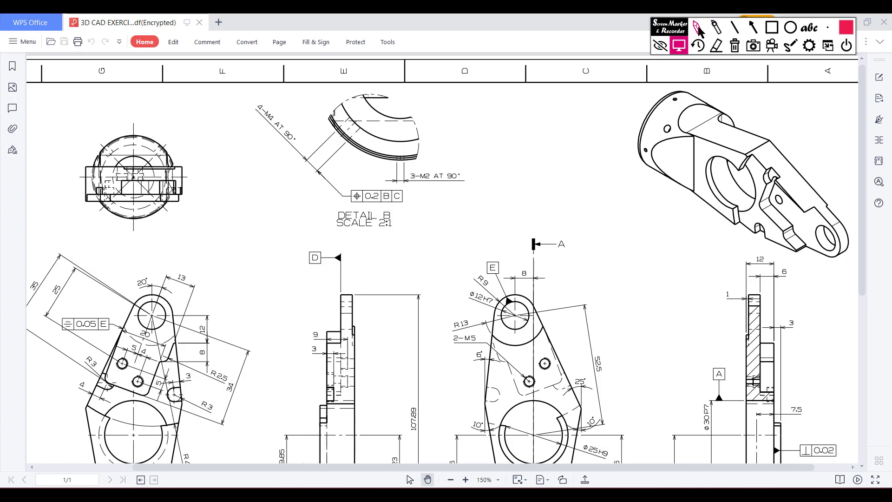
- Mark the flat face and large bore of the isometric view in red pen and clear the marks
mouse_move(704, 163)
mouse_down()
mouse_move(727, 178)
mouse_move(688, 167)
mouse_up()
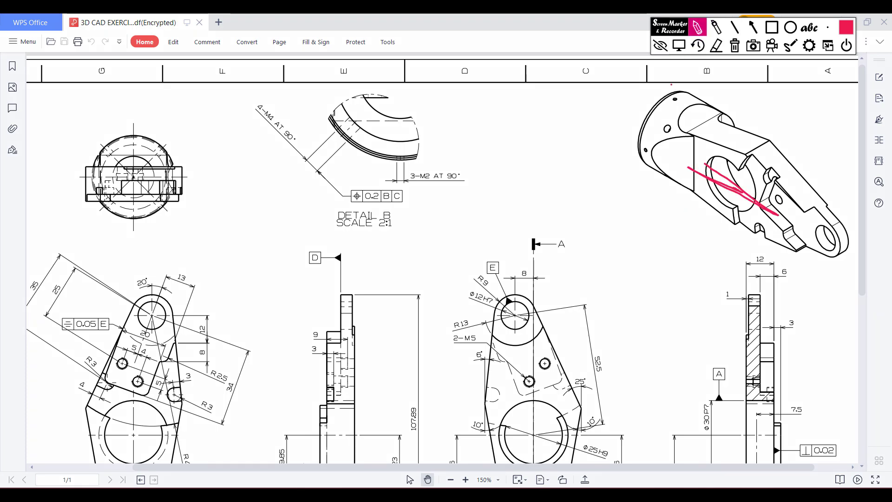
click(679, 45)
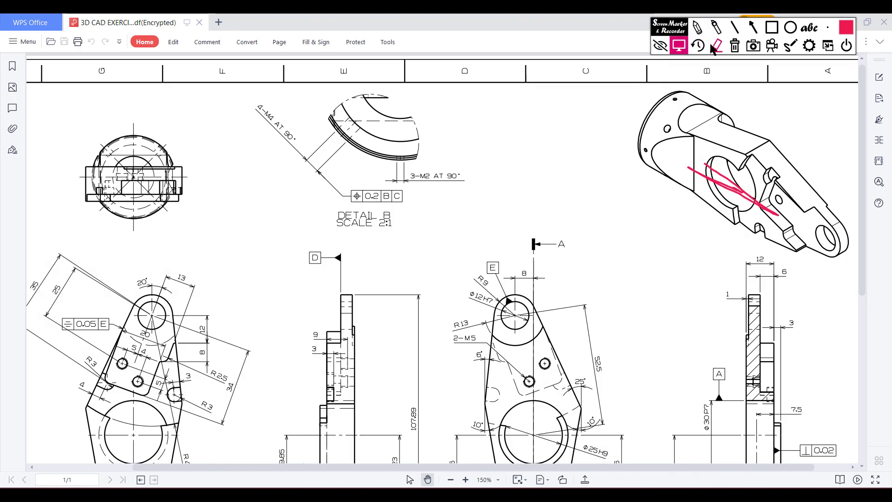
click(733, 48)
- Highlight the arm in the two face views, the side view and the isometric view with red pen strokes
scroll(511, 214, down, 3)
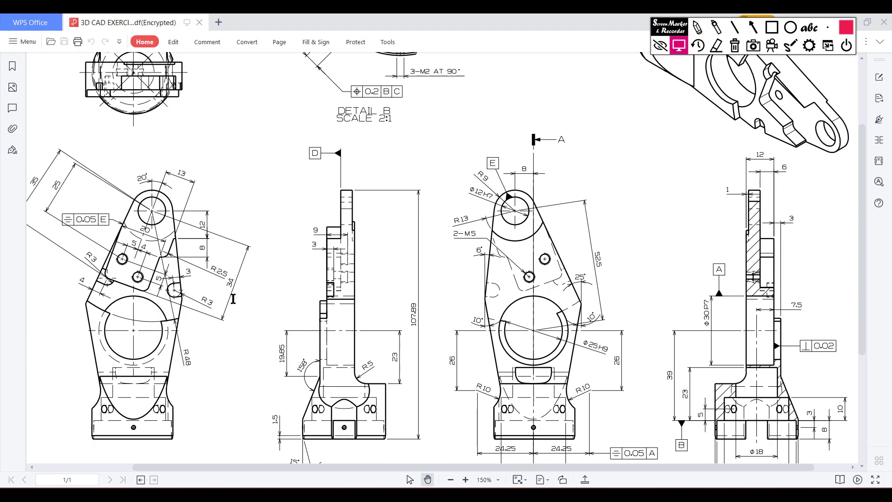
click(696, 28)
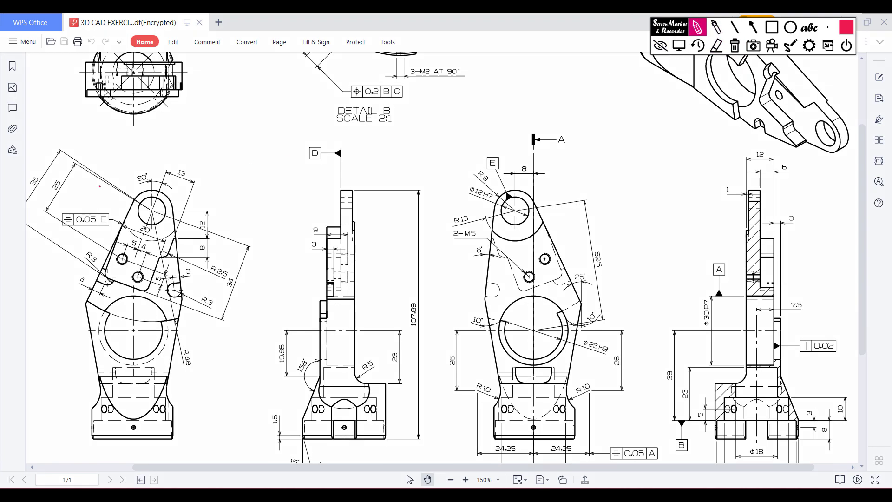
mouse_move(149, 218)
mouse_down()
mouse_move(128, 332)
mouse_move(158, 279)
mouse_up()
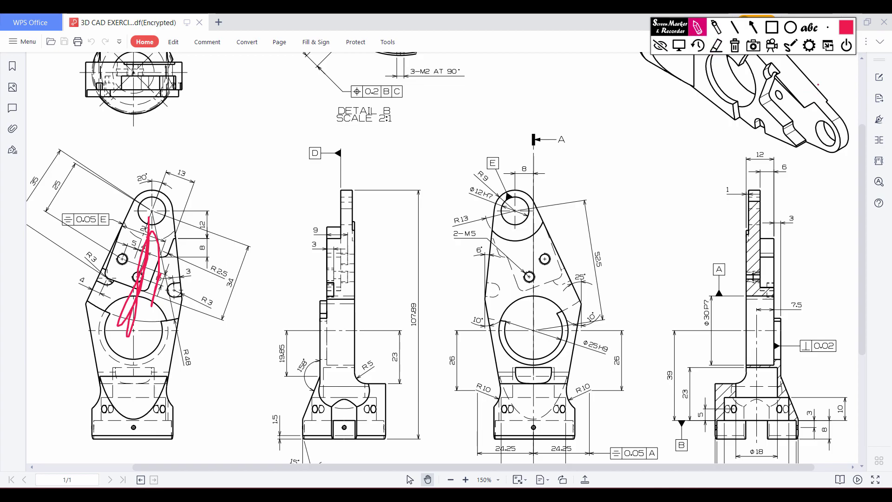
drag(825, 88, 794, 73)
mouse_move(532, 259)
mouse_down()
mouse_move(547, 367)
mouse_move(520, 247)
mouse_move(542, 297)
mouse_up()
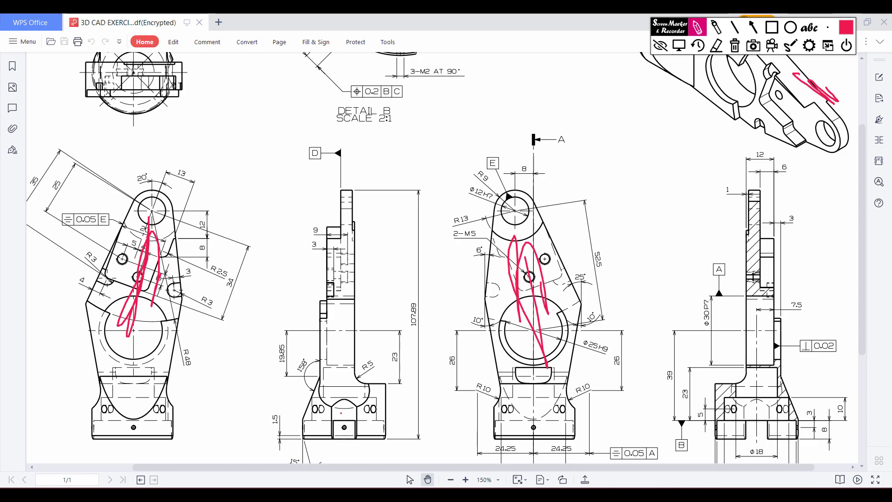
mouse_move(700, 107)
mouse_down()
mouse_move(728, 129)
mouse_move(697, 104)
mouse_up()
mouse_move(346, 275)
mouse_down()
mouse_move(327, 432)
mouse_move(348, 273)
mouse_up()
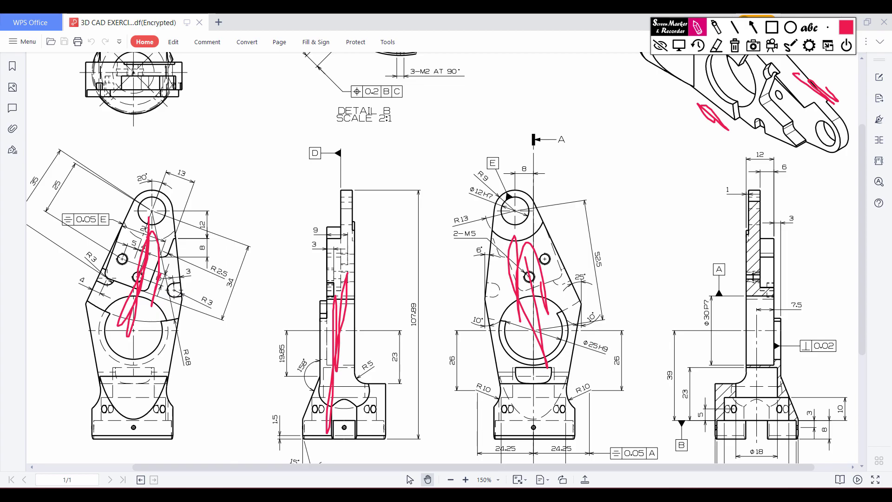
- Trace cutting line A-A, circle the Section A-A view in red pen, and clear all marks
mouse_move(532, 145)
mouse_down()
mouse_move(522, 372)
mouse_move(531, 462)
mouse_up()
mouse_move(771, 138)
mouse_down()
mouse_move(699, 418)
mouse_move(790, 235)
mouse_move(736, 211)
mouse_up()
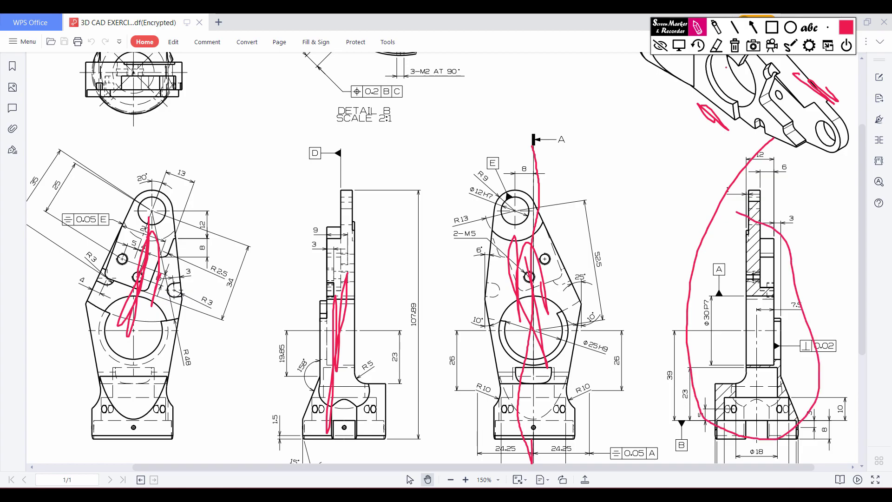
click(734, 46)
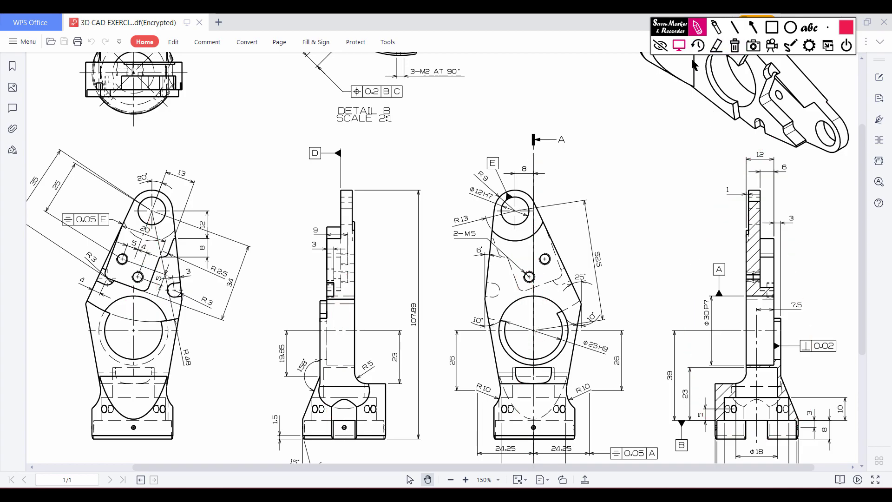
click(679, 45)
- Circle the datum labels A, B, E and D on the drawing with the red pen
scroll(605, 209, down, 3)
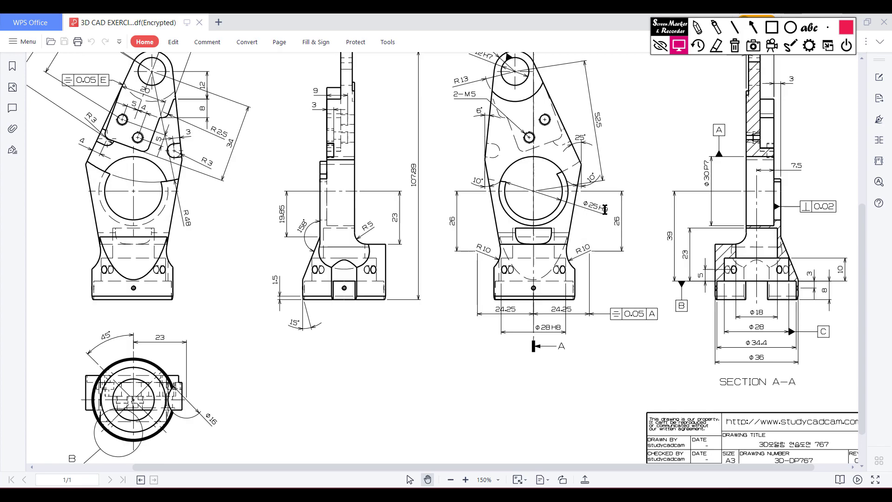
scroll(606, 241, up, 2)
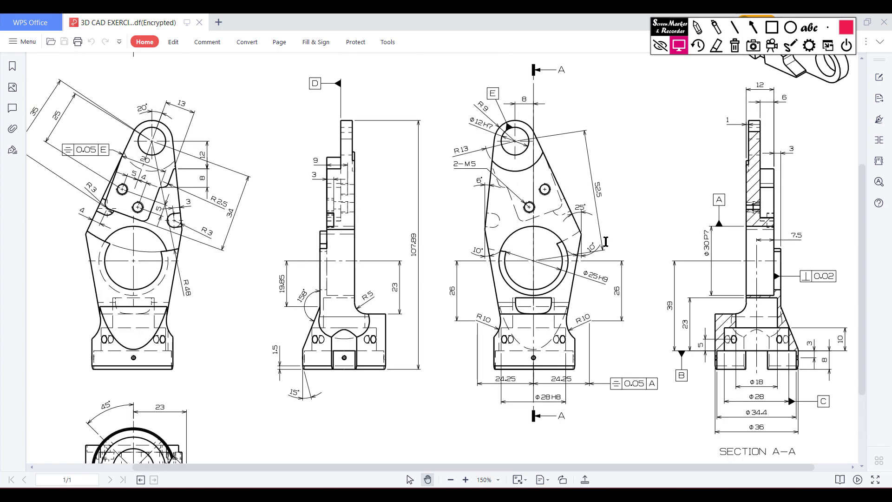
scroll(606, 241, up, 2)
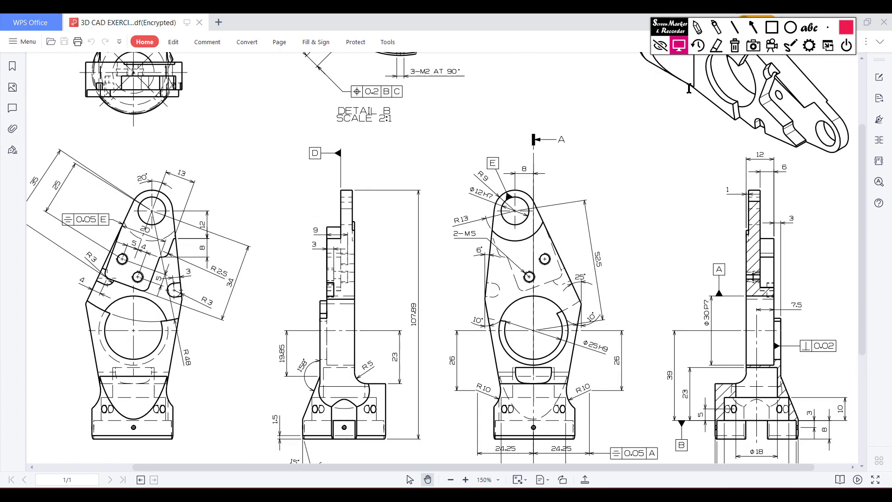
click(697, 27)
mouse_move(708, 266)
mouse_down()
mouse_move(723, 259)
mouse_move(740, 267)
mouse_move(713, 256)
mouse_up()
mouse_move(691, 439)
mouse_down()
mouse_move(689, 431)
mouse_move(682, 454)
mouse_move(691, 432)
mouse_up()
mouse_move(499, 150)
mouse_down()
mouse_move(481, 163)
mouse_move(518, 153)
mouse_up()
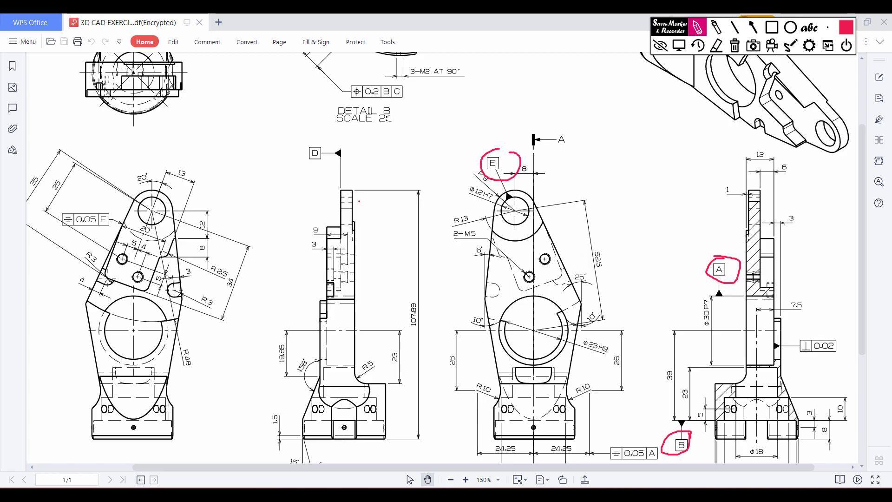
mouse_move(327, 146)
mouse_down()
mouse_move(315, 173)
mouse_move(336, 145)
mouse_up()
- Circle the 0.05 tolerance, sketch a wavy surface between two lines, mark the 0.2 tolerance, and clear all marks
mouse_move(634, 444)
mouse_down()
mouse_move(619, 458)
mouse_move(644, 447)
mouse_move(627, 440)
mouse_up()
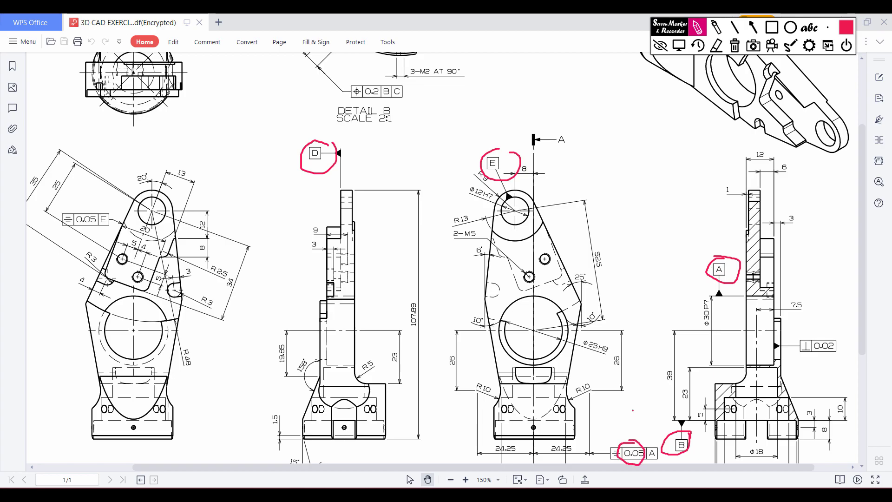
drag(615, 163, 693, 168)
drag(620, 166, 681, 171)
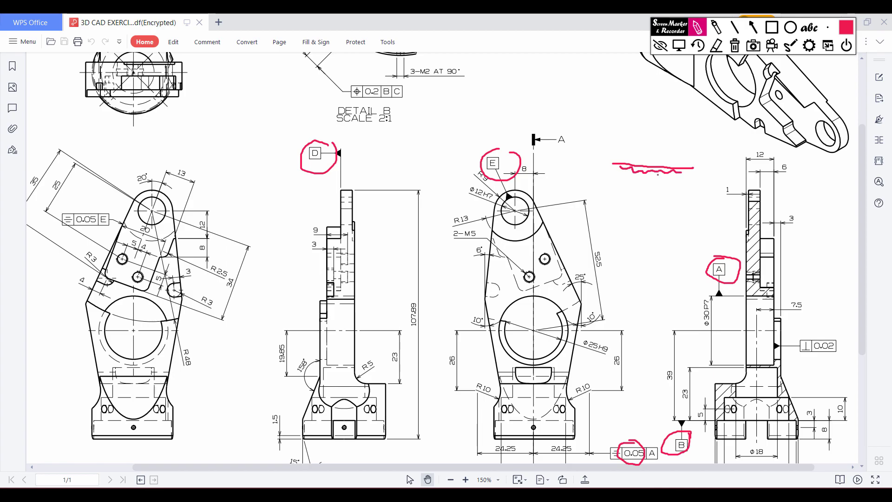
drag(612, 172, 703, 175)
mouse_move(639, 438)
mouse_down()
mouse_move(622, 451)
mouse_move(644, 441)
mouse_up()
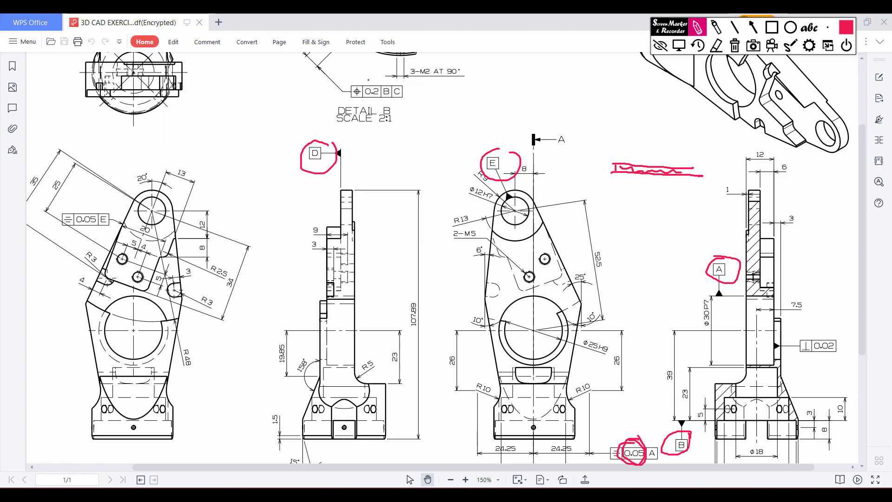
mouse_move(376, 83)
mouse_down()
mouse_move(371, 99)
mouse_move(370, 75)
mouse_up()
click(736, 48)
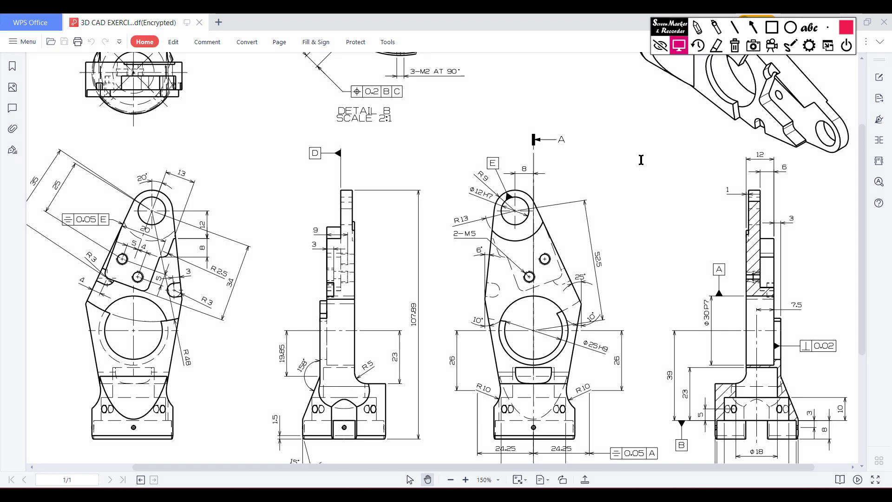
- Circle the arm in the isometric view, the face view carrying datum E, and its two M5 holes in red pen
click(679, 45)
scroll(585, 222, down, 3)
scroll(586, 222, up, 5)
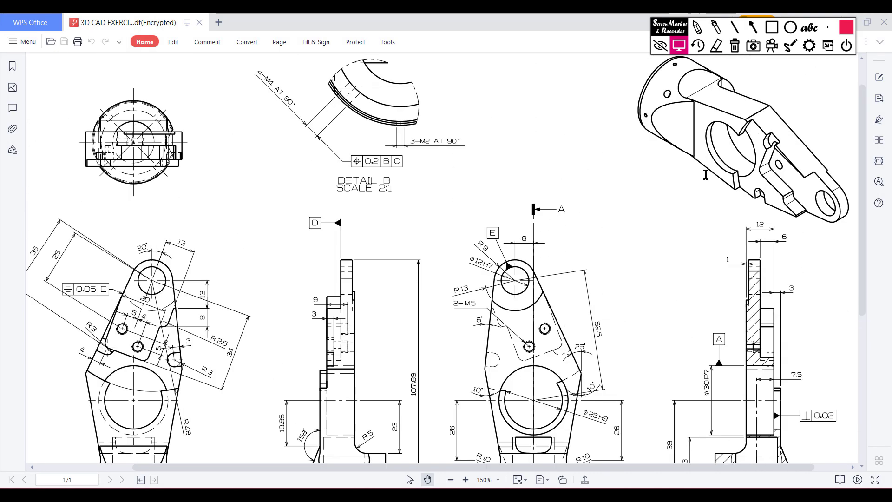
click(697, 27)
mouse_move(803, 153)
mouse_down()
mouse_move(764, 121)
mouse_move(795, 241)
mouse_move(720, 129)
mouse_up()
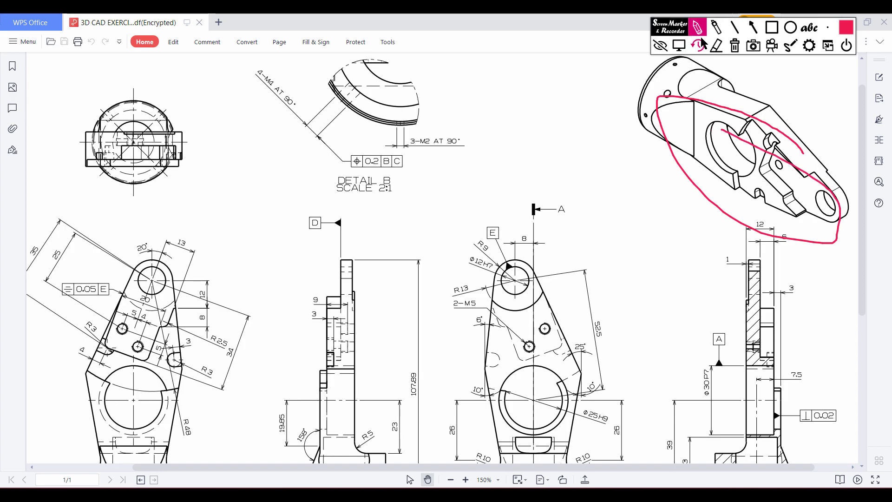
mouse_move(537, 238)
mouse_down()
mouse_move(456, 327)
mouse_move(527, 420)
mouse_up()
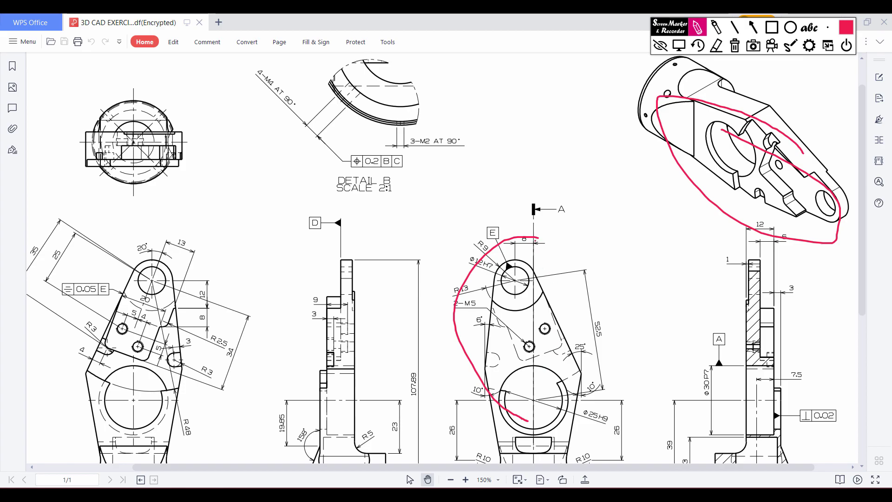
mouse_move(538, 238)
mouse_down()
mouse_move(582, 285)
mouse_move(548, 458)
mouse_move(544, 378)
mouse_up()
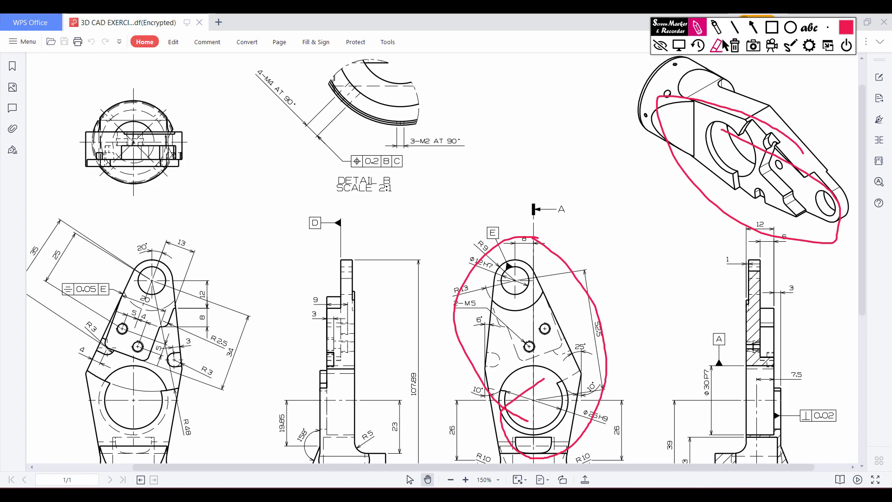
mouse_move(551, 328)
mouse_down()
mouse_move(542, 312)
mouse_move(555, 316)
mouse_up()
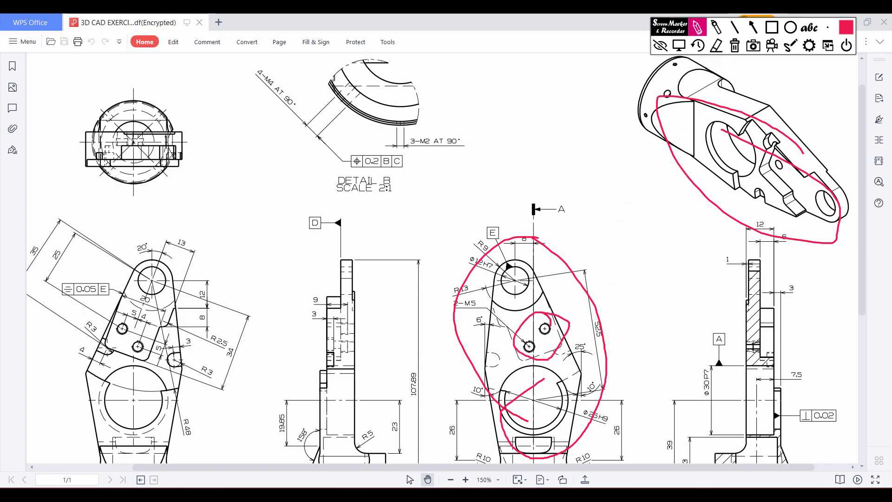
- Circle the opposite face view and the arm in the isometric view again, and clear all pen marks
mouse_move(204, 247)
mouse_down()
mouse_move(149, 238)
mouse_move(64, 421)
mouse_move(180, 427)
mouse_move(167, 258)
mouse_up()
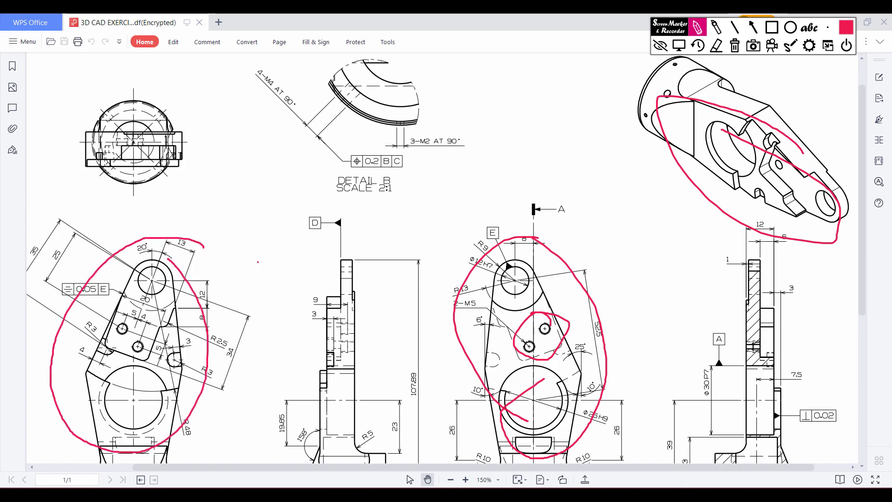
mouse_move(785, 149)
mouse_down()
mouse_move(717, 111)
mouse_move(808, 218)
mouse_move(701, 129)
mouse_up()
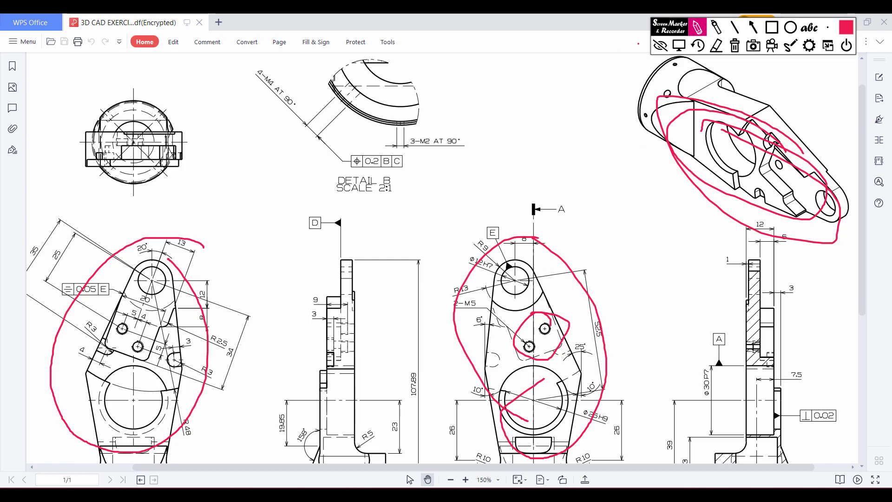
click(733, 47)
mouse_move(526, 235)
mouse_down()
mouse_move(469, 292)
mouse_move(639, 339)
mouse_move(537, 202)
mouse_up()
click(733, 46)
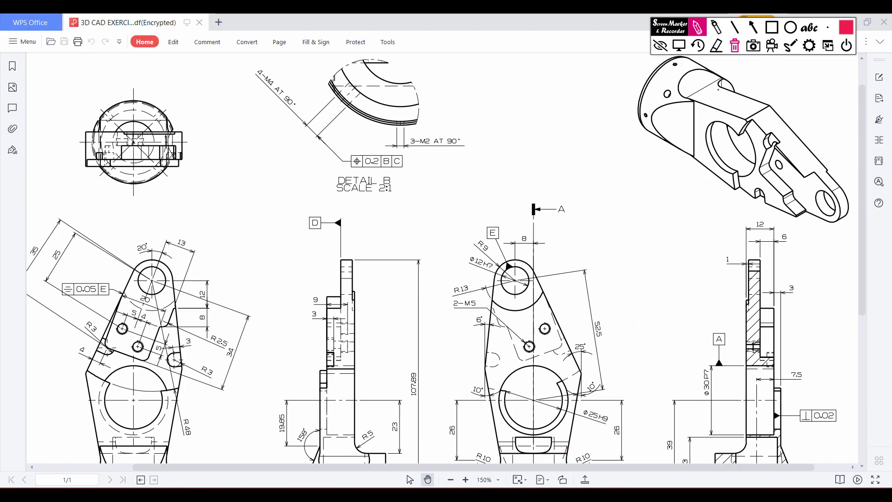
- Mark the face view carrying datum E with the red pen and clear the mark
click(678, 45)
scroll(668, 223, down, 3)
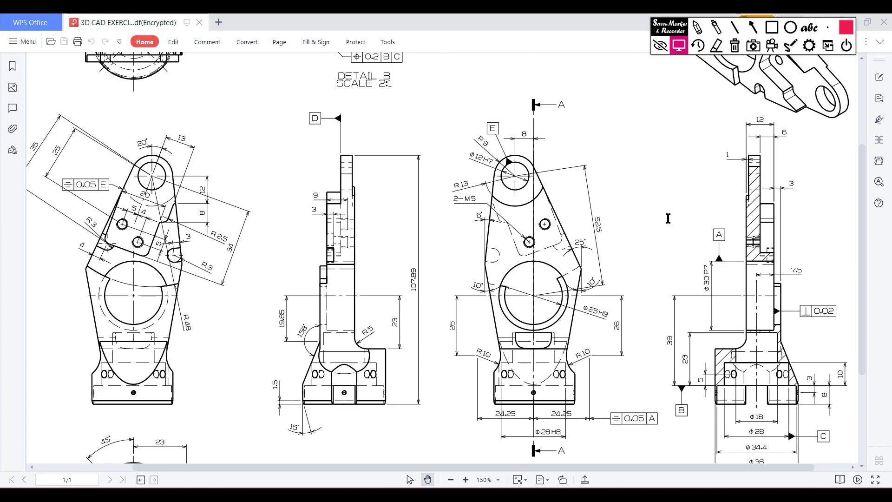
click(698, 27)
mouse_move(547, 135)
mouse_down()
mouse_move(413, 292)
mouse_move(590, 155)
mouse_up()
click(735, 45)
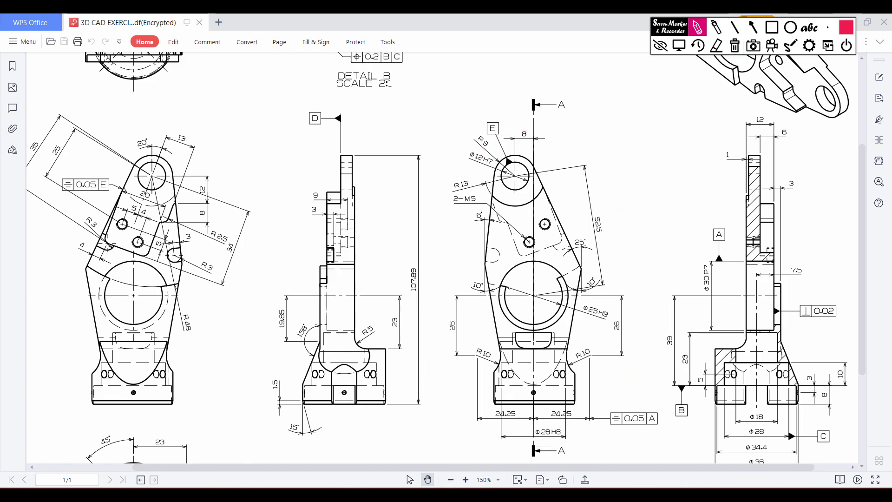
- Trace the large bore in the datum E view, circle its Ø30 P7 dimension in Section A-A, and clear the marks
mouse_move(558, 272)
mouse_down()
mouse_move(528, 260)
mouse_move(510, 268)
mouse_move(497, 294)
mouse_move(526, 325)
mouse_move(558, 314)
mouse_move(560, 269)
mouse_up()
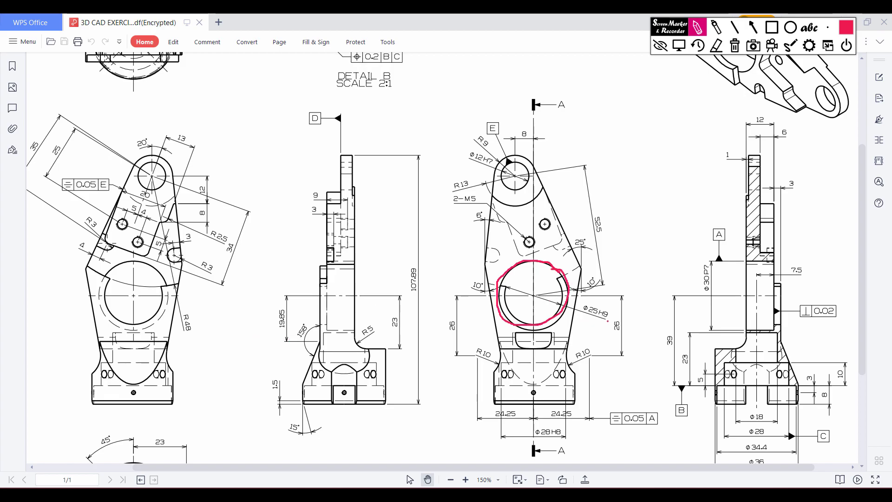
mouse_move(712, 274)
mouse_down()
mouse_move(694, 278)
mouse_move(718, 292)
mouse_move(717, 273)
mouse_up()
mouse_move(552, 266)
mouse_down()
mouse_move(538, 260)
mouse_move(510, 271)
mouse_move(502, 317)
mouse_move(565, 314)
mouse_up()
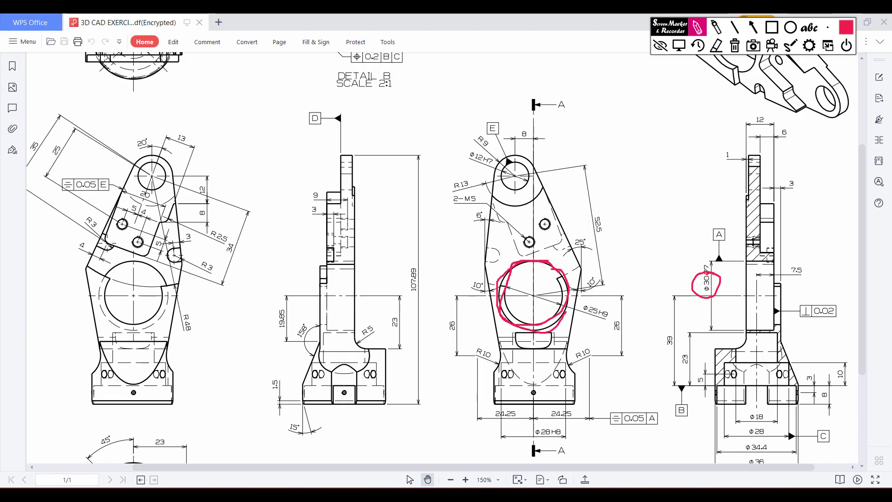
click(735, 45)
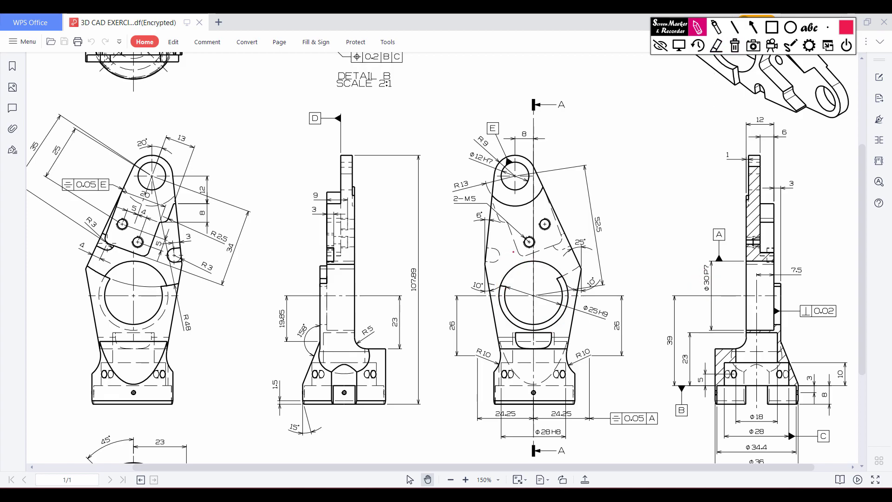
- Trace the large bore and the rounded end in the datum E view, and circle the dimensions R9, 8, 52.5 and R10
mouse_move(534, 258)
mouse_down()
mouse_move(509, 269)
mouse_move(497, 304)
mouse_move(514, 327)
mouse_move(540, 331)
mouse_move(560, 316)
mouse_move(568, 292)
mouse_move(555, 266)
mouse_move(533, 261)
mouse_up()
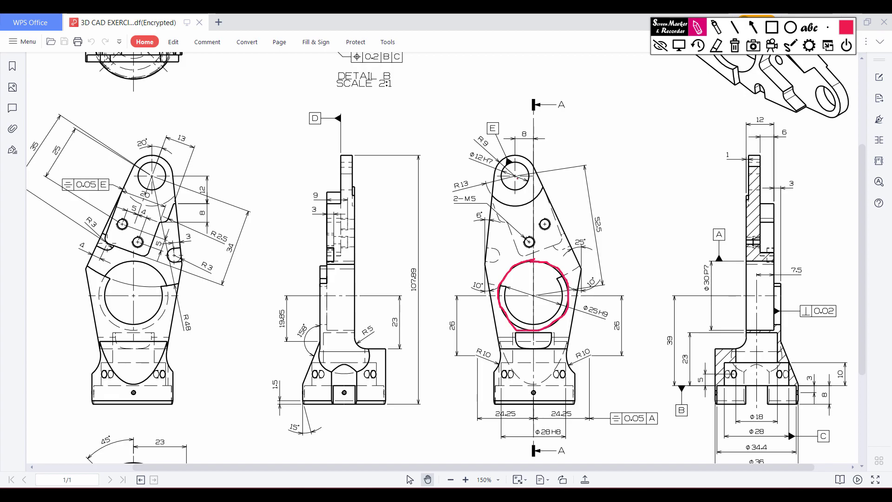
mouse_move(532, 162)
mouse_down()
mouse_move(503, 157)
mouse_move(504, 199)
mouse_move(524, 199)
mouse_move(535, 162)
mouse_up()
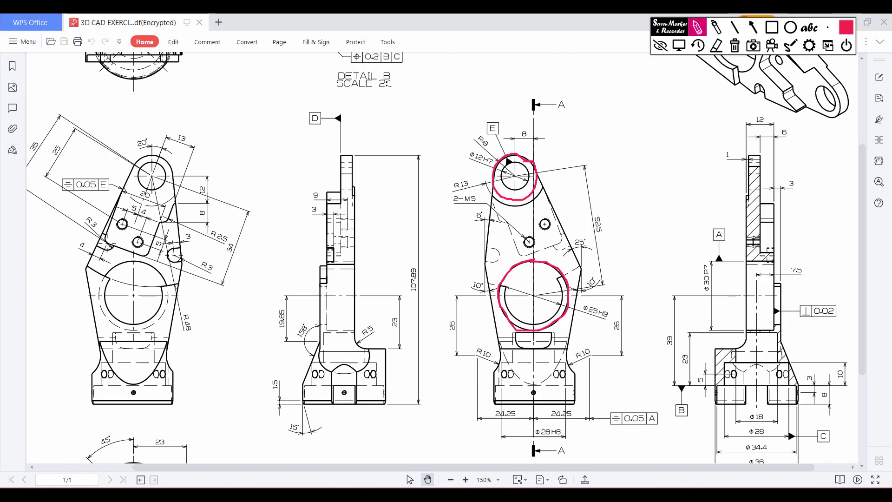
mouse_move(487, 135)
mouse_down()
mouse_move(470, 140)
mouse_move(489, 153)
mouse_move(492, 129)
mouse_move(516, 138)
mouse_move(536, 128)
mouse_move(525, 121)
mouse_up()
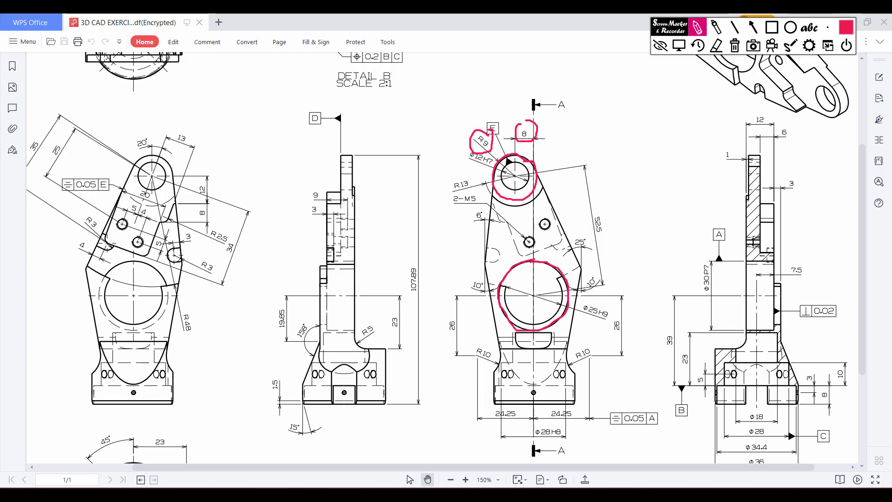
mouse_move(608, 210)
mouse_down()
mouse_move(585, 215)
mouse_move(604, 238)
mouse_move(595, 202)
mouse_up()
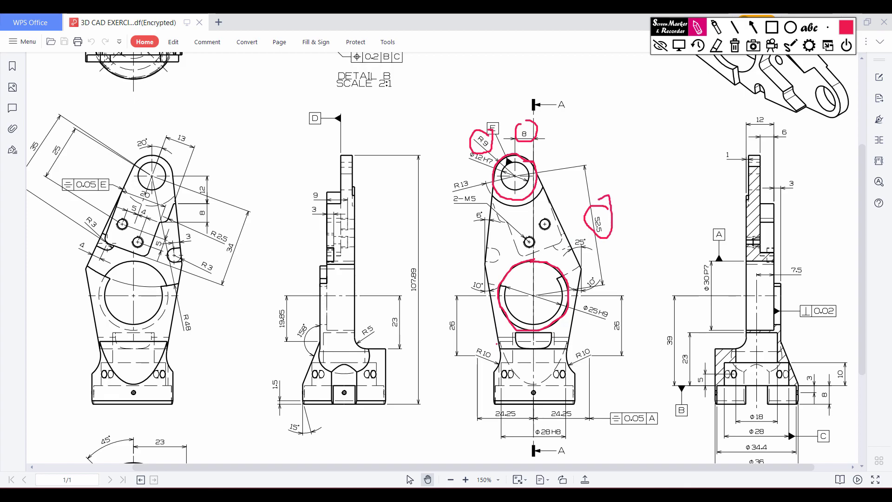
mouse_move(499, 351)
mouse_down()
mouse_move(499, 369)
mouse_move(478, 374)
mouse_move(469, 355)
mouse_move(491, 342)
mouse_move(475, 350)
mouse_move(493, 364)
mouse_move(492, 345)
mouse_up()
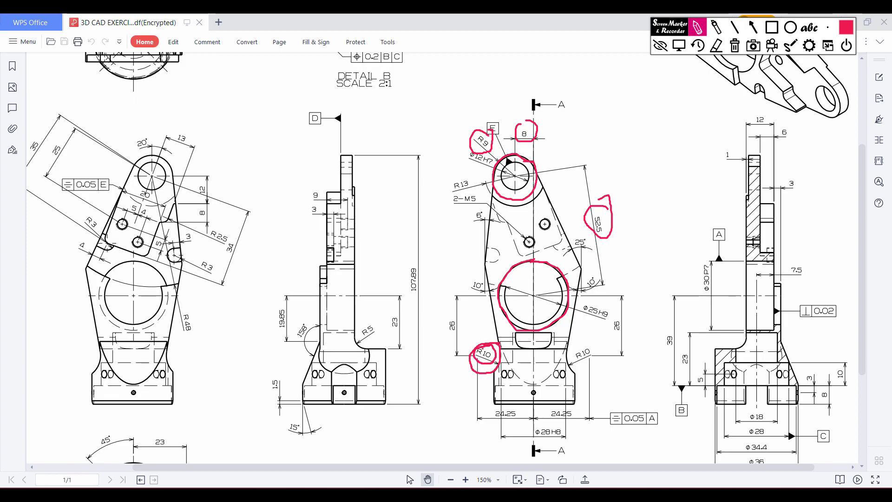
- Circle both 24.25 dimensions, both 26 dimensions and the second R10 in the datum E view with the red pen
mouse_move(518, 405)
mouse_down()
mouse_move(501, 405)
mouse_move(493, 423)
mouse_move(524, 415)
mouse_move(526, 405)
mouse_up()
mouse_move(458, 314)
mouse_down()
mouse_move(442, 338)
mouse_move(462, 317)
mouse_up()
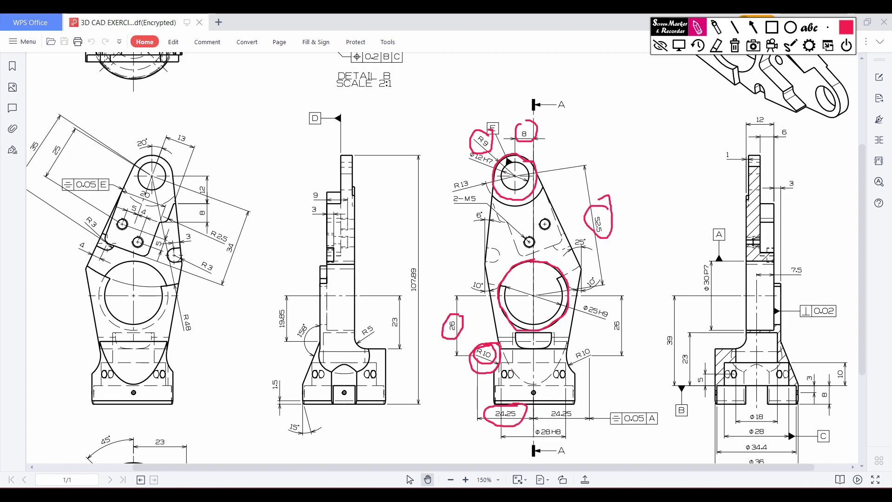
mouse_move(576, 341)
mouse_down()
mouse_move(566, 357)
mouse_move(585, 372)
mouse_move(594, 342)
mouse_move(569, 353)
mouse_up()
mouse_move(576, 405)
mouse_down()
mouse_move(547, 410)
mouse_move(574, 427)
mouse_move(581, 406)
mouse_up()
mouse_move(629, 322)
mouse_down()
mouse_move(616, 321)
mouse_move(612, 336)
mouse_move(635, 319)
mouse_up()
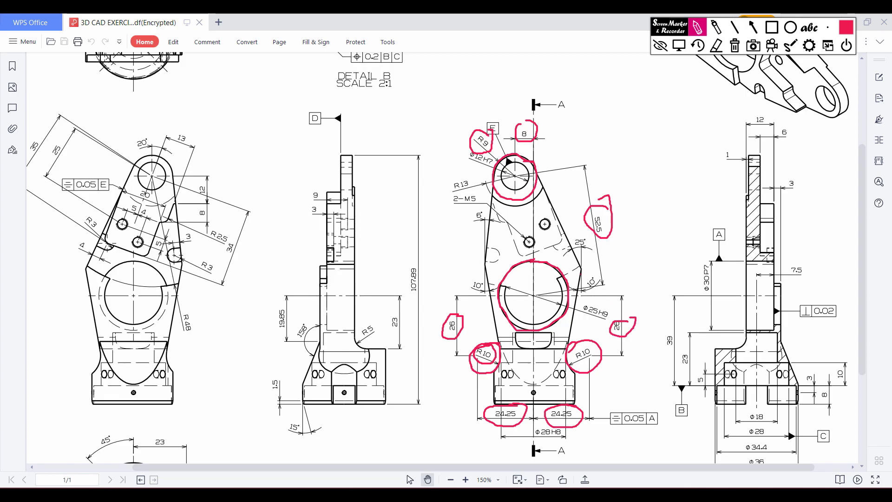
- Trace both side edges of the arm and its angled edges in the datum E view, and clear all pen marks
mouse_move(500, 344)
mouse_down()
mouse_move(487, 276)
mouse_move(502, 189)
mouse_move(510, 206)
mouse_move(491, 209)
mouse_up()
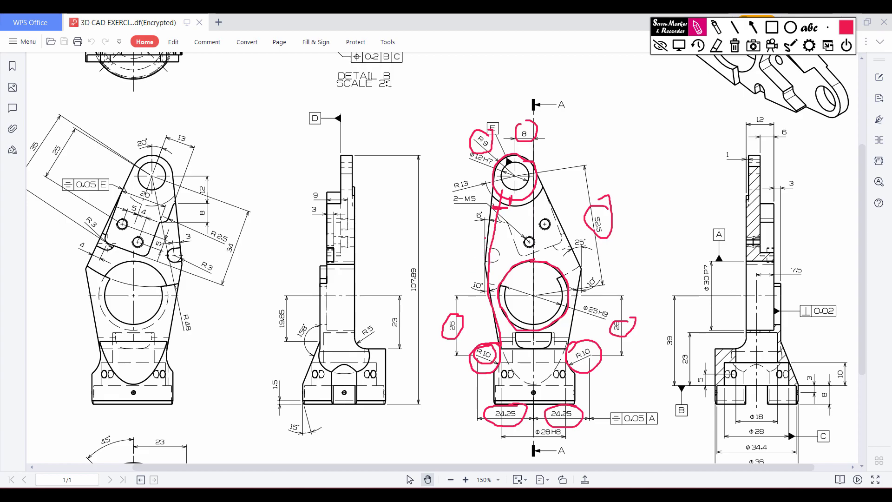
mouse_move(484, 238)
mouse_down()
mouse_move(474, 323)
mouse_move(491, 292)
mouse_up()
drag(484, 226, 494, 223)
mouse_move(570, 347)
mouse_down()
mouse_move(577, 280)
mouse_move(539, 195)
mouse_move(546, 177)
mouse_up()
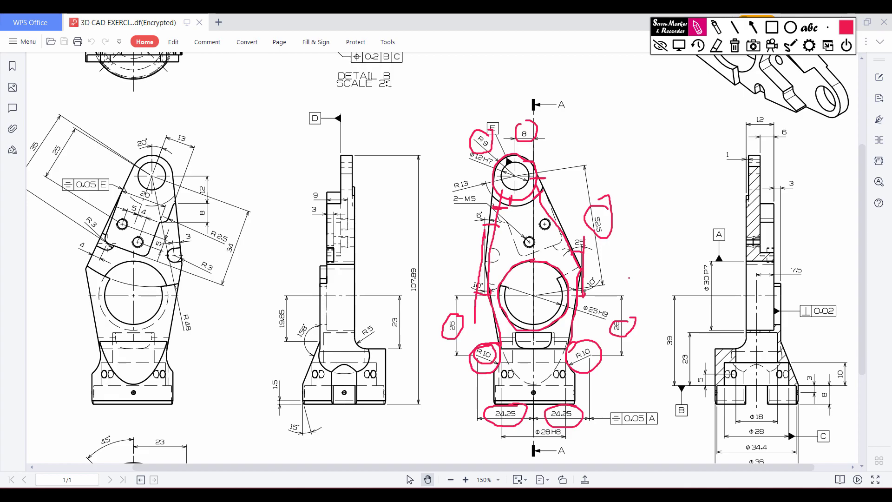
click(734, 45)
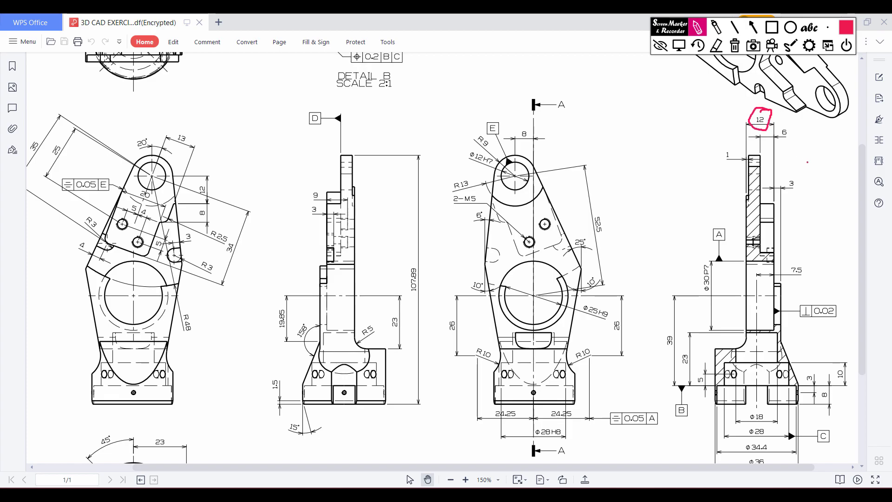
- Circle the 12 and 3 dimensions in Section A-A, mark the bore's edge and centreline, and clear the marks
drag(796, 197, 793, 172)
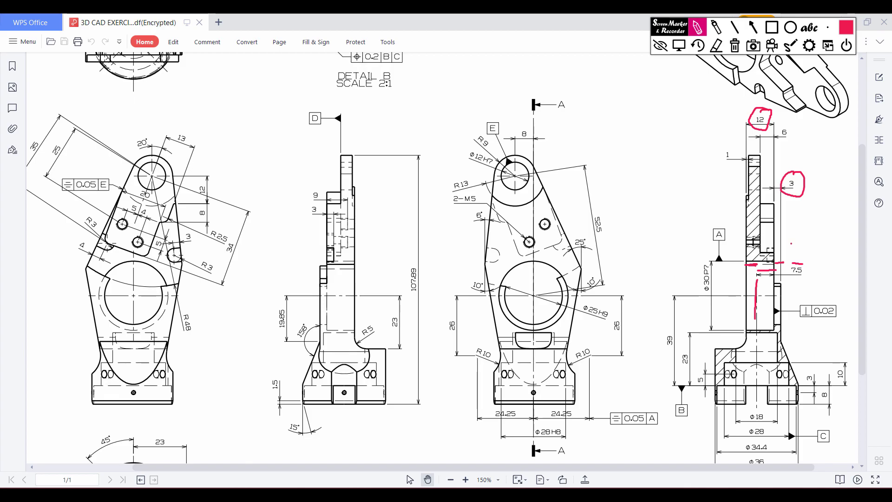
click(734, 45)
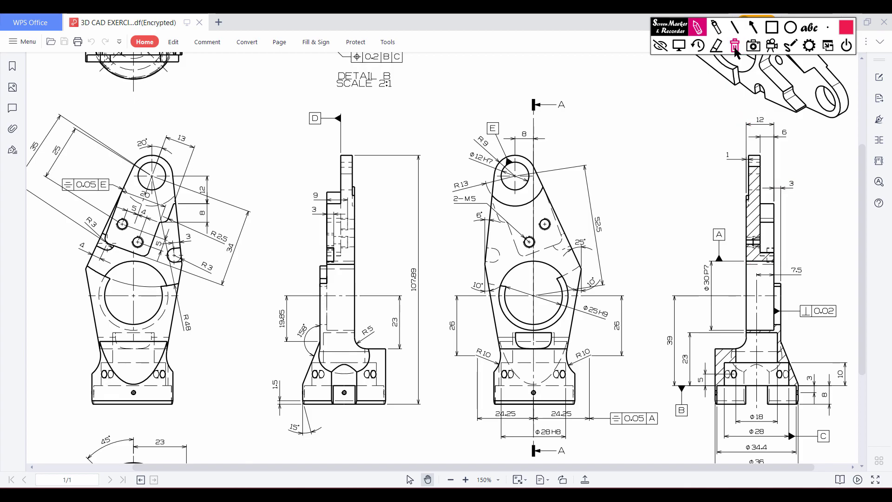
click(678, 45)
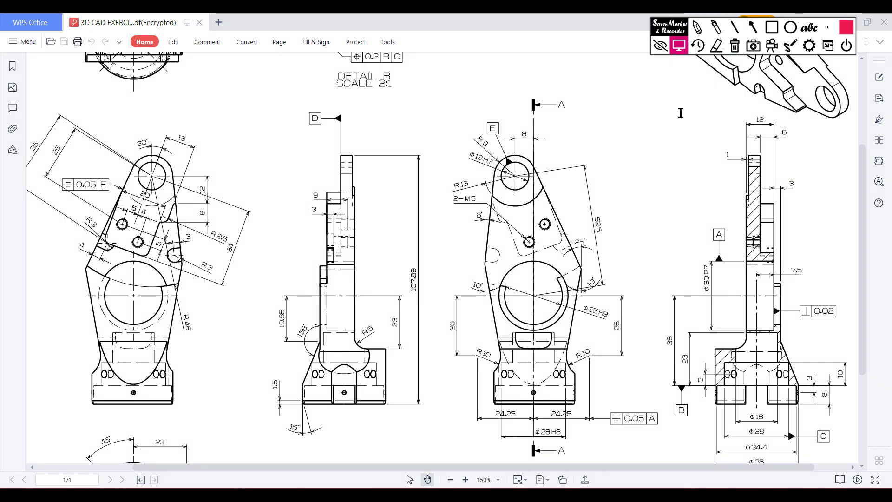
scroll(681, 186, up, 3)
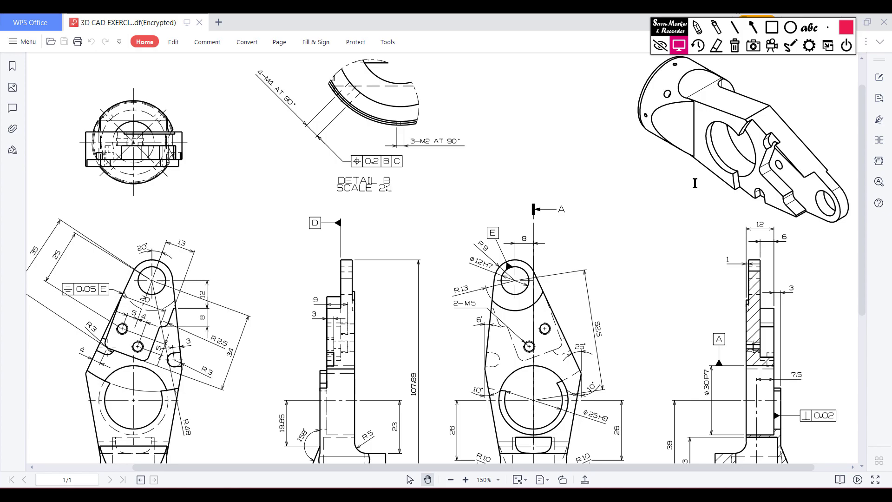
scroll(711, 204, down, 2)
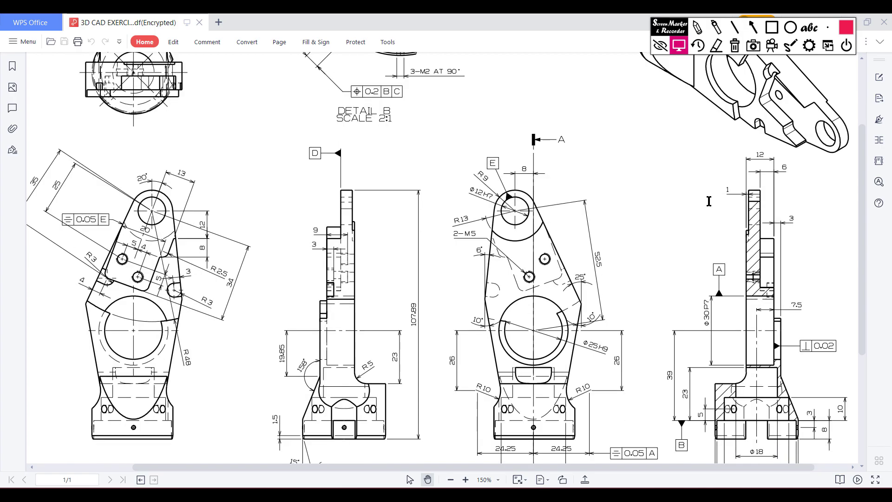
- Switch to SOLIDWORKS and start a sketch on the Front Plane
key(alt+Tab)
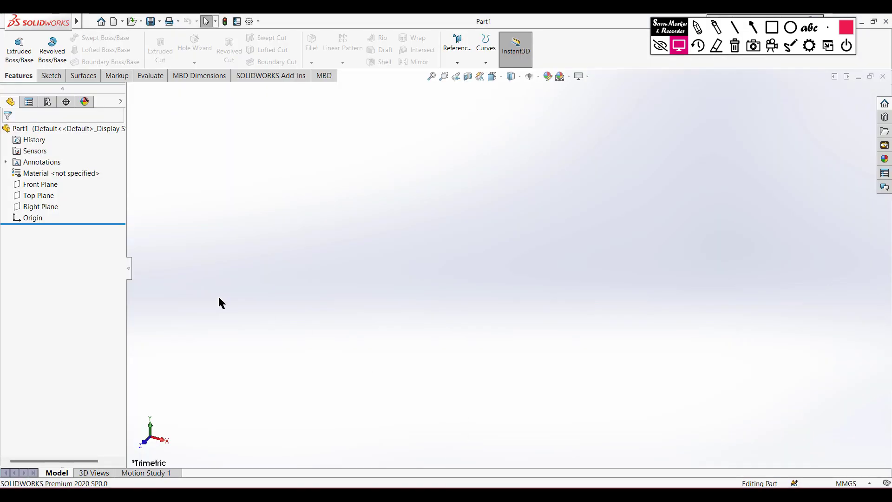
right_click(30, 184)
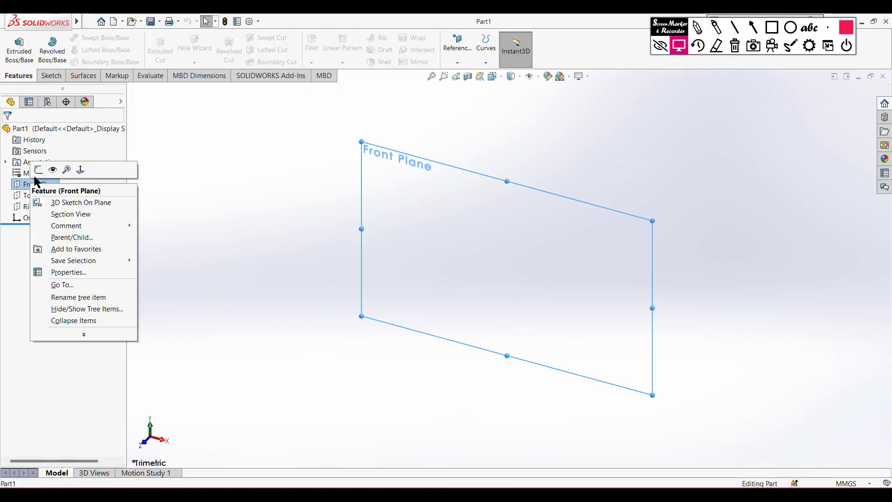
click(39, 170)
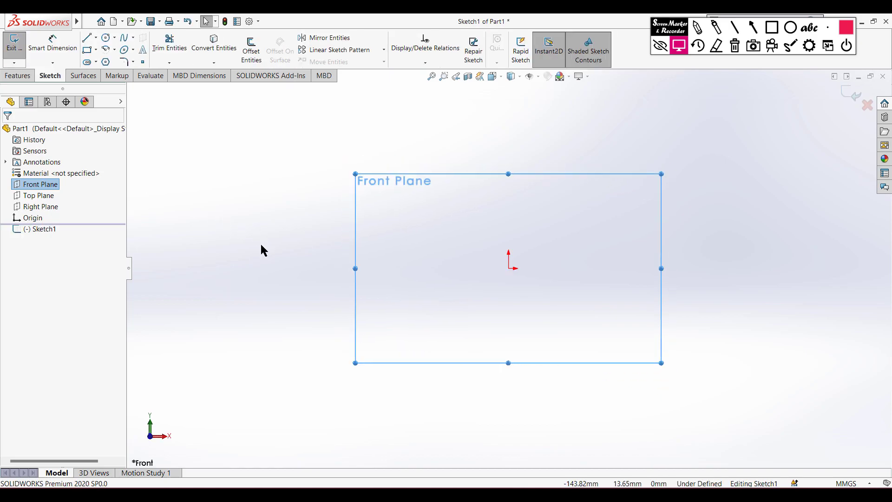
- Draw a circle centred on the origin with a diameter of 30 mm
click(106, 38)
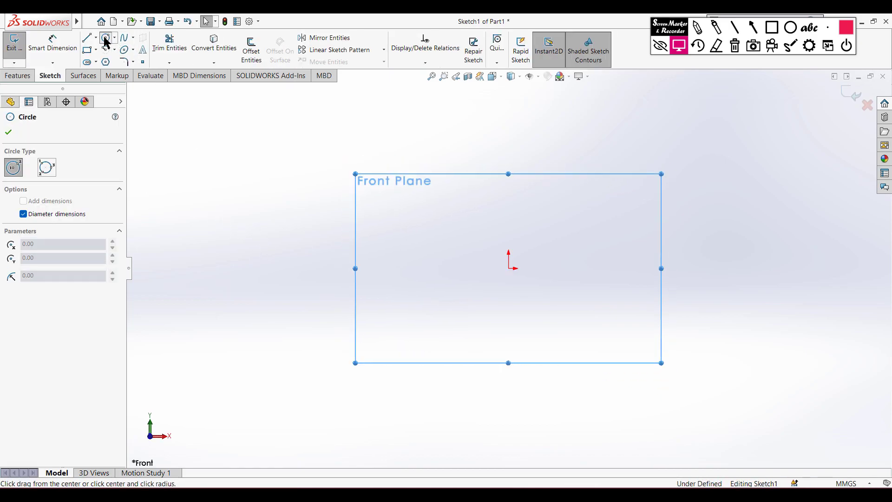
click(509, 269)
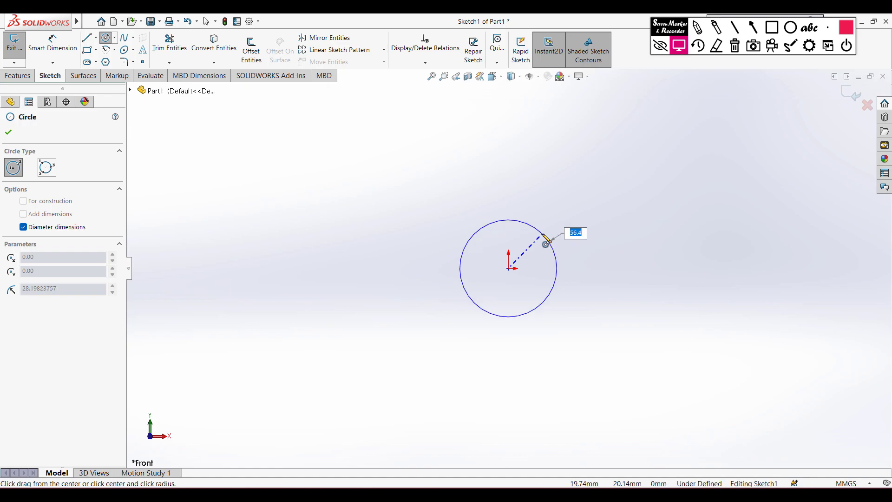
text(30)
key(Return)
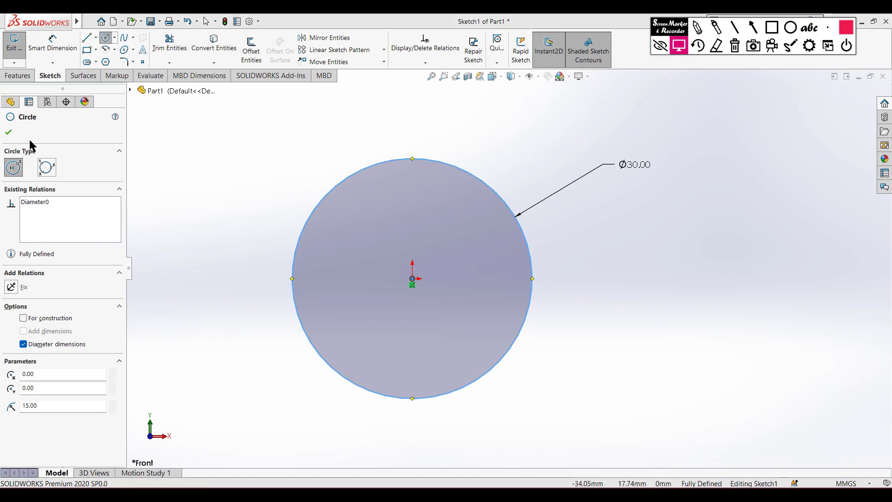
click(9, 132)
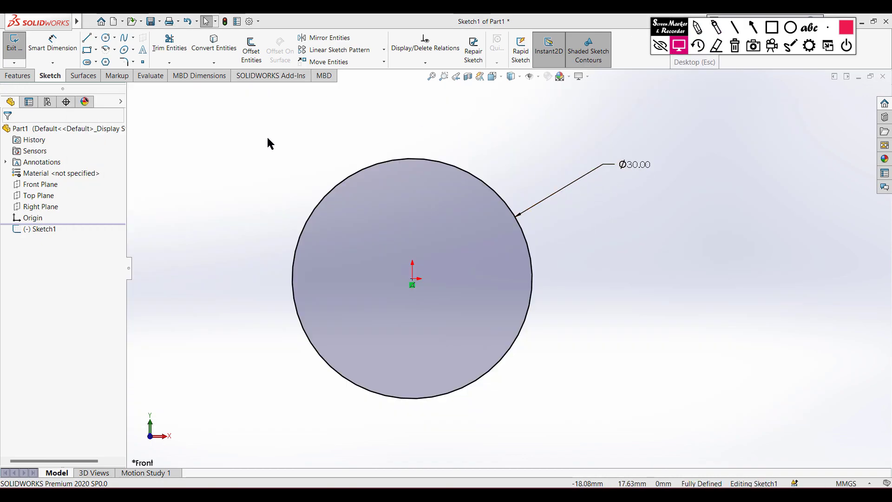
- Draw a second circle to the lower right of the 30 mm circle with a diameter of 9*2 mm
click(107, 41)
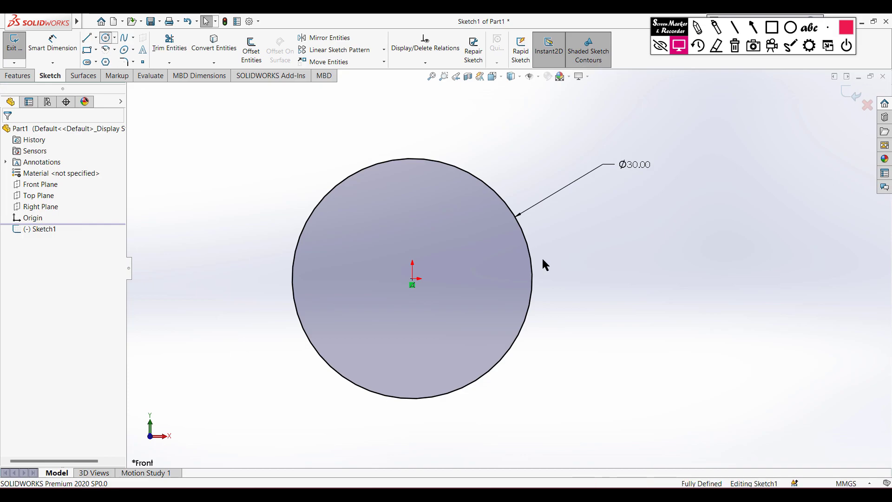
click(658, 351)
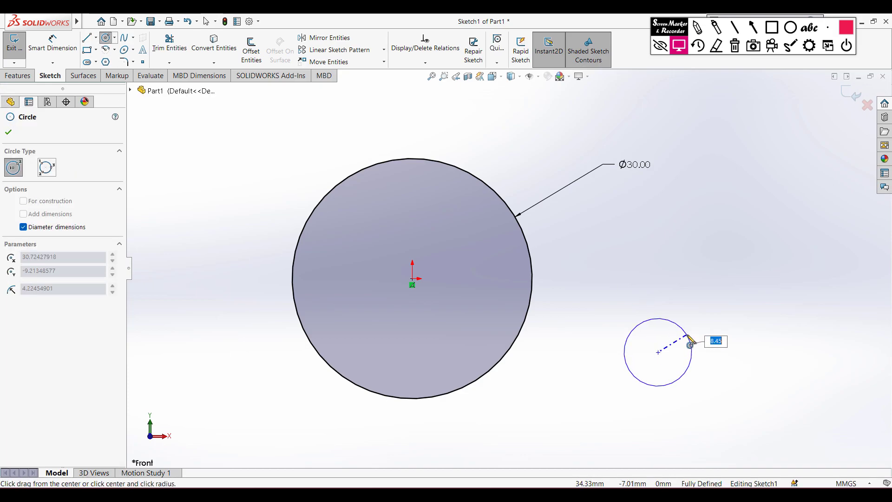
text(9*2)
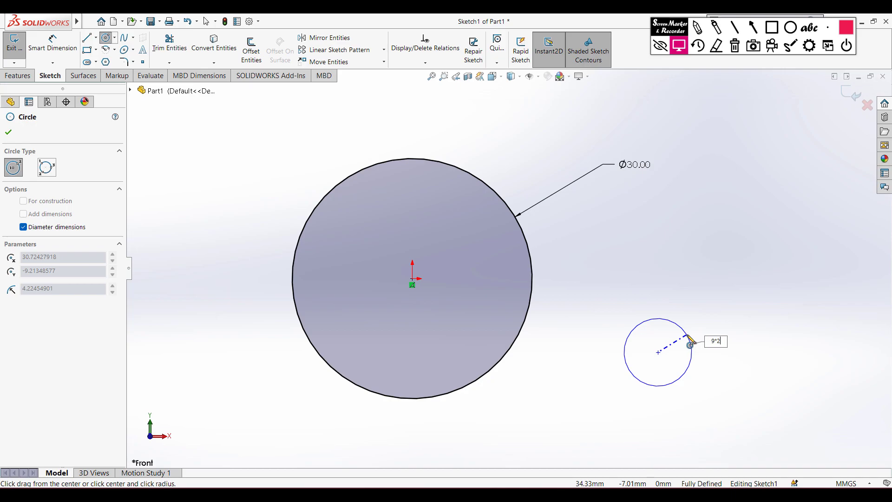
key(Return)
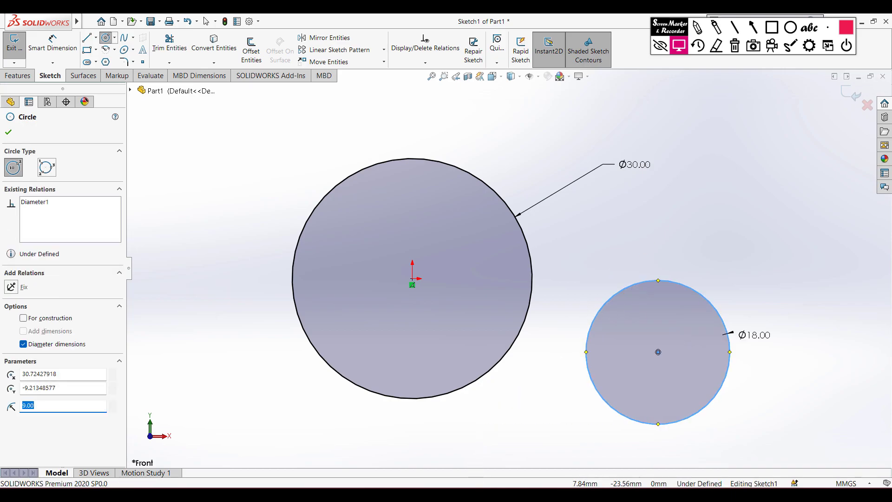
- Switch to the bracket drawing in WPS Office, circle the rounded end and its R9, 8 and 52.5 dimensions, and clear the marks
click(464, 494)
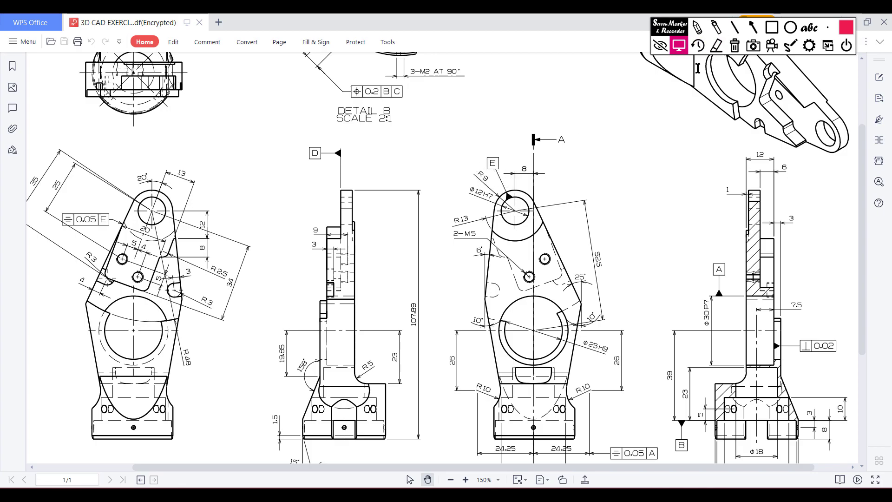
click(696, 27)
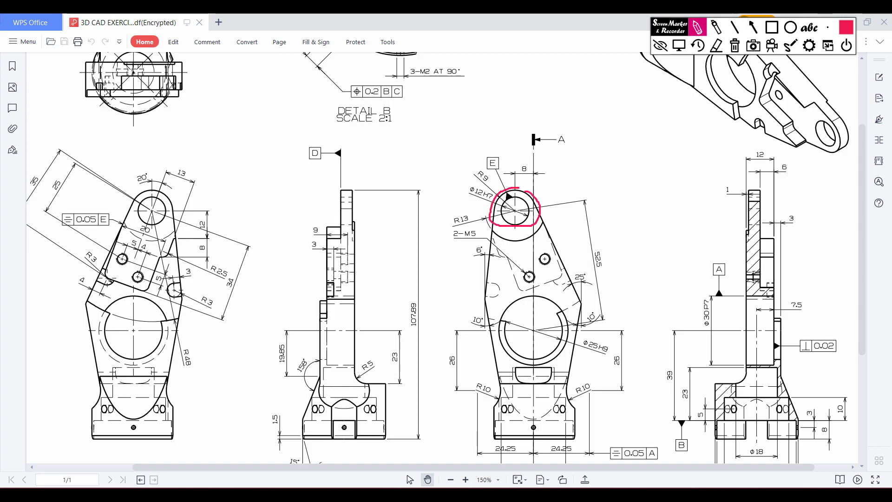
drag(479, 166, 493, 184)
mouse_move(612, 244)
mouse_down()
mouse_move(583, 246)
mouse_move(606, 237)
mouse_up()
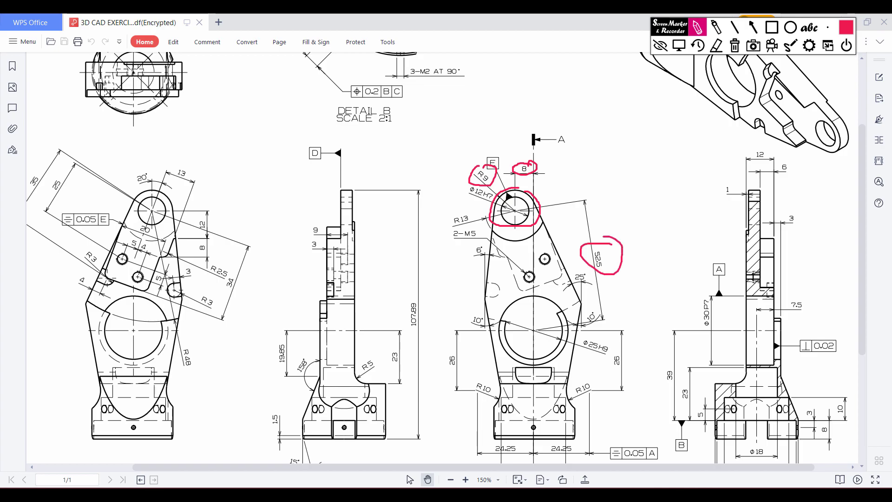
click(736, 47)
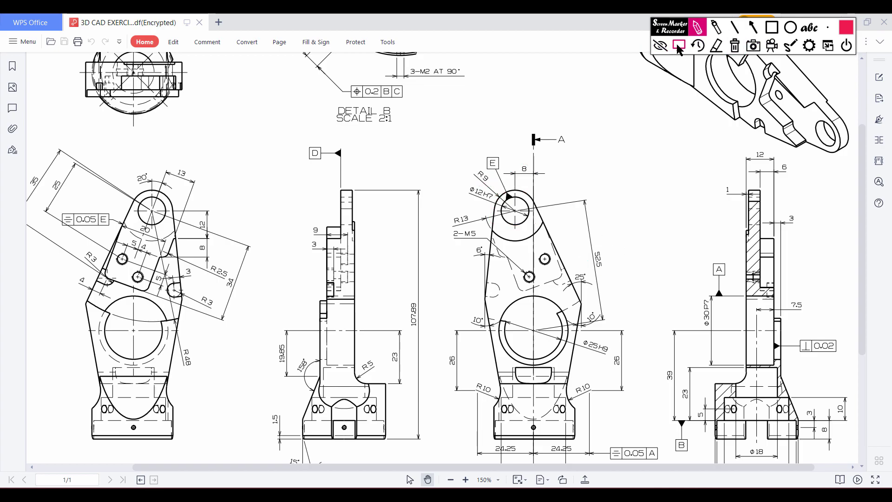
click(678, 45)
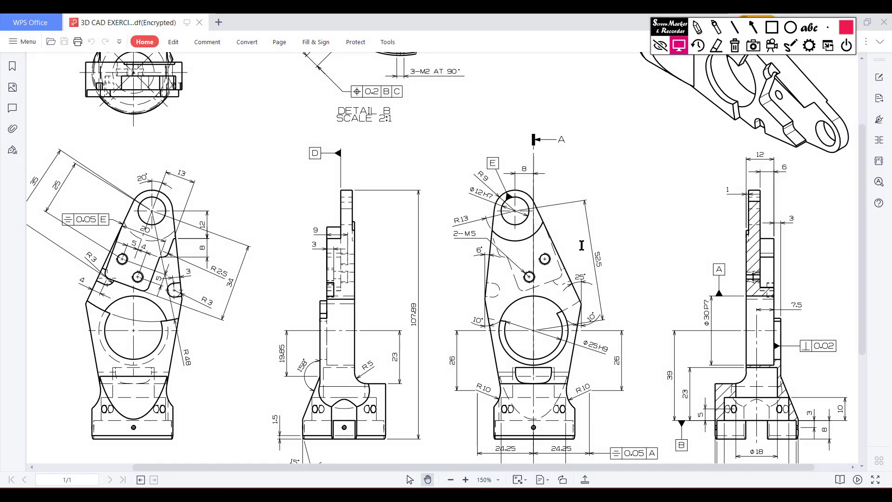
- Switch back to SOLIDWORKS and dimension the vertical offset between the origin and the small circle's centre as 8 mm
click(449, 493)
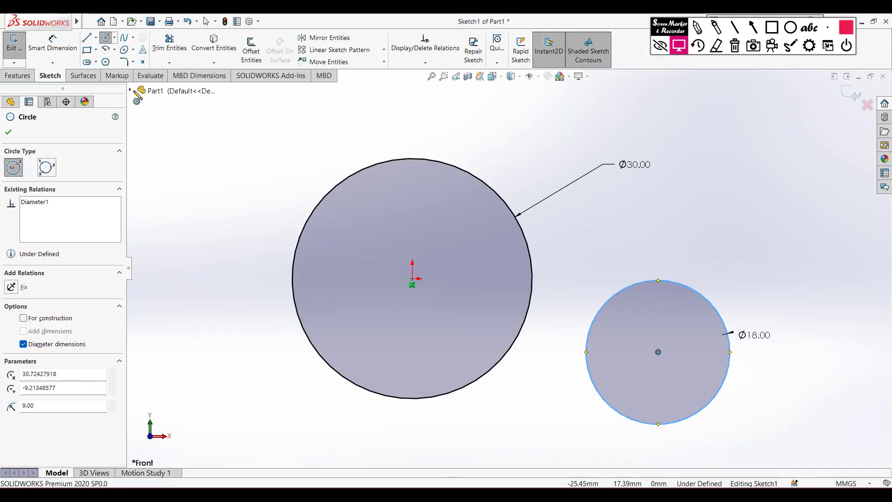
click(53, 44)
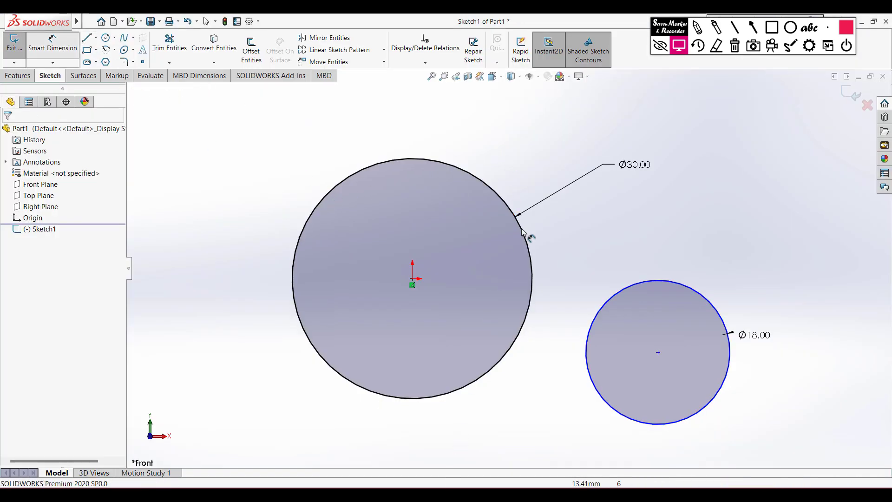
click(412, 279)
click(707, 296)
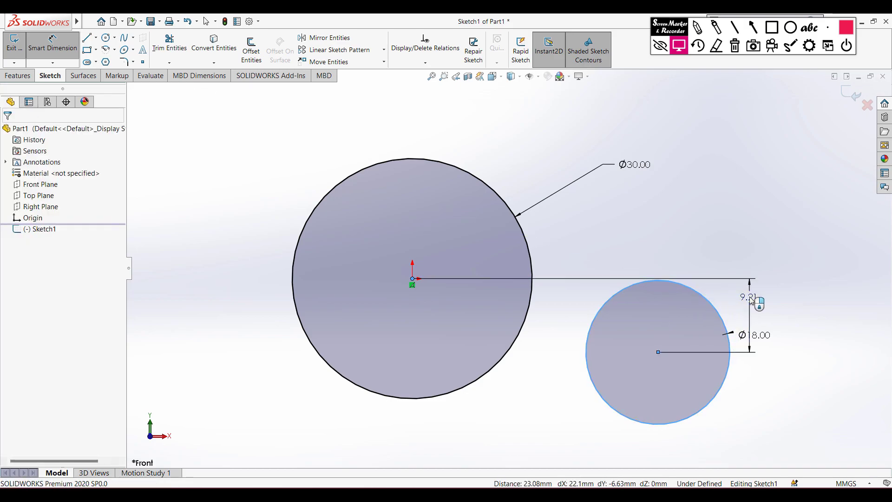
click(750, 300)
key(Return)
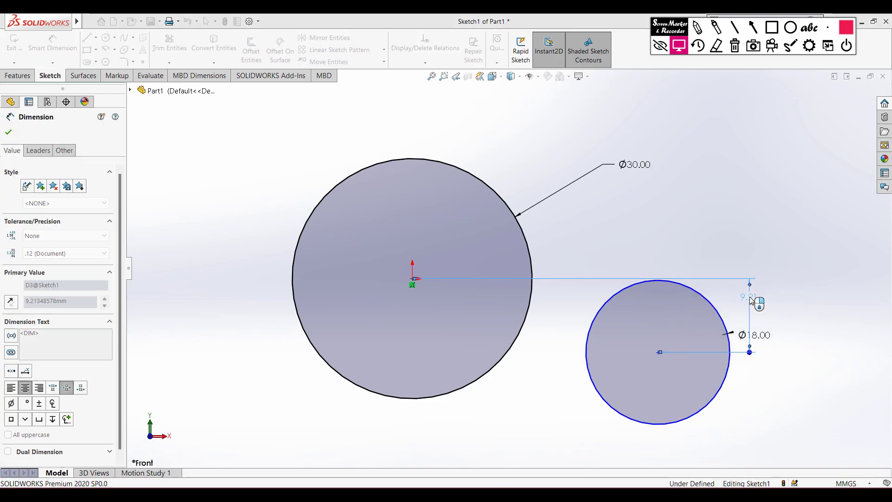
- Dimension the aligned centre distance between the two circles as 52.5 mm and fit the sketch in view
click(514, 355)
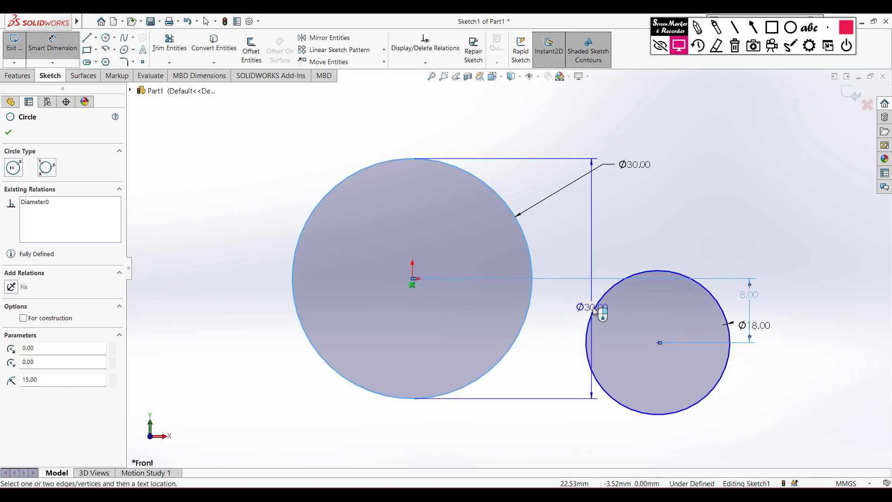
click(588, 309)
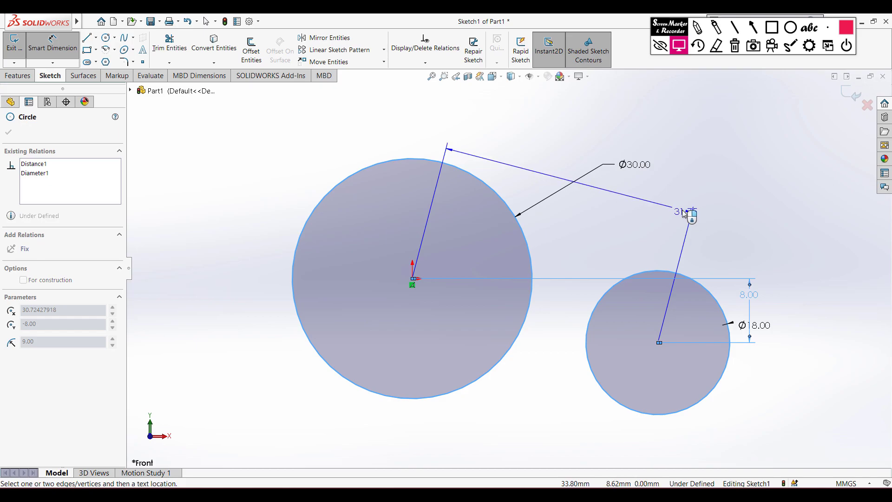
click(668, 204)
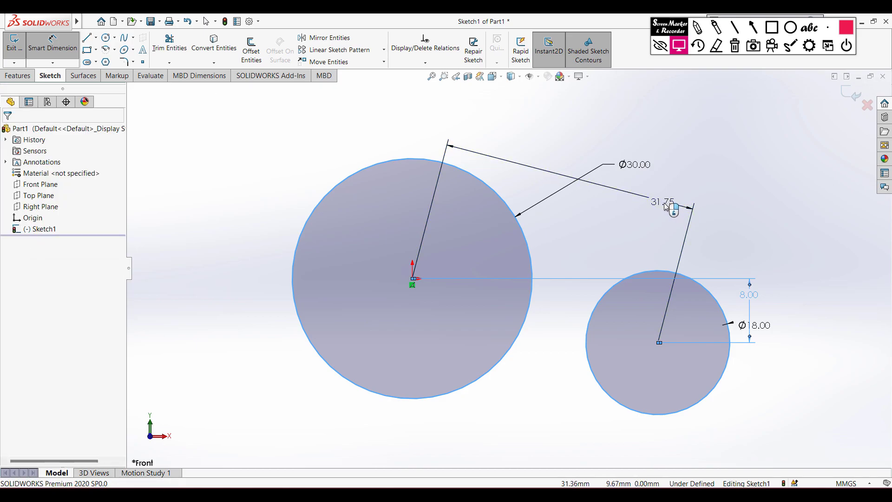
text(52.5)
key(Return)
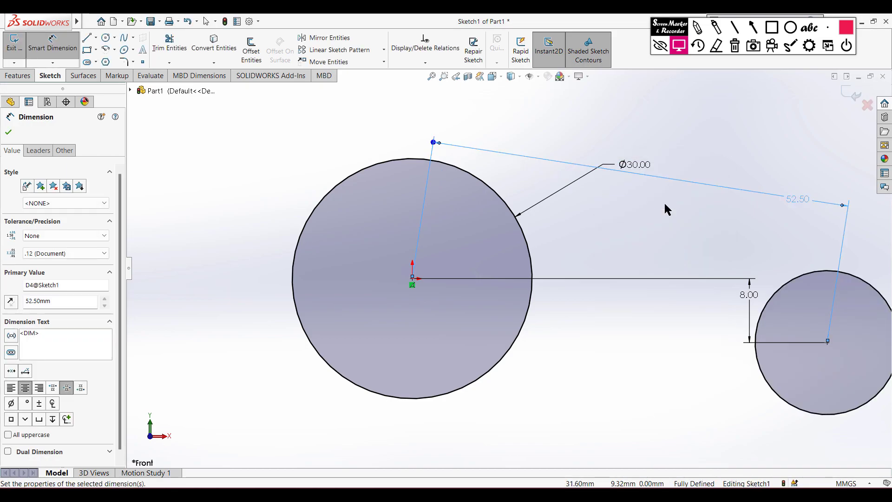
click(8, 132)
key(f)
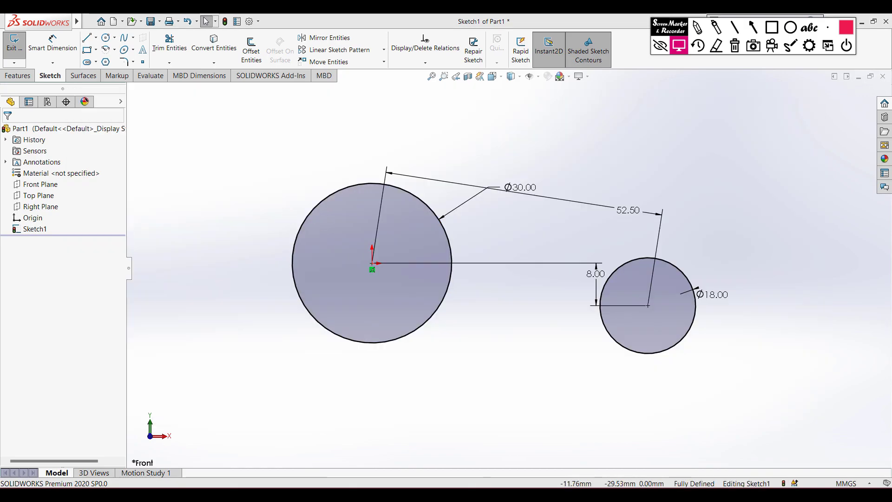
- Switch to the bracket drawing in WPS Office, mark the R10, 24.25 and 26 dimensions and the vertical centre axis, and clear the marks
key(alt+Tab)
click(697, 29)
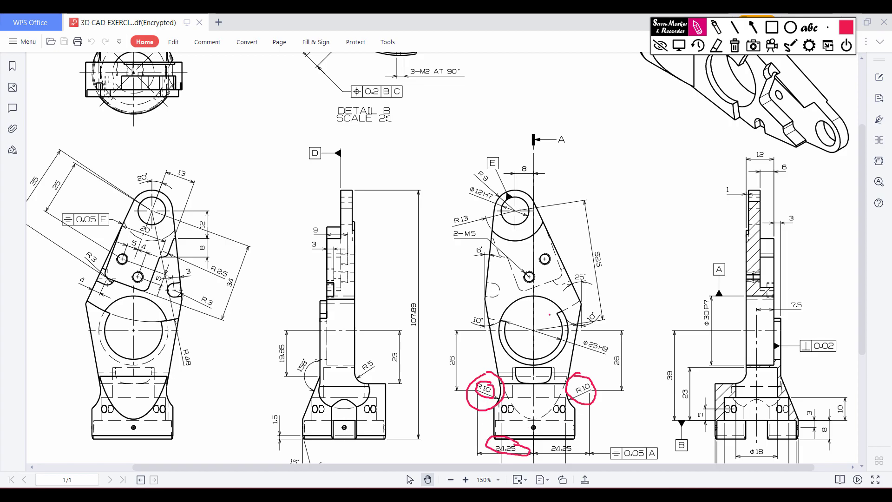
drag(538, 332, 531, 408)
drag(444, 366, 447, 348)
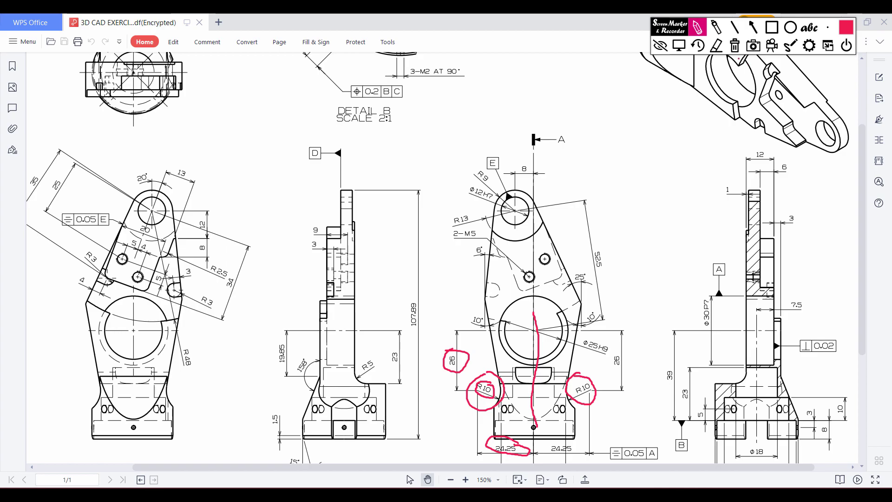
click(735, 45)
click(679, 50)
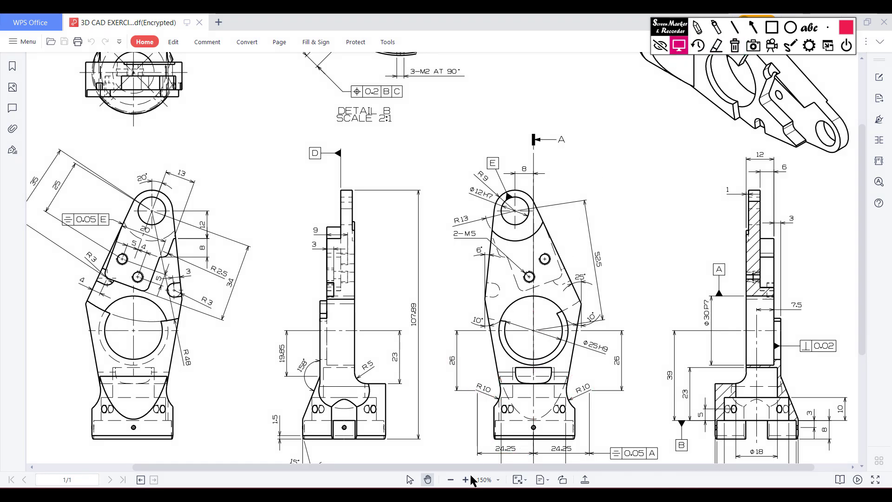
- Switch back to SOLIDWORKS and draw a circle to the upper left of the 30 mm circle with a diameter of 10*2 mm
key(alt+Tab)
key(f)
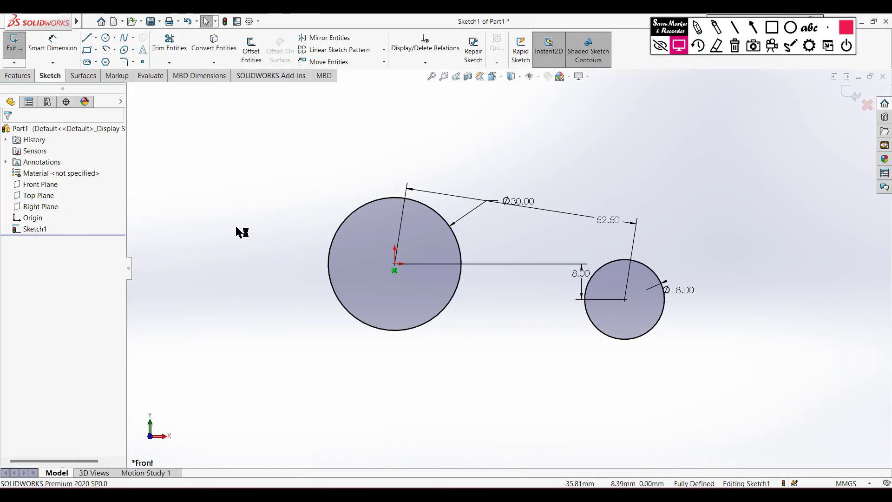
click(106, 37)
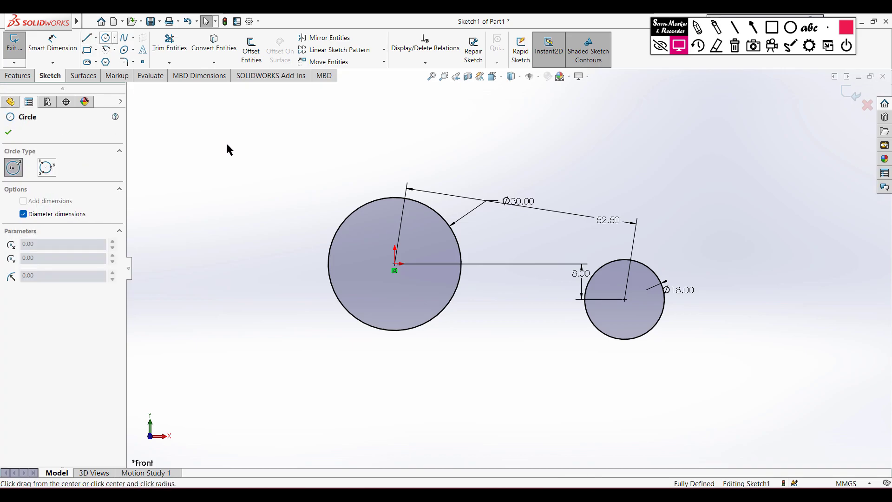
click(242, 155)
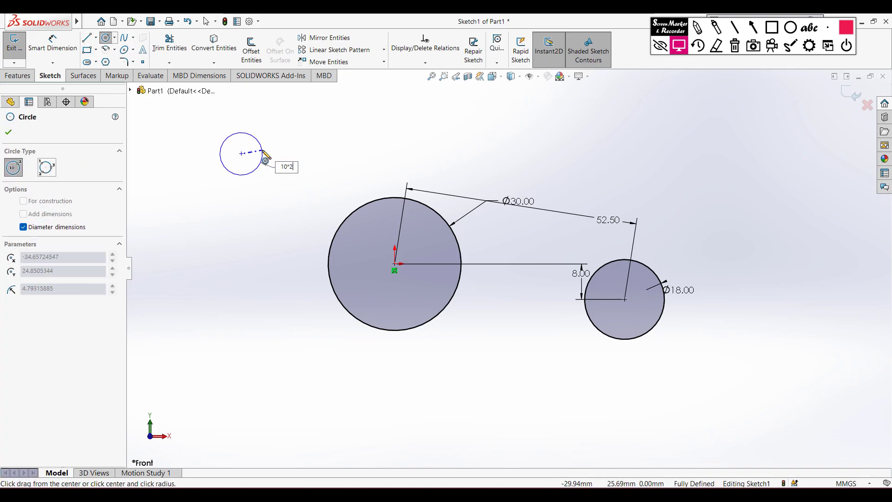
key(Return)
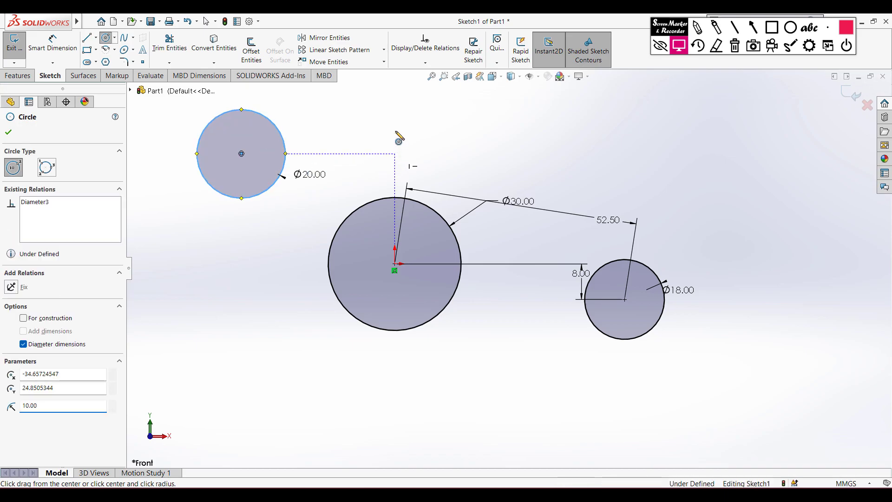
- Dimension the horizontal distance between the 20 mm circle's centre and the origin as 26 mm
right_drag(395, 133, 387, 98)
click(263, 190)
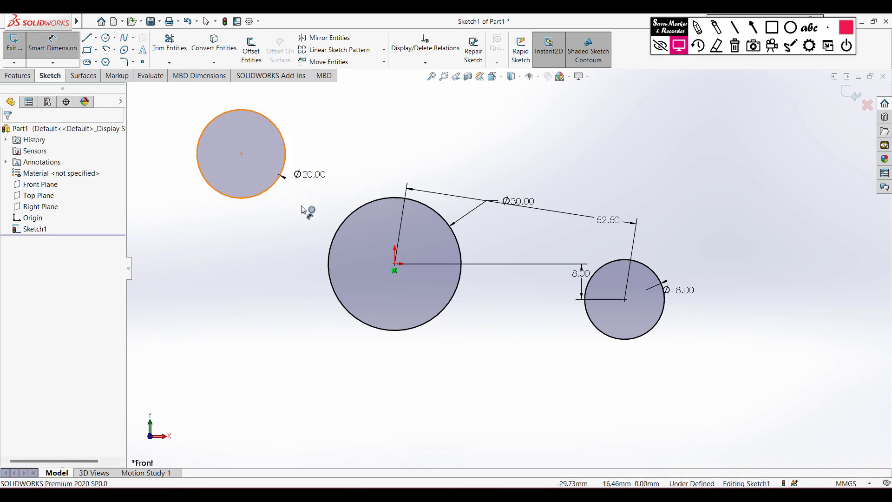
click(394, 263)
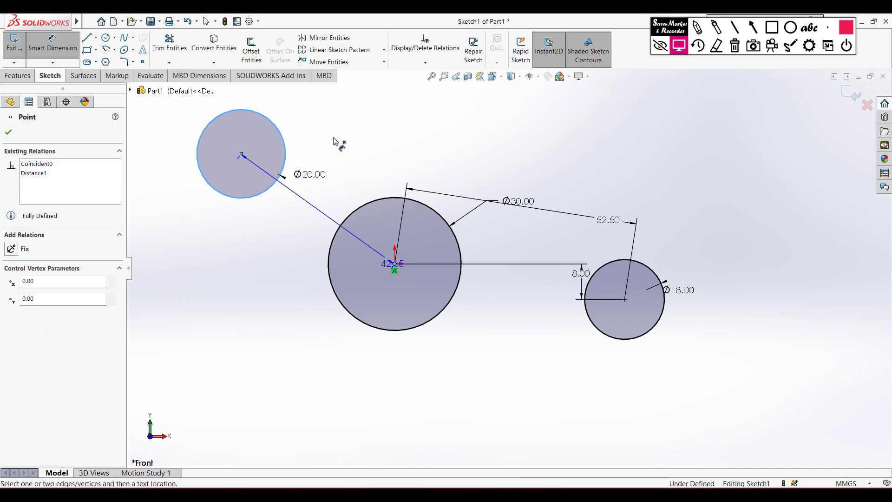
click(338, 126)
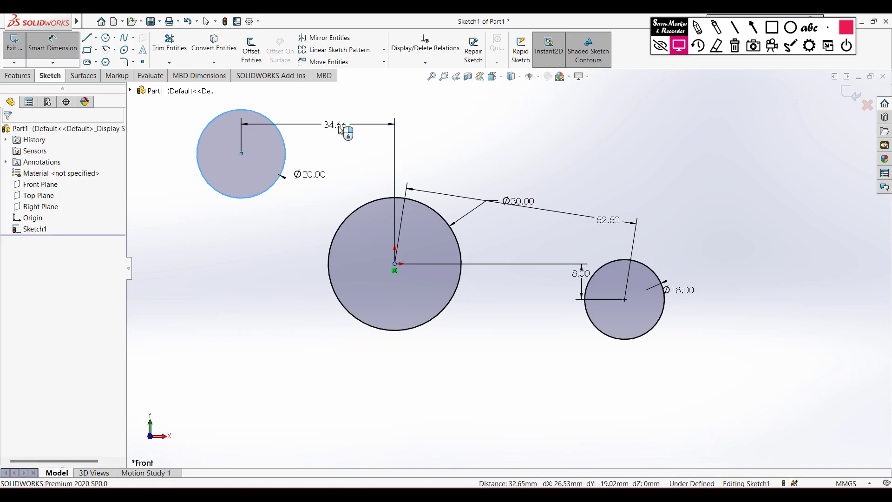
text(26)
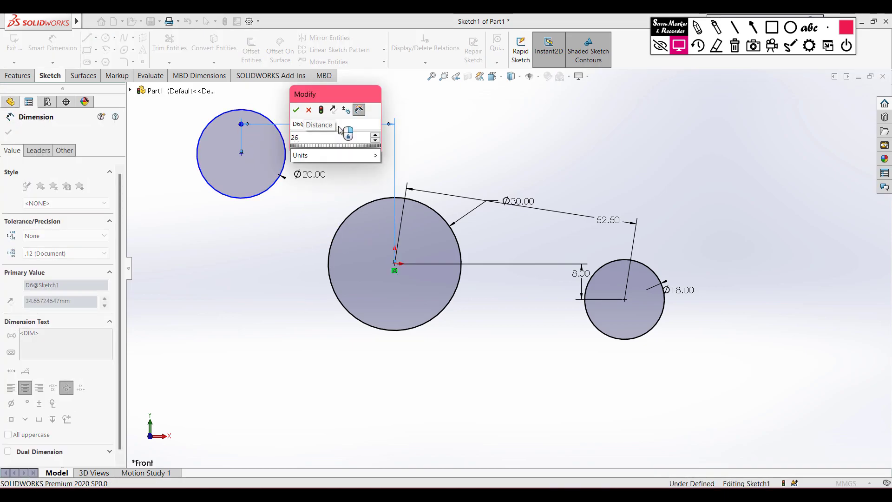
key(Return)
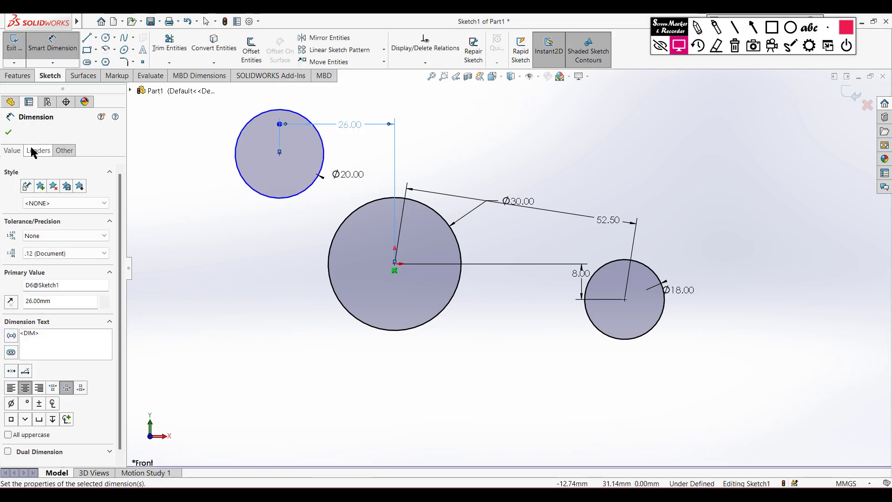
- Check the bracket drawing in WPS Office, return to SOLIDWORKS, and dimension the vertical distance from the origin to the 20 mm circle's centre as 24.25 mm
click(457, 494)
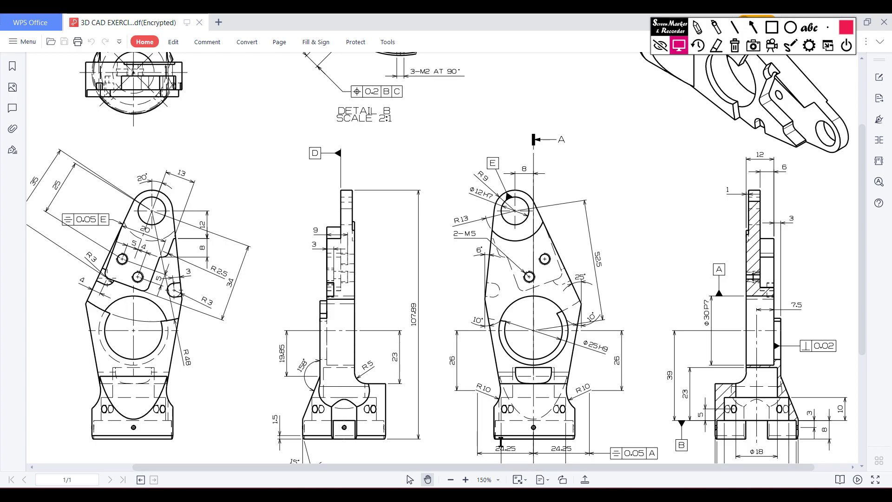
click(473, 494)
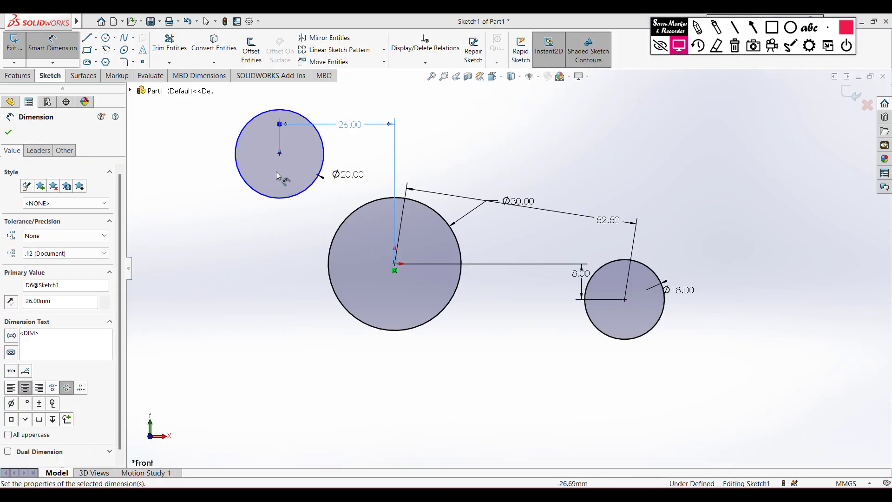
click(289, 199)
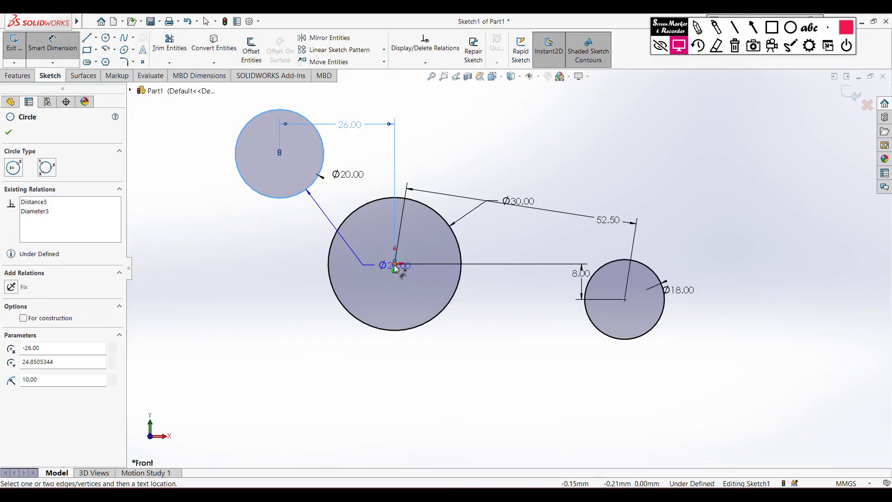
click(394, 264)
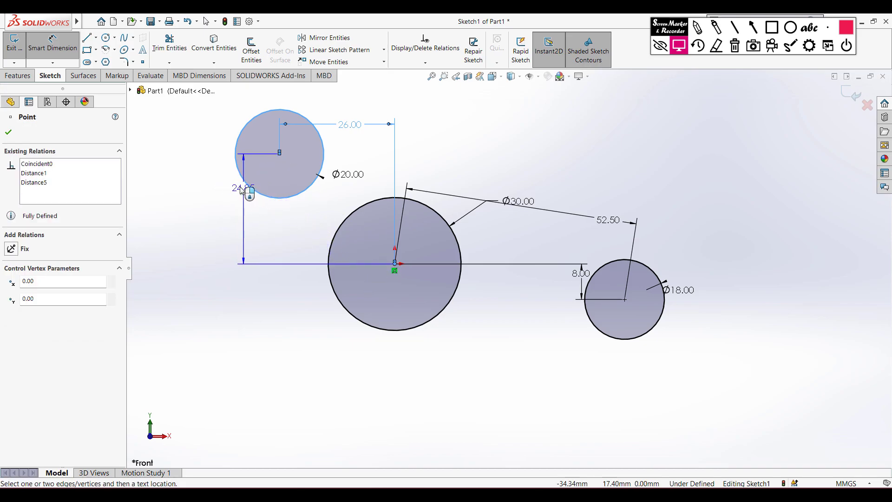
click(215, 191)
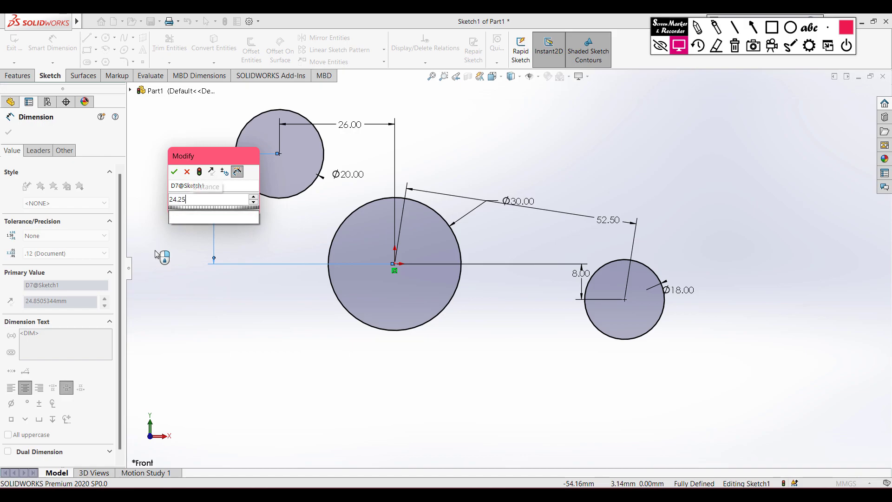
key(Return)
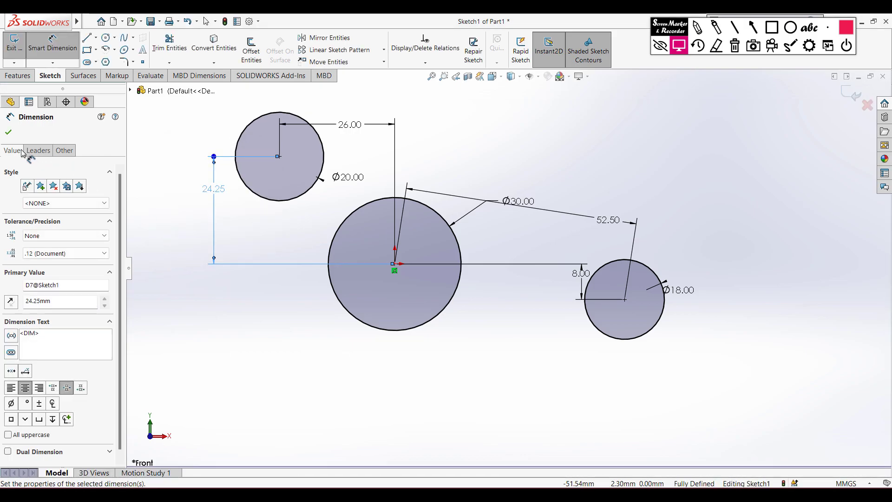
click(9, 133)
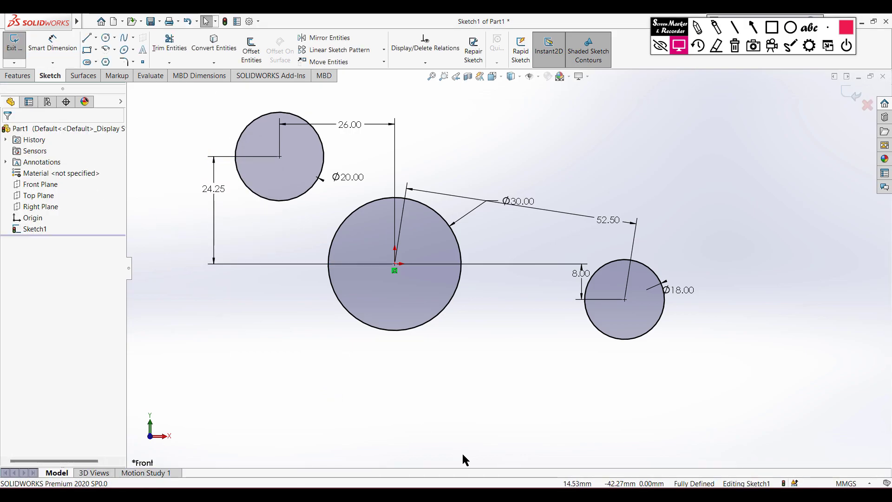
- Recheck the drawing in WPS Office, then in SOLIDWORKS draw a horizontal centerline from the origin leftwards past the 20 mm circle's left edge
click(479, 495)
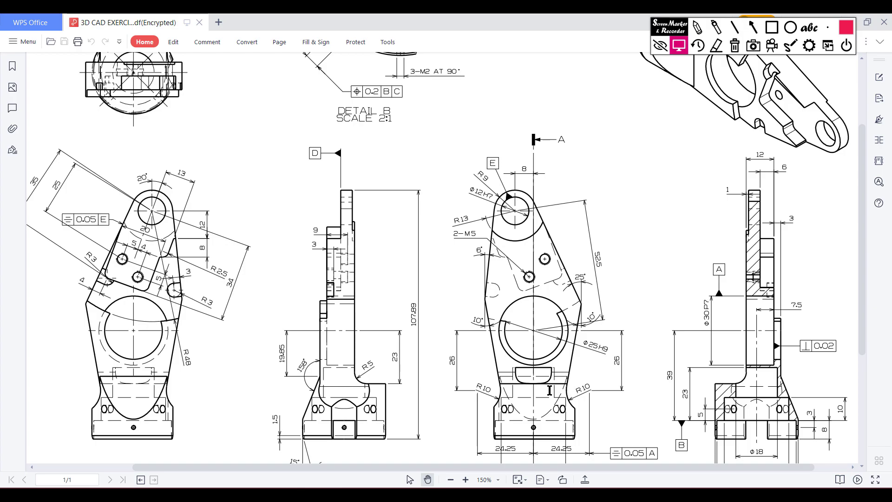
click(433, 494)
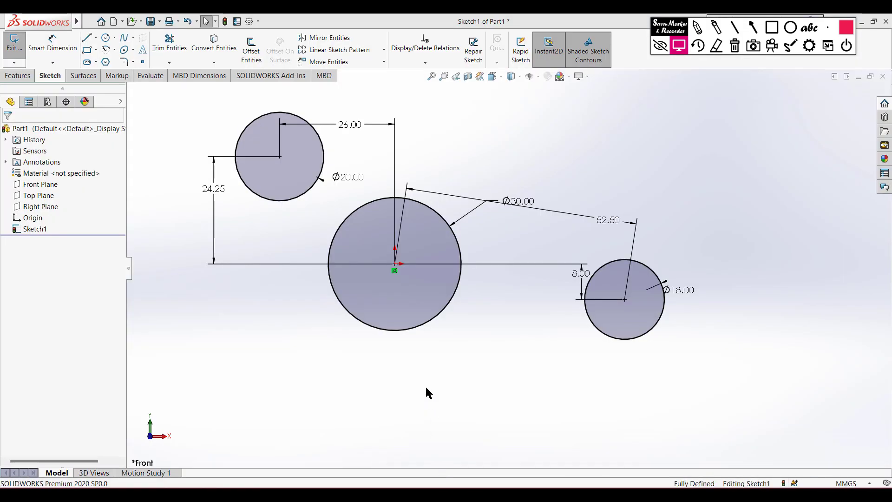
click(96, 38)
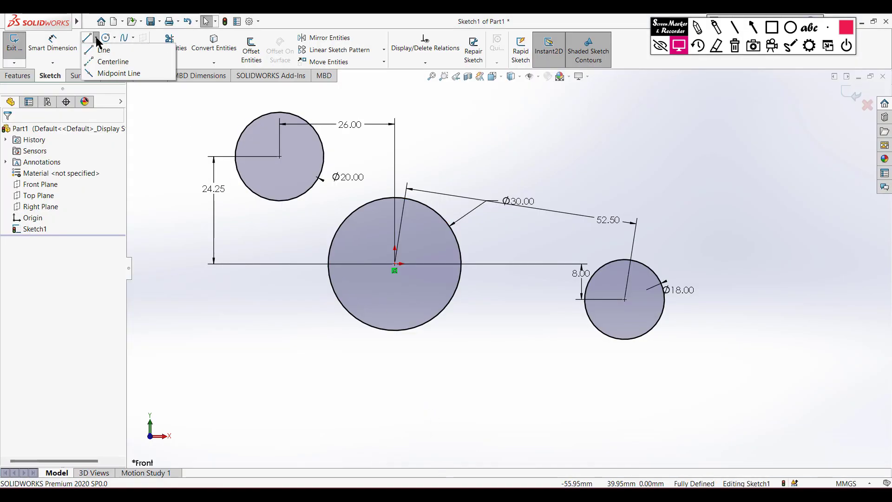
click(123, 65)
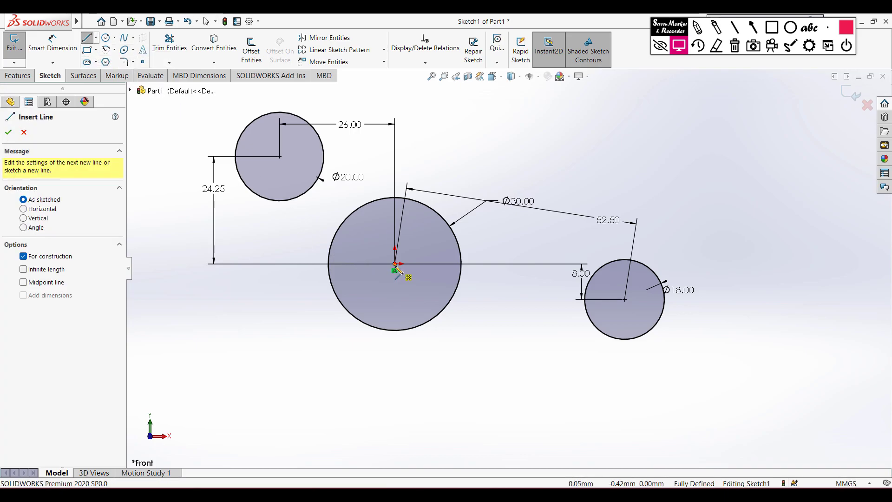
click(395, 264)
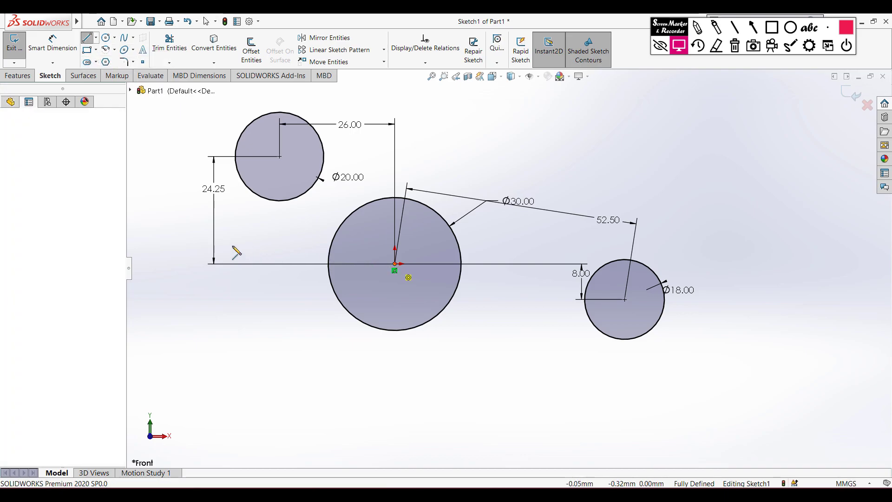
click(166, 263)
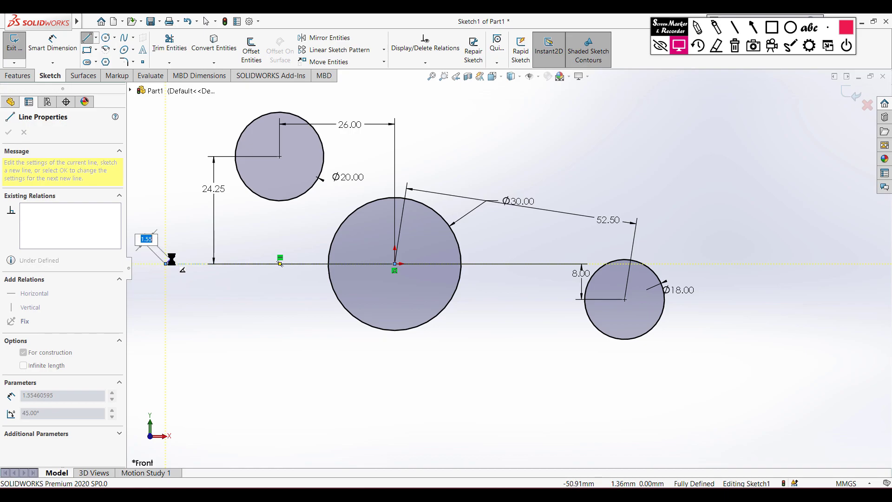
key(Escape)
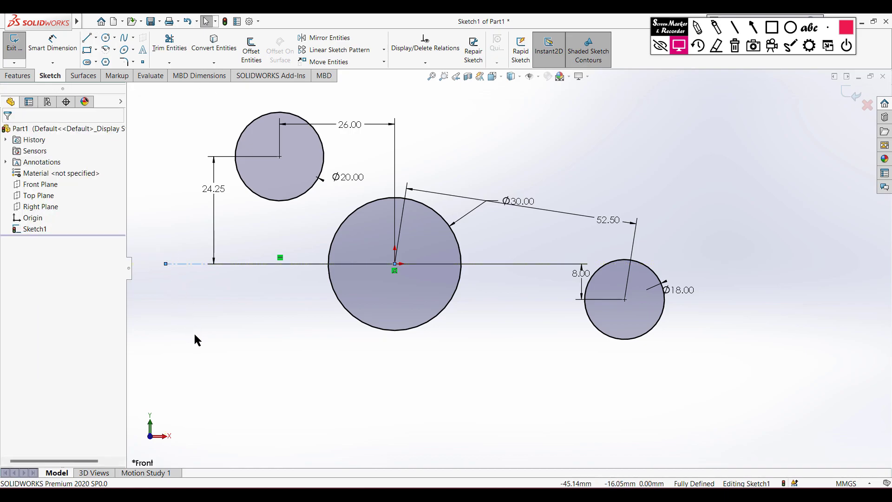
- Mirror a copy of the 20 mm circle about the horizontal centerline
click(327, 38)
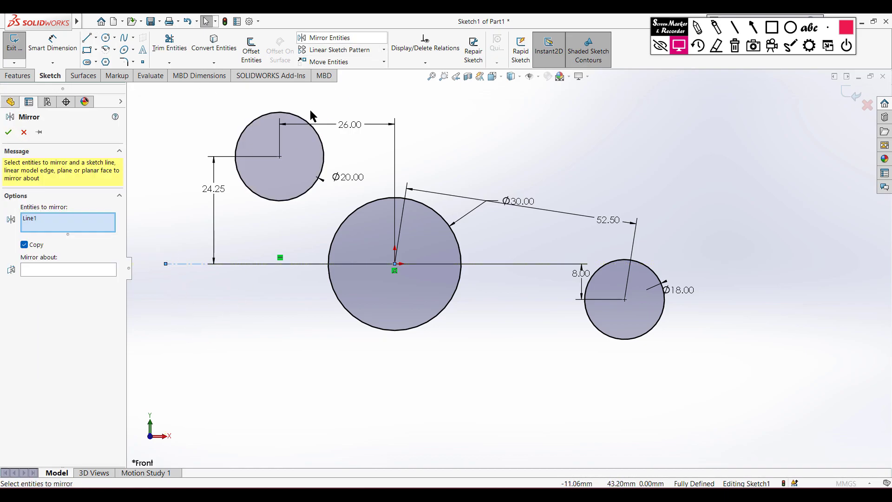
right_click(105, 226)
click(137, 232)
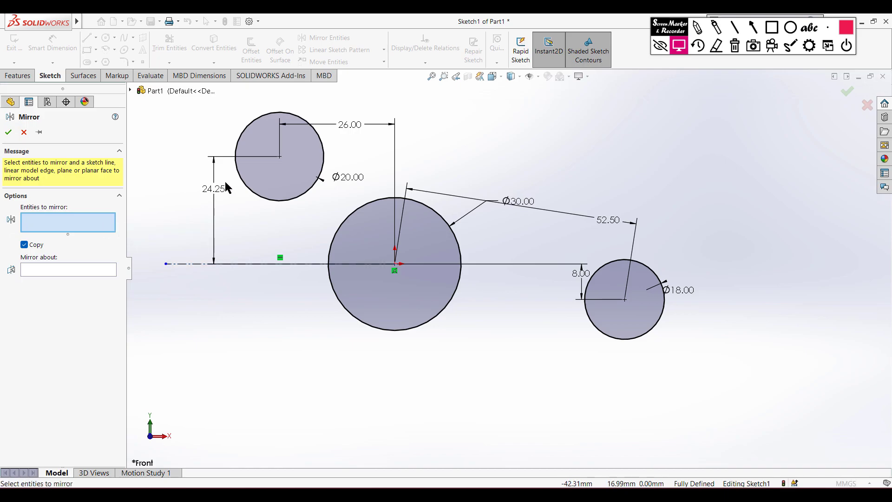
click(250, 191)
click(65, 271)
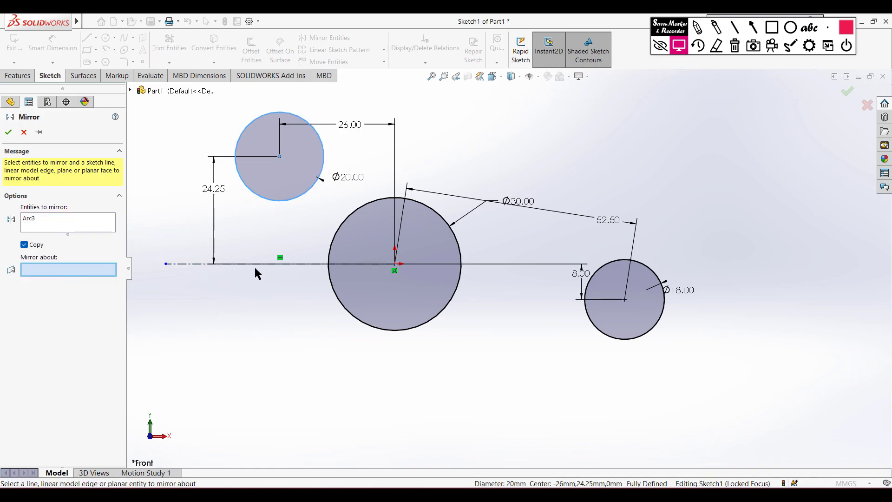
click(199, 263)
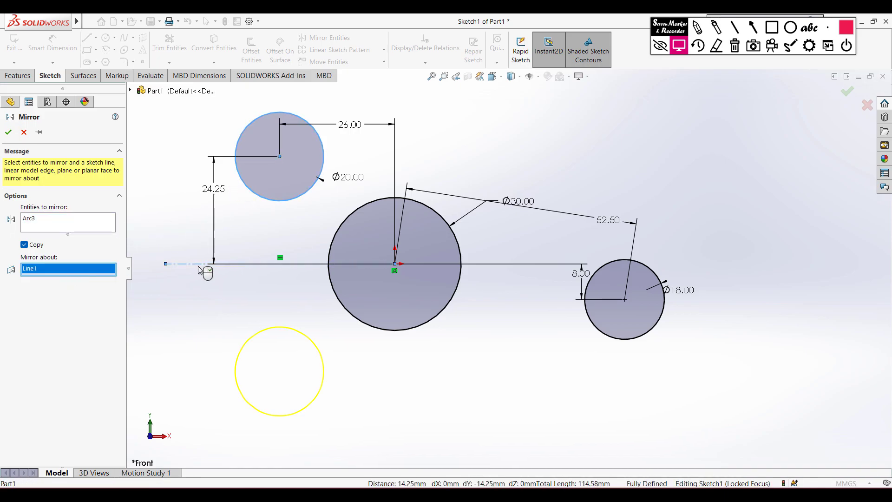
click(8, 132)
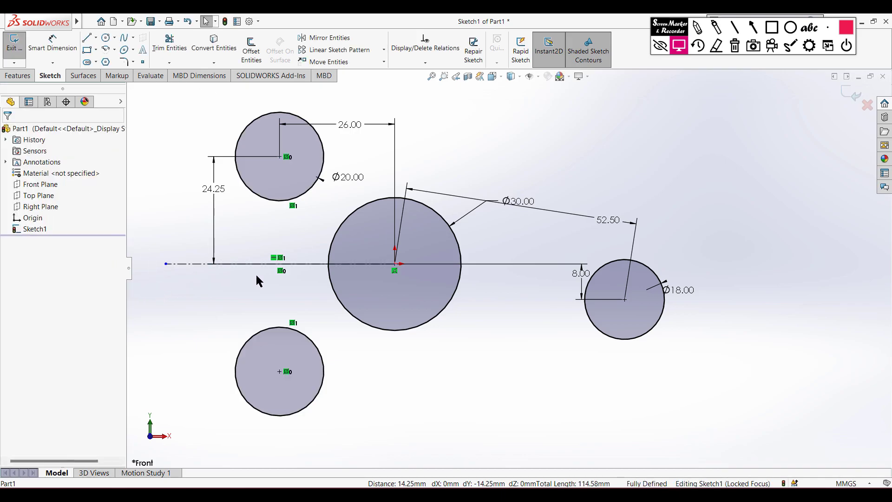
- Switch to the bracket drawing in WPS Office, trace the left outline of the view with the R10 arcs, and clear the mark
click(465, 493)
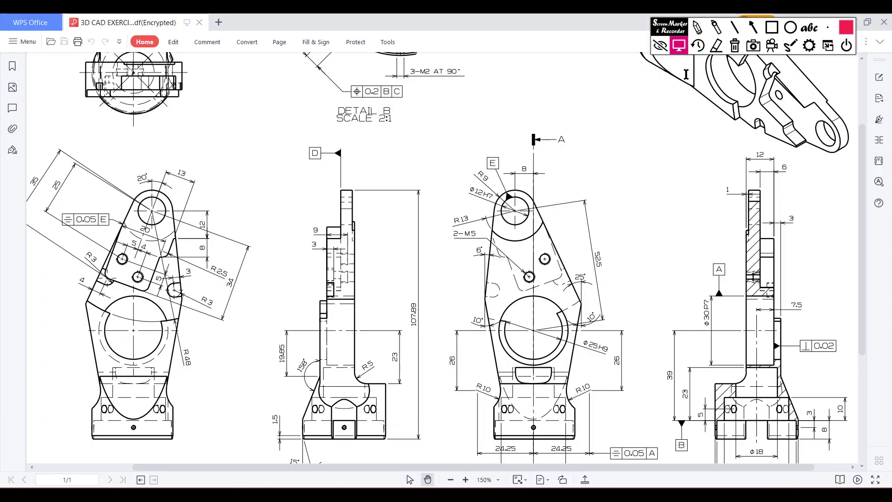
click(697, 28)
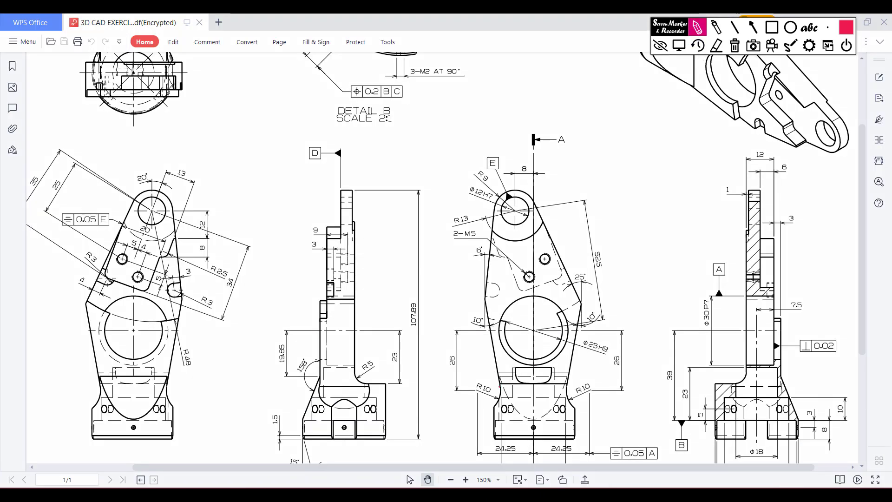
drag(486, 281, 493, 211)
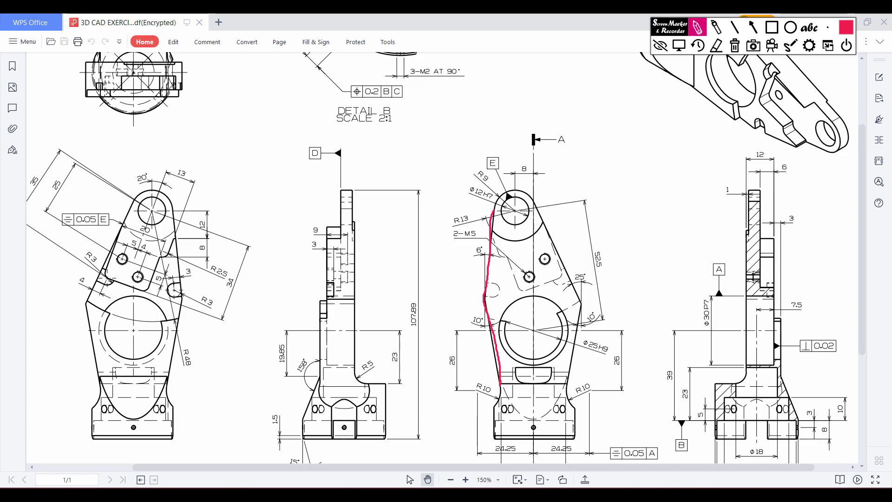
click(733, 46)
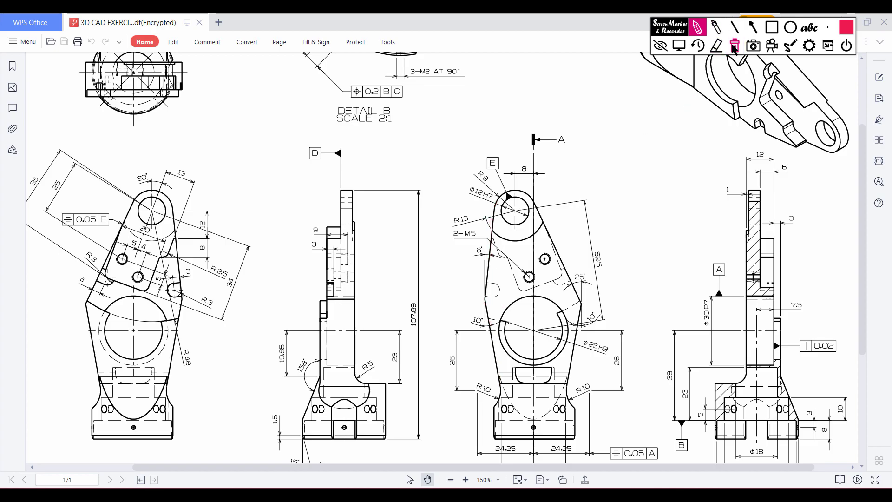
- Switch back to SOLIDWORKS and draw two connected lines from the upper 20 mm circle, over the 30 mm circle, to the 18 mm circle
click(678, 47)
key(alt+Tab)
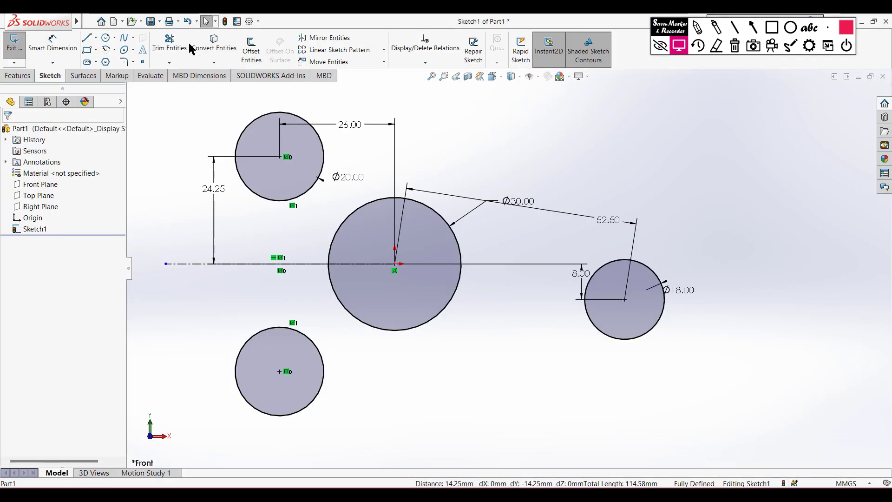
click(90, 41)
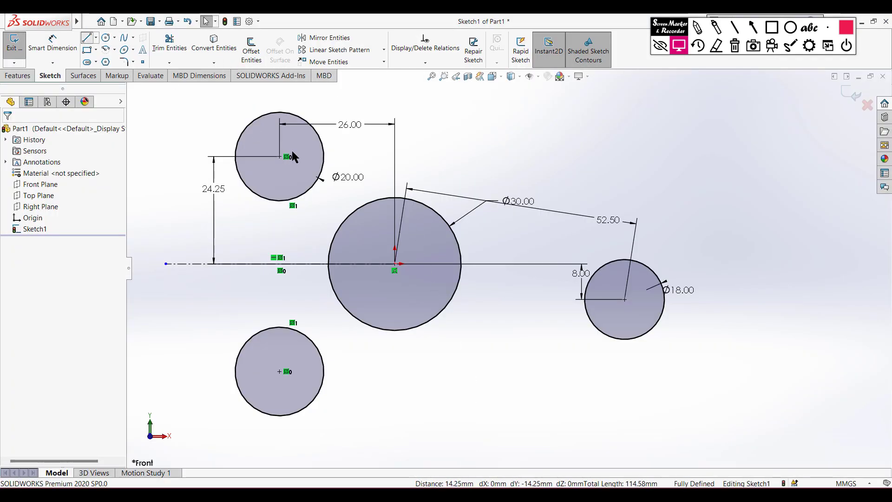
click(312, 198)
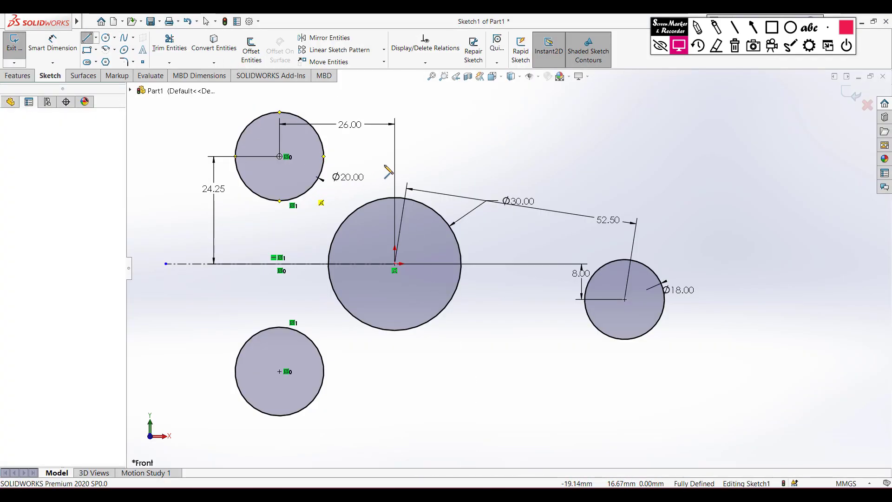
click(443, 141)
click(612, 255)
key(Escape)
key(Escape)
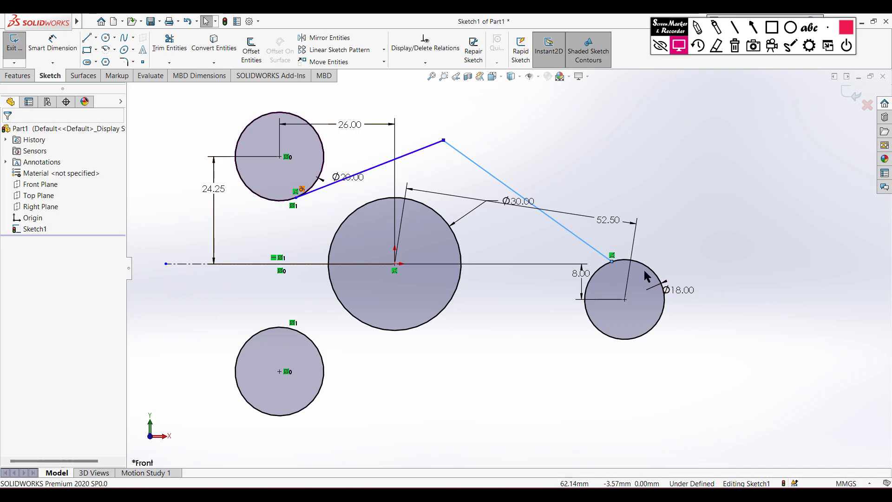
- Make the right sloping line tangent to the 18 mm circle
click(664, 245)
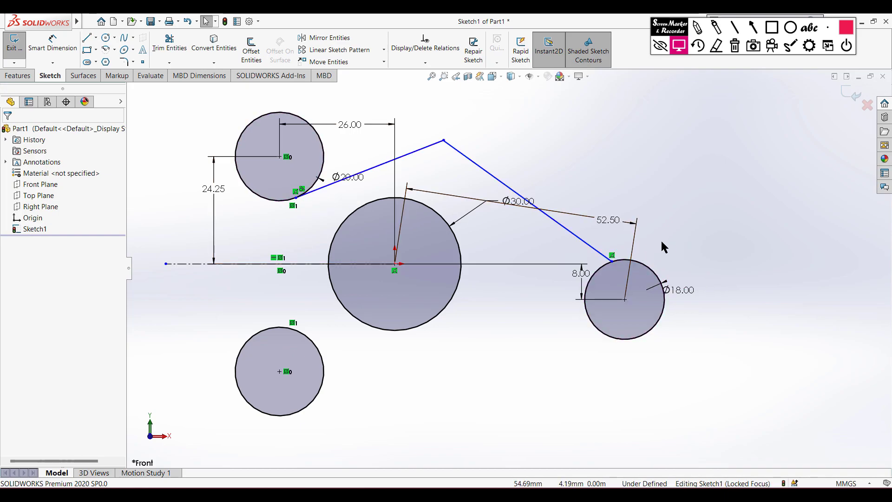
click(599, 252)
ctrl+click(640, 265)
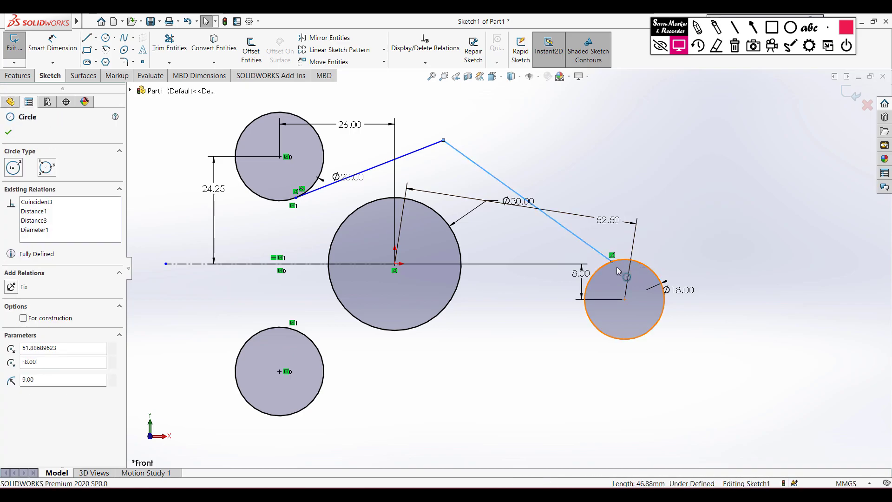
click(41, 297)
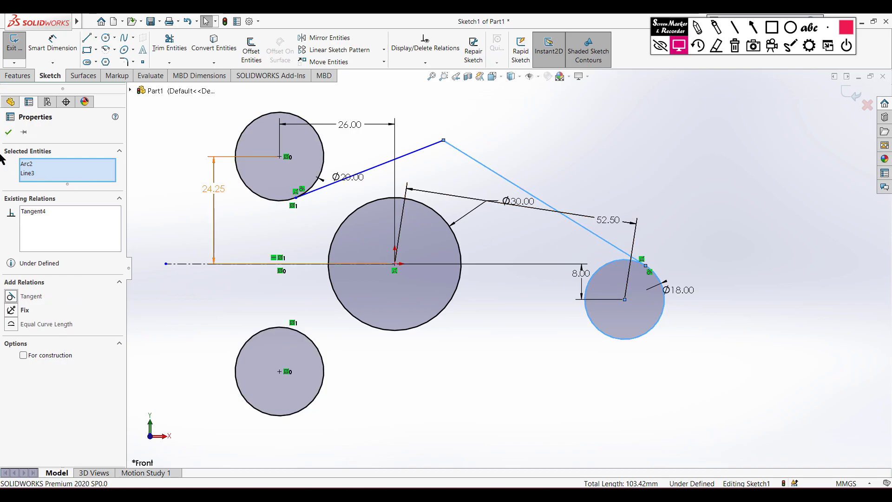
click(9, 133)
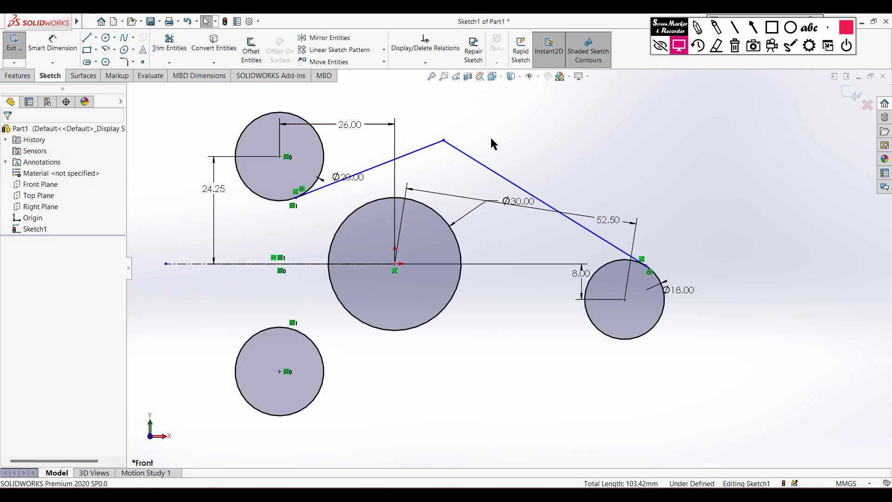
- Switch to the bracket drawing in WPS Office, mark the 25° and 10° angles on the view's right outline, and clear the marks
click(472, 485)
click(697, 28)
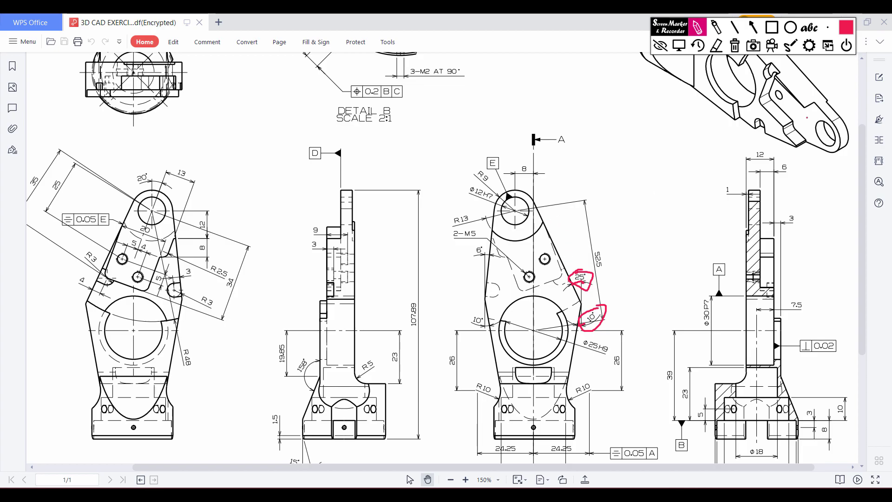
click(734, 45)
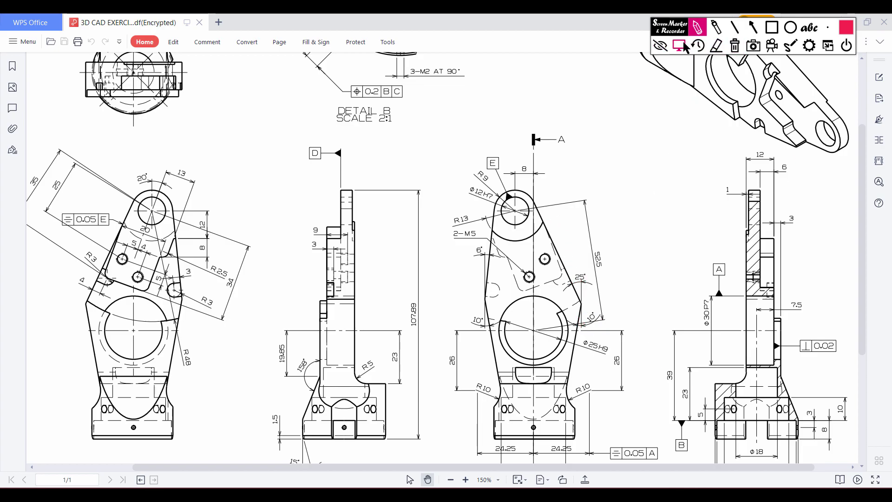
click(679, 46)
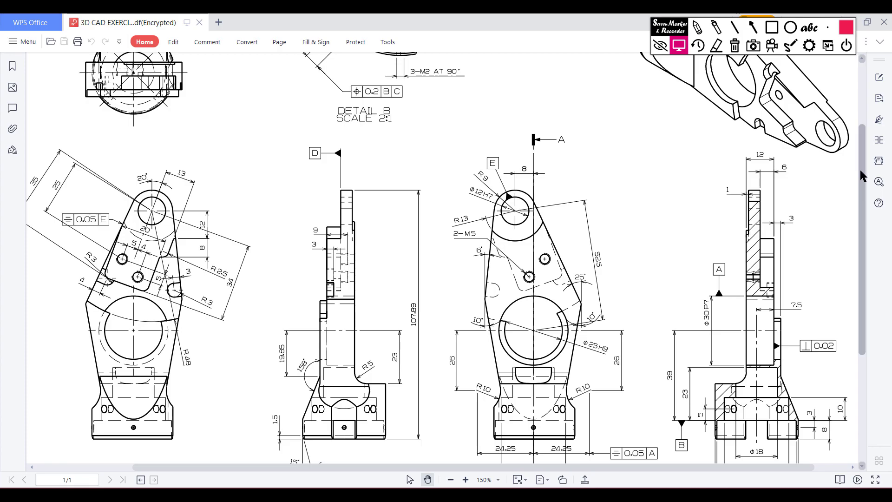
- Trace the arm's angled side on the isometric view and the right outline on the dimensioned view, then clear the marks
scroll(836, 139, up, 3)
click(698, 29)
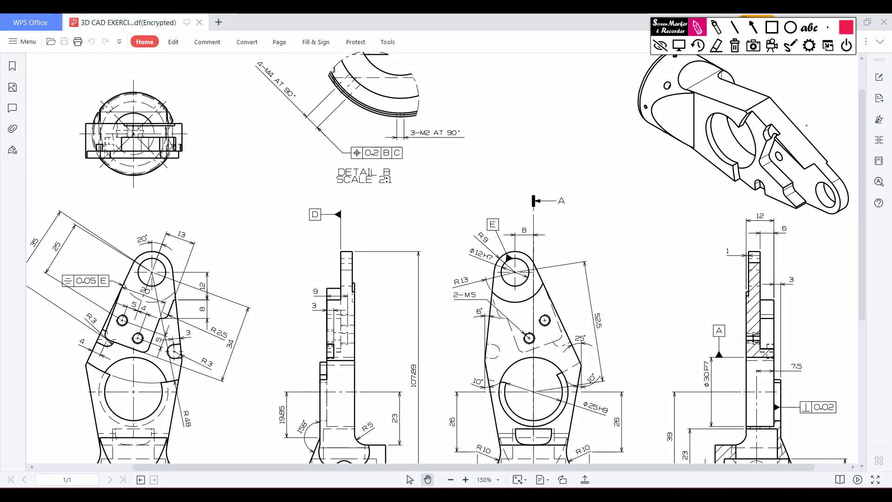
mouse_move(729, 114)
mouse_down()
mouse_move(831, 118)
mouse_move(774, 122)
mouse_up()
drag(548, 253, 561, 341)
drag(582, 448, 595, 255)
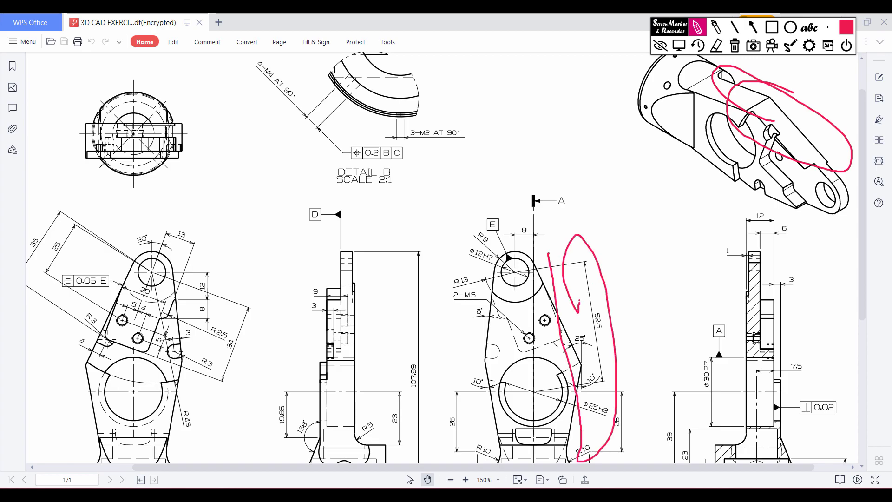
click(734, 45)
click(678, 46)
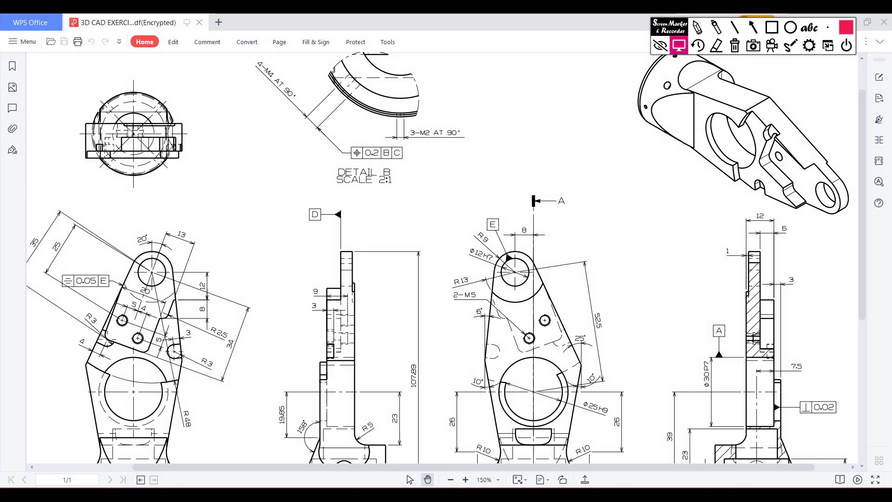
- Return to SOLIDWORKS and draw a horizontal centerline about 23 mm long through the apex where the two outline lines meet
key(alt+Tab)
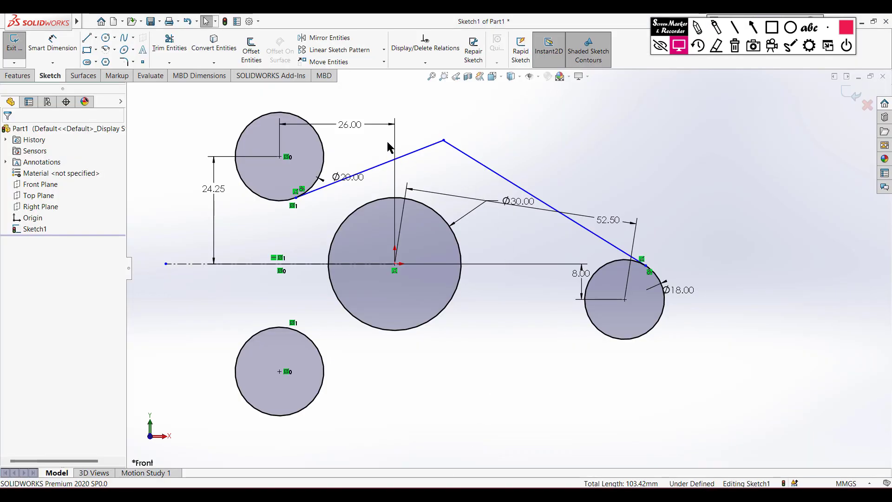
click(95, 38)
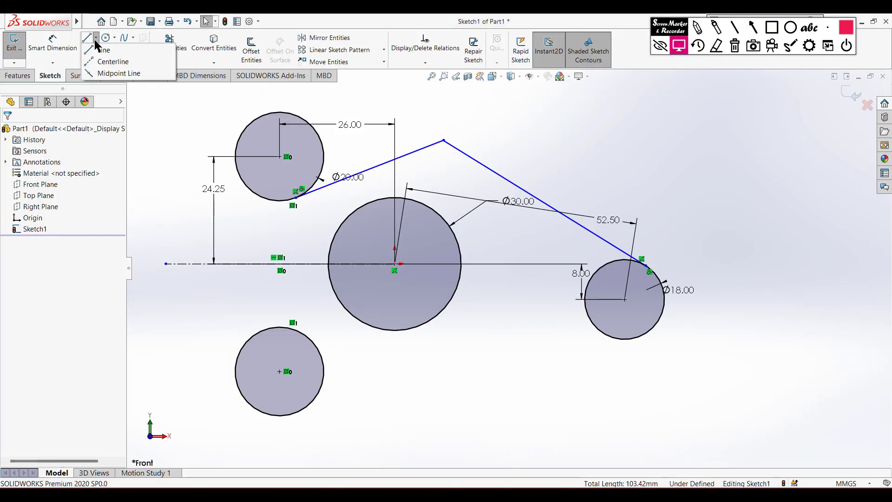
click(113, 62)
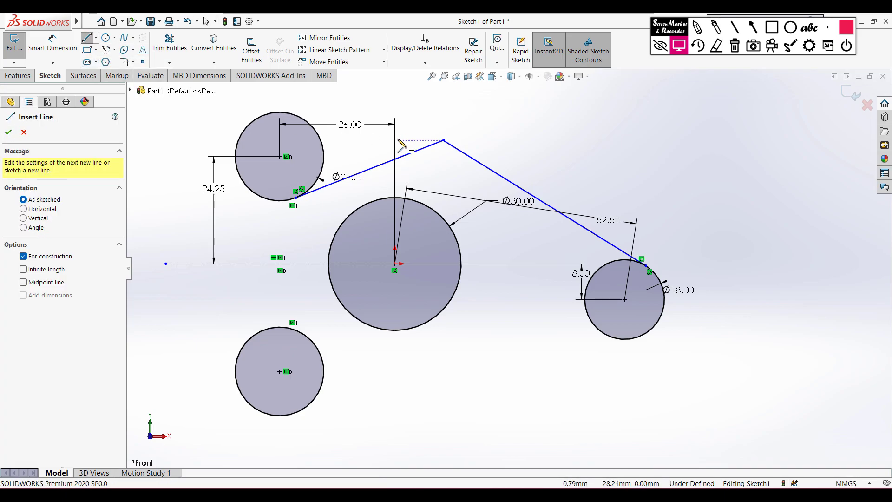
drag(397, 140, 498, 140)
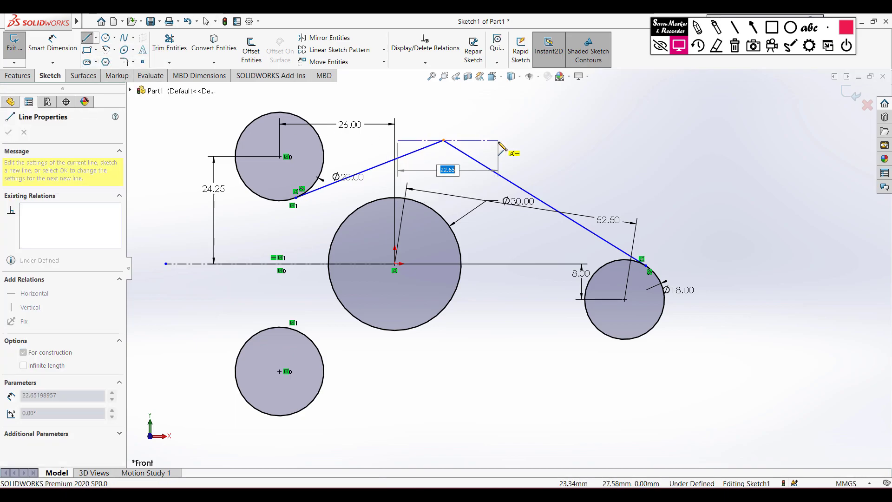
key(Escape)
key(Escape)
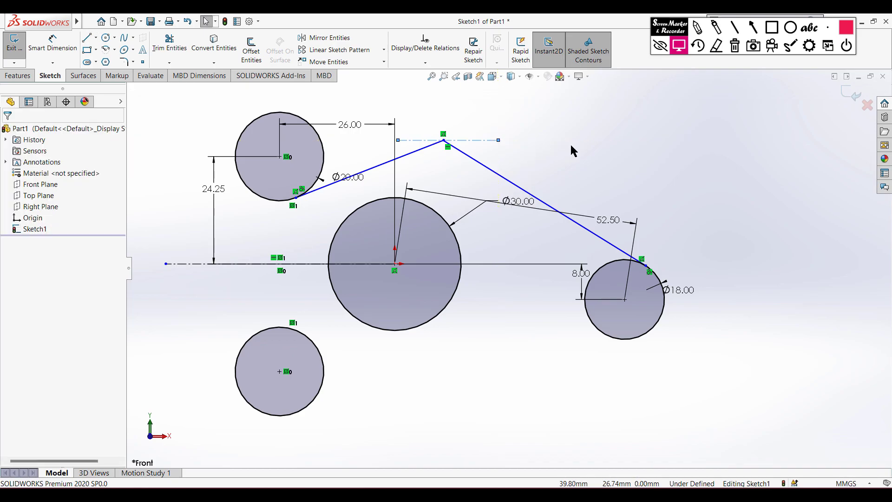
- Dimension the angle between the apex centerline and the left outline line as 10°
right_drag(570, 150, 572, 100)
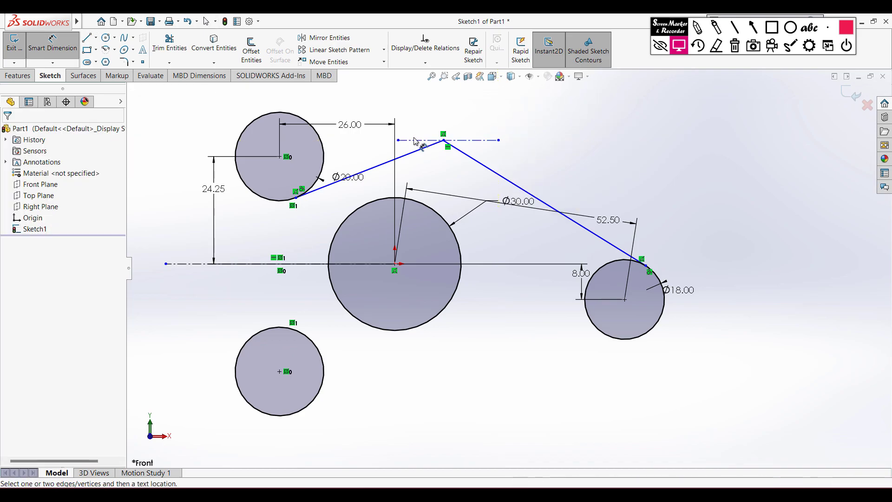
click(420, 148)
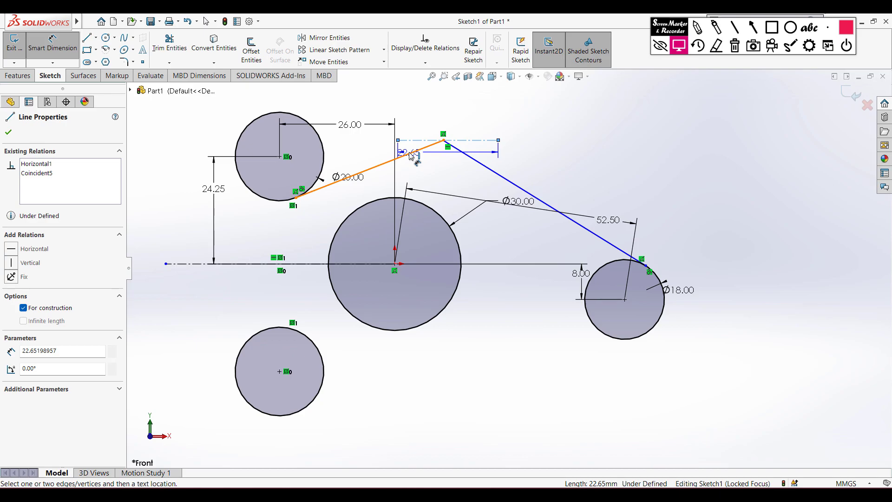
click(409, 140)
click(371, 154)
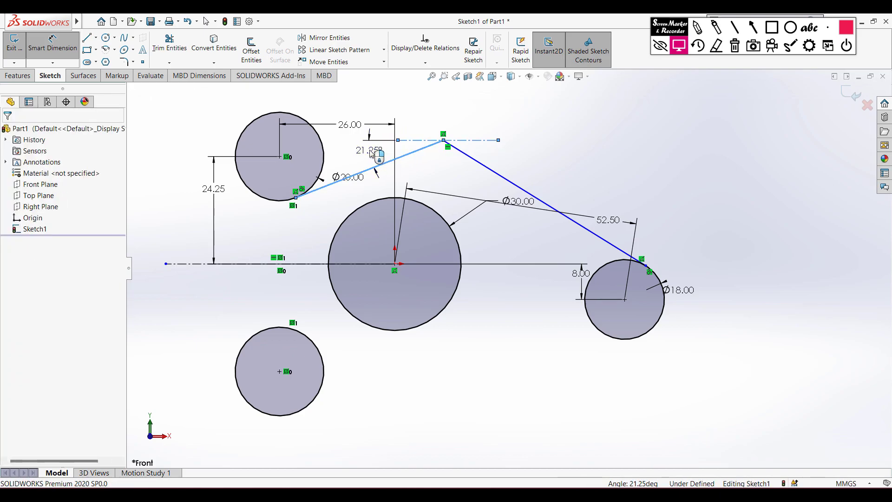
text(1)
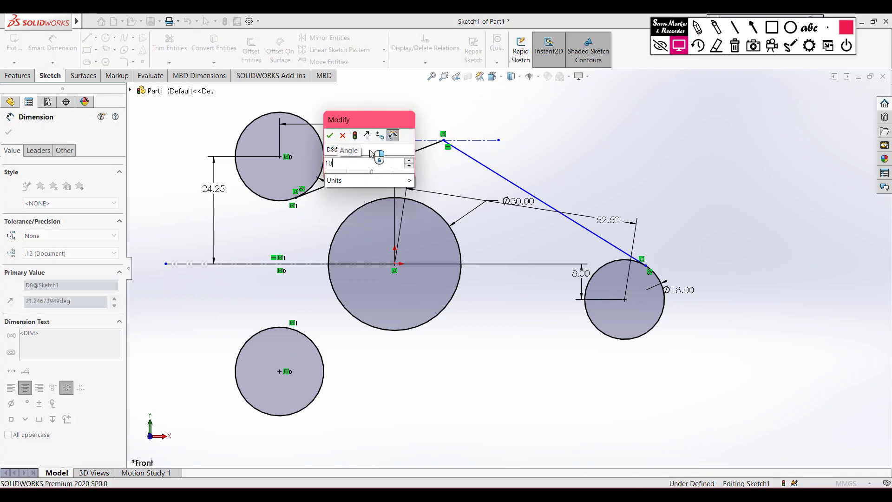
text(0)
key(Return)
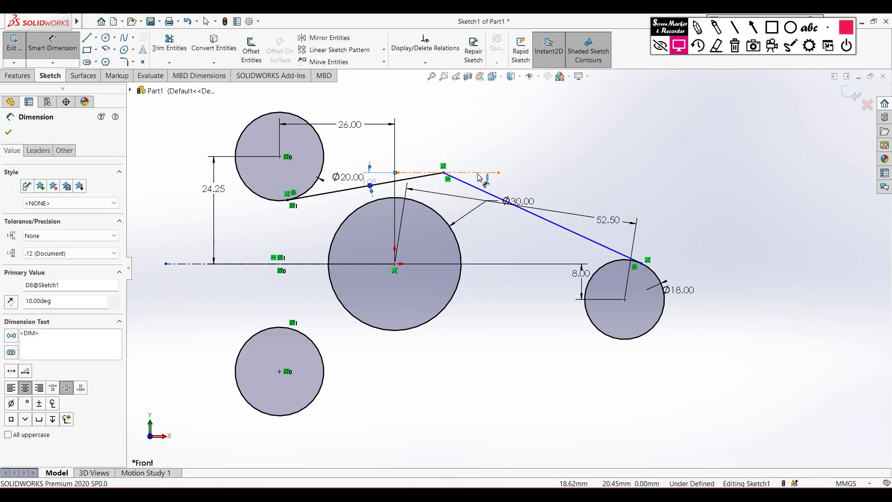
- Dimension the angle between the apex centerline and the right outline line as 25°
click(478, 174)
click(492, 194)
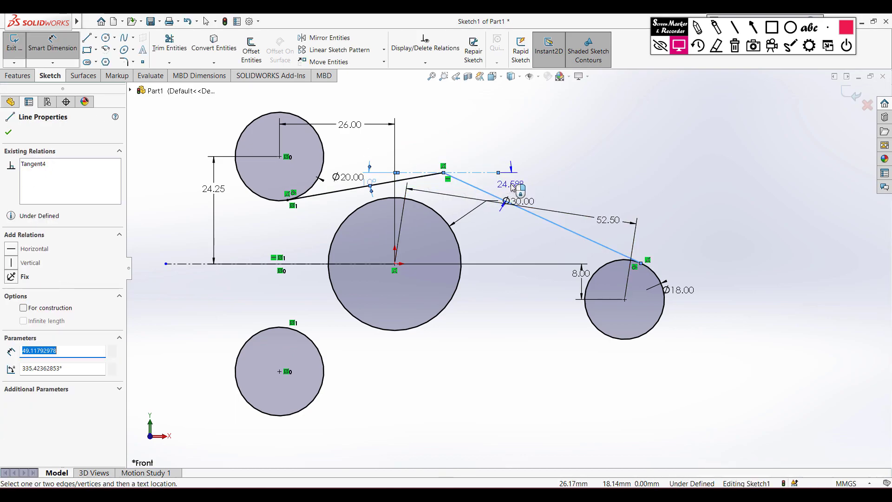
click(511, 183)
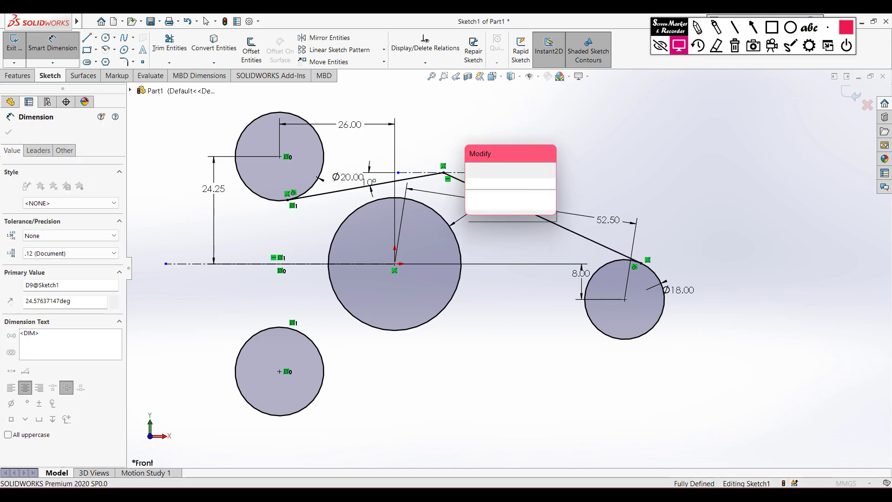
key(Return)
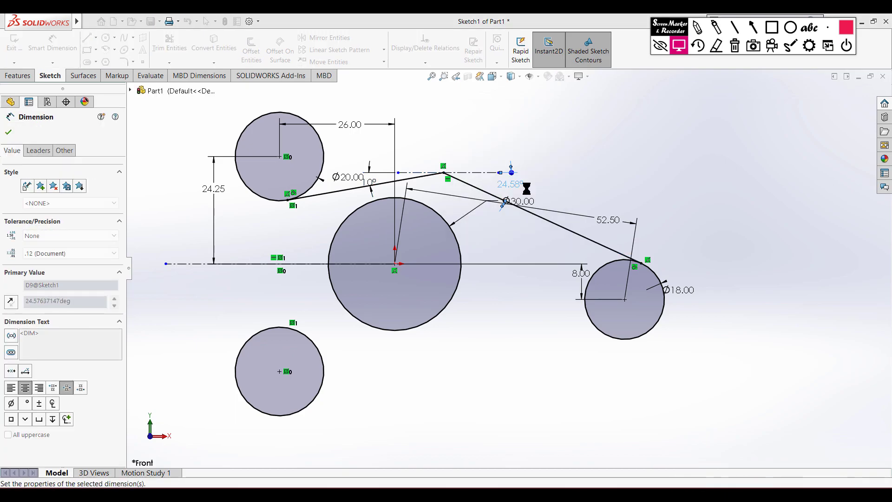
click(8, 133)
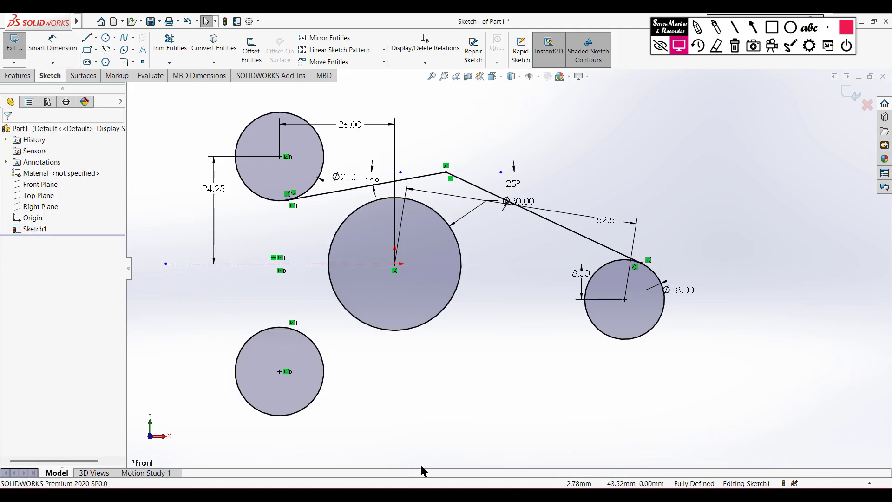
- Trace the right and left arm outlines on the bracket drawing in WPS Office, clear the marks, and return to SOLIDWORKS
click(420, 494)
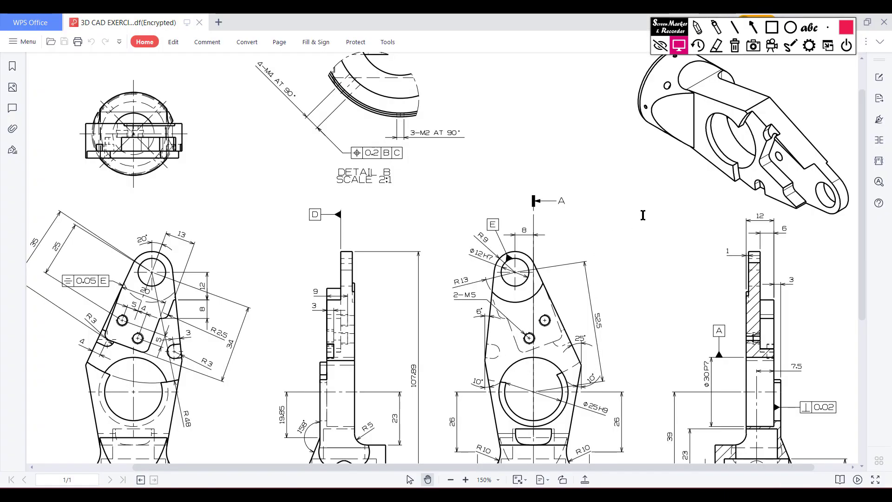
drag(863, 243, 867, 280)
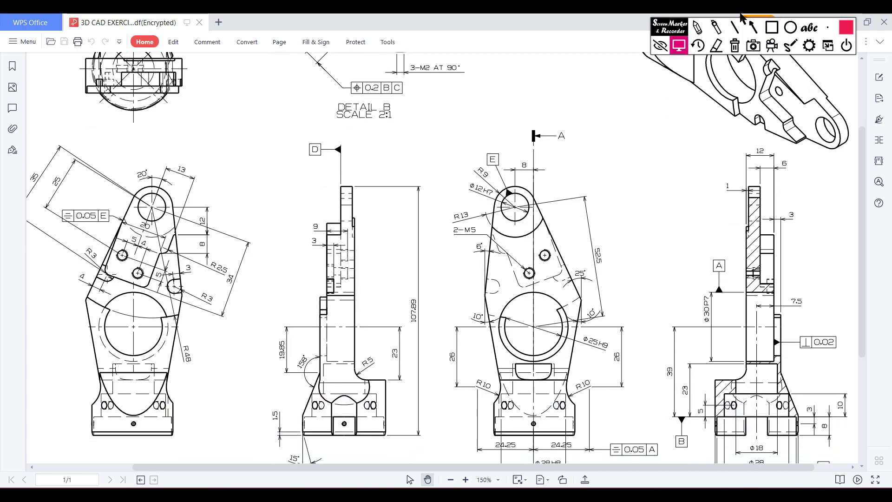
click(699, 28)
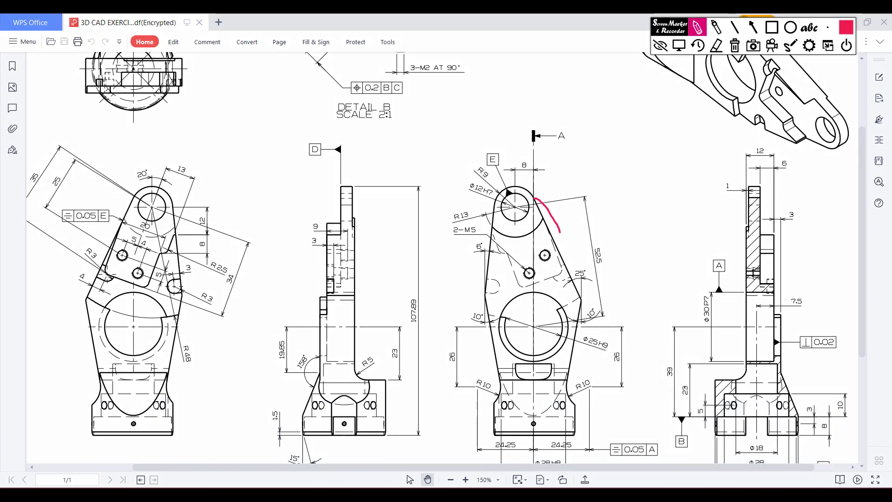
drag(566, 370, 567, 384)
click(734, 45)
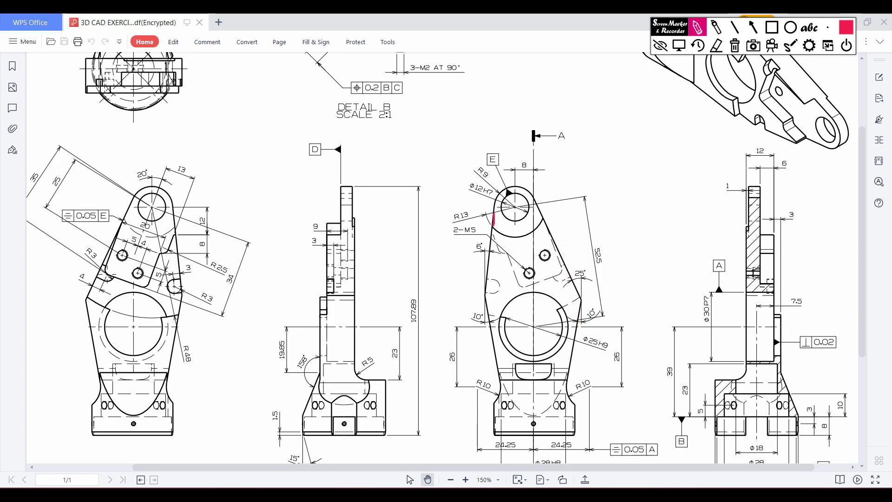
drag(493, 346, 550, 261)
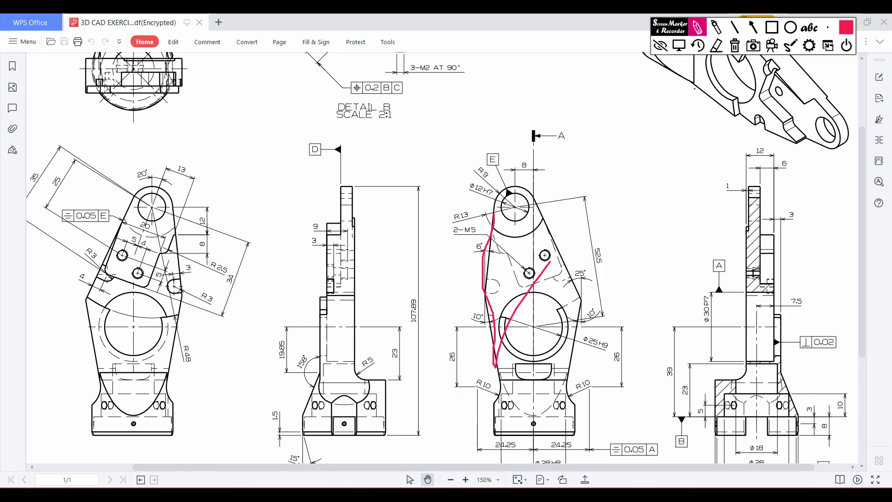
click(734, 45)
click(678, 47)
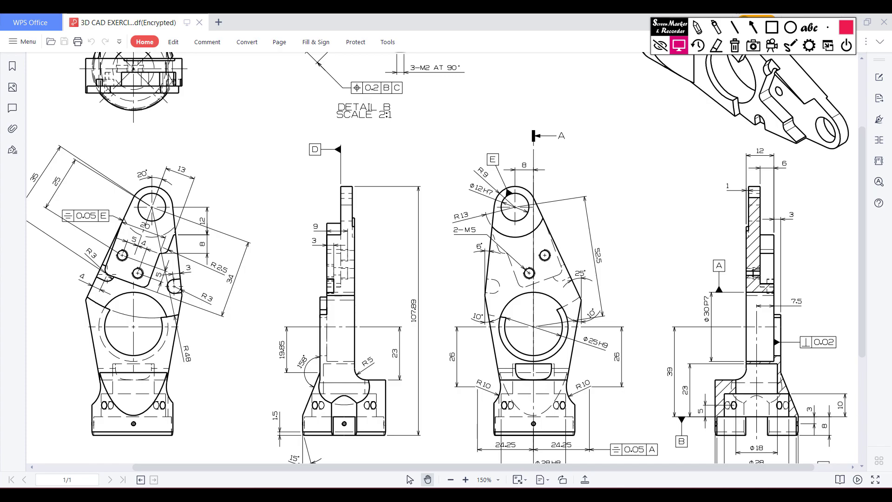
key(alt+Tab)
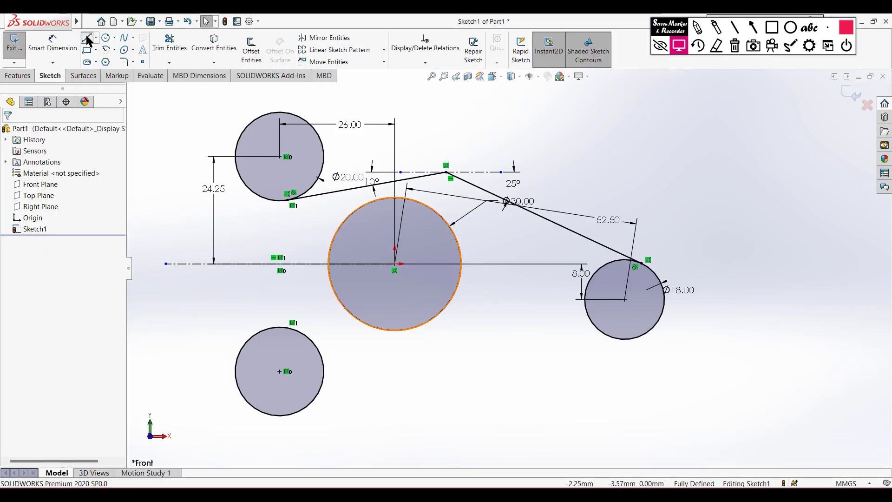
click(87, 40)
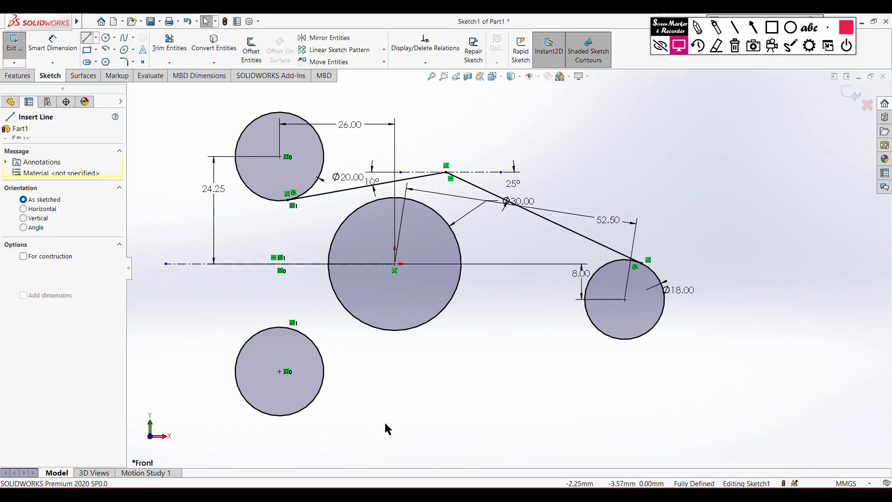
click(312, 404)
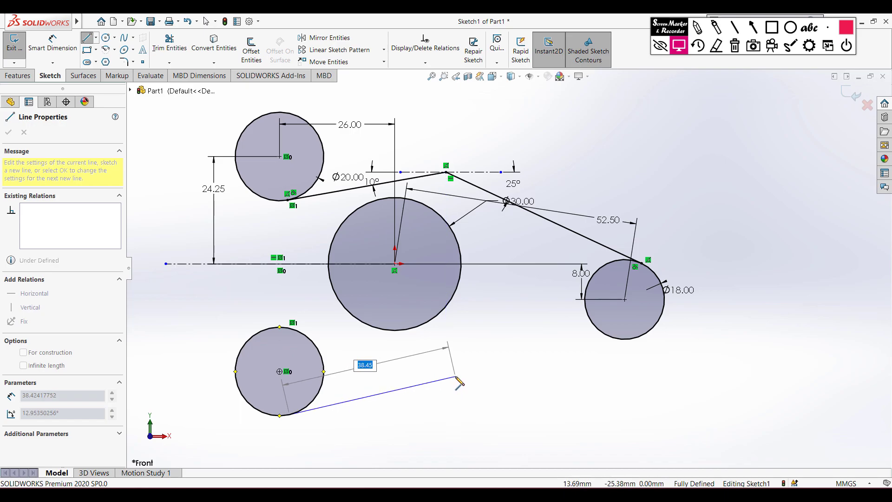
click(455, 375)
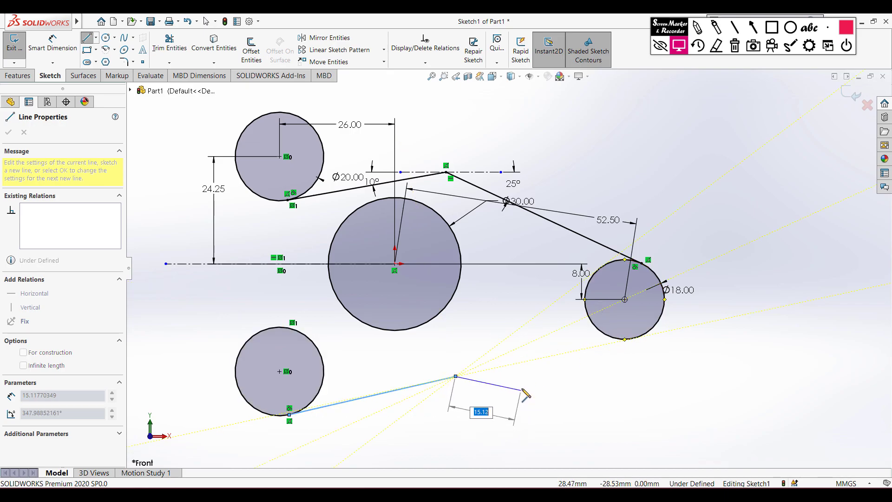
key(Escape)
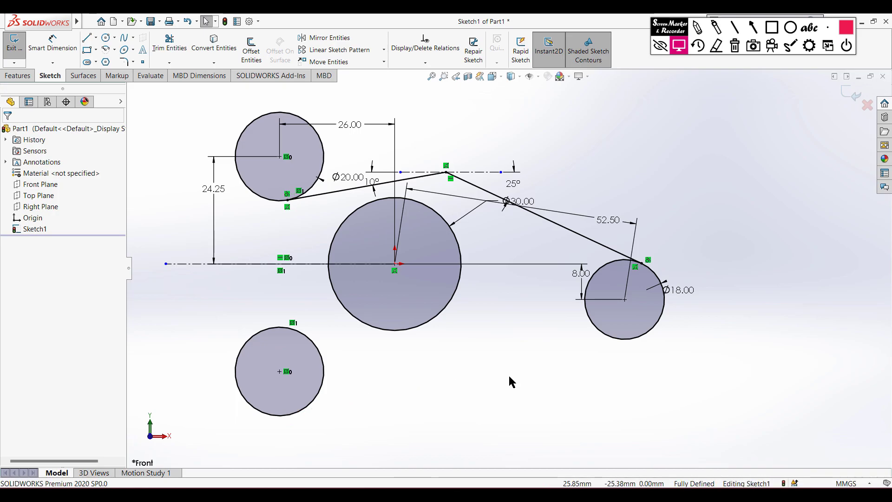
- Check the bracket drawing in WPS Office, return to SOLIDWORKS, and draw two connected lines from the lower-left circle through a low vertex to the 18 mm circle
click(469, 495)
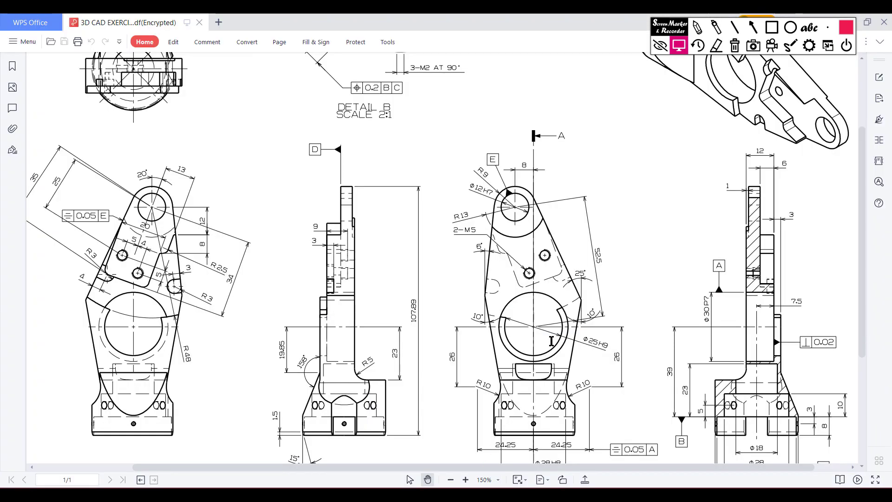
key(alt+Tab)
key(alt+Tab)
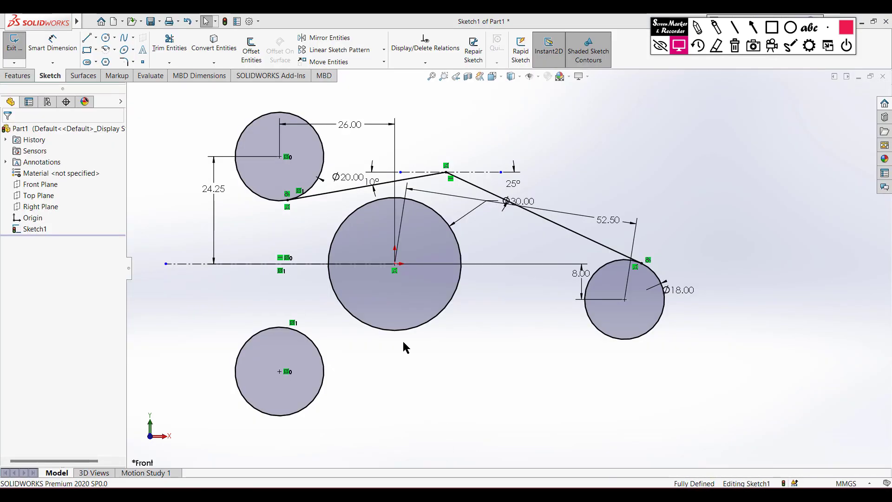
click(90, 38)
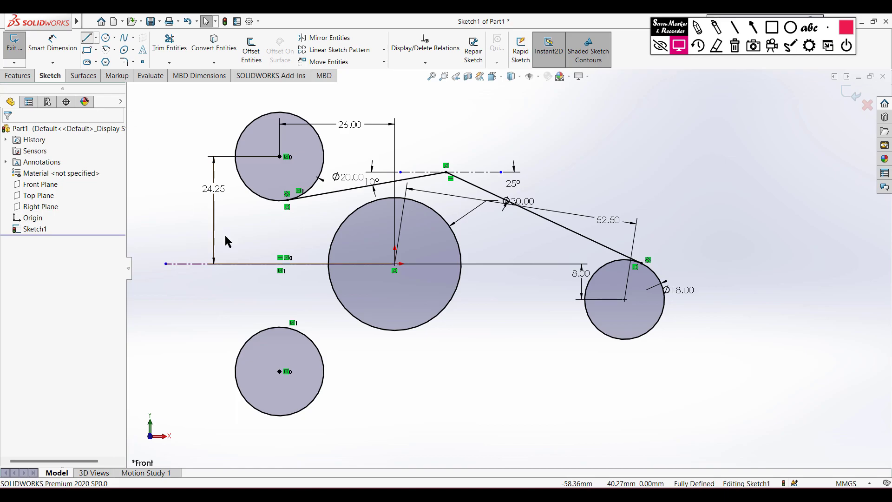
click(306, 337)
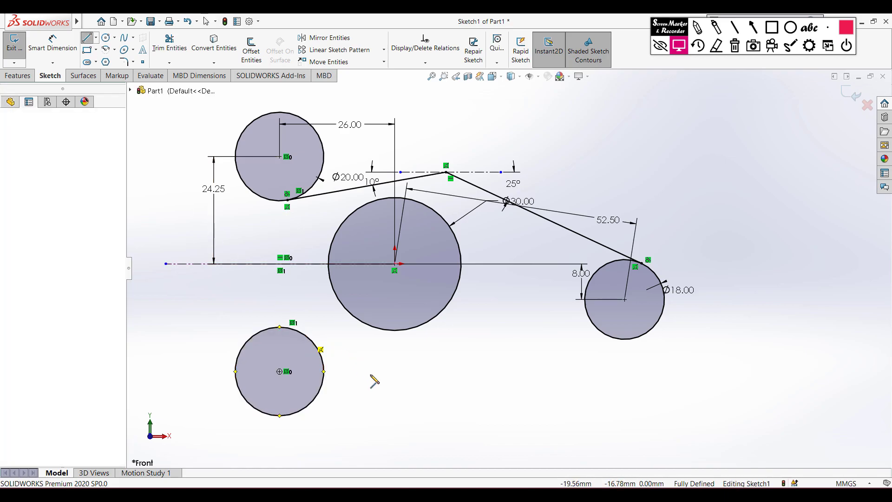
click(434, 400)
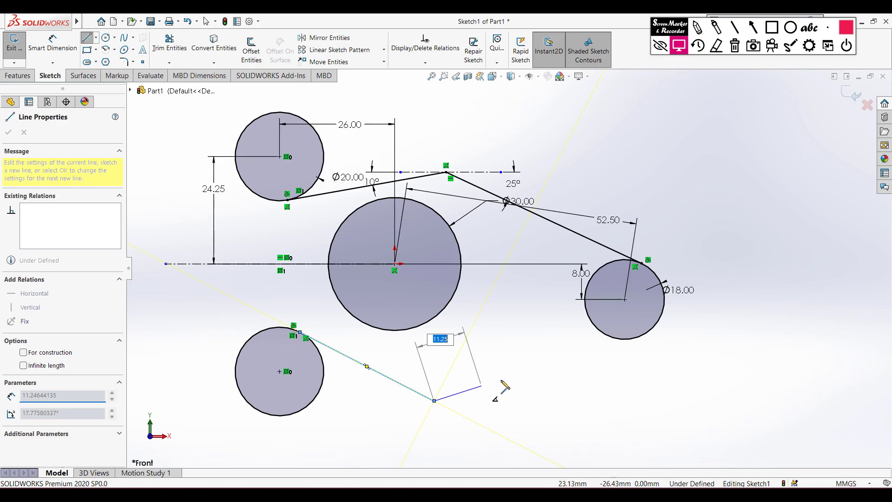
click(591, 321)
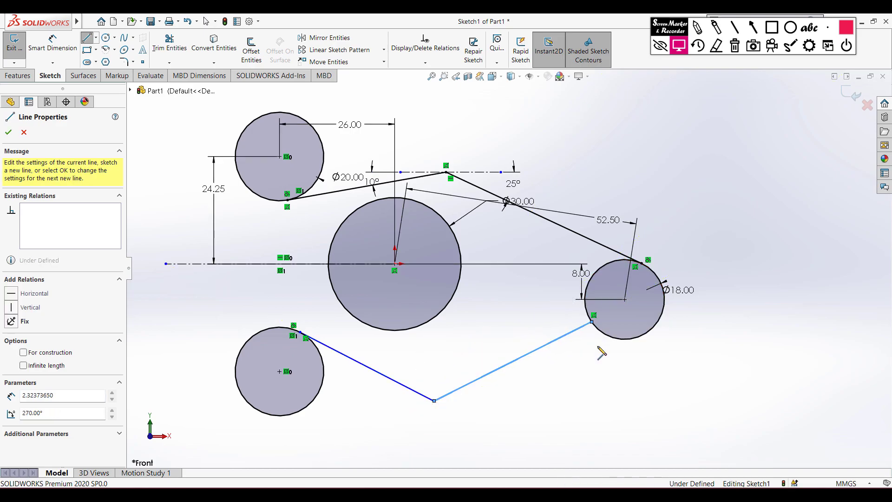
key(Escape)
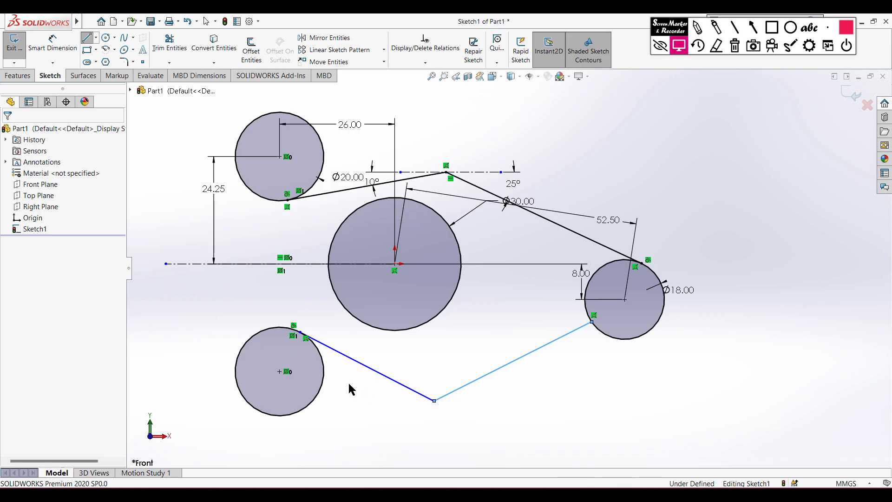
key(Escape)
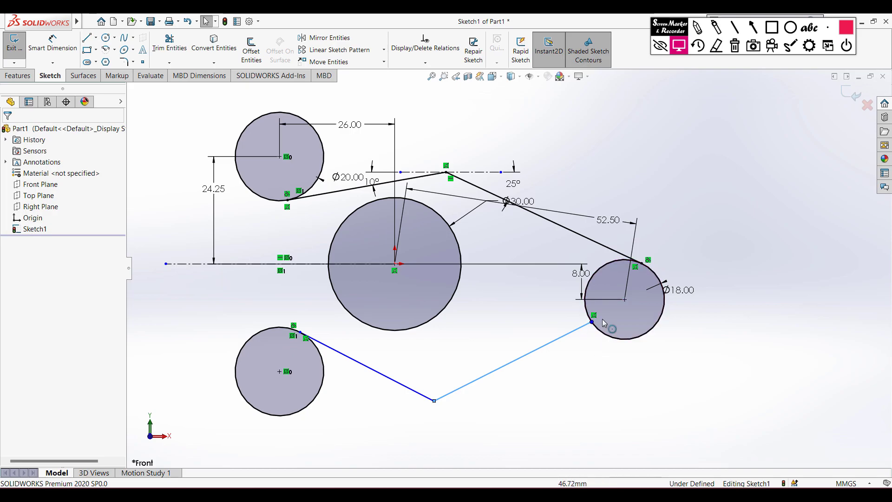
- Make the lower right outline line tangent to the 18 mm circle
click(582, 353)
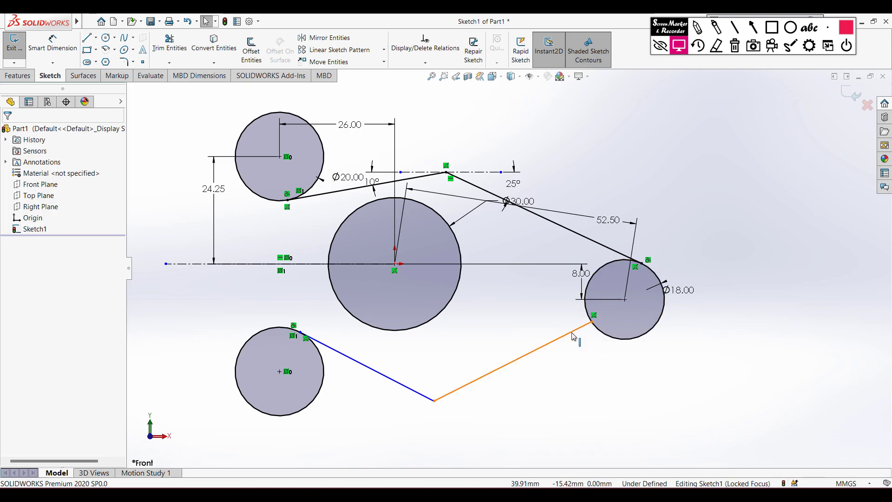
click(591, 345)
ctrl+click(628, 341)
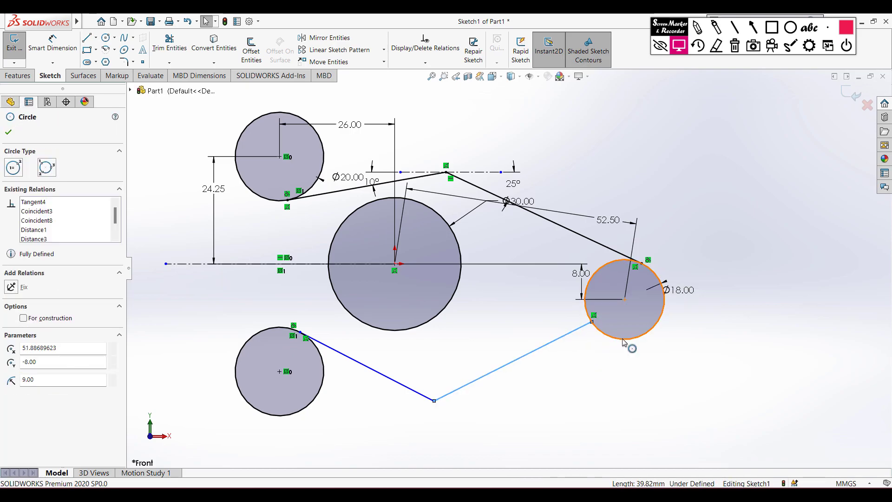
click(26, 296)
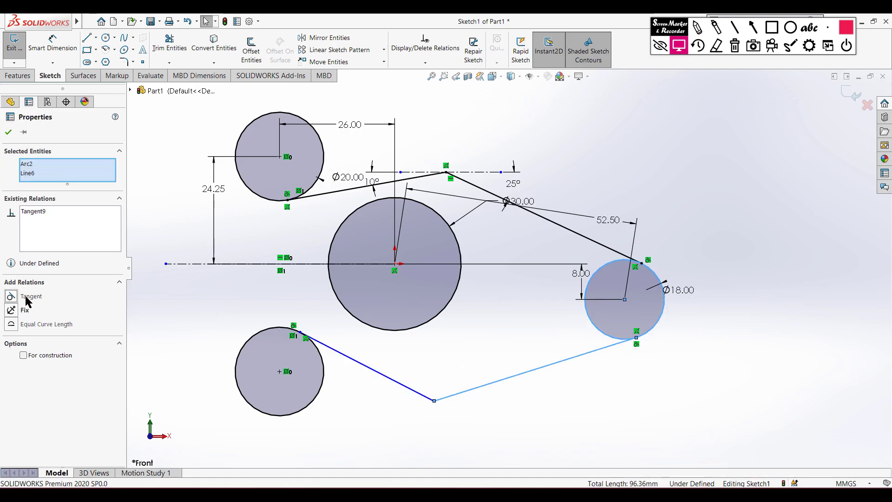
click(8, 134)
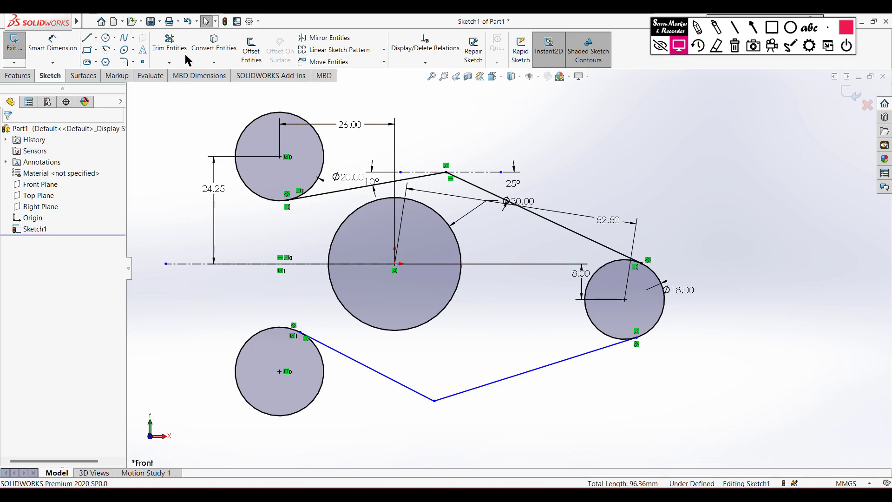
- Draw a horizontal centerline about 22 mm long through the vertex where the two lower outline lines meet
click(96, 38)
click(106, 62)
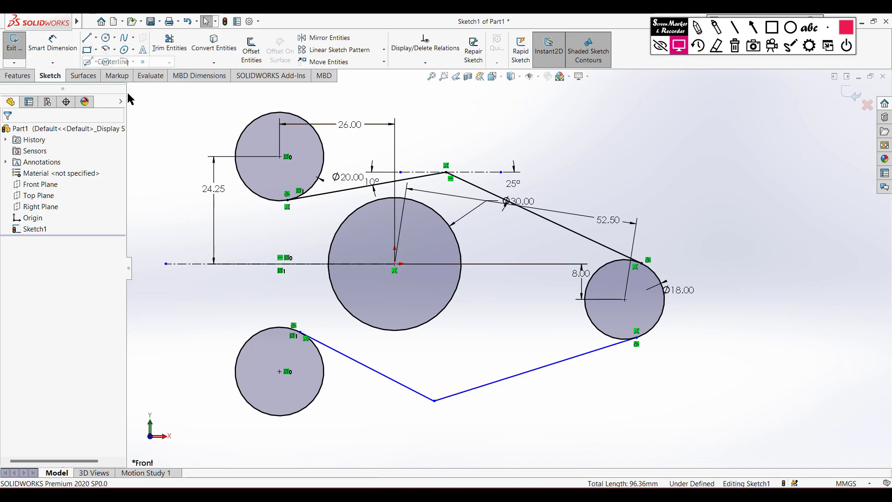
click(386, 401)
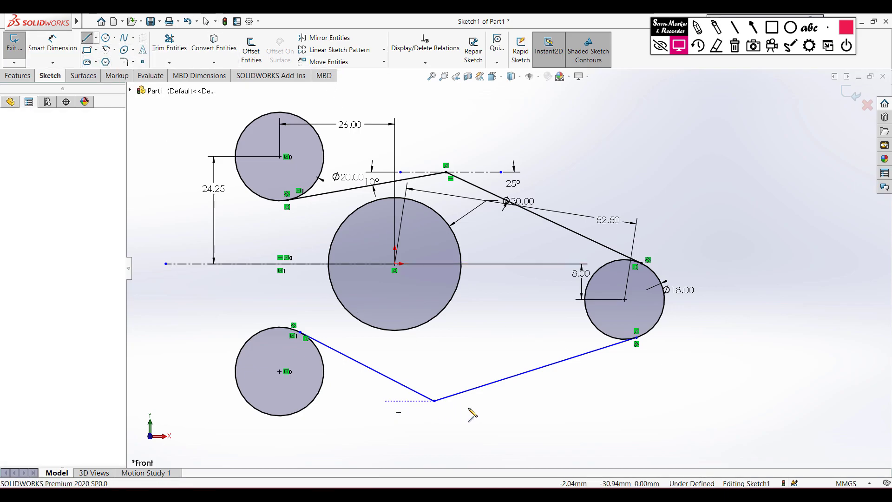
click(485, 400)
key(Escape)
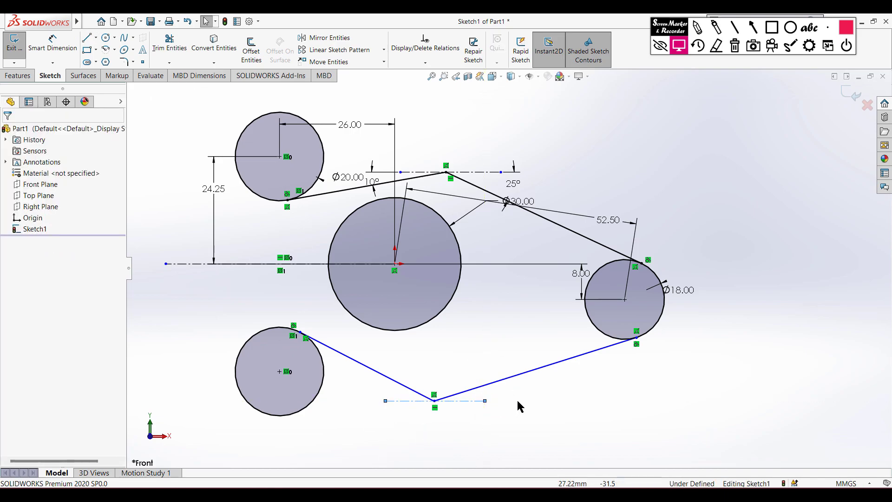
- Mark the outline angle on the left side of the arm in the WPS Office drawing, clear the mark, and return to SOLIDWORKS
key(alt+Tab)
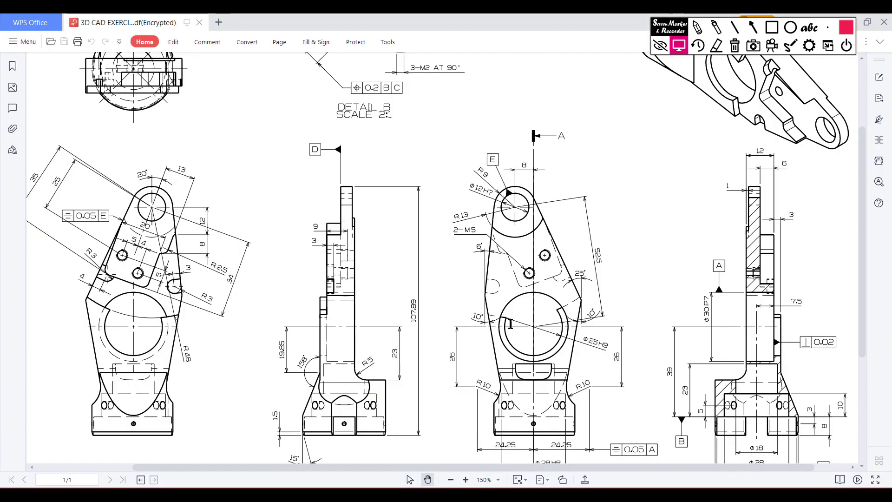
click(698, 29)
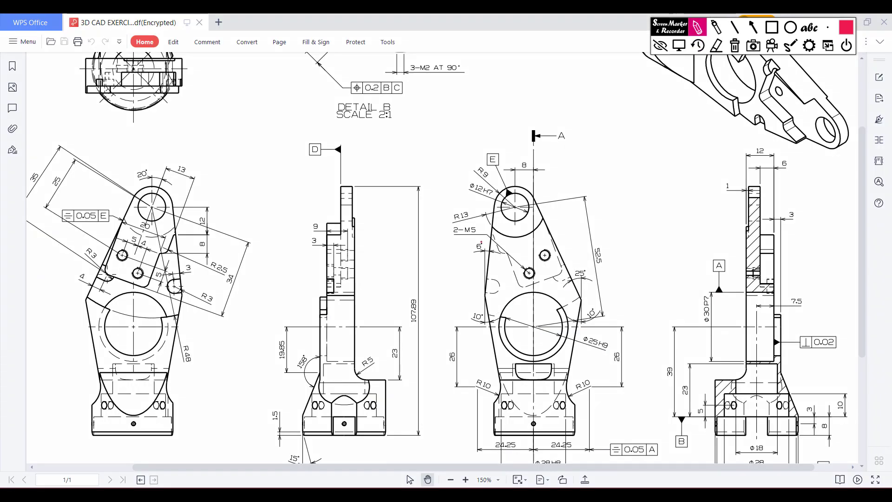
drag(473, 327, 488, 306)
click(735, 46)
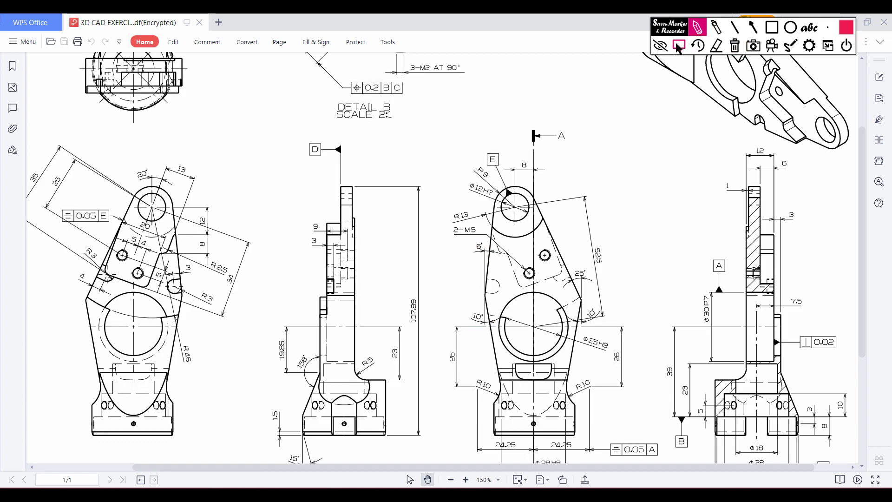
click(678, 46)
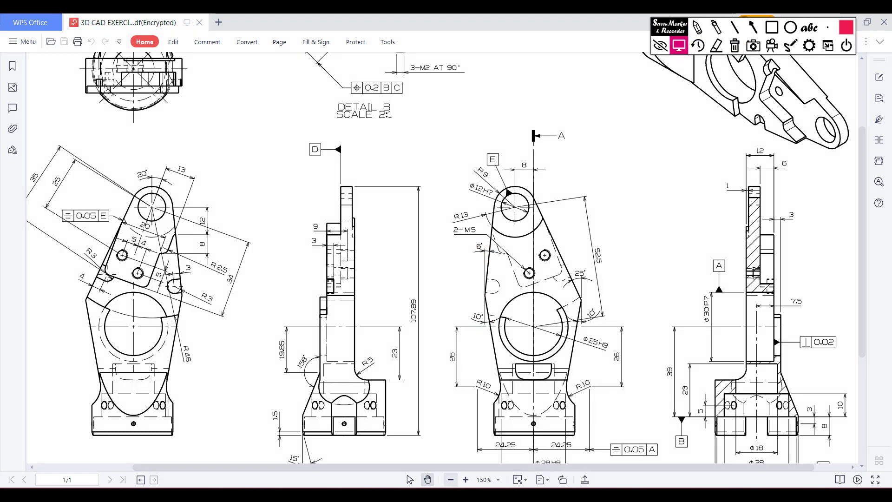
click(452, 494)
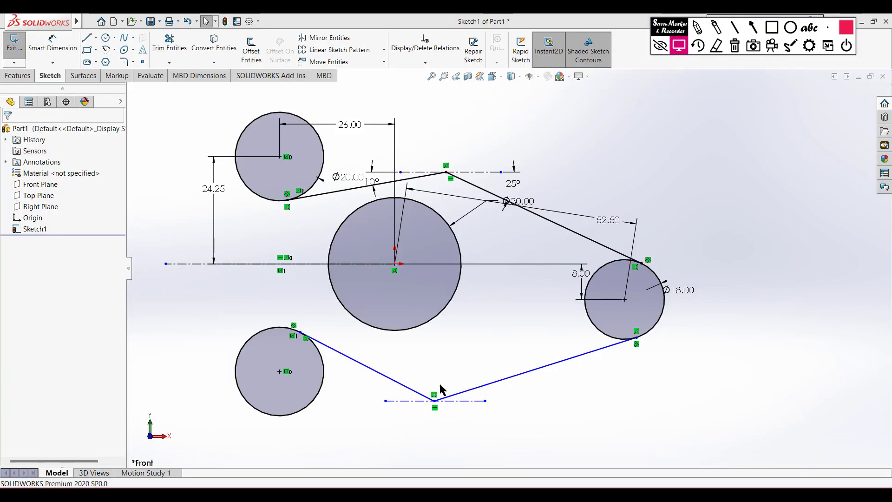
- Dimension the angle between the lower centerline and the lower left outline line as 10°
click(75, 48)
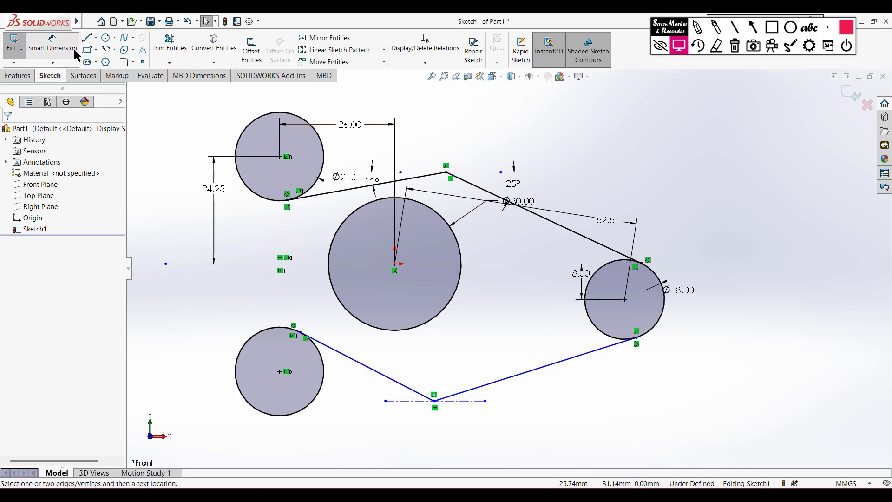
click(402, 387)
click(394, 400)
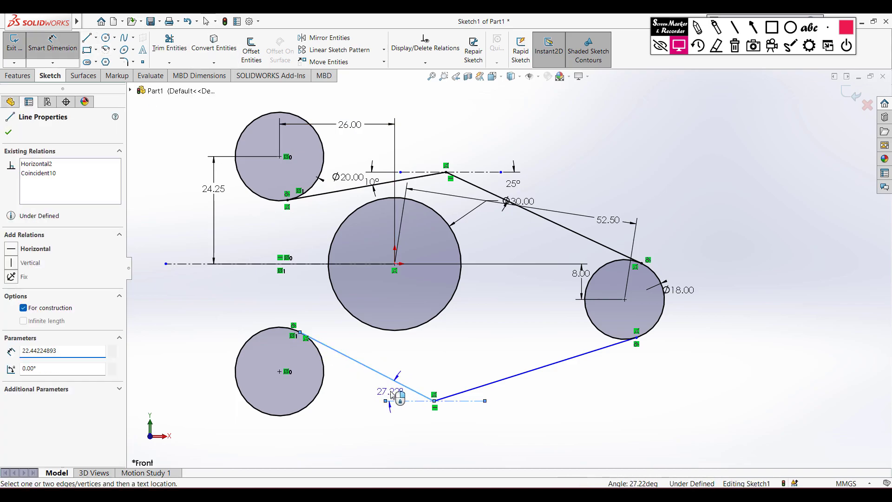
click(391, 395)
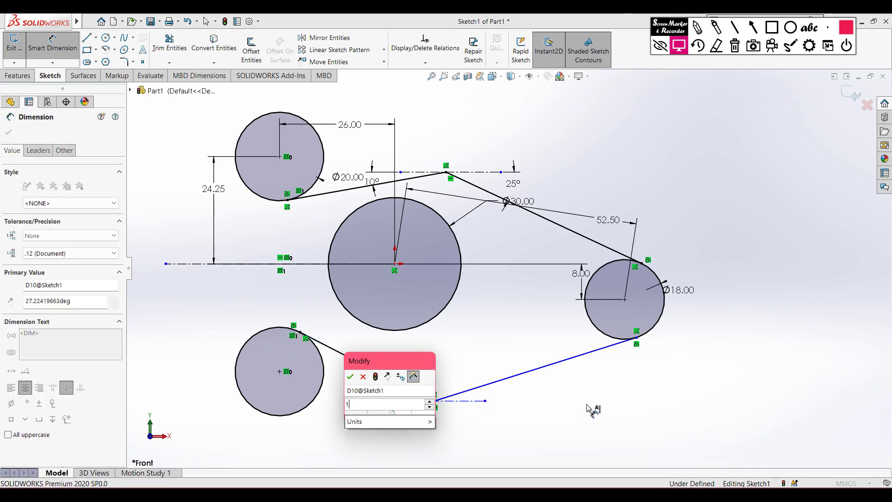
key(Return)
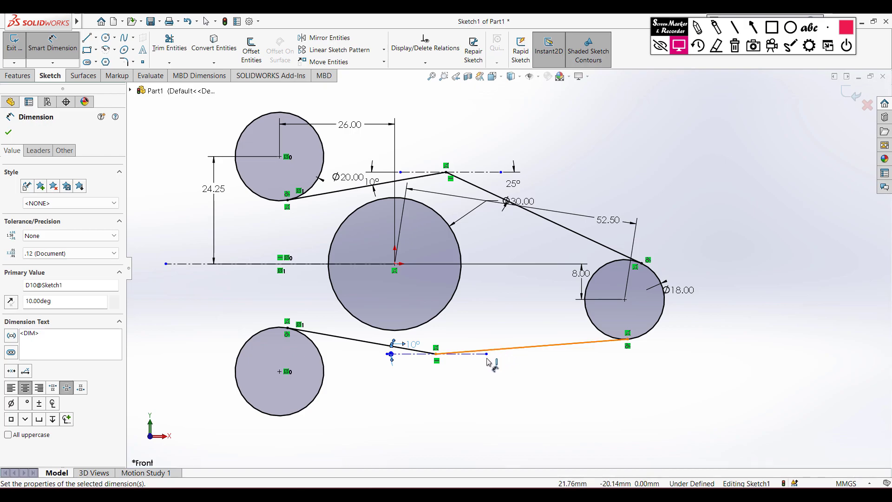
- Dimension the angle between the lower centerline and the lower right outline line as 6°
scroll(488, 362, down, 4)
click(478, 337)
click(517, 325)
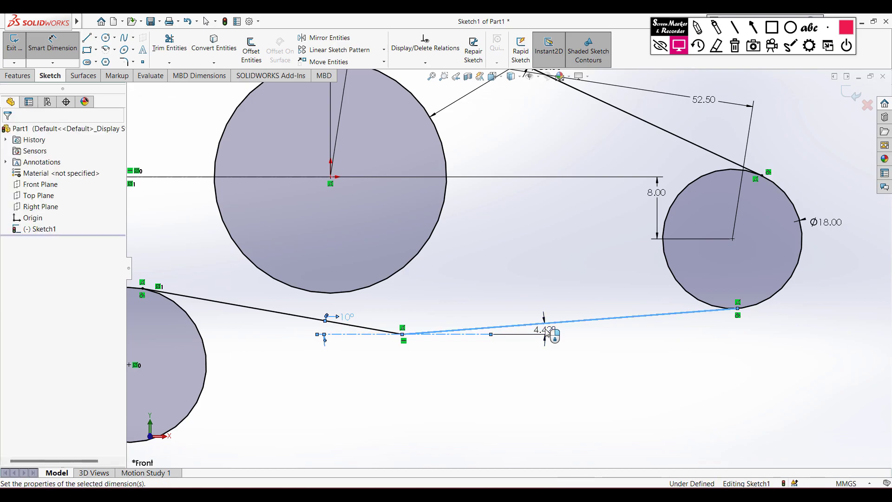
click(548, 332)
key(Return)
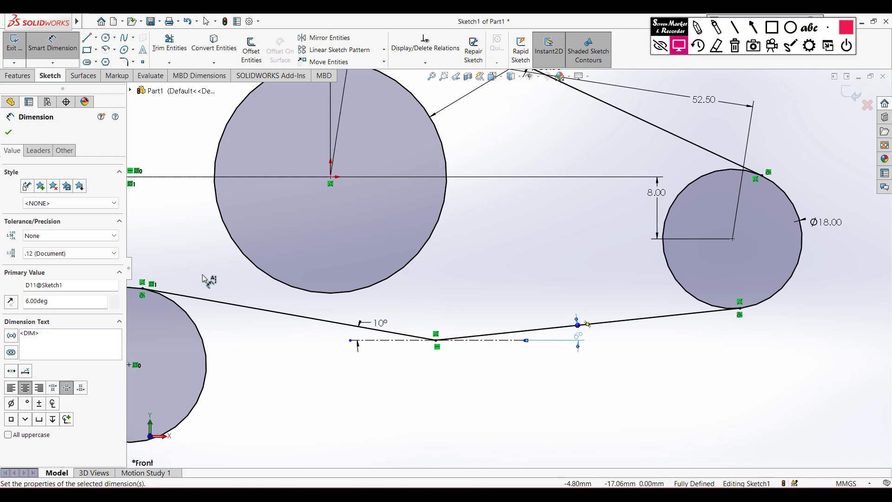
key(Escape)
key(f)
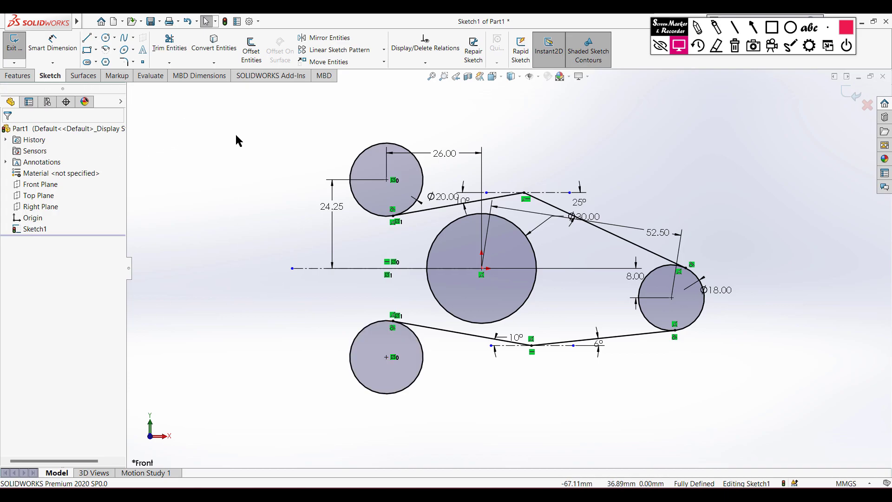
- In the WPS Office drawing, mark the base width in section A-A and the front view, and circle the Ø36 dimension
key(alt+Tab)
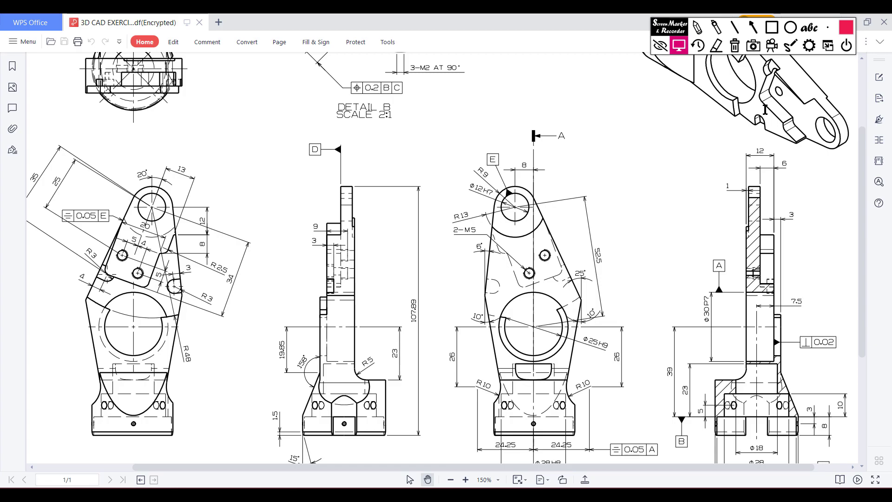
scroll(802, 261, down, 3)
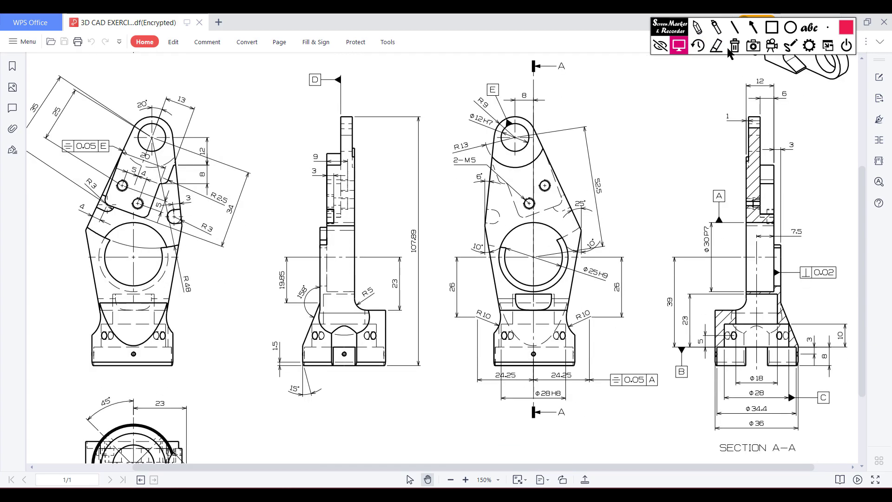
click(696, 27)
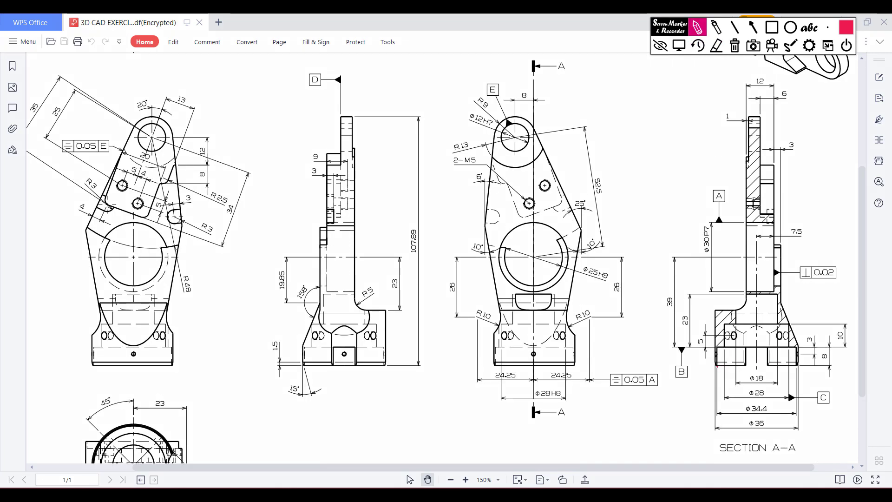
drag(719, 366, 796, 370)
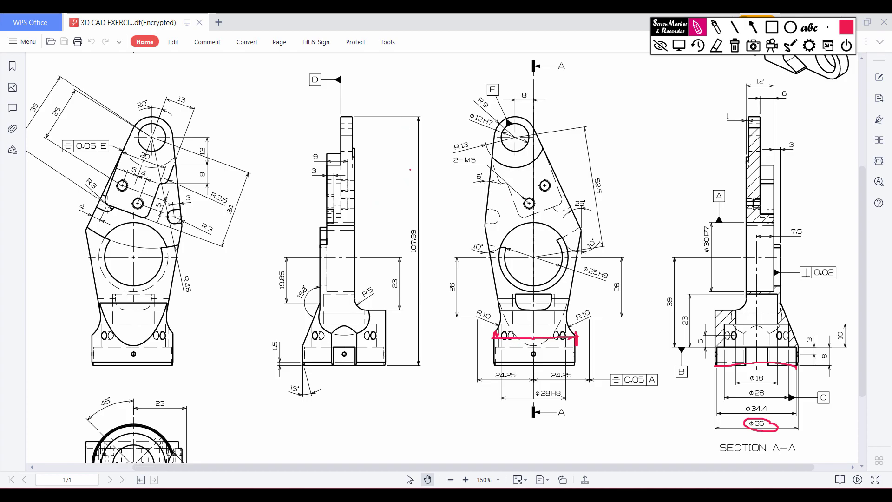
- Mark the 107.89 overall height, base outline and R9 top arc in the WPS Office drawing, clear the marks, and return to SOLIDWORKS
drag(415, 218, 403, 259)
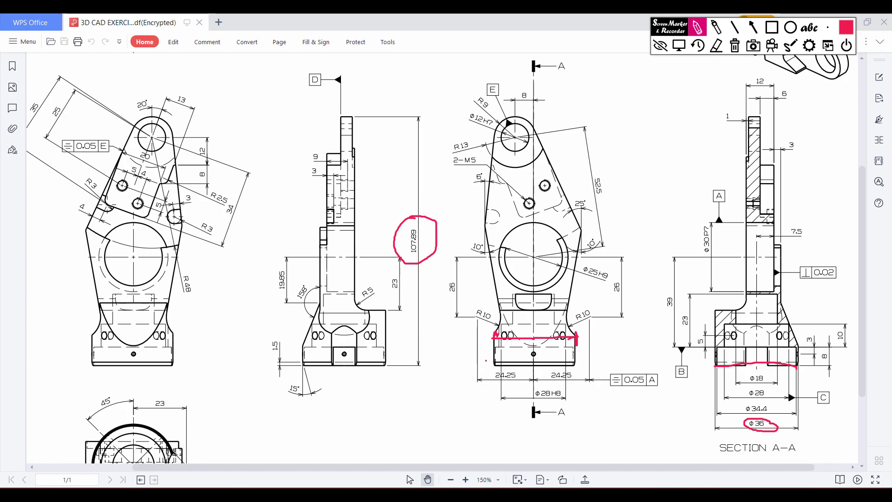
click(735, 46)
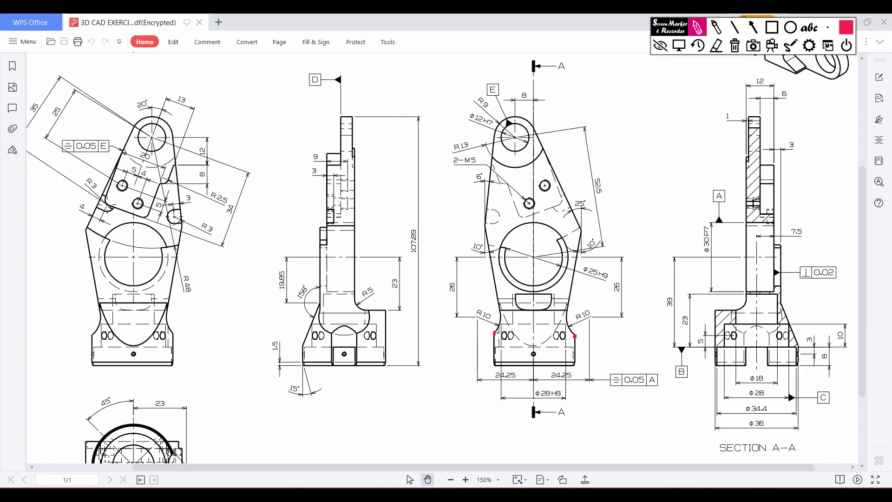
drag(528, 333, 533, 334)
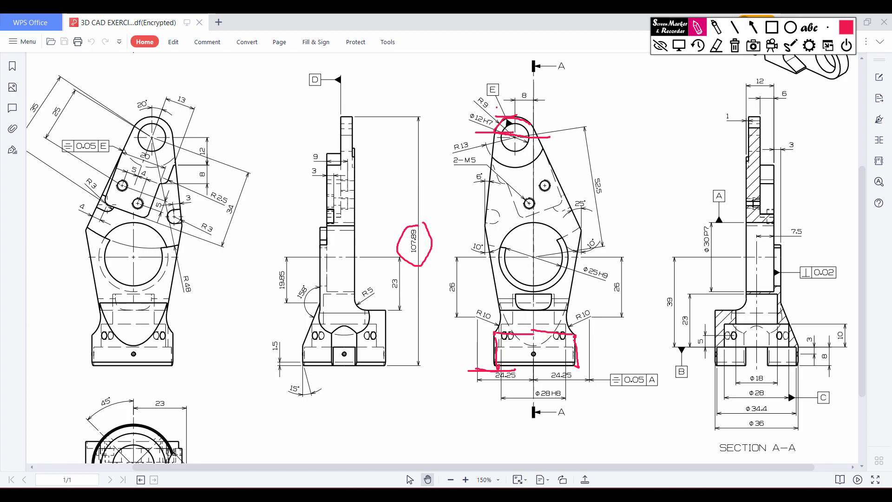
drag(495, 106, 470, 107)
click(734, 46)
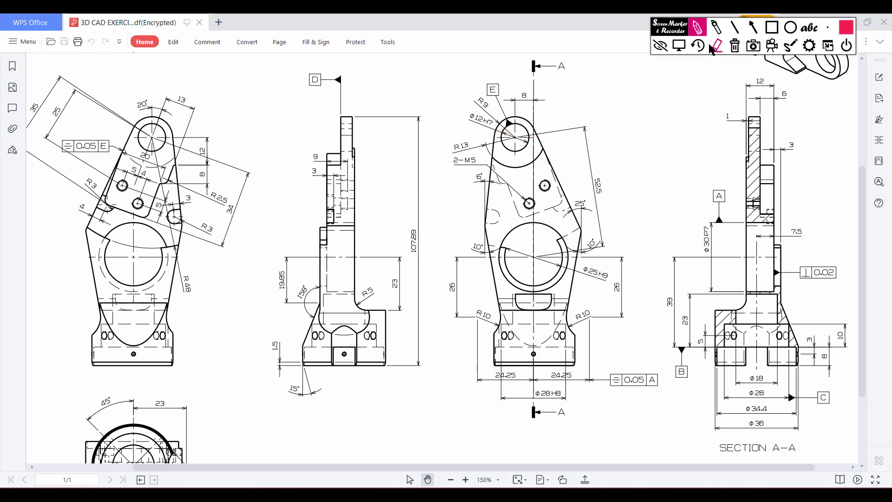
click(678, 47)
key(alt+Tab)
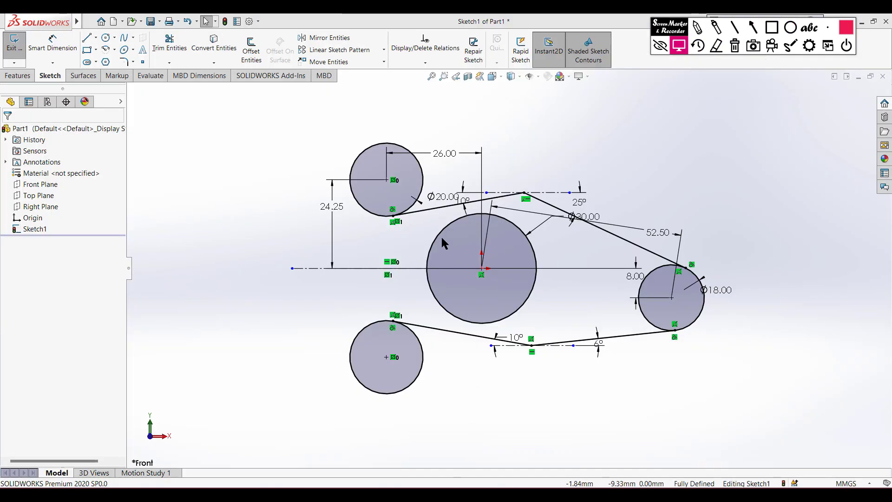
- Place a sketch point on the upper-left circle's lower edge and dimension it 36/2 (18 mm) from the horizontal centerline
click(142, 62)
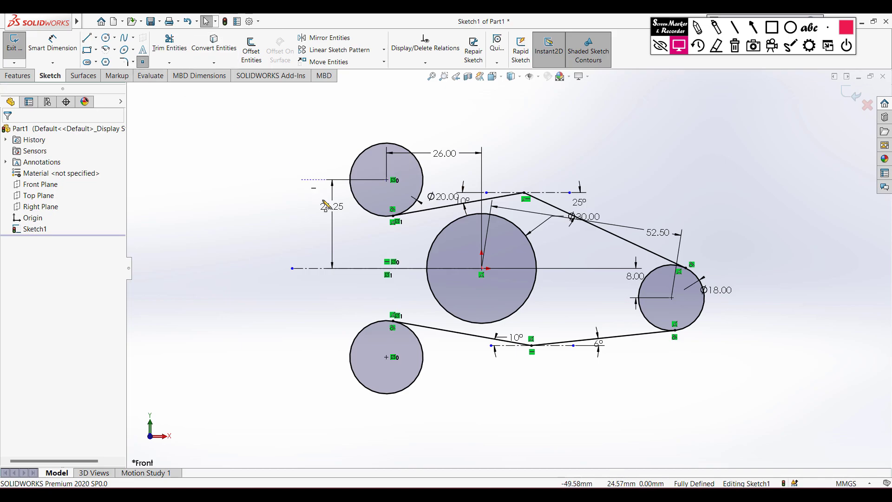
click(363, 207)
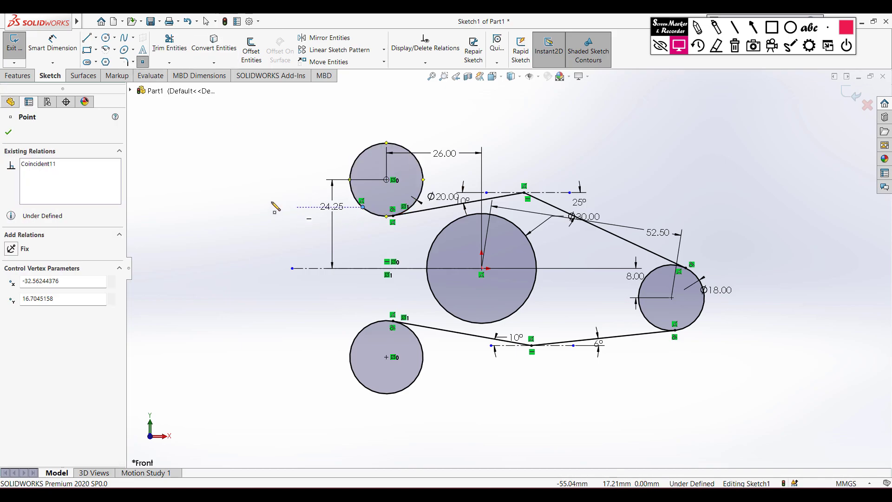
right_drag(273, 193, 264, 145)
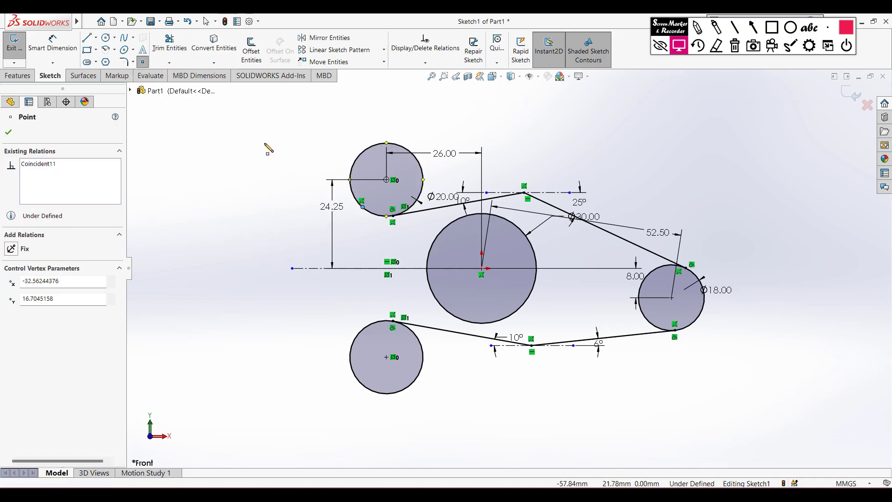
click(362, 207)
click(483, 268)
click(347, 237)
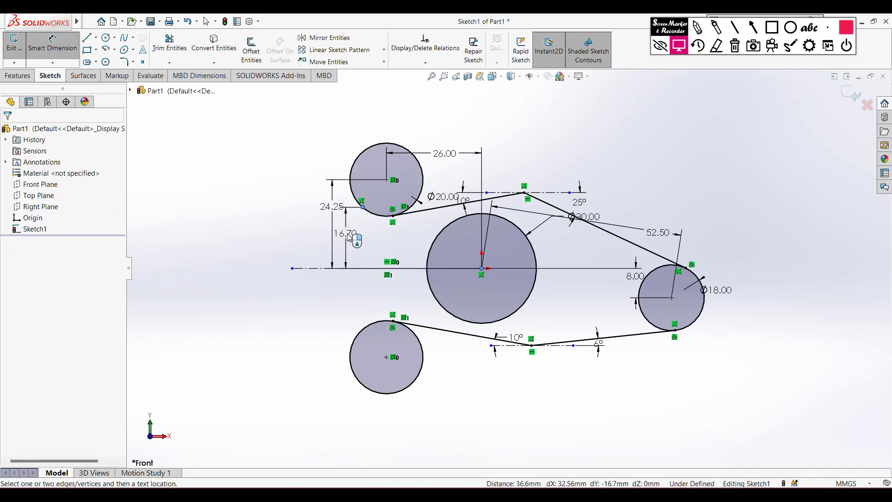
text(16.5)
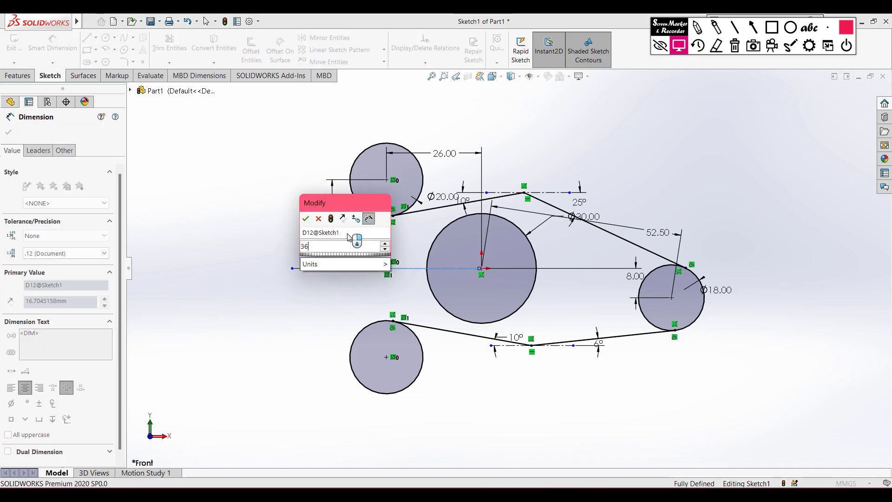
key(Return)
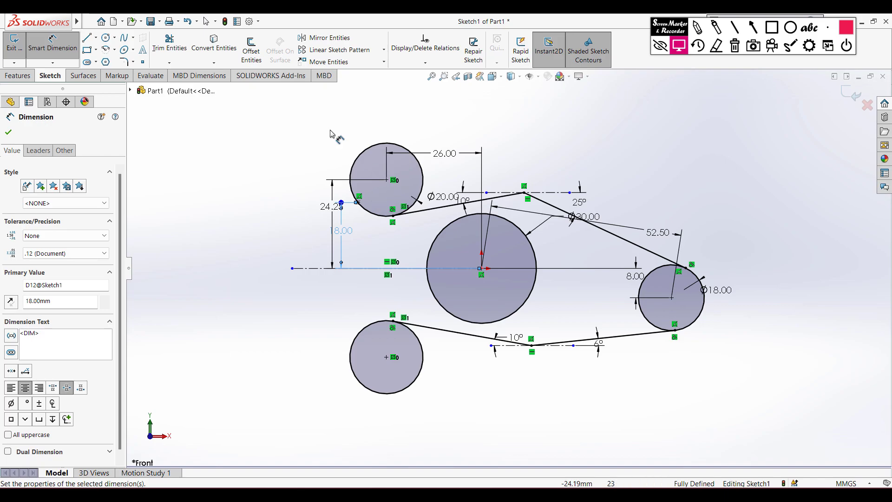
- Place a sketch point on the lower-left circle's upper edge and dimension it 36/2 (18 mm) from the horizontal centerline
click(143, 62)
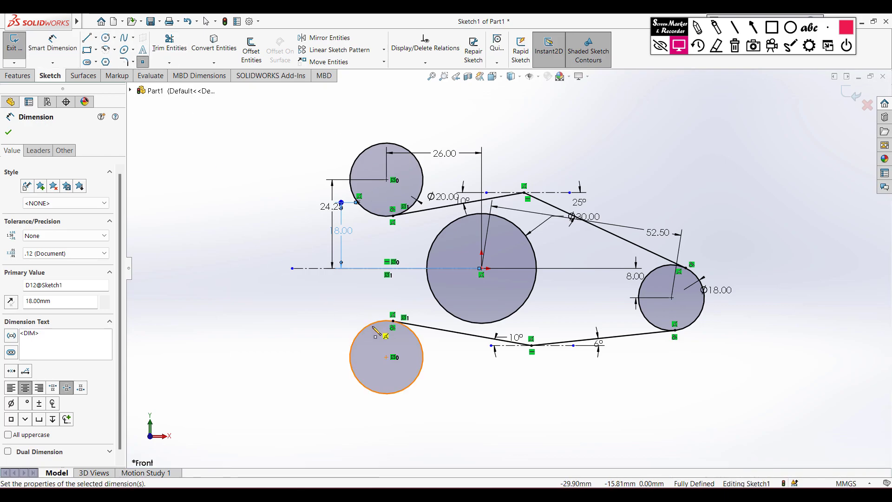
click(376, 337)
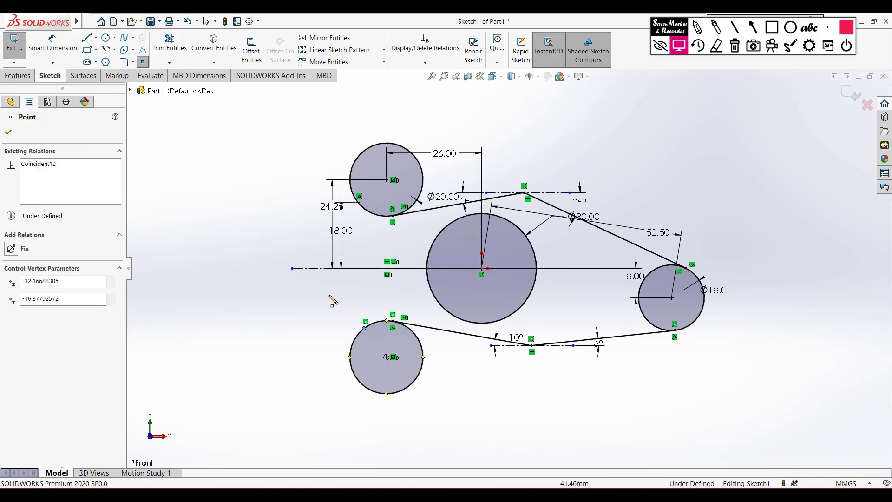
right_drag(329, 298, 365, 385)
click(364, 328)
click(482, 269)
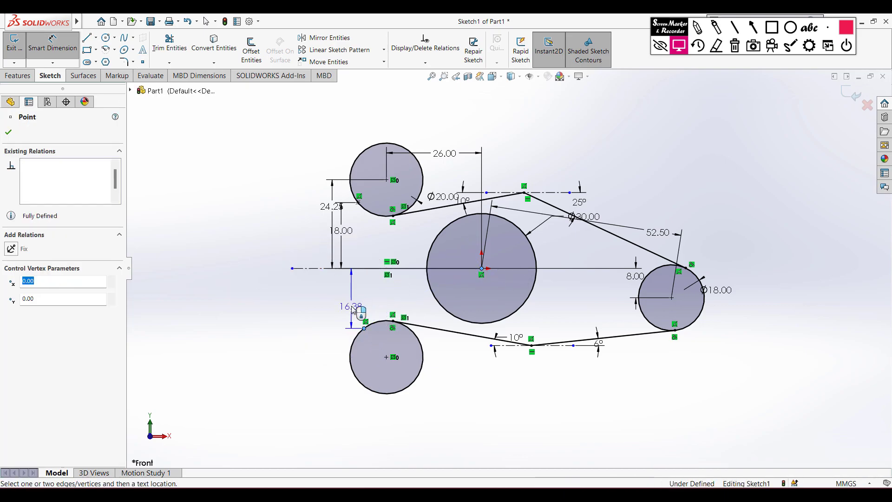
click(346, 300)
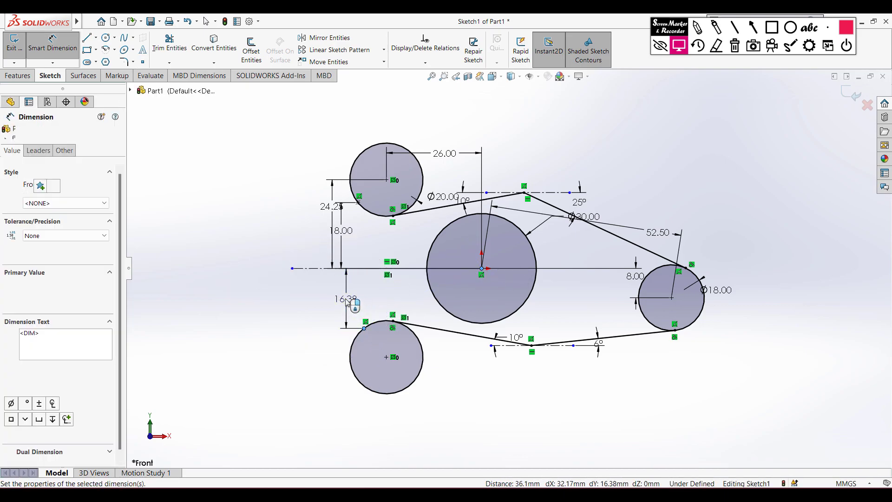
text(36)
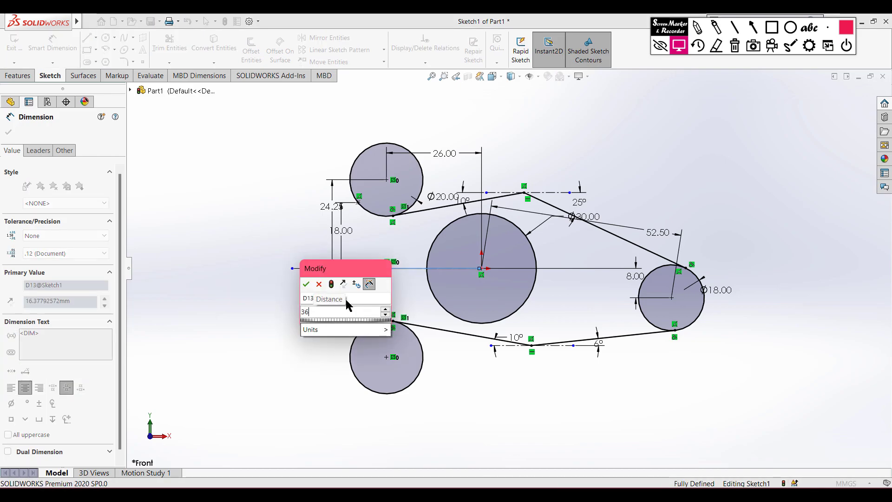
text(/2)
key(Return)
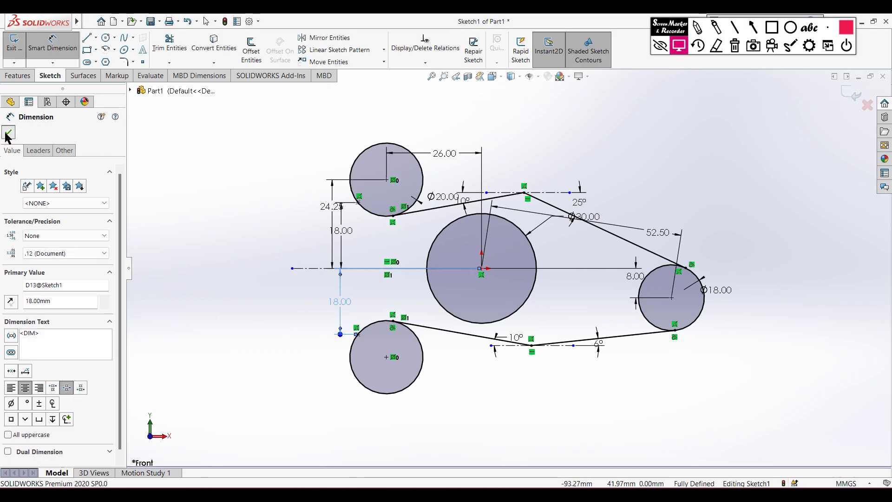
click(8, 132)
- Draw a horizontal line leftward from the upper-left circle's point, ending about 121 mm from the Ø18 circle's center
click(88, 37)
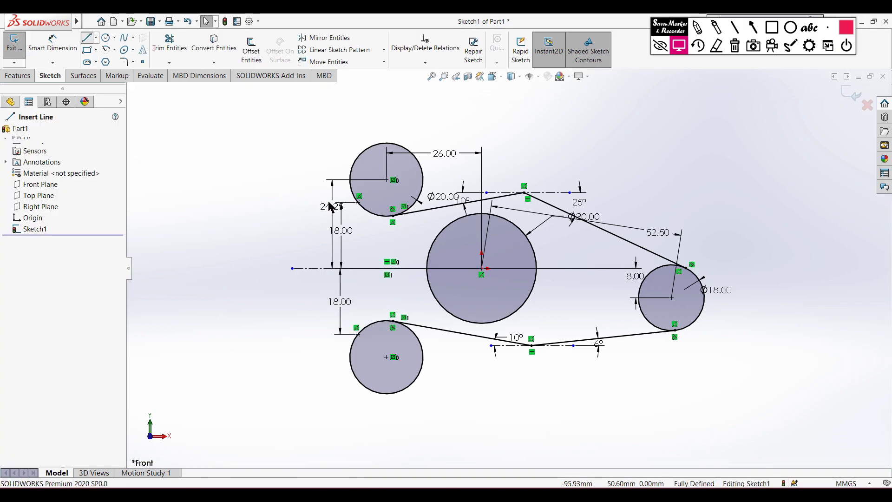
click(358, 202)
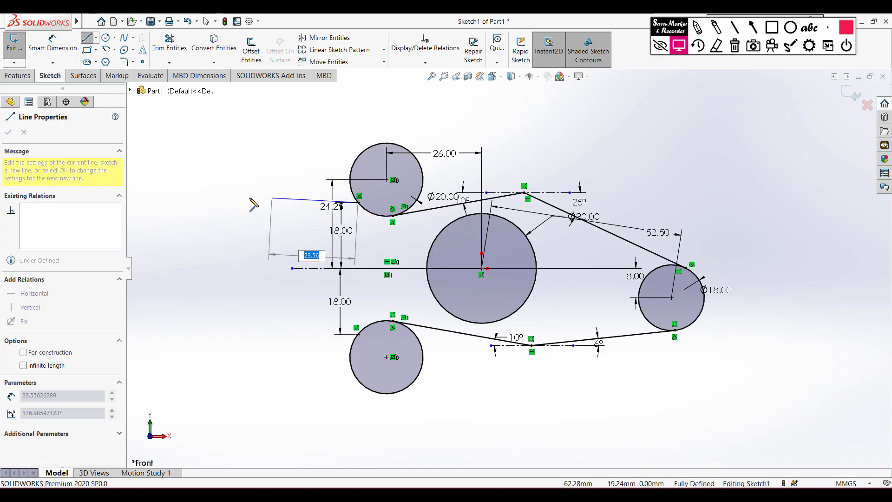
click(229, 202)
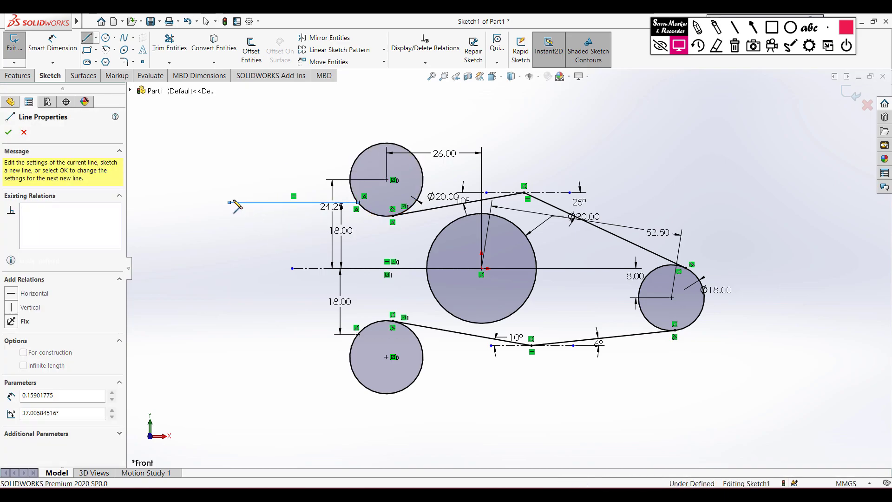
key(Escape)
key(Escape)
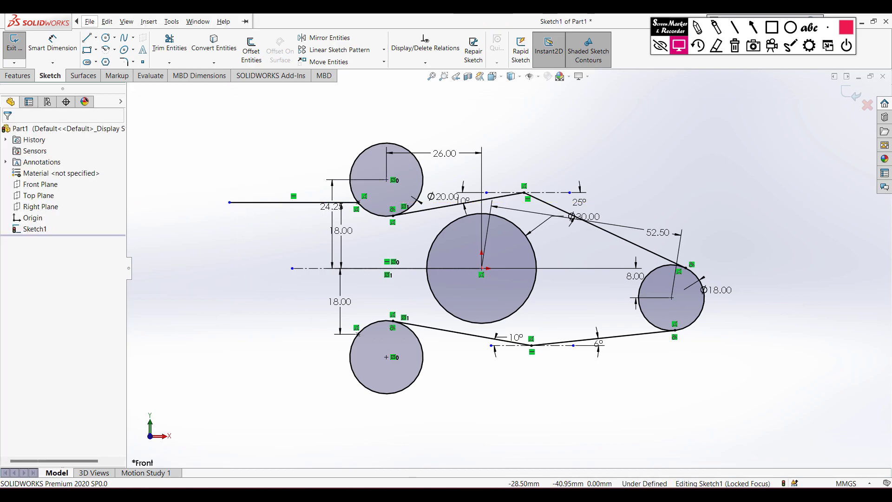
- Check the drawing, and dimension the horizontal distance from the line's left end to the Ø18 circle's center as 107.89-9 (98.89 mm)
key(alt+Tab)
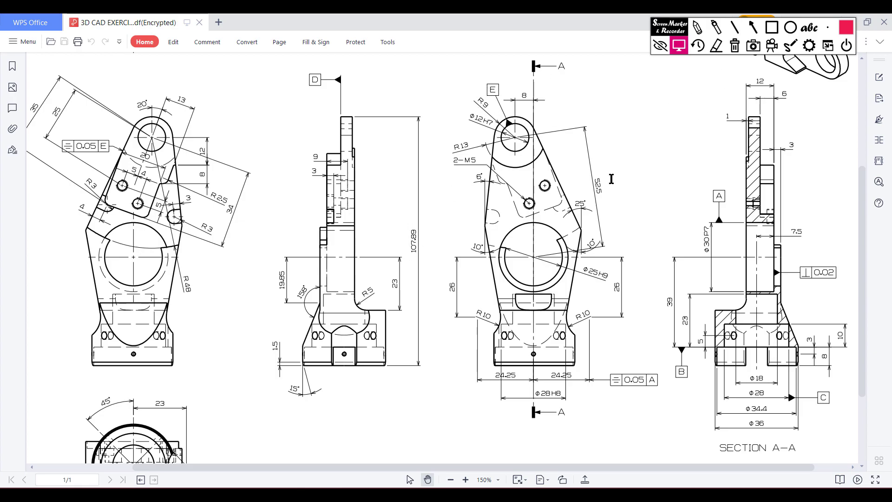
key(alt+Tab)
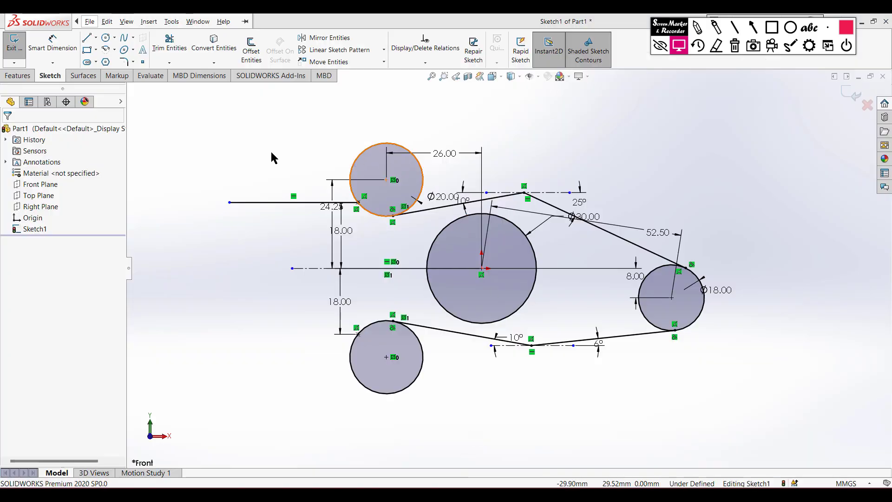
click(53, 44)
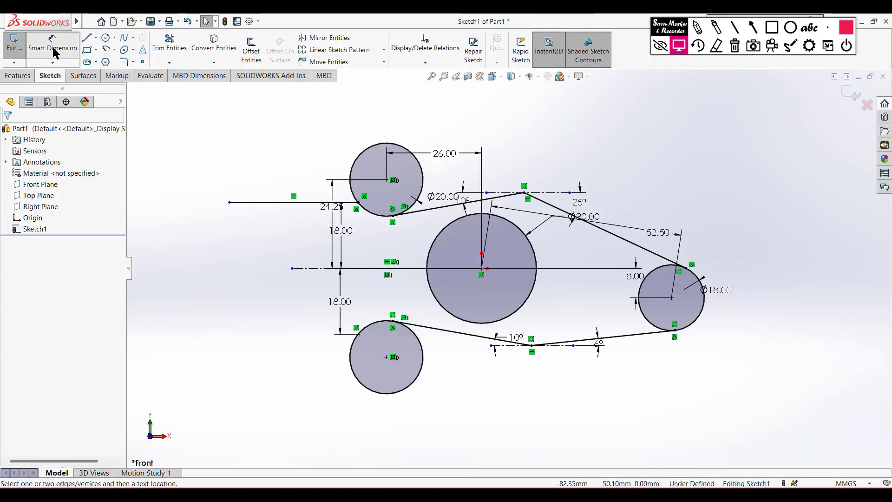
click(229, 202)
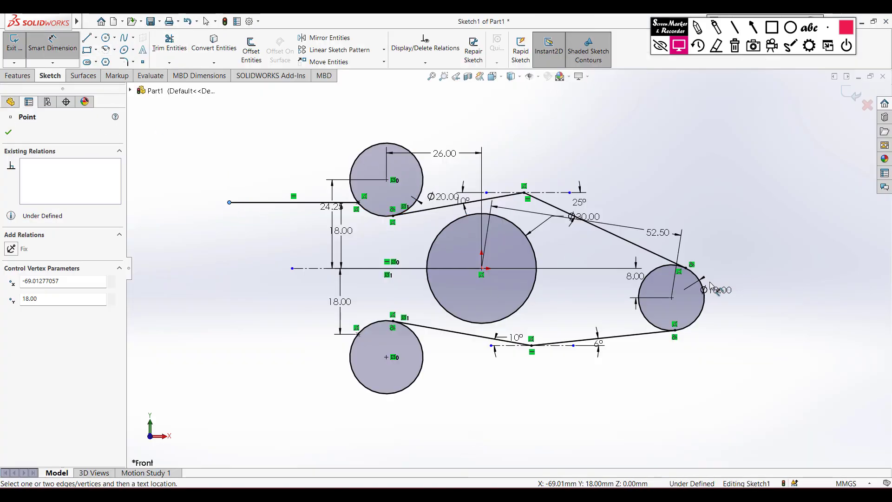
click(670, 224)
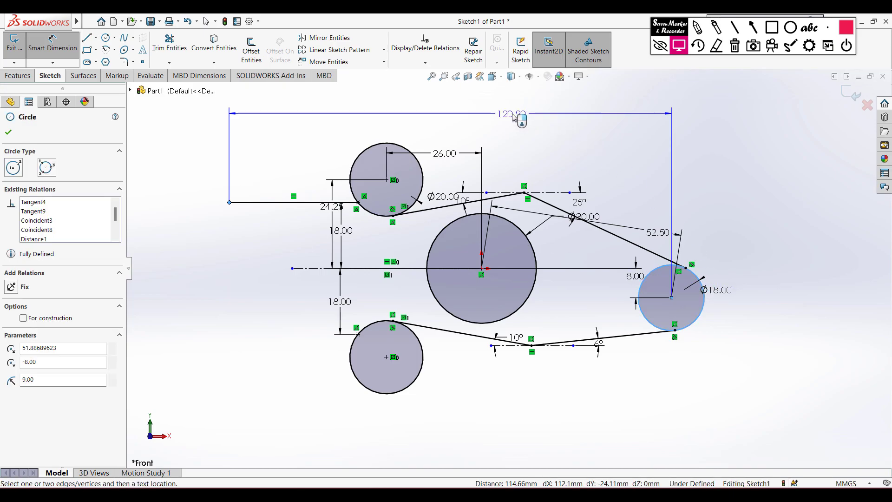
click(517, 116)
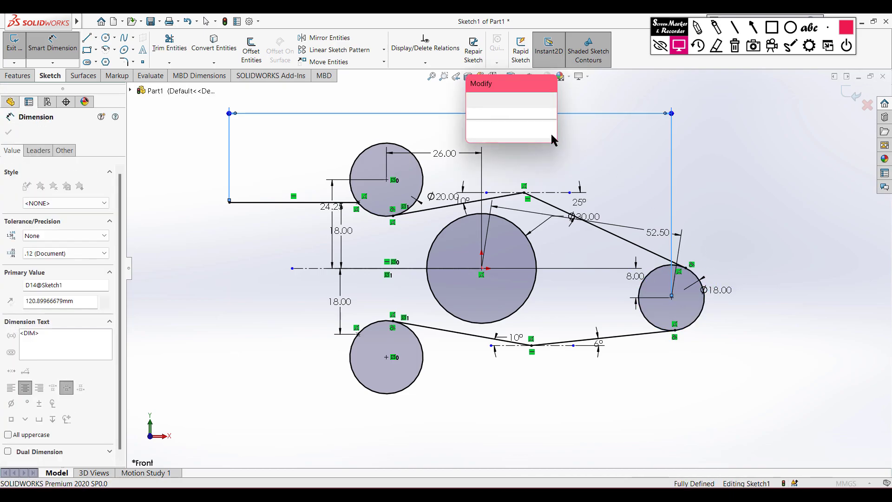
text(107.89-9)
key(Return)
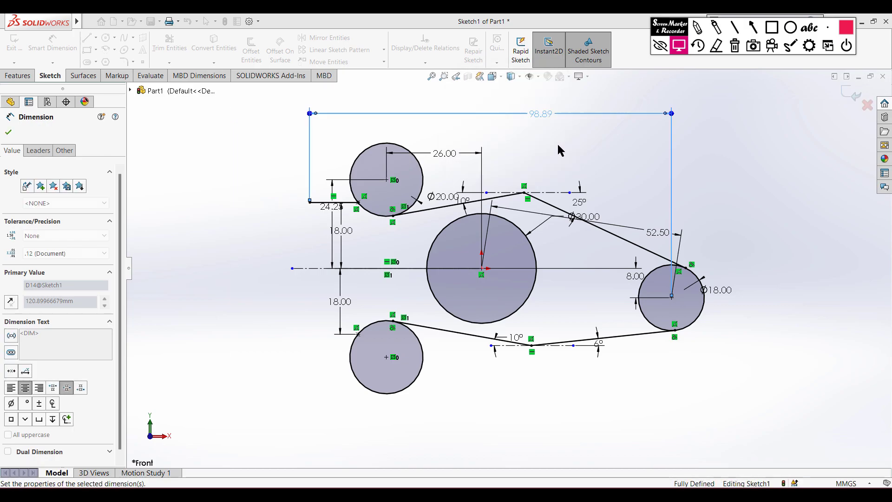
click(7, 132)
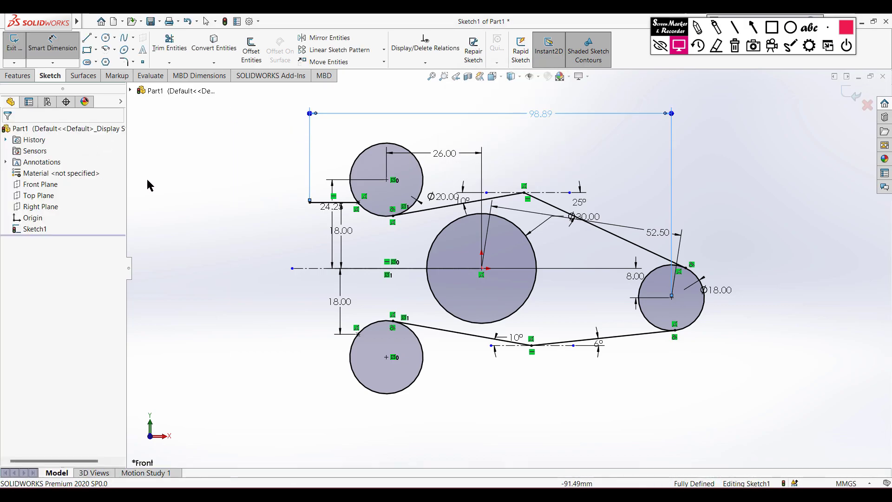
- Recheck the drawing and close the base outline with a vertical line and a lower horizontal line ending at the lower-left circle's point
click(457, 493)
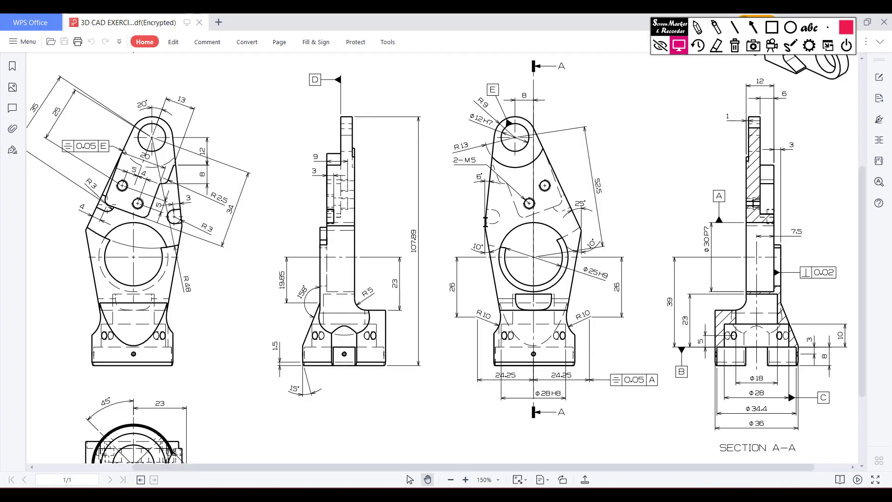
click(474, 493)
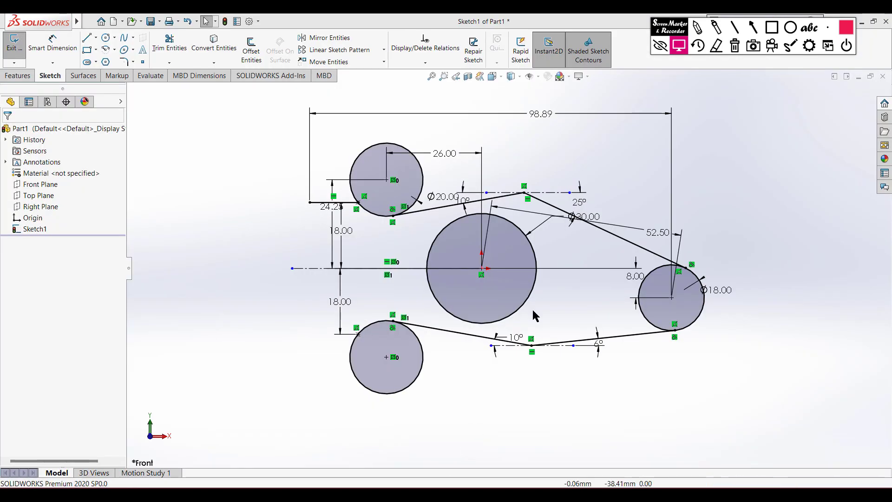
click(85, 41)
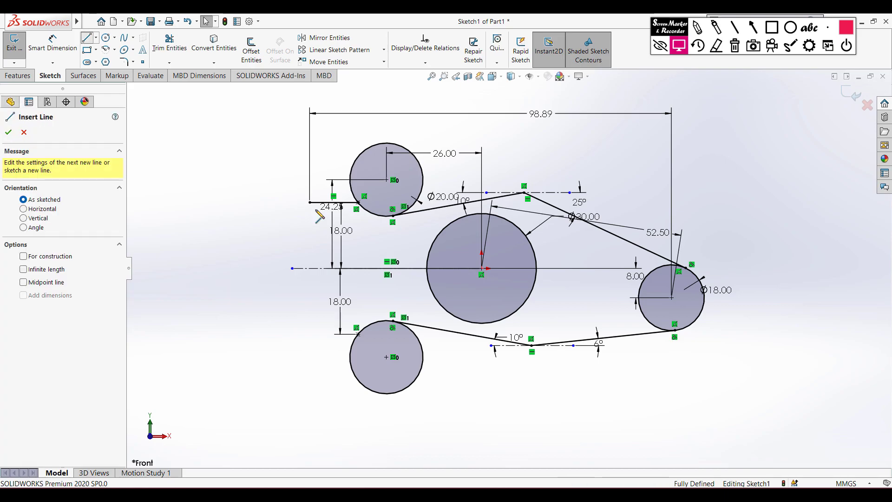
click(308, 268)
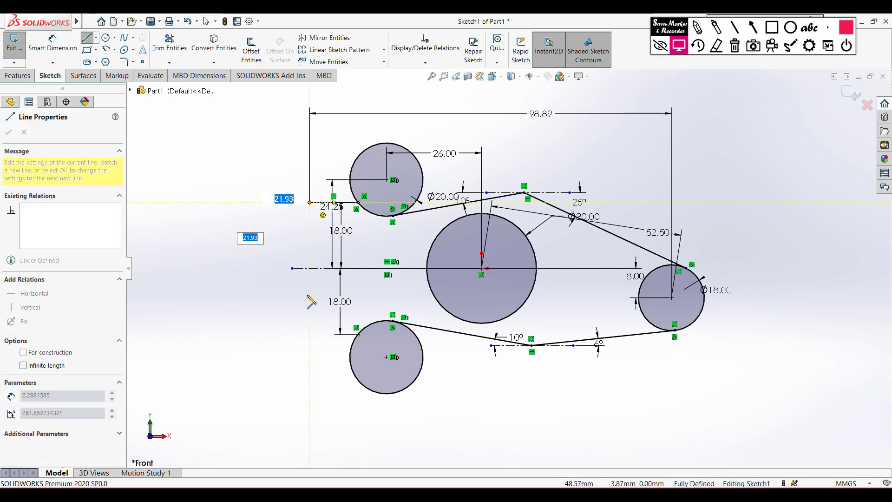
click(310, 334)
click(357, 333)
key(Escape)
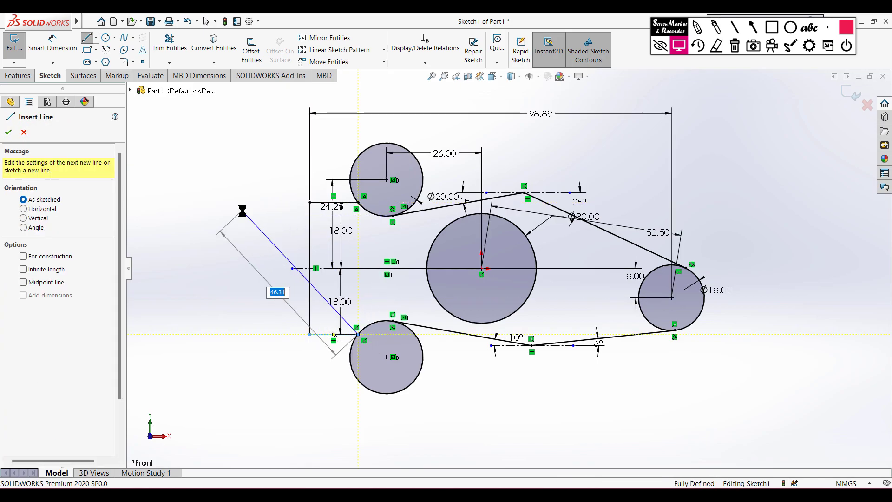
key(Escape)
click(539, 439)
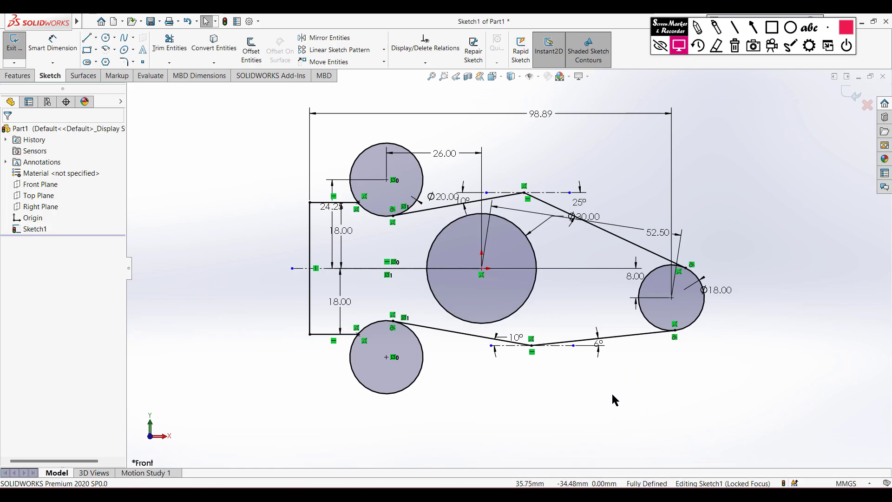
- Check the end hole's diameter on the drawing and sketch a Ø12 circle concentric with the Ø18 circle
click(513, 494)
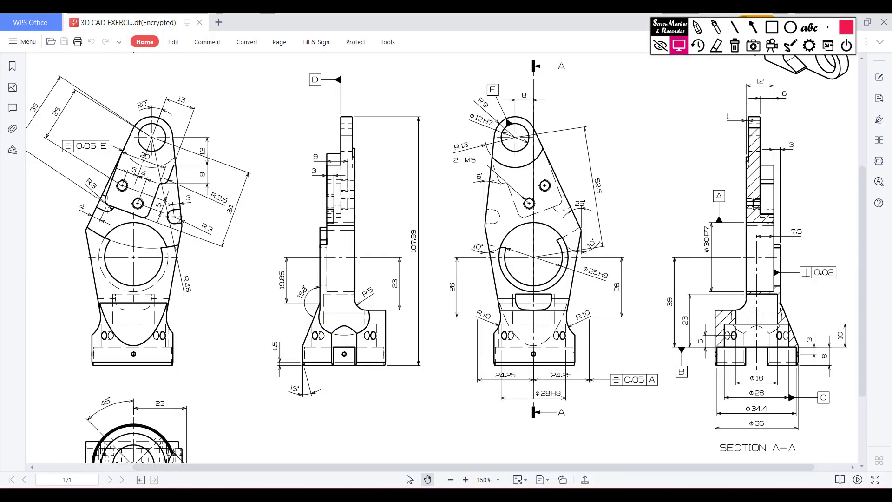
click(697, 27)
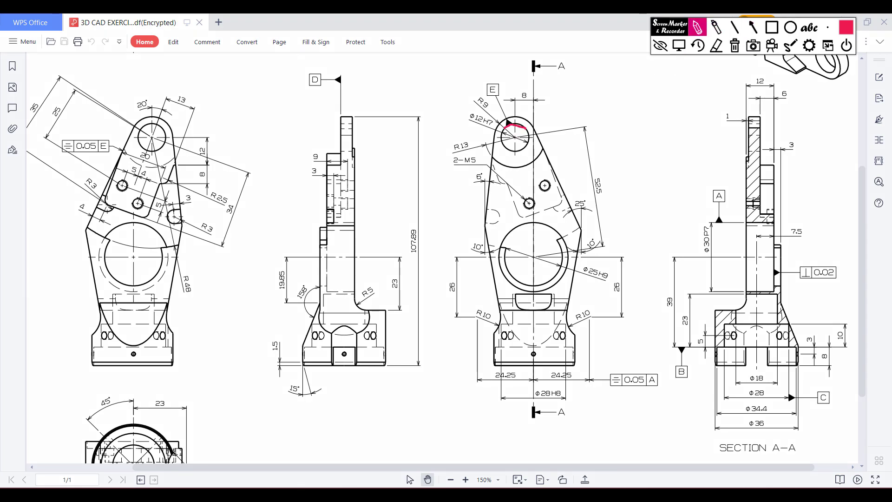
drag(529, 143, 528, 126)
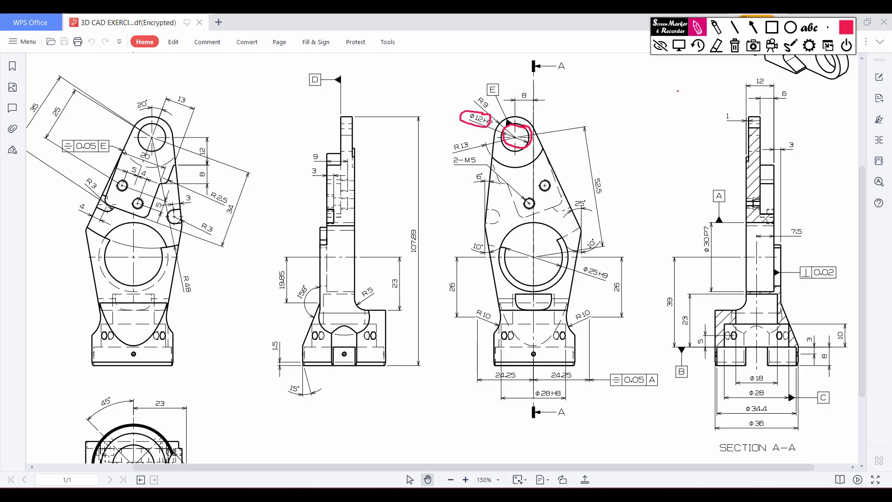
click(734, 45)
click(679, 45)
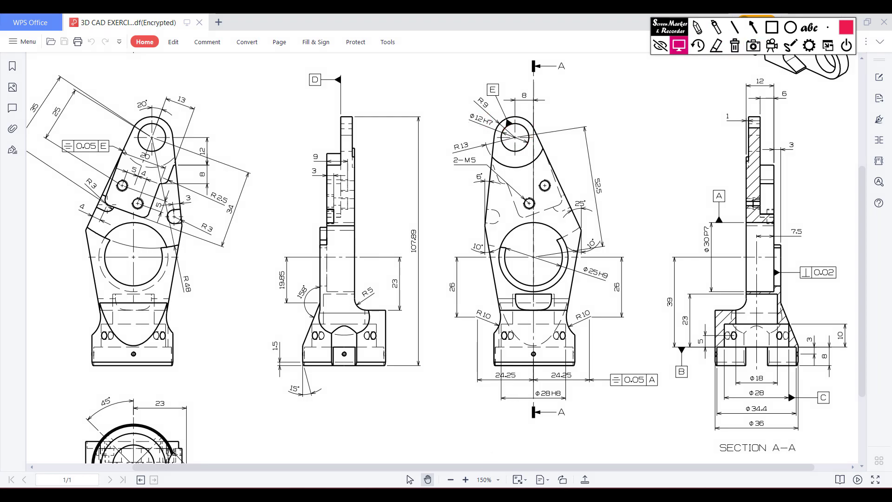
key(alt+Tab)
click(106, 39)
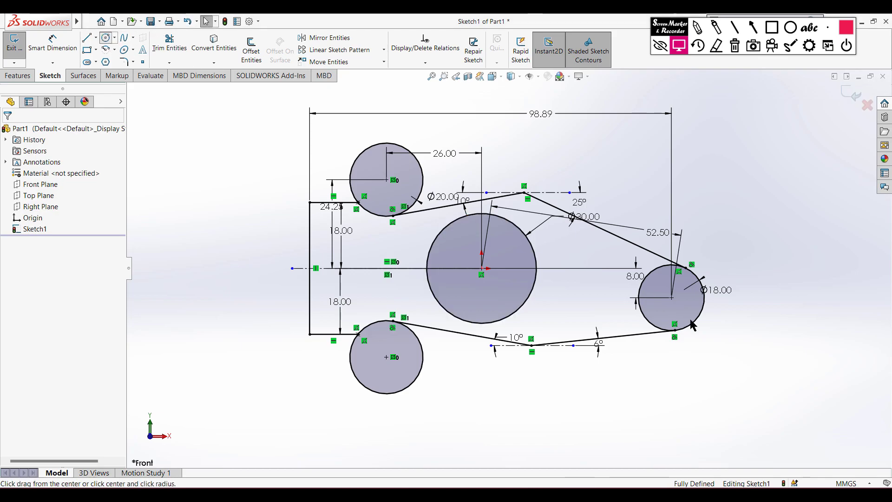
click(671, 298)
text(12)
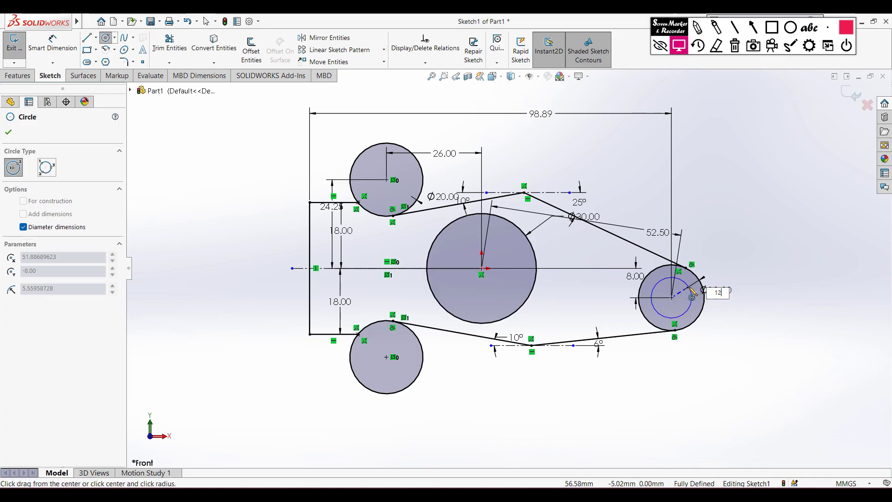
key(Return)
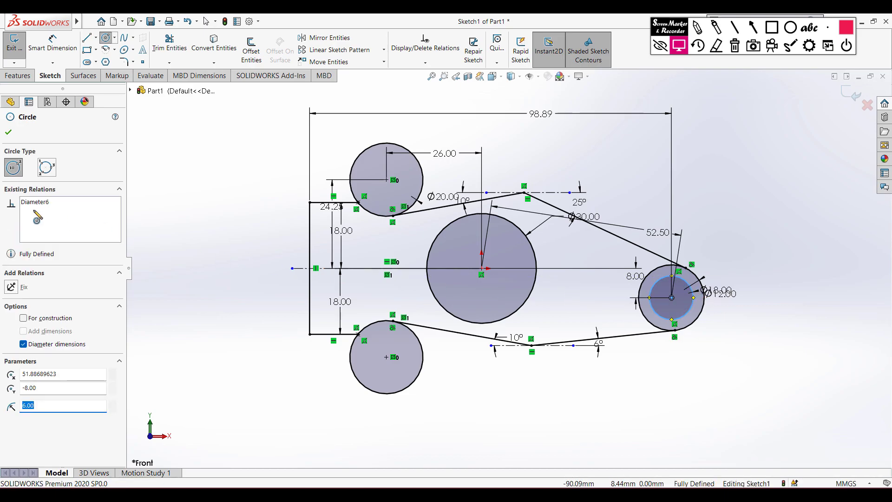
click(8, 132)
- Trim the two Ø20 circles and the Ø18 circle to the arcs that complete the bracket's outer profile
right_drag(172, 229, 161, 271)
mouse_move(333, 172)
mouse_down()
mouse_move(379, 175)
mouse_move(408, 192)
mouse_up()
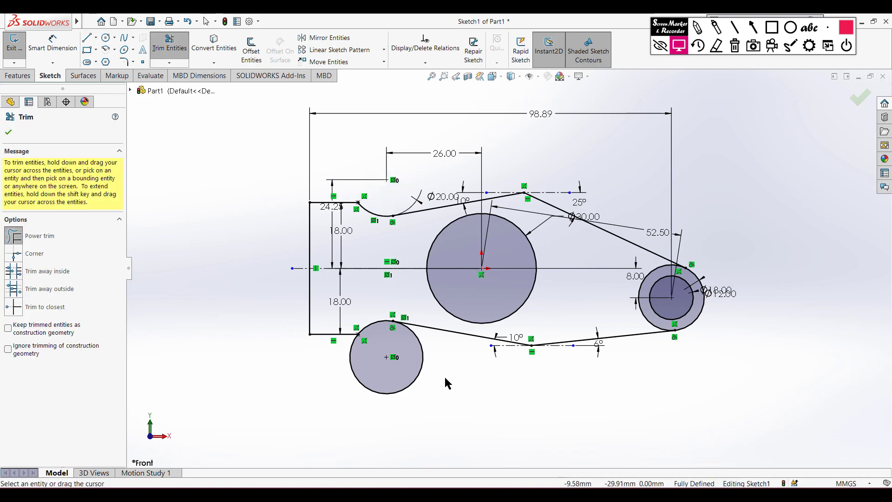
drag(446, 384, 370, 378)
drag(631, 285, 645, 292)
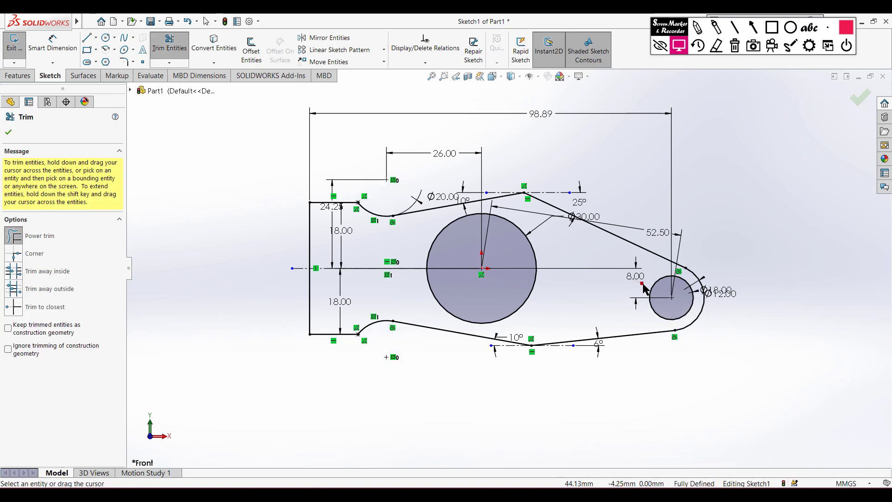
click(9, 132)
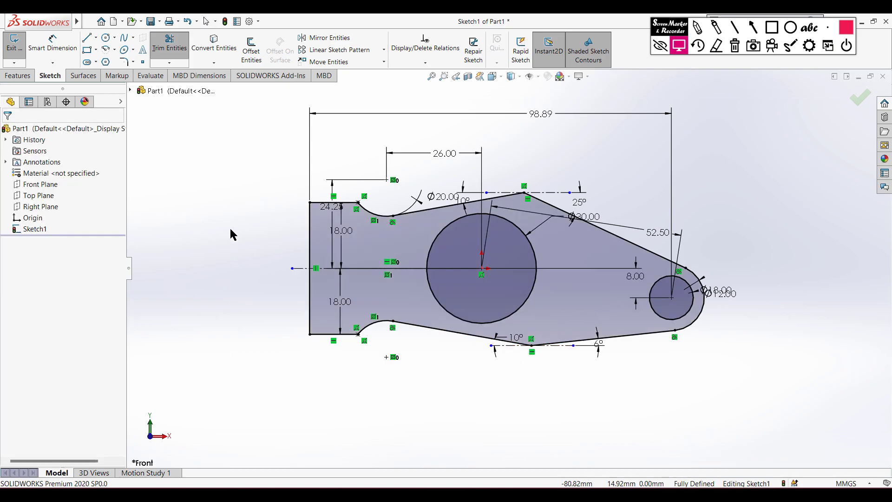
- Examine the bracket's thickness and sketch-plane offset dimensions around the central bore in the drawing's section and isometric views
key(ctrl+7)
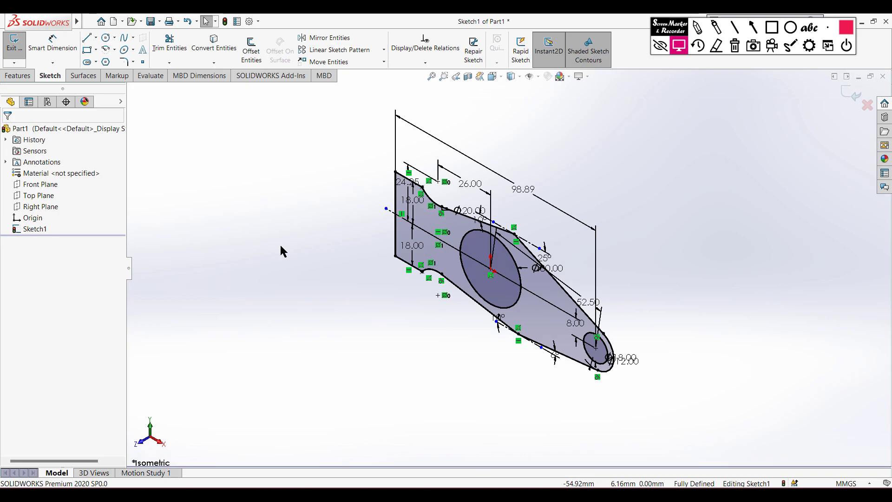
click(466, 494)
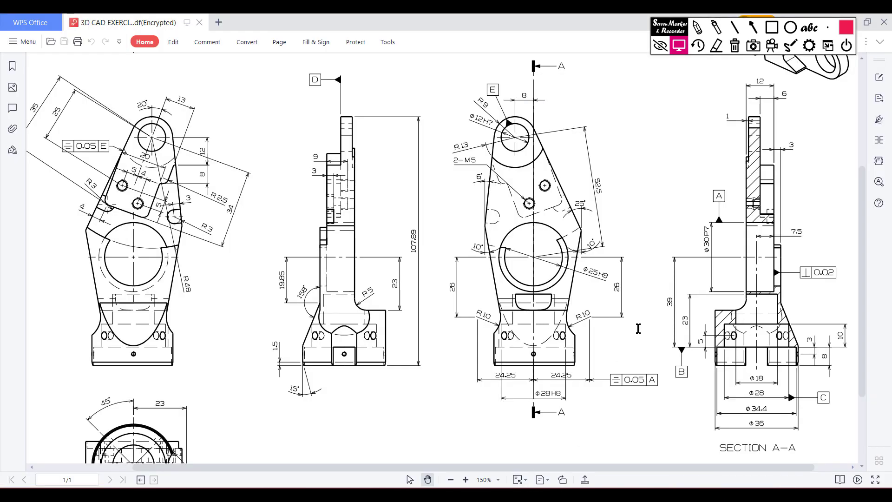
scroll(639, 328, up, 1)
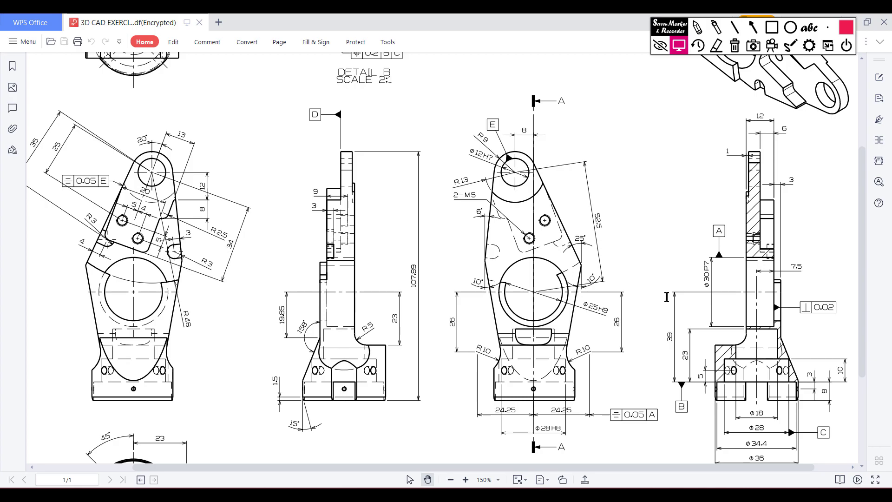
scroll(666, 298, up, 2)
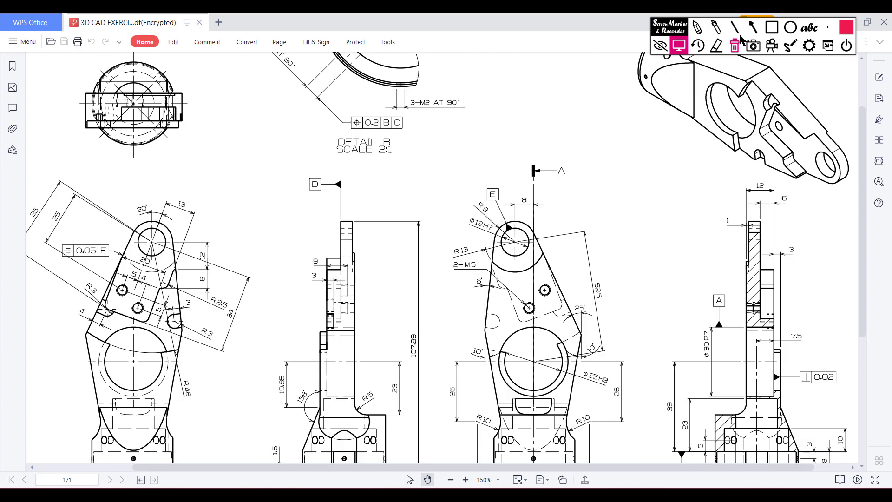
click(697, 28)
mouse_move(689, 83)
mouse_down()
mouse_move(721, 107)
mouse_move(699, 104)
mouse_up()
mouse_move(794, 336)
mouse_down()
mouse_move(777, 378)
mouse_move(800, 317)
mouse_move(765, 361)
mouse_up()
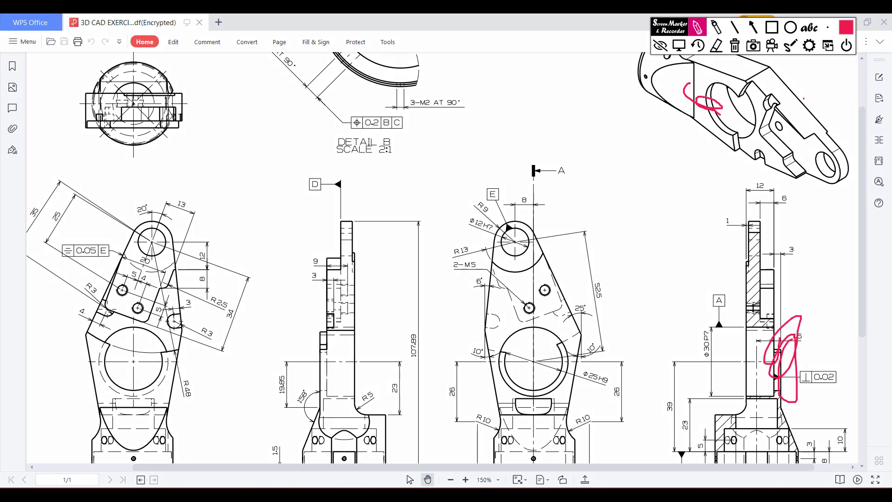
drag(820, 88, 799, 88)
drag(724, 332, 743, 298)
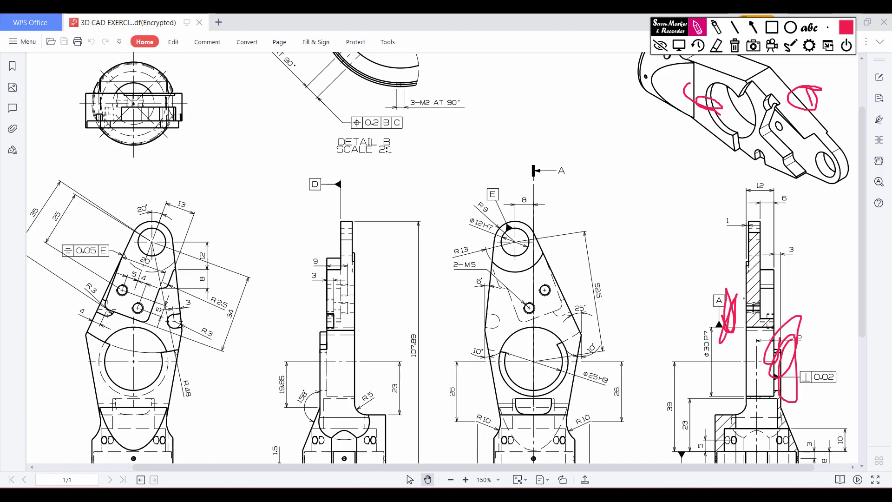
click(734, 45)
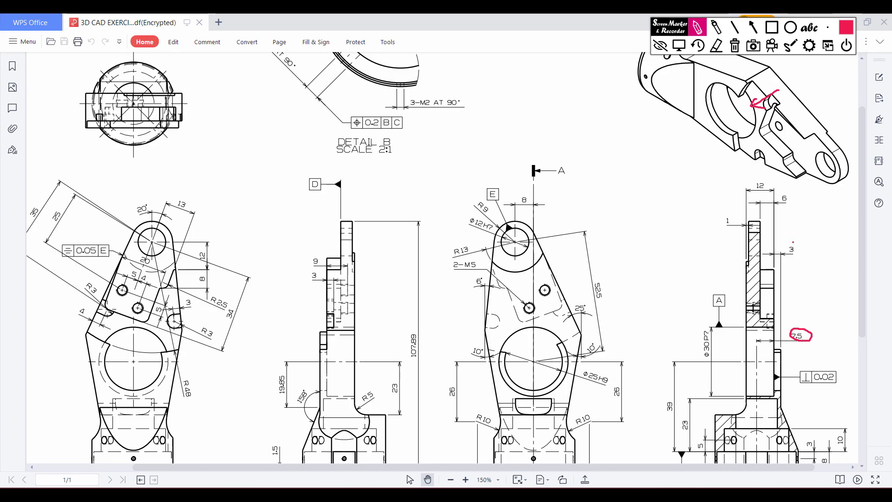
drag(783, 255, 796, 245)
drag(805, 126, 828, 110)
mouse_move(789, 320)
mouse_down()
mouse_move(820, 343)
mouse_move(789, 322)
mouse_up()
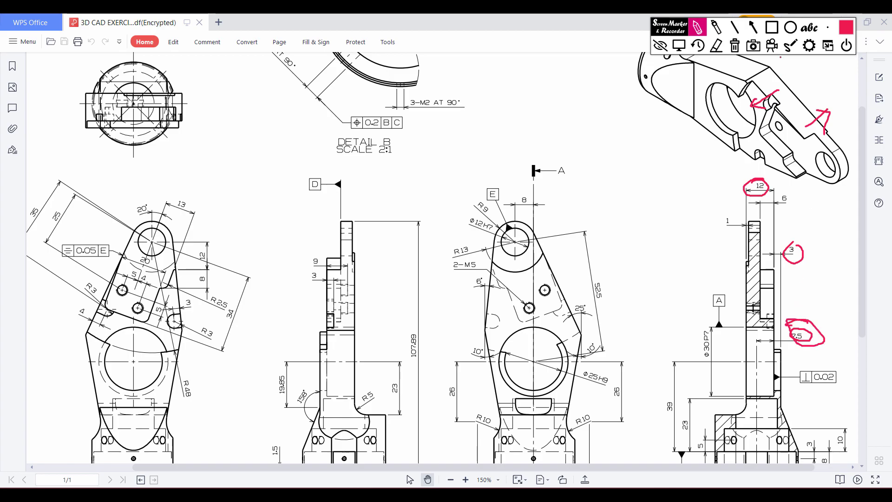
click(734, 45)
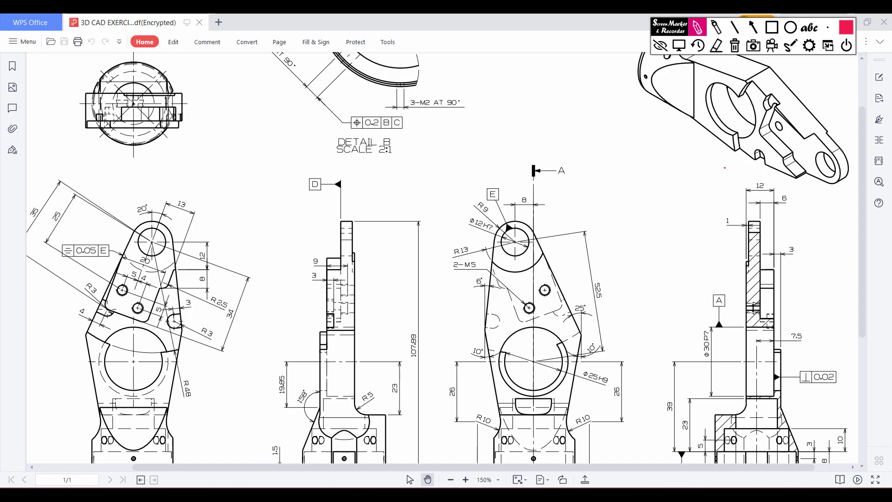
click(679, 46)
click(450, 495)
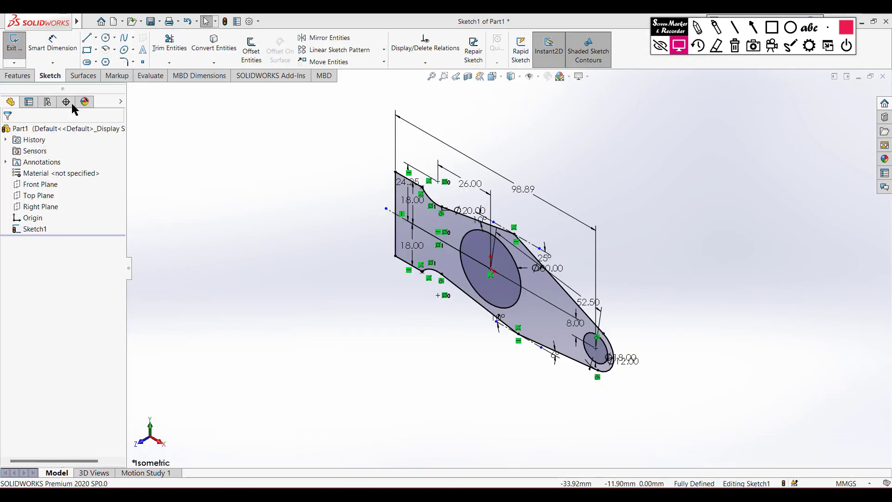
- Start a boss extrusion of the bracket profile with a first-direction blind depth of 7.5+3 (10.5 mm)
click(19, 75)
click(19, 52)
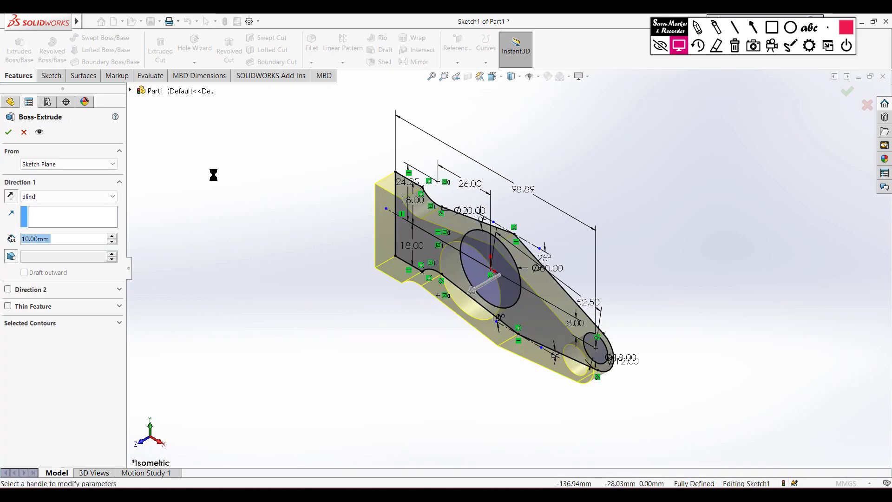
text(7.5+3)
key(Return)
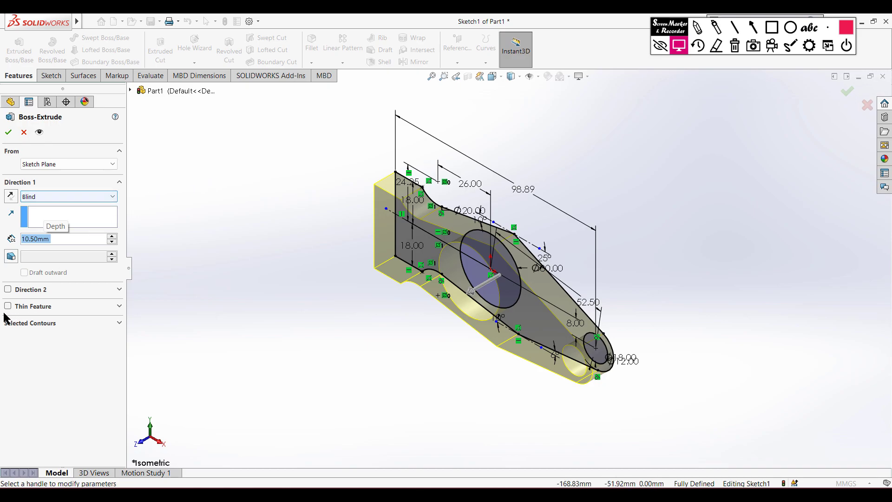
- Add a second extrusion direction with a blind depth of 12-7.5 (4.5 mm), recheck the drawing, and finish the extrusion
click(8, 289)
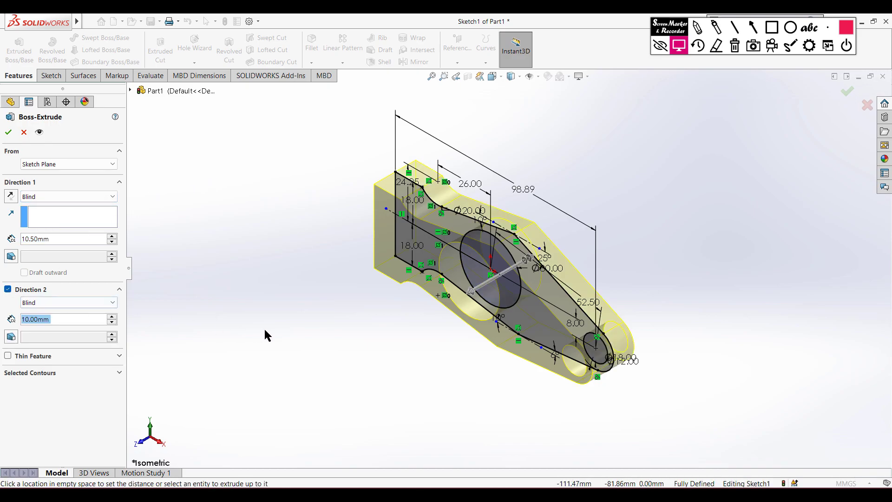
text(12-)
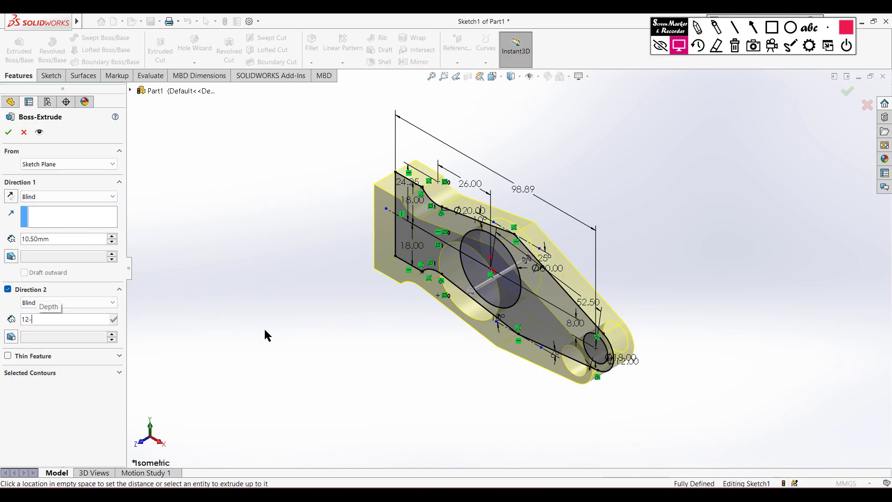
text(7.5)
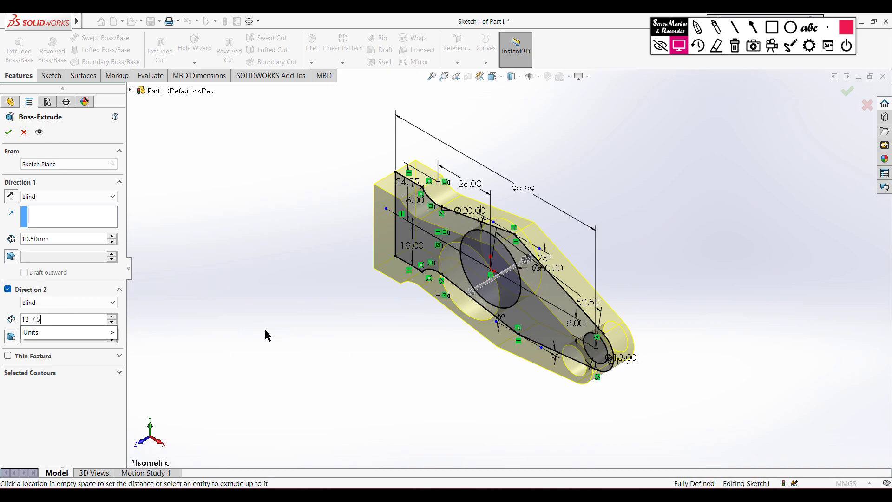
key(Return)
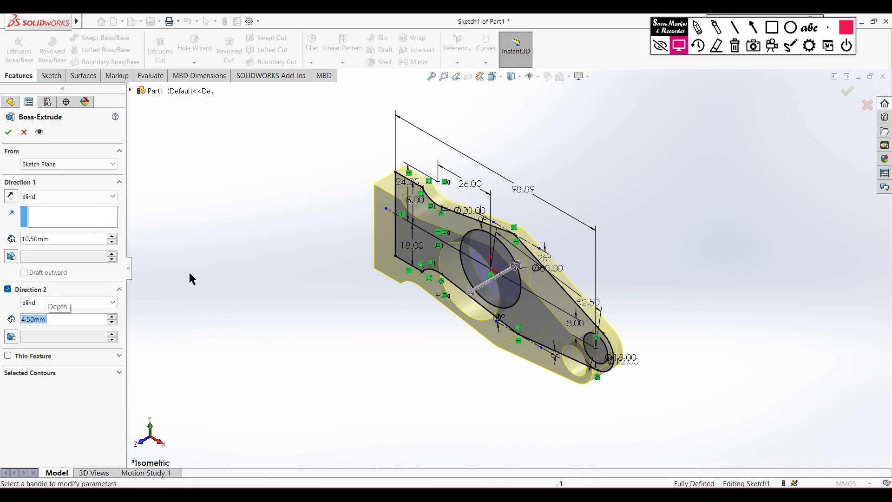
mouse_move(469, 495)
click(469, 439)
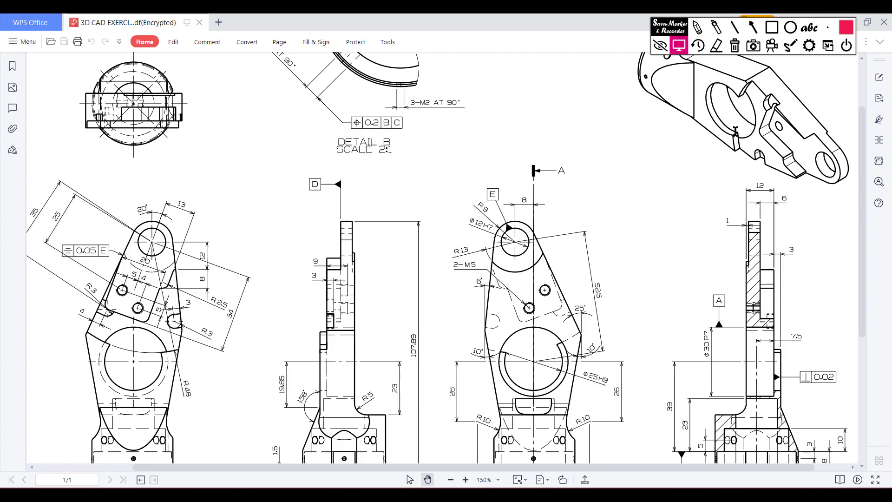
click(428, 493)
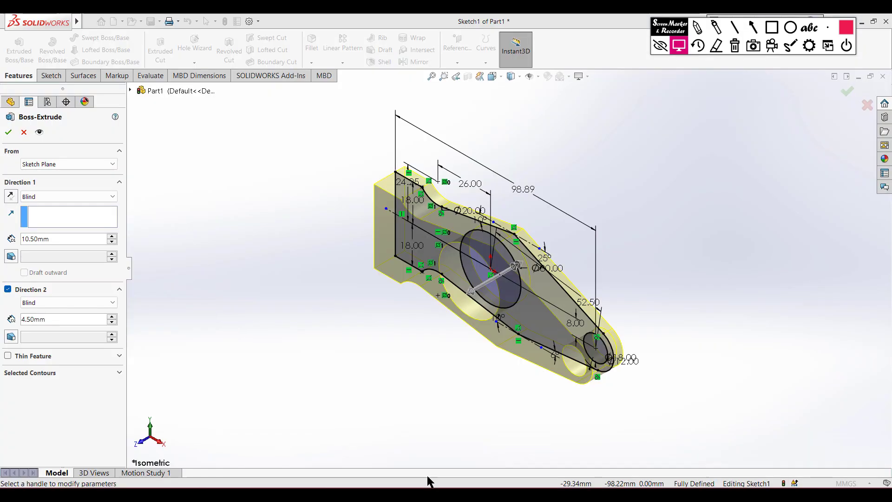
click(8, 134)
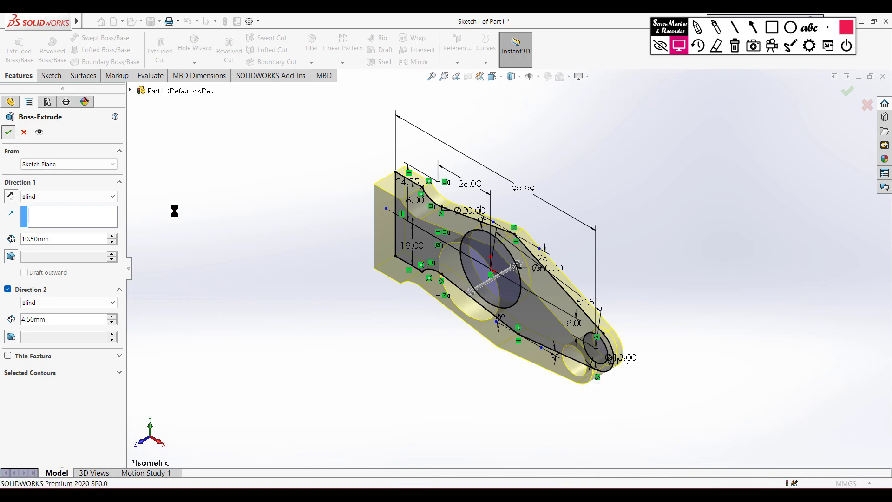
click(210, 226)
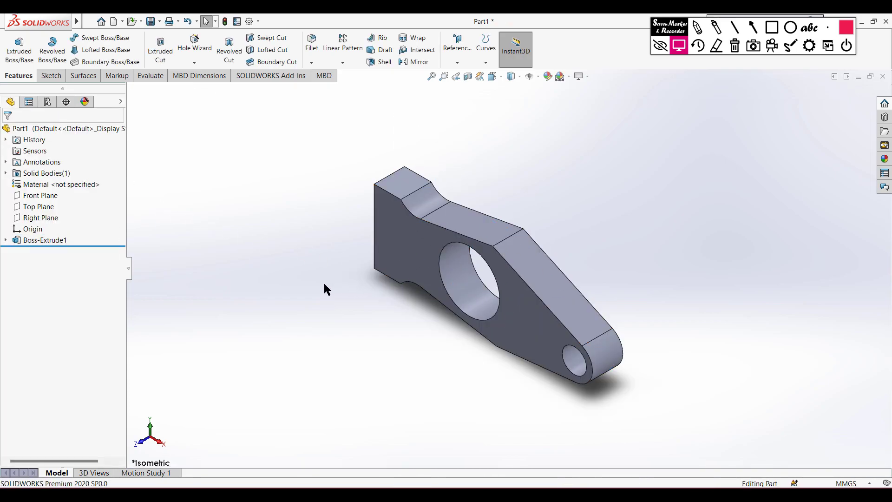
- Examine the partial ring around the central bore on the drawing, marking its inner diameter and protrusion depth, and return to SOLIDWORKS
key(alt+Tab)
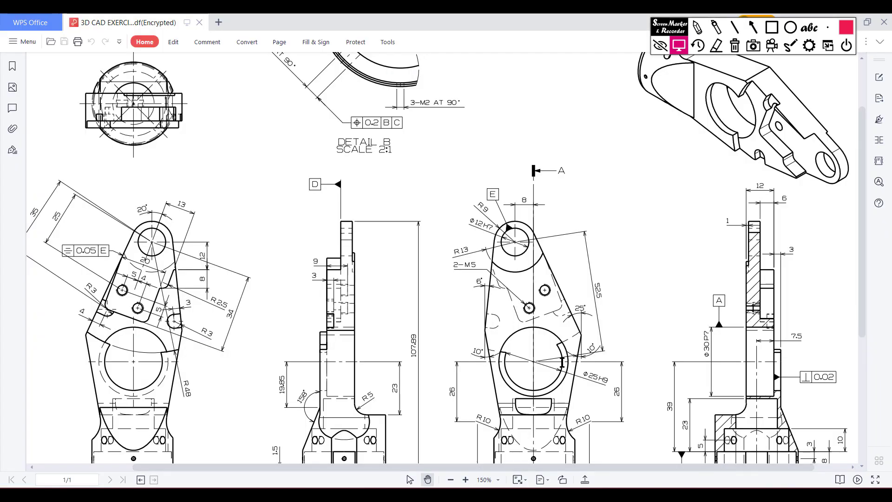
click(697, 27)
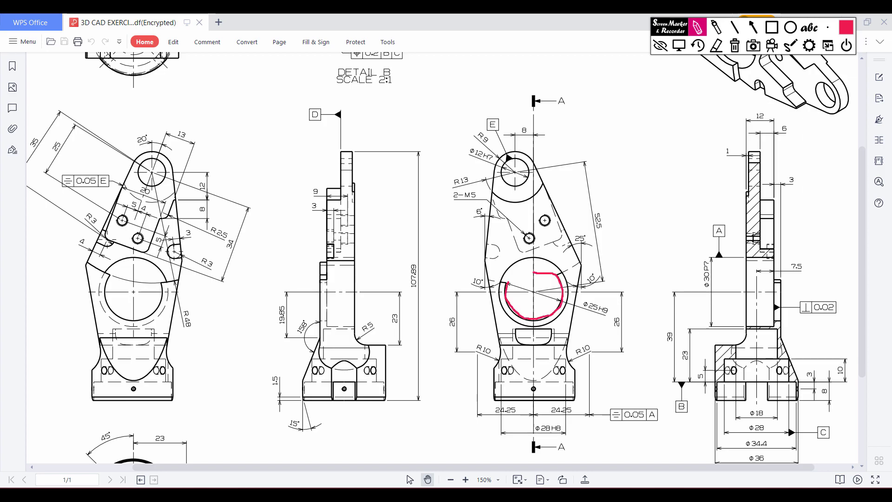
mouse_move(592, 295)
mouse_down()
mouse_move(586, 328)
mouse_move(601, 291)
mouse_up()
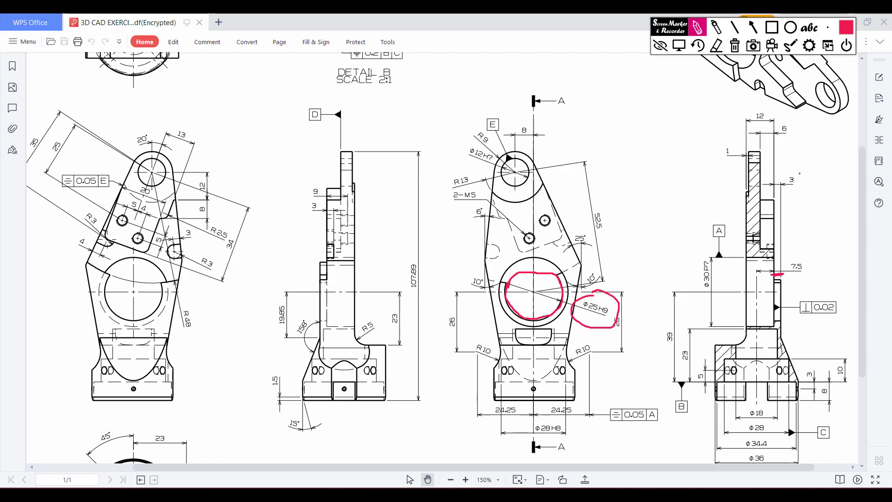
drag(784, 173, 802, 187)
click(735, 45)
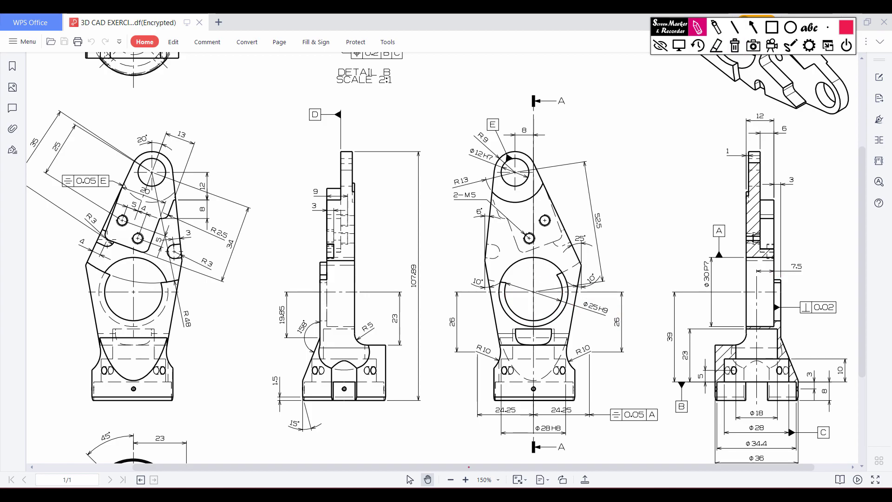
click(680, 44)
click(467, 494)
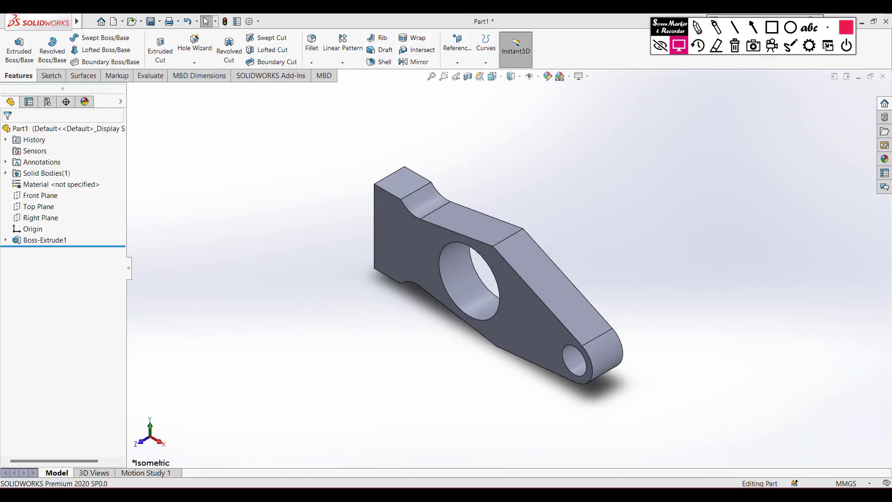
- Sketch a 25 mm diameter circle at the origin on the bracket's front face and convert the central bore's edge into the sketch
right_click(517, 322)
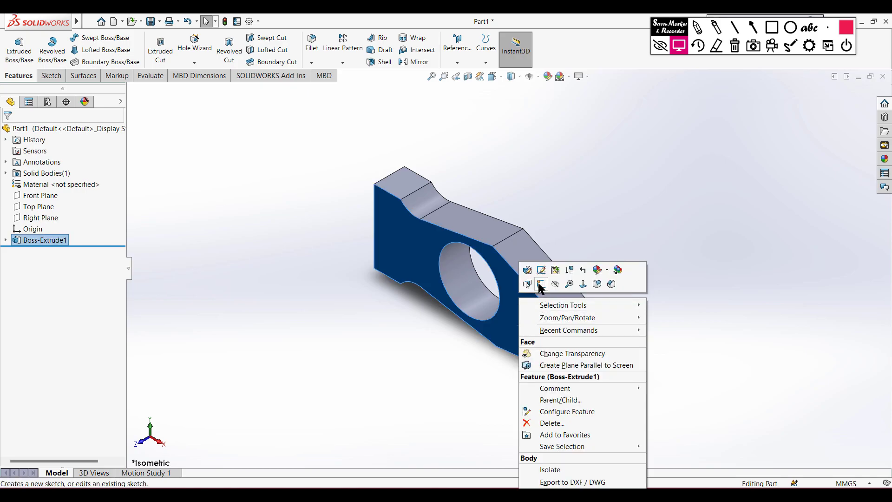
click(539, 284)
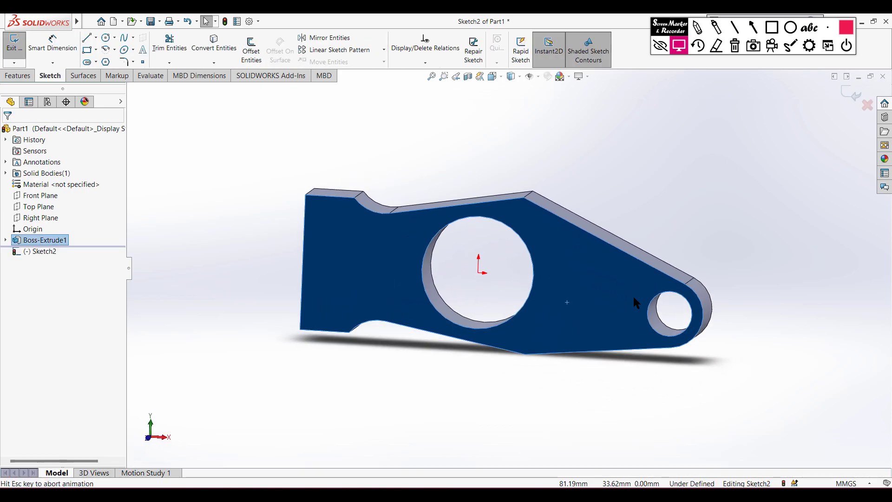
click(105, 37)
click(480, 267)
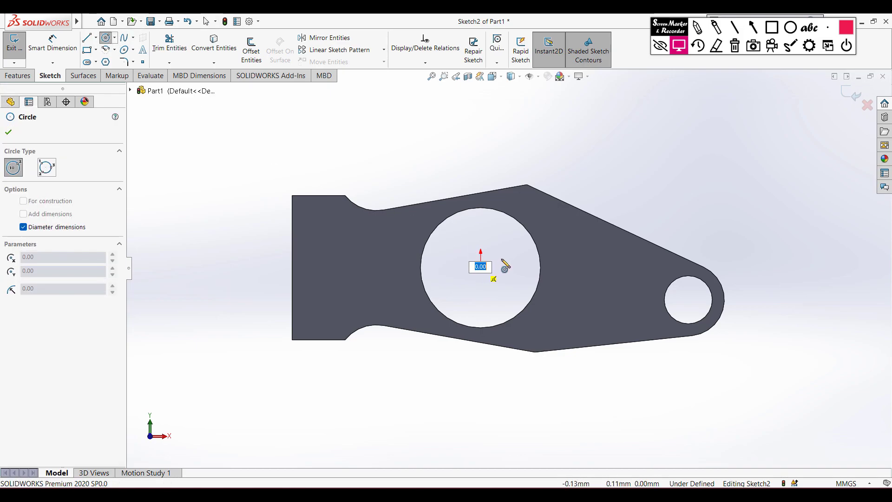
text(25)
key(Return)
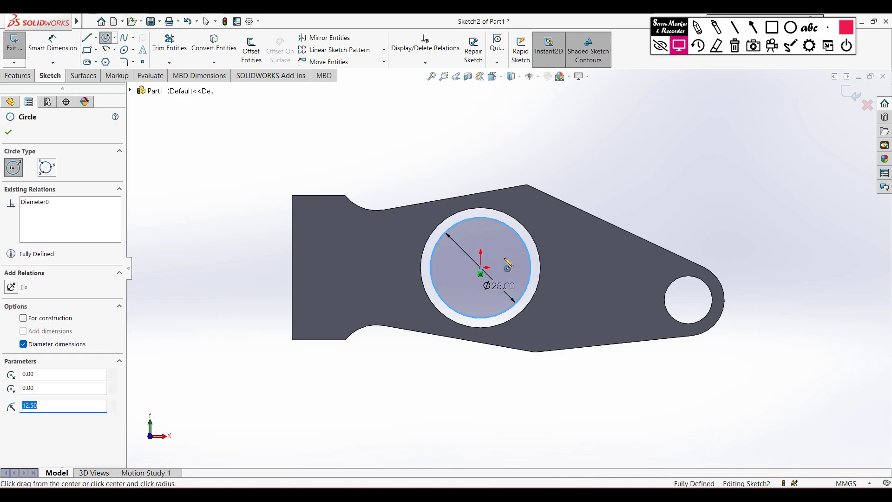
click(7, 134)
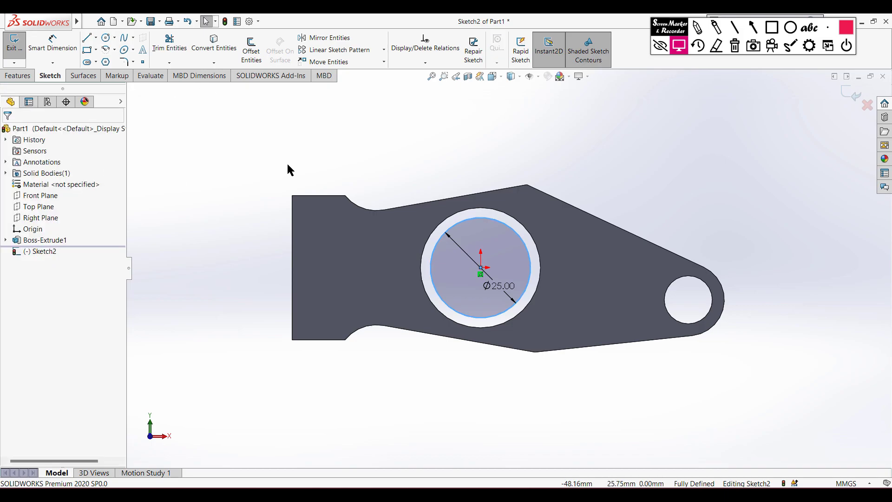
click(452, 218)
click(202, 49)
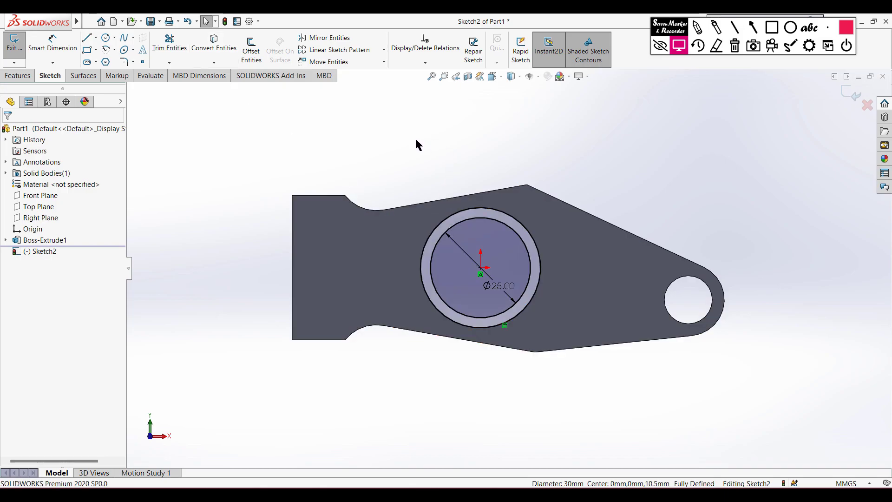
- Extrude the ring profile 3 mm blind in the reversed direction, into the central bore, merged with the bracket
key(ctrl+7)
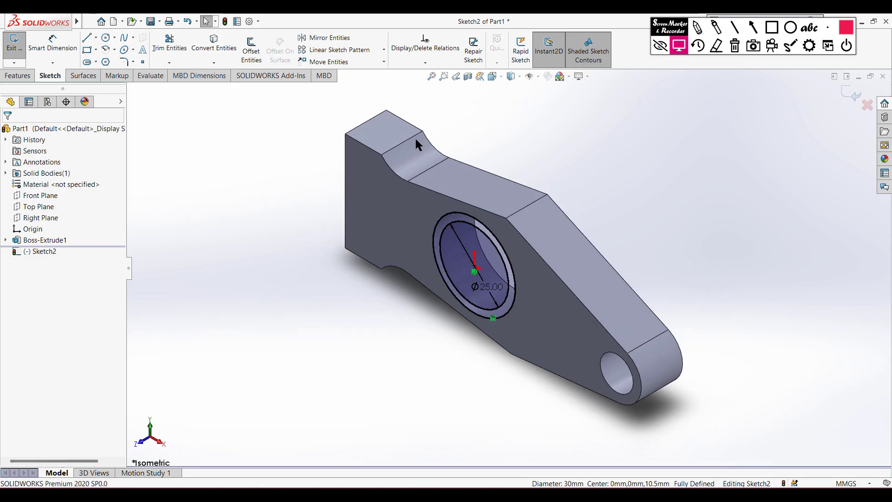
click(22, 78)
click(10, 48)
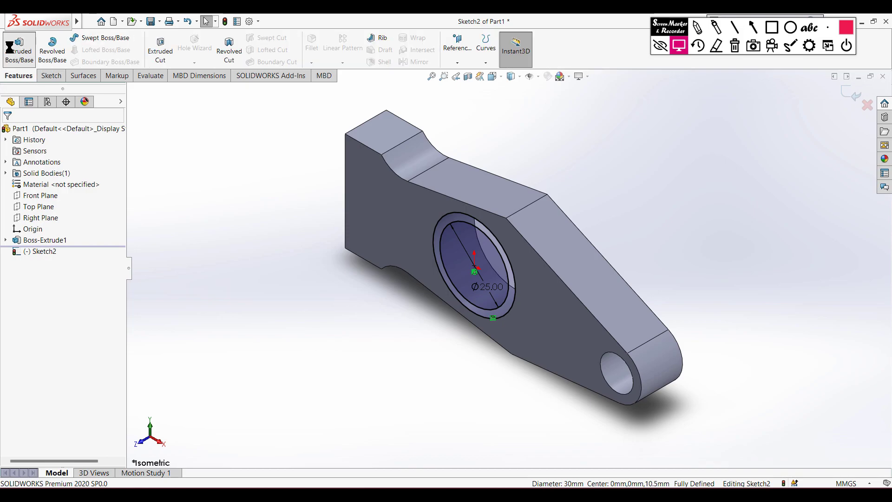
text(3)
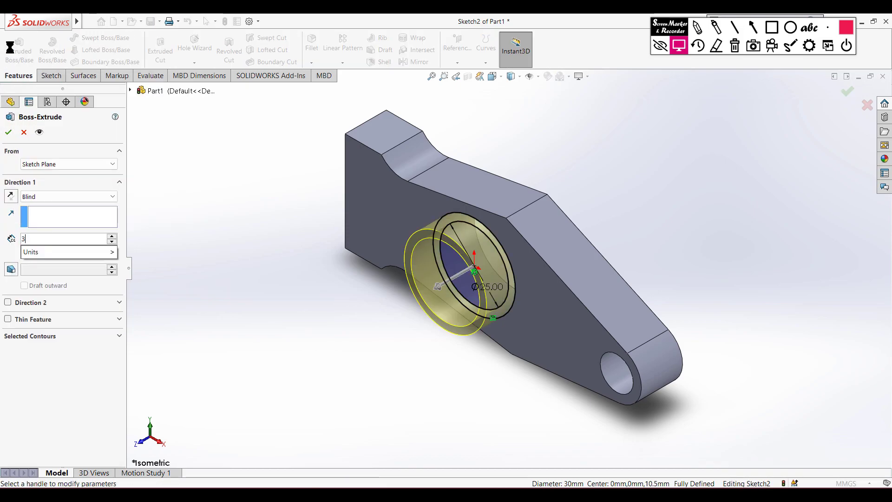
key(Return)
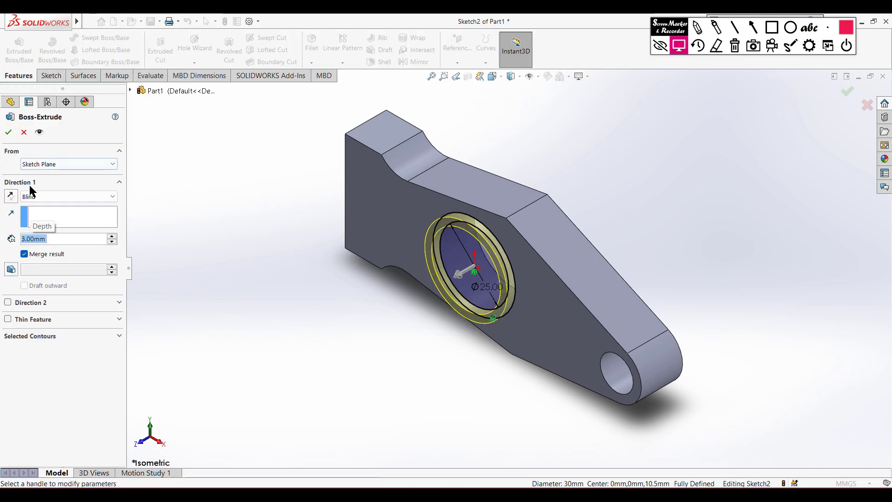
click(10, 196)
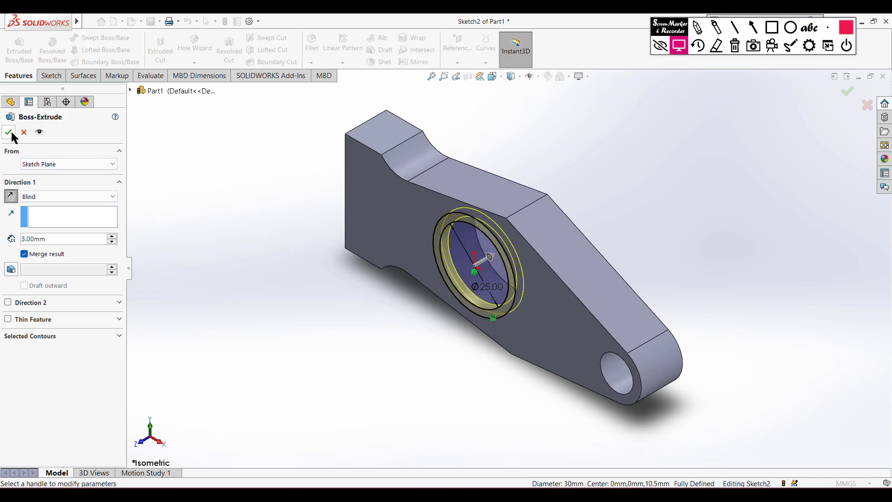
click(265, 259)
middle_drag(282, 277, 317, 307)
key(ctrl+7)
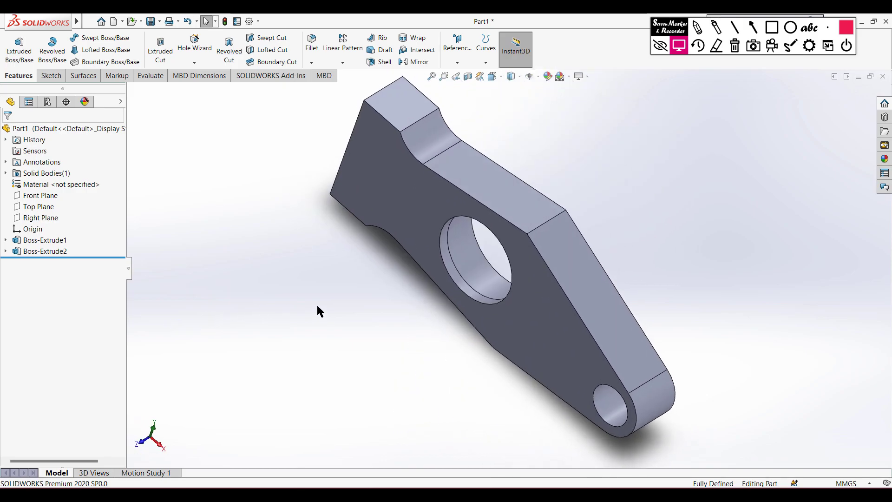
- Examine the shallow circular recess around the small end hole on the drawing, marking its radius and depth, and return to SOLIDWORKS
key(alt+Tab)
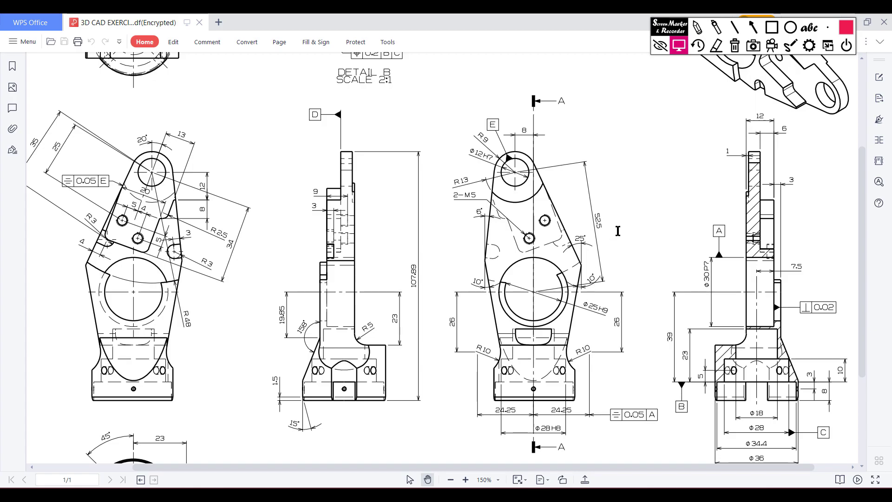
scroll(789, 153, up, 3)
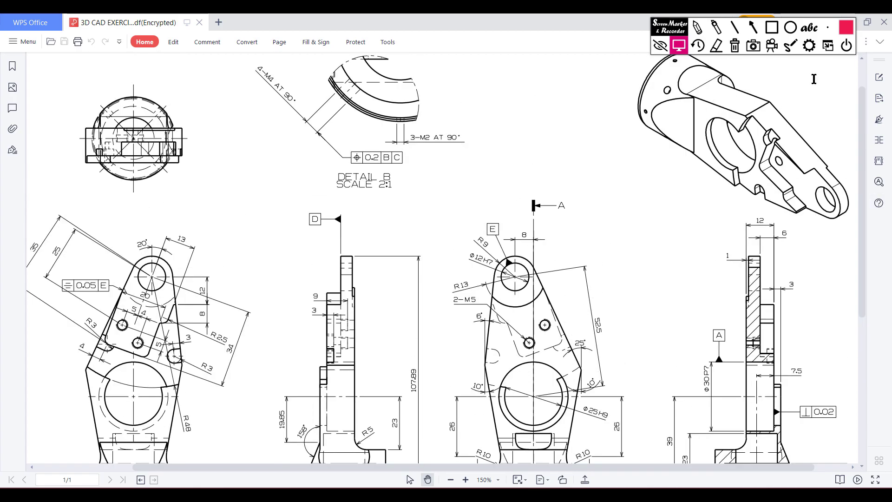
click(696, 27)
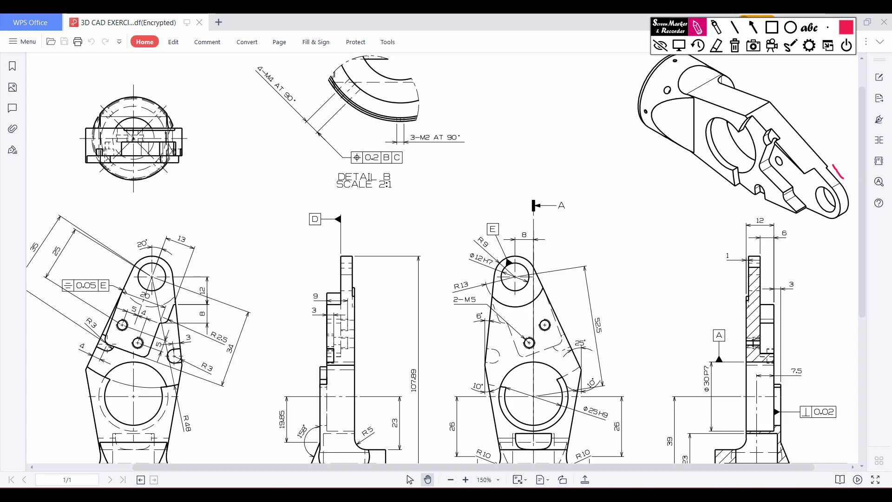
drag(843, 181, 830, 162)
drag(727, 263, 736, 247)
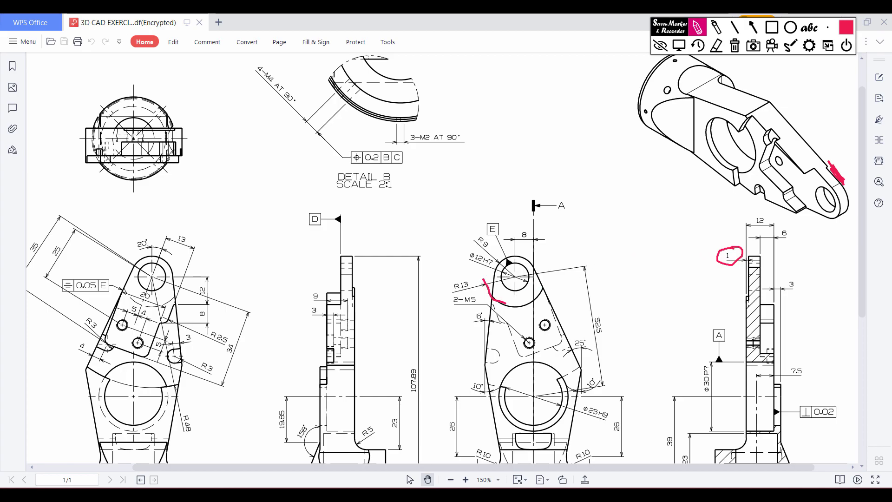
mouse_move(530, 303)
mouse_down()
mouse_move(561, 262)
mouse_move(520, 224)
mouse_move(484, 282)
mouse_move(474, 276)
mouse_up()
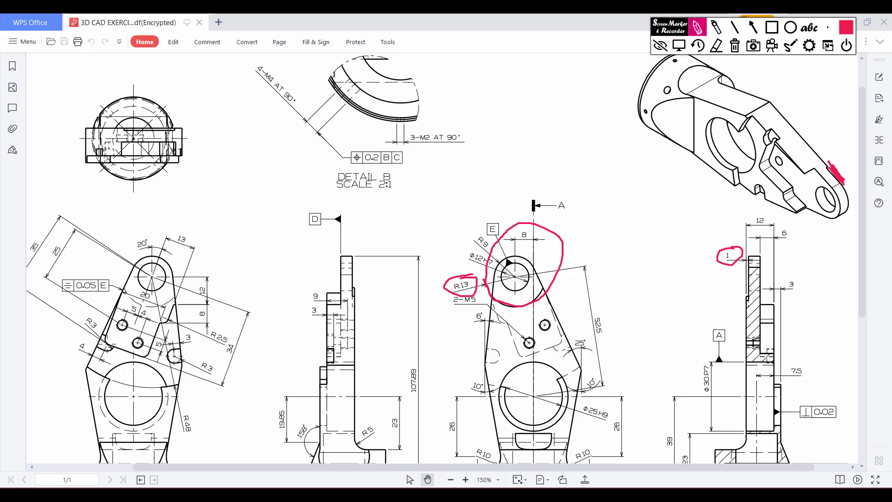
mouse_move(462, 272)
mouse_down()
mouse_move(446, 294)
mouse_move(470, 269)
mouse_up()
mouse_move(735, 246)
mouse_down()
mouse_move(725, 268)
mouse_move(739, 243)
mouse_up()
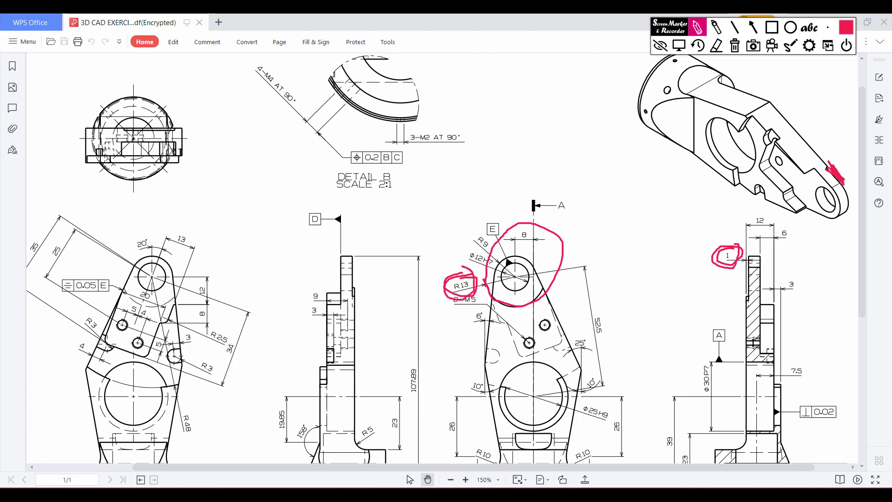
click(734, 45)
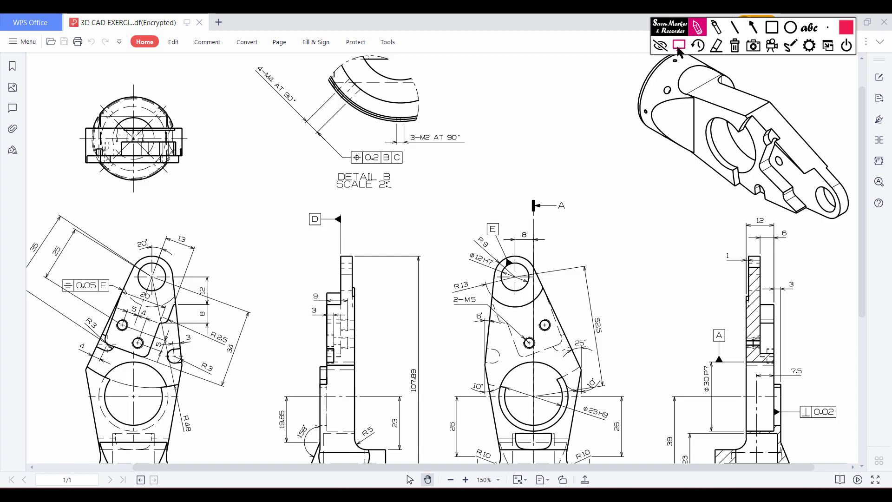
click(679, 46)
key(alt+Tab)
- Sketch a 13*2 (26 mm) diameter circle concentric with the small end hole on the bracket's back face
middle_drag(692, 281, 548, 340)
right_click(548, 340)
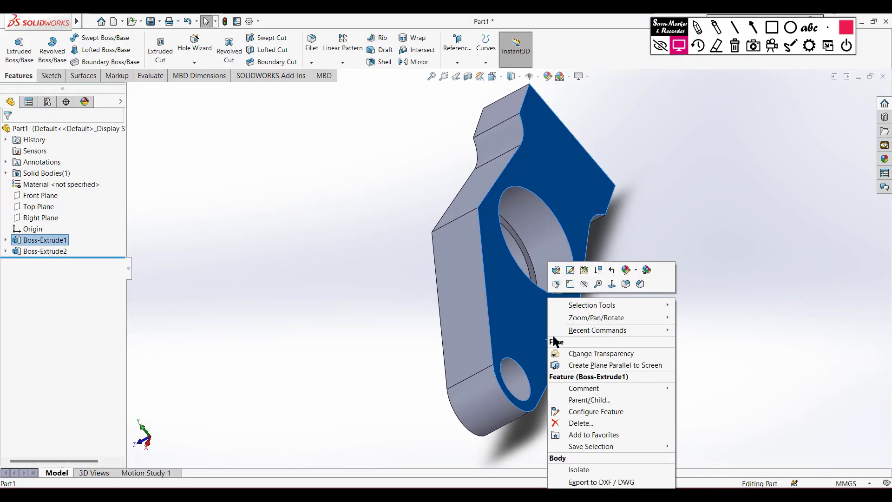
click(573, 281)
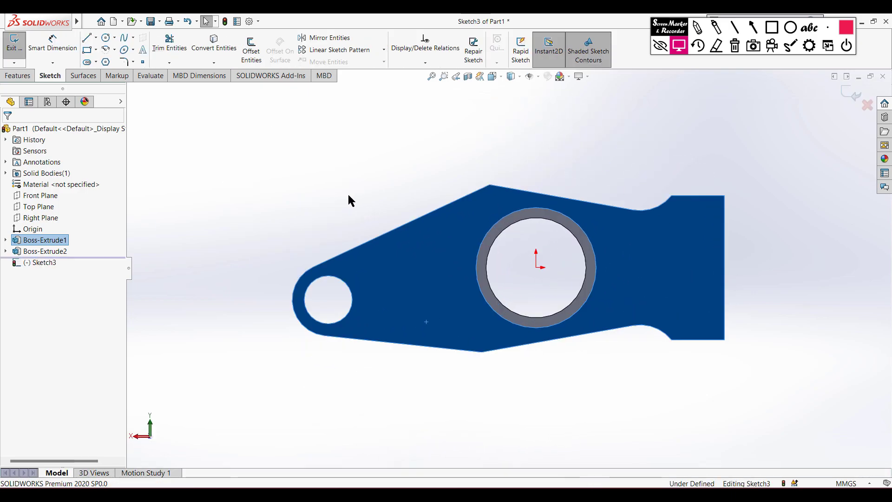
key(c)
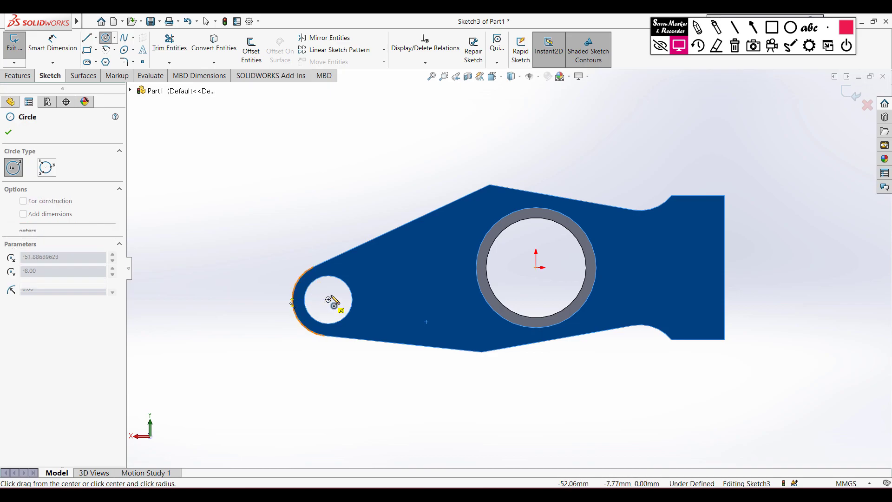
click(329, 300)
text(13*2)
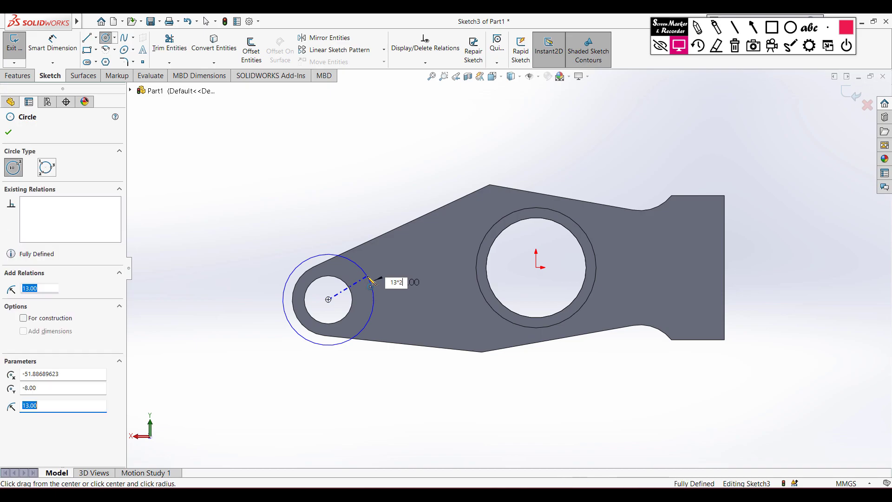
key(Return)
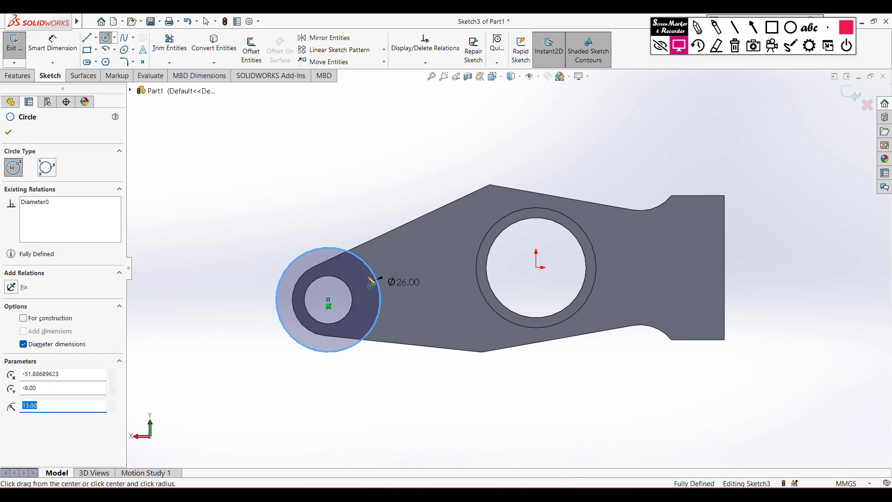
- Cut the circle around the small end hole 1 mm deep into the bracket's back face
key(ctrl+7)
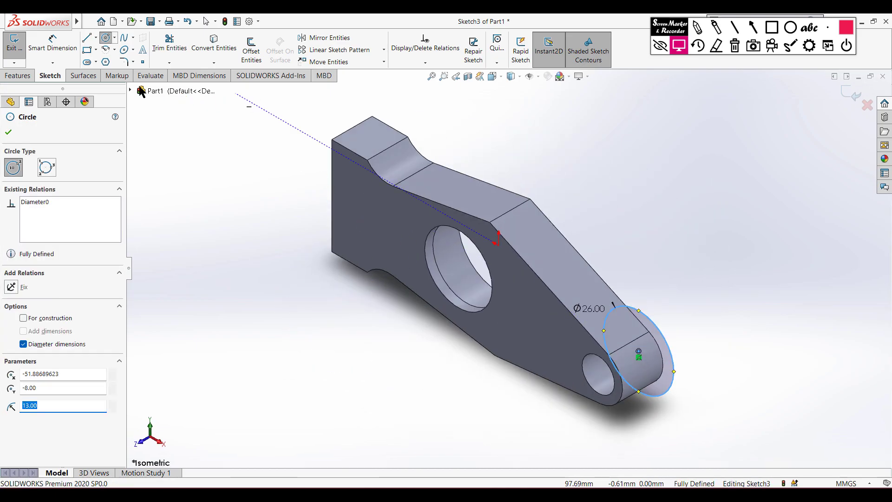
click(16, 77)
click(160, 52)
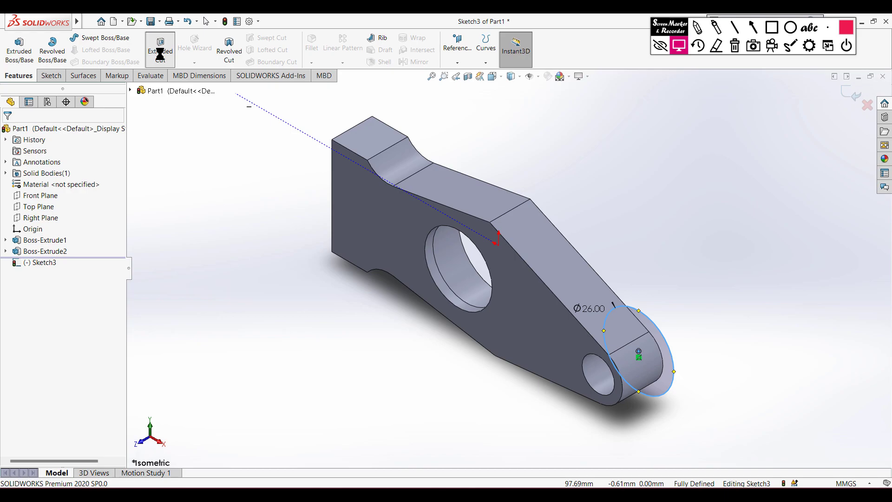
text(1)
key(Return)
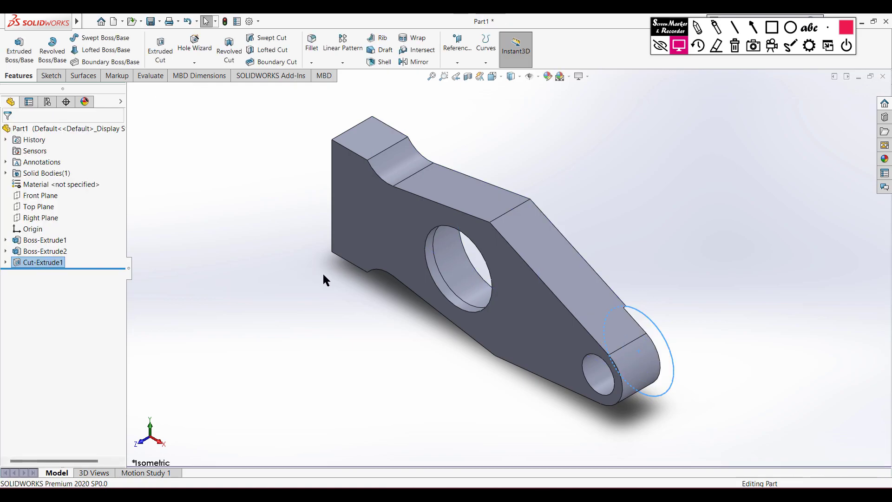
middle_drag(695, 277, 704, 311)
key(ctrl+7)
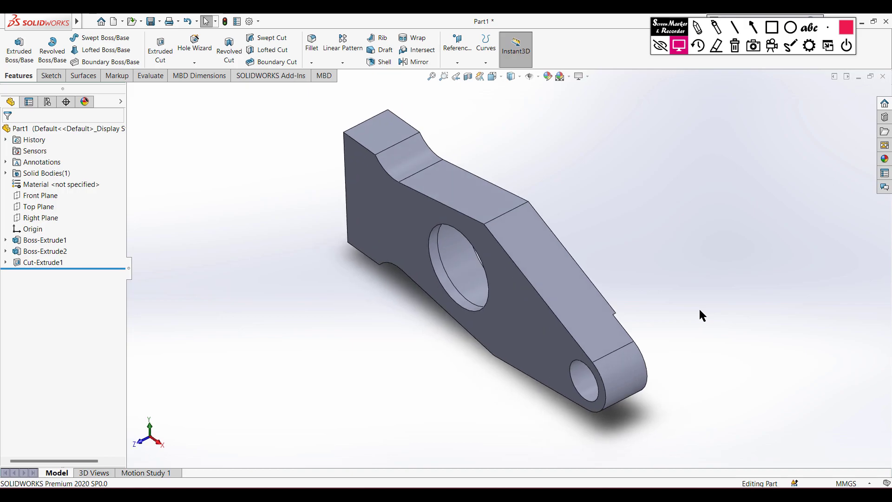
- Examine the stepped area toward the small end hole on the drawing, marking its arc radius and step depth, and return to SOLIDWORKS
key(alt+Tab)
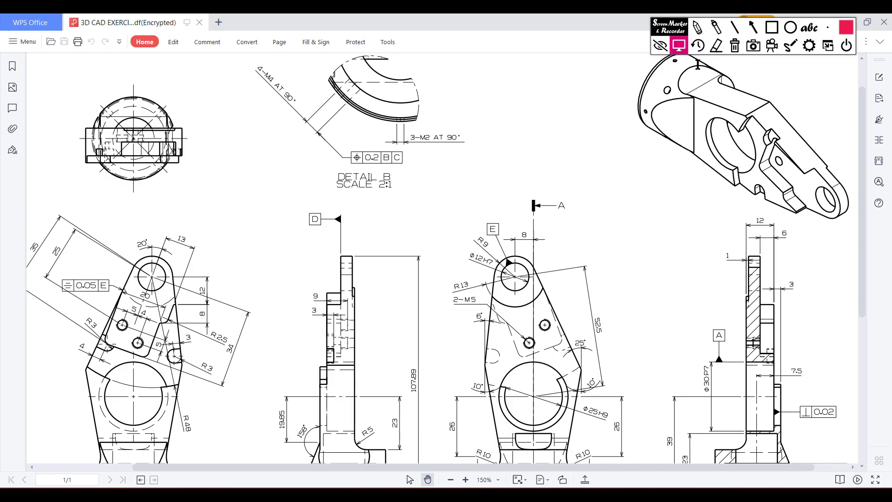
click(698, 29)
mouse_move(757, 111)
mouse_down()
mouse_move(729, 156)
mouse_move(738, 200)
mouse_move(771, 237)
mouse_move(830, 259)
mouse_move(854, 256)
mouse_up()
mouse_move(752, 111)
mouse_down()
mouse_move(816, 99)
mouse_move(843, 104)
mouse_up()
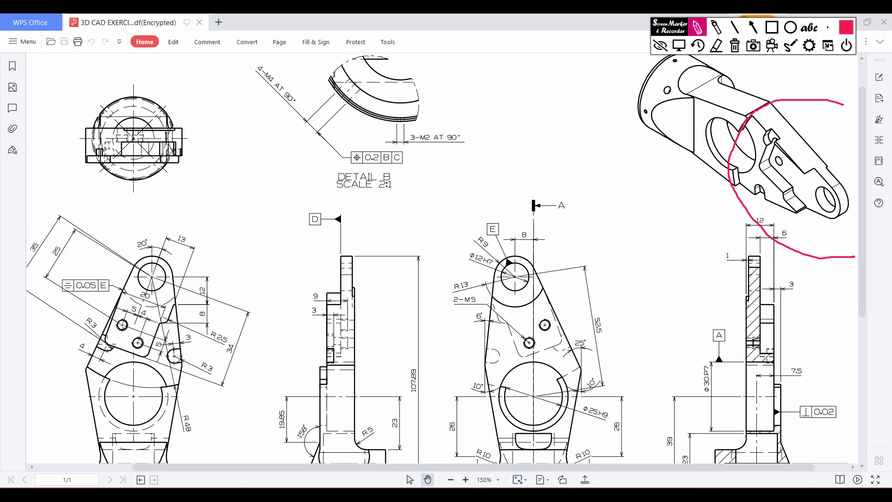
mouse_move(84, 366)
mouse_down()
mouse_move(150, 388)
mouse_move(196, 382)
mouse_move(271, 315)
mouse_move(251, 192)
mouse_move(116, 199)
mouse_move(97, 390)
mouse_up()
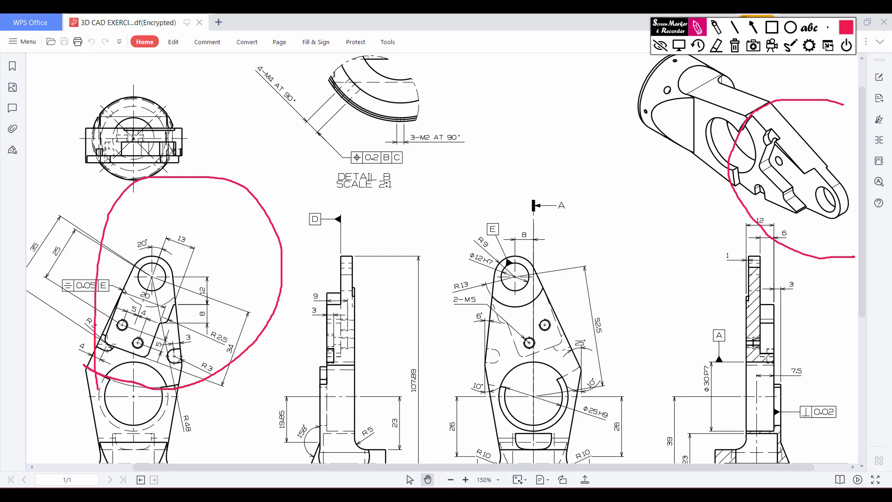
click(734, 45)
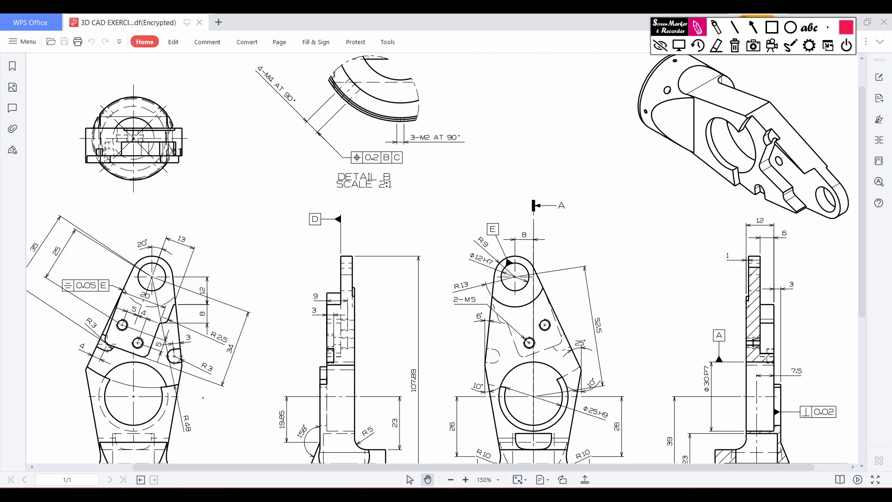
mouse_move(190, 402)
mouse_down()
mouse_move(171, 432)
mouse_move(205, 411)
mouse_move(191, 405)
mouse_up()
mouse_move(803, 275)
mouse_down()
mouse_move(787, 276)
mouse_move(793, 296)
mouse_move(803, 281)
mouse_up()
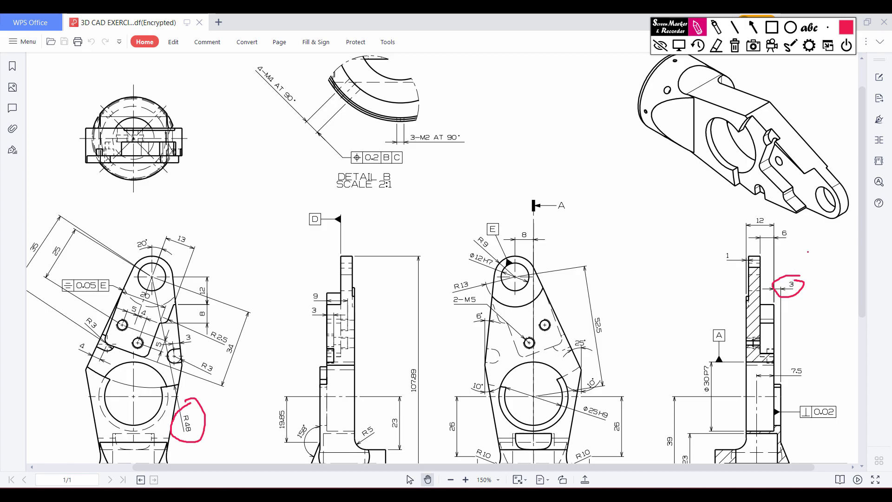
click(734, 45)
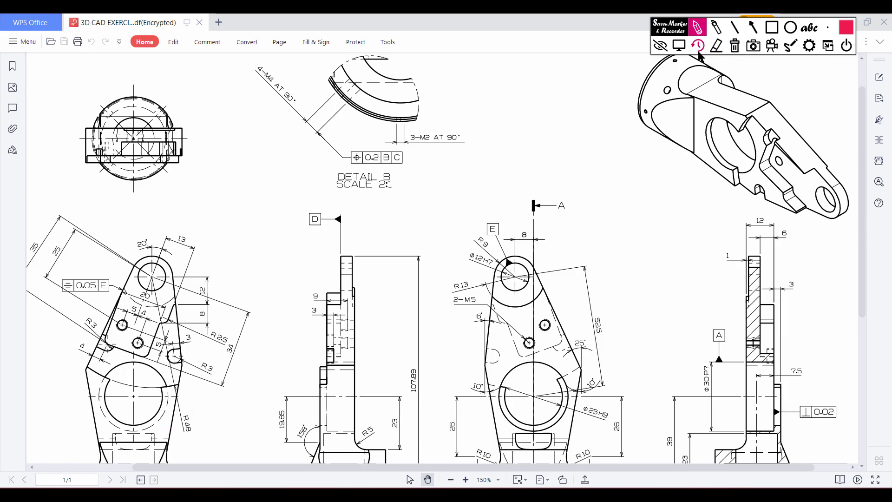
click(679, 45)
key(alt+Tab)
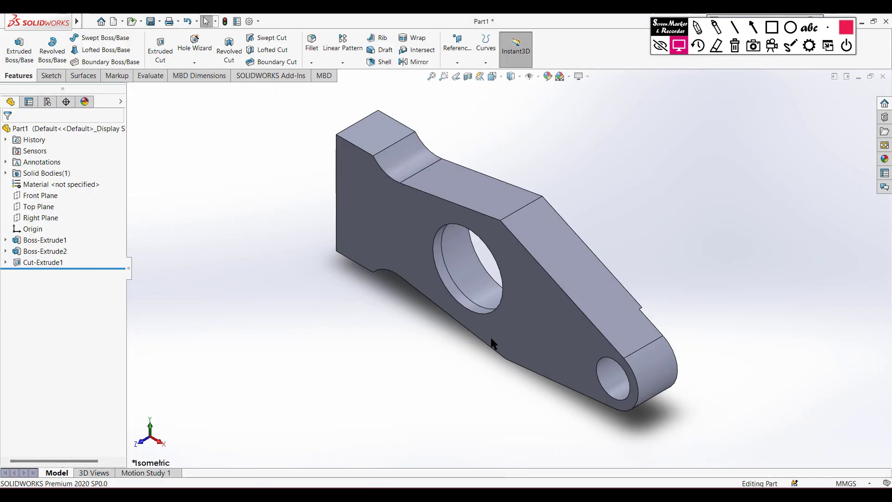
- Sketch a 48*2 (96 mm) diameter circle concentric with the small end hole on the bracket's front face
right_click(540, 315)
click(564, 284)
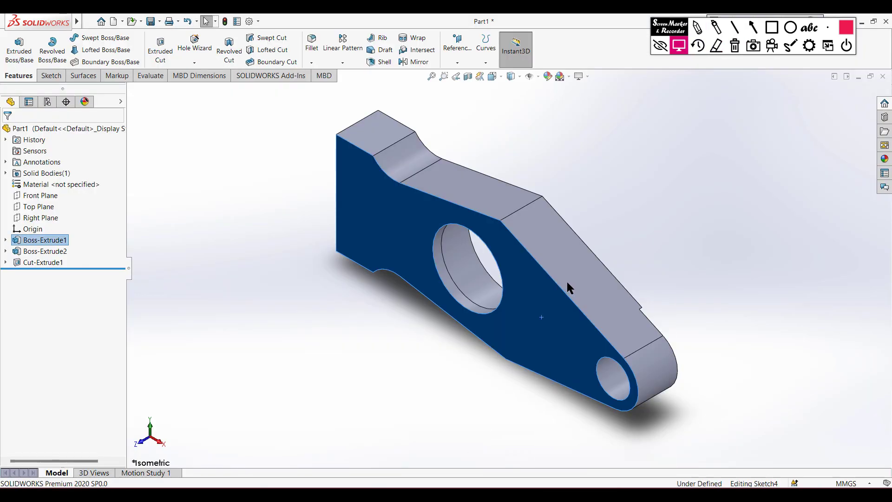
key(ctrl+8)
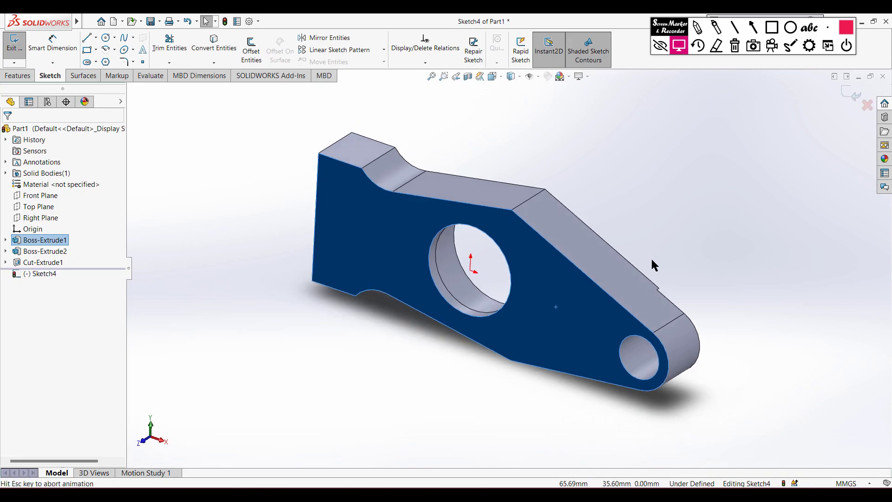
click(223, 108)
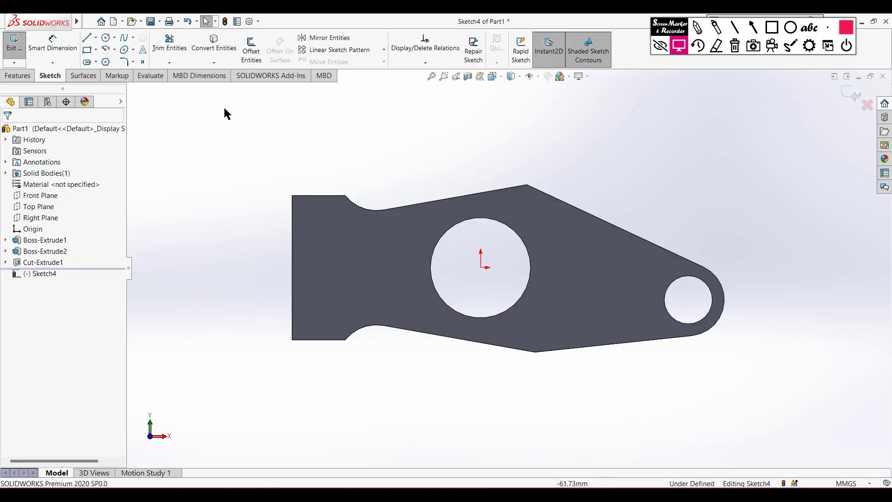
click(107, 36)
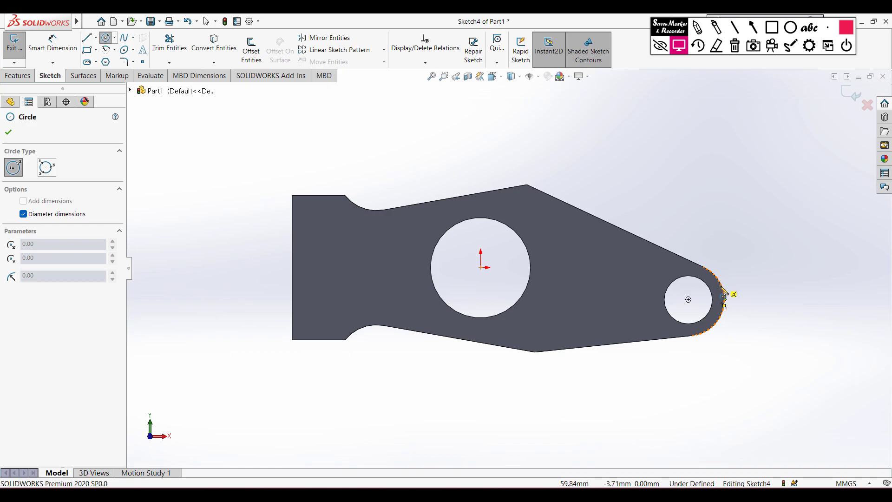
click(688, 300)
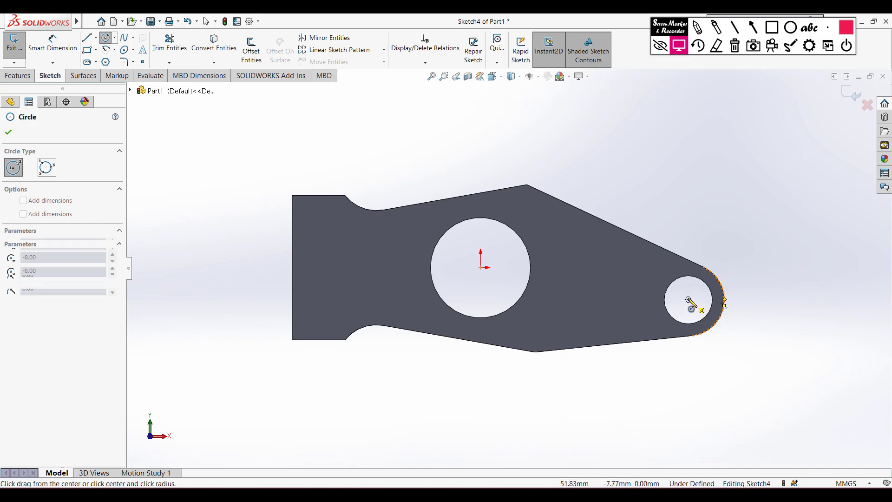
click(726, 270)
text(48*2)
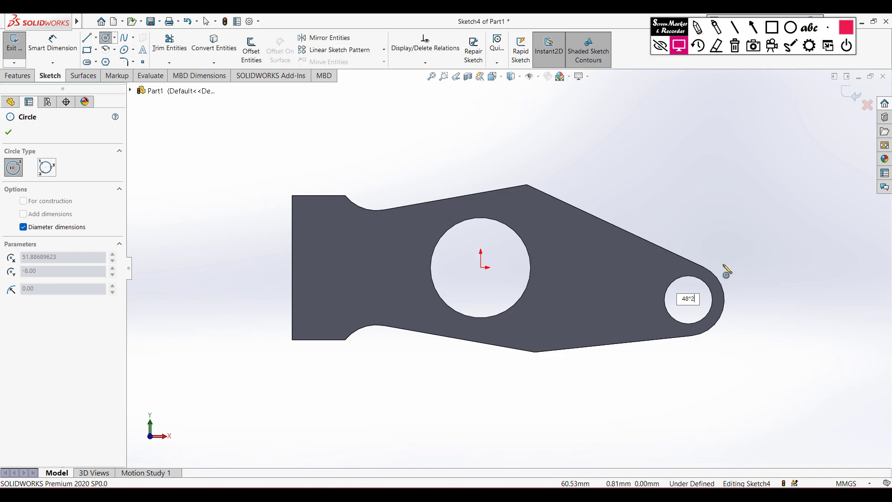
key(Return)
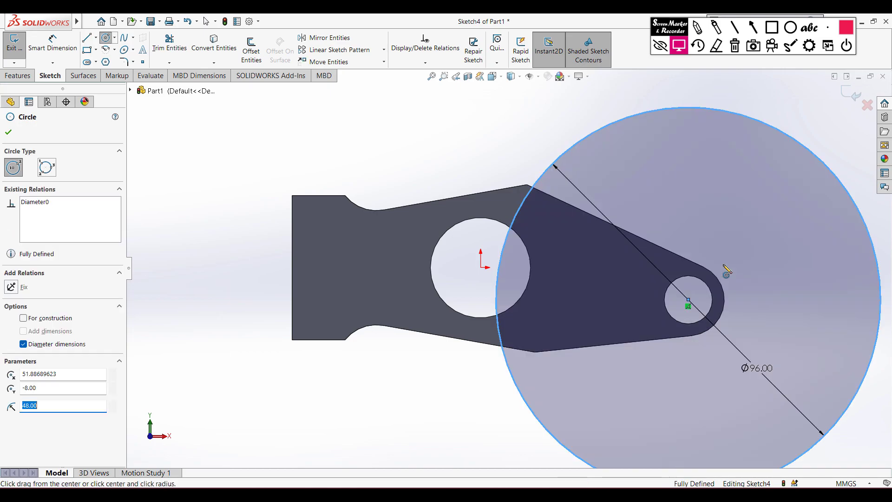
- Cut the large circle around the small end hole 3 mm deep into the bracket's front face
key(ctrl+7)
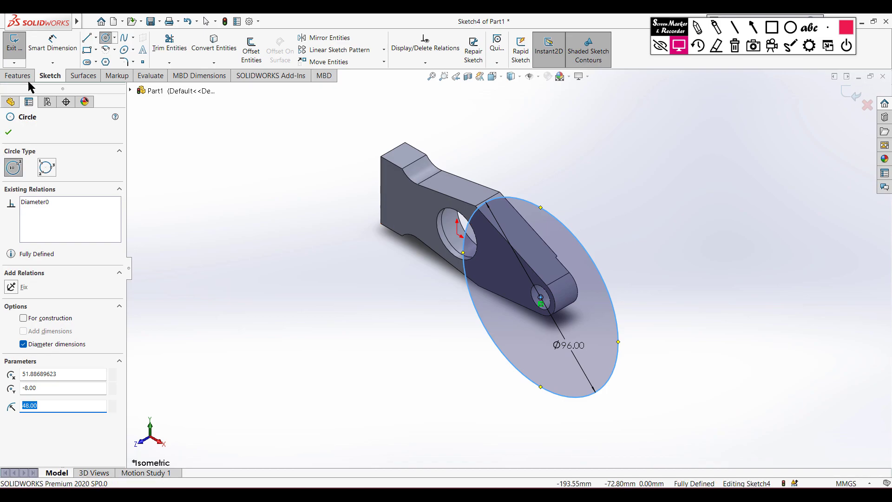
click(18, 75)
click(161, 51)
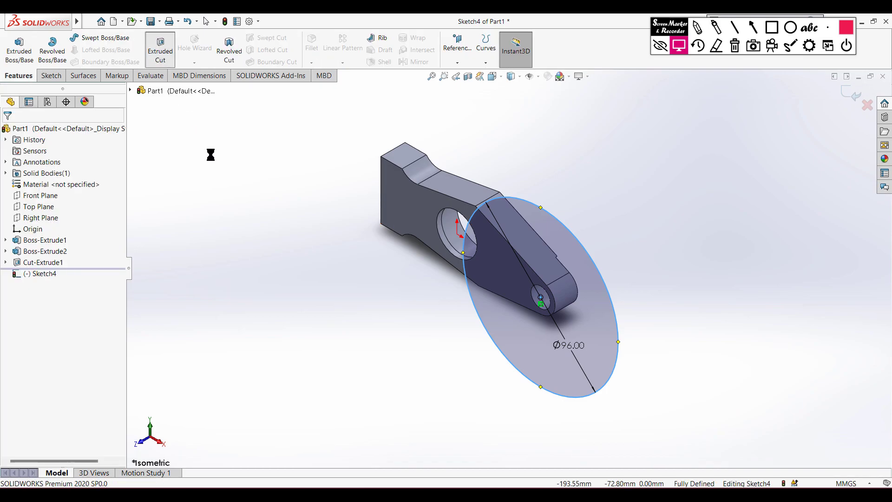
text(3)
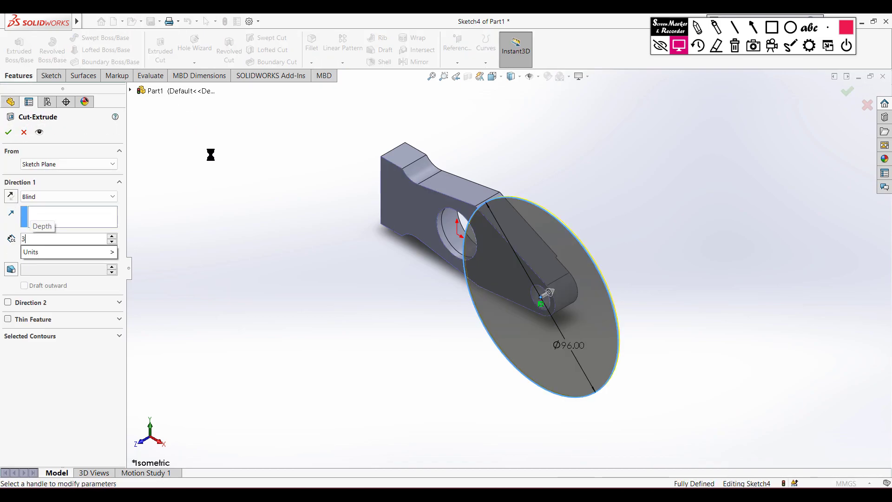
key(Return)
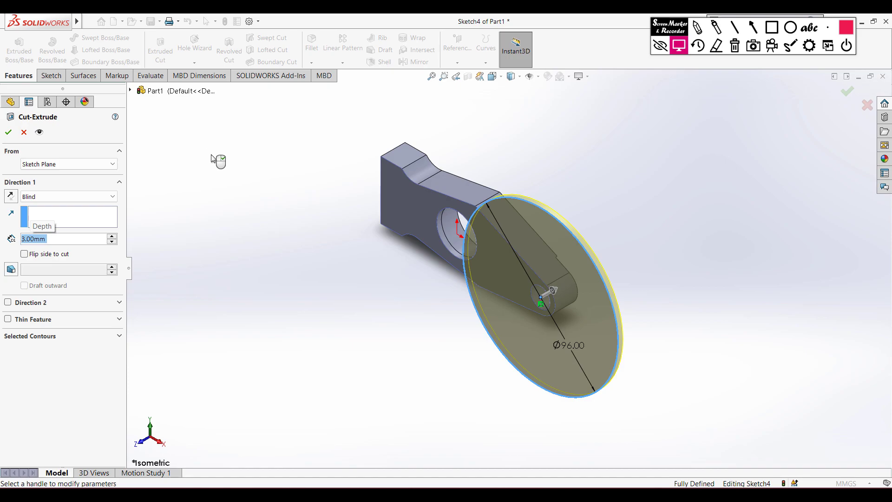
click(7, 134)
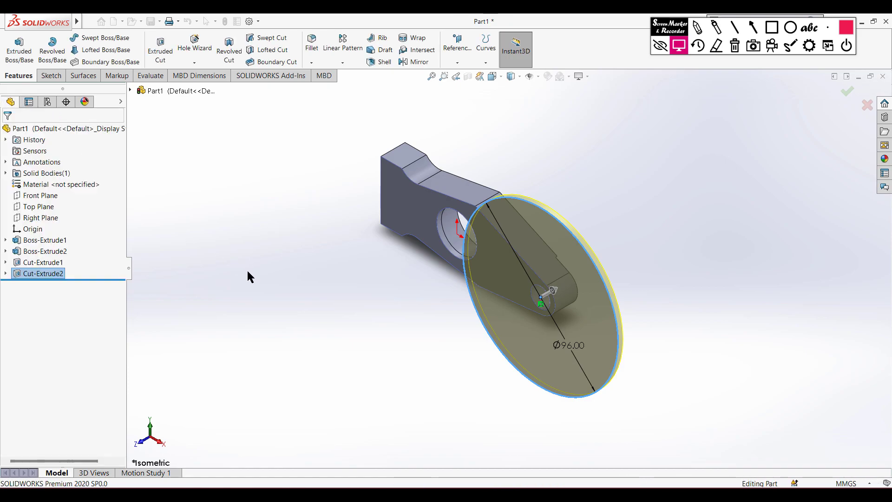
click(249, 270)
key(f)
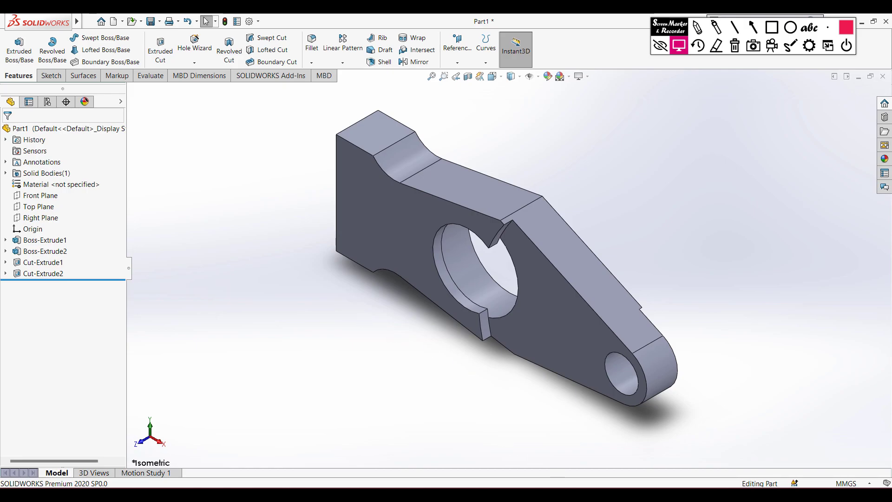
- Switch to the PDF drawing and examine the pocket around the small end hole in the isometric view
key(alt+Tab)
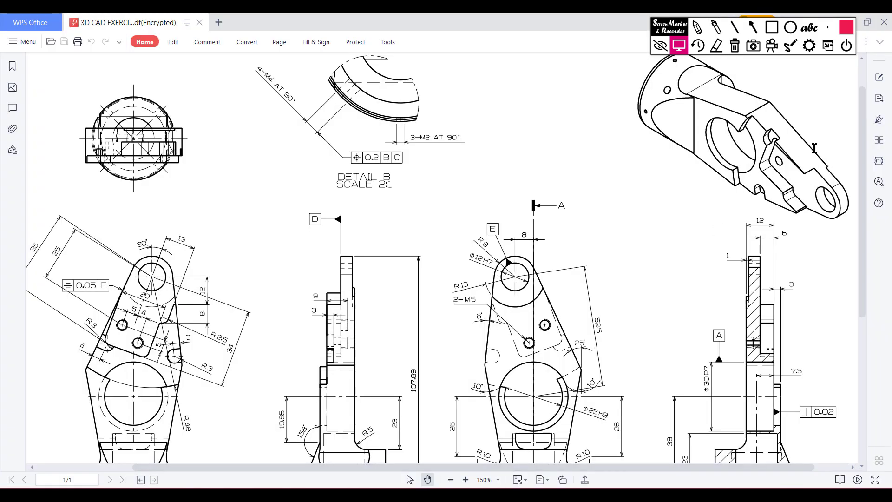
click(697, 28)
mouse_move(785, 101)
mouse_down()
mouse_move(717, 204)
mouse_move(776, 131)
mouse_up()
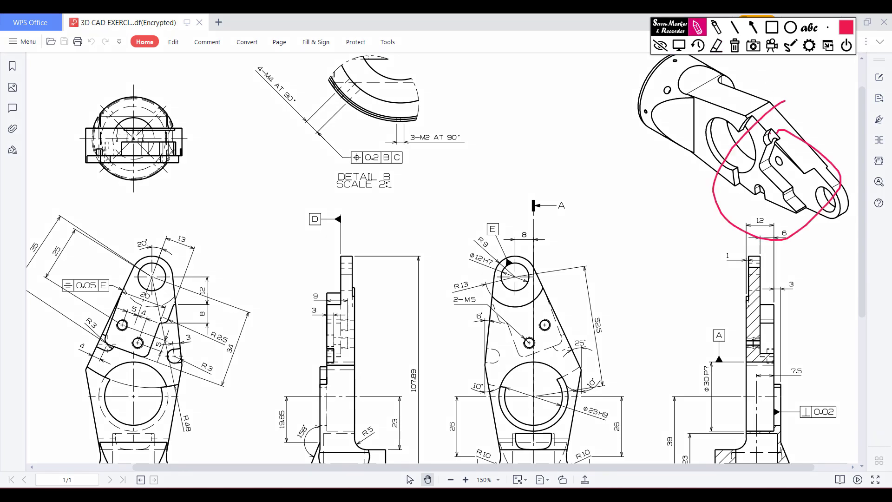
click(734, 45)
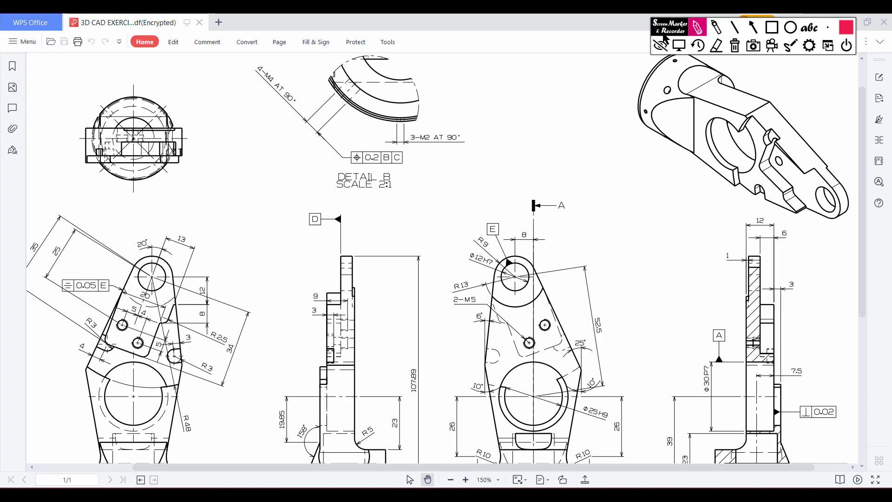
click(679, 45)
drag(645, 468, 549, 467)
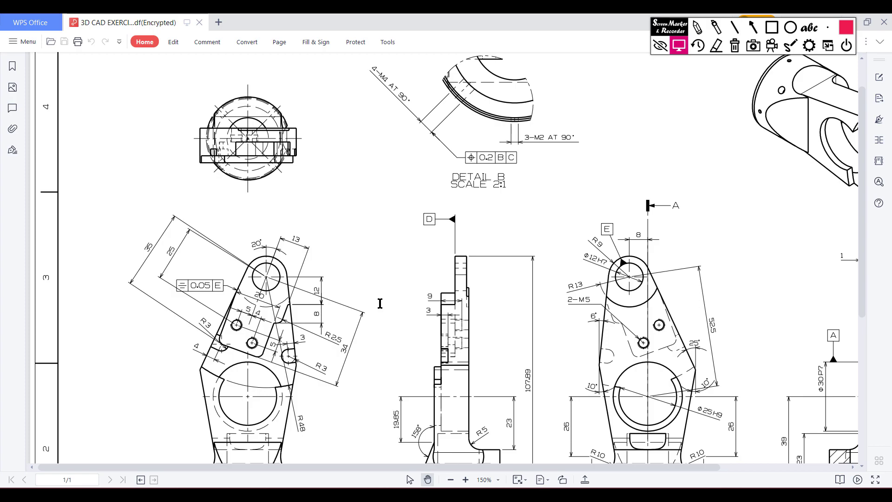
- Examine the pocket's tilted centreline through the small end hole, marking its angle and related offset dimensions on the drawing
click(697, 27)
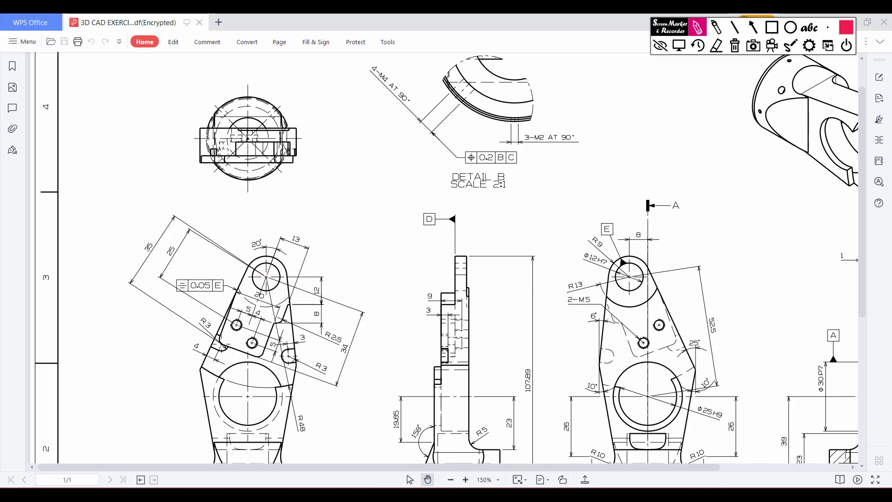
drag(267, 261, 266, 226)
mouse_move(258, 292)
mouse_down()
mouse_move(241, 343)
mouse_move(241, 335)
mouse_up()
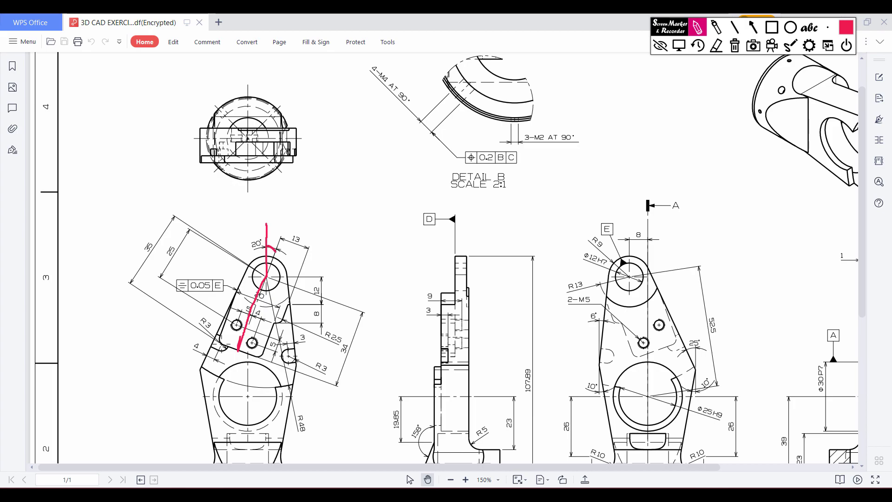
mouse_move(259, 236)
mouse_down()
mouse_move(250, 236)
mouse_move(258, 251)
mouse_move(254, 236)
mouse_up()
mouse_move(353, 341)
mouse_down()
mouse_move(338, 349)
mouse_move(349, 357)
mouse_move(355, 347)
mouse_up()
drag(251, 324, 269, 330)
click(735, 45)
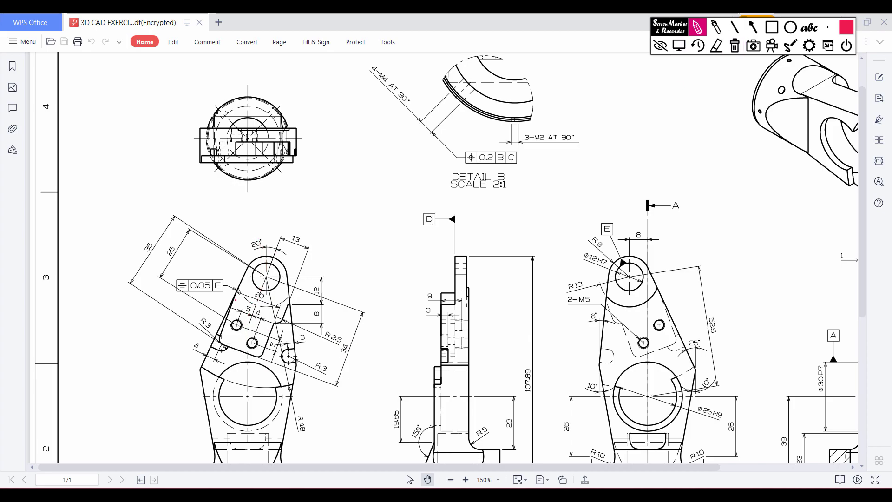
- Examine the pocket's width, side edges, notch offsets and corner radius on the drawing, and trace the complete pocket outline
mouse_move(234, 300)
mouse_down()
mouse_move(275, 316)
mouse_move(253, 298)
mouse_move(267, 291)
mouse_up()
mouse_move(251, 324)
mouse_down()
mouse_move(280, 331)
mouse_move(222, 329)
mouse_up()
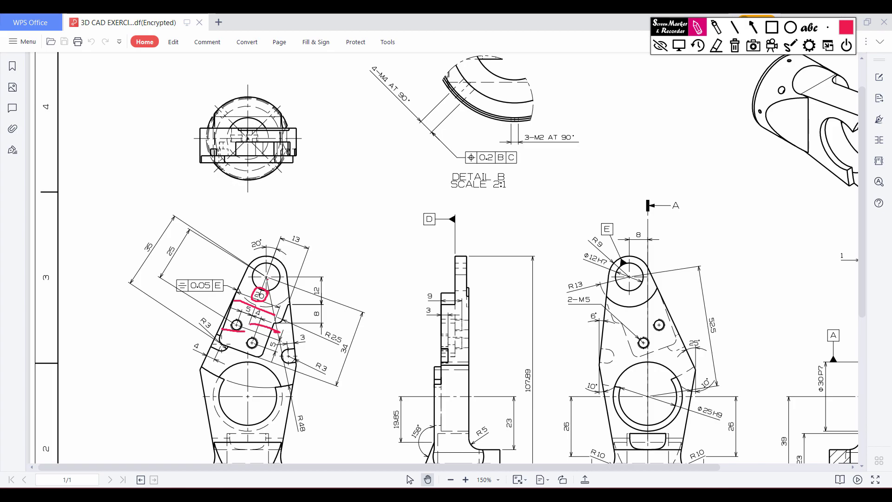
mouse_move(256, 306)
mouse_down()
mouse_move(239, 352)
mouse_move(228, 313)
mouse_move(248, 258)
mouse_up()
drag(262, 357, 294, 269)
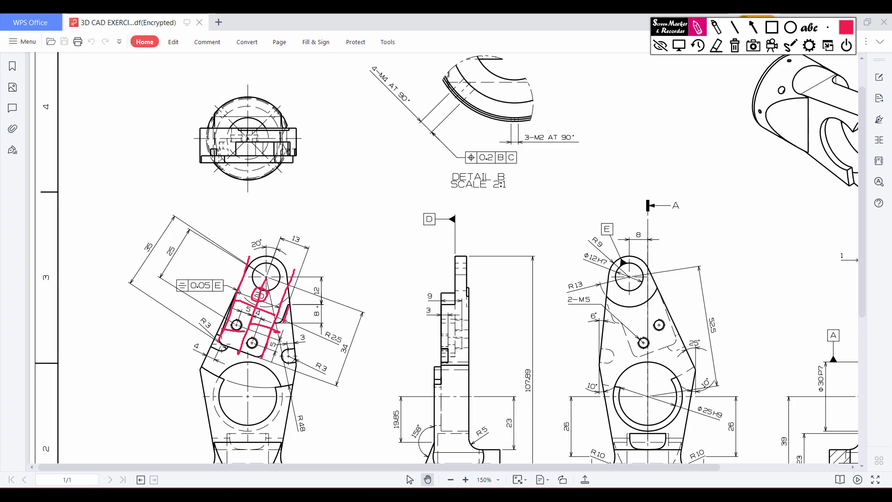
mouse_move(318, 306)
mouse_down()
mouse_move(318, 324)
mouse_move(309, 289)
mouse_move(325, 297)
mouse_move(314, 286)
mouse_up()
drag(277, 325, 288, 314)
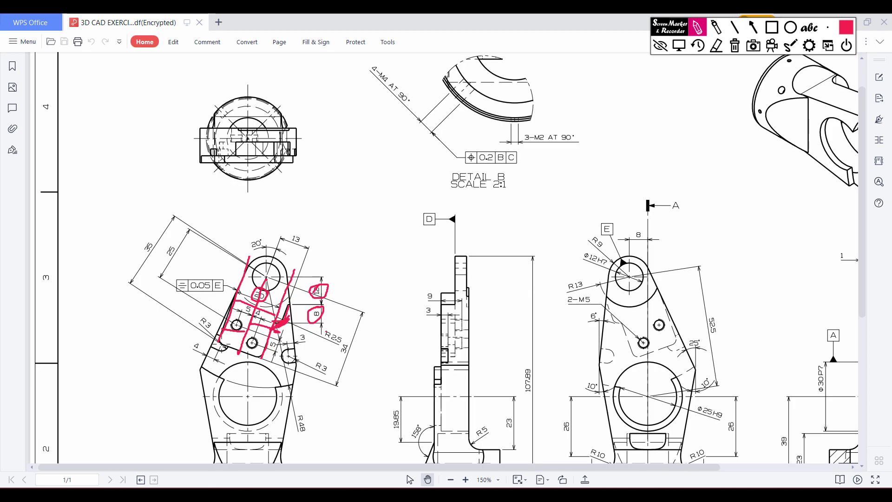
mouse_move(339, 326)
mouse_down()
mouse_move(318, 339)
mouse_move(341, 342)
mouse_move(342, 329)
mouse_up()
click(734, 46)
mouse_move(291, 306)
mouse_down()
mouse_move(282, 262)
mouse_move(265, 257)
mouse_move(235, 285)
mouse_move(223, 340)
mouse_move(253, 353)
mouse_move(290, 307)
mouse_up()
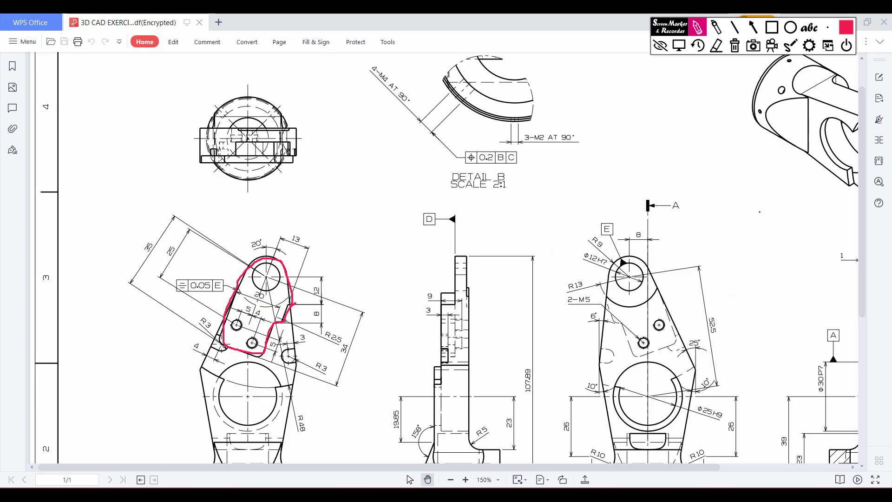
click(734, 46)
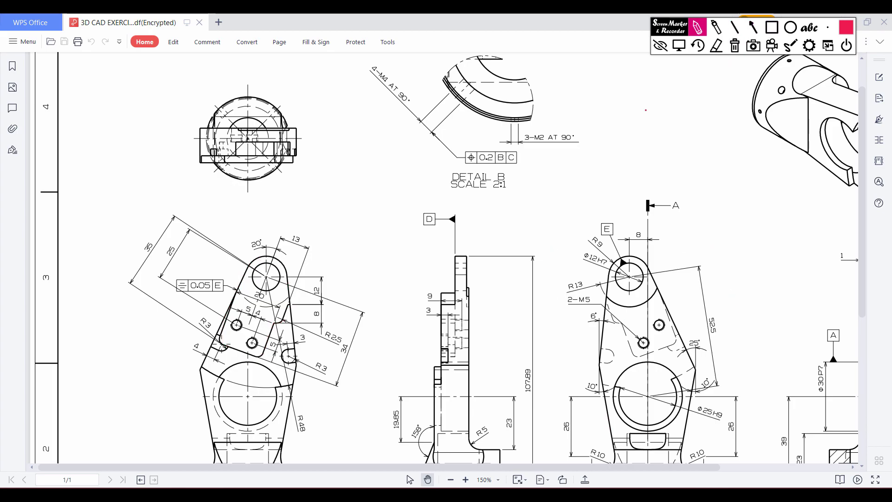
- Examine the pocket's depth in the drawing's section view, marking the dimension, and return to SOLIDWORKS
click(679, 45)
drag(618, 466, 759, 467)
click(698, 27)
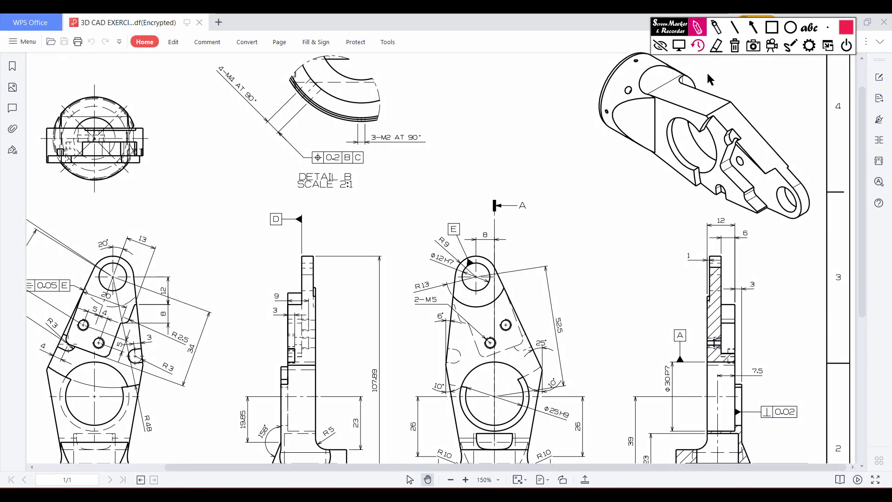
mouse_move(755, 225)
mouse_down()
mouse_move(734, 242)
mouse_move(757, 226)
mouse_up()
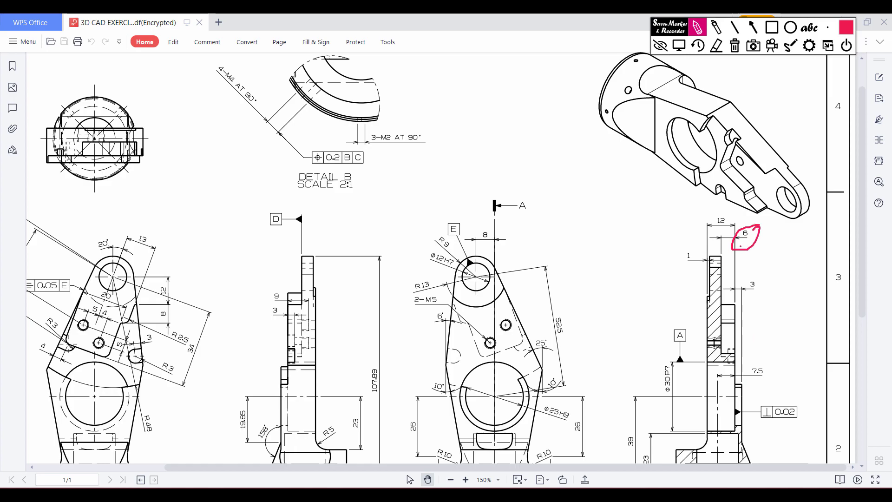
click(678, 45)
scroll(643, 468, left, 3)
scroll(541, 484, left, 3)
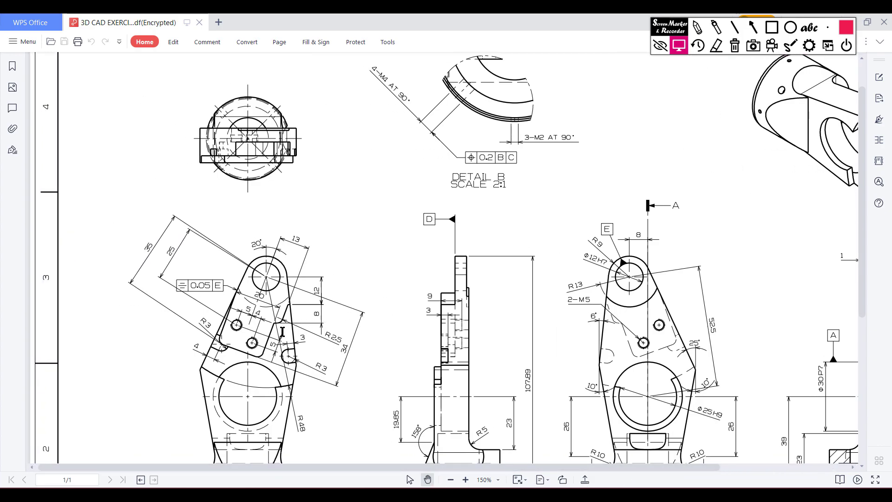
key(alt+Tab)
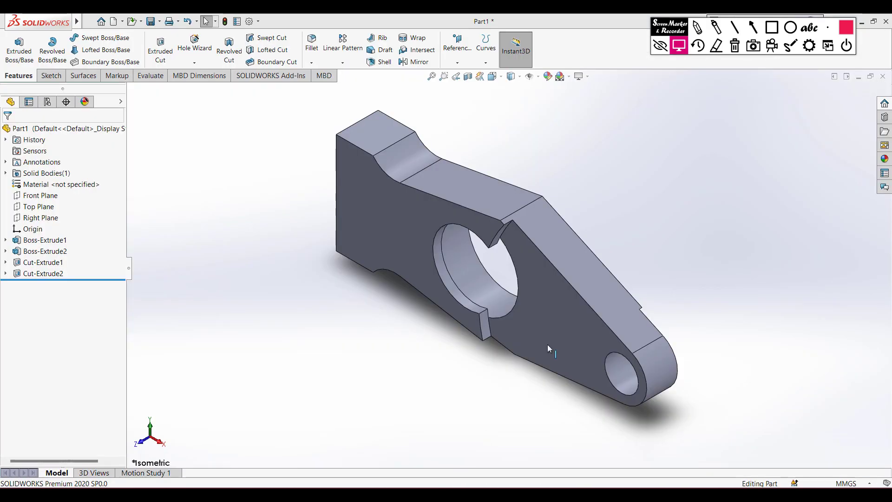
right_click(573, 330)
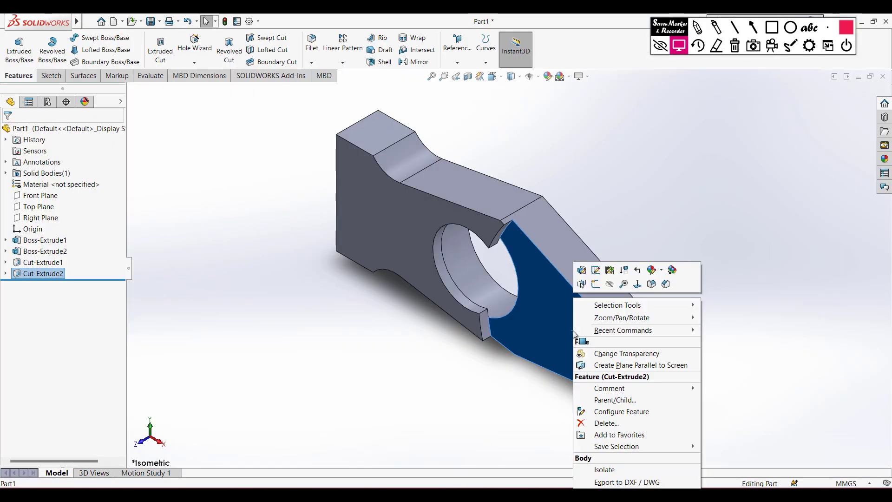
click(592, 282)
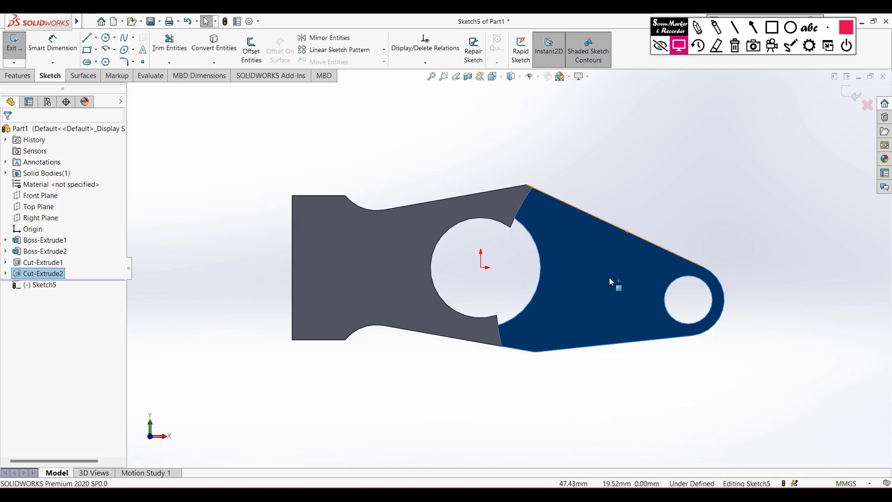
click(705, 365)
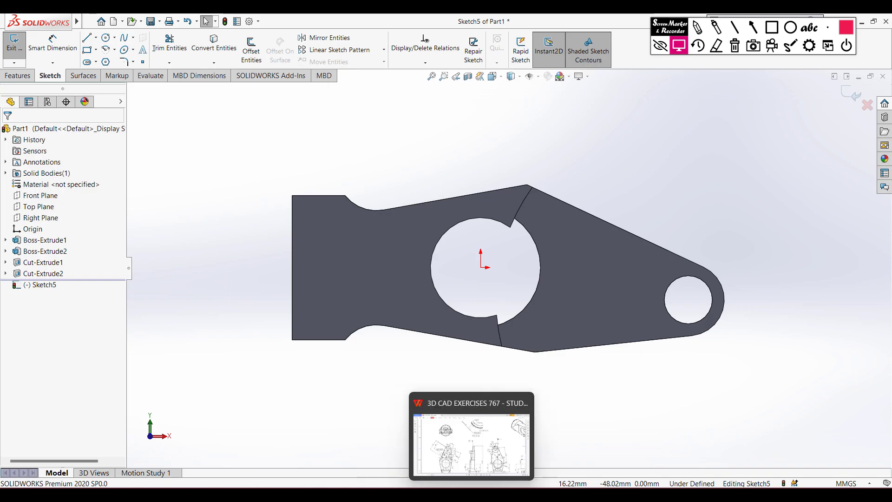
click(458, 442)
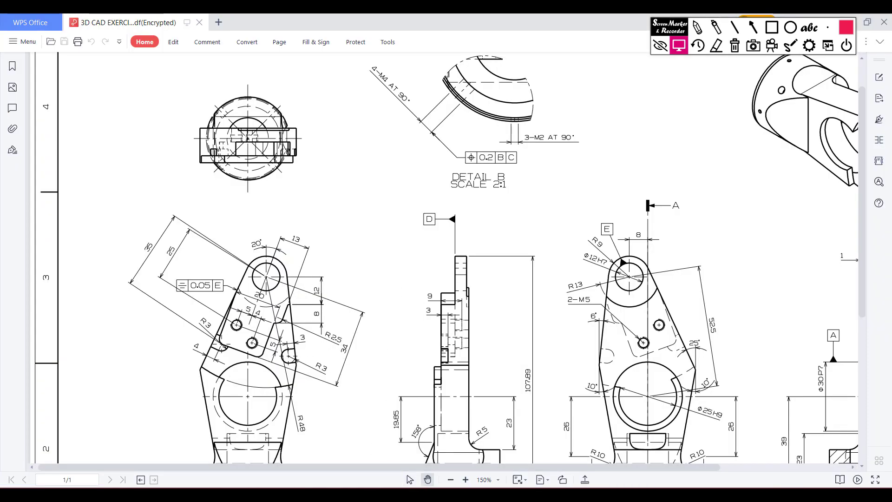
key(alt+Tab)
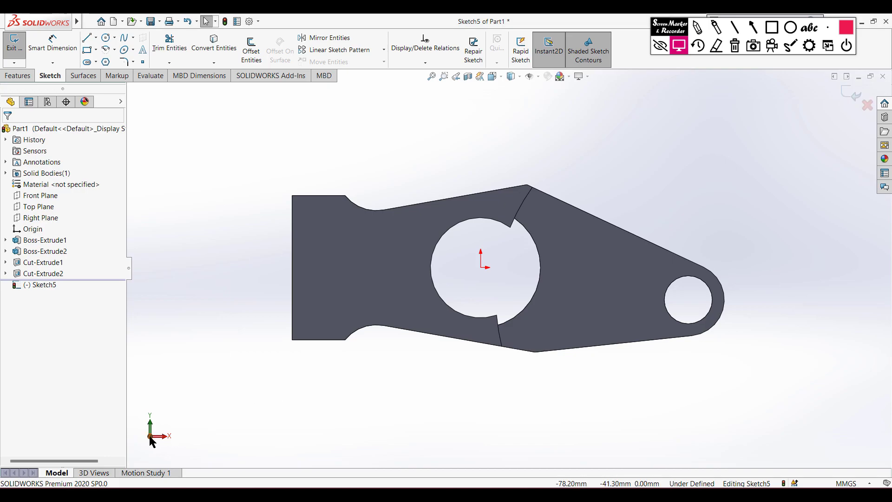
click(151, 437)
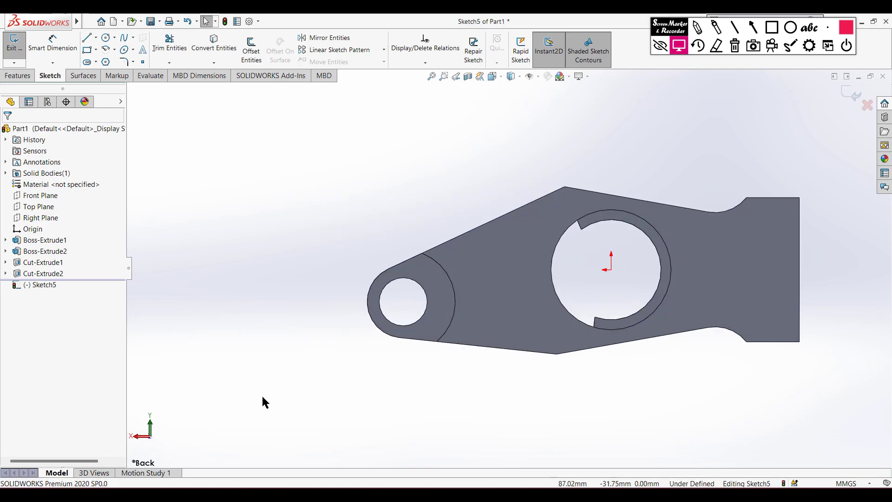
key(ctrl+7)
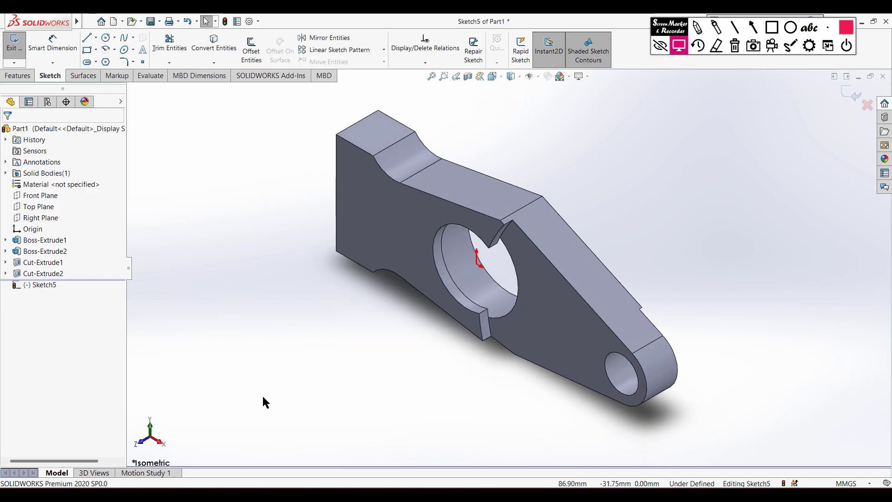
key(ctrl+8)
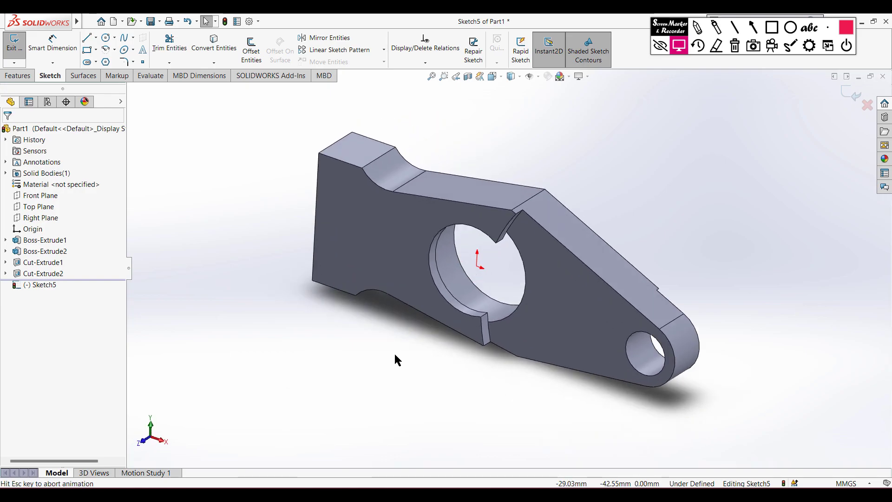
click(149, 436)
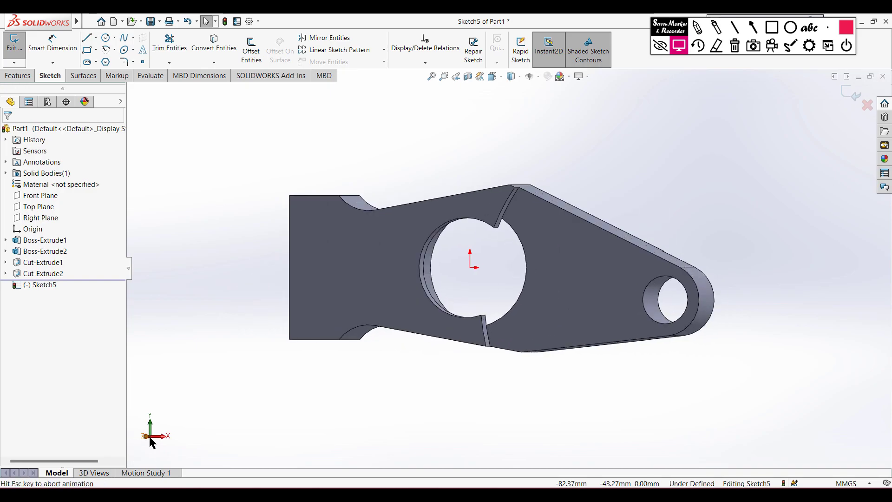
click(149, 436)
click(150, 427)
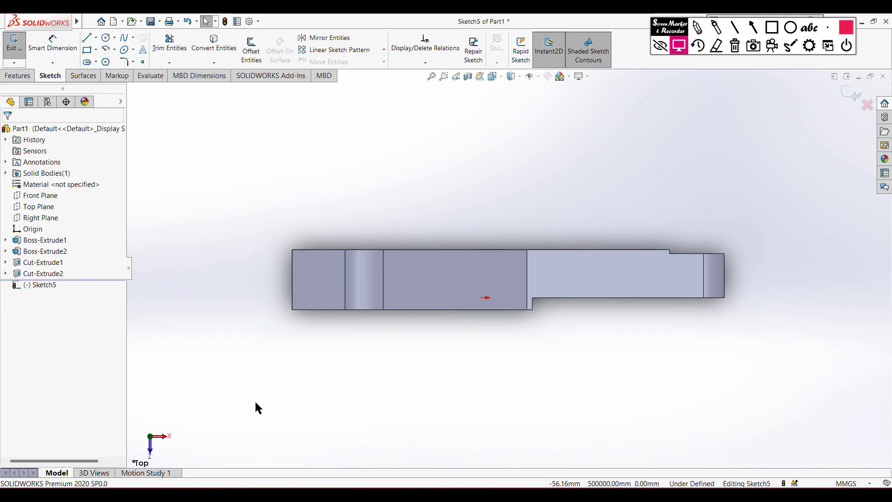
key(ctrl+7)
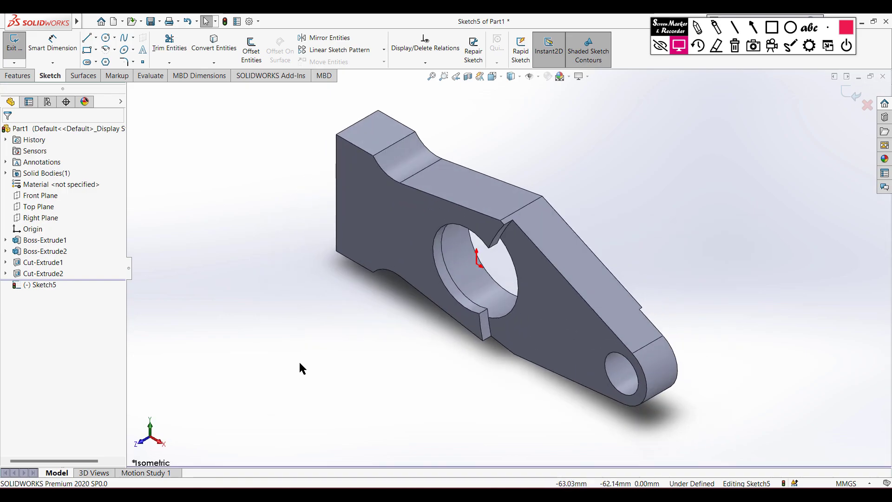
click(13, 49)
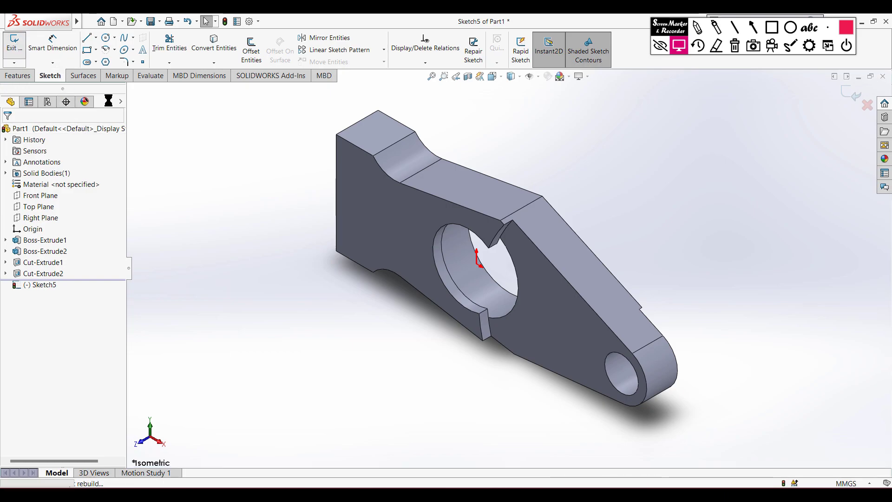
- Start a sketch on the recessed front face around the small end hole, checking the pocket against the PDF drawing
click(139, 441)
click(151, 436)
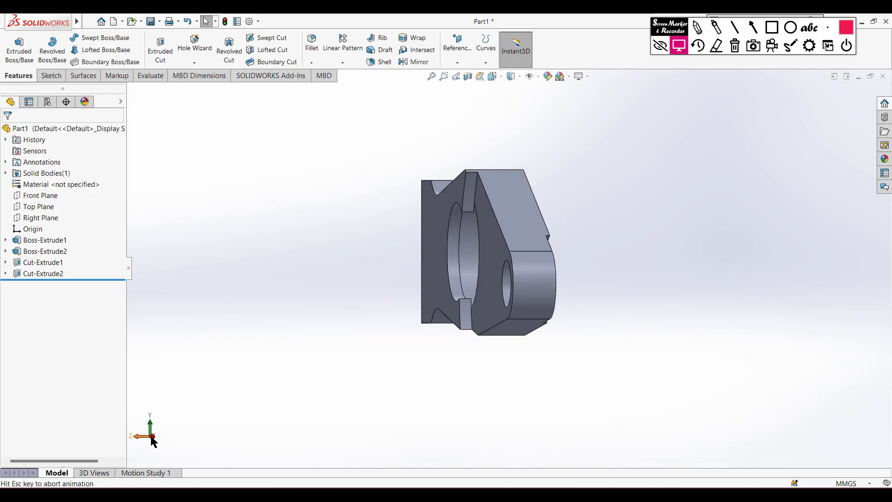
click(150, 436)
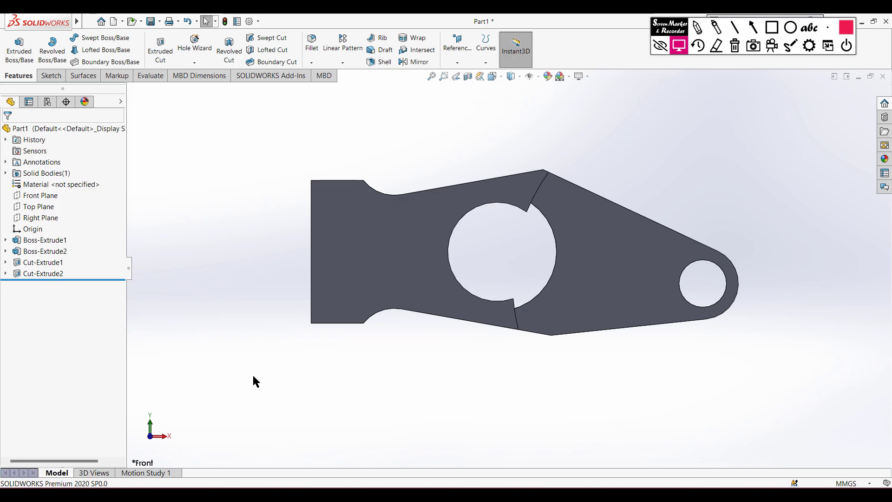
key(ctrl+7)
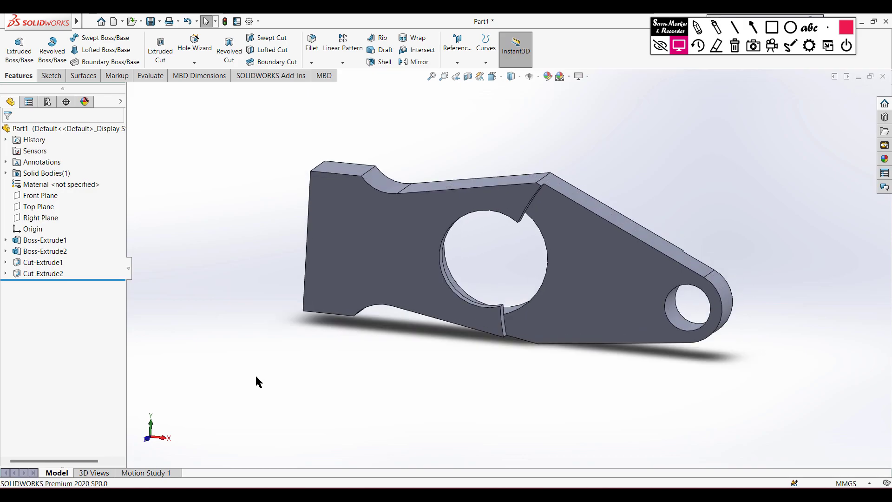
click(573, 322)
right_click(573, 322)
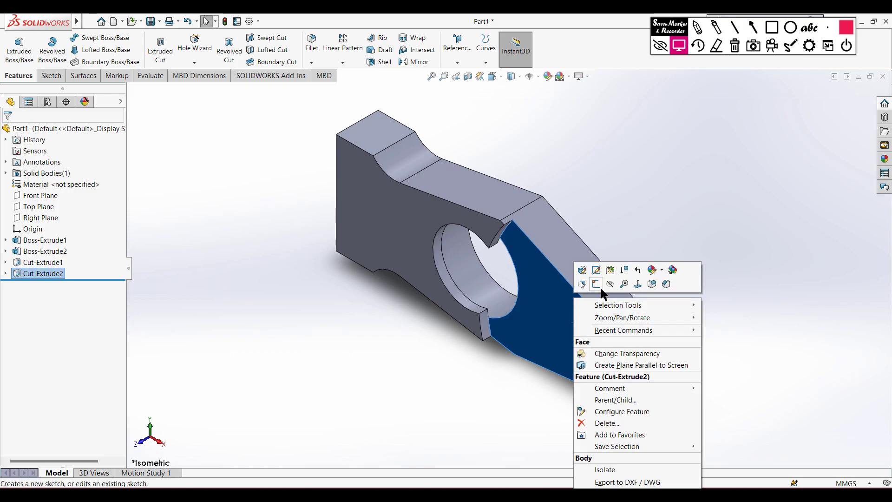
click(600, 286)
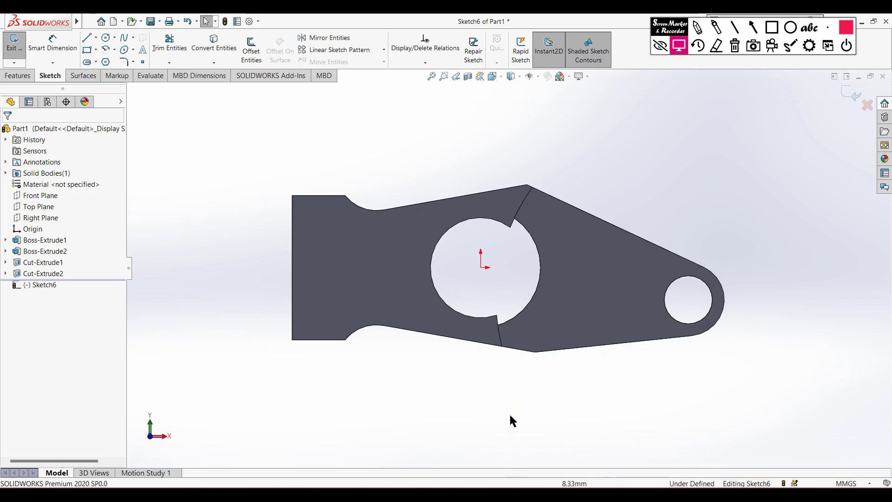
click(504, 493)
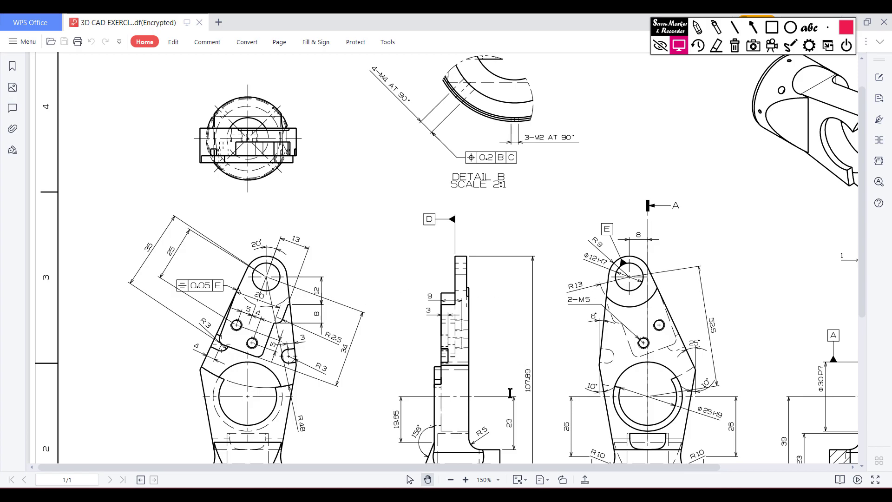
click(516, 493)
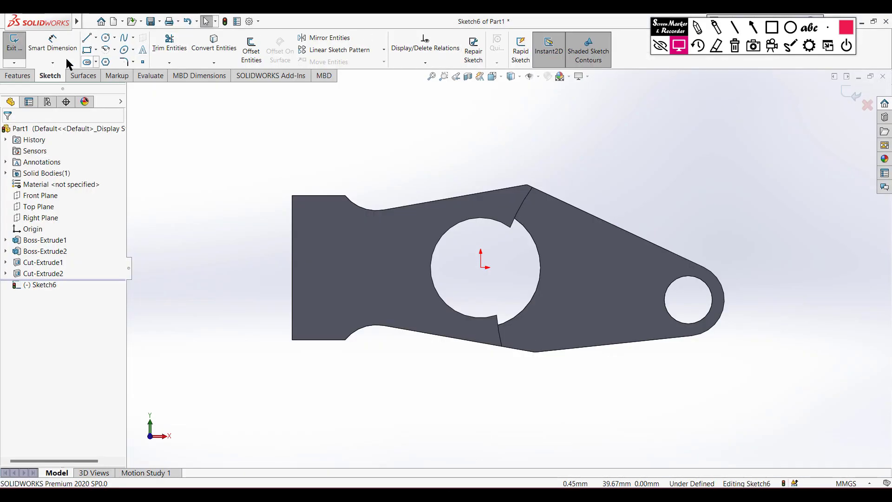
- Draw a horizontal centerline about 16.6 mm long from the small hole's center outward past the part's rounded end
click(96, 39)
click(104, 59)
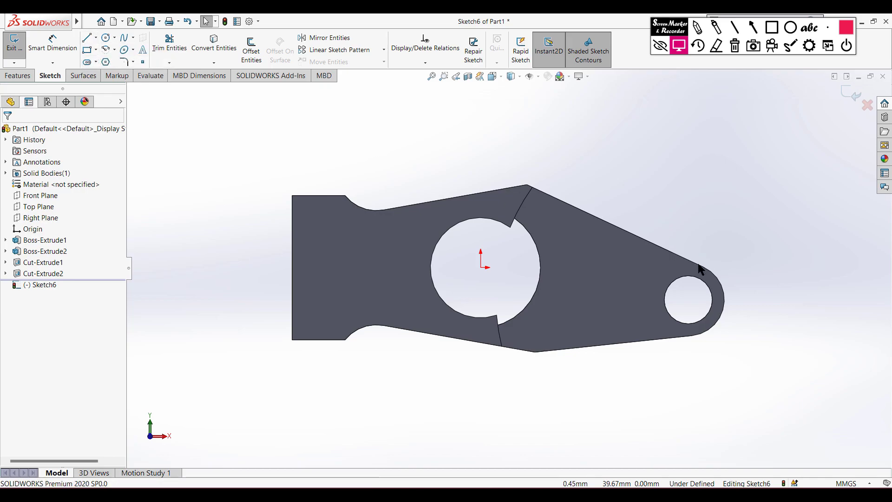
scroll(724, 301, down, 2)
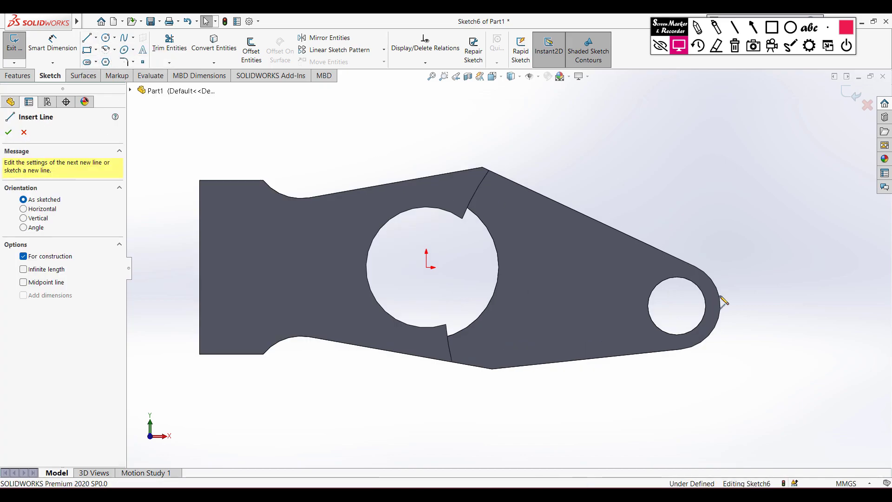
click(676, 305)
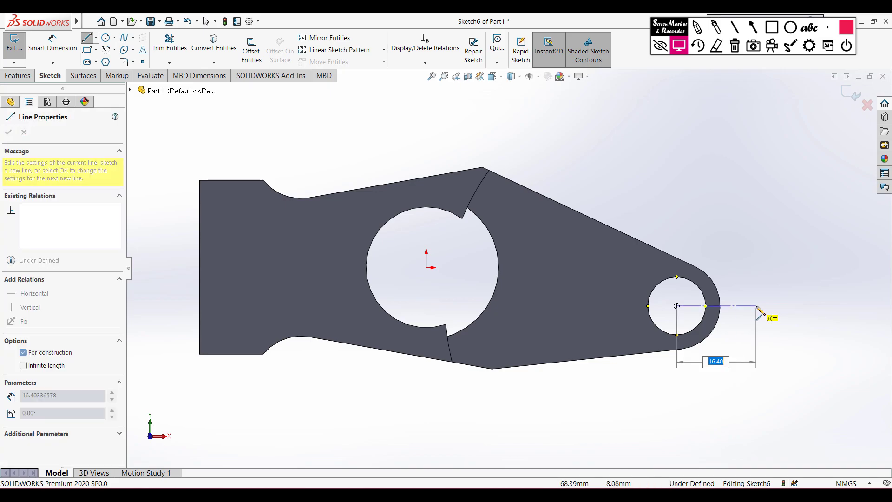
click(757, 306)
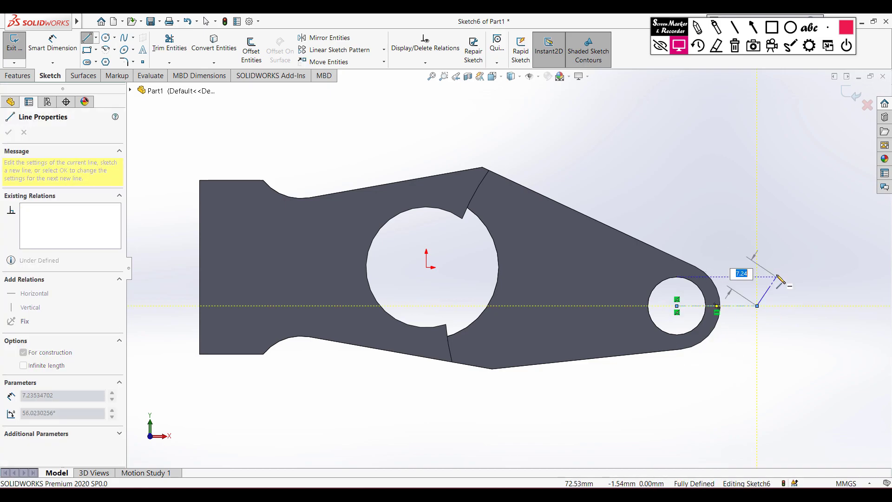
key(Escape)
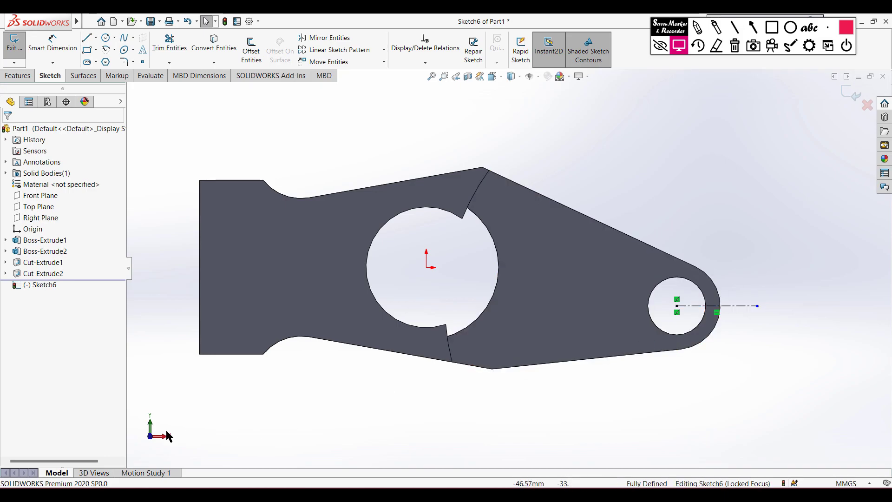
- Using the reference drawing, sketch an angled centerline about 29 mm long from the small hole's center toward the large bore
click(150, 437)
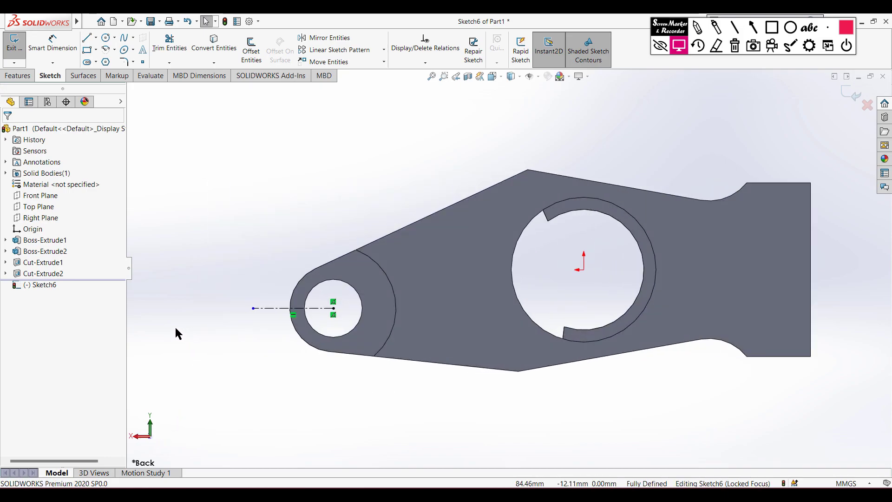
key(ctrl+8)
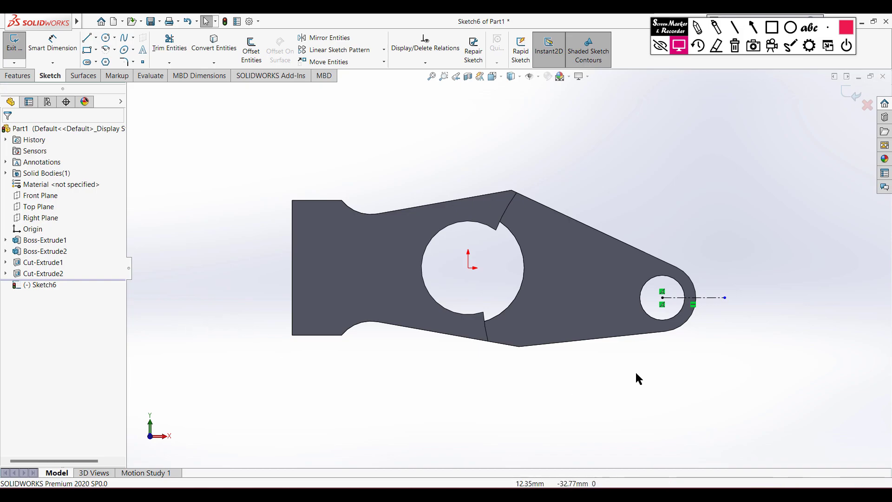
scroll(677, 295, down, 4)
scroll(647, 285, up, 2)
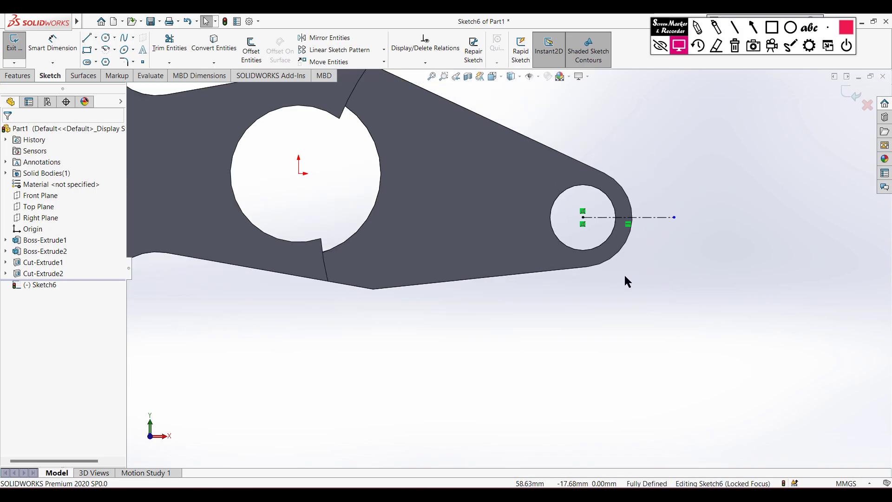
ctrl+middle_drag(647, 284, 679, 355)
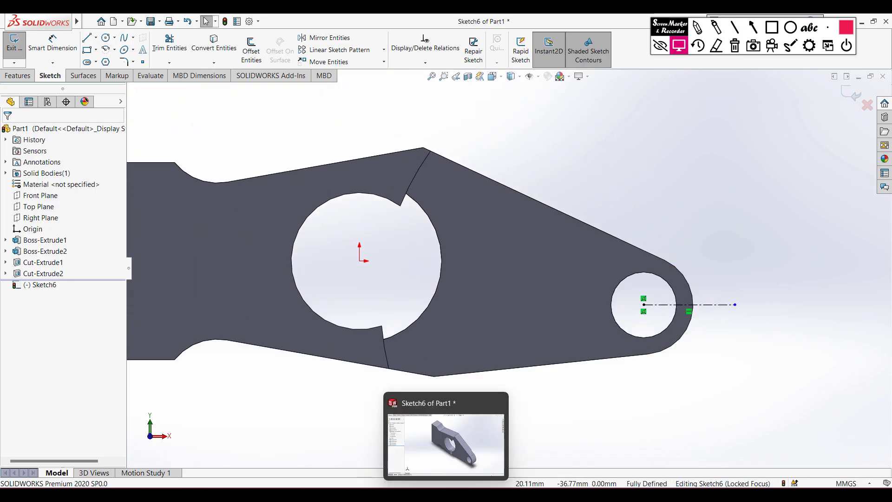
key(alt+Tab)
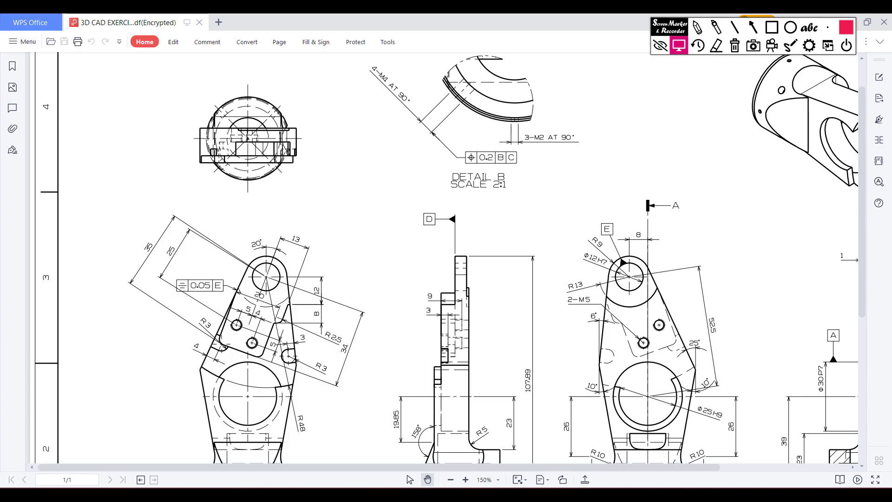
key(alt+Tab)
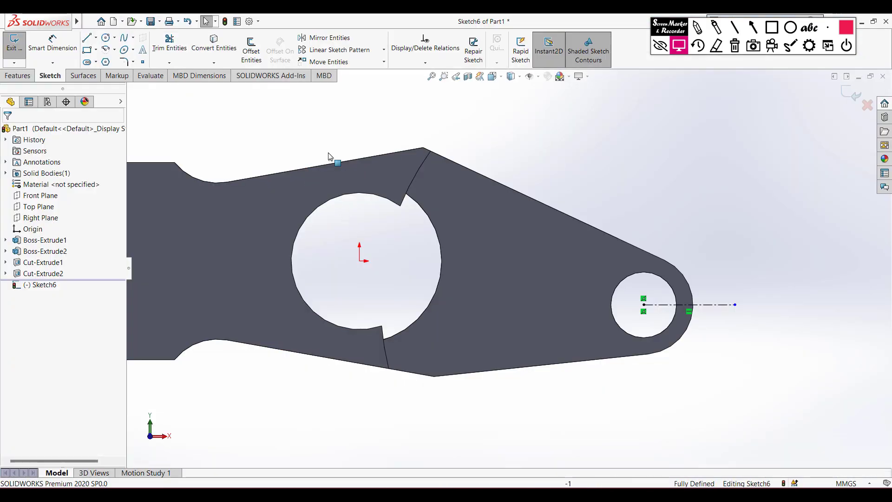
click(96, 37)
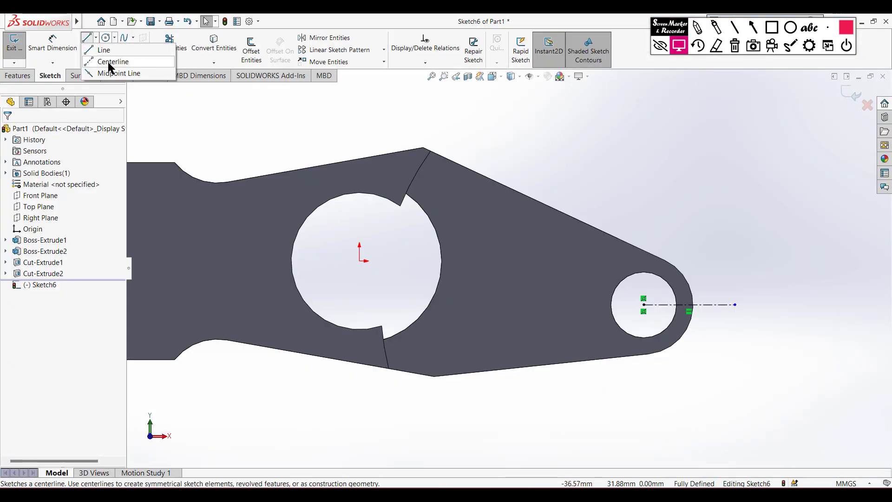
click(109, 63)
click(643, 304)
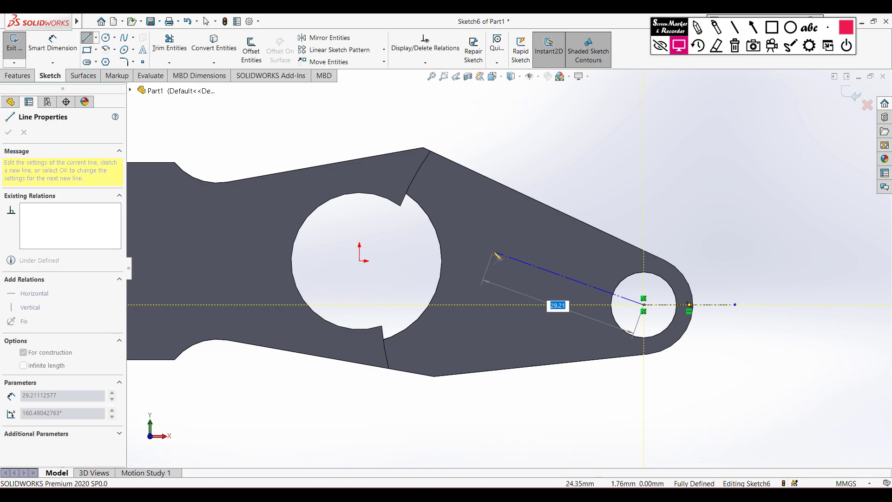
click(493, 251)
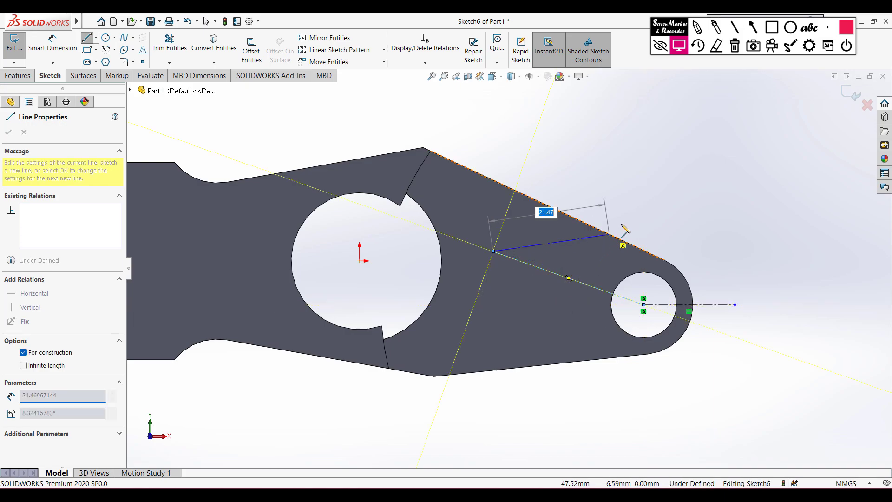
key(Escape)
- Dimension the angled centerline's length as 34 mm, following the reference drawing
right_drag(702, 226, 707, 173)
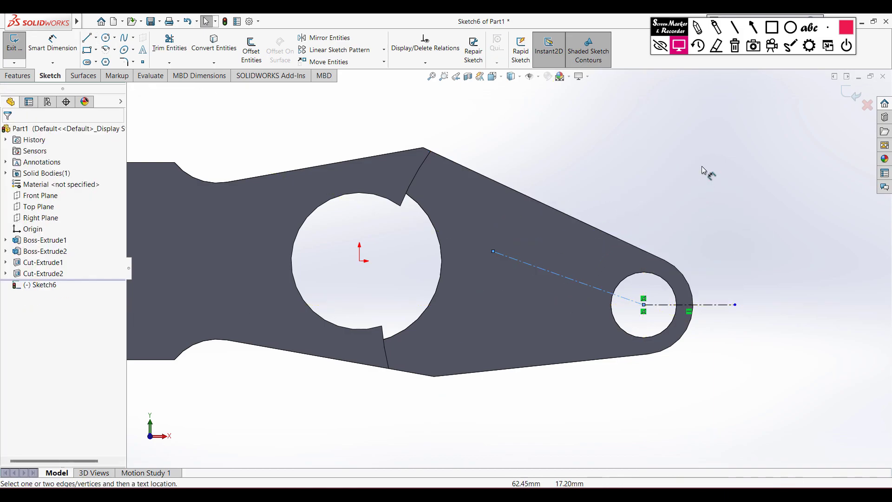
key(alt+Tab)
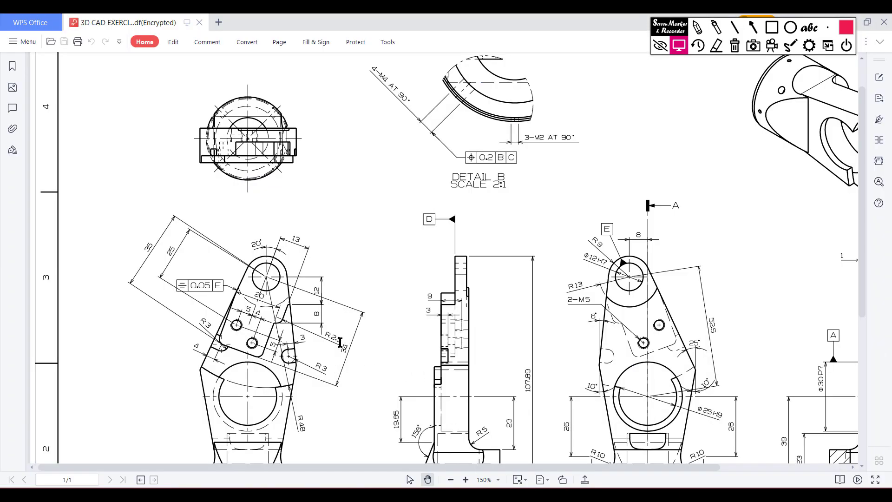
key(alt+Tab)
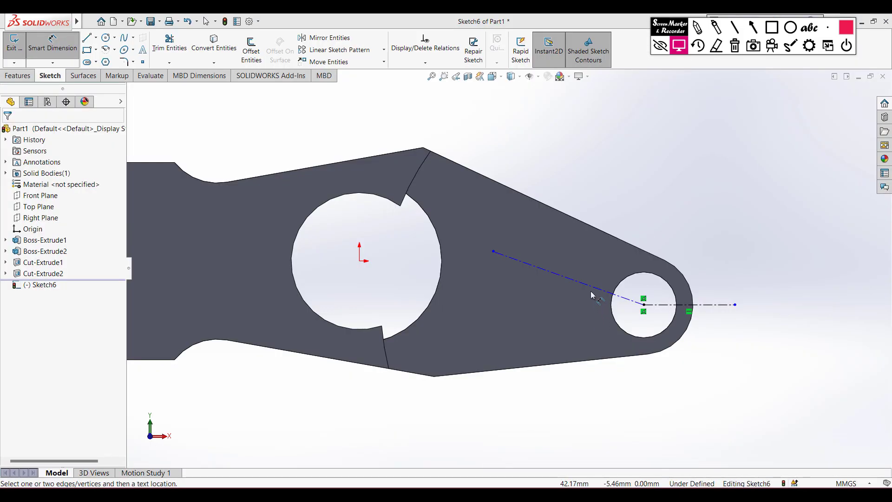
click(578, 317)
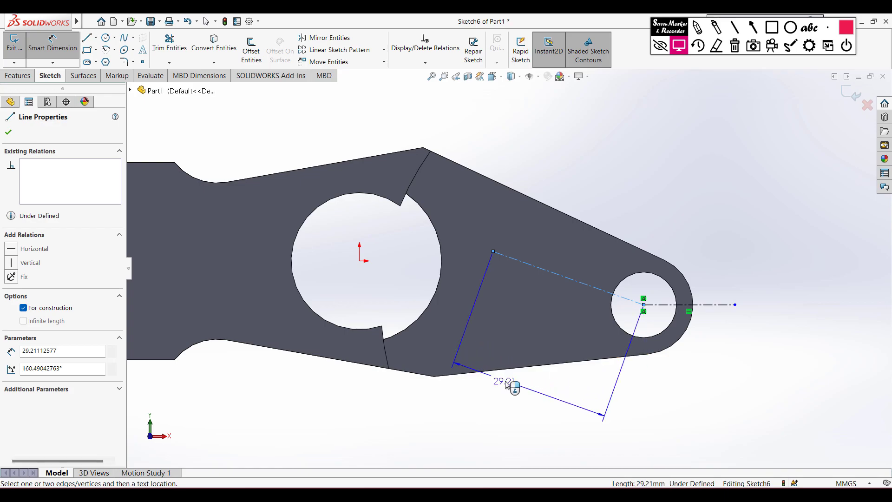
click(506, 384)
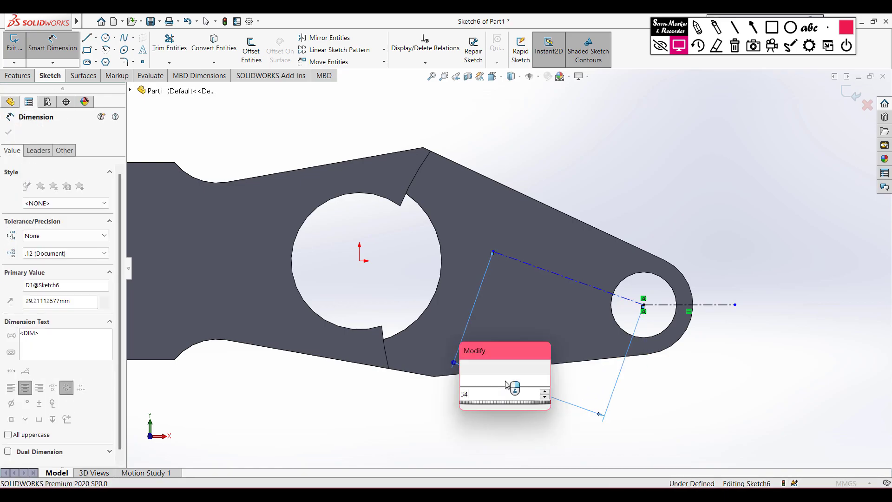
key(Return)
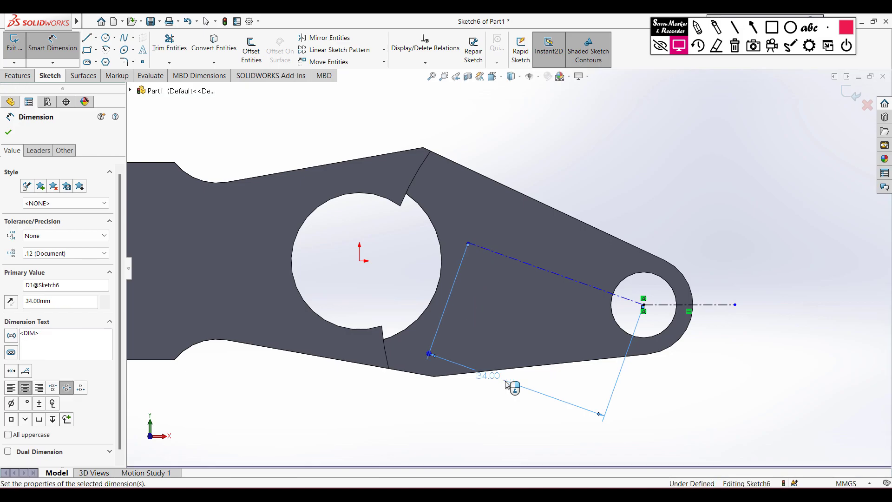
- Dimension the angle between the horizontal centerline and the angled centerline as 20 degrees
click(667, 305)
click(671, 305)
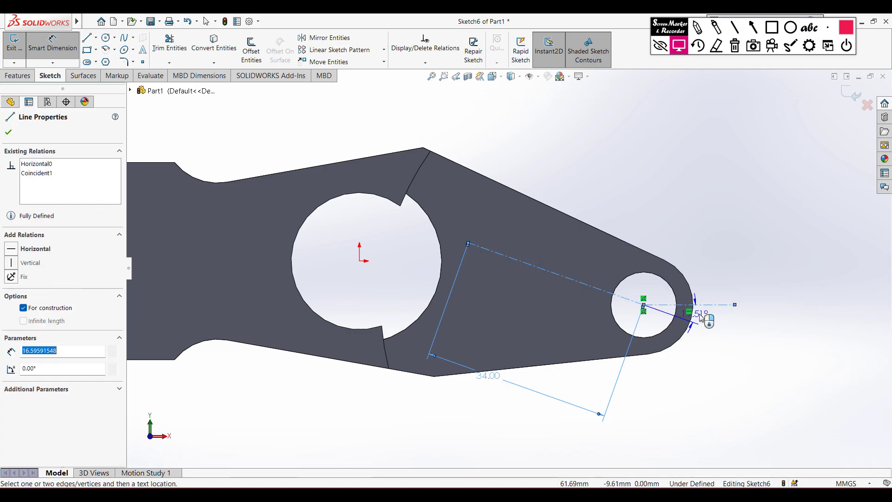
click(718, 323)
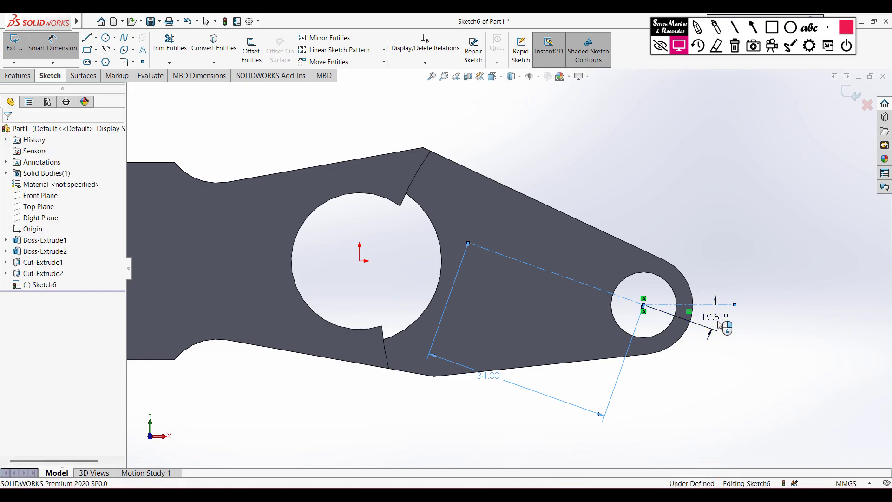
key(Return)
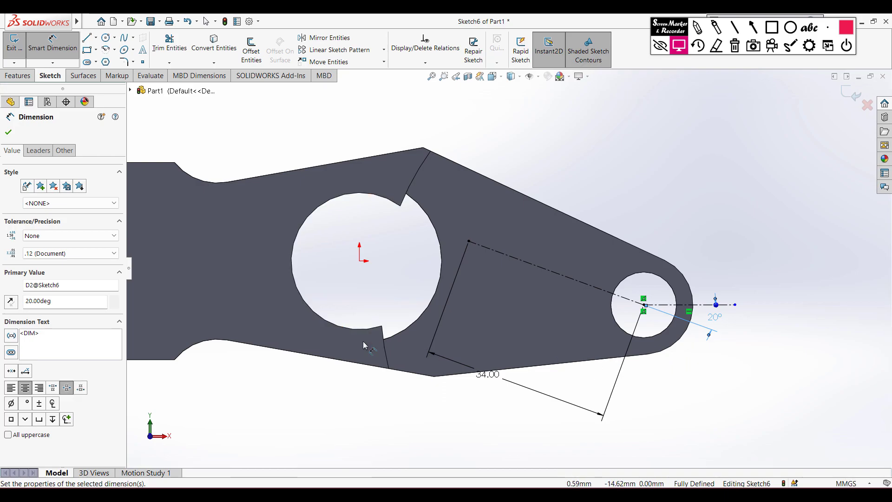
click(9, 132)
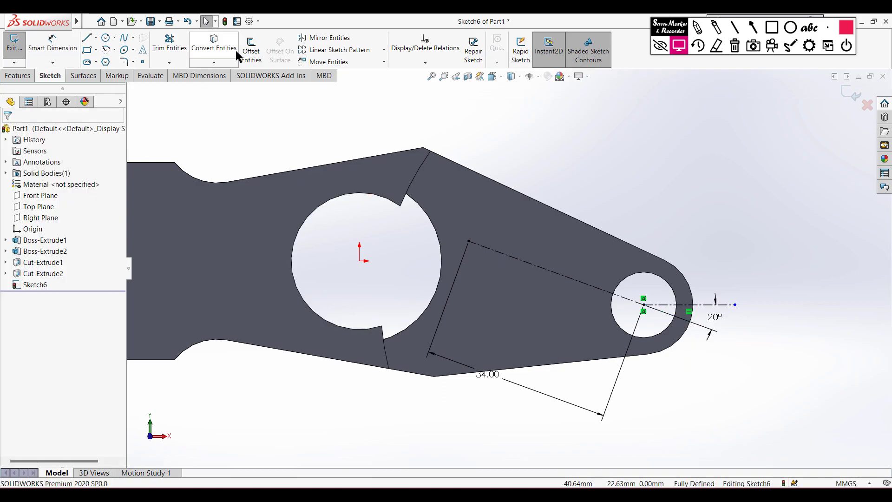
- Offset the 34 mm angled centerline by 10 mm in both directions, with dimensions added
click(260, 60)
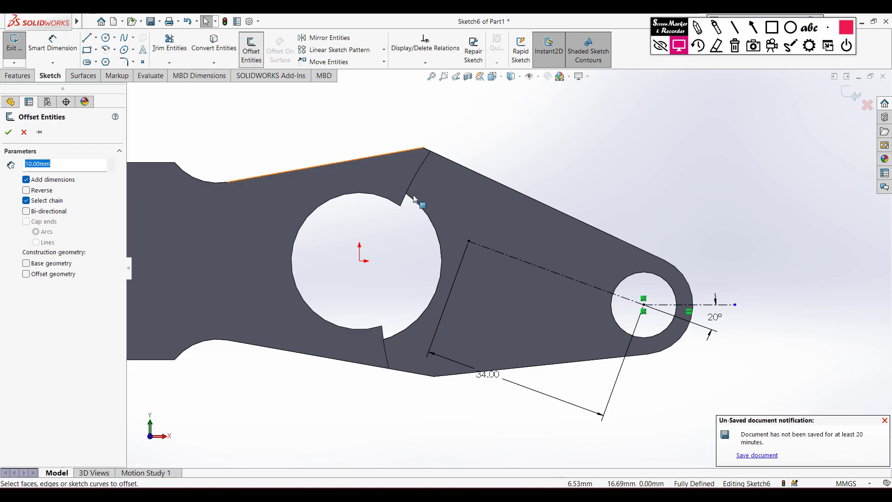
click(526, 266)
click(26, 211)
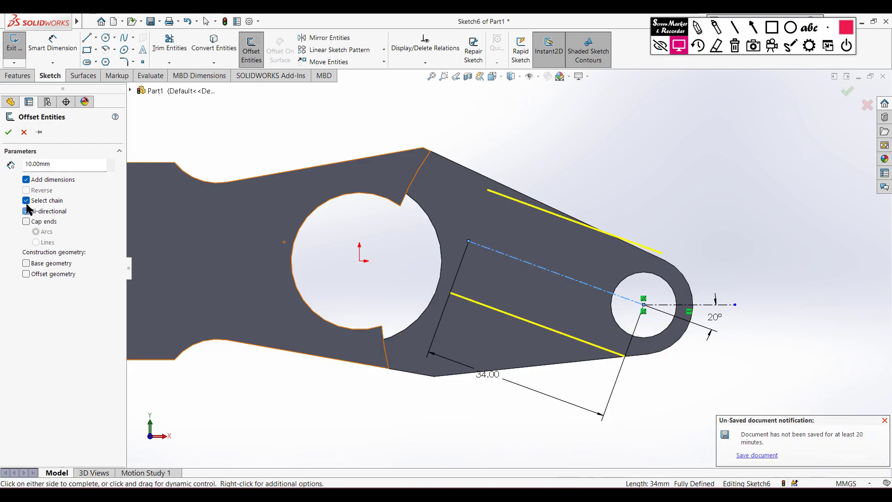
click(8, 132)
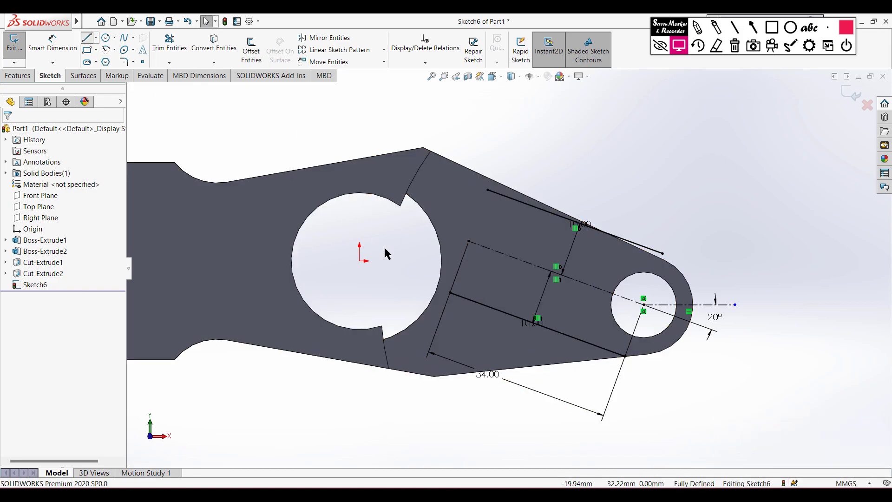
- Draw an 8 mm line between the lower offset line and the part's lower sloped edge, ending on that edge
click(548, 346)
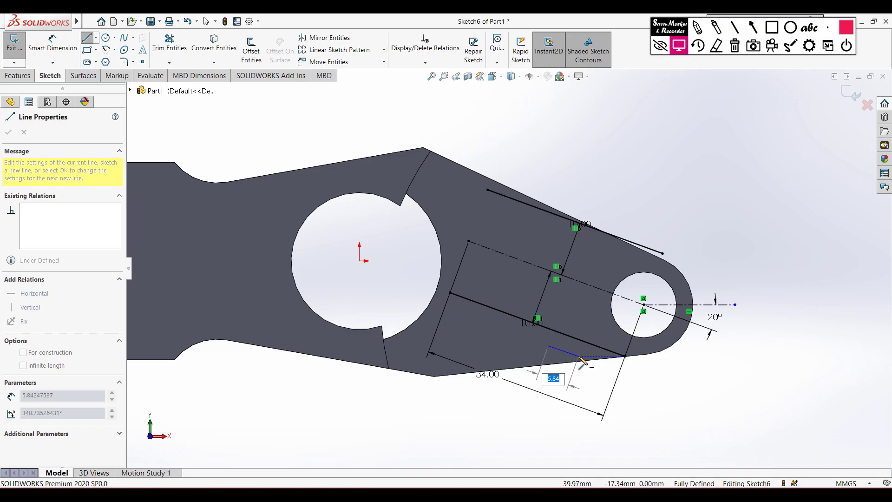
key(Return)
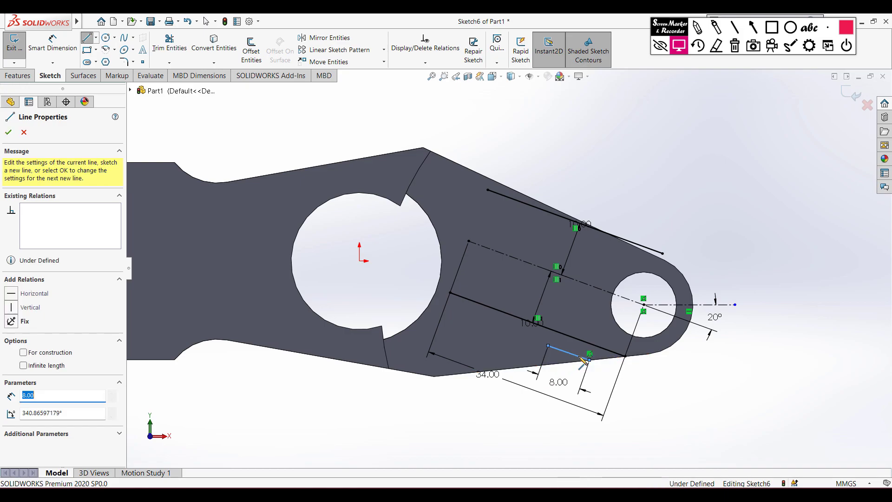
key(Escape)
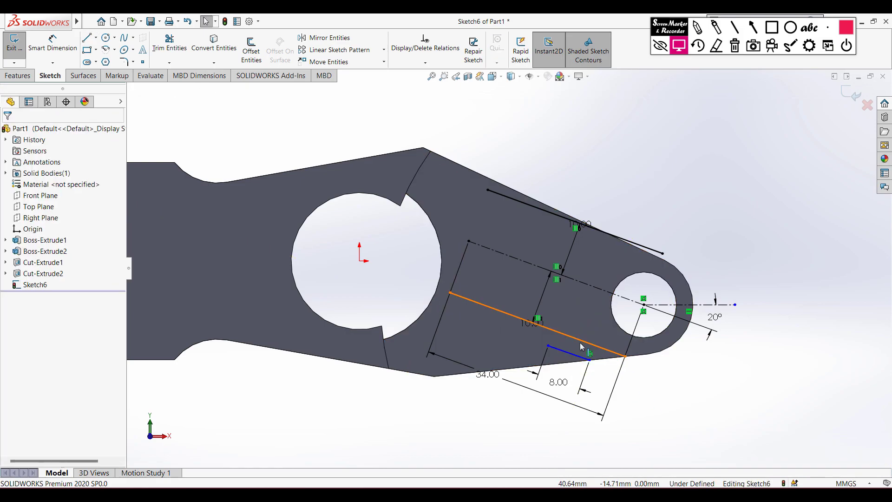
- Add a Parallel relation between the lower offset line and the 8 mm line
click(581, 342)
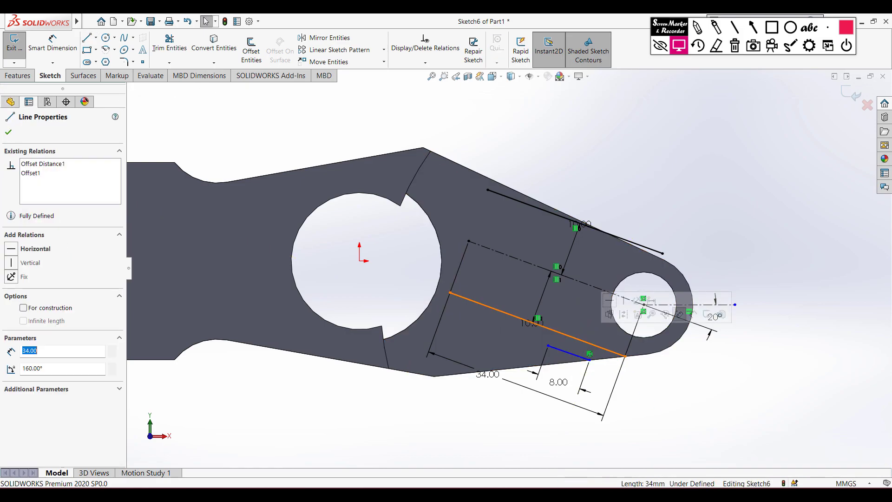
ctrl+click(569, 356)
click(30, 353)
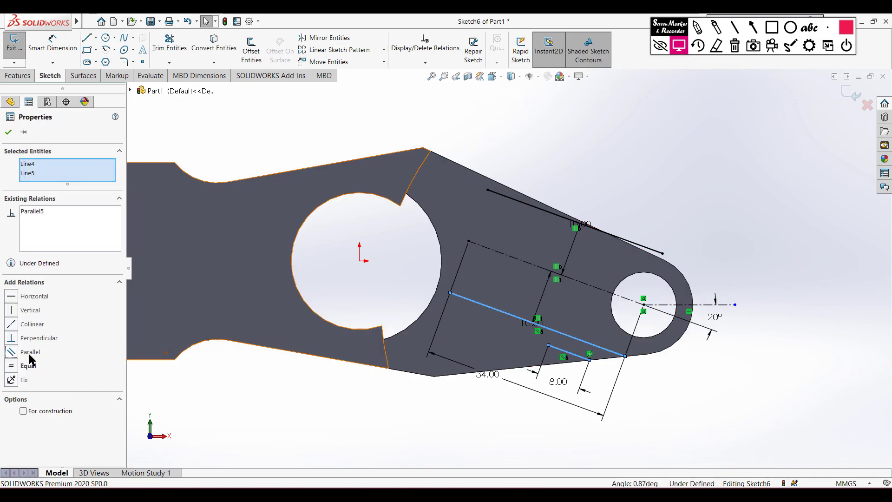
click(9, 132)
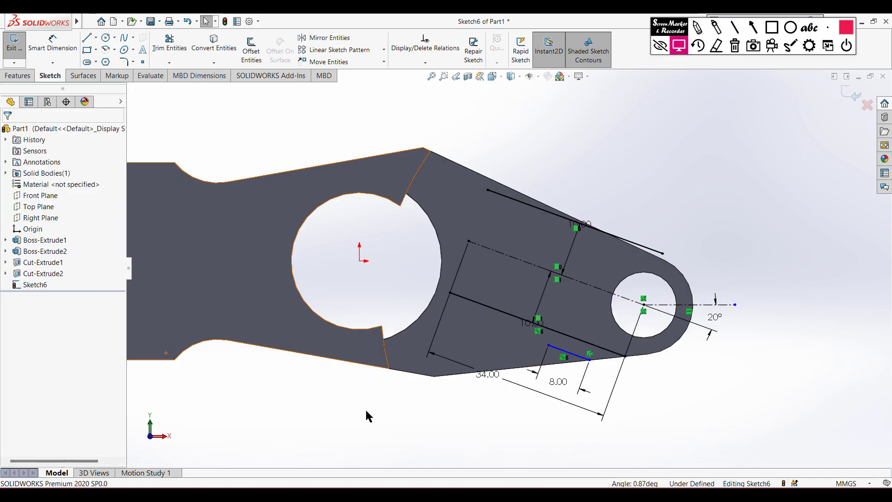
key(alt+Tab)
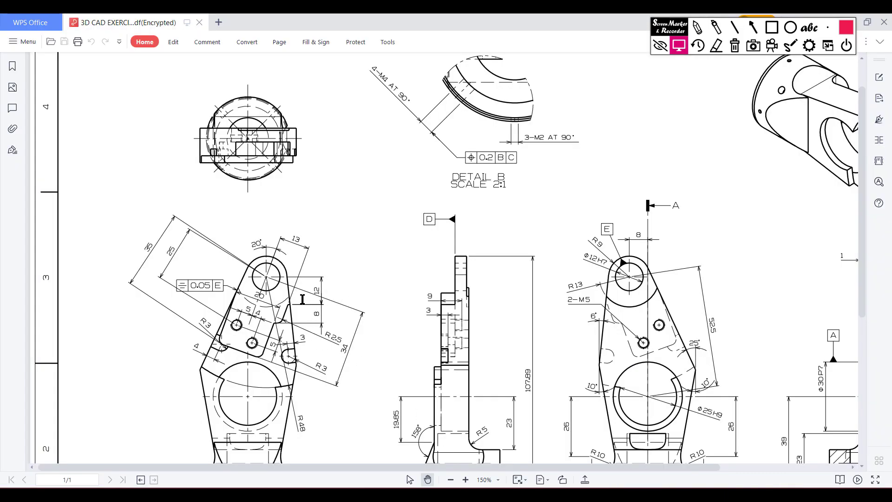
key(alt+Tab)
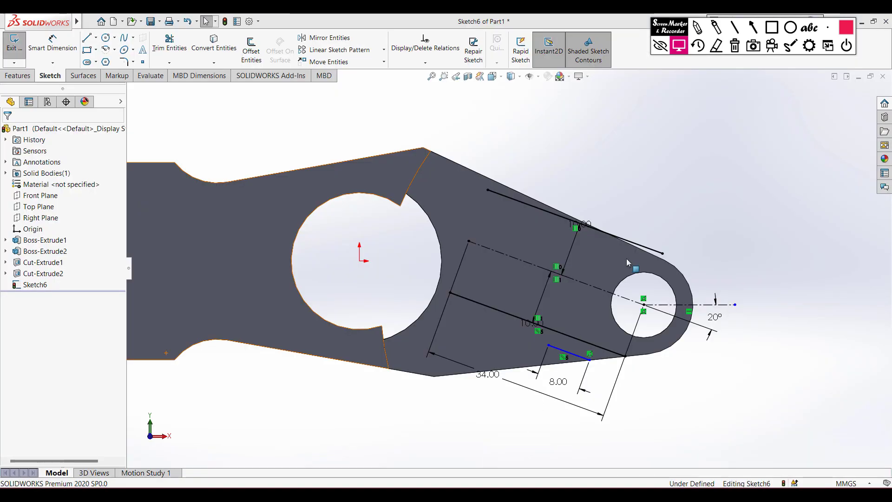
right_drag(739, 369, 740, 344)
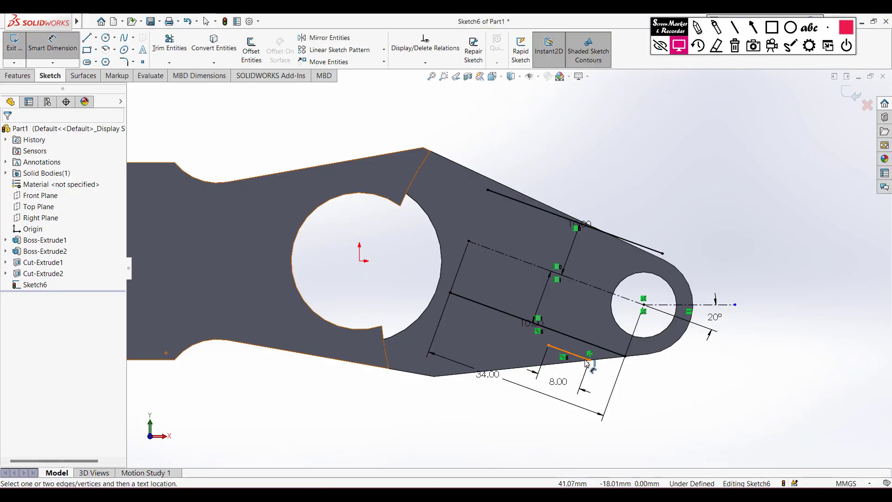
click(589, 360)
click(643, 304)
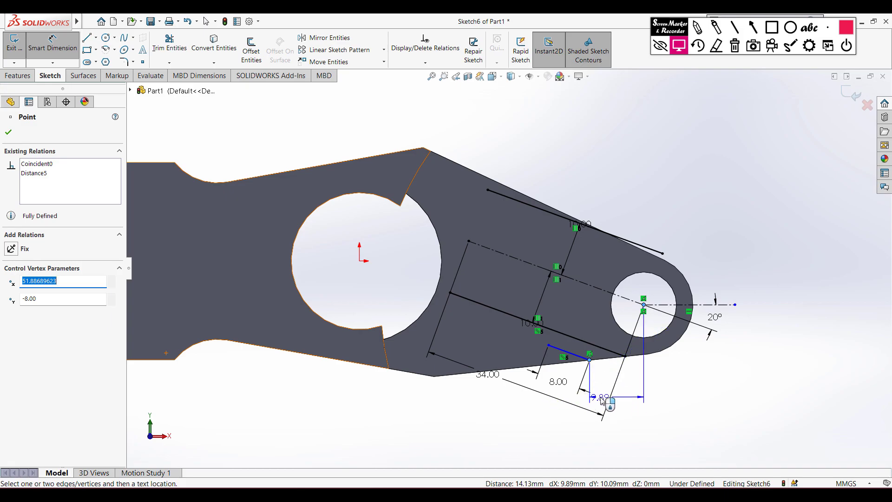
key(Escape)
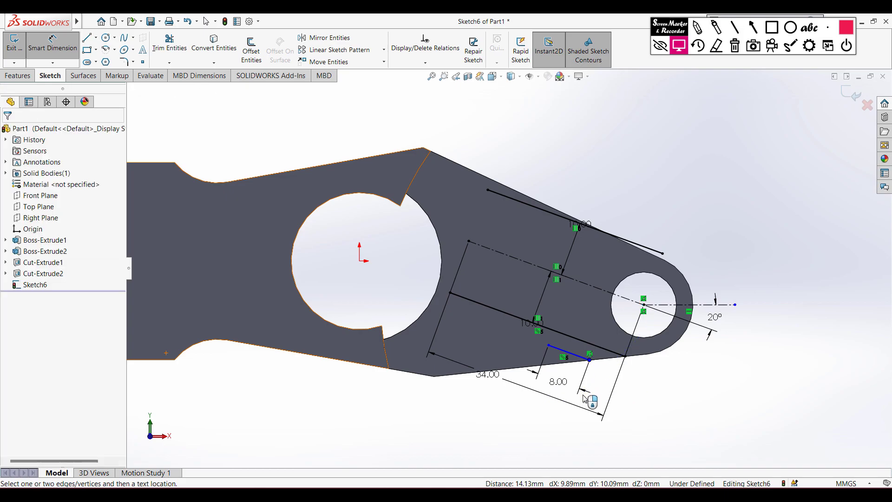
key(alt+Tab)
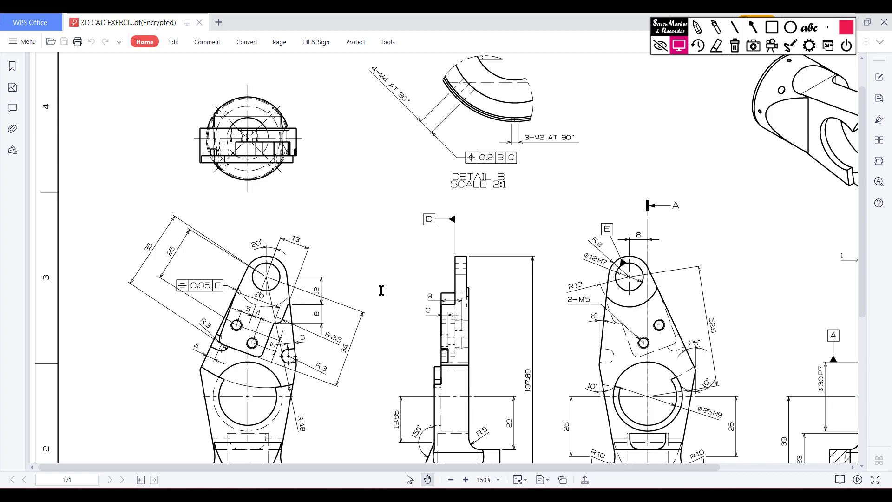
key(alt+Tab)
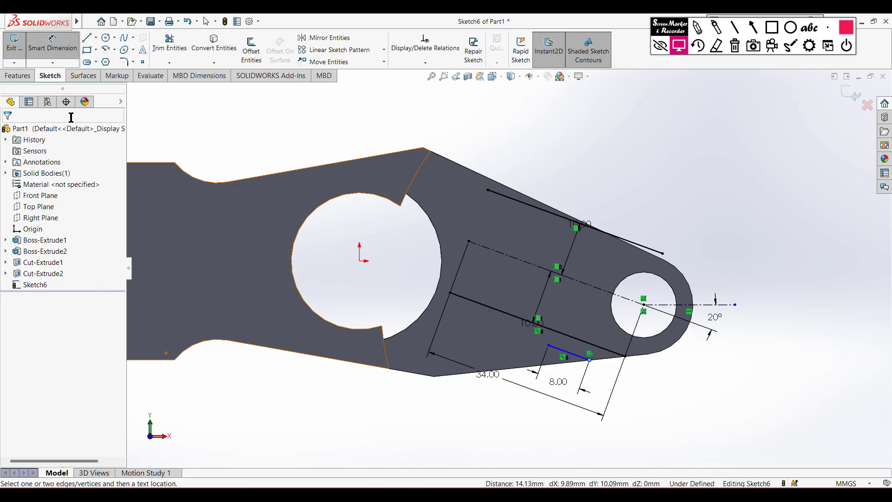
click(58, 49)
click(562, 381)
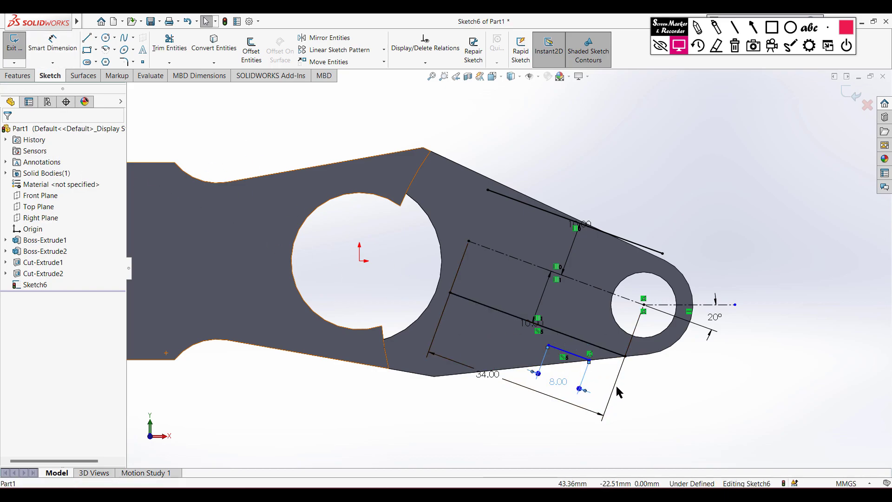
key(Return)
click(557, 384)
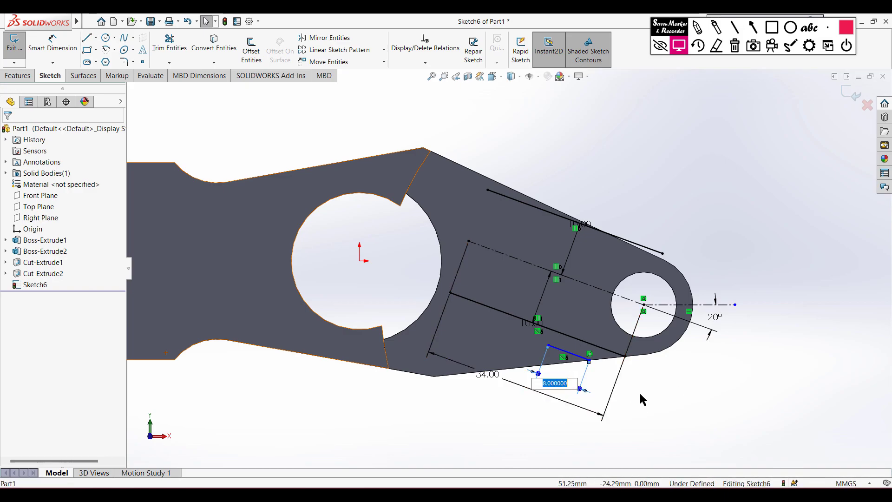
key(Return)
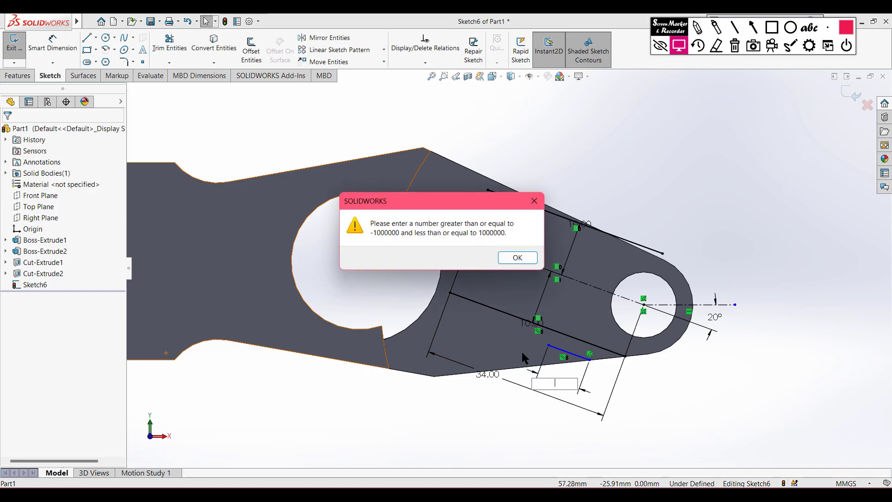
click(534, 200)
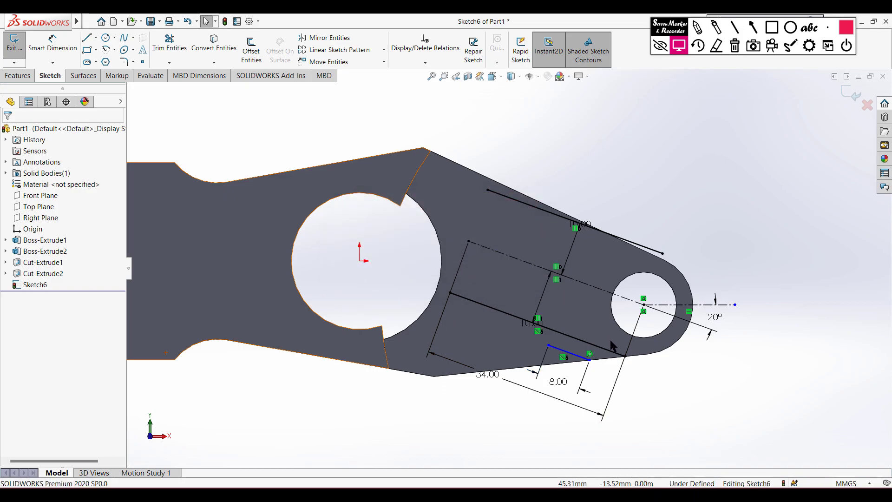
- Replace the short lower line's aligned dimension with a horizontal dimension of 8 mm
click(539, 373)
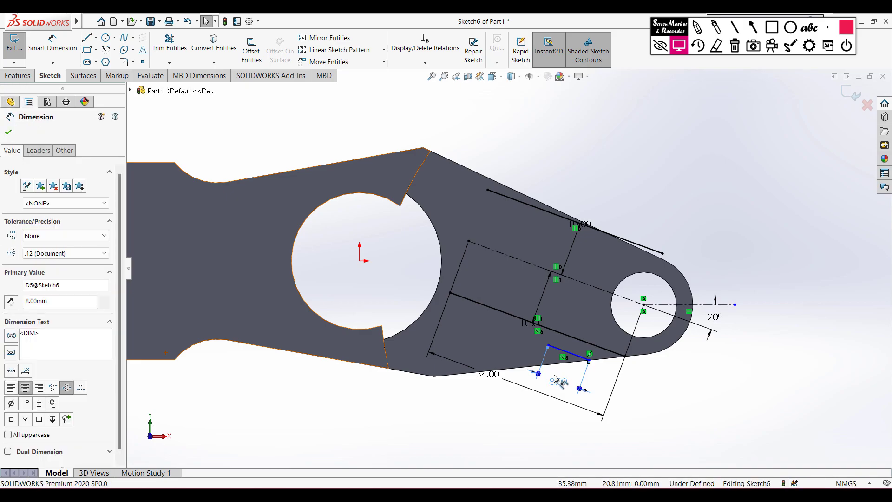
key(Delete)
right_drag(695, 415, 696, 356)
click(569, 356)
click(573, 393)
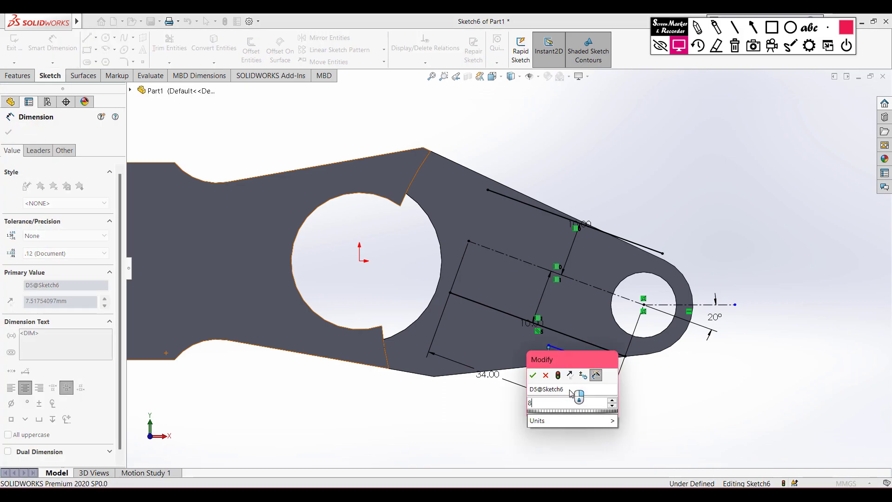
key(Return)
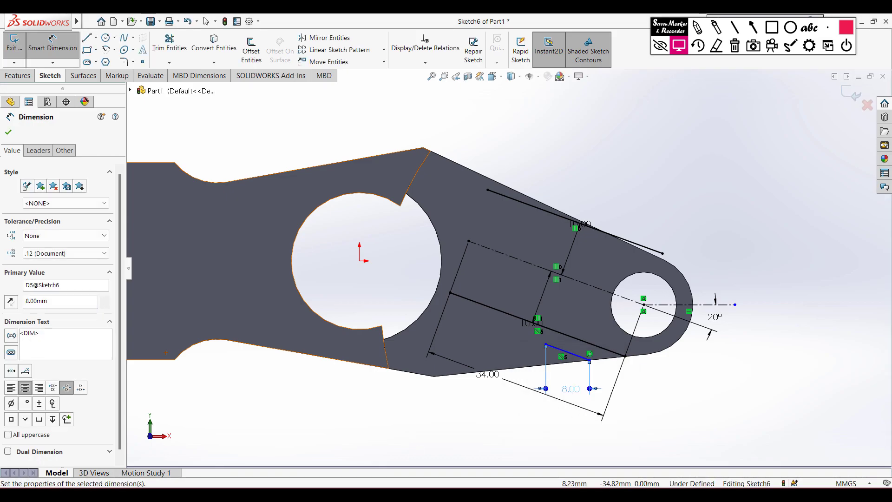
- Dimension the horizontal distance between the short line's edge endpoint and the small hole's center as 12 mm, per the reference drawing
key(alt+Tab)
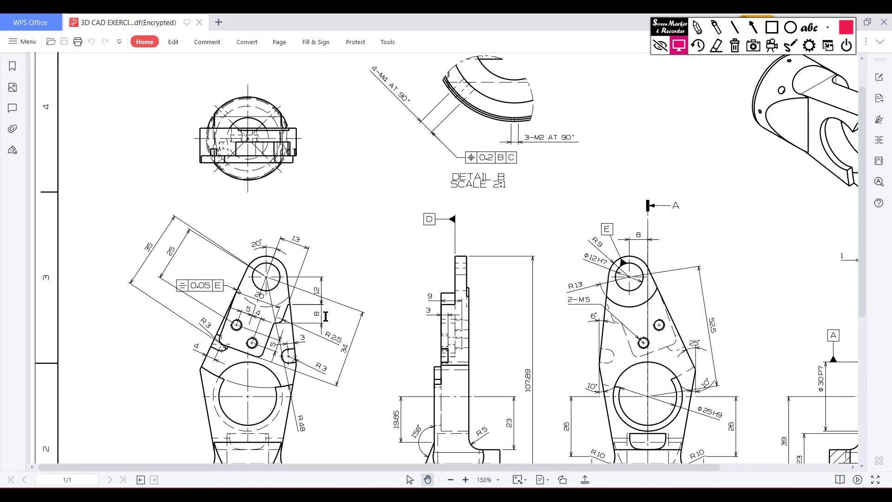
key(alt+Tab)
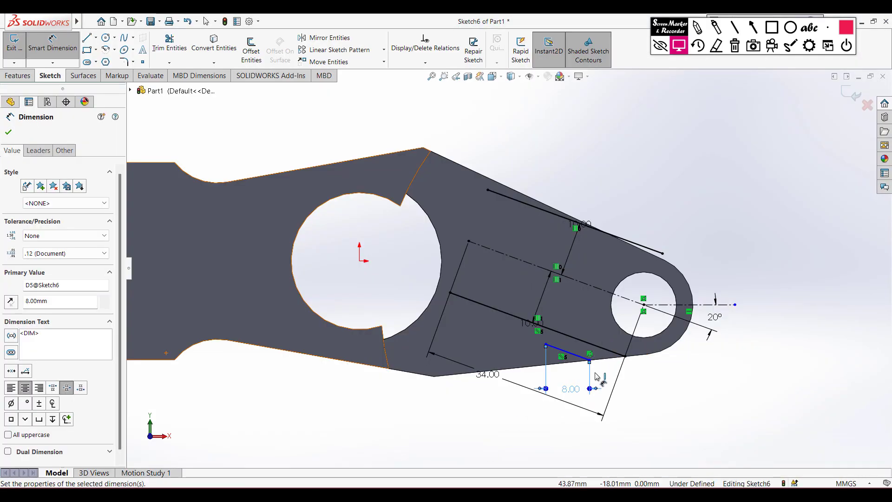
click(589, 360)
click(643, 304)
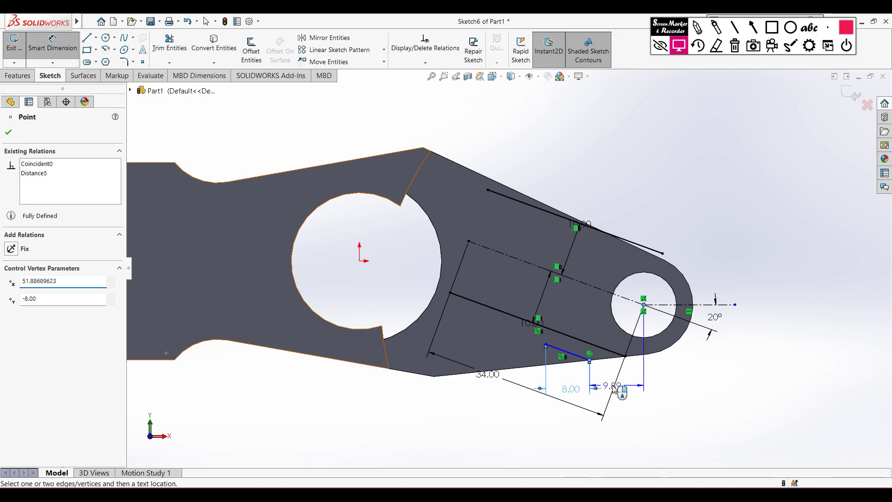
click(637, 405)
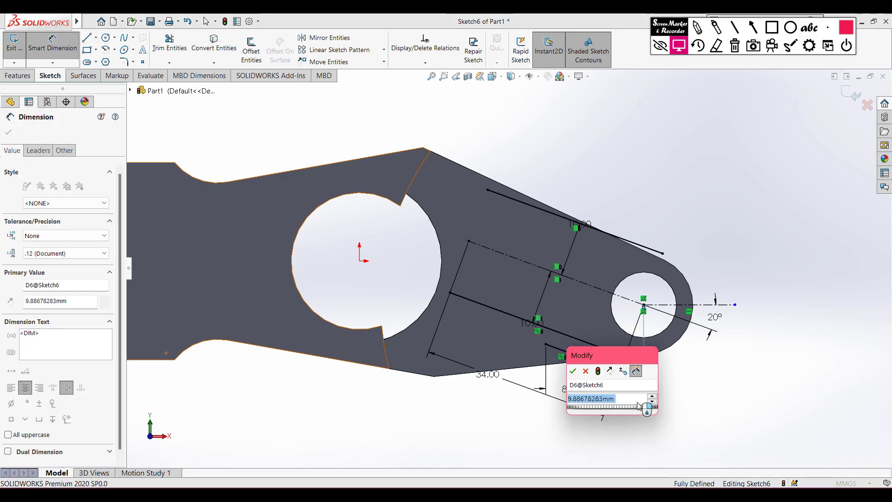
text(12)
key(Return)
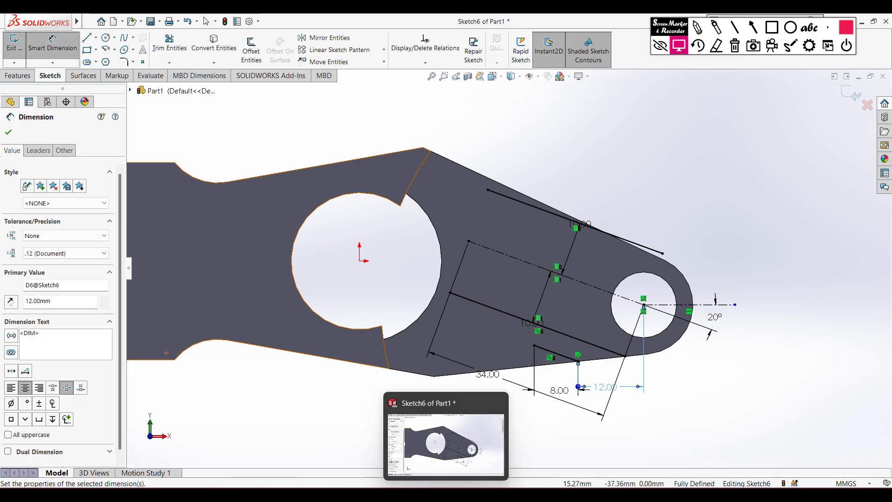
- Check the reference drawing and try to dimension the distance between the angled centerline and the short lower line
click(466, 494)
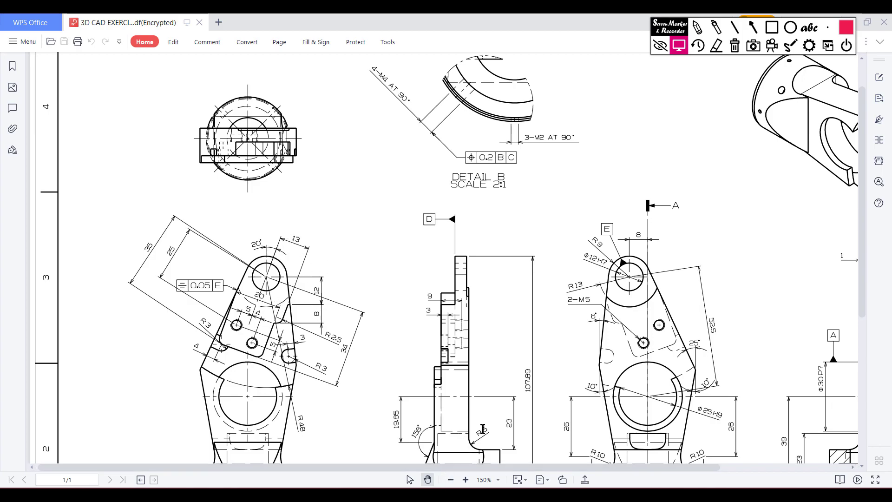
click(484, 495)
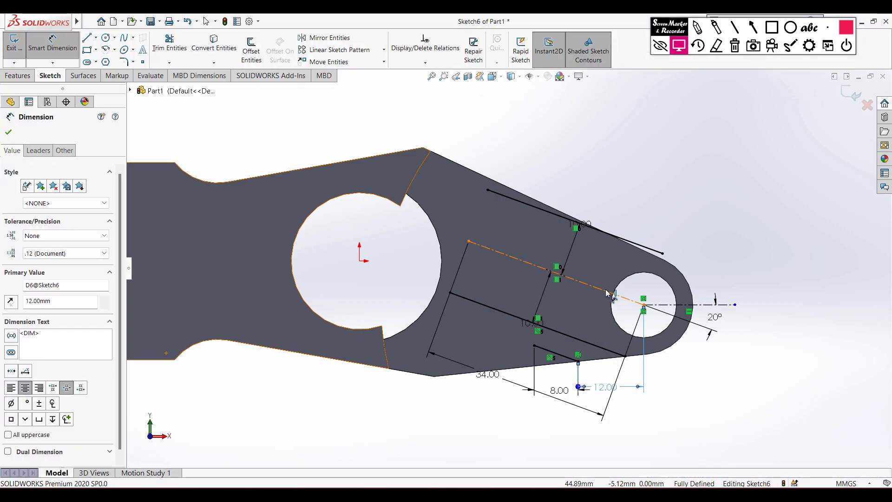
click(563, 354)
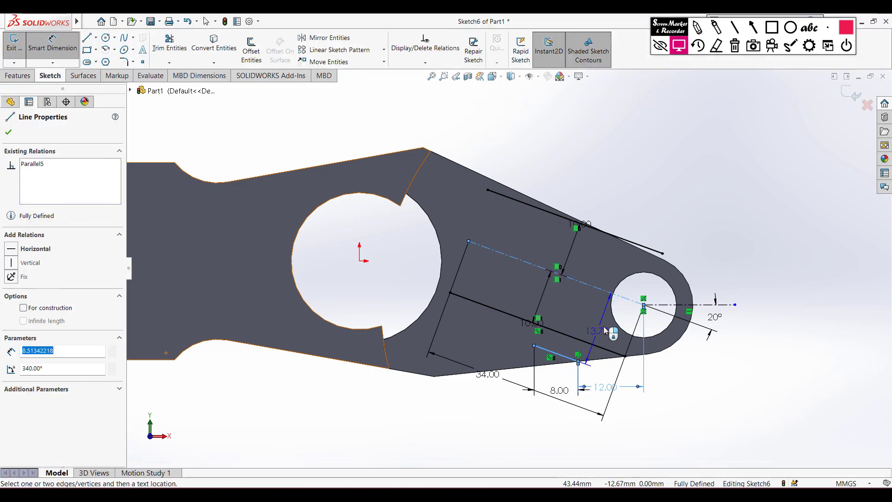
click(603, 323)
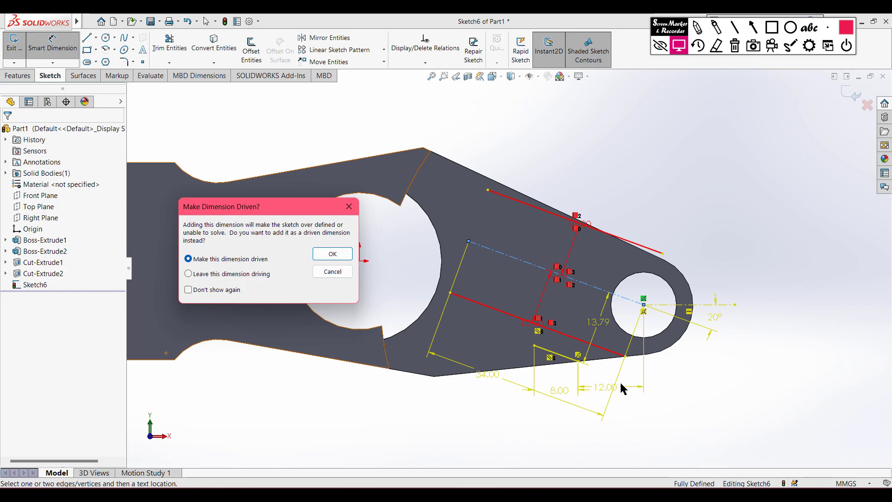
click(332, 271)
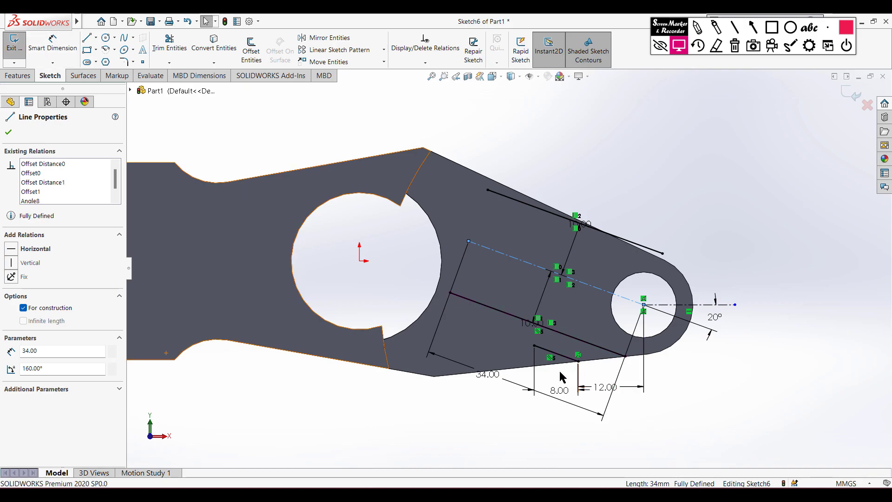
- Delete the Parallel relation between the lower offset line and the short line
scroll(561, 377, down, 2)
click(545, 352)
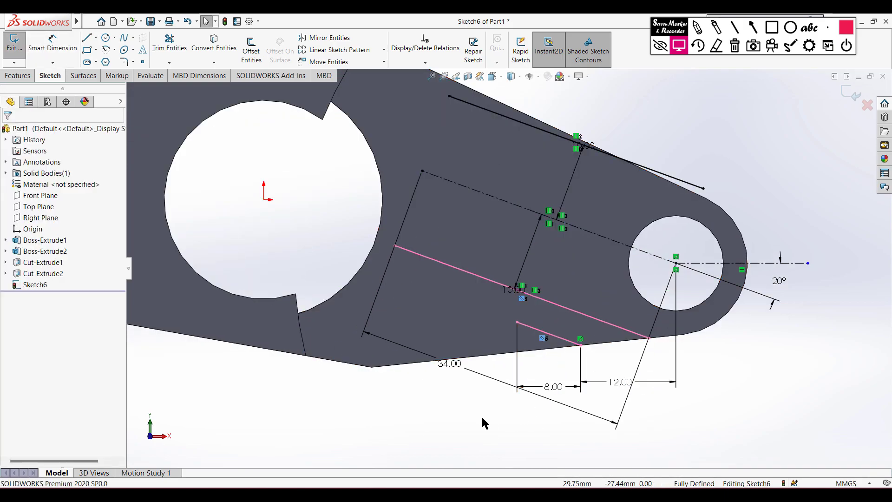
key(Delete)
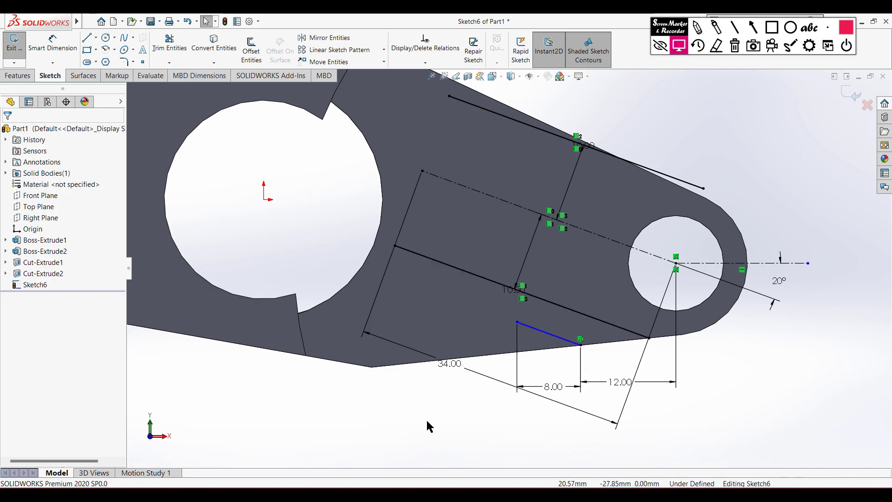
- Try again to dimension the spacing between the unconstrained short line and the angled centerline
right_drag(772, 368, 771, 315)
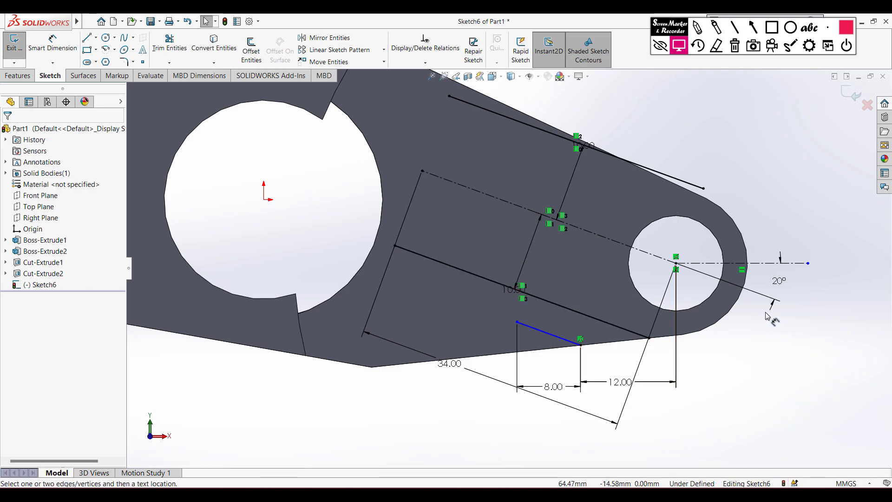
click(592, 342)
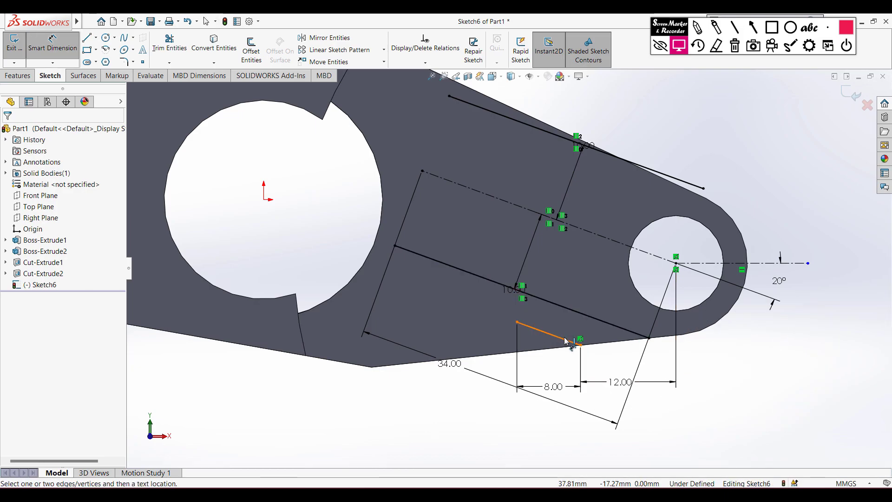
click(614, 244)
click(600, 271)
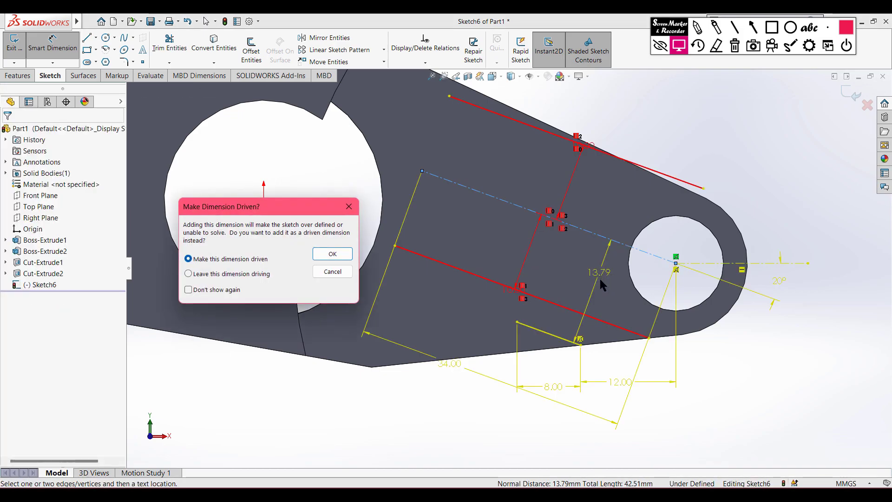
click(332, 272)
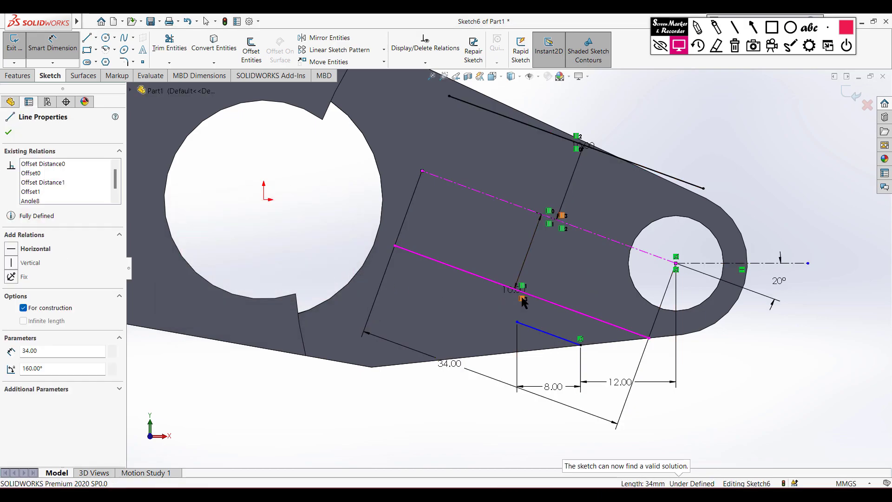
- Delete the 10 mm offset relations tying the upper and lower offset lines to the angled centerline
click(583, 277)
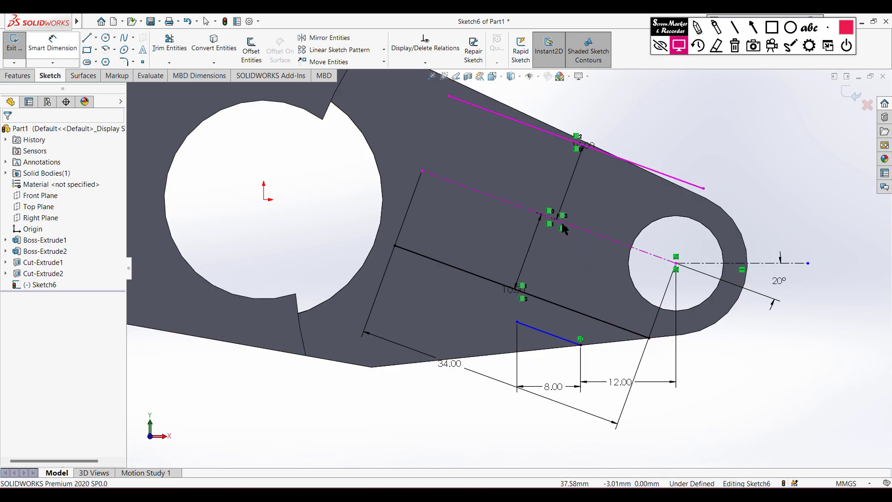
key(Delete)
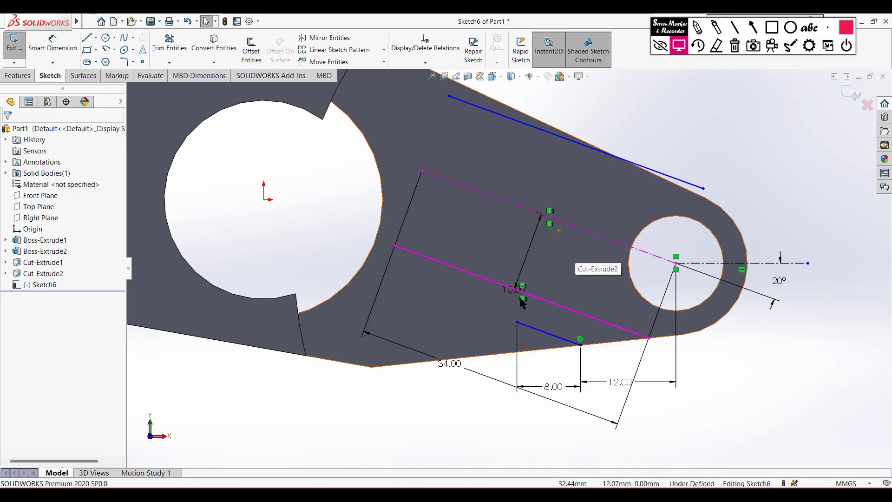
key(Delete)
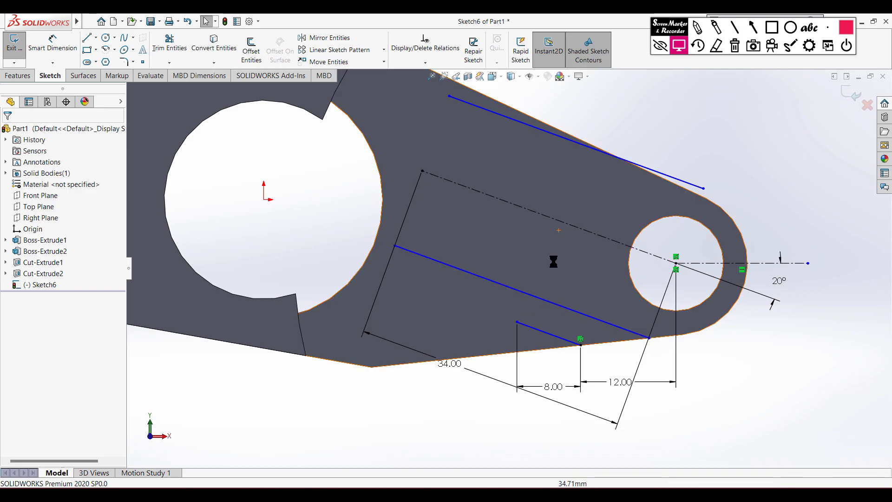
- Try to dimension the distance between the short lower line and the angled centerline
click(53, 40)
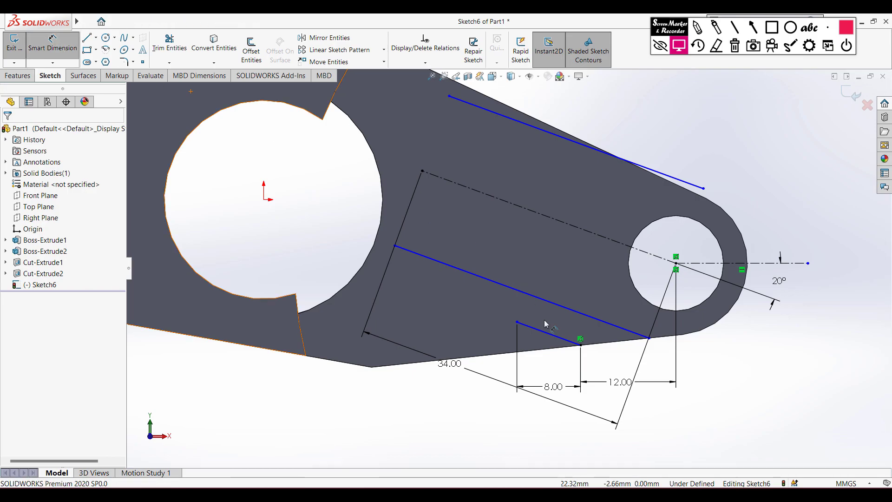
click(565, 332)
click(608, 241)
click(606, 269)
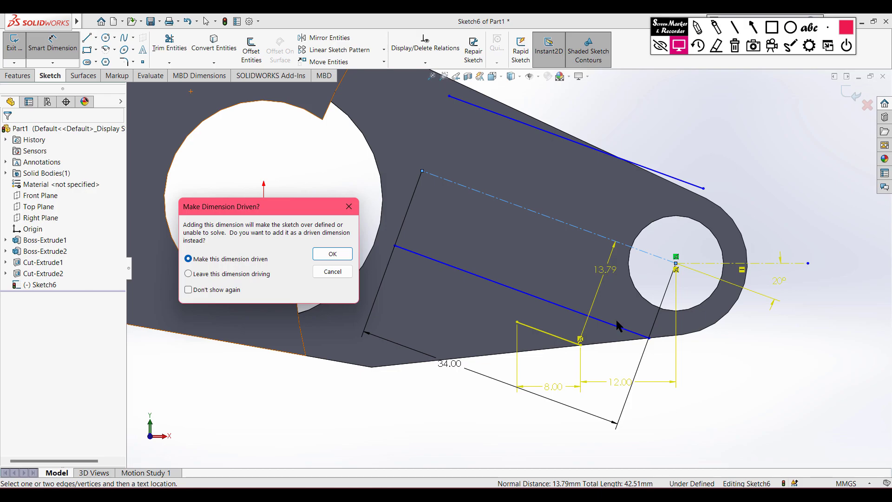
click(332, 272)
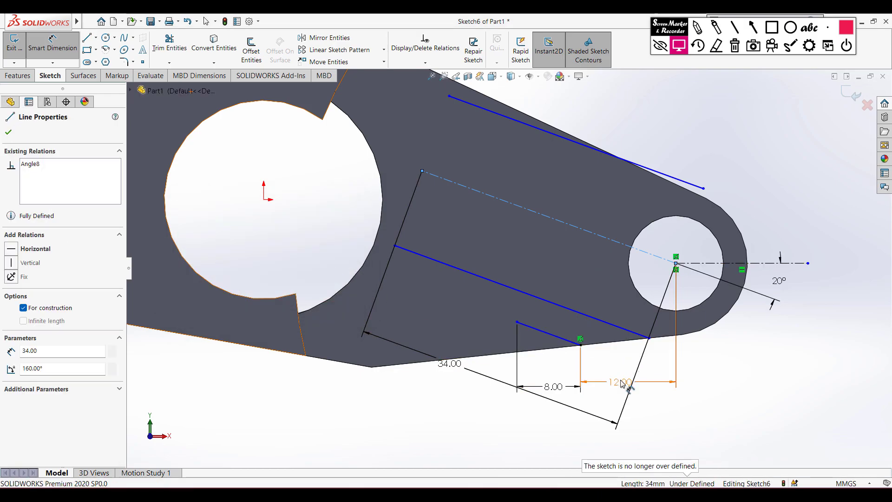
- Delete the 12 mm horizontal dimension between the short line's end and the small hole's center
click(623, 381)
click(669, 383)
click(52, 46)
click(722, 413)
click(626, 383)
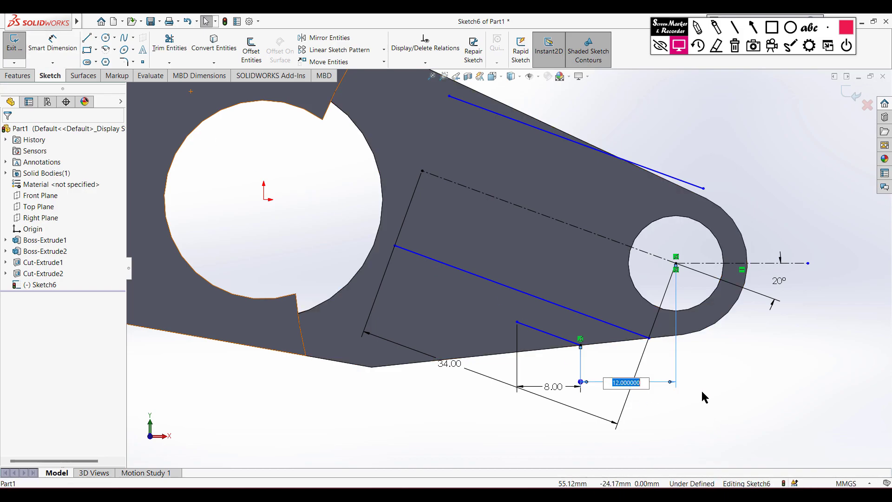
key(Return)
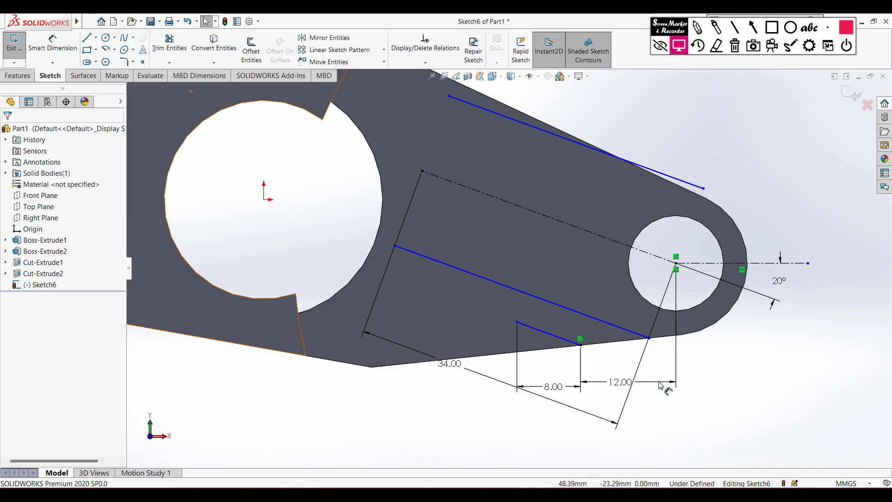
key(Delete)
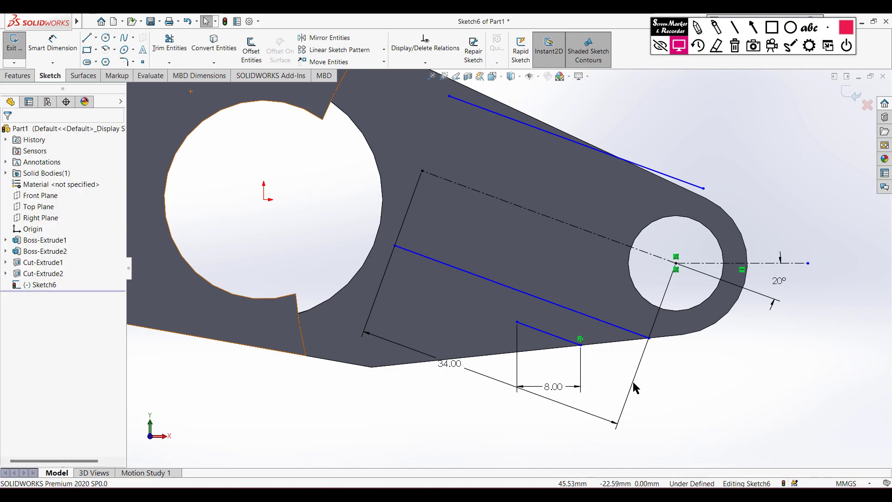
- Dimension the distance between the short lower line and the angled centerline as 13 mm
right_drag(709, 390, 711, 347)
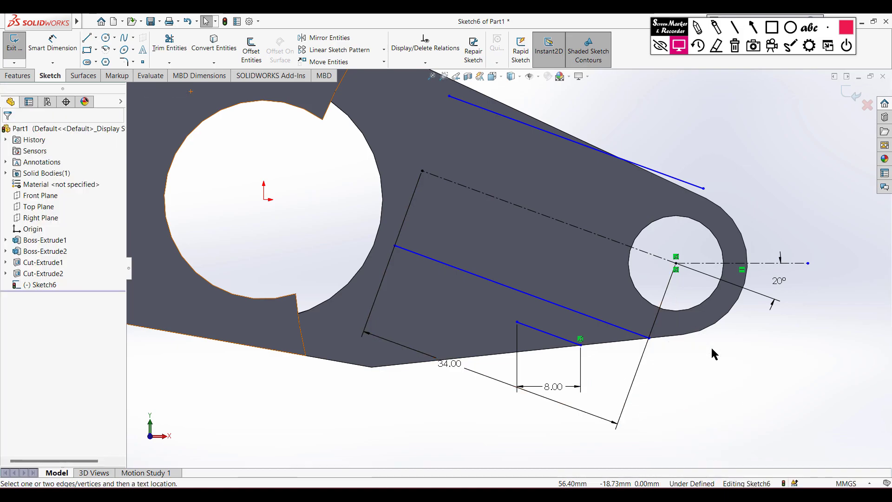
click(562, 342)
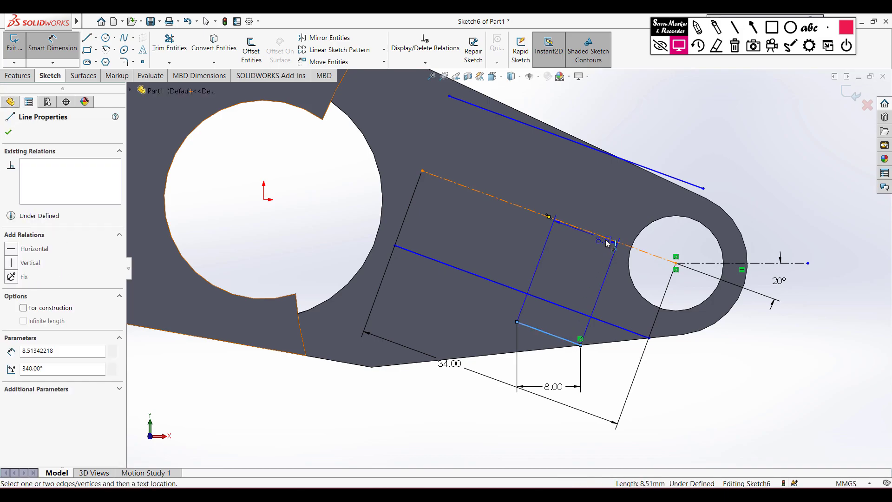
click(606, 243)
click(594, 273)
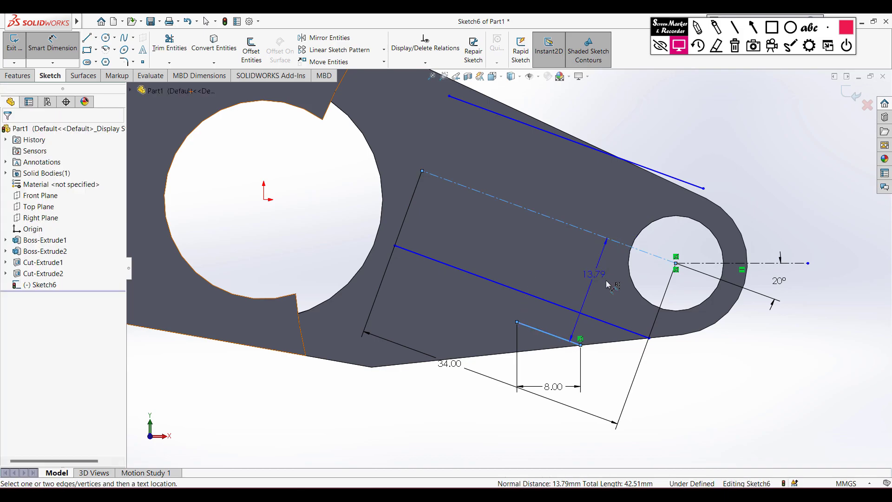
text(13)
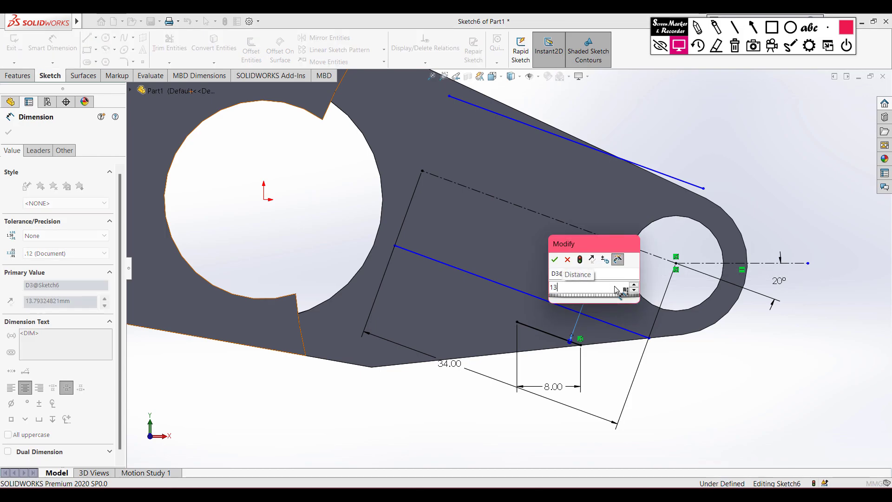
key(Return)
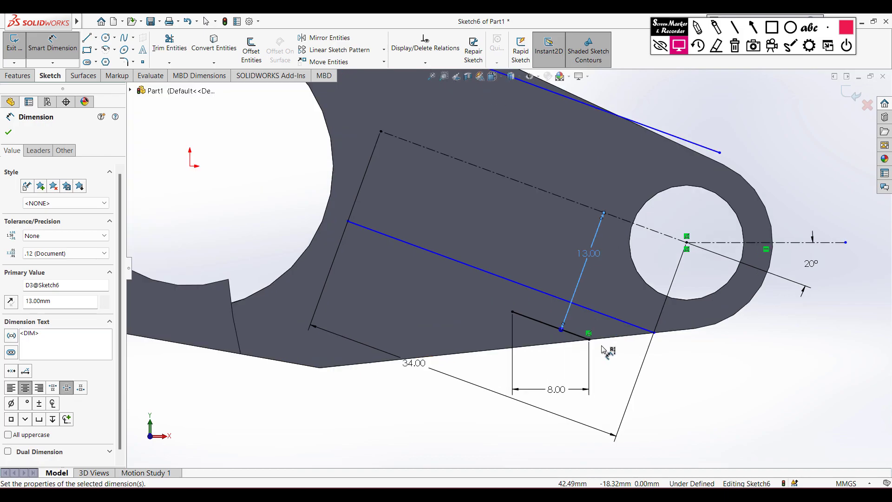
scroll(604, 349, down, 2)
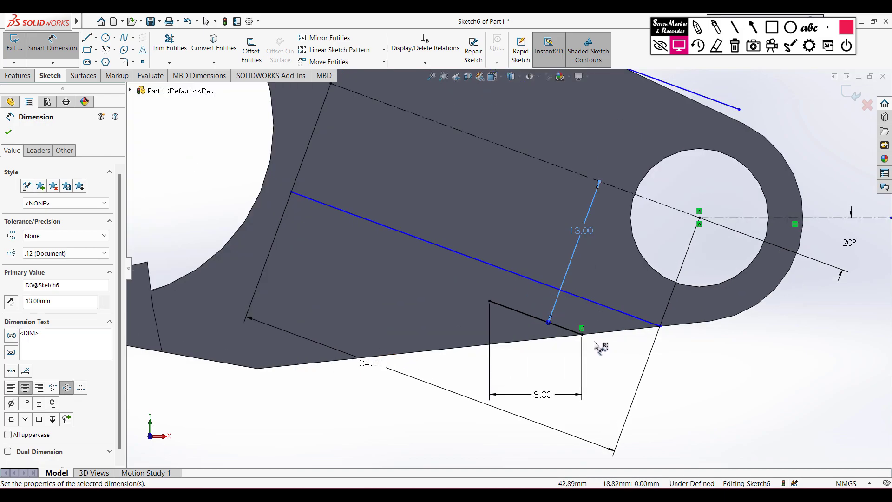
click(6, 134)
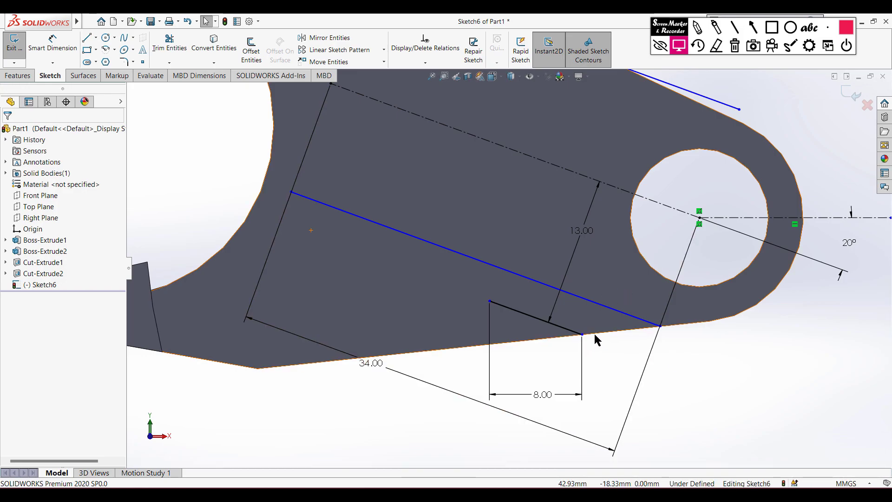
- Dimension the horizontal distance from the short line's lower endpoint to the small hole's center as 12 mm
scroll(507, 270, up, 3)
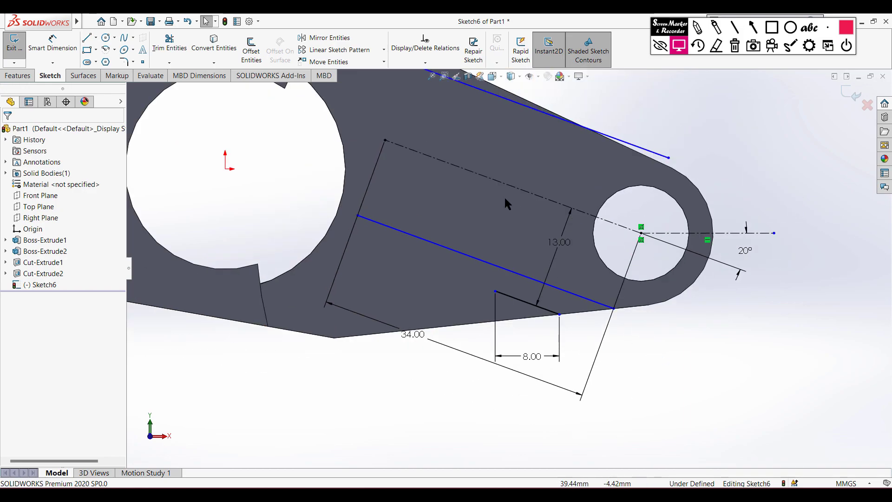
click(53, 44)
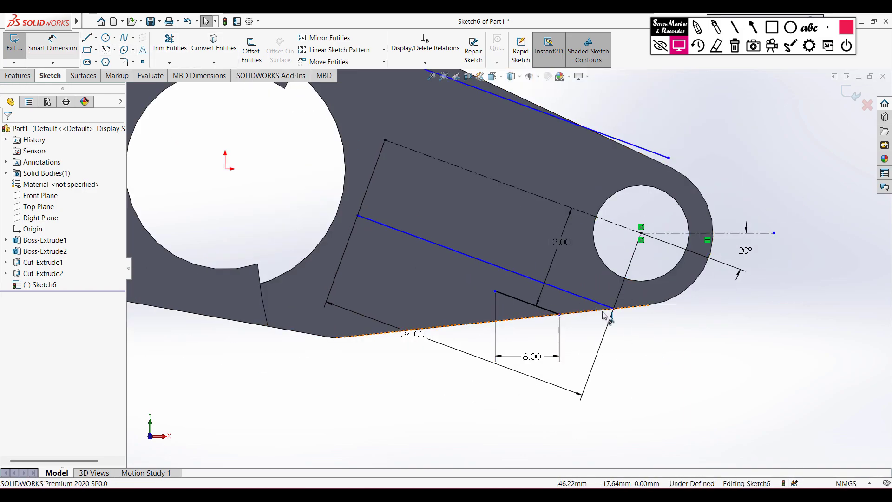
click(641, 238)
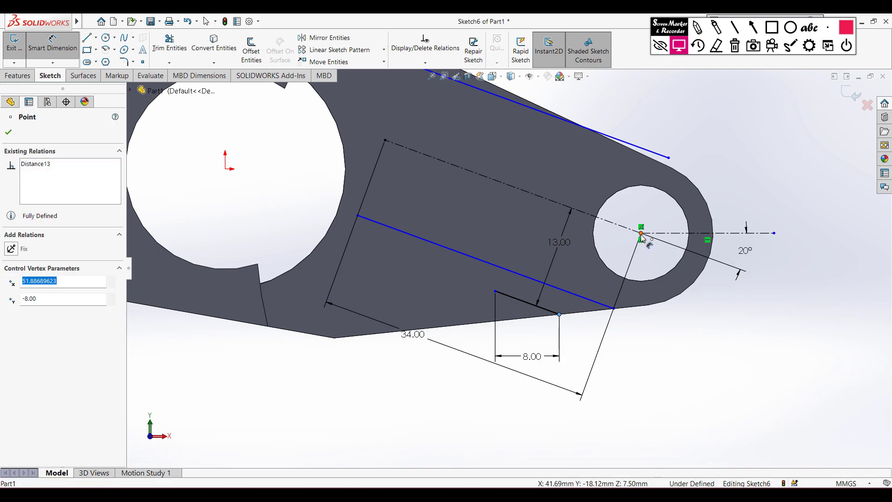
click(590, 341)
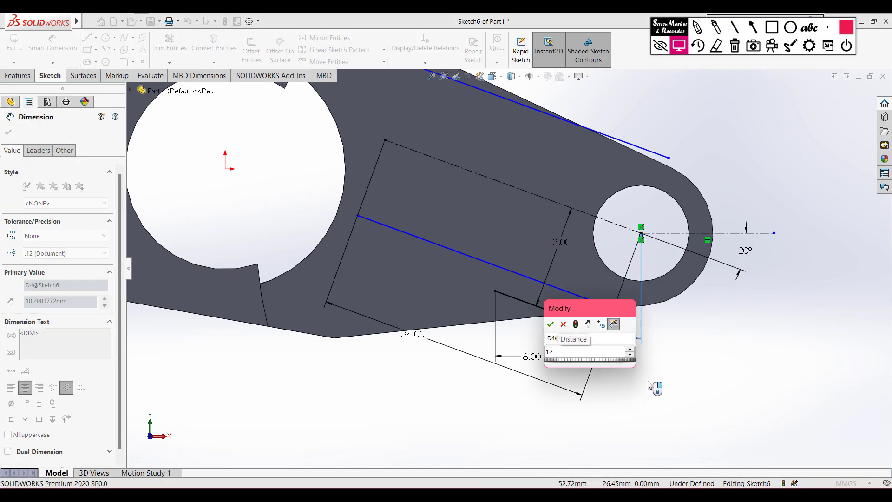
key(Return)
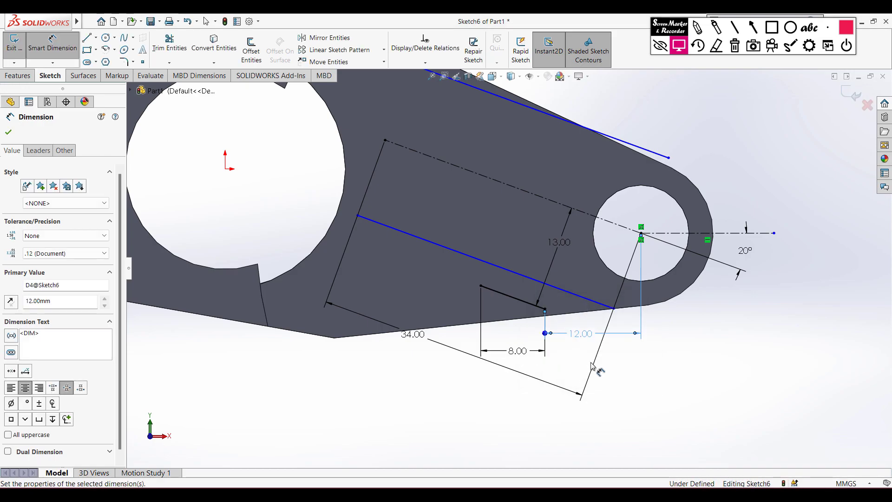
- Draw a 3 mm line from the short line's upper endpoint perpendicular up to the long lower offset line
click(86, 37)
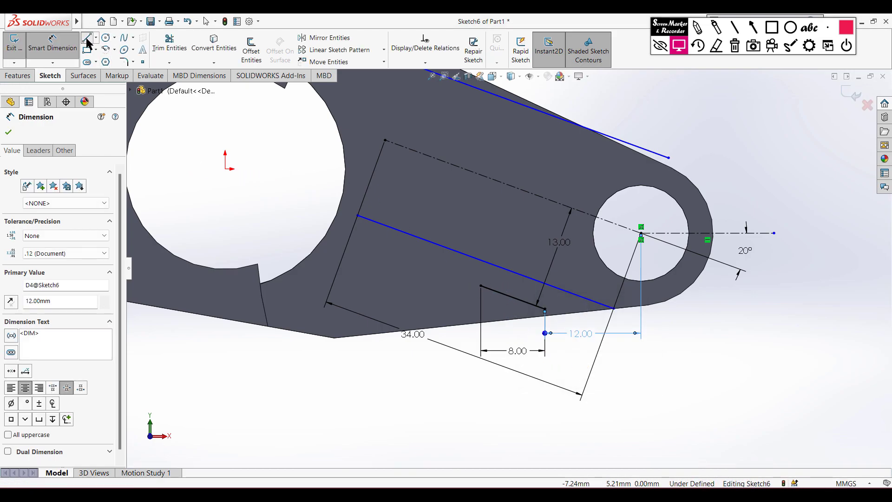
click(480, 285)
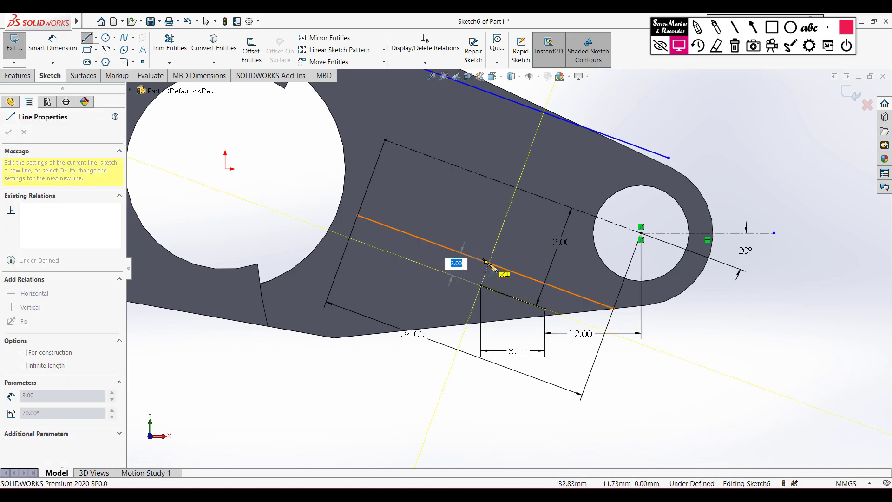
click(485, 261)
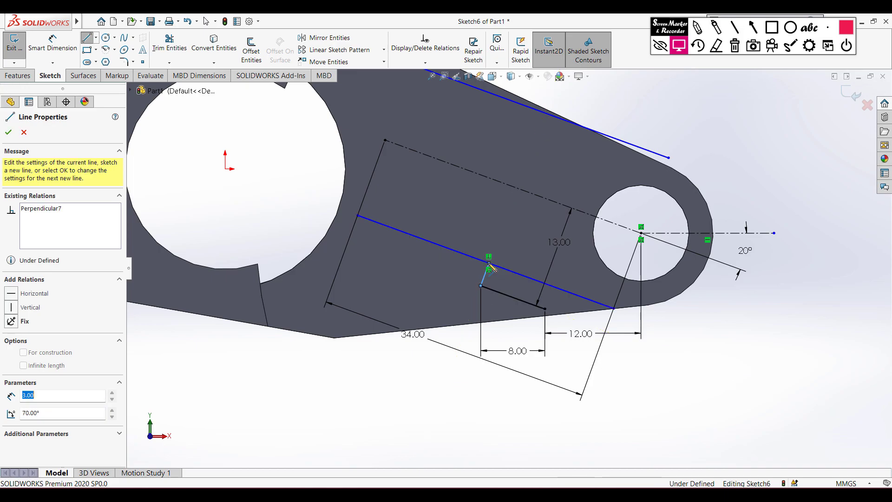
key(Escape)
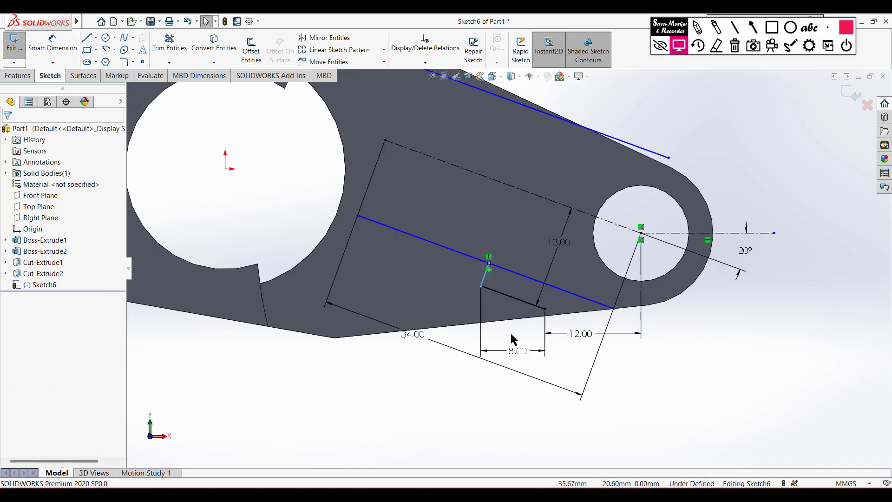
- Fillet the corner between the short line and its 3 mm perpendicular line with a 2.5 mm radius
scroll(510, 333, down, 2)
click(702, 357)
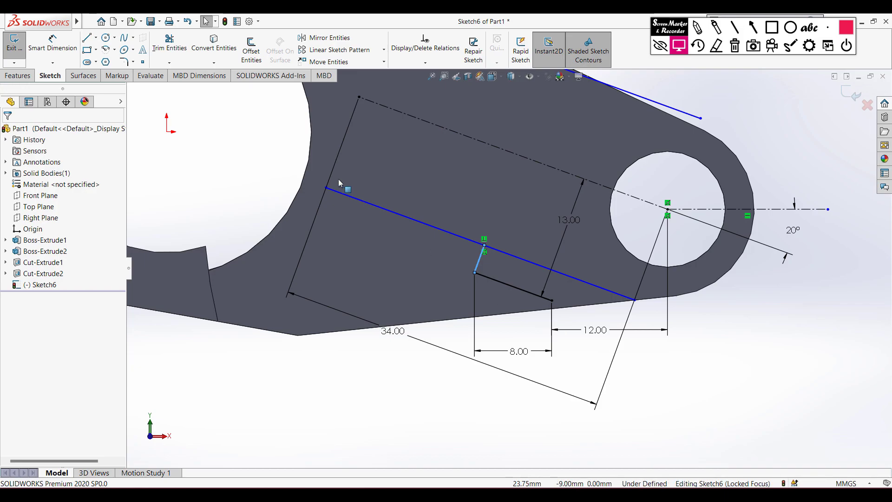
click(125, 62)
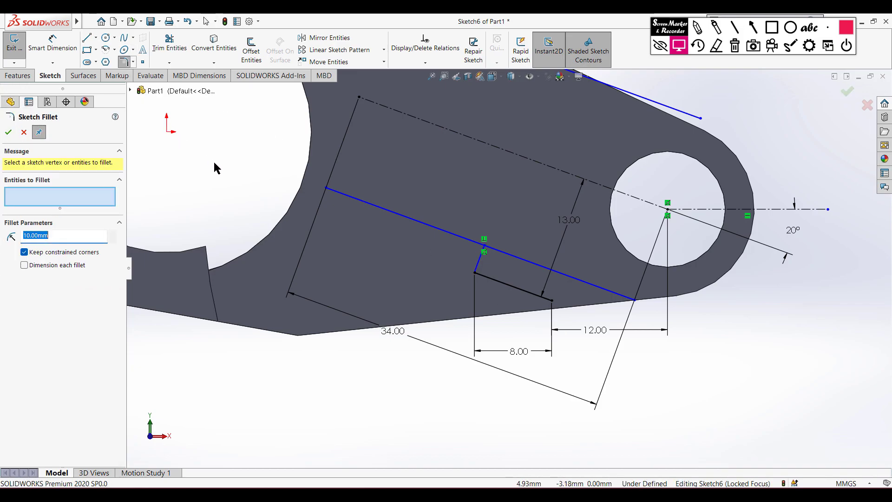
key(Return)
click(474, 272)
click(8, 131)
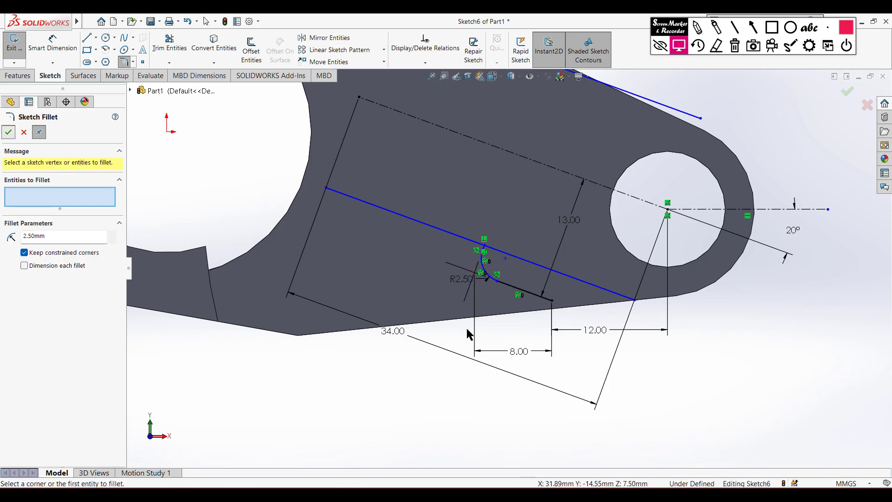
- Connect the ends of the upper and lower offset lines nearest the large hole with a 20 mm perpendicular line
scroll(642, 365, up, 3)
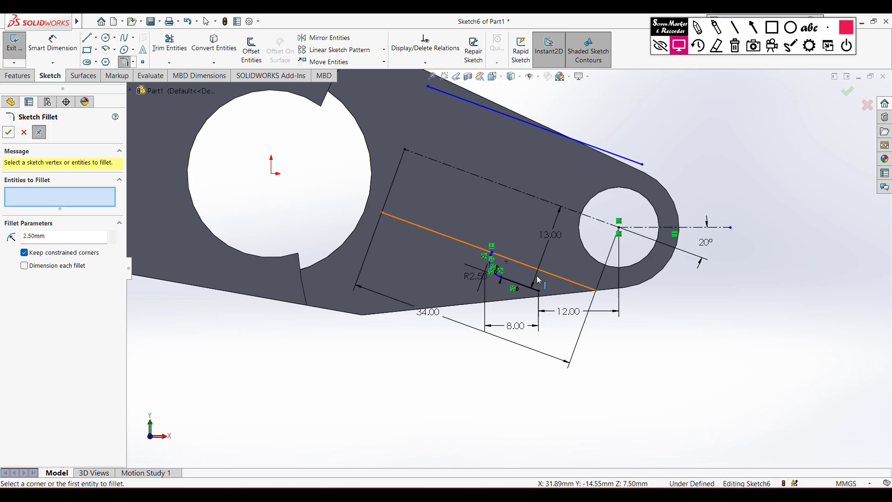
scroll(547, 294, down, 2)
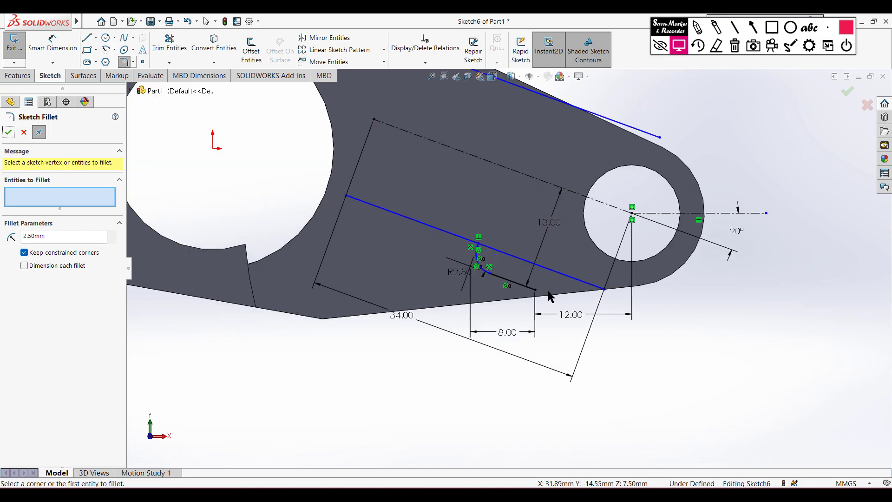
scroll(548, 296, up, 1)
scroll(437, 183, up, 1)
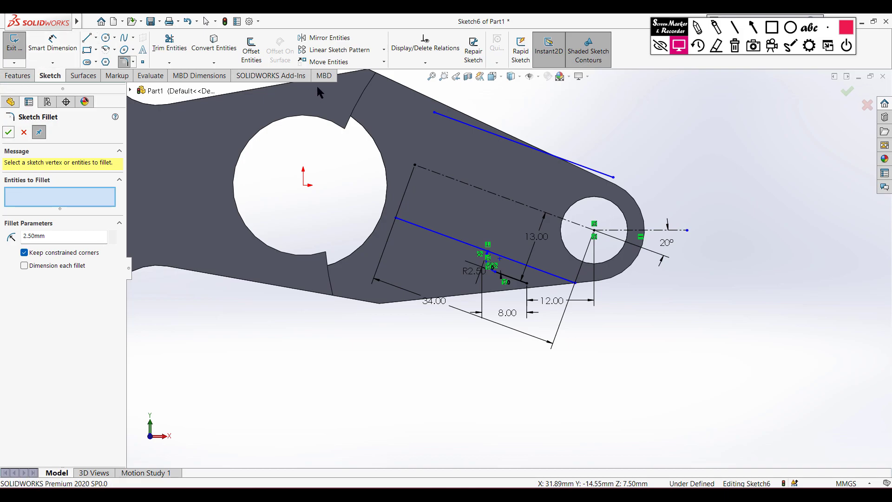
click(87, 37)
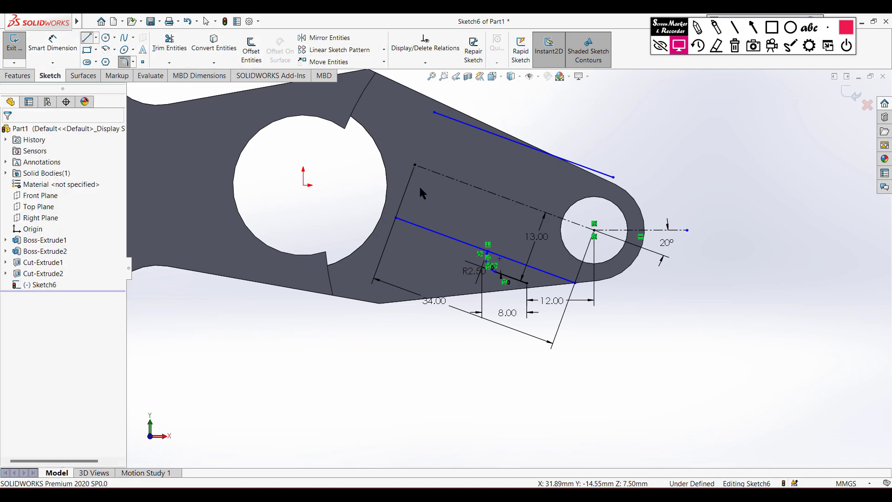
click(434, 112)
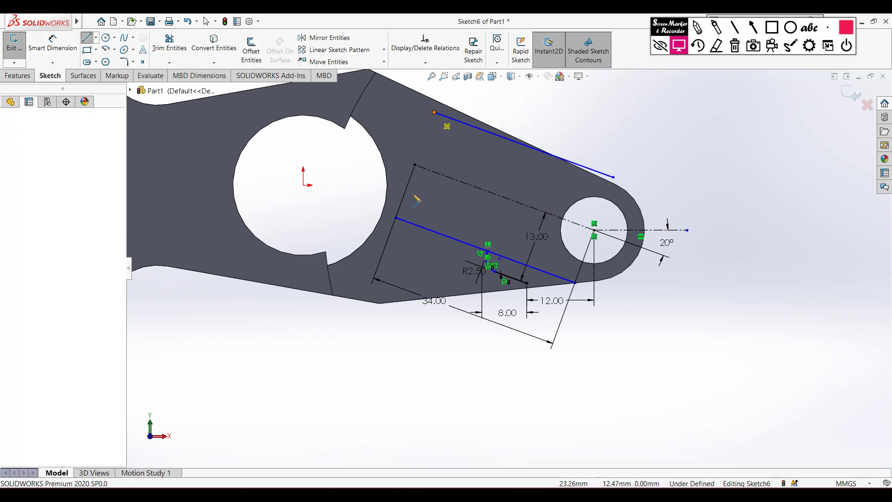
double_click(396, 218)
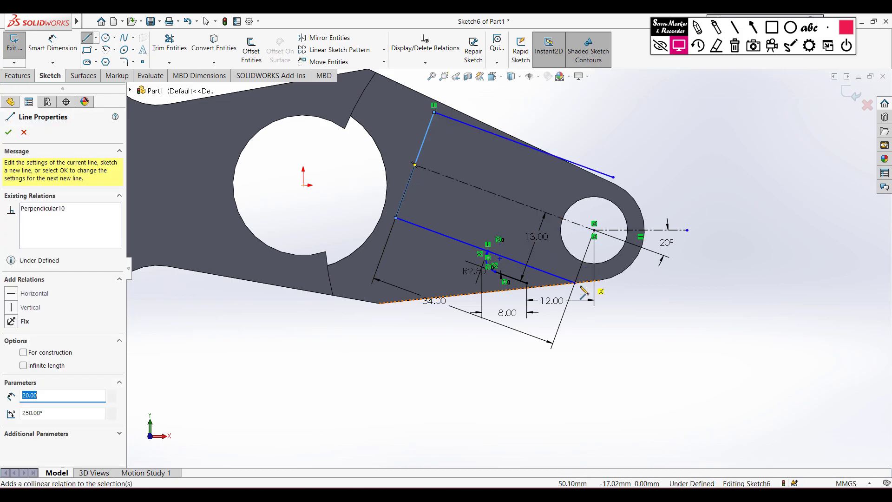
- Draw a line about 0.93 mm long from the short line's lower endpoint, perpendicular to it, down to the bracket's bottom edge
scroll(543, 301, down, 3)
click(510, 261)
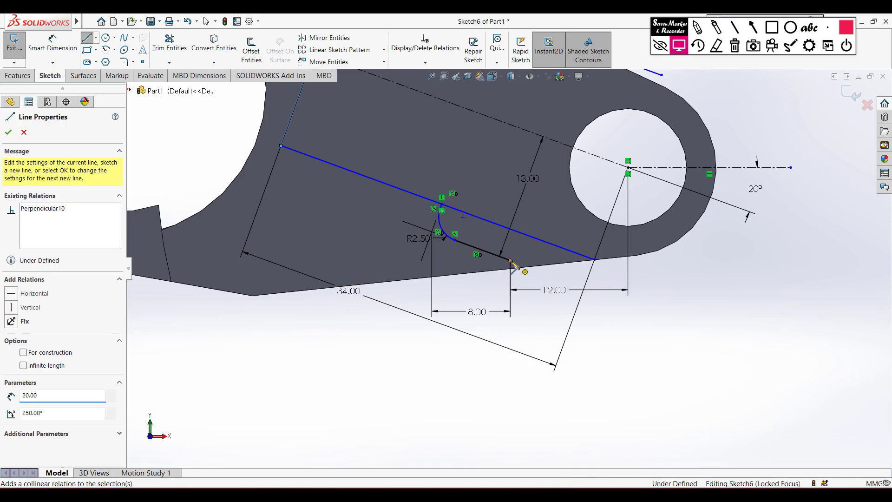
scroll(511, 272, down, 1)
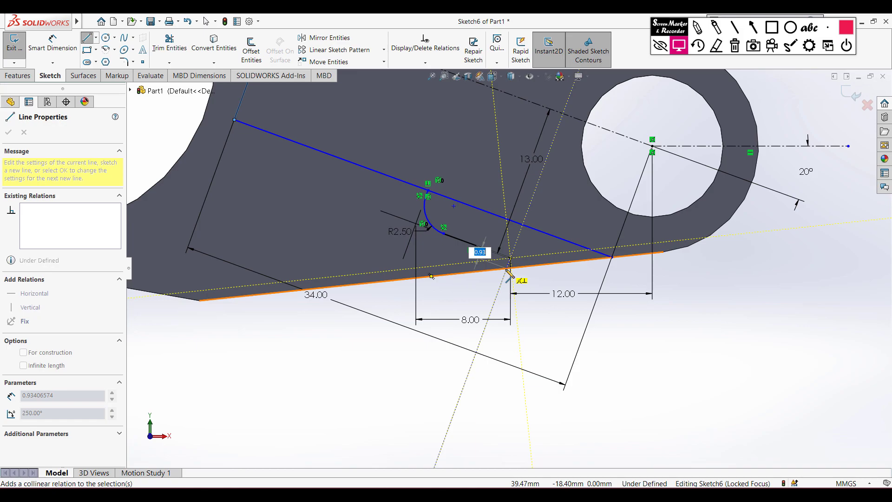
click(507, 274)
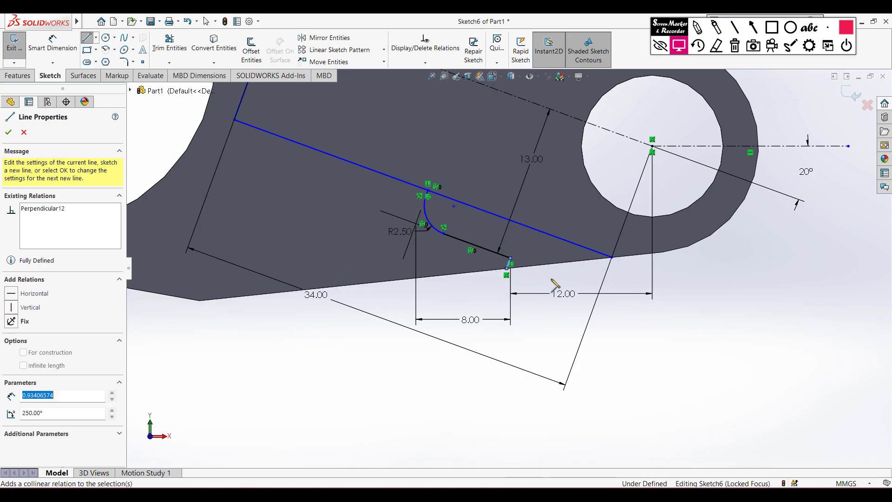
key(Escape)
key(Escape)
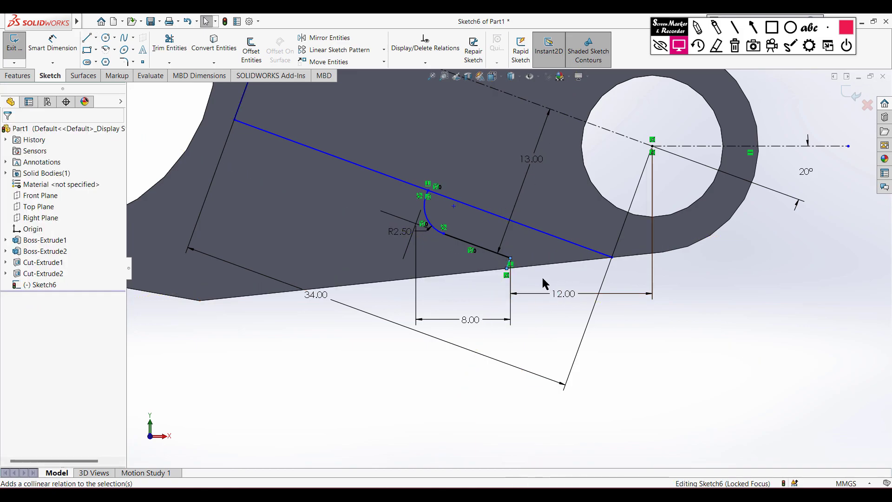
- Convert the outer edges of the recessed bracket face around the small hole into sketch entities
scroll(549, 274, down, 1)
scroll(550, 266, up, 3)
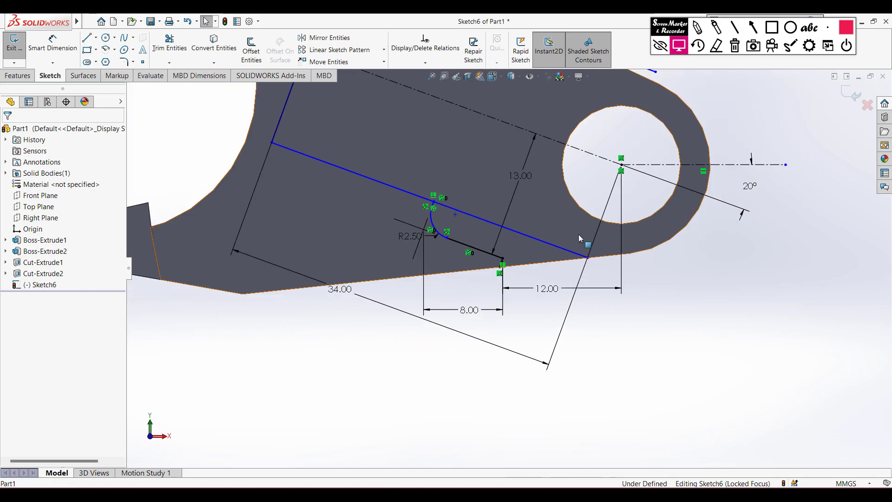
click(583, 238)
scroll(508, 268, up, 3)
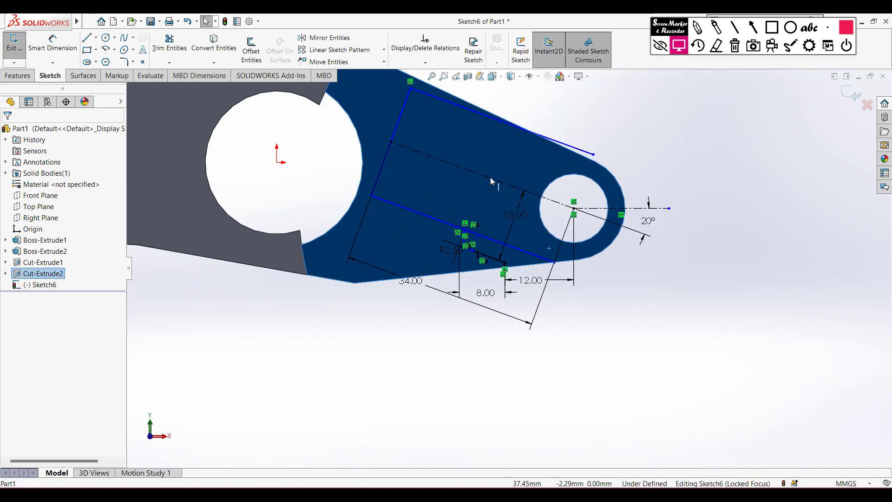
click(235, 47)
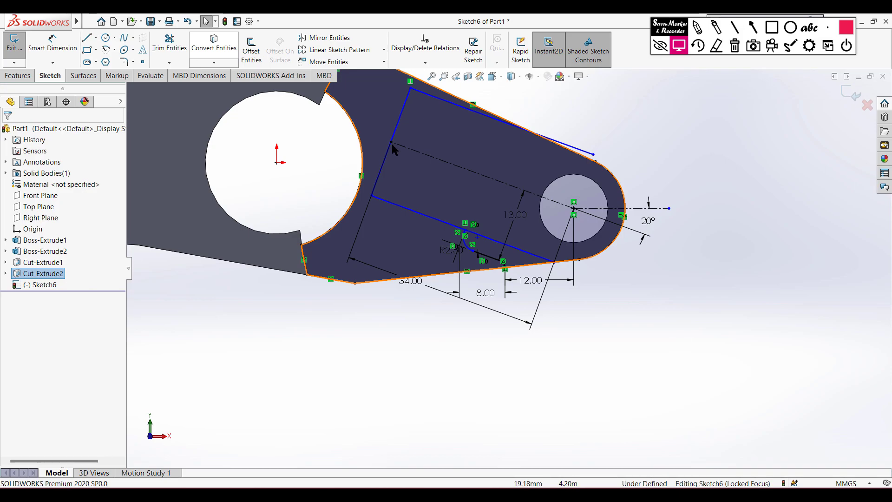
scroll(473, 176, up, 1)
scroll(472, 175, down, 1)
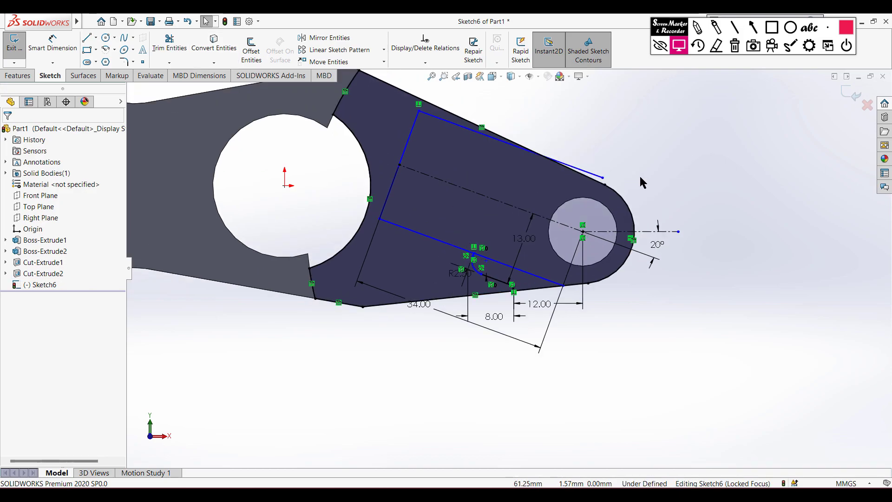
- Trim away the converted edges beside the large hole and the outer outline segments outside the angled profile
key(f)
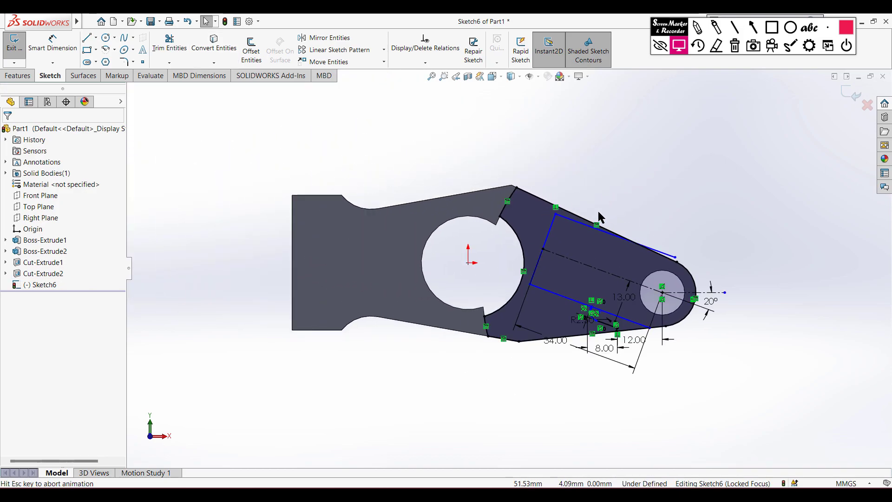
scroll(594, 214, down, 3)
right_drag(725, 169, 697, 218)
drag(408, 168, 484, 166)
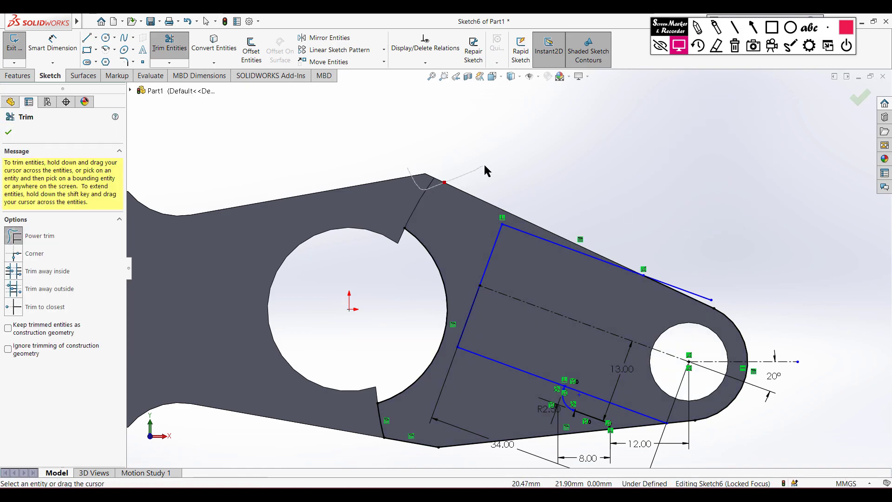
drag(418, 264, 426, 371)
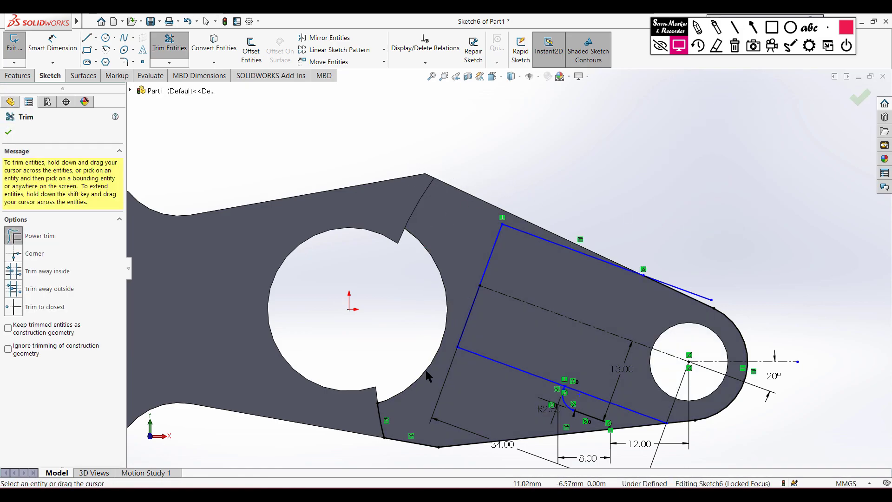
mouse_move(391, 441)
mouse_down()
mouse_move(415, 436)
mouse_move(437, 458)
mouse_move(494, 437)
mouse_up()
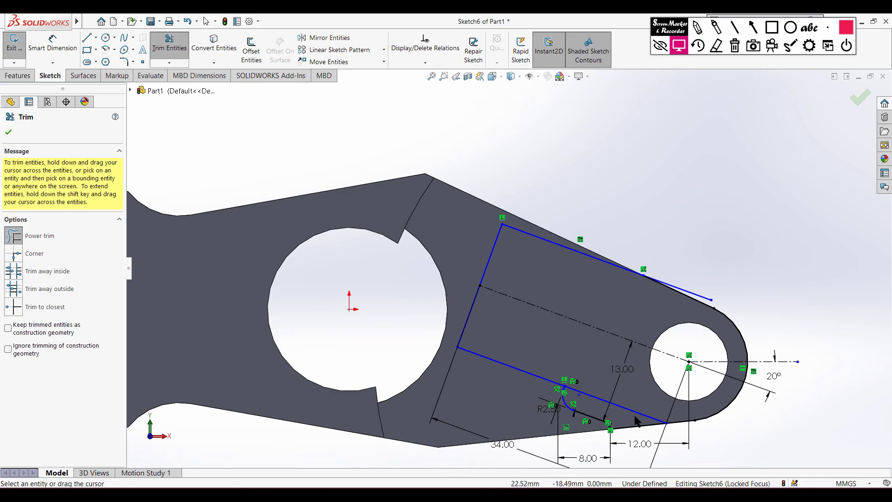
- Trim the upper offset line's overhang past the bracket edge and the lower offset line's excess beyond the small arc
drag(646, 394, 636, 413)
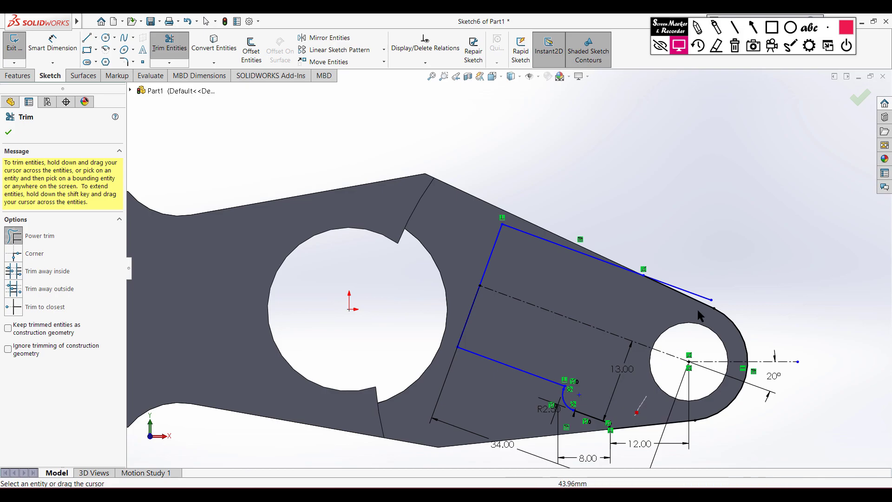
drag(716, 285, 706, 299)
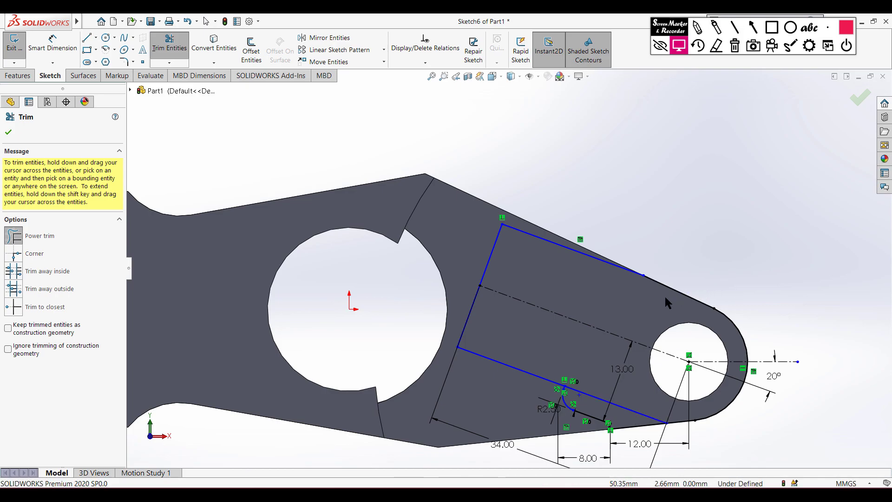
scroll(597, 374, up, 1)
scroll(597, 374, down, 2)
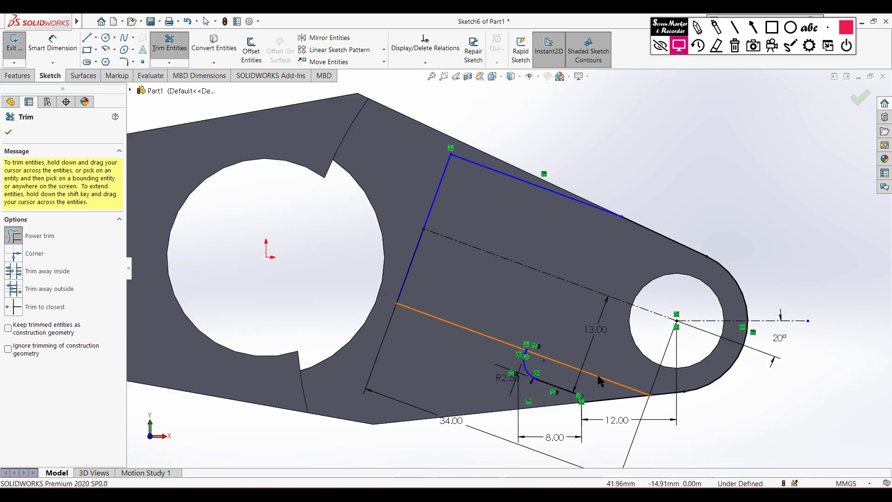
drag(588, 362, 587, 367)
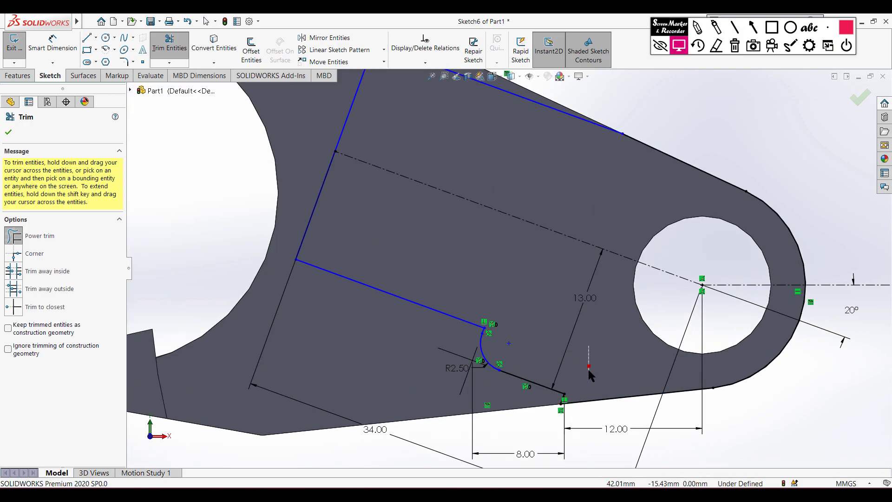
scroll(581, 335, up, 1)
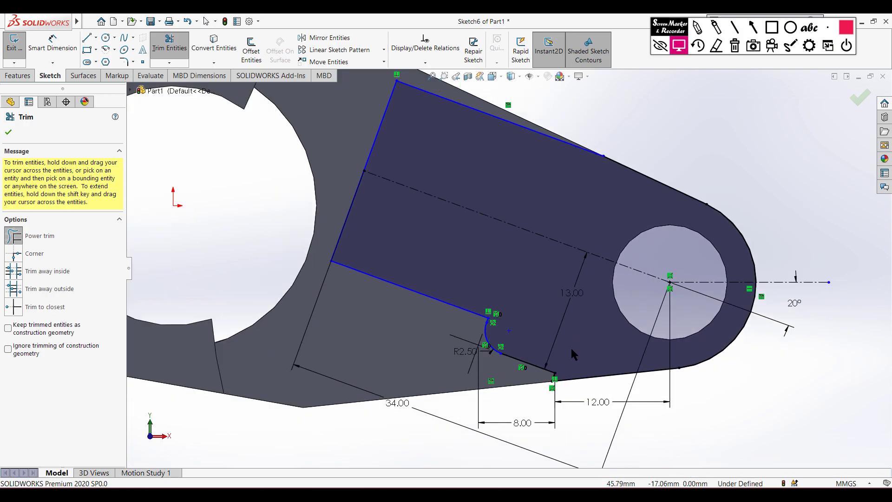
click(9, 132)
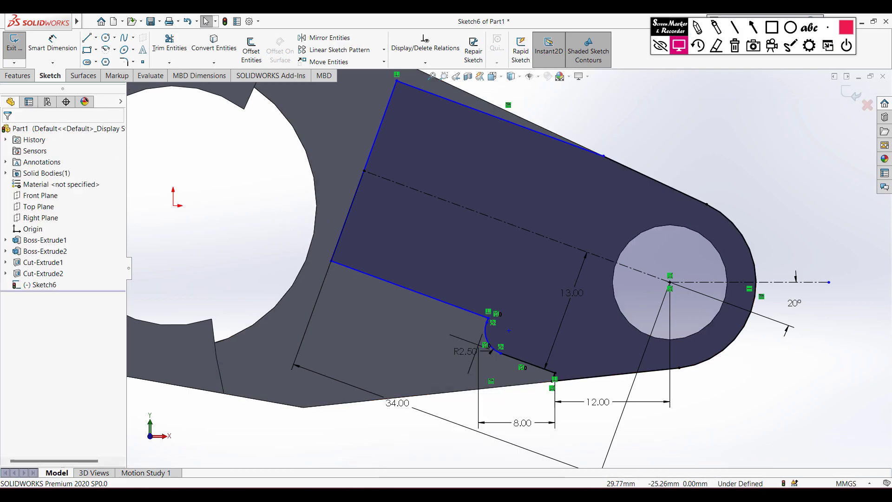
- Check the corner radius in the PDF drawing and fillet the profile's two corners nearest the large hole at 2.5 mm
key(alt+Tab)
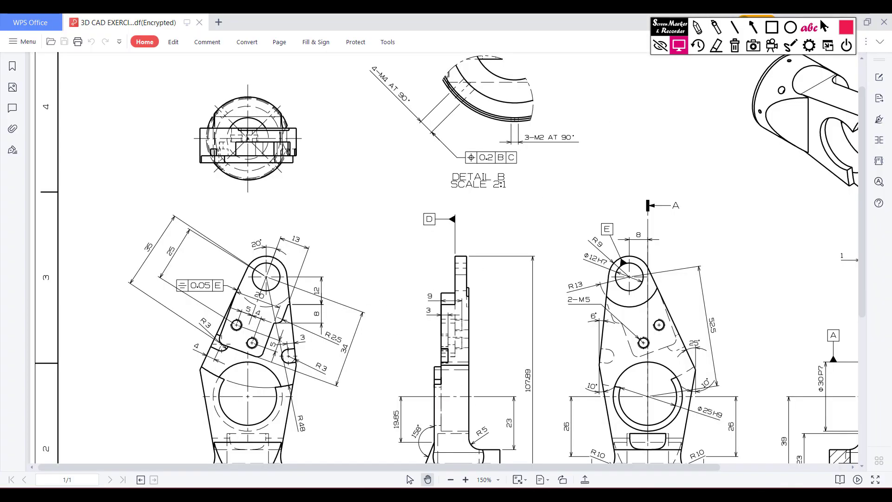
click(696, 27)
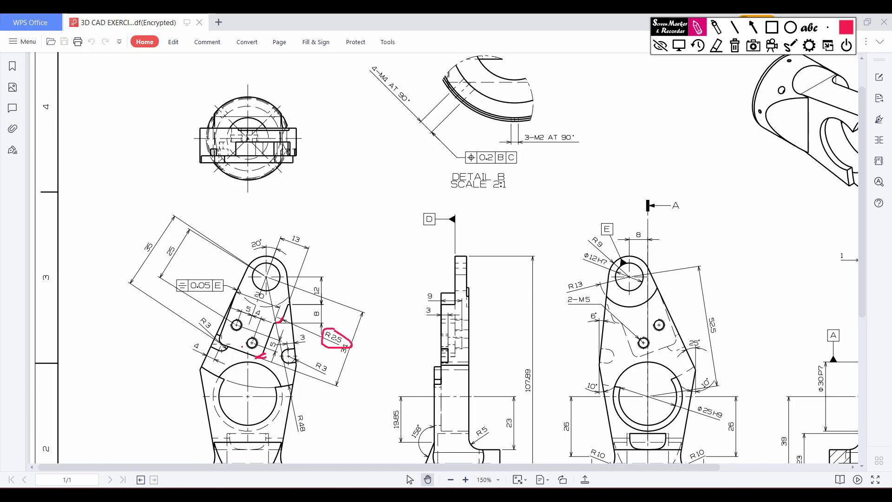
click(734, 53)
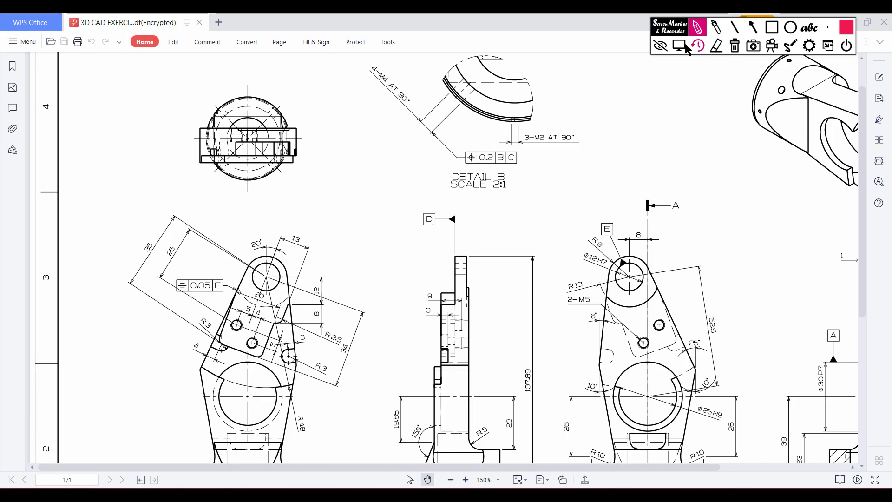
click(679, 52)
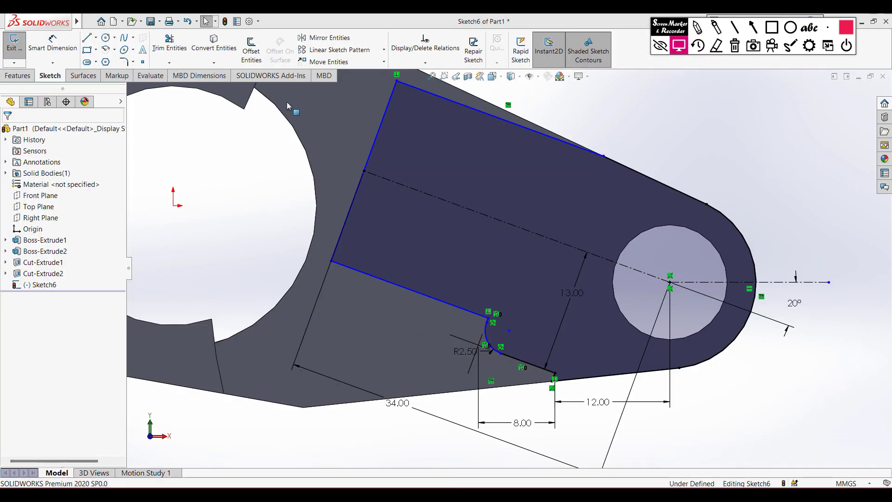
click(287, 102)
click(123, 62)
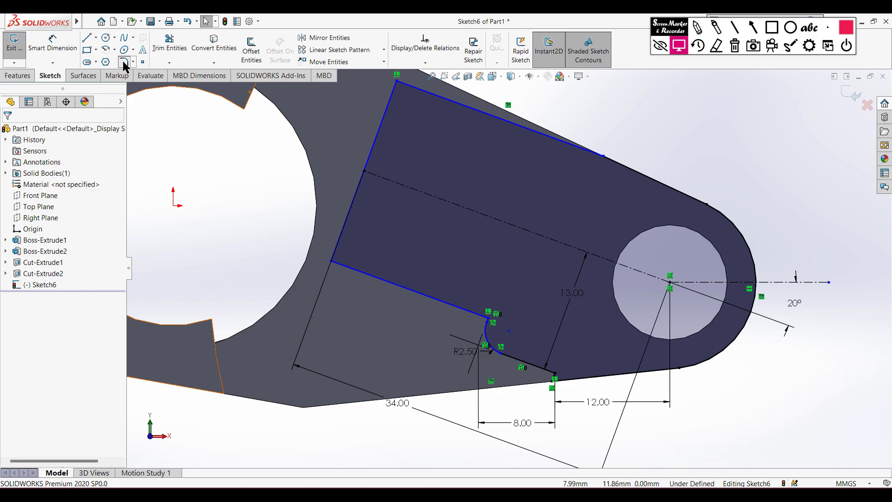
click(332, 262)
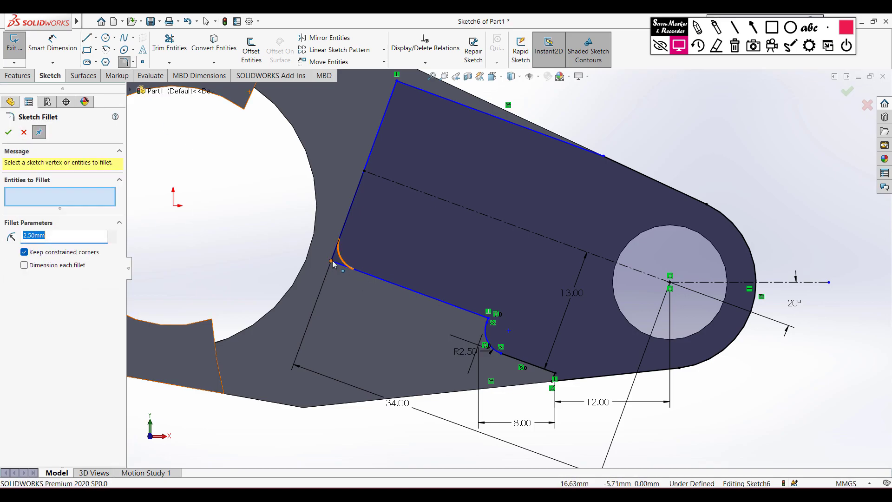
click(396, 81)
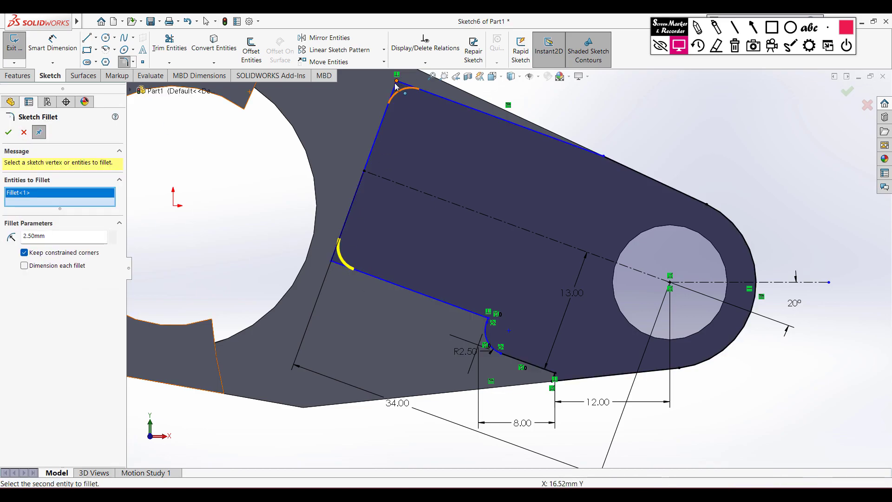
click(9, 133)
click(8, 132)
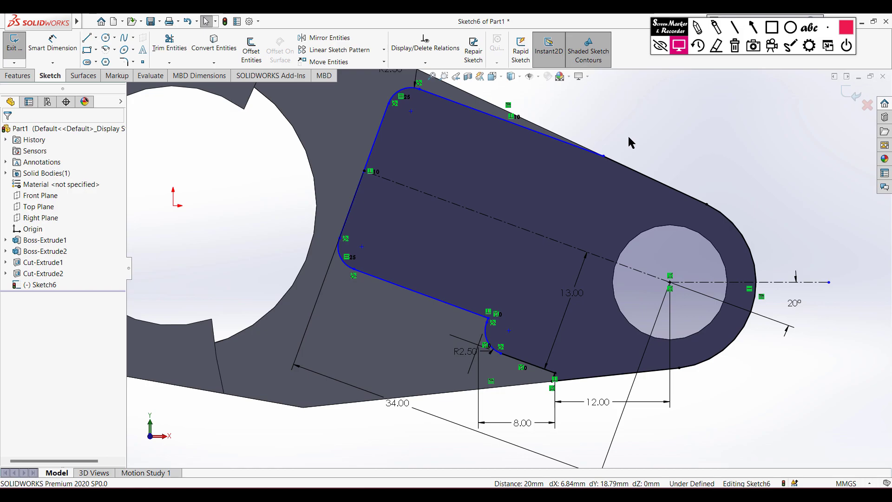
- Start an extruded cut from the closed profile and check its depth in the PDF drawing's section view
key(ctrl+7)
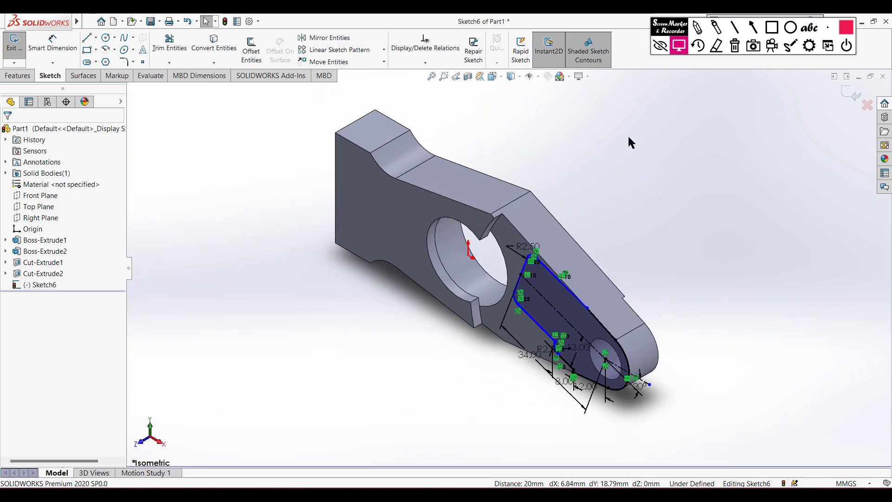
click(17, 74)
click(159, 52)
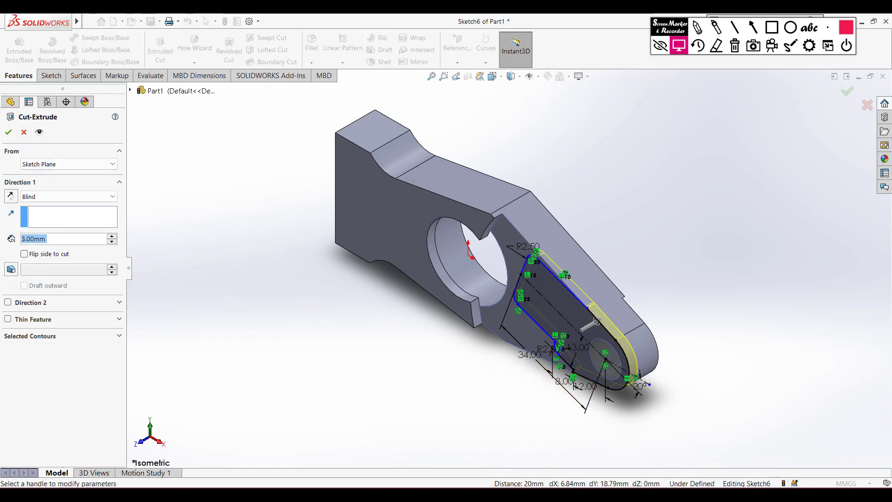
click(508, 480)
drag(619, 470, 852, 470)
click(697, 27)
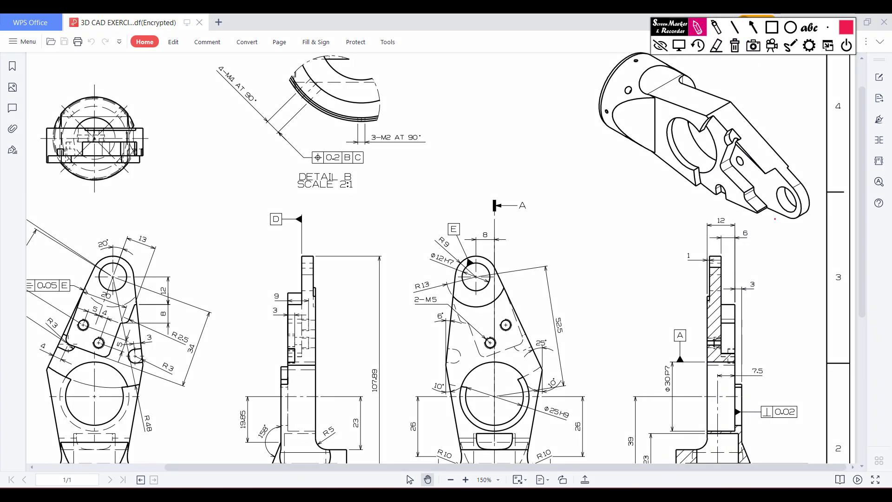
drag(734, 229, 755, 225)
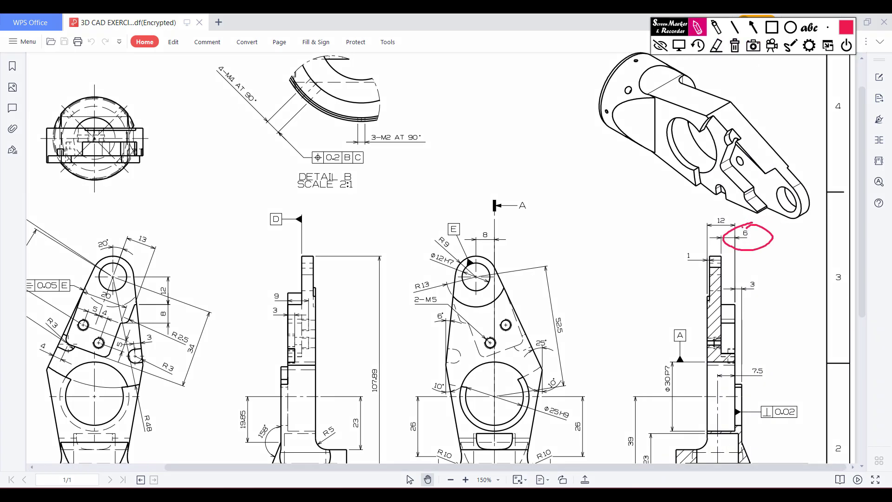
click(734, 45)
click(679, 45)
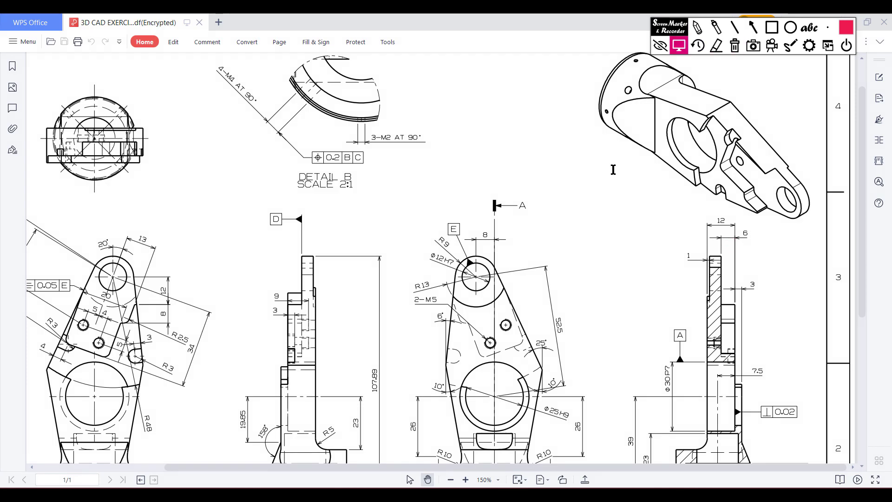
key(alt+Tab)
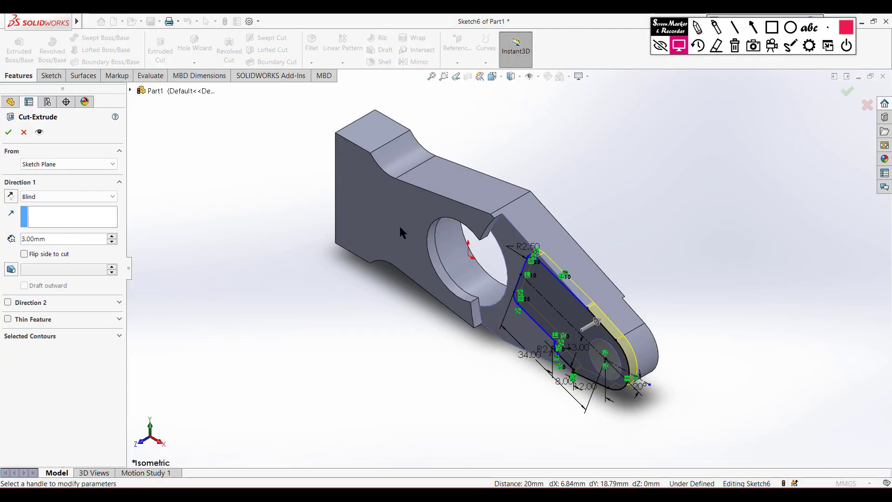
- Set the blind cut depth to 6 mm and complete the cut around the small hole
drag(53, 238, 26, 240)
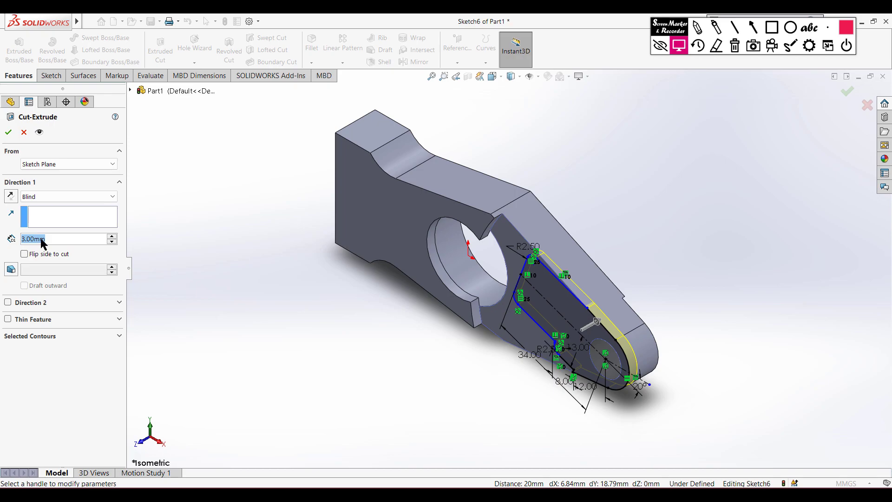
text(6)
key(Return)
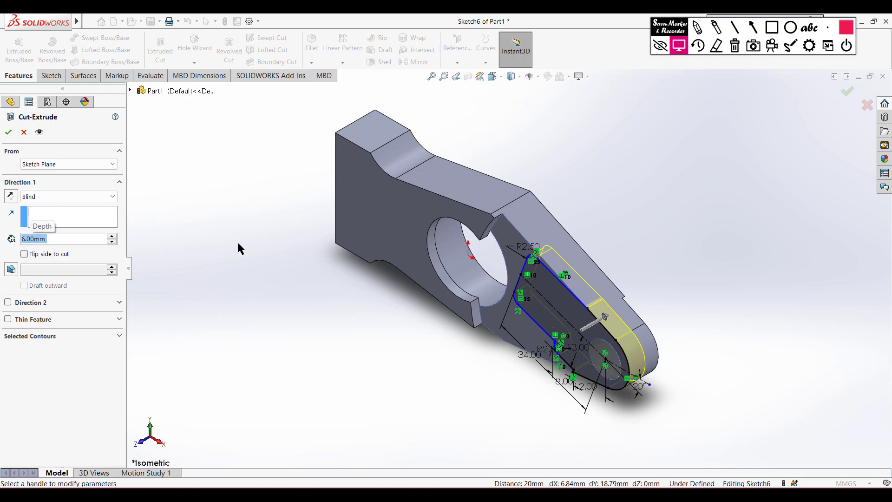
click(8, 132)
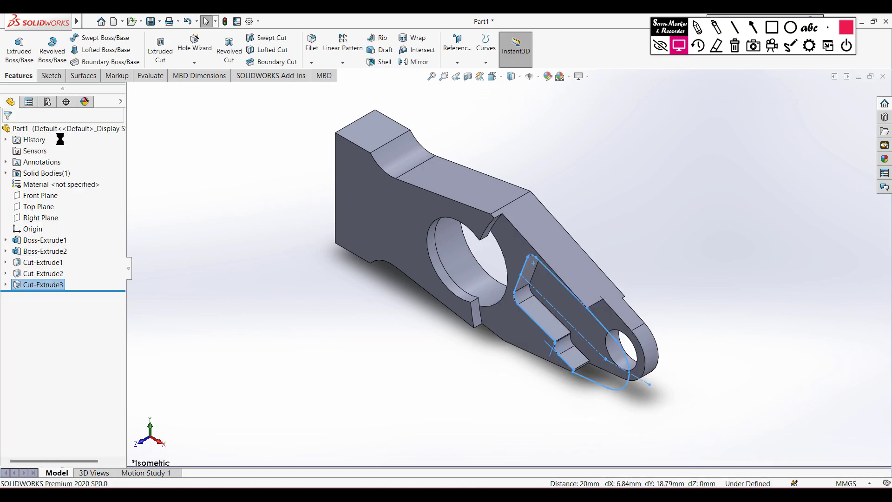
click(271, 274)
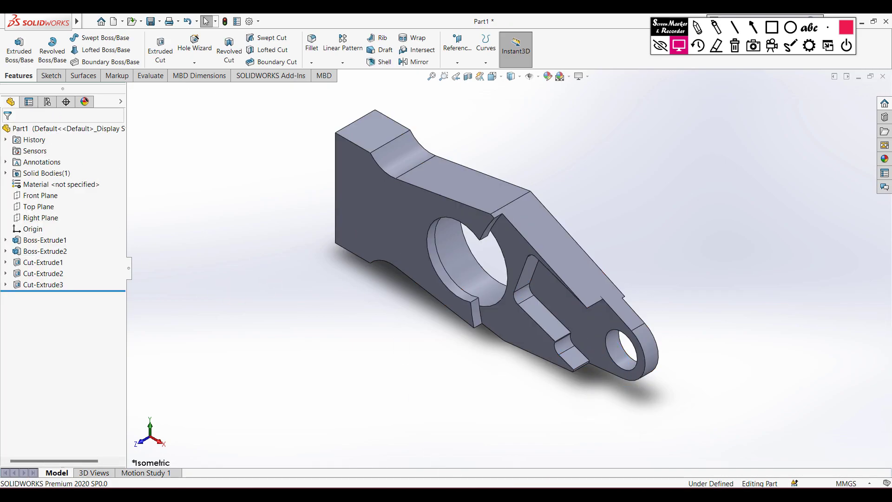
- Examine the pocket around the small hole in the PDF drawing's isometric view, marking it temporarily
key(alt+Tab)
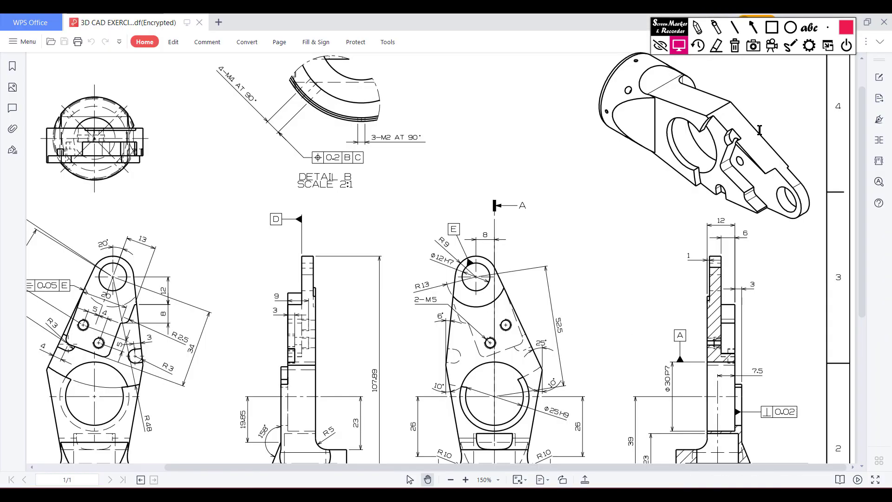
click(697, 27)
mouse_move(723, 164)
mouse_down()
mouse_move(763, 151)
mouse_move(742, 161)
mouse_up()
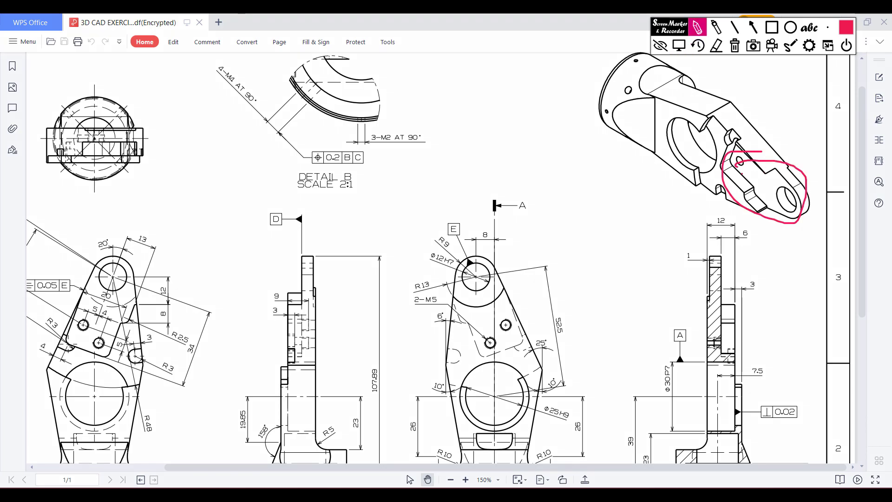
click(734, 46)
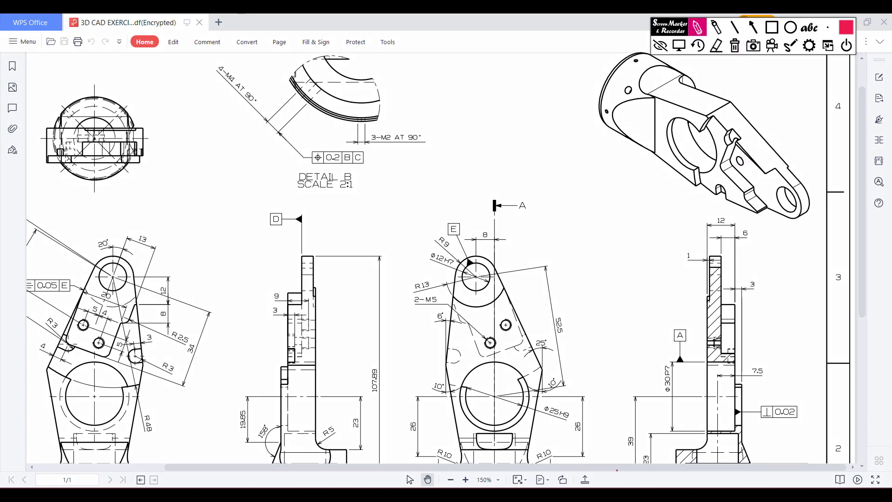
- Examine the radius, position and depth dimensions of the two rounded side notches in the PDF drawing, marking them temporarily
click(679, 45)
drag(652, 467, 525, 467)
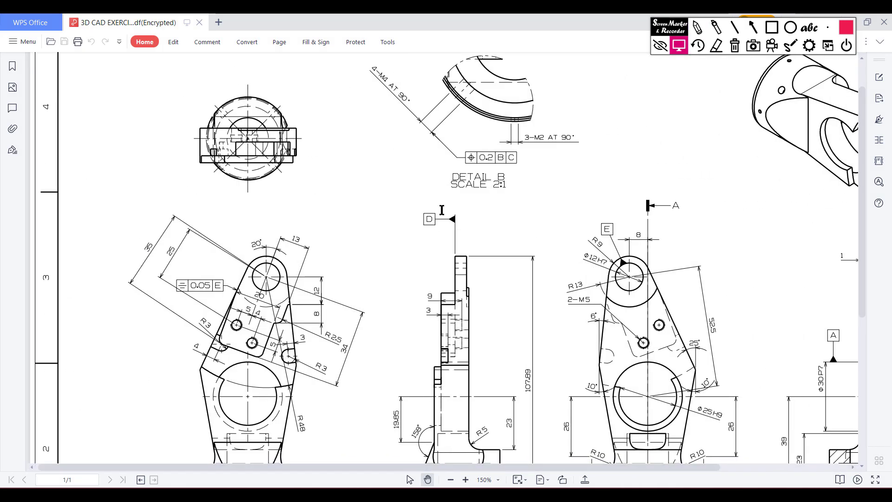
click(697, 28)
drag(221, 335, 220, 332)
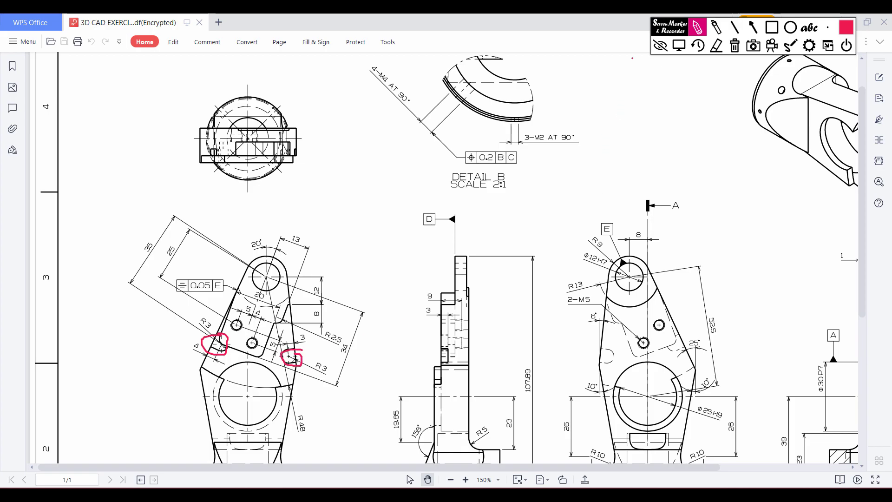
click(734, 45)
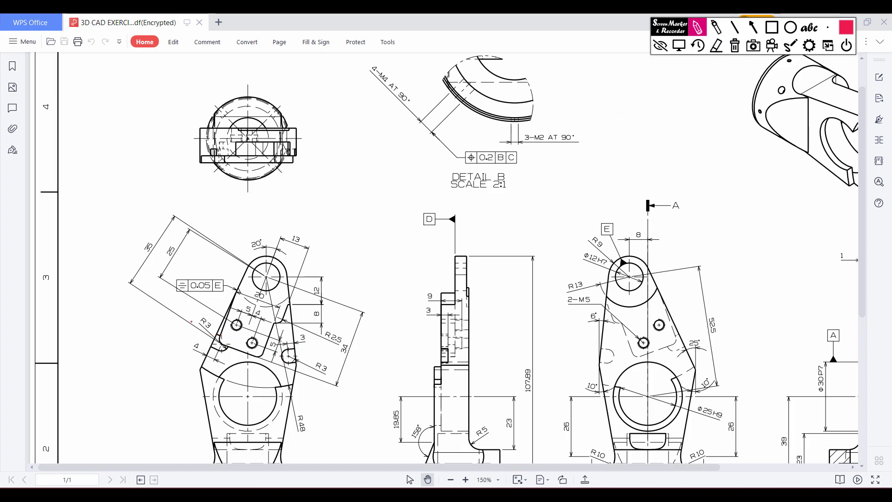
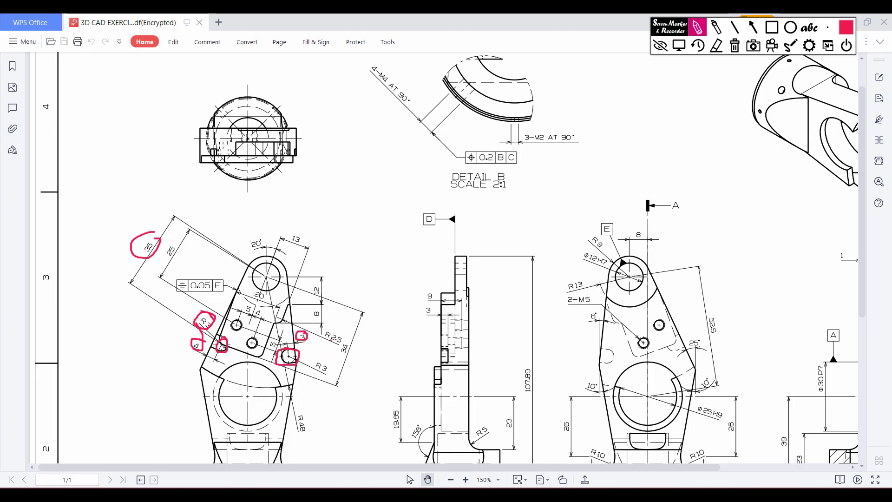
drag(279, 278, 277, 349)
drag(149, 232, 159, 242)
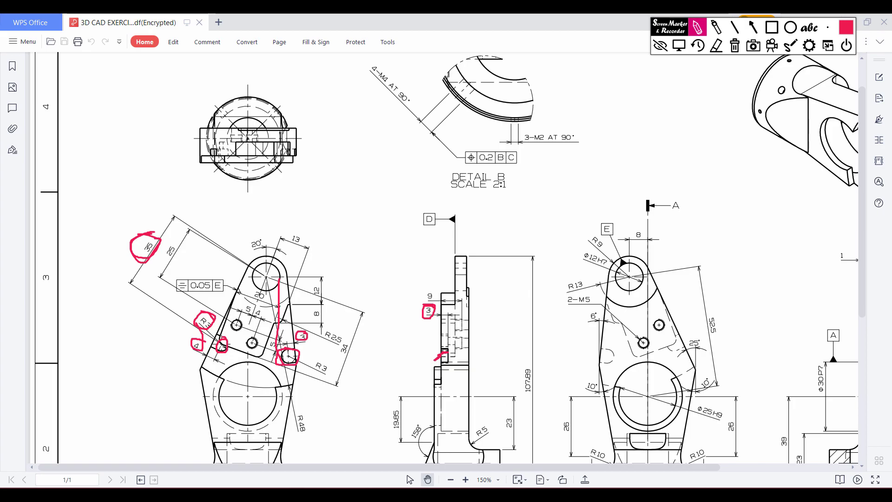
click(736, 46)
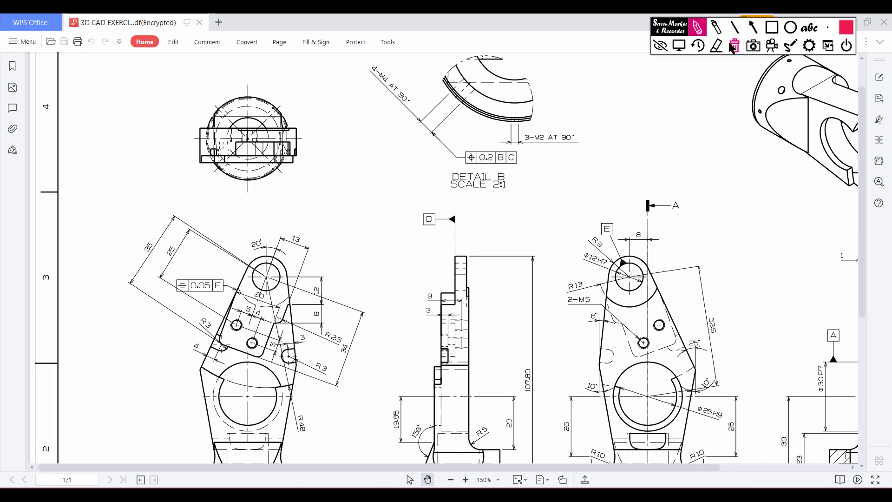
click(680, 46)
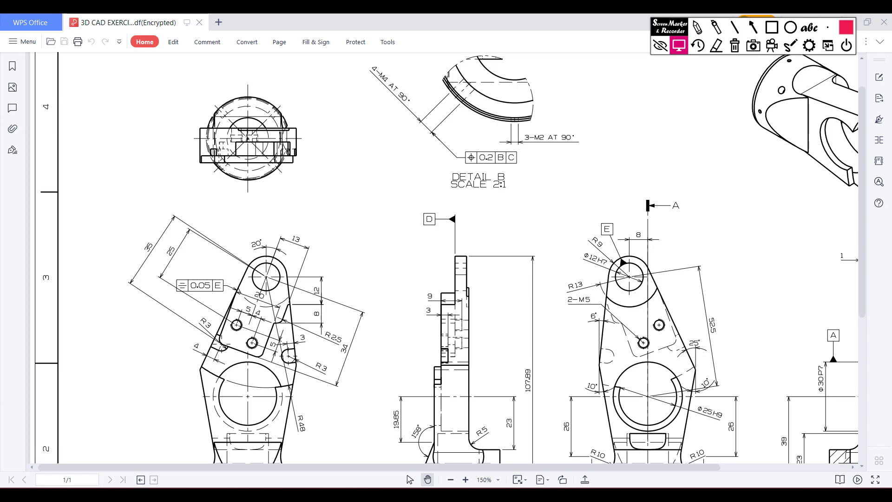
- Switch to SOLIDWORKS and start a sketch on the flat face between the large hole and the angled pocket
key(alt+Tab)
click(518, 247)
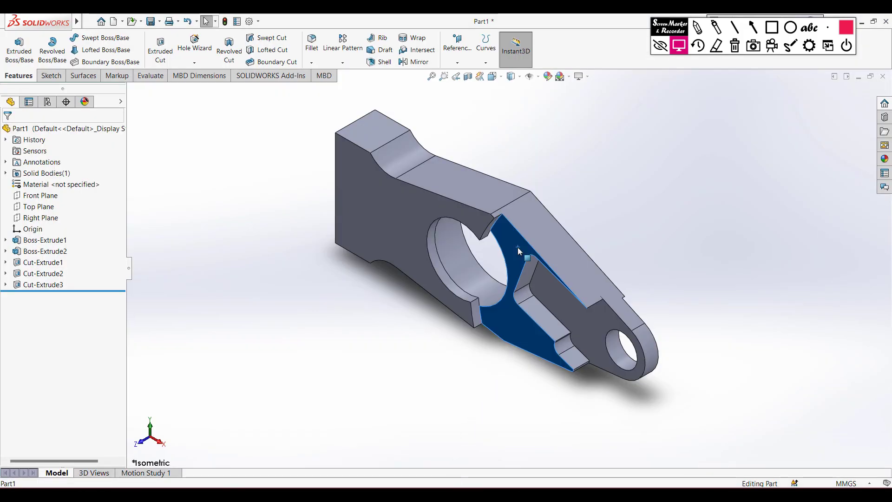
right_click(517, 247)
click(539, 231)
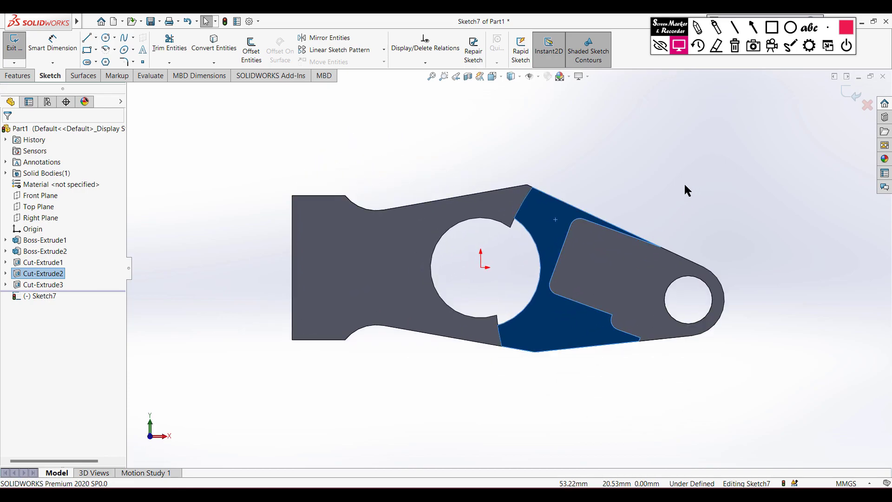
scroll(641, 197, down, 2)
scroll(641, 204, down, 1)
scroll(615, 207, up, 2)
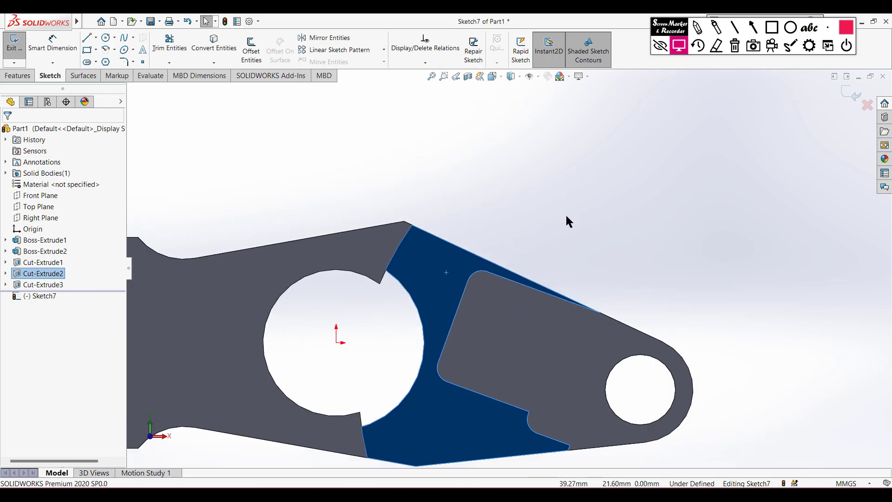
click(565, 214)
- Sketch a circle of diameter 3*2 mm between the large hole and the upper slanted edge
click(106, 37)
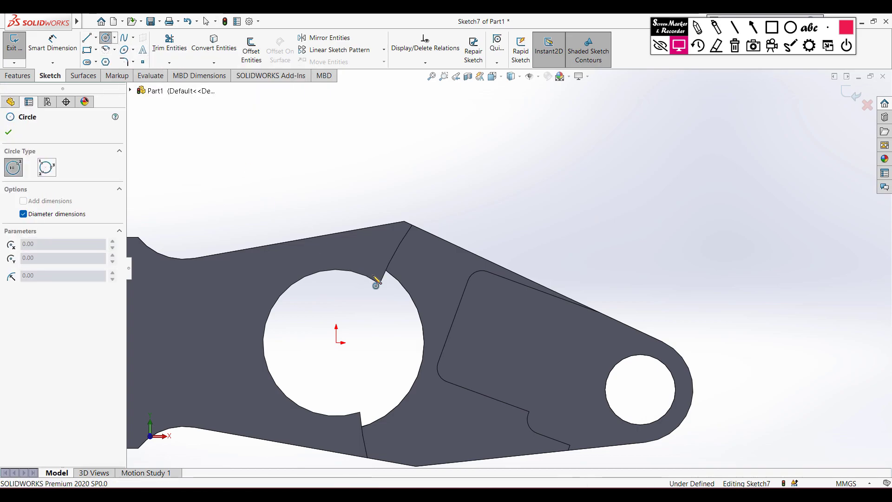
click(445, 266)
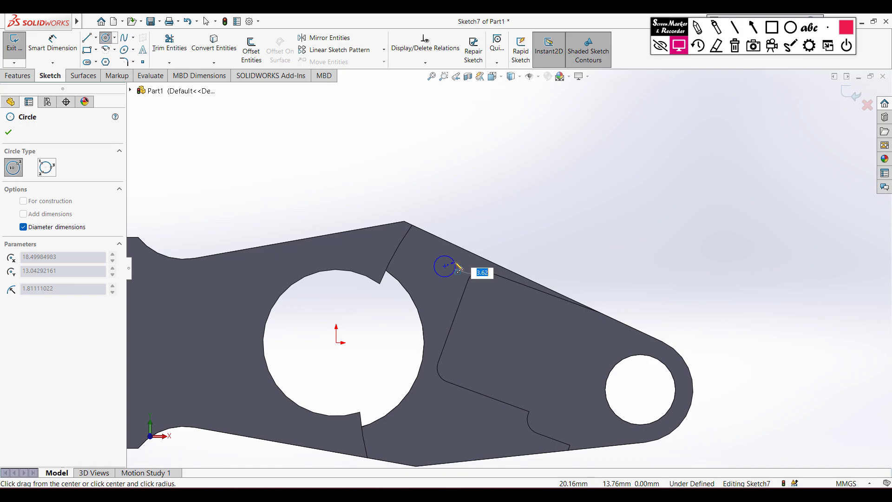
text(3)
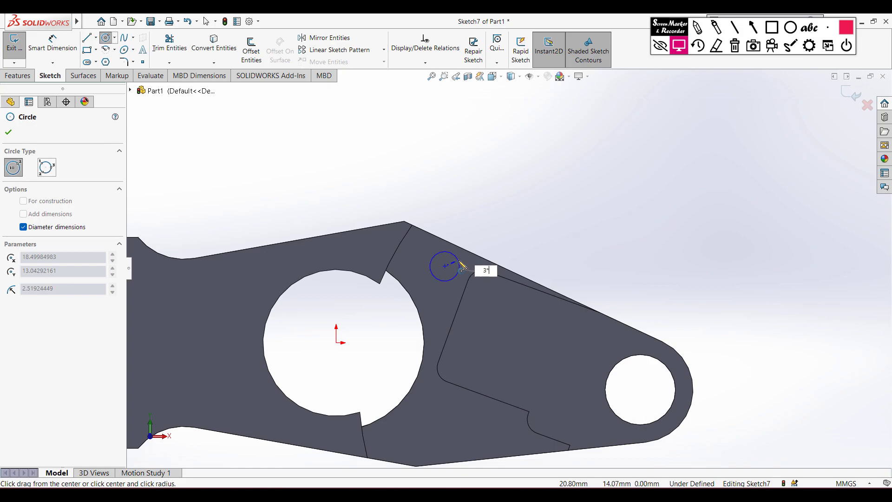
text(*2)
key(Return)
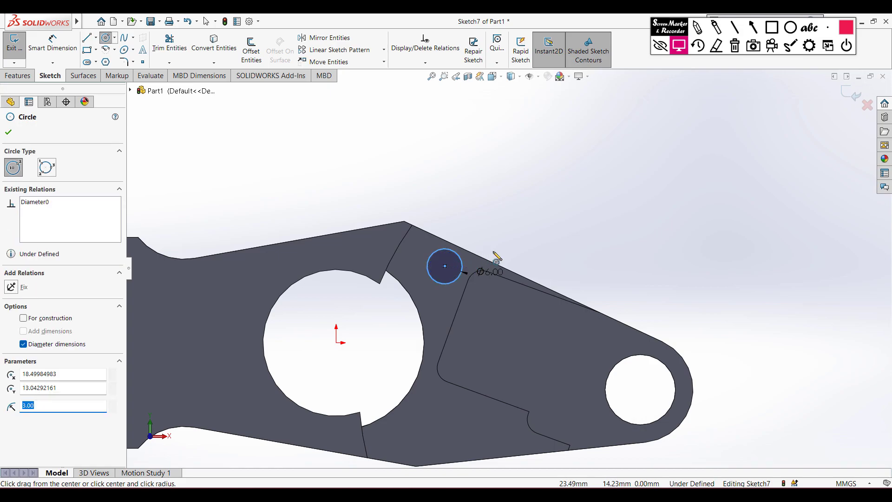
- Check the notch position in the PDF drawing and dimension the circle 35 mm from the small hole's centre
right_drag(523, 225, 523, 184)
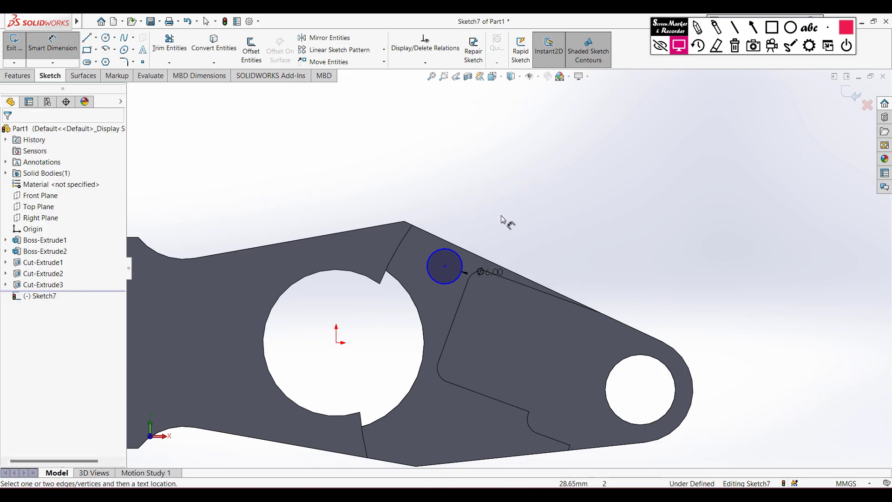
click(466, 493)
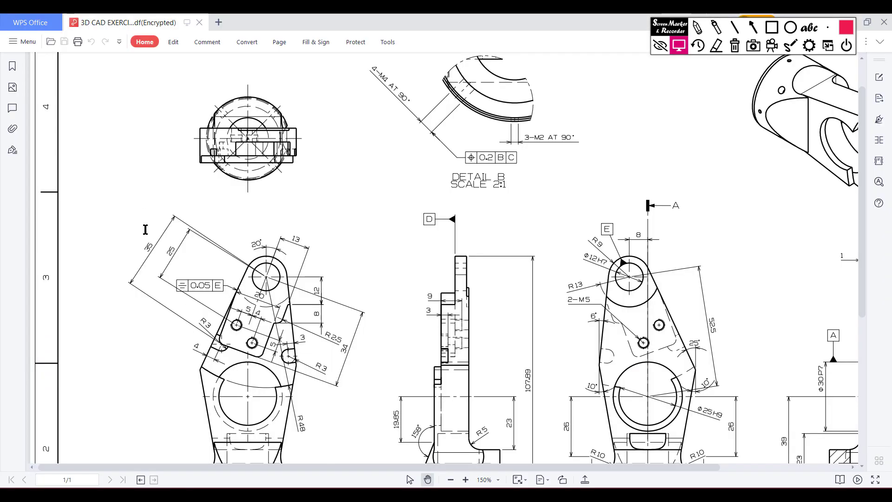
click(469, 493)
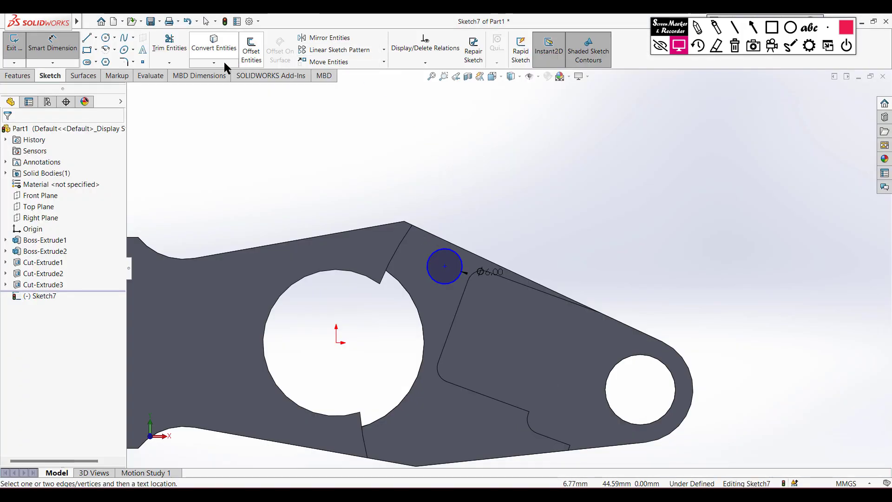
click(462, 268)
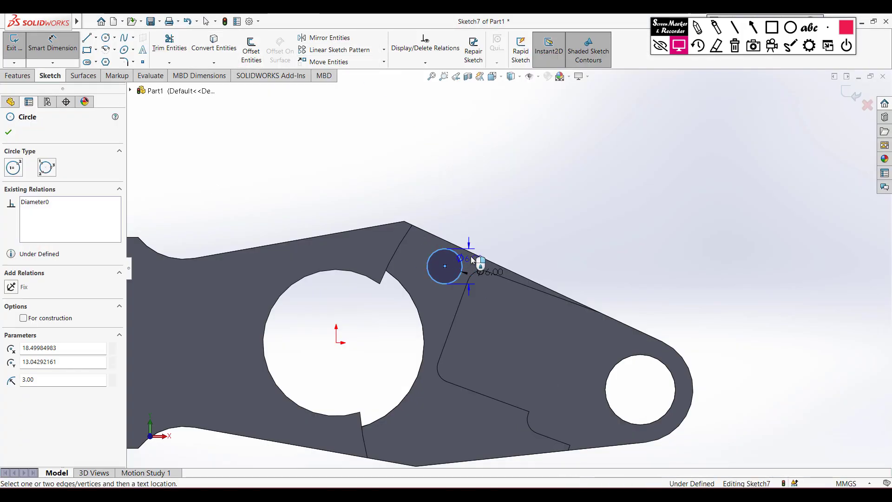
click(674, 402)
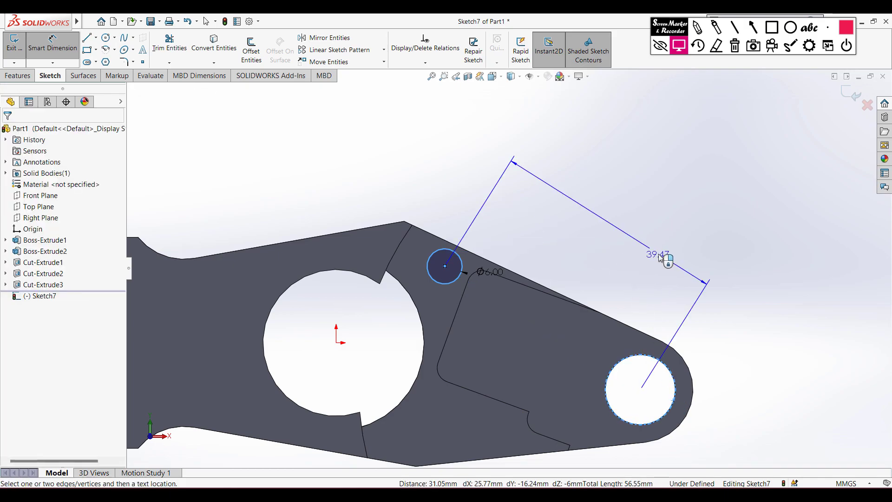
click(662, 246)
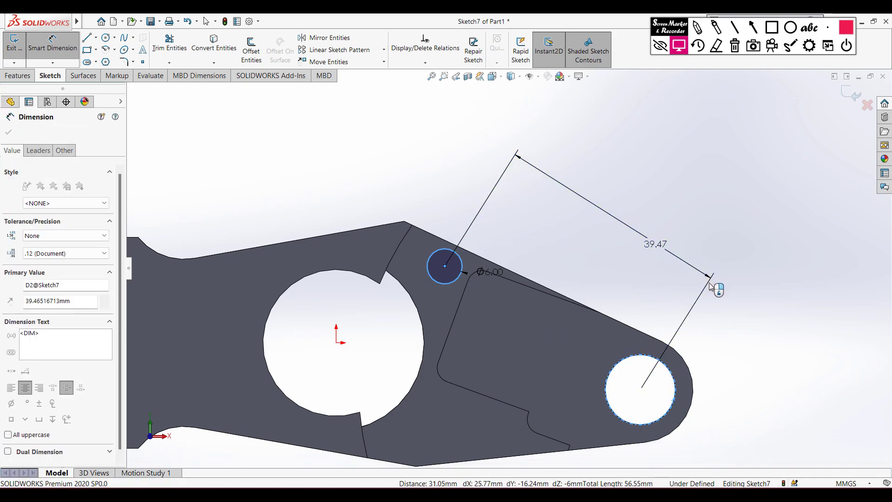
text(35)
key(Return)
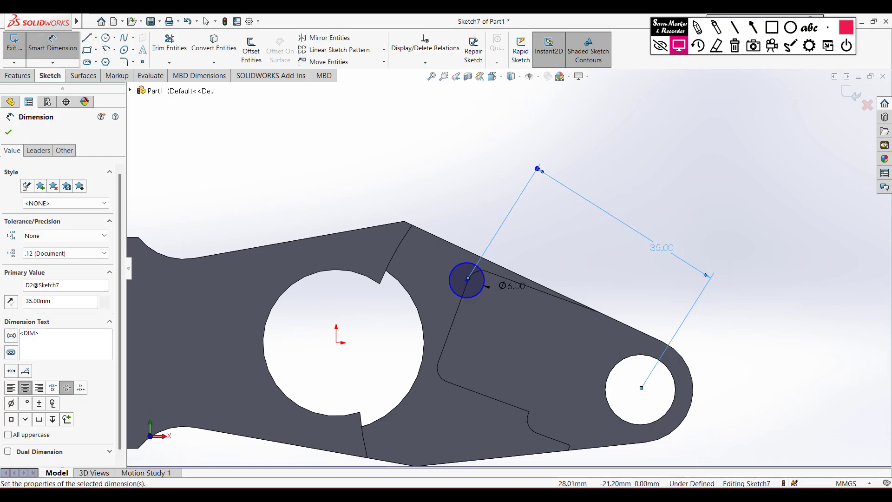
- Check the edge offset in the PDF drawing and dimension the circle's centre 4 mm from the upper slanted edge
key(alt+Tab)
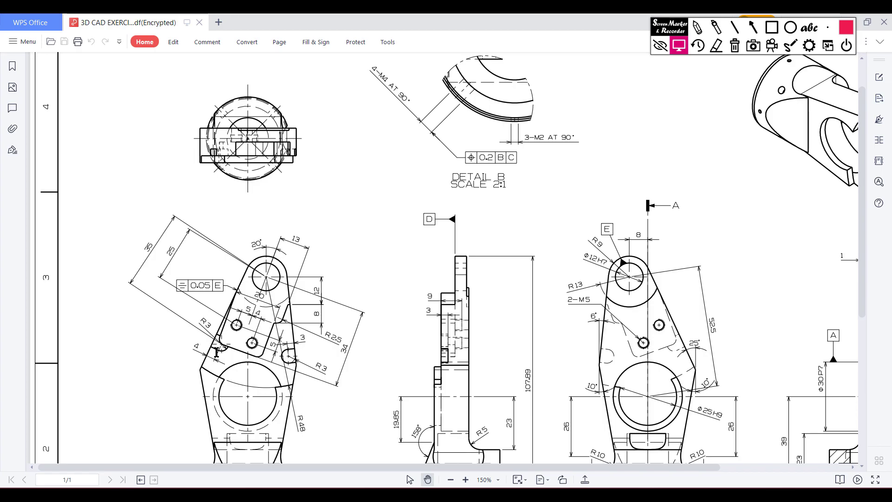
key(alt+Tab)
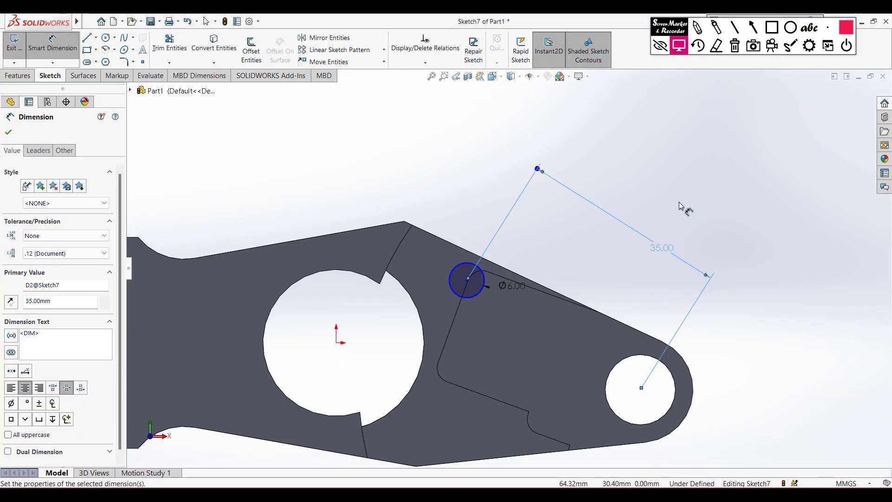
click(461, 266)
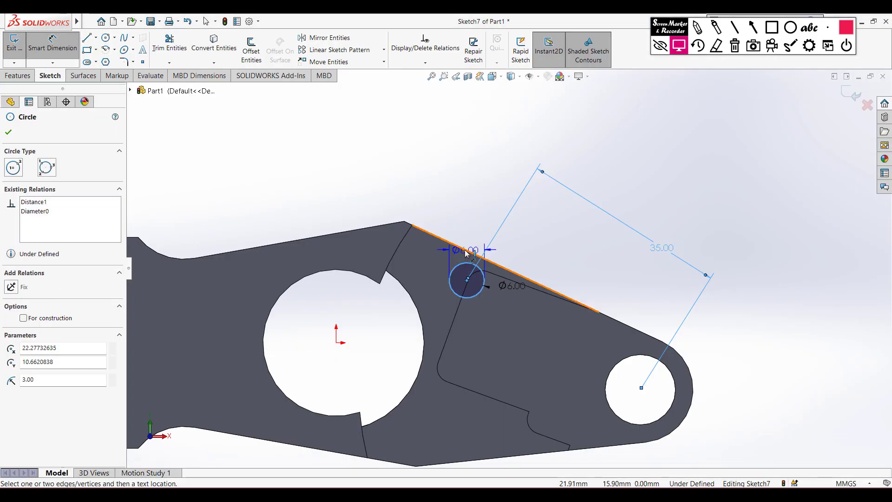
click(459, 248)
click(440, 251)
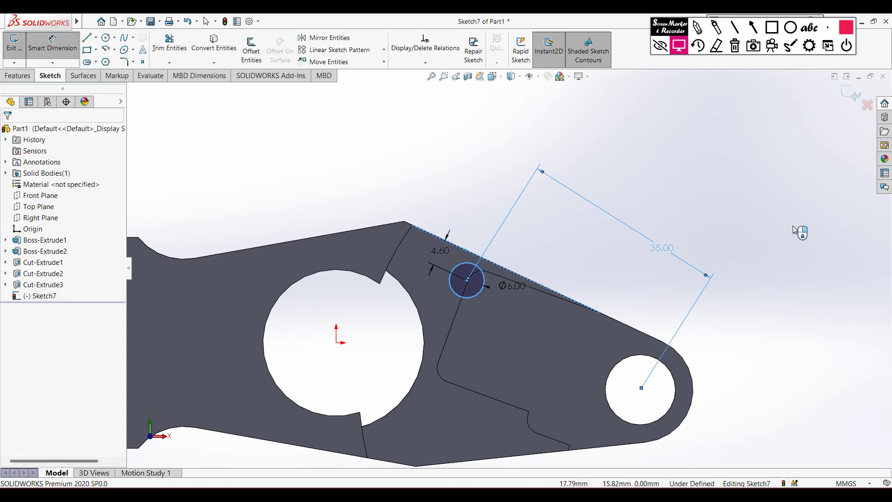
key(Return)
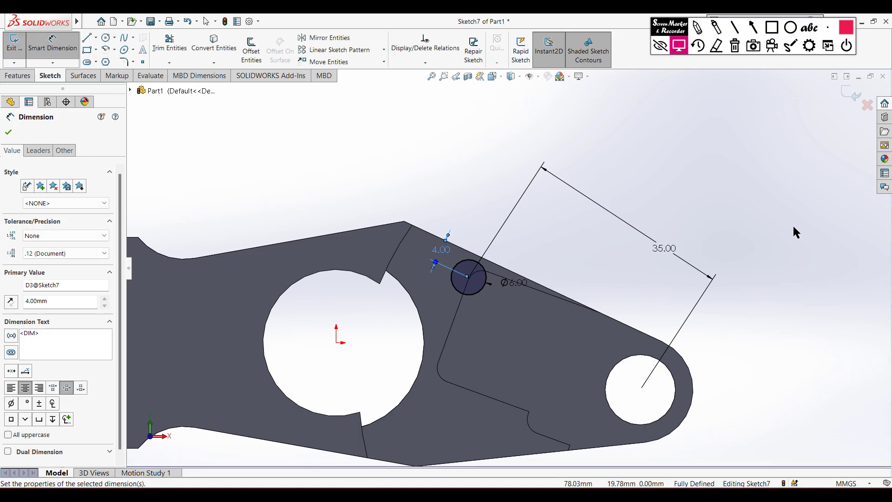
- Check the notch shape in the PDF drawing and draw a line from the circle's centre perpendicular to the upper slanted edge
scroll(745, 247, down, 2)
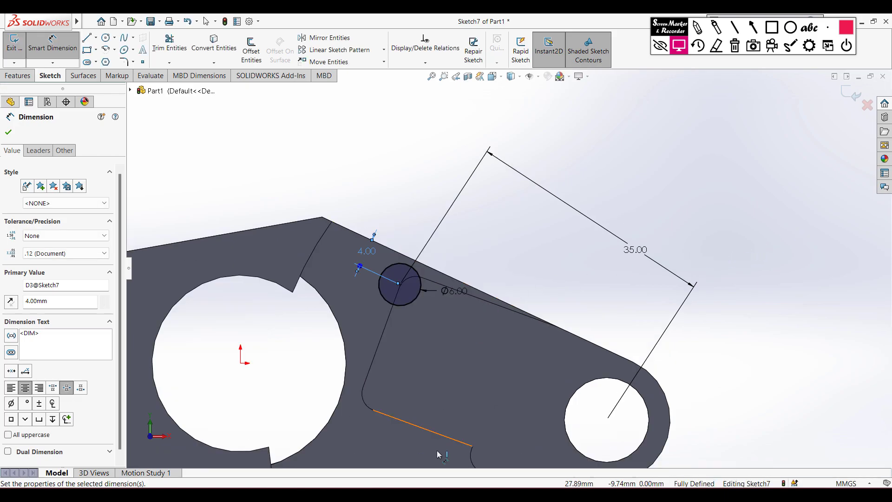
click(437, 494)
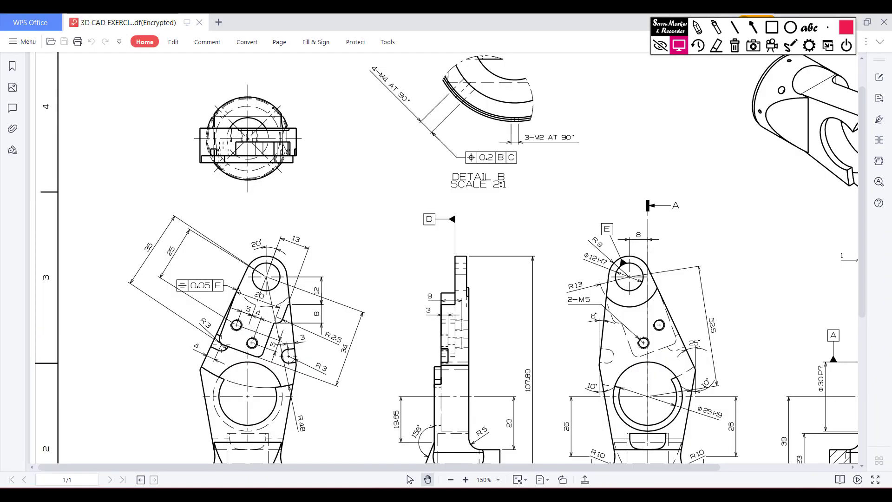
click(437, 494)
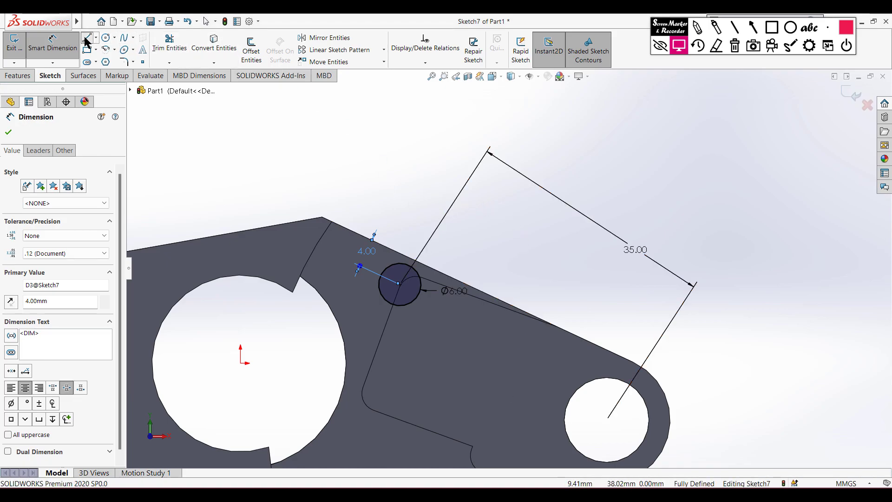
click(86, 41)
scroll(405, 291, down, 2)
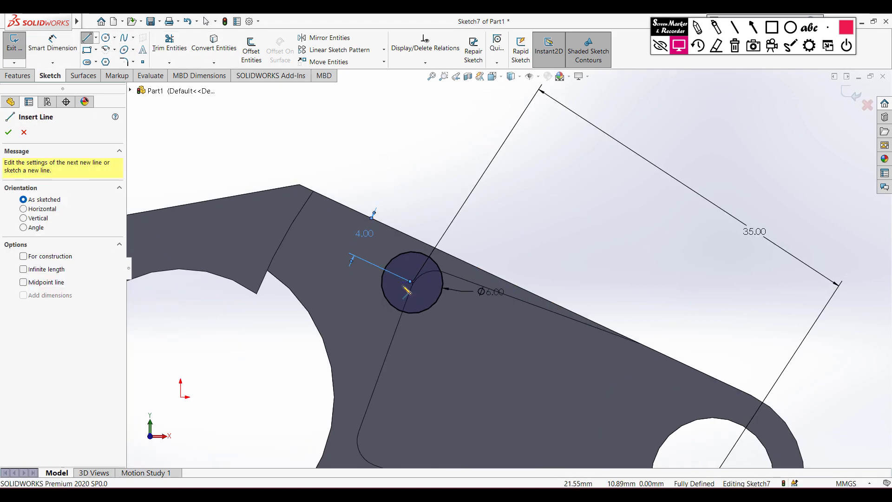
click(412, 282)
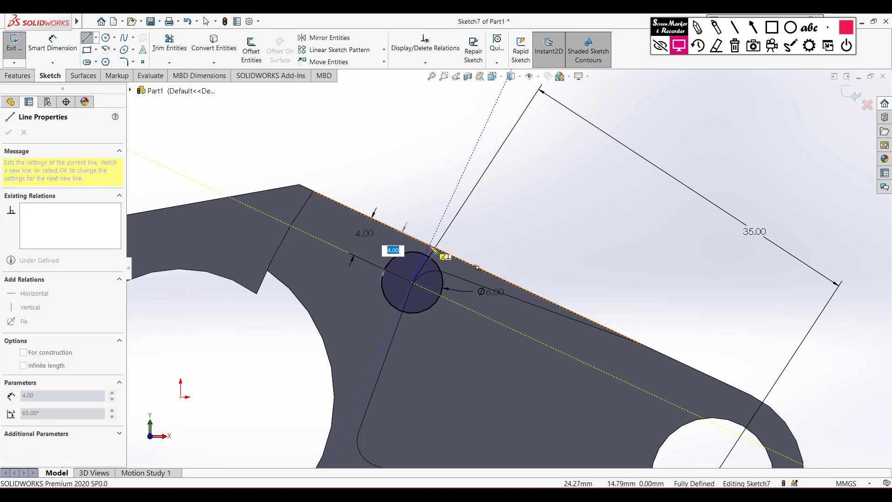
click(432, 250)
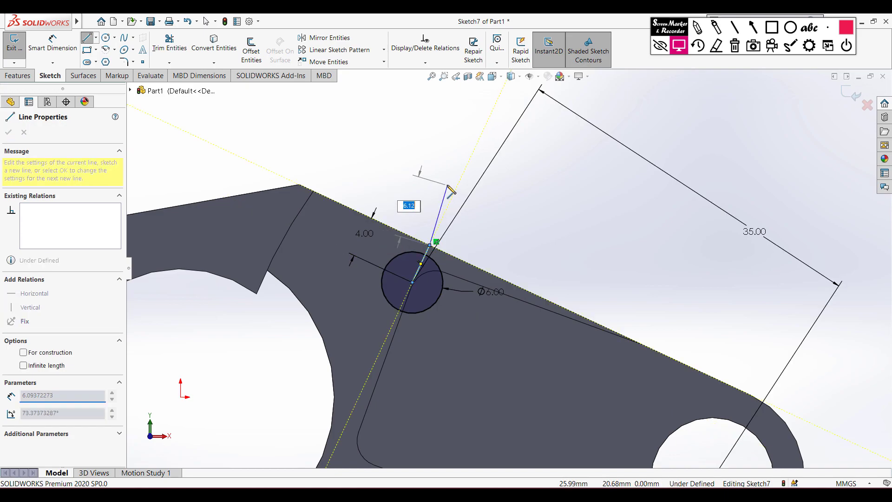
key(Escape)
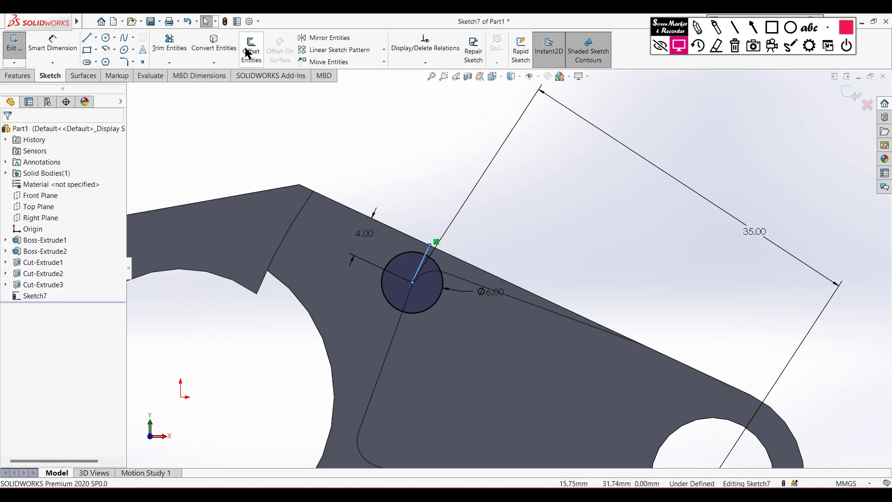
- Offset the perpendicular line 3 mm to both sides, capping the ends with straight lines
click(251, 48)
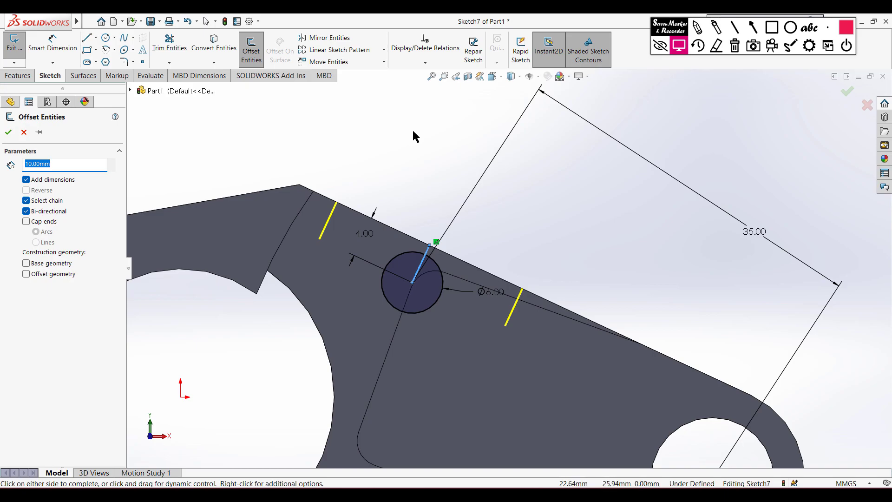
text(3)
key(Return)
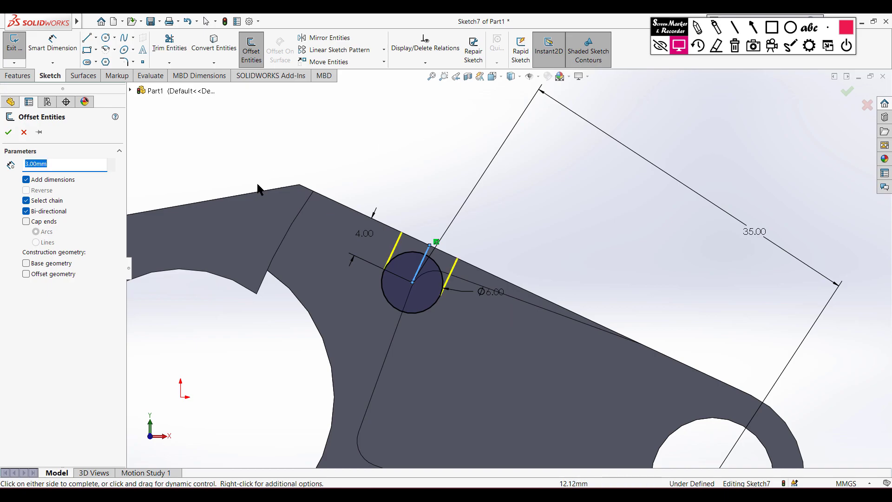
click(26, 221)
click(36, 242)
click(8, 132)
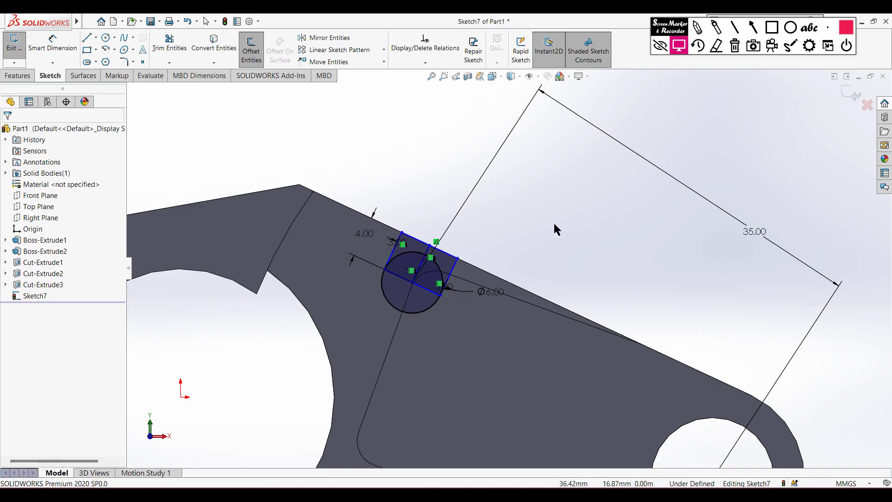
- Trim the inner lines and the edge-side arc of the circle to leave a U-shaped notch profile at the upper slanted edge
right_drag(563, 212, 537, 259)
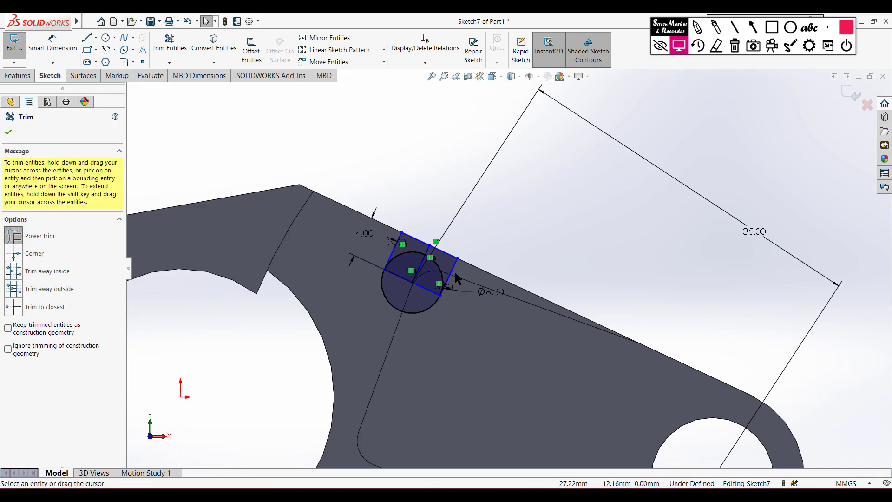
scroll(456, 277, down, 3)
mouse_move(442, 255)
mouse_down()
mouse_move(416, 263)
mouse_move(404, 233)
mouse_move(392, 249)
mouse_move(407, 300)
mouse_move(407, 276)
mouse_up()
scroll(407, 277, up, 2)
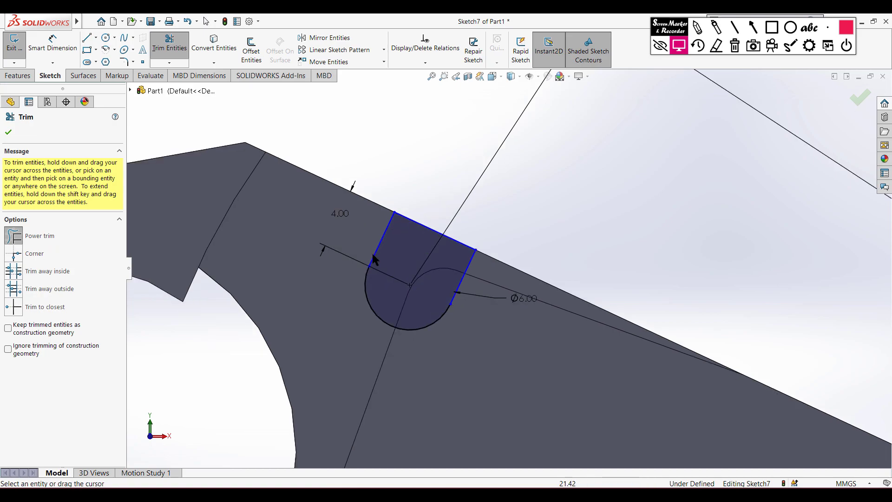
click(9, 133)
scroll(550, 300, up, 5)
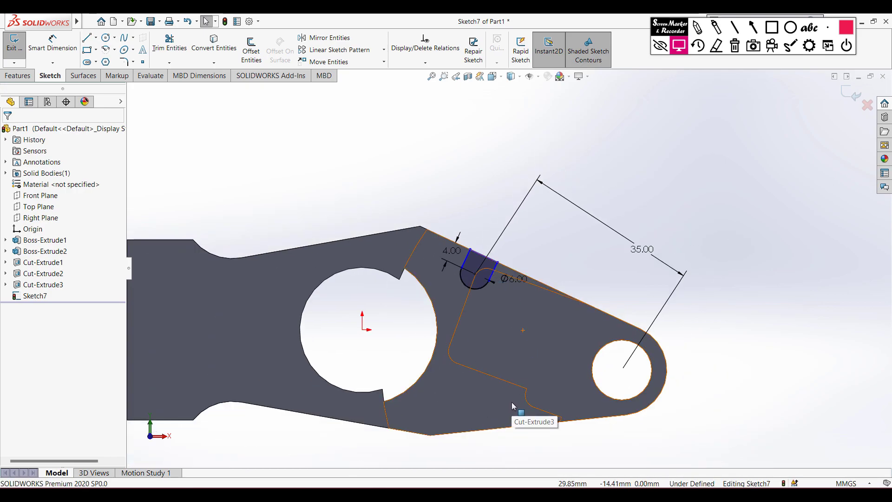
- Sketch a circle of diameter 3*2 mm between the large hole and the lower slanted edge
click(106, 38)
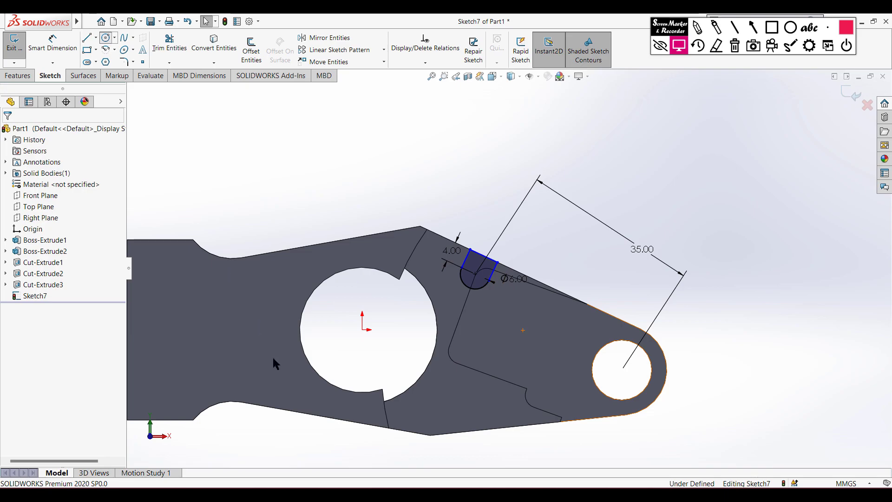
click(454, 412)
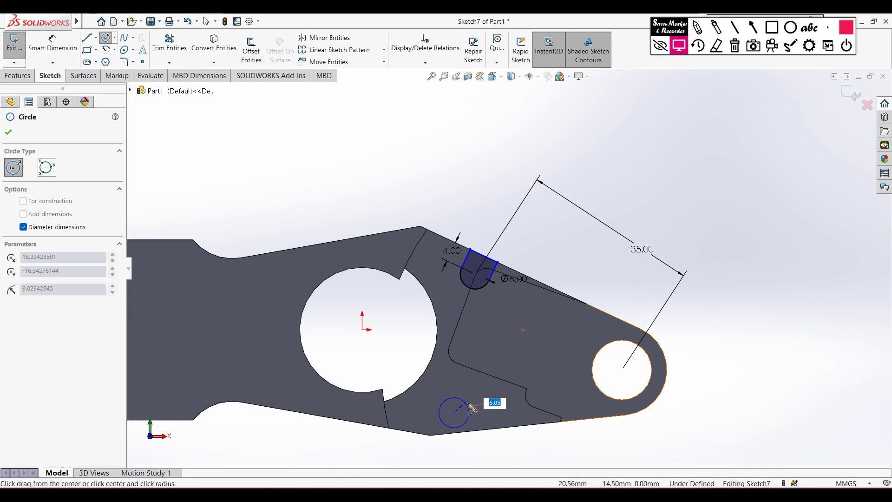
text(3*2)
key(Return)
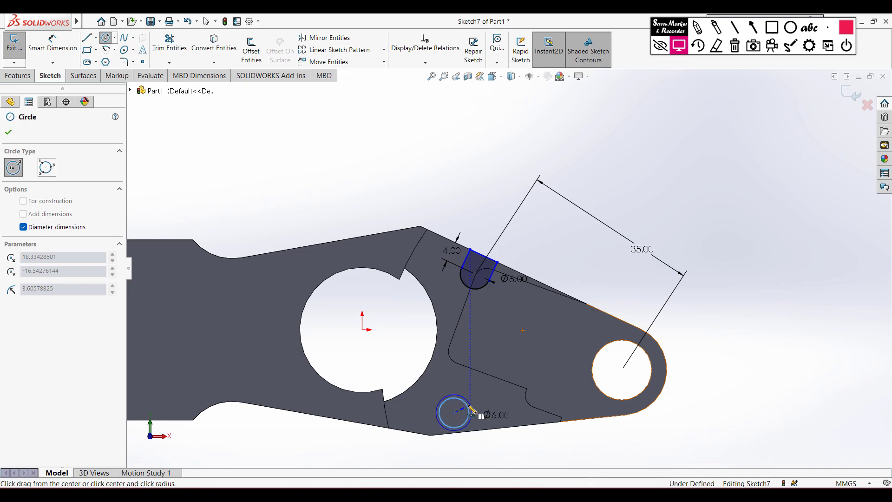
- Check the lower notch offset in the PDF drawing and dimension the new circle's centre 3 mm from the lower slanted edge
right_drag(585, 444, 583, 400)
key(alt+Tab)
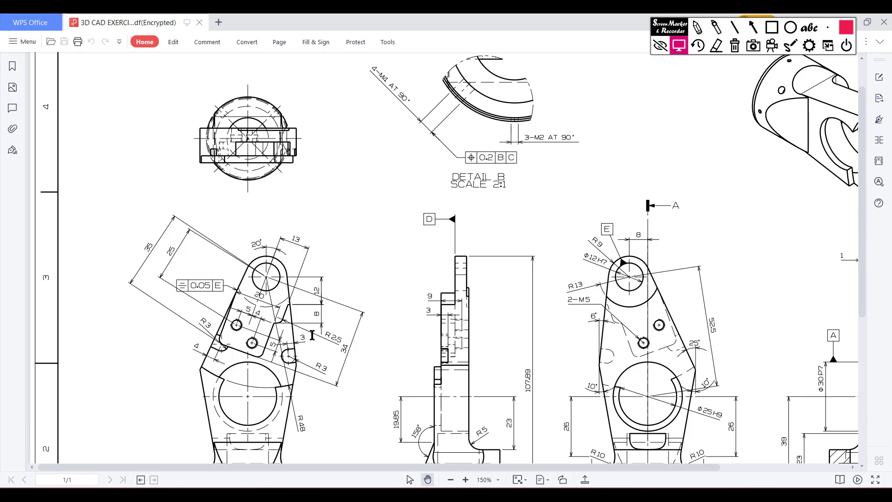
key(alt+Tab)
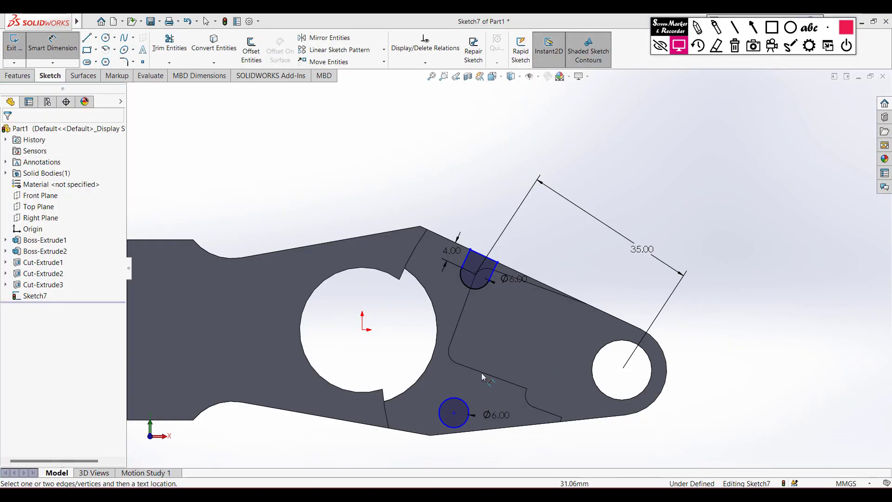
click(474, 427)
click(483, 431)
click(529, 423)
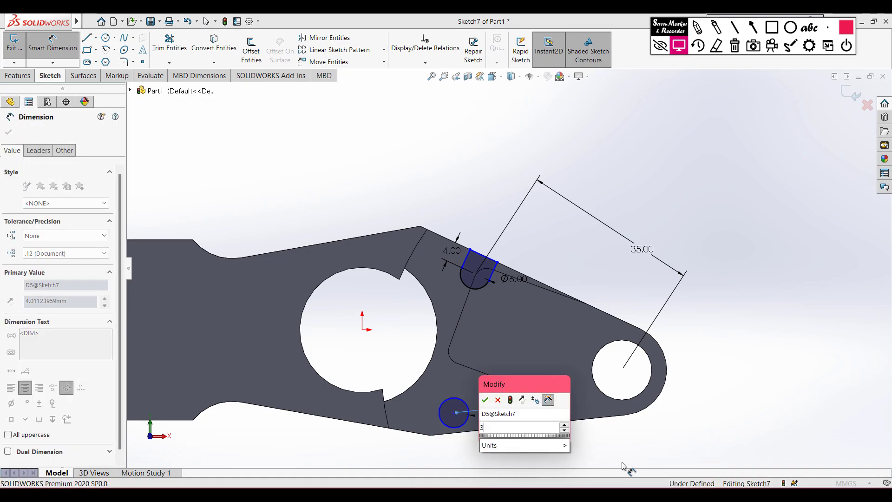
key(Return)
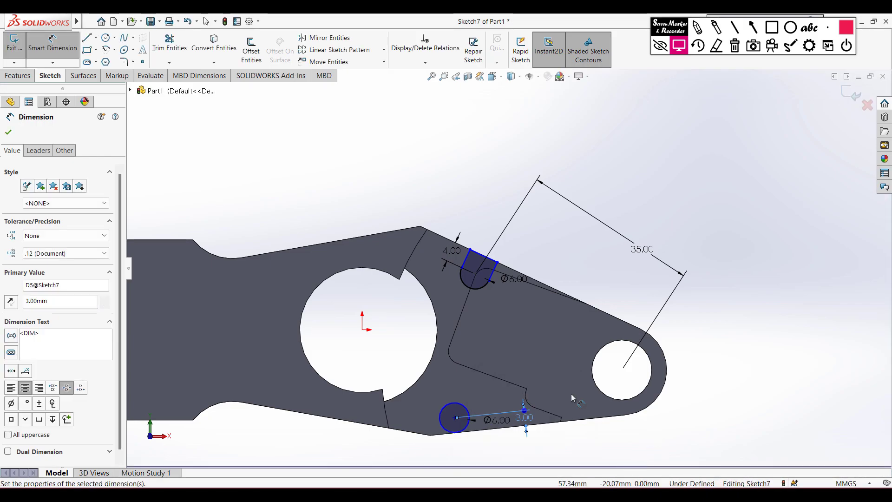
- Dimension the lower circle's centre 35 mm from the small hole's centre with an aligned dimension
click(469, 410)
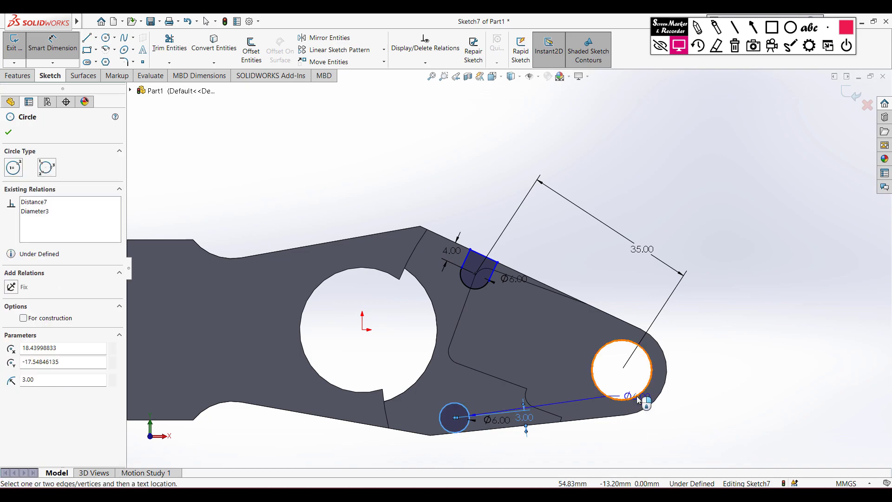
click(632, 397)
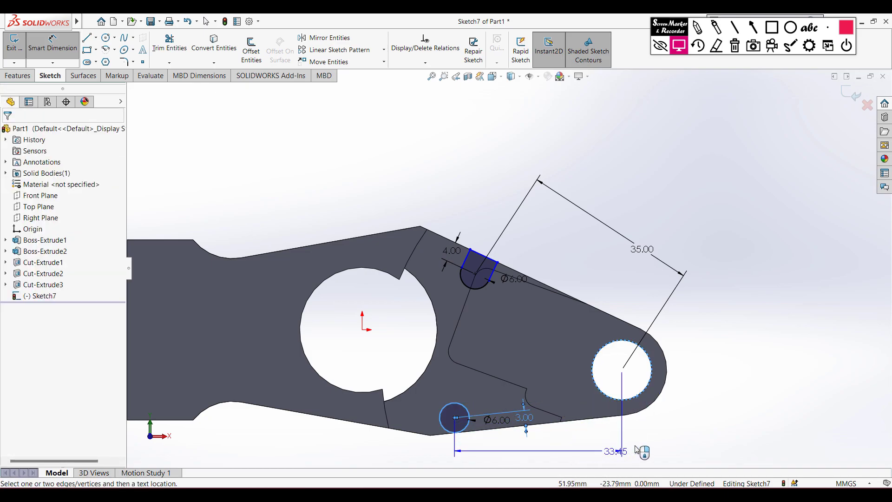
click(604, 439)
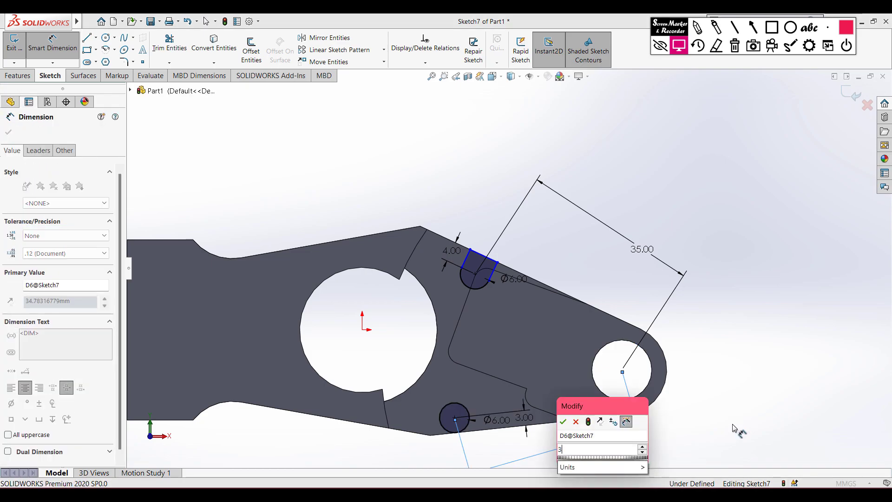
text(35)
key(Return)
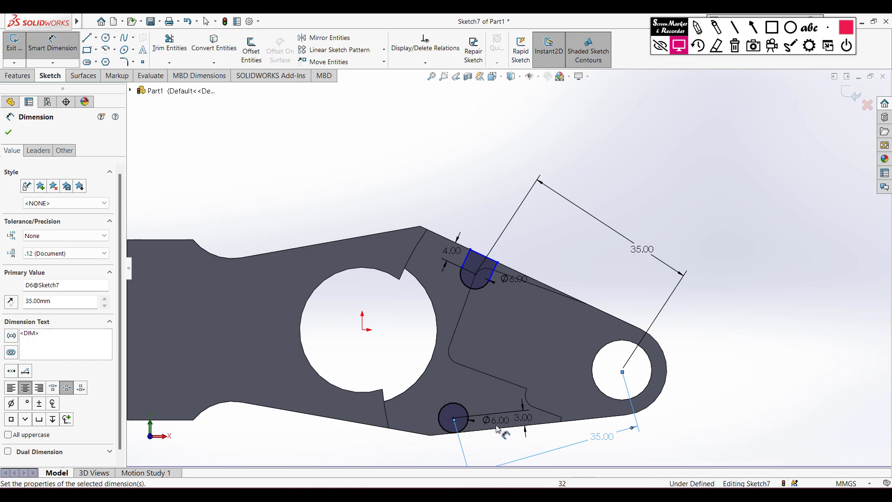
scroll(521, 427, down, 5)
scroll(489, 398, up, 5)
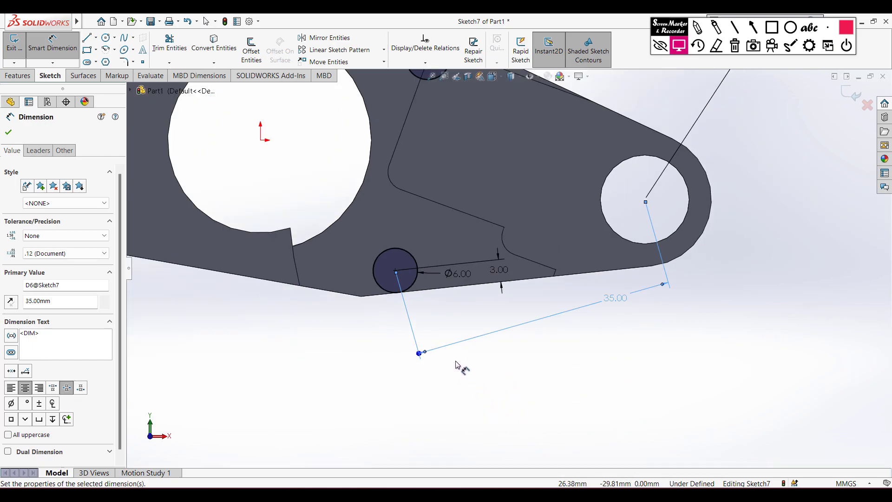
click(10, 135)
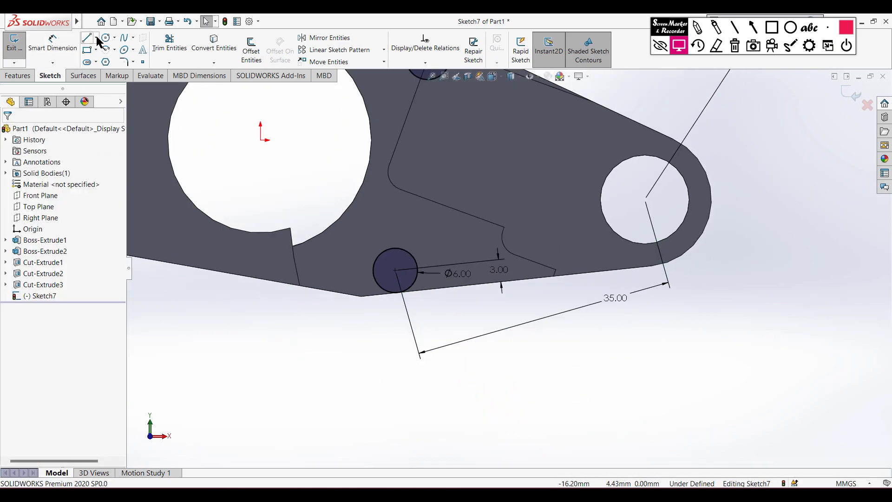
- Draw a centerline from the lower circle's centre perpendicular to the lower slanted edge
click(95, 37)
click(103, 63)
click(395, 270)
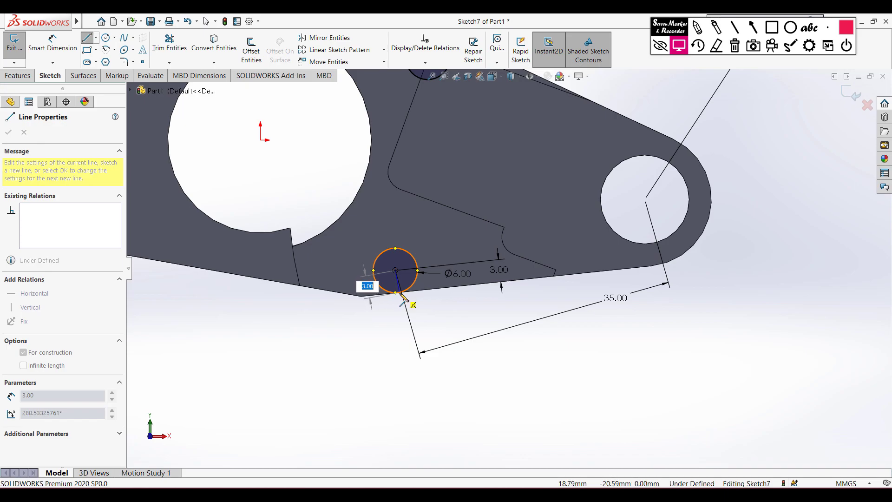
scroll(402, 296, down, 1)
scroll(403, 297, down, 3)
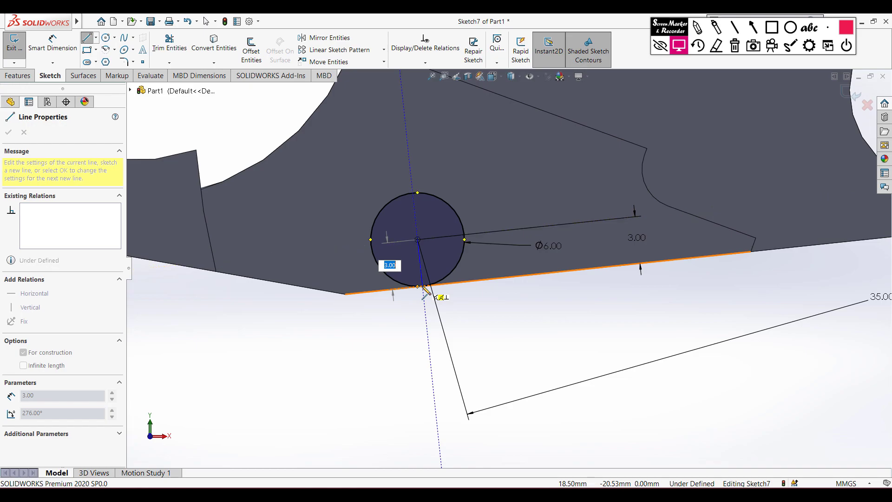
click(422, 287)
key(Escape)
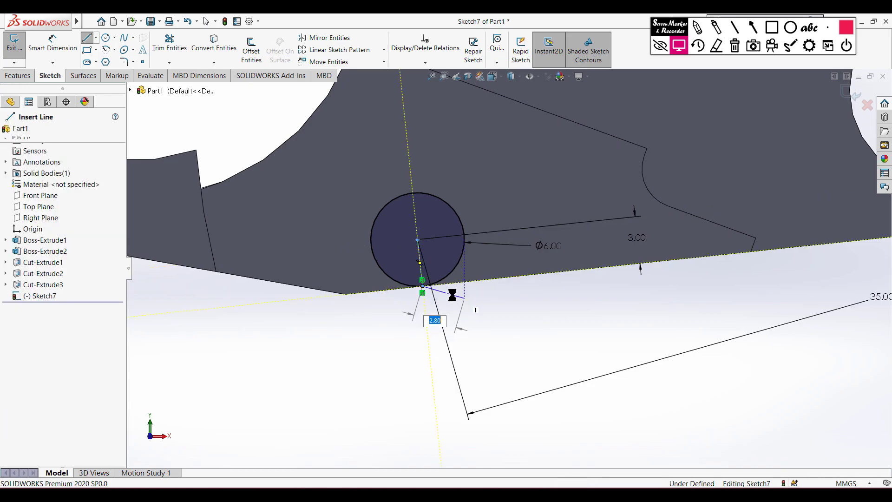
key(Escape)
- Offset the centerline 3 mm to both sides with line caps and trim the shape into a U-shaped notch profile
click(251, 49)
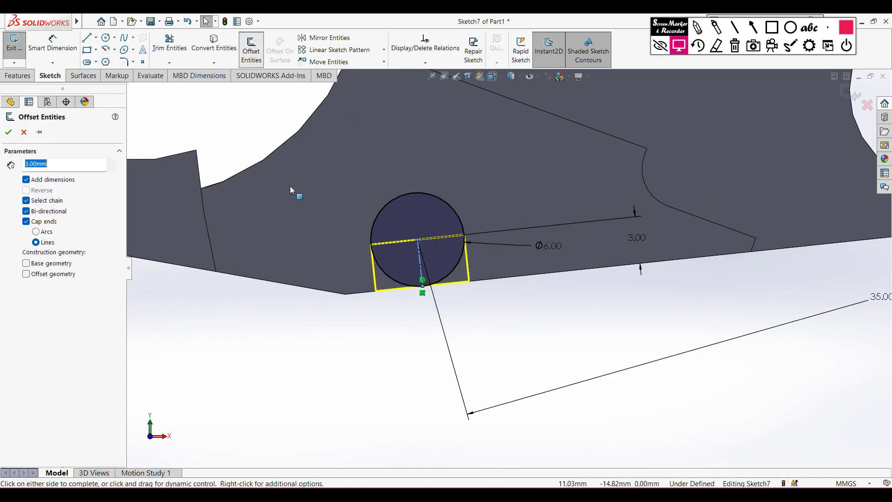
click(8, 132)
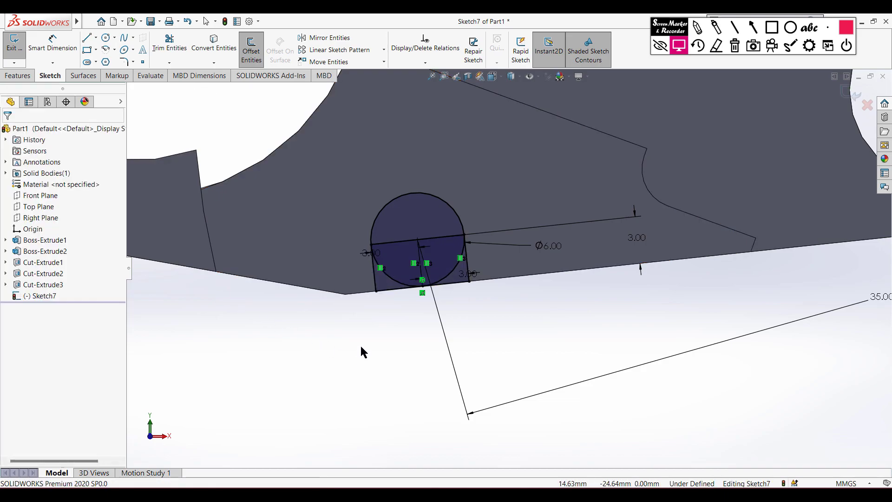
right_drag(360, 336, 326, 386)
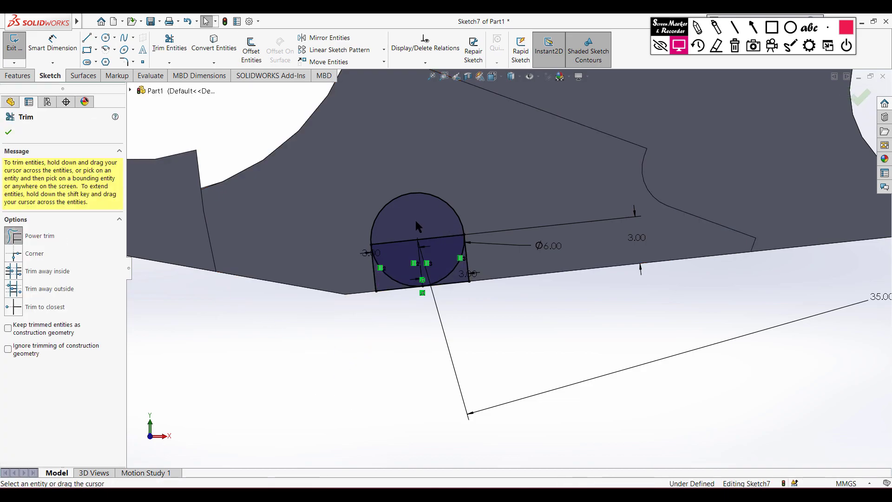
mouse_move(402, 235)
mouse_down()
mouse_move(385, 267)
mouse_move(436, 275)
mouse_move(457, 255)
mouse_move(445, 229)
mouse_up()
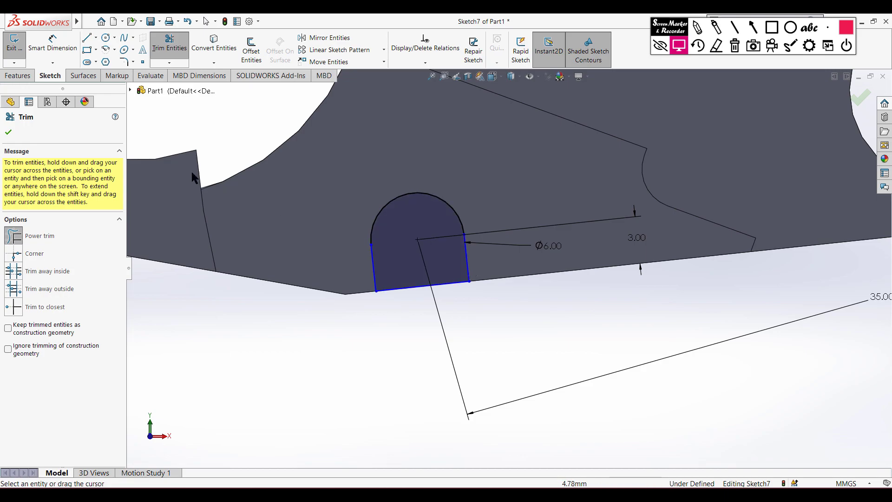
click(9, 132)
- Cut-extrude both notch profiles to a blind depth of 3 mm
key(ctrl+7)
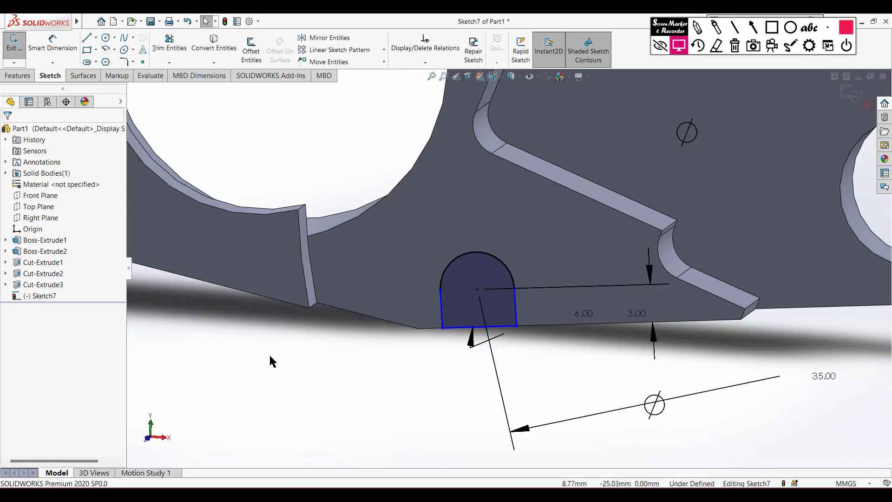
click(18, 76)
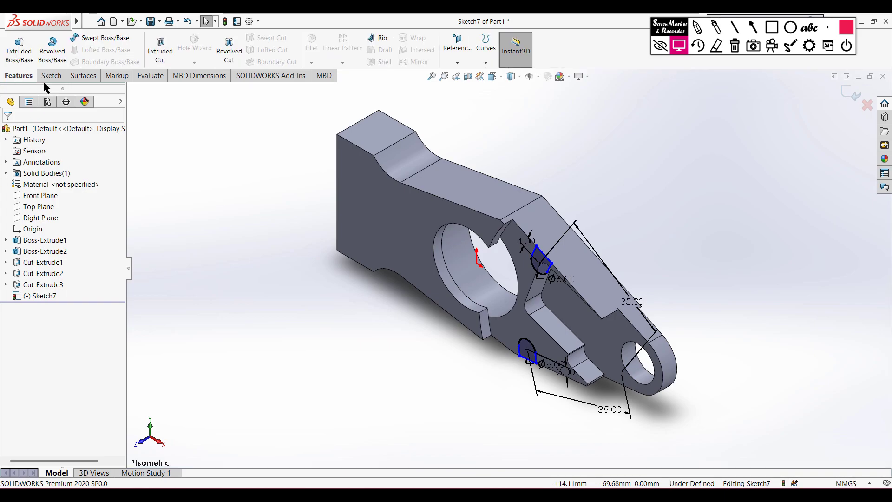
click(160, 50)
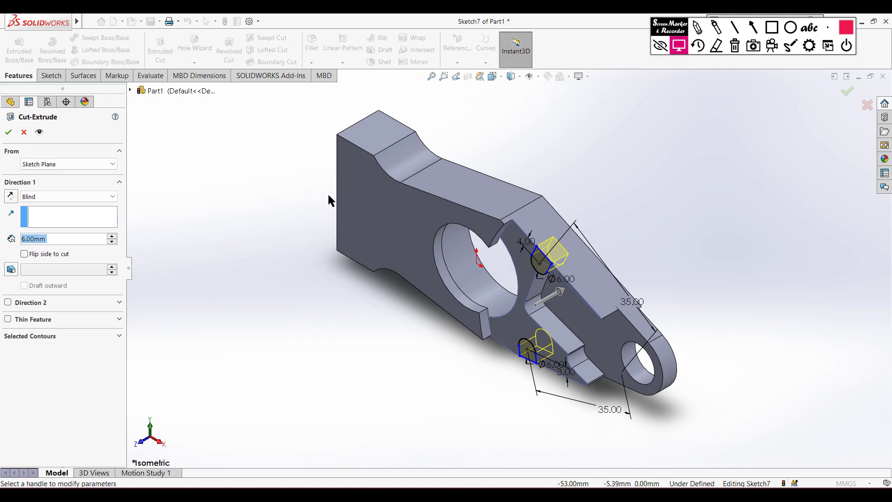
text(3)
key(Return)
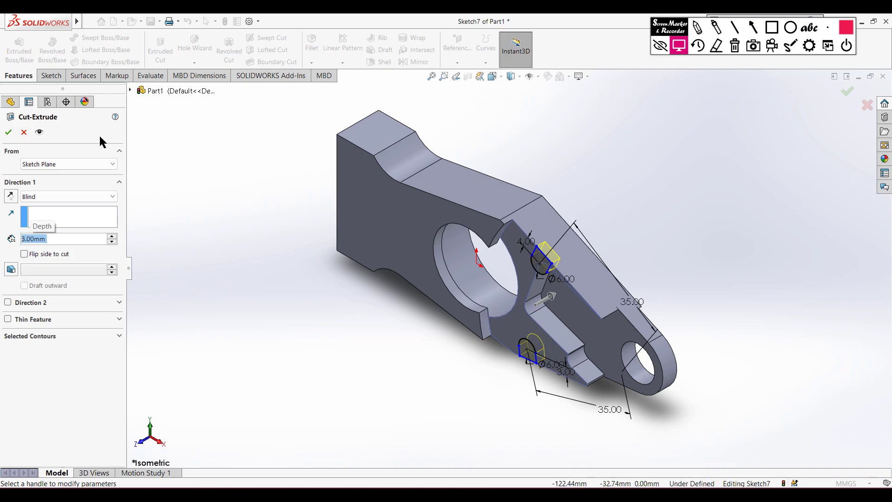
click(8, 132)
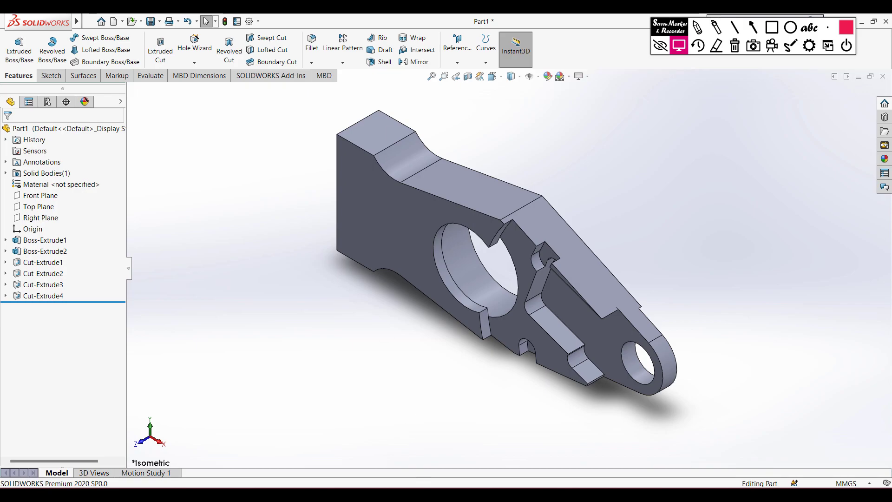
- Switch to the PDF drawing and examine the thread callouts and the position dimensions of the two M5 holes, marking them in red
key(alt+Tab)
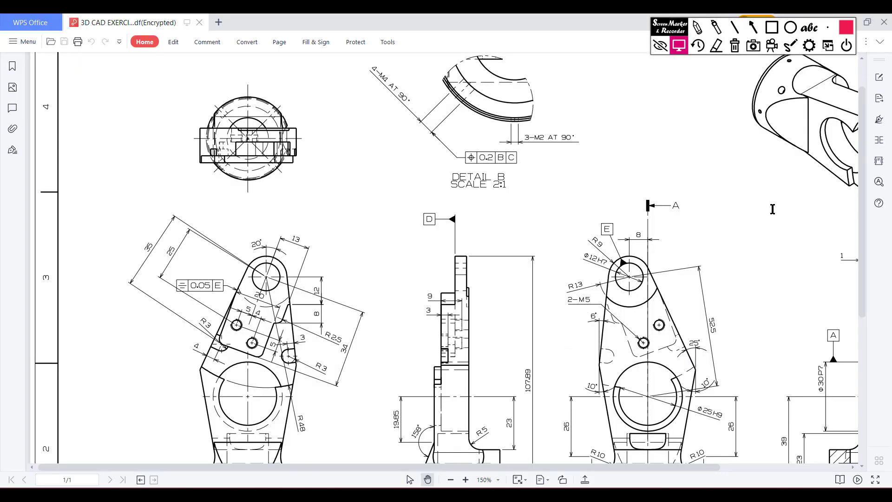
click(697, 28)
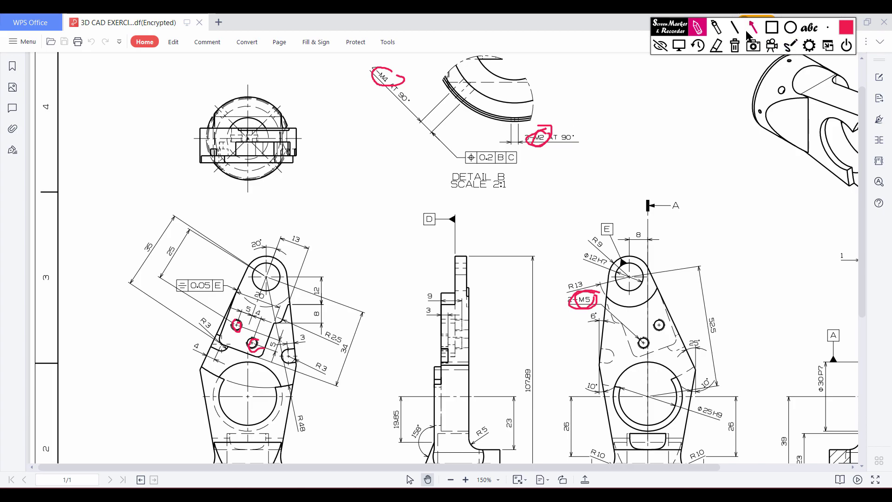
click(734, 45)
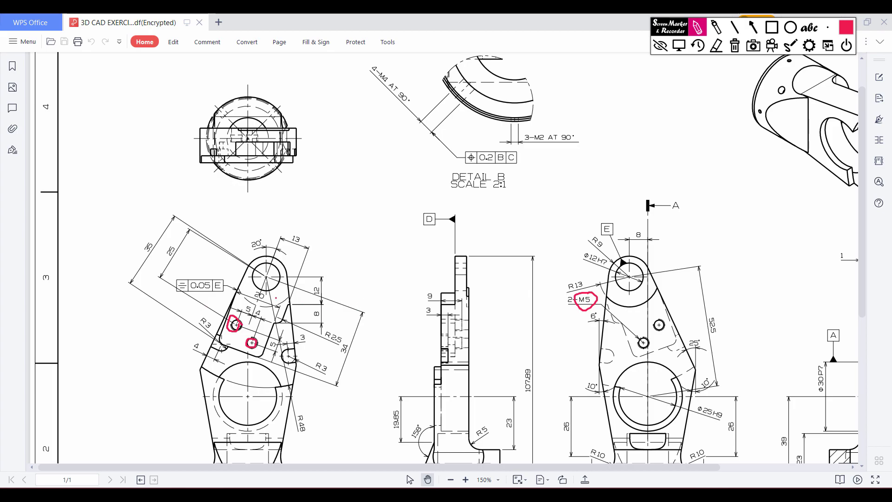
click(734, 45)
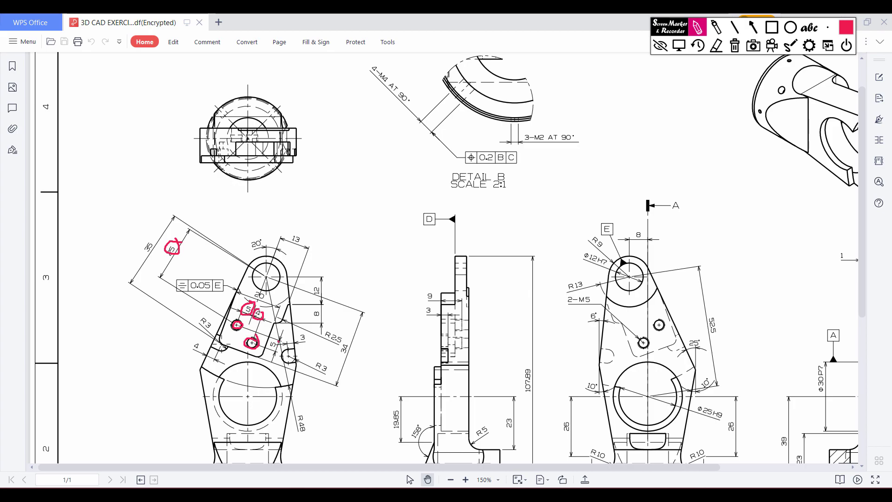
- Clear the red markings from the reference drawing and switch back to SOLIDWORKS
click(735, 46)
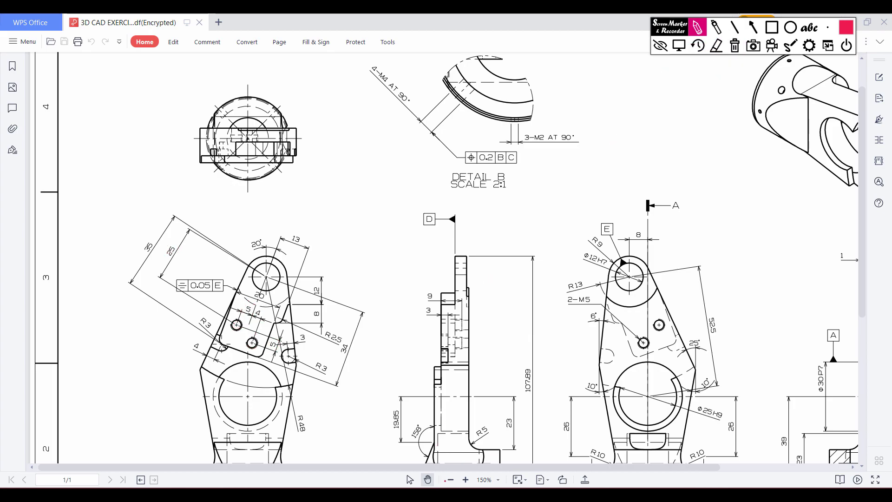
click(678, 50)
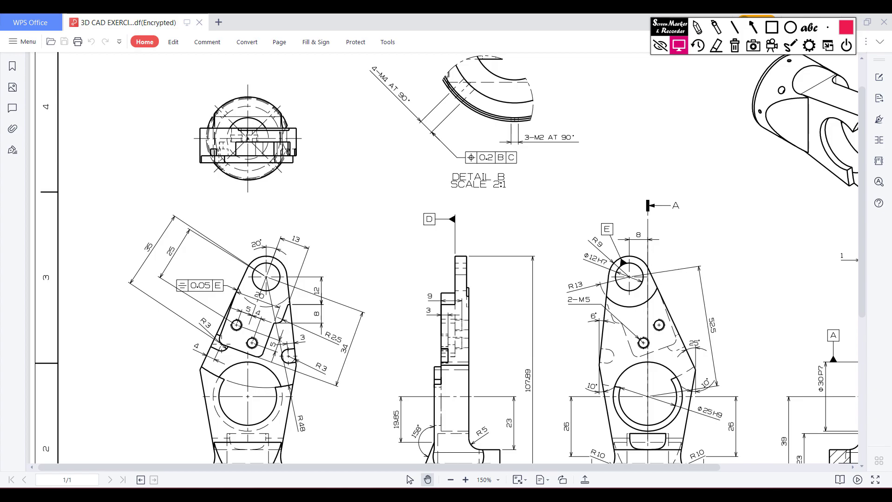
key(alt+Tab)
- Start a sketch on the recessed pocket face and view it straight on
right_click(579, 323)
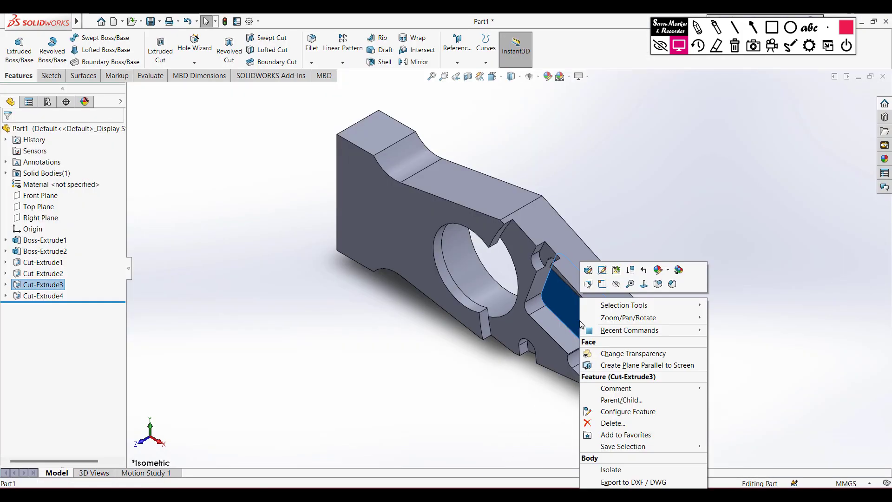
click(604, 293)
key(ctrl+8)
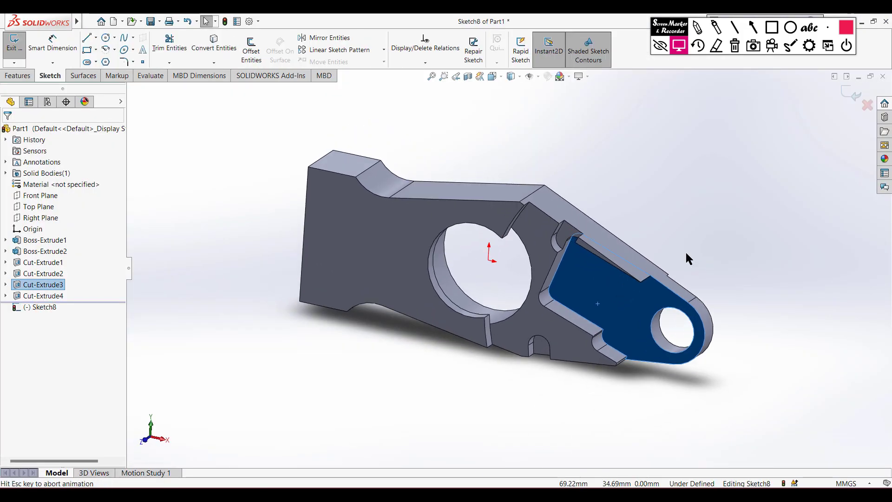
click(712, 257)
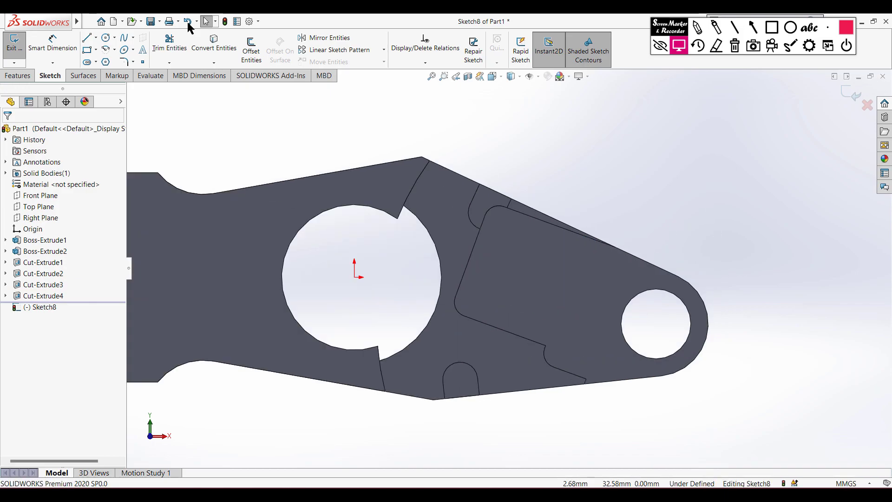
- Draw a horizontal centerline about 18 mm long from the small hole's centre outward past the rounded end
click(95, 38)
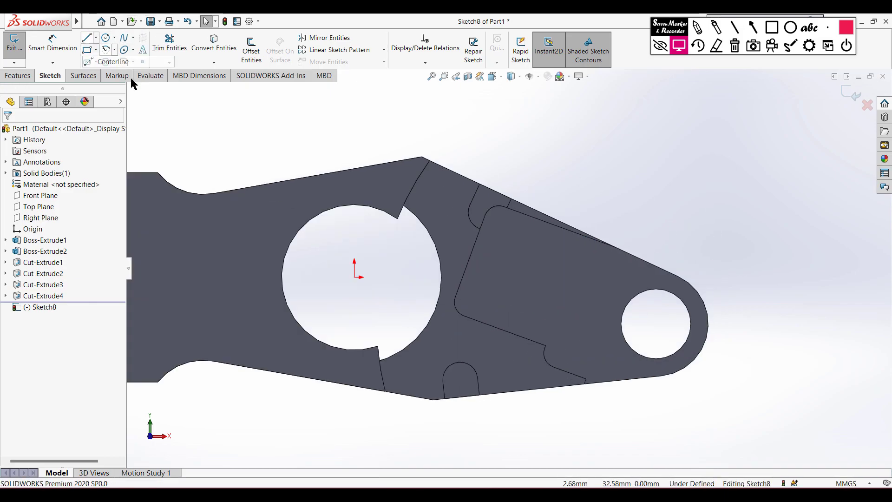
click(112, 59)
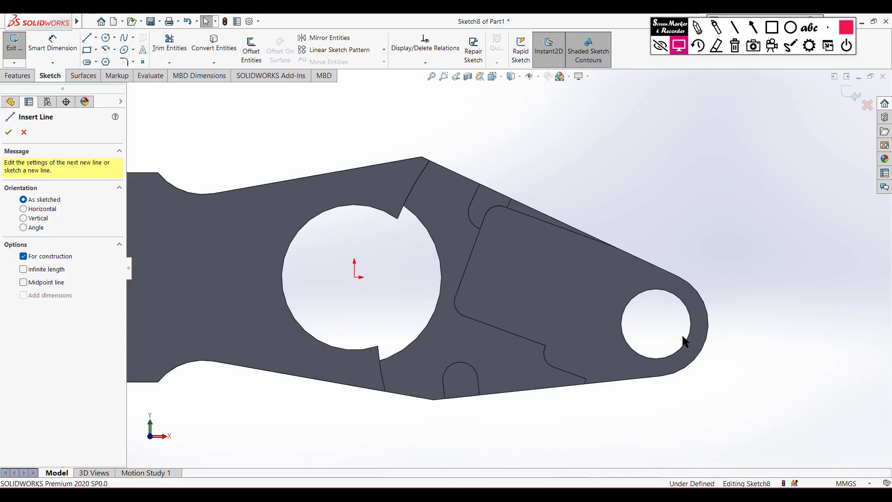
click(656, 323)
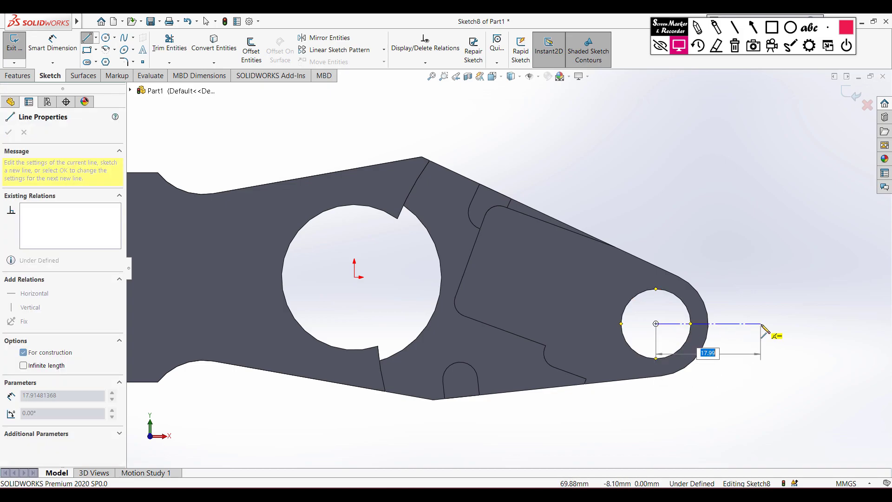
click(761, 324)
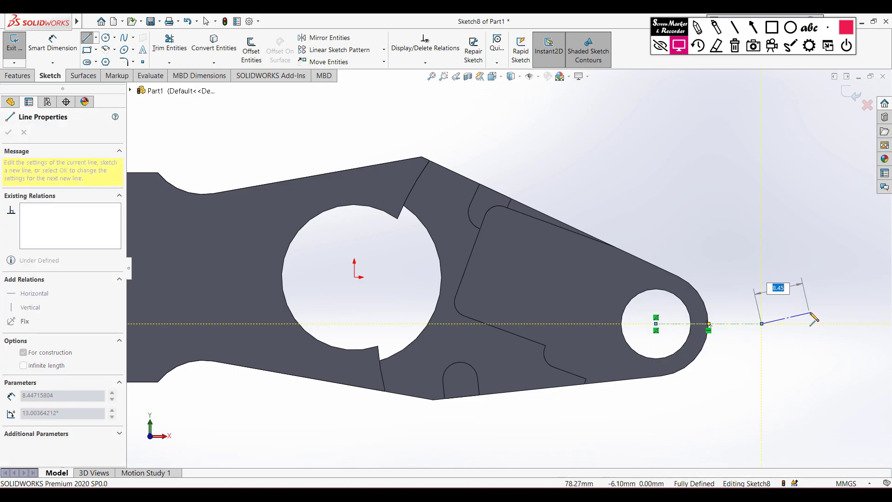
key(Escape)
key(Escape)
- Try to draw a 34 mm slanted centerline from the small hole's centre toward the pocket's inner edge, then undo it
click(96, 37)
click(112, 60)
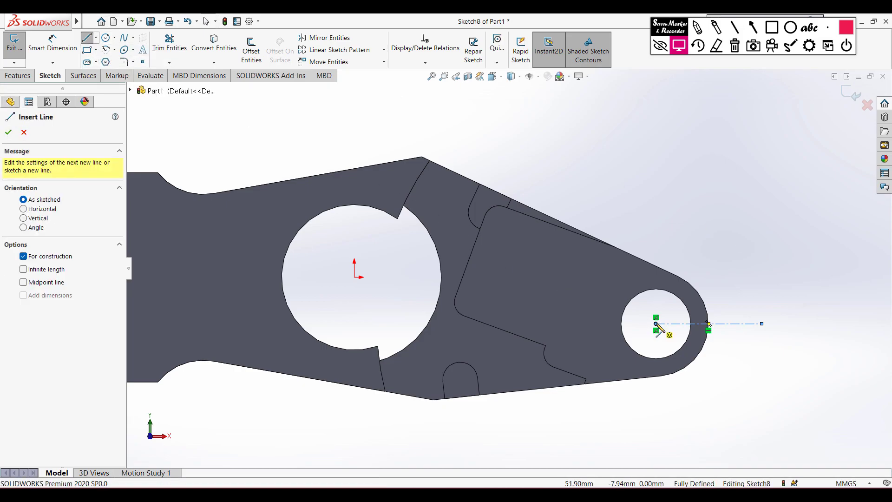
click(656, 324)
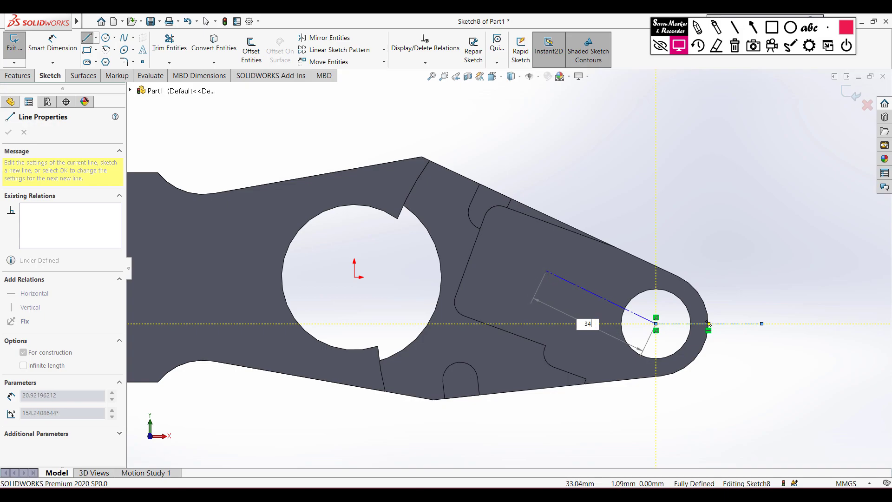
key(Return)
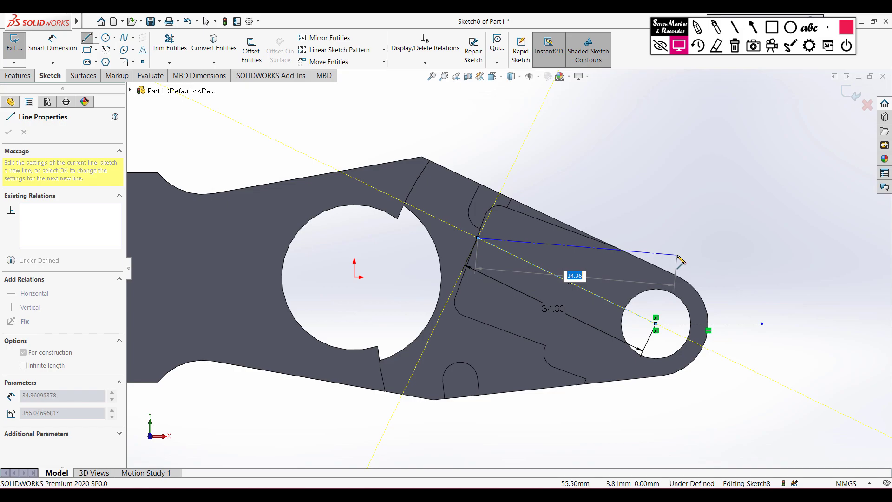
key(Escape)
key(Escape)
key(ctrl+z)
key(ctrl+z)
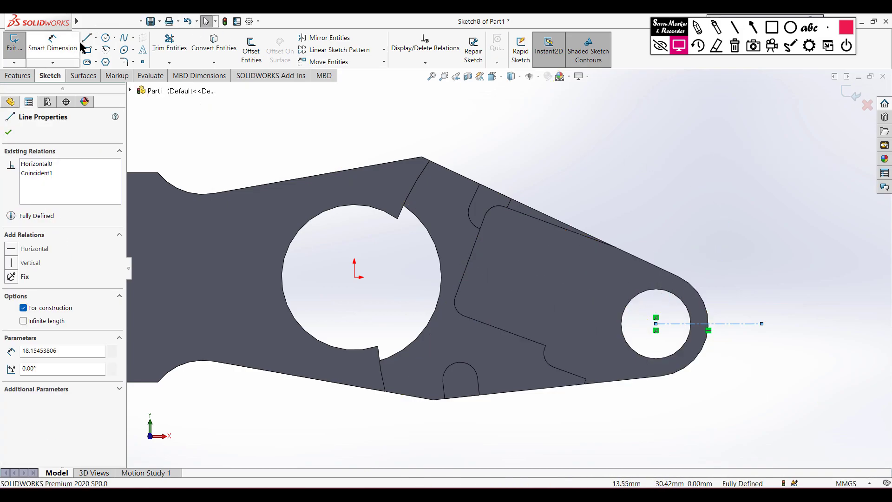
- Draw a 34 mm centerline from the small hole's centre perpendicular to the pocket's slanted inner edge
click(95, 37)
click(106, 60)
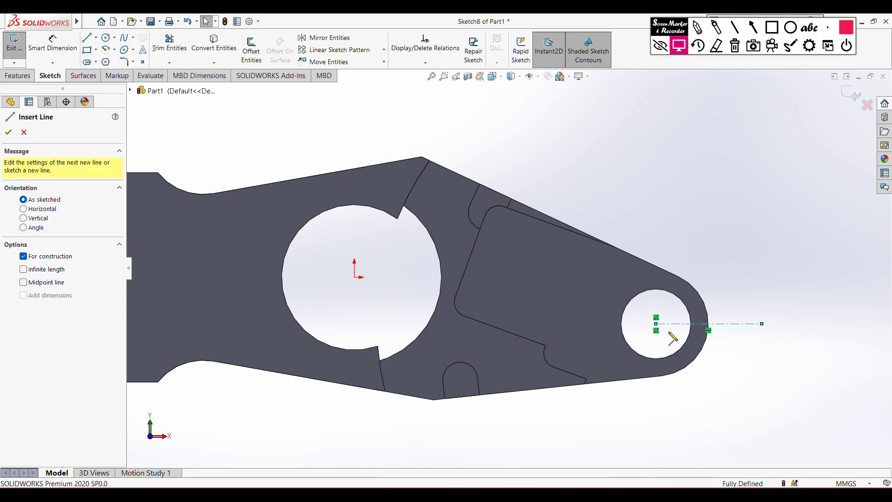
click(655, 324)
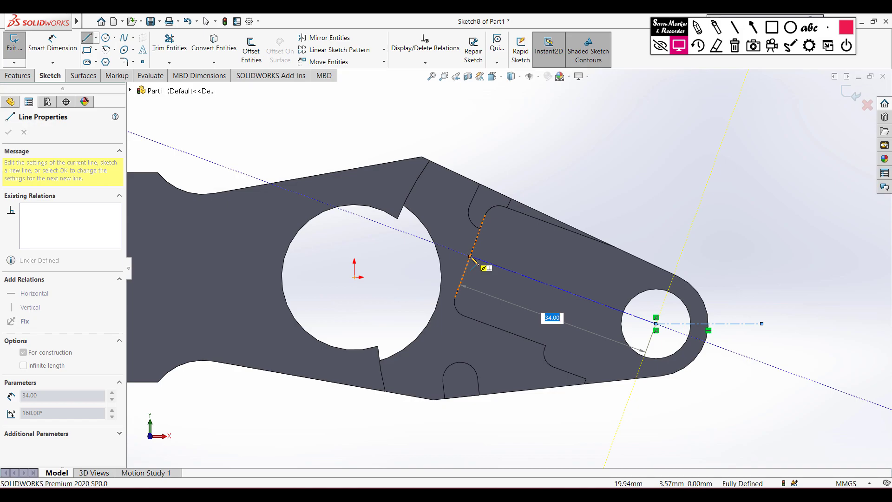
click(470, 256)
key(Escape)
key(Escape)
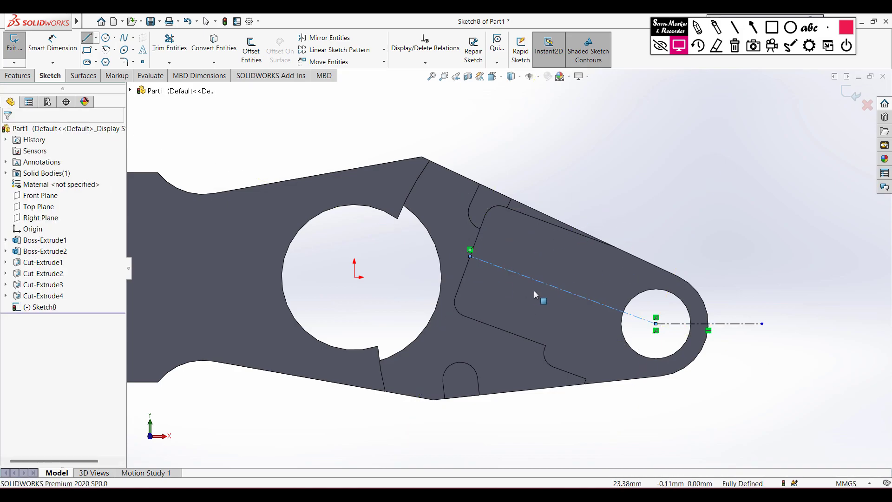
click(665, 194)
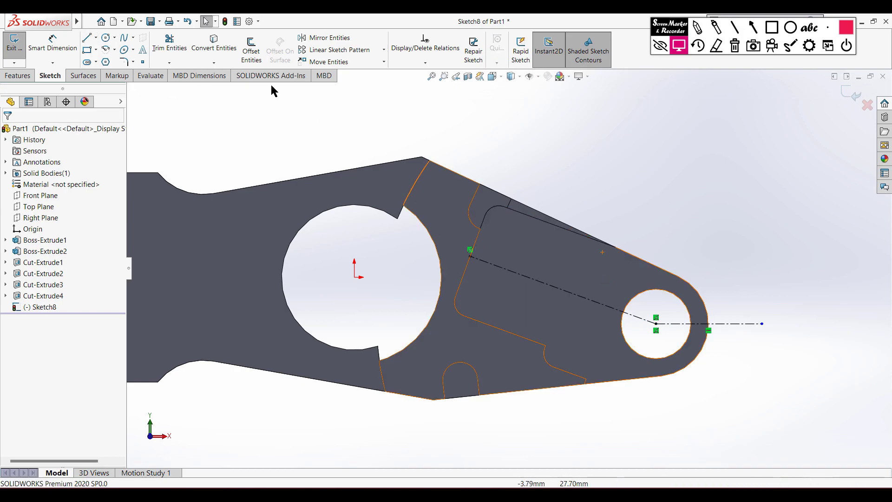
- Sketch a 5 mm diameter circle inside the pocket, above the slanted centerline
click(106, 38)
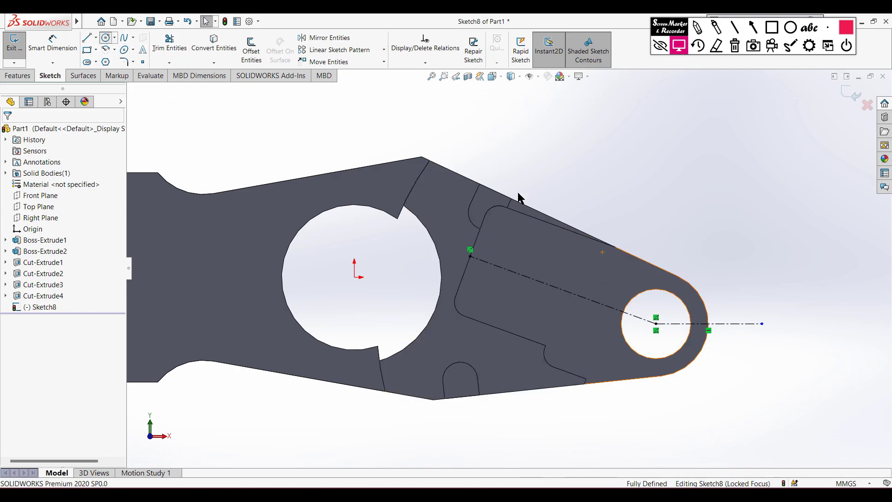
click(534, 251)
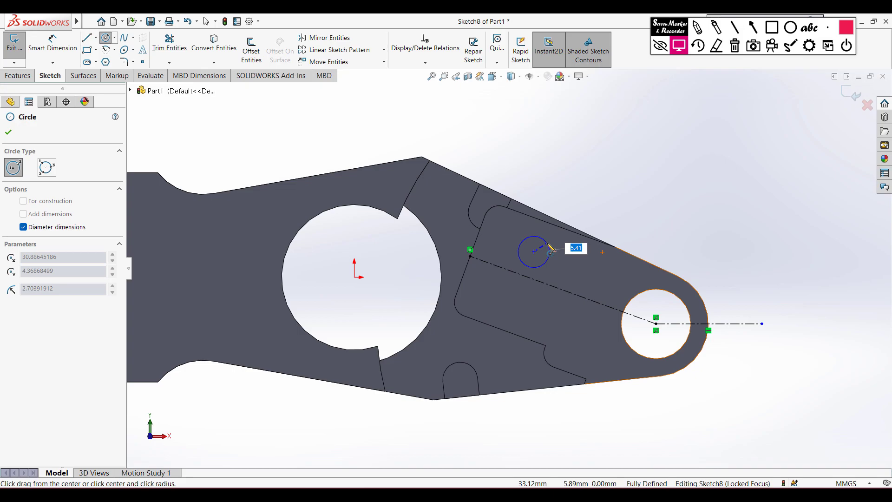
key(Return)
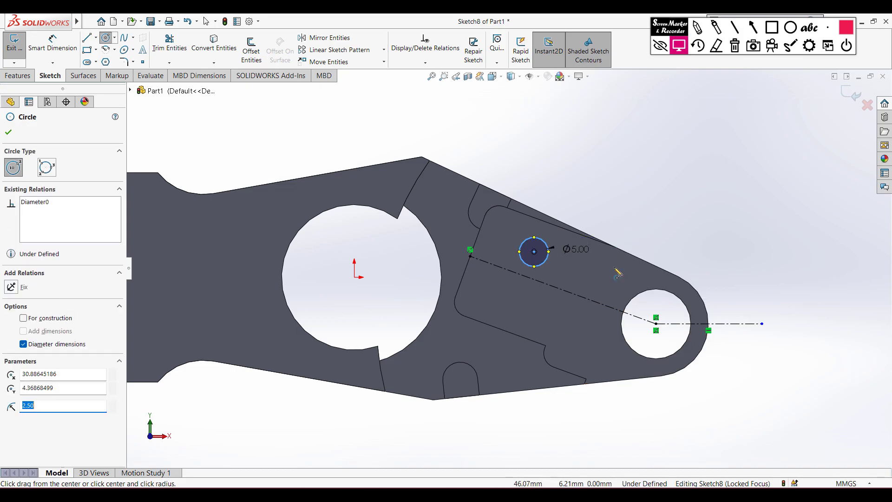
- Recheck the hole dimensions in the reference drawing and dimension the circle's centre 25 mm from the small hole's centre
key(alt+Tab)
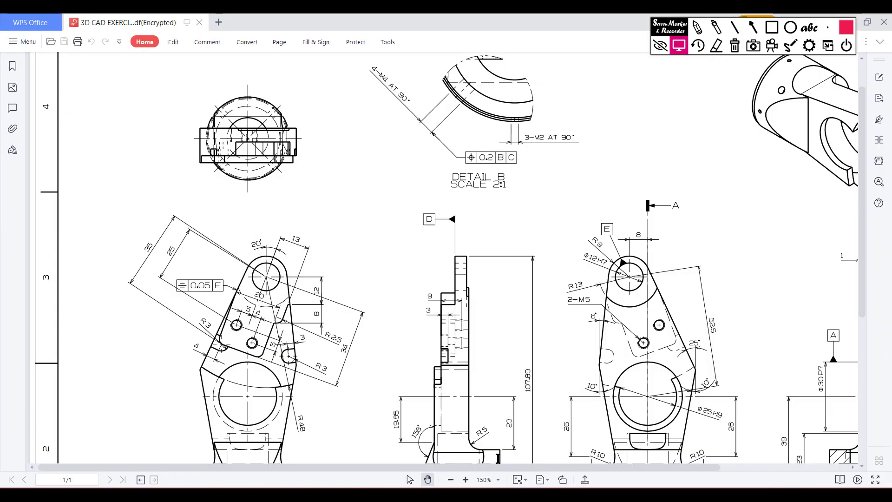
key(alt+Tab)
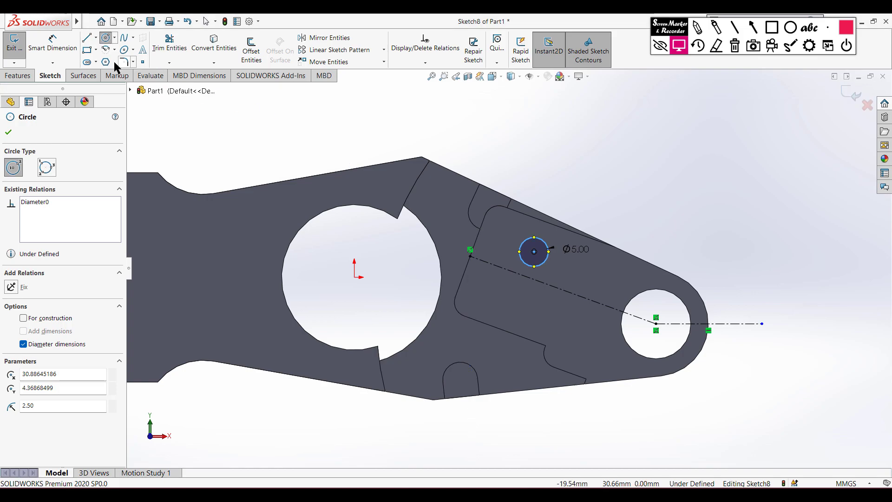
click(53, 47)
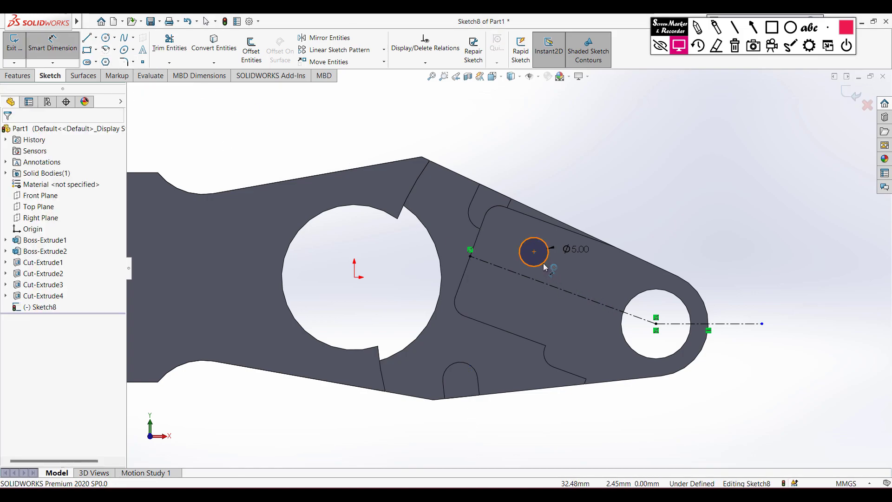
click(544, 266)
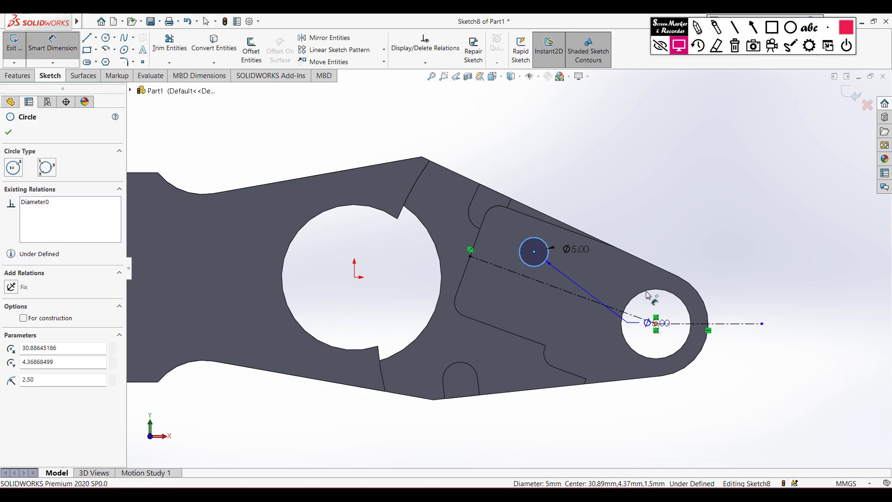
click(650, 306)
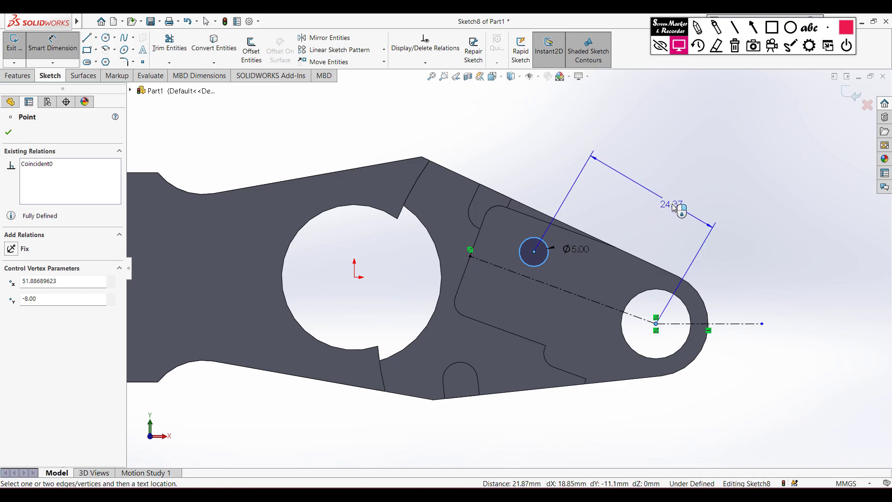
click(673, 207)
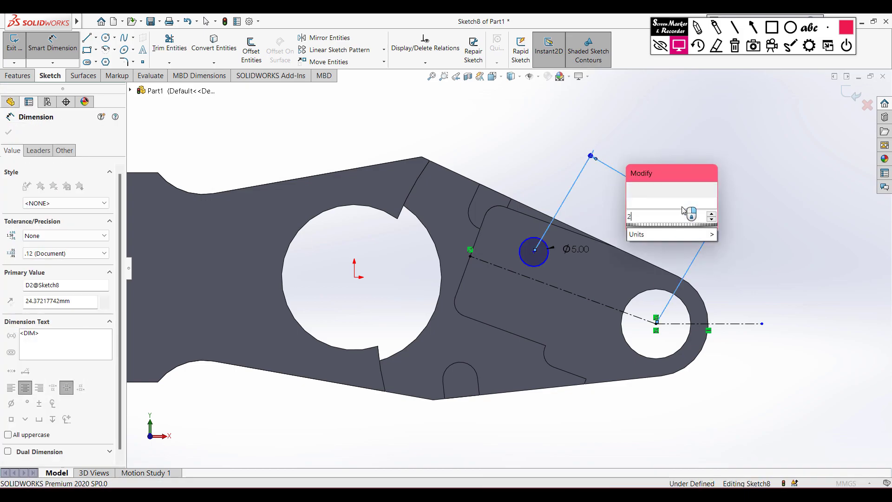
text(25)
key(Return)
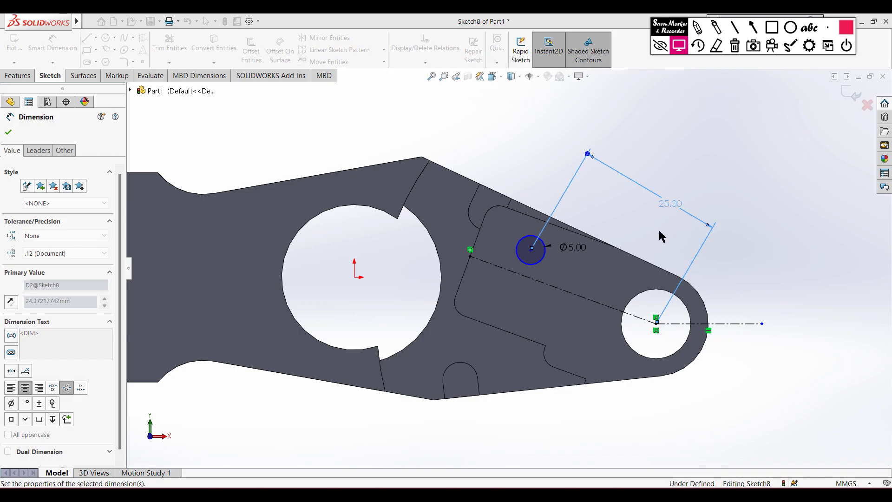
- Dimension the circle's centre 5 mm from the slanted centerline
click(535, 264)
click(540, 281)
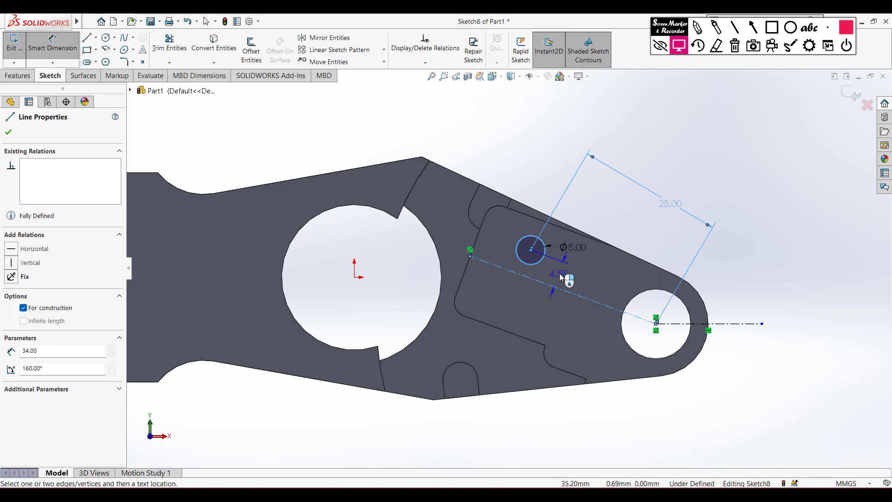
click(559, 274)
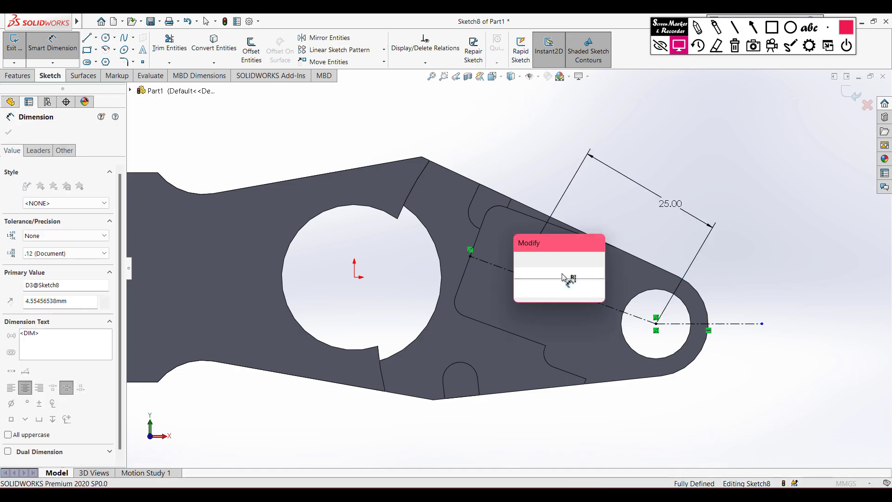
key(Return)
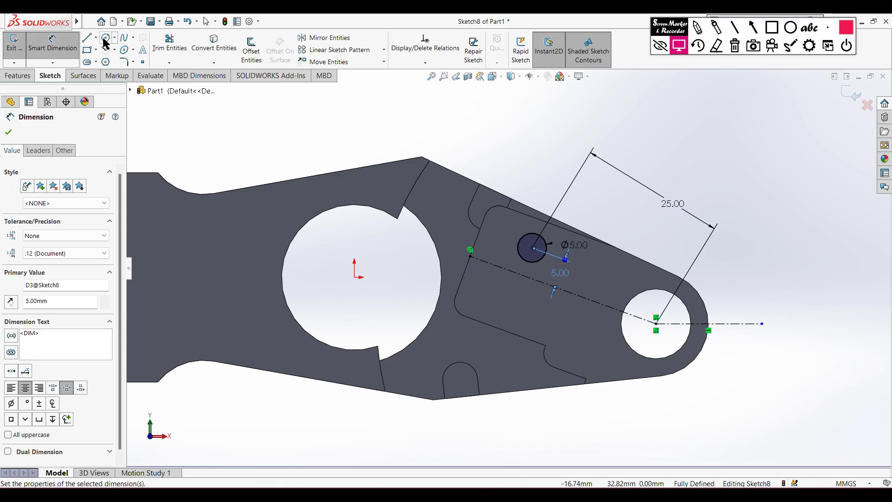
- Draw a centerline about 9 mm long from the 5 mm circle's centre down across the slanted centerline
click(95, 37)
click(112, 60)
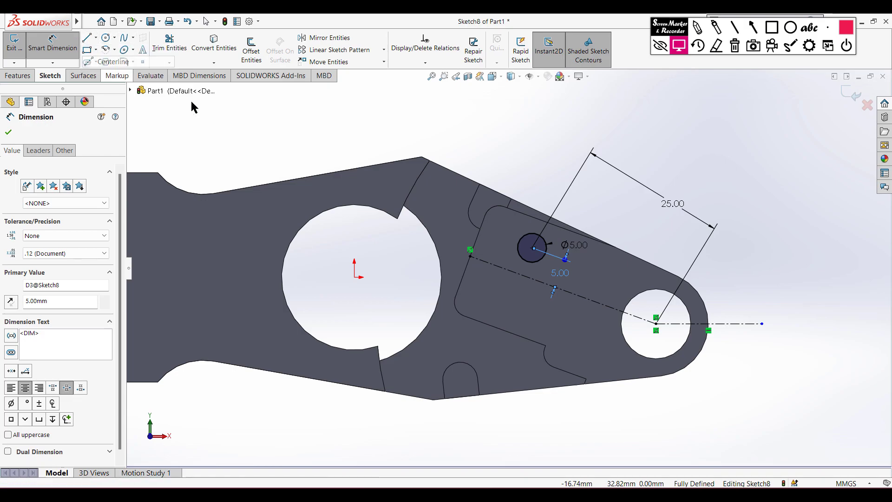
click(533, 248)
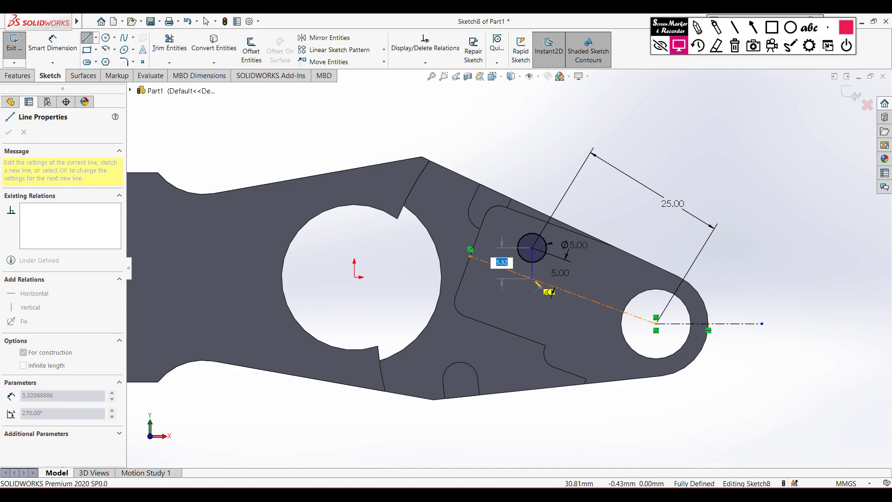
click(514, 297)
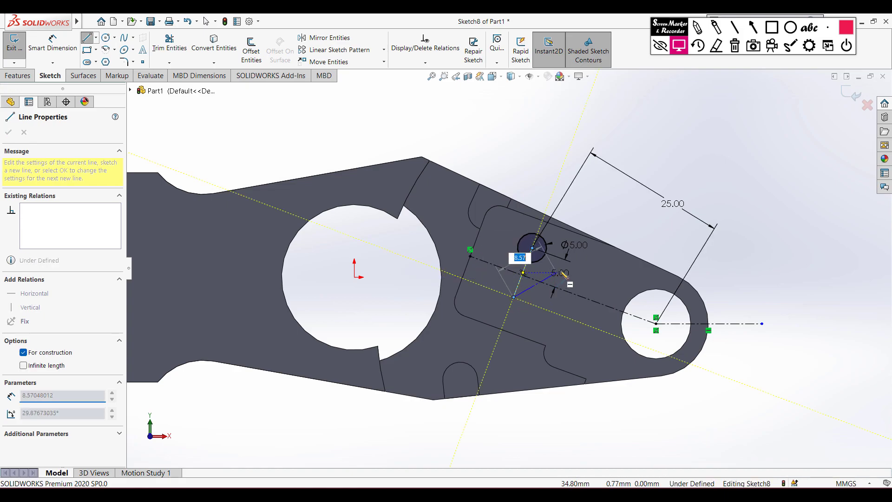
key(Escape)
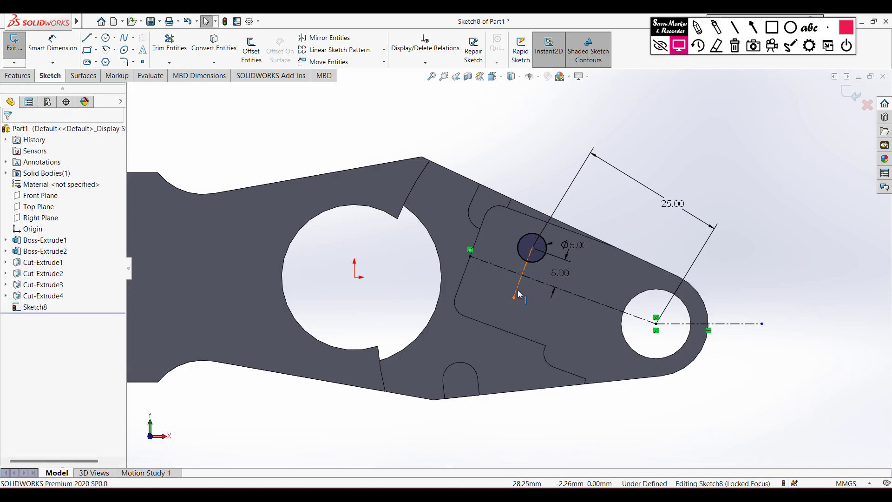
- Make the short centerline perpendicular to the slanted centerline
click(523, 289)
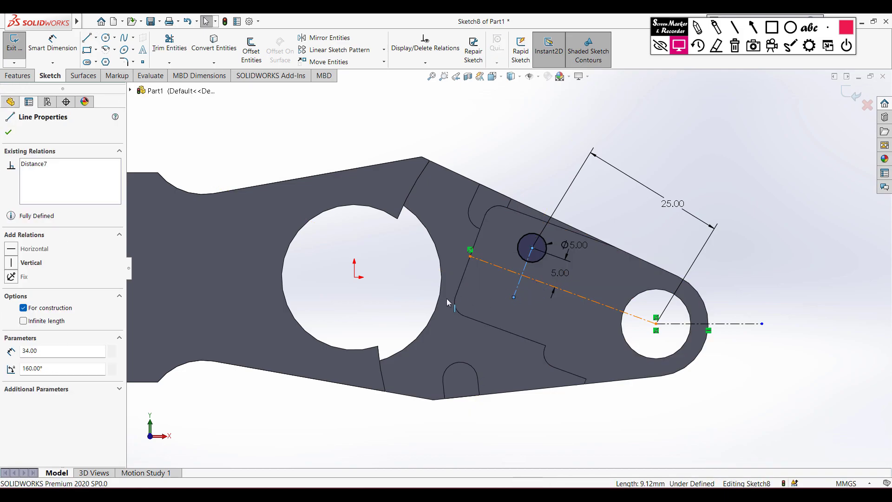
ctrl+click(536, 280)
click(39, 338)
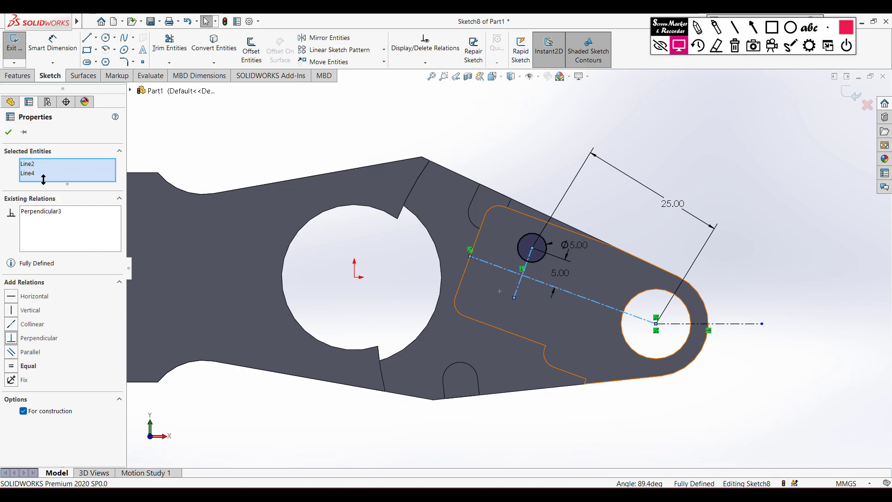
click(9, 132)
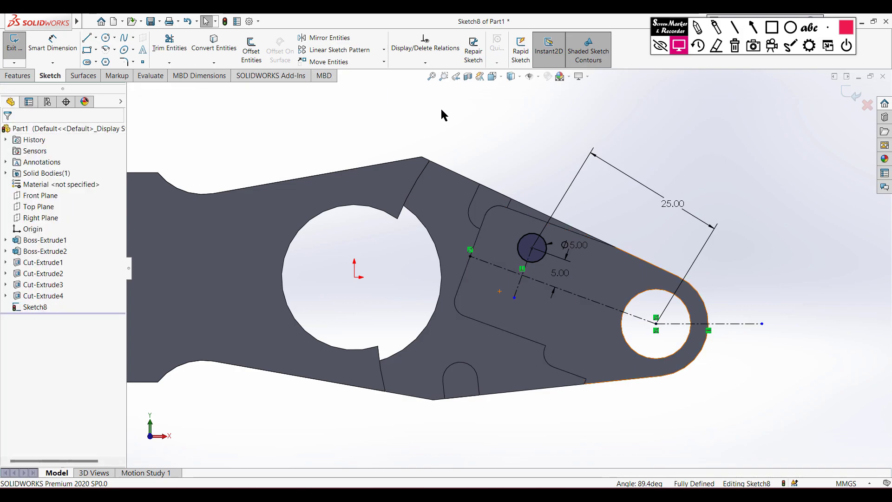
- Sketch a second 5 mm diameter circle inside the pocket, below the slanted centerline
click(106, 38)
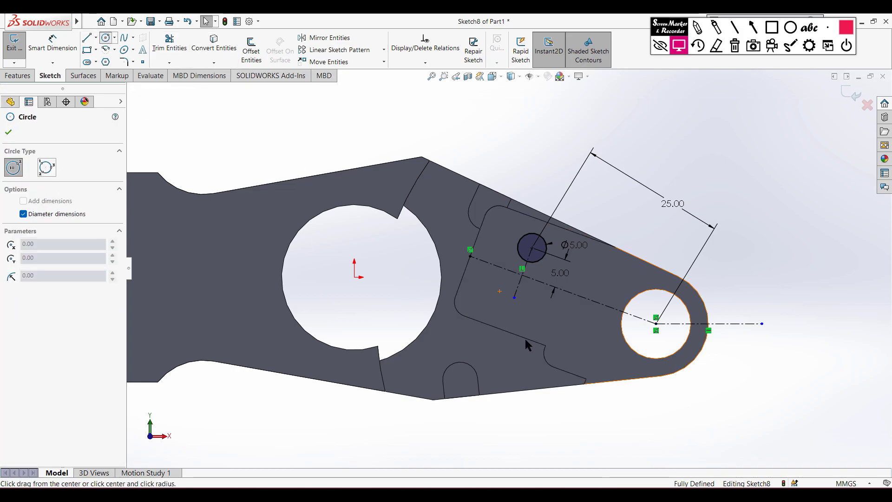
click(484, 290)
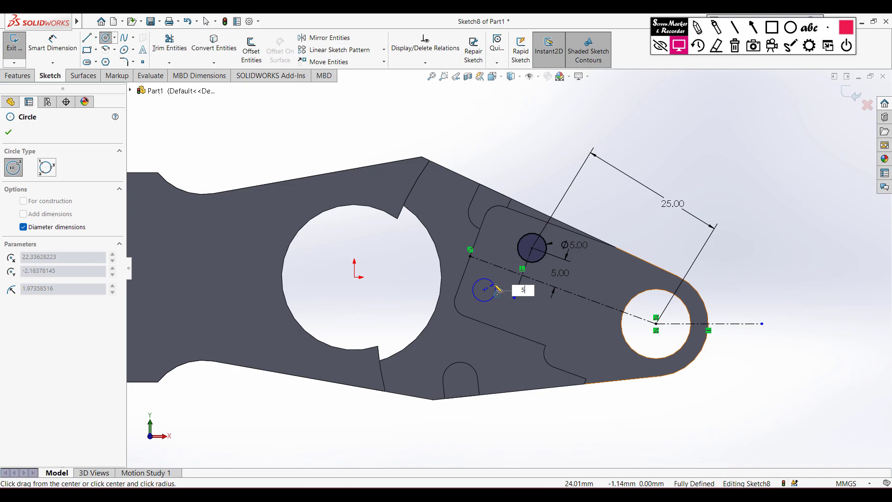
key(Return)
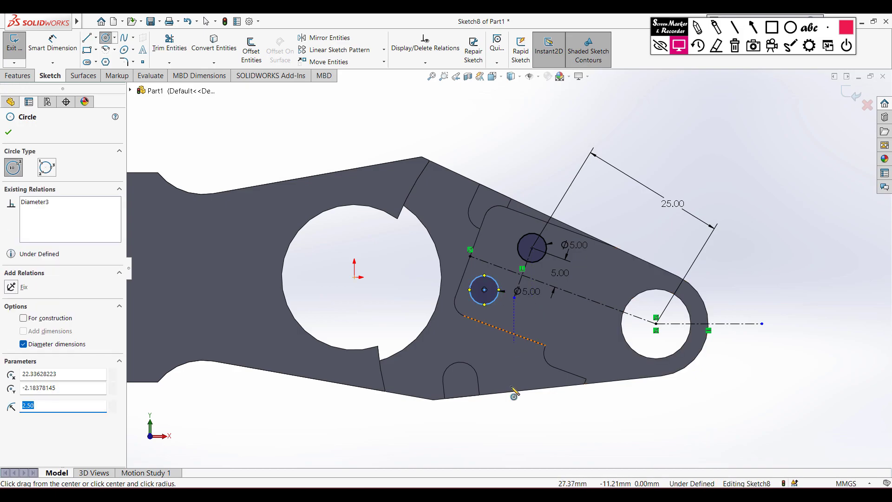
- Check the hole spacing in the reference drawing and dimension the second circle's centre 4 mm from the slanted centerline
click(466, 493)
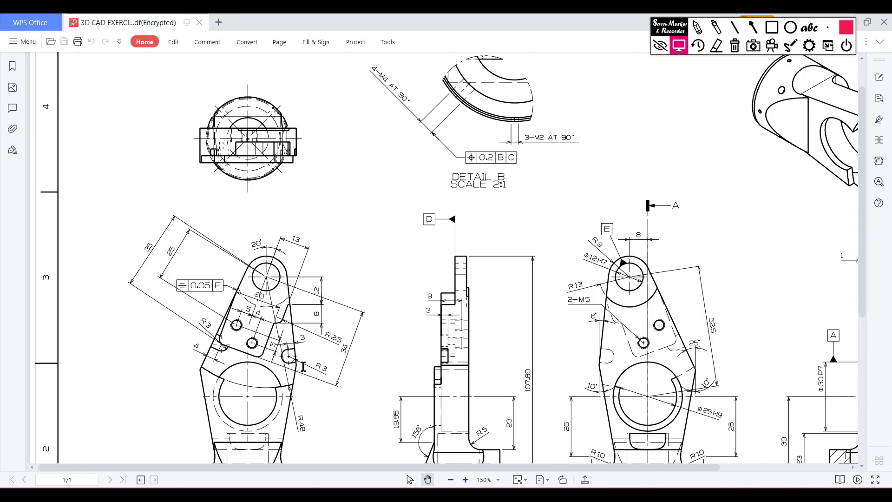
click(447, 493)
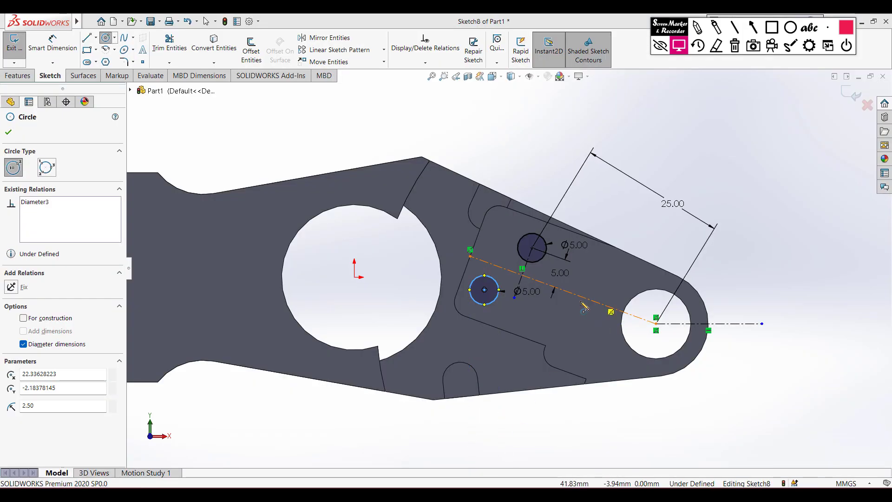
right_drag(378, 121, 377, 72)
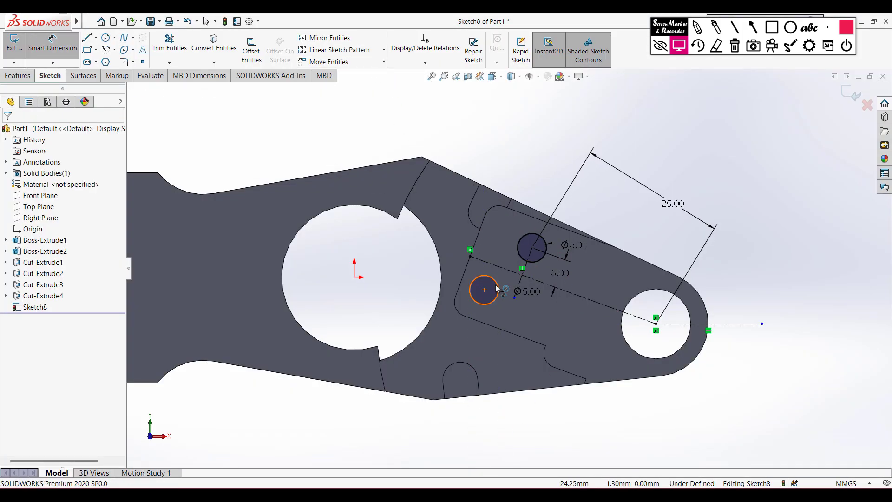
click(523, 288)
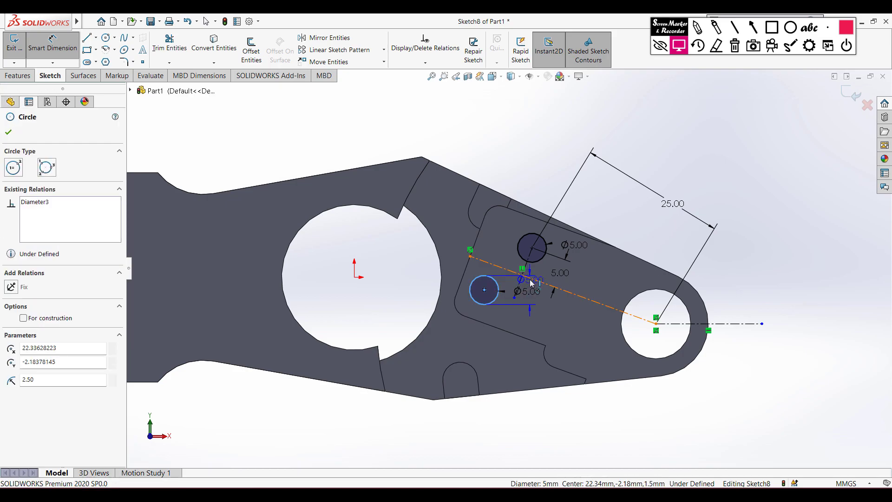
click(555, 287)
click(564, 300)
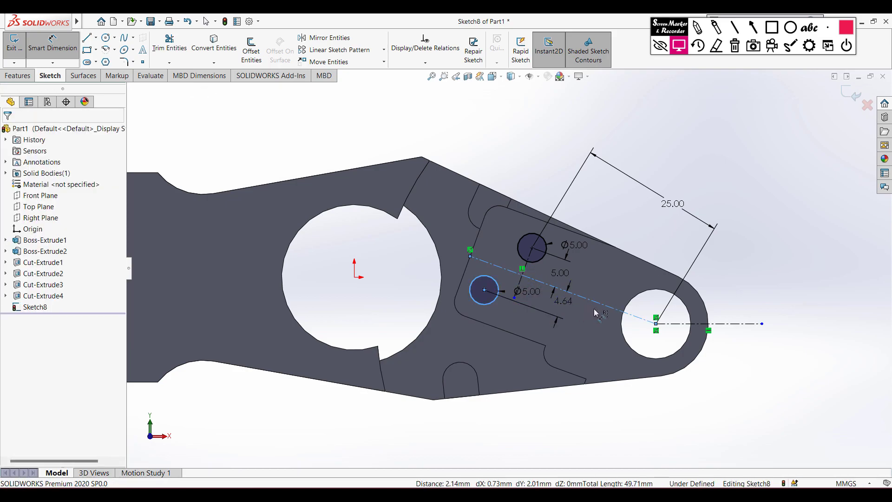
text(5)
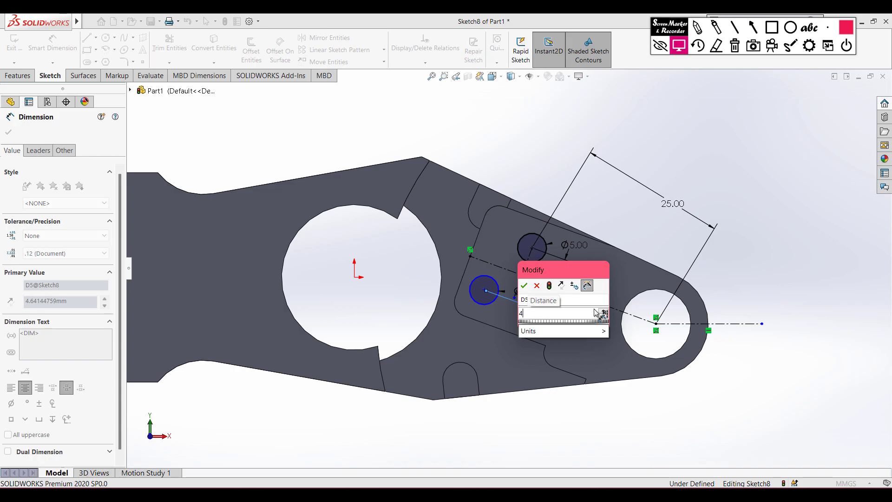
key(Return)
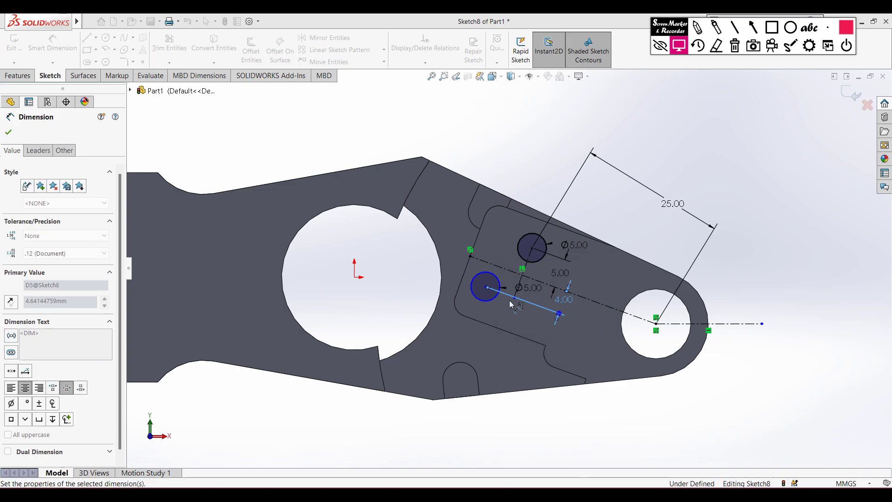
- Dimension the second circle's centre 5 mm from the short perpendicular centerline and exit the sketch in isometric view
click(499, 288)
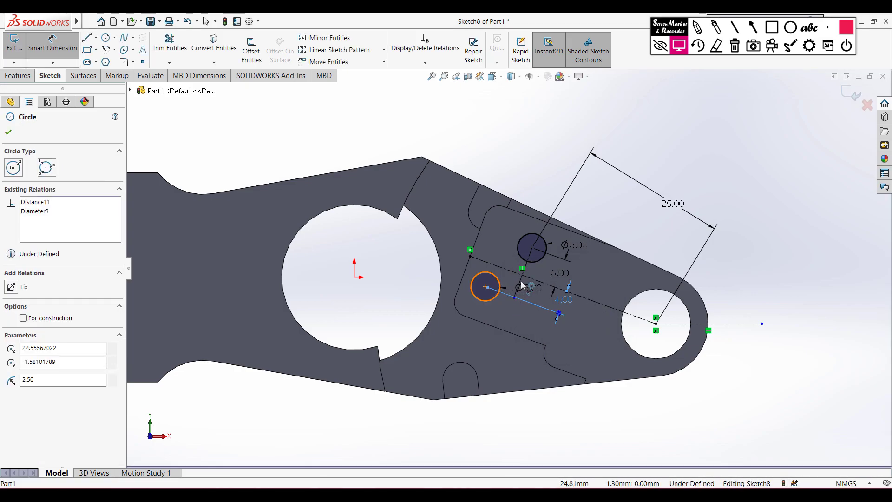
click(513, 301)
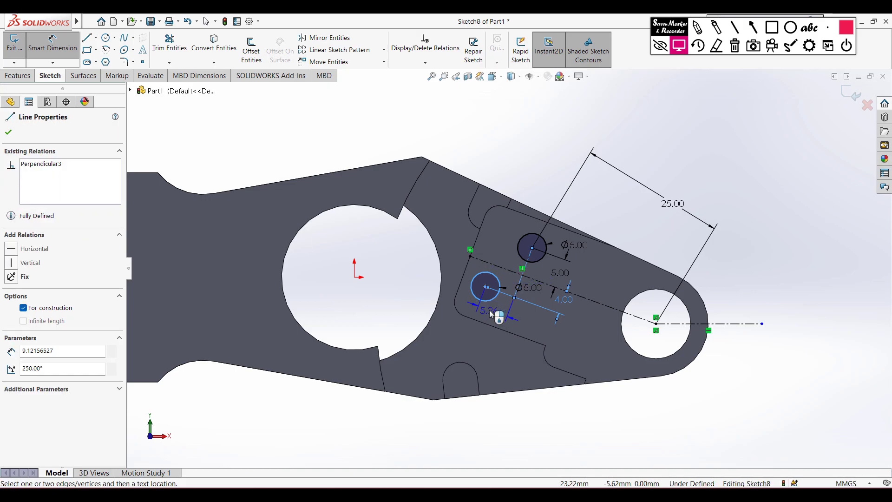
click(489, 310)
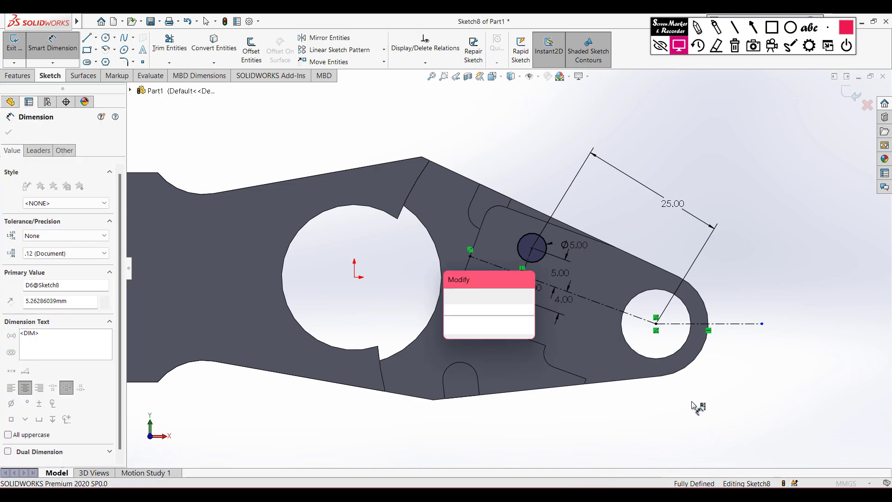
text(5)
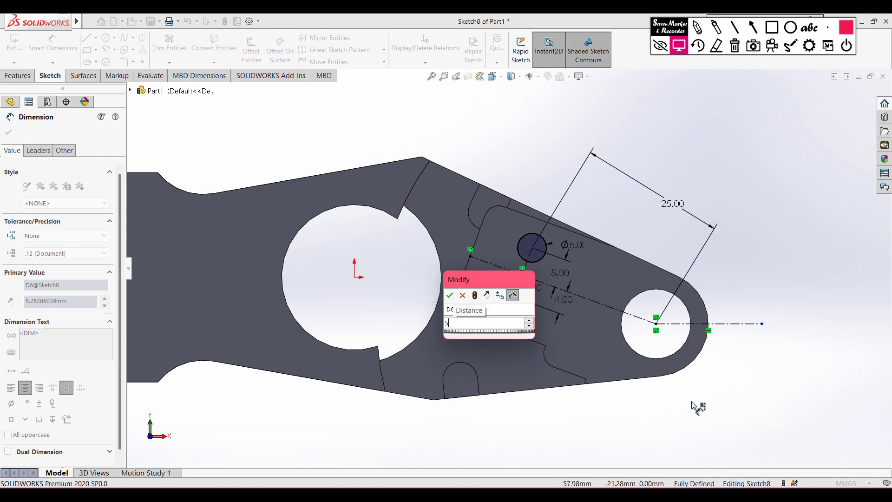
key(Escape)
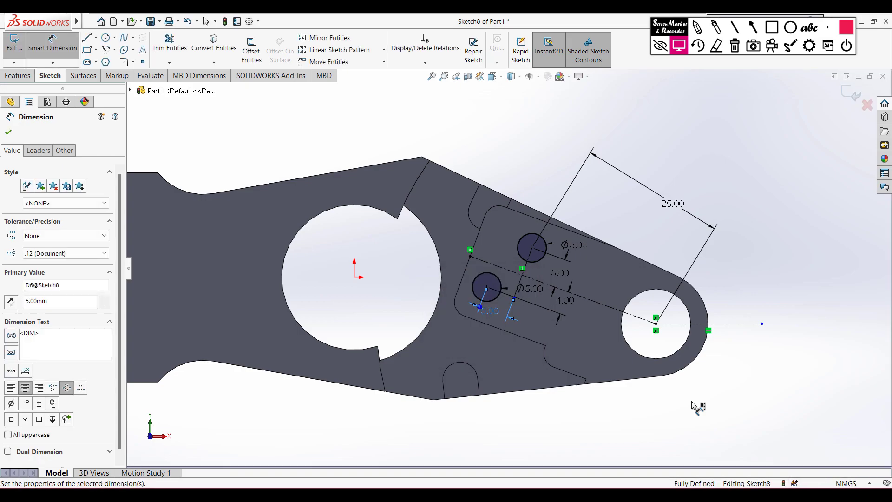
key(ctrl+7)
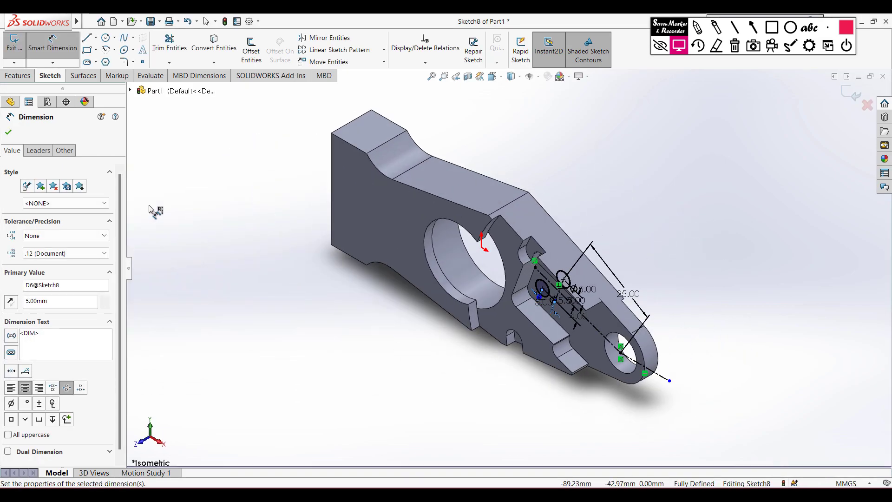
click(8, 133)
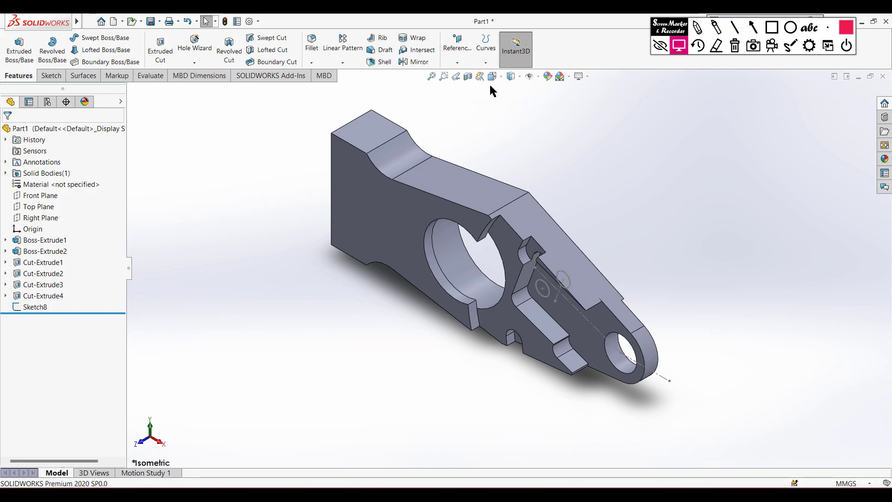
- Start a Hole Wizard feature in front view as an ANSI Metric M5x0.8 tapped hole with a 9 mm blind depth
click(511, 77)
click(346, 356)
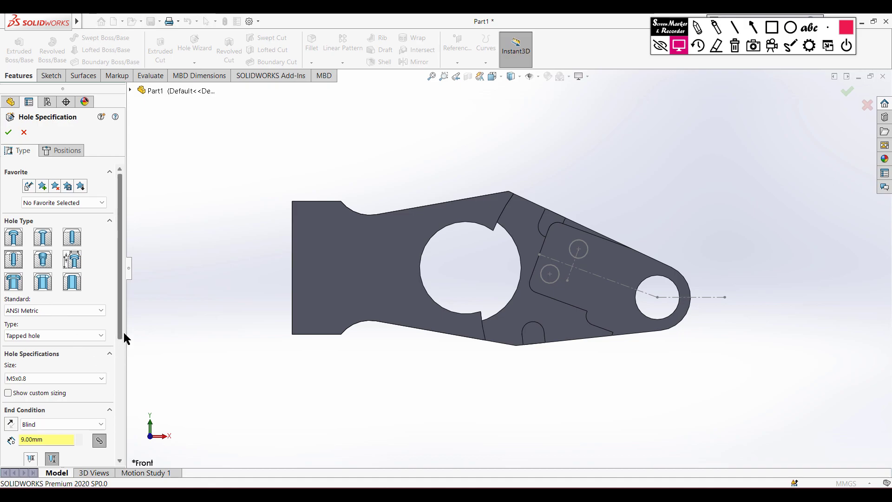
scroll(89, 367, down, 3)
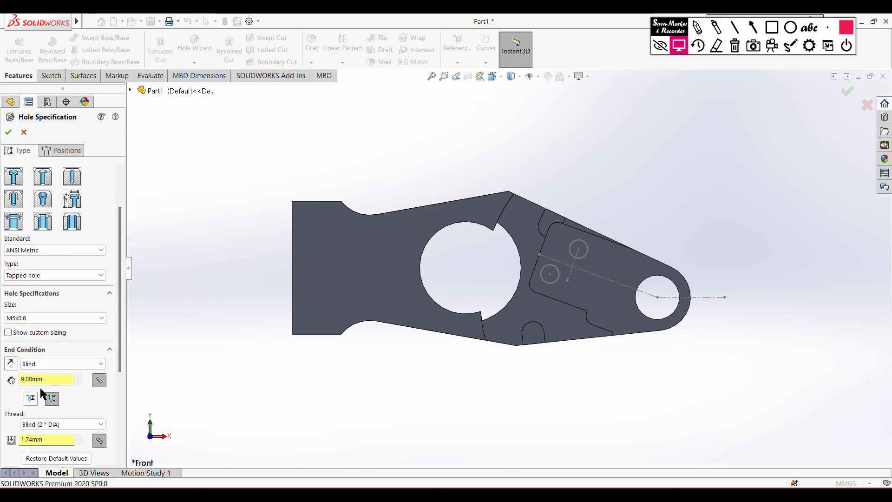
- Place the M5x0.8 tapped holes with a 3D sketch at the centres of the two sketched circles and create them
click(54, 149)
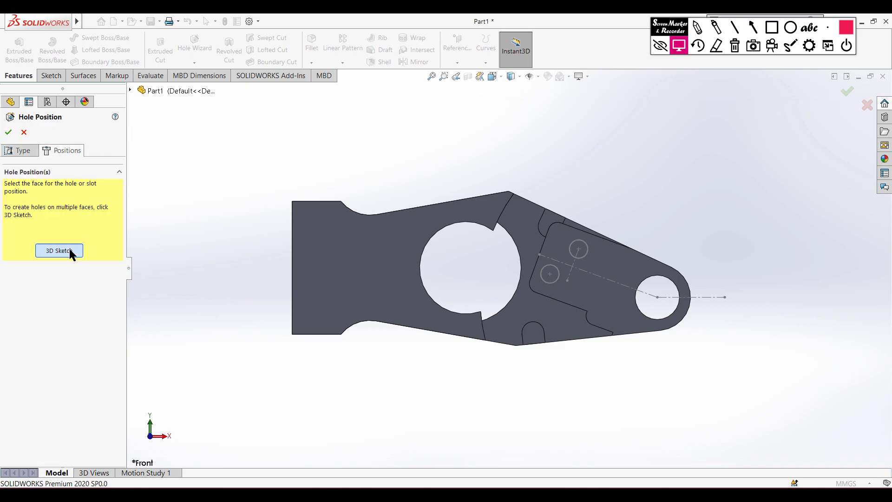
click(511, 302)
click(578, 249)
click(549, 273)
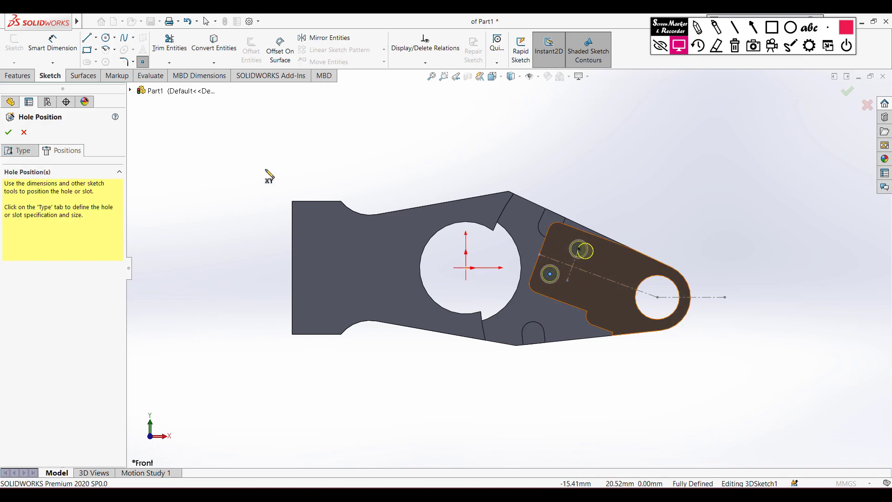
click(7, 134)
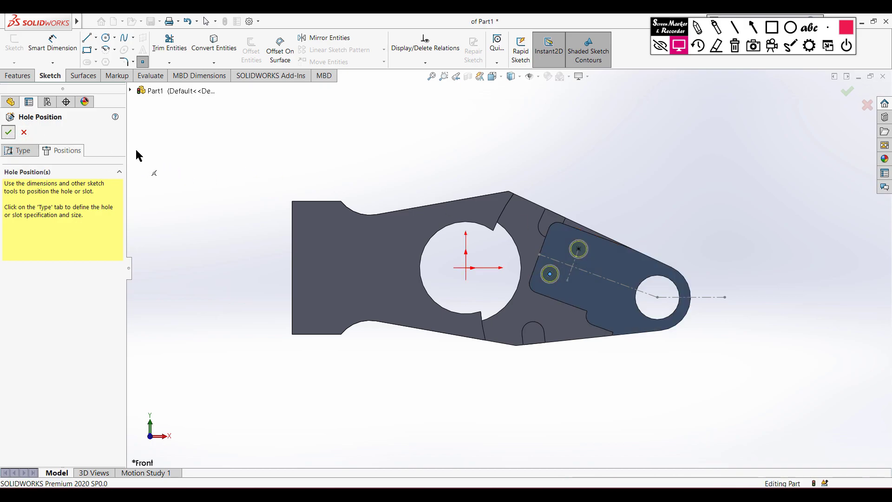
- Return to the isometric view and hide the sketch that laid out the two hole centres
click(199, 215)
key(ctrl+7)
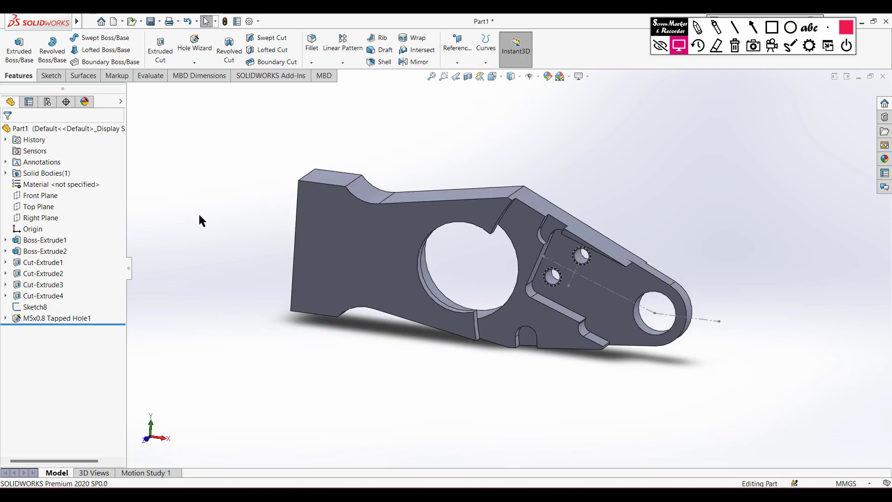
right_click(34, 308)
click(40, 294)
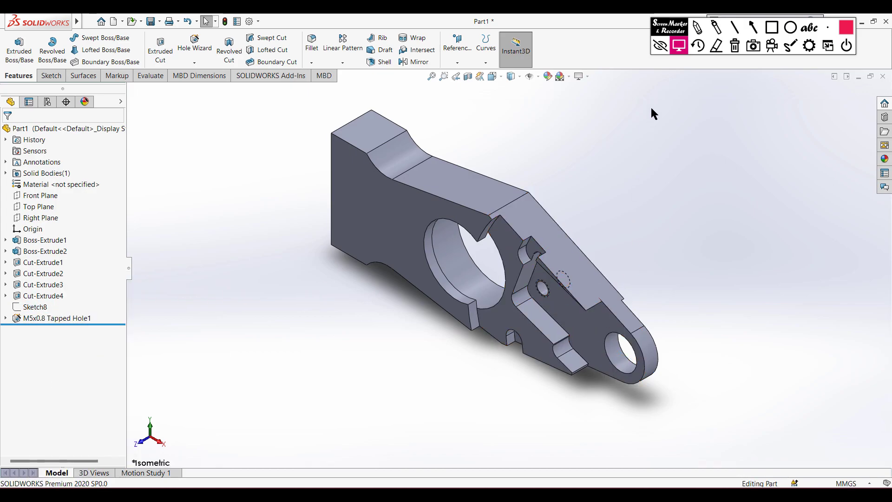
- Switch to the reference drawing in WPS Office and circle the base region of Section A-A with the screen pen
key(alt+Tab)
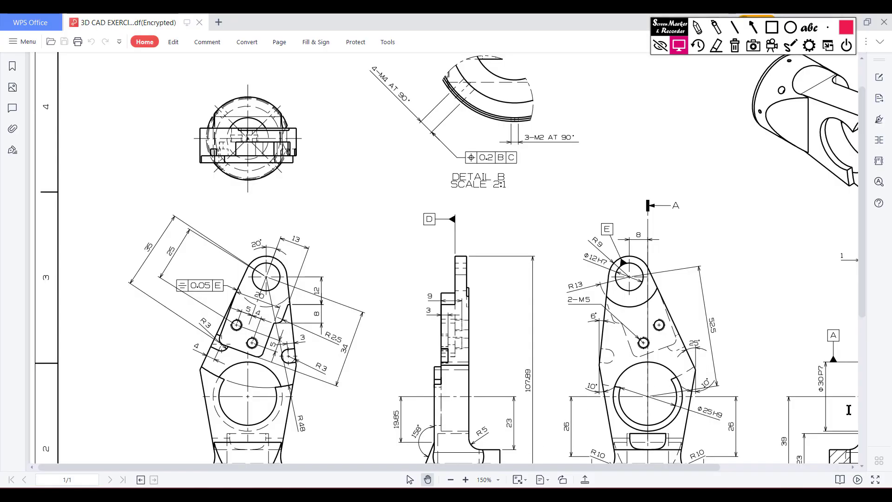
mouse_move(700, 469)
mouse_down()
mouse_move(817, 468)
mouse_move(800, 468)
mouse_up()
scroll(720, 329, down, 2)
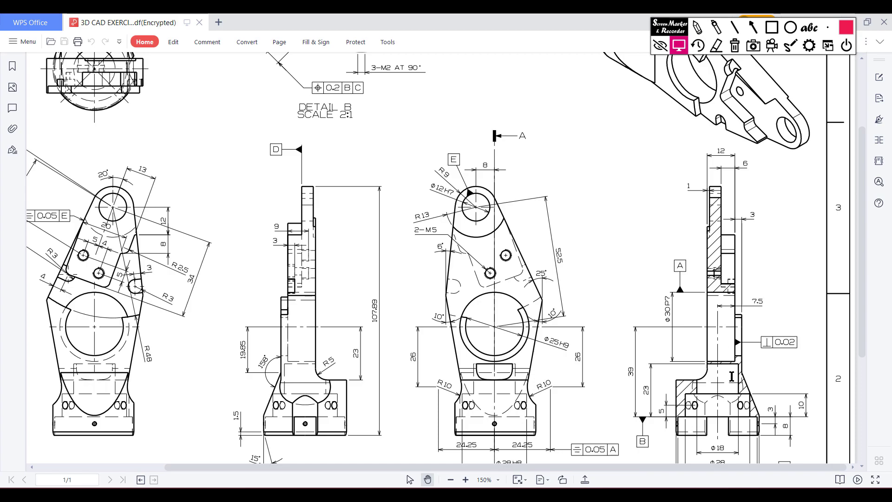
scroll(730, 376, down, 3)
click(697, 27)
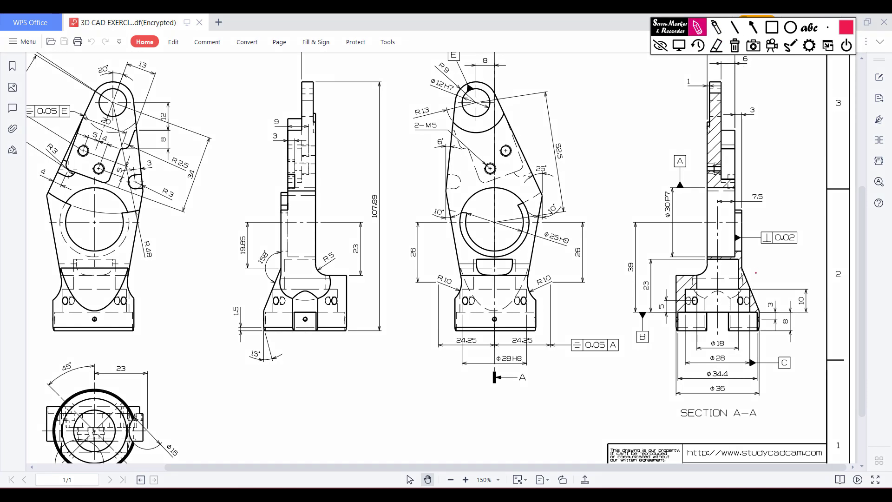
drag(682, 338, 689, 252)
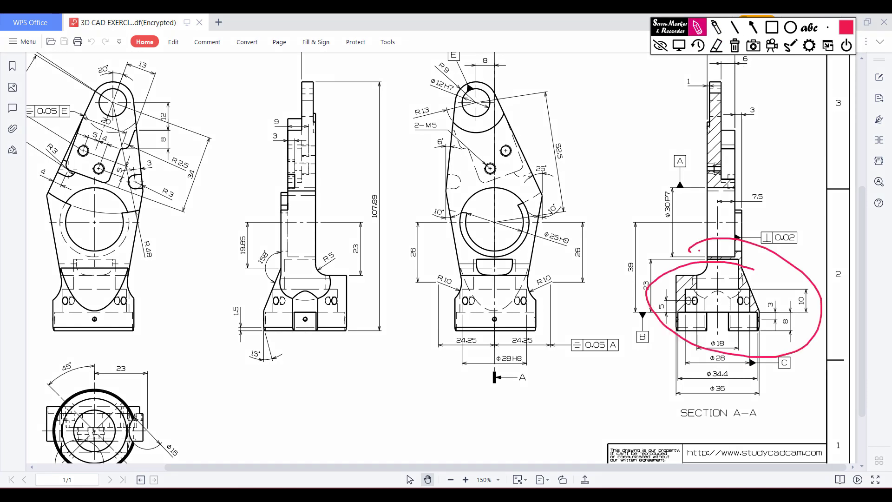
- Mark the base's outer diameter in Section A-A and its start offset below the bore centre in the side view, and clear the marks
click(740, 47)
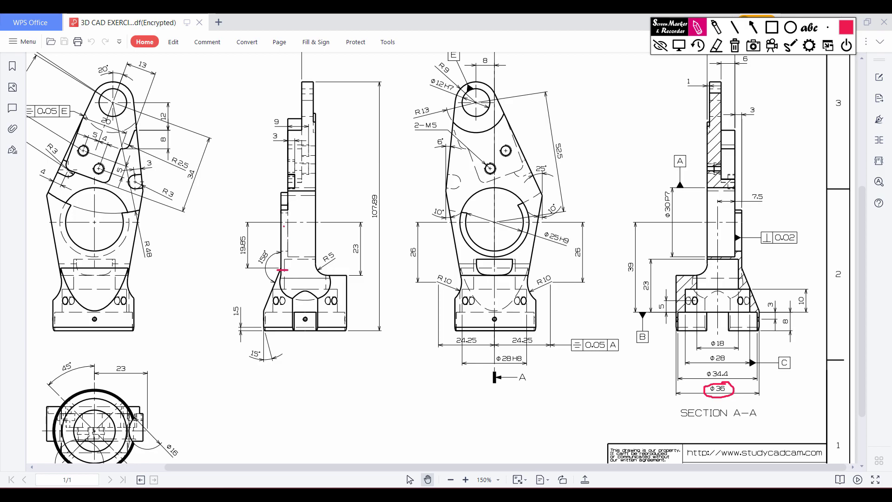
drag(265, 223, 350, 223)
drag(251, 268, 341, 267)
drag(249, 234, 231, 254)
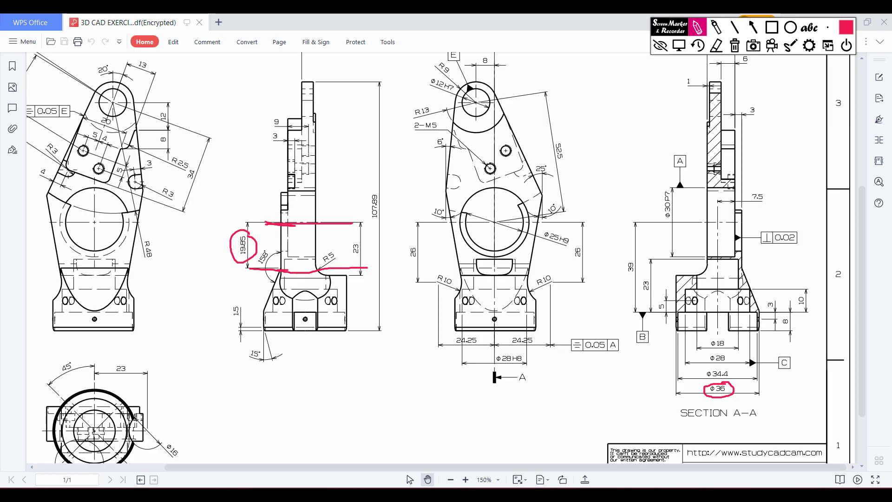
drag(704, 394, 741, 398)
drag(281, 331, 349, 333)
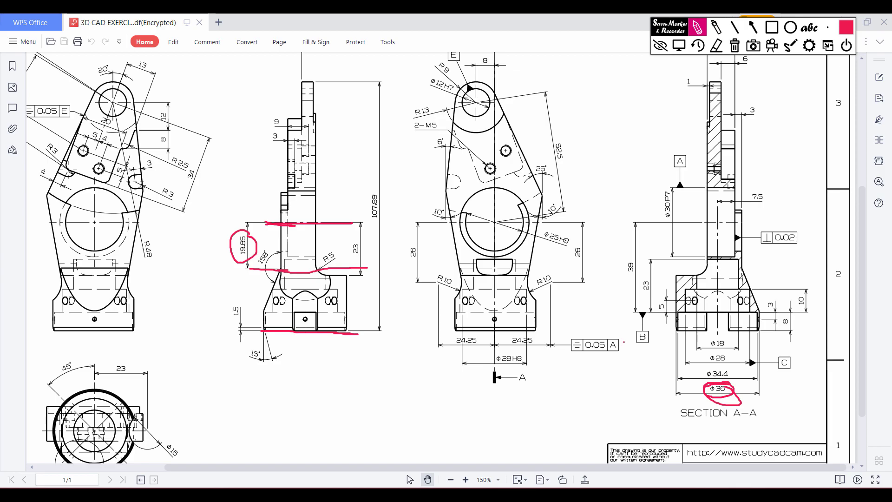
click(734, 45)
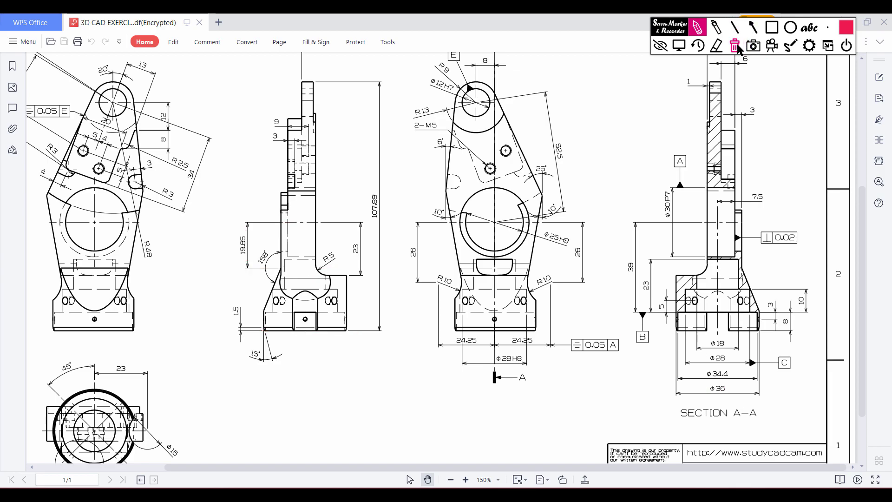
click(678, 45)
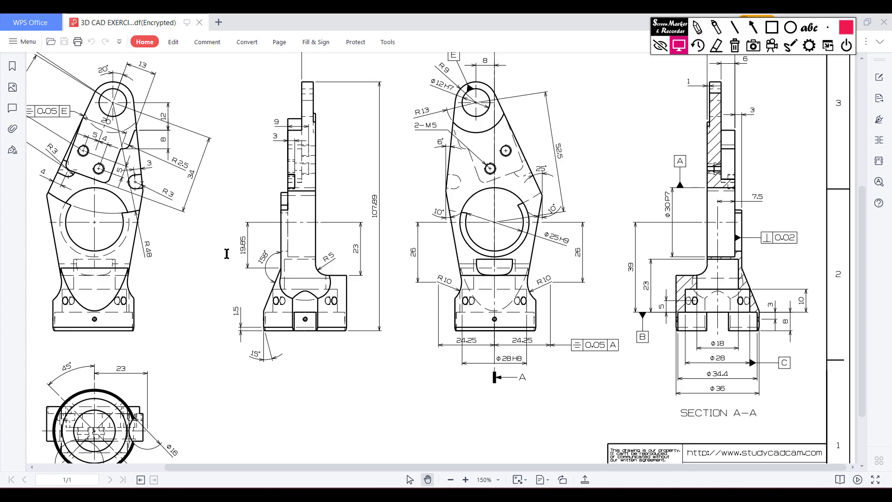
- Switch to SOLIDWORKS and create a reference plane offset 19.85 mm from the Right Plane, flipped towards the base end
key(alt+Tab)
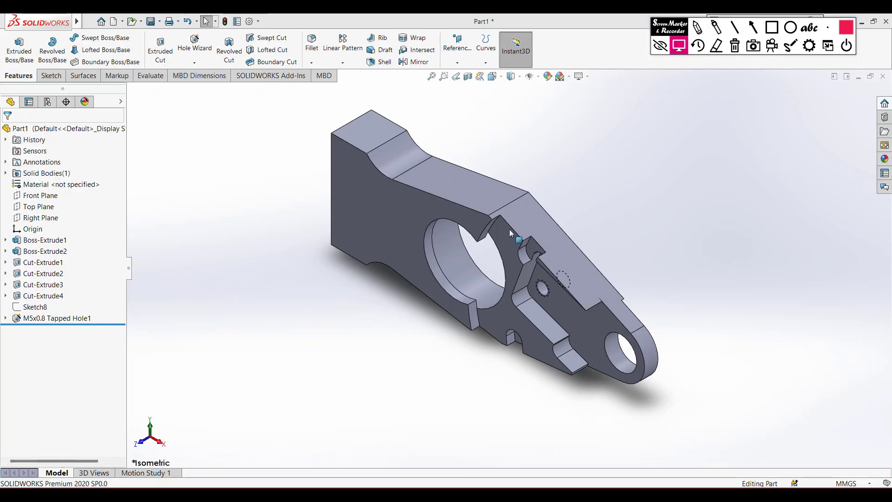
click(39, 218)
click(458, 61)
click(462, 78)
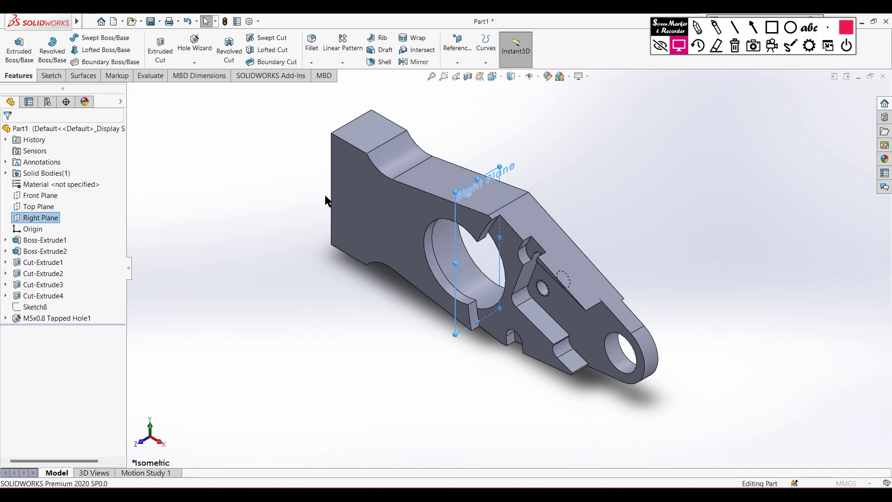
text(19.85)
key(Return)
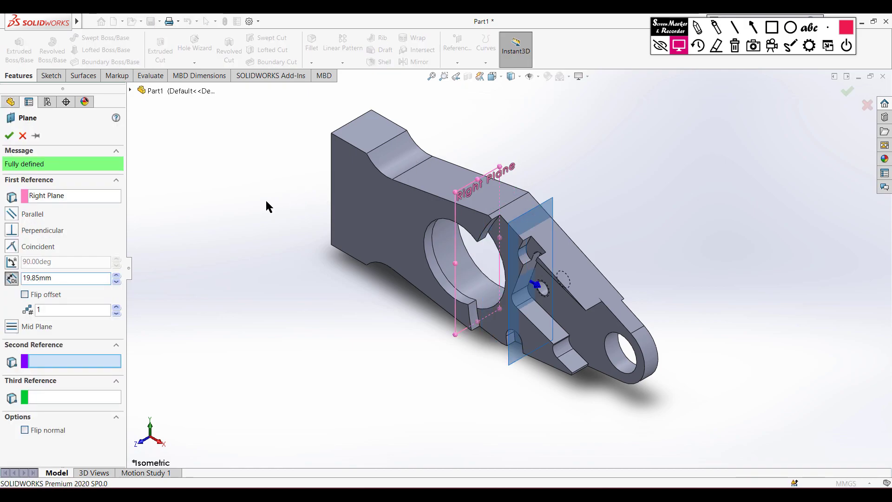
click(35, 295)
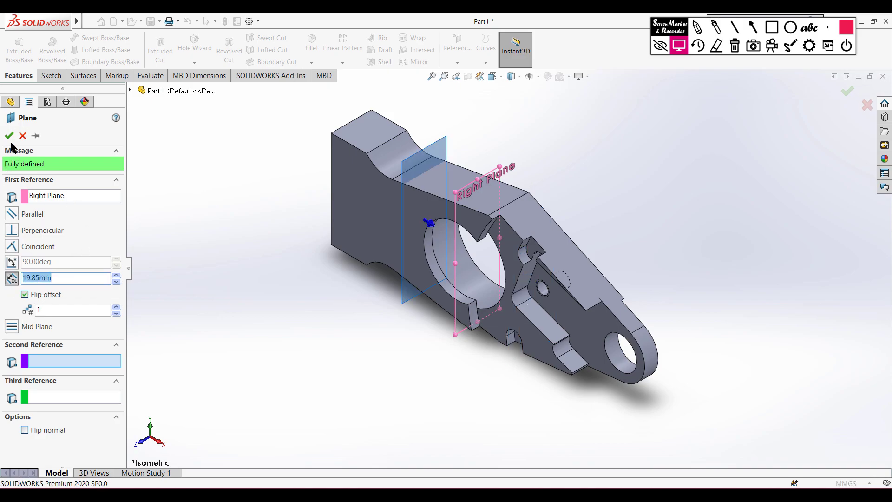
key(Return)
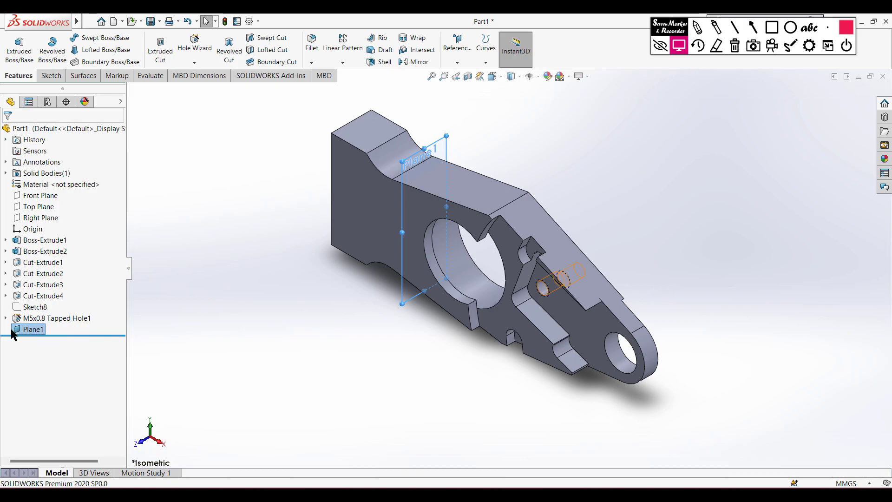
- Sketch a 36 mm diameter circle centred on the origin on the new offset plane
right_click(36, 333)
click(48, 286)
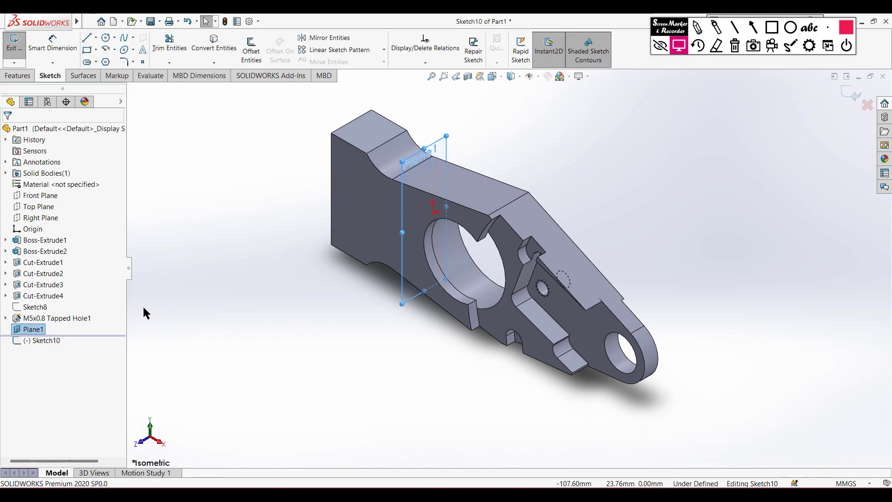
right_drag(295, 286, 363, 283)
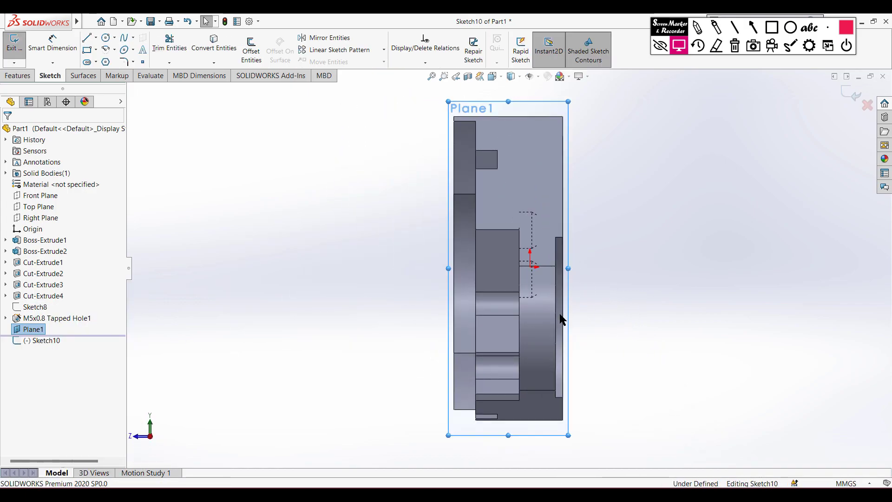
click(530, 266)
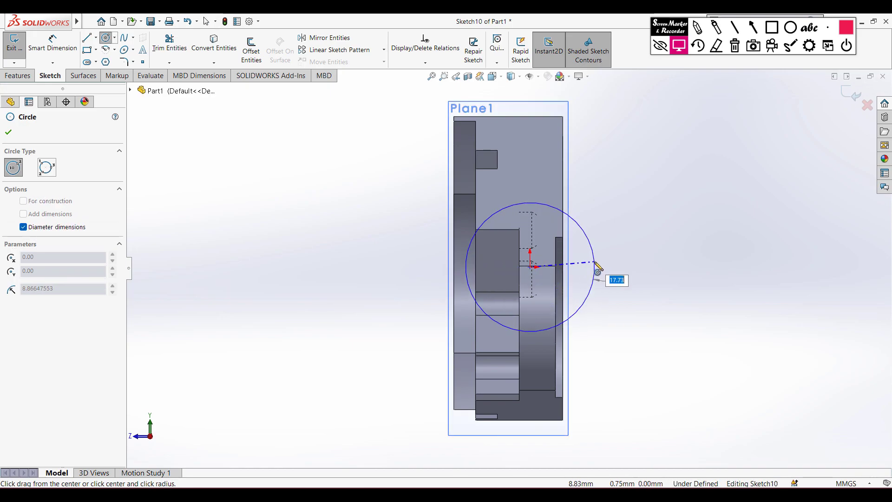
text(6)
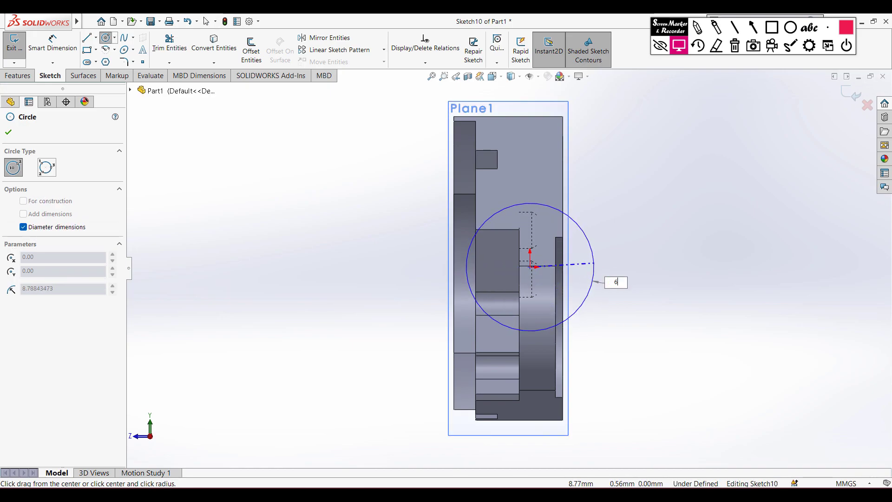
key(BackSpace)
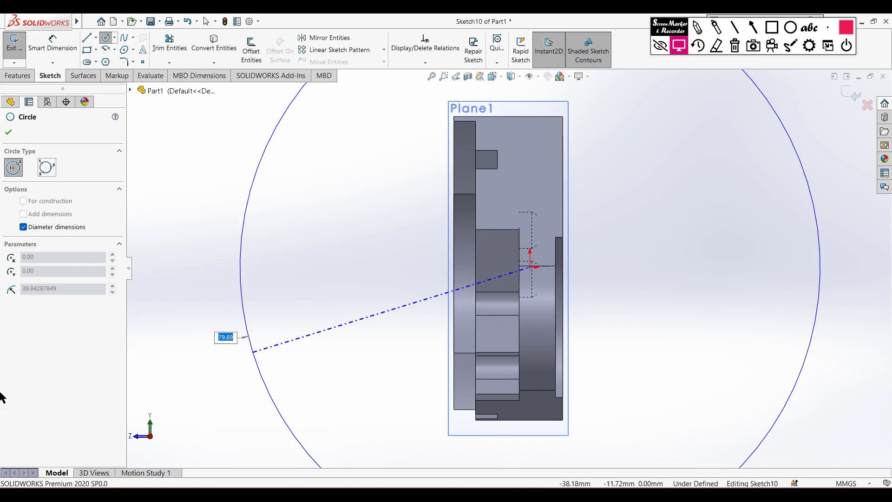
text(36)
key(Return)
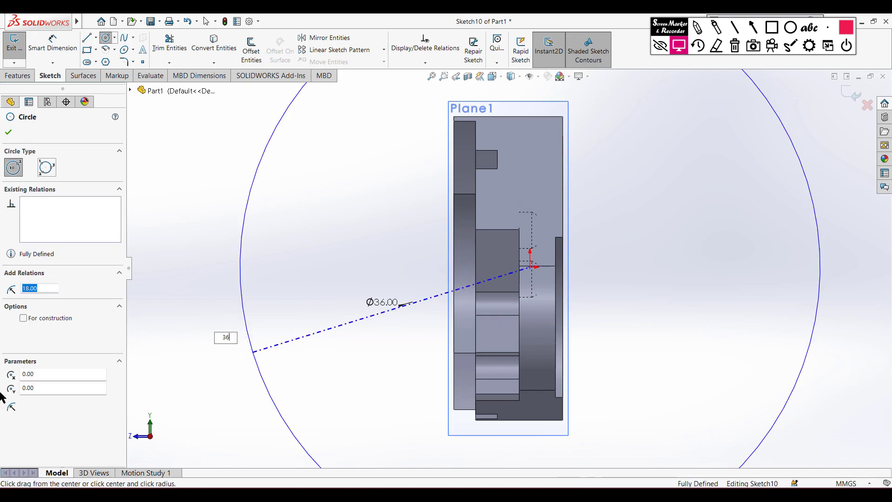
- Extrude the 36 mm circle as a merged boss up to the flat end face of the base
key(ctrl+7)
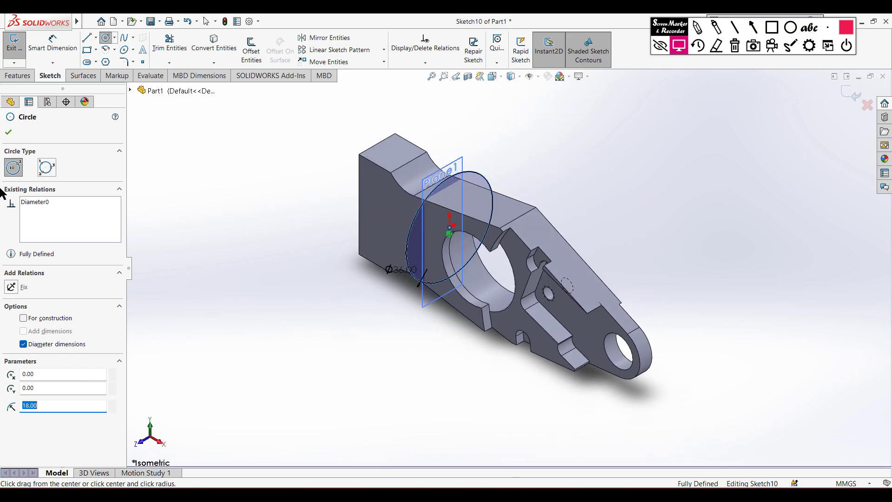
click(10, 75)
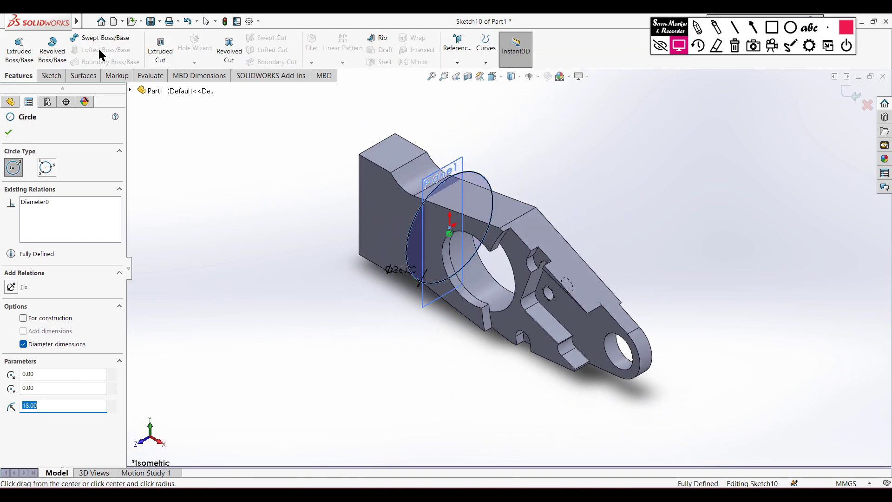
click(18, 51)
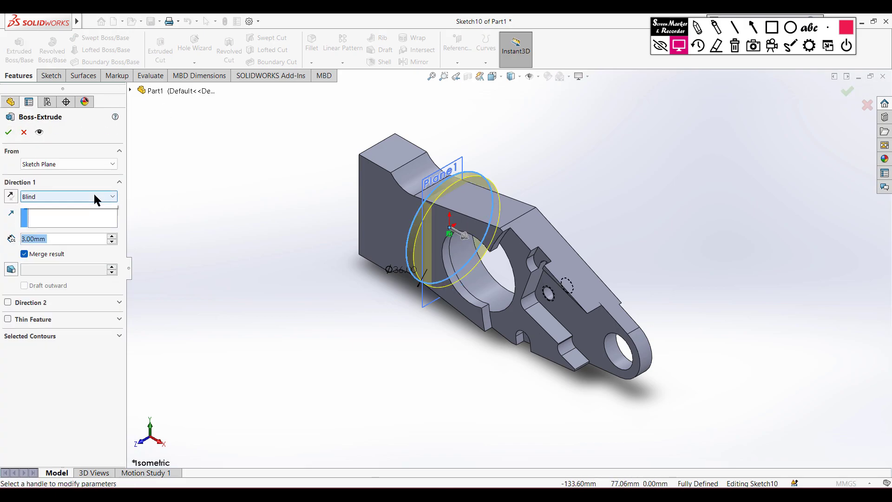
click(96, 196)
click(65, 240)
middle_drag(241, 197, 380, 245)
click(385, 223)
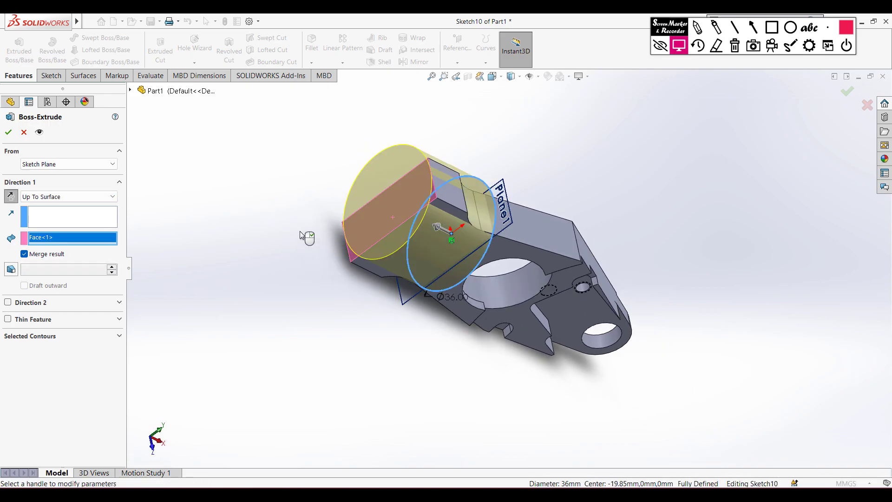
click(8, 132)
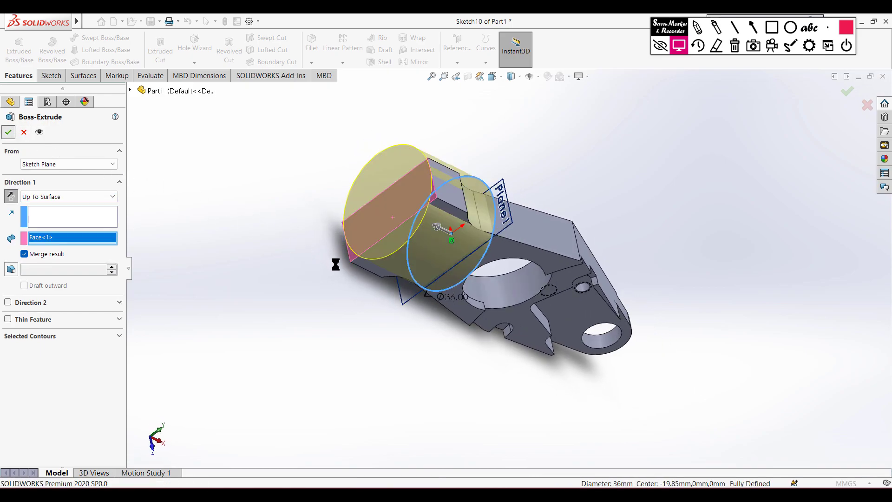
click(316, 278)
key(ctrl+7)
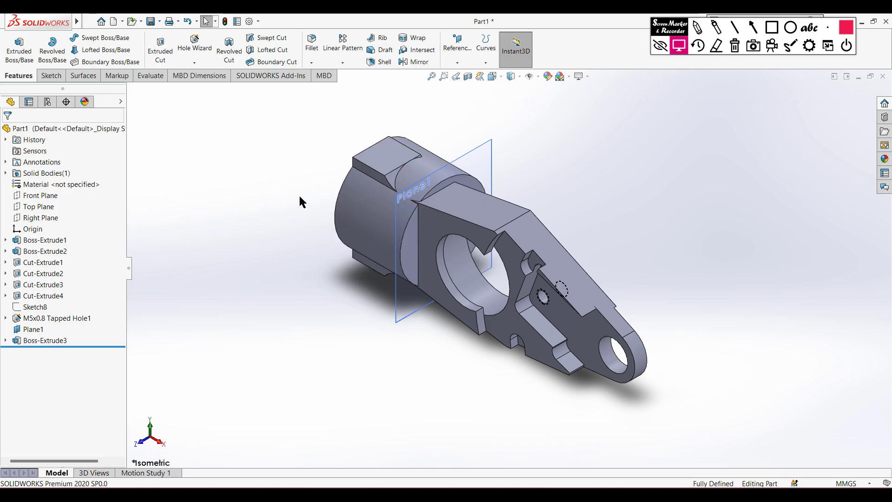
- Sketch two concentric circles of 36 mm and 60 mm diameter, centred on the origin, on the base's end face
middle_drag(299, 194, 416, 216)
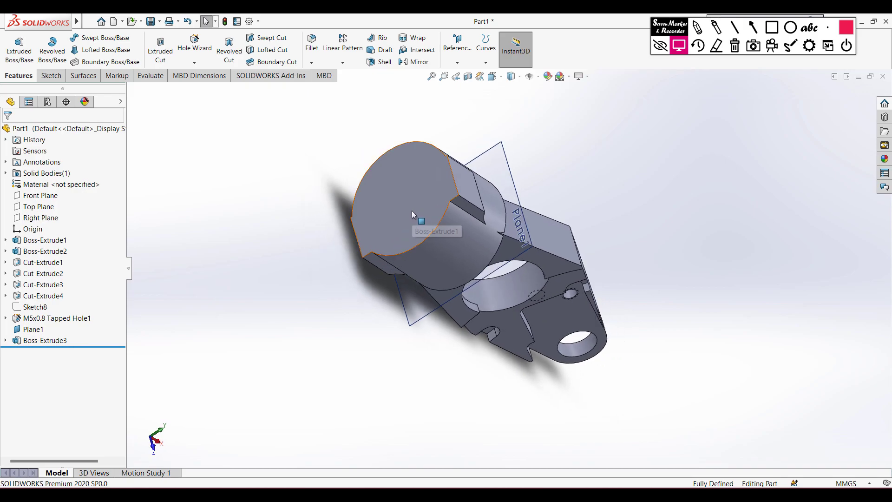
click(411, 210)
right_click(411, 210)
click(433, 198)
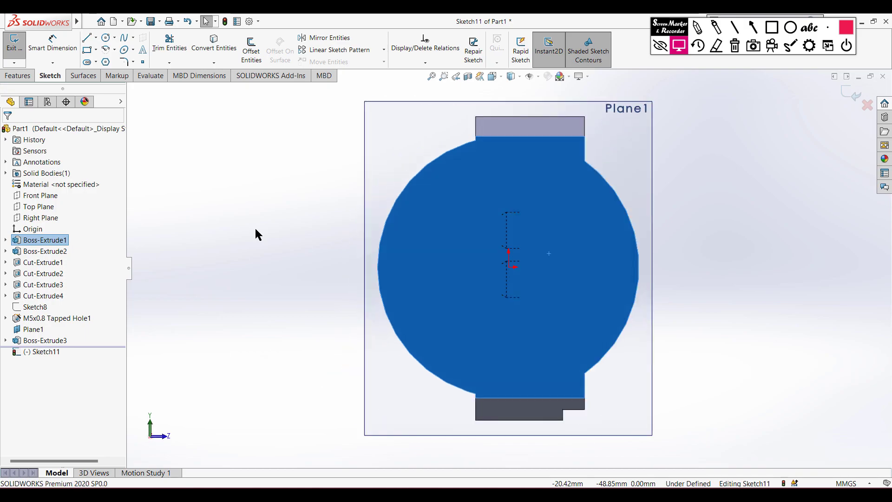
click(285, 267)
right_drag(285, 272, 294, 263)
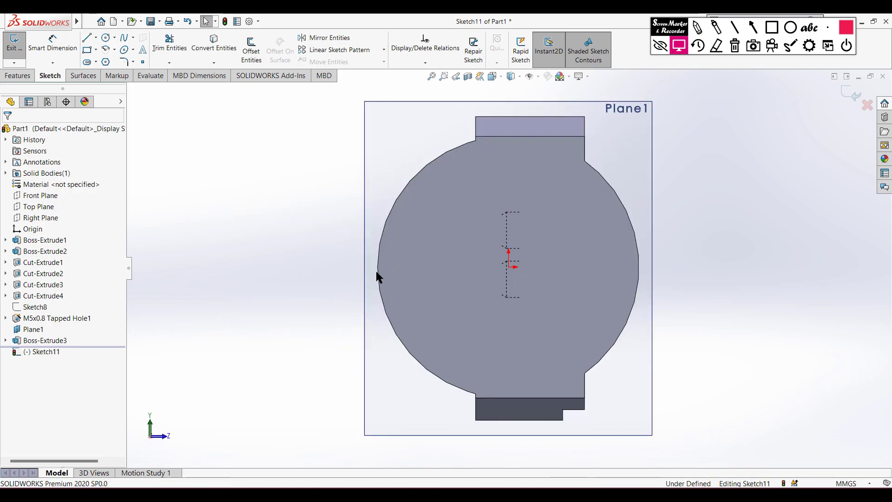
click(508, 267)
text(36)
key(Return)
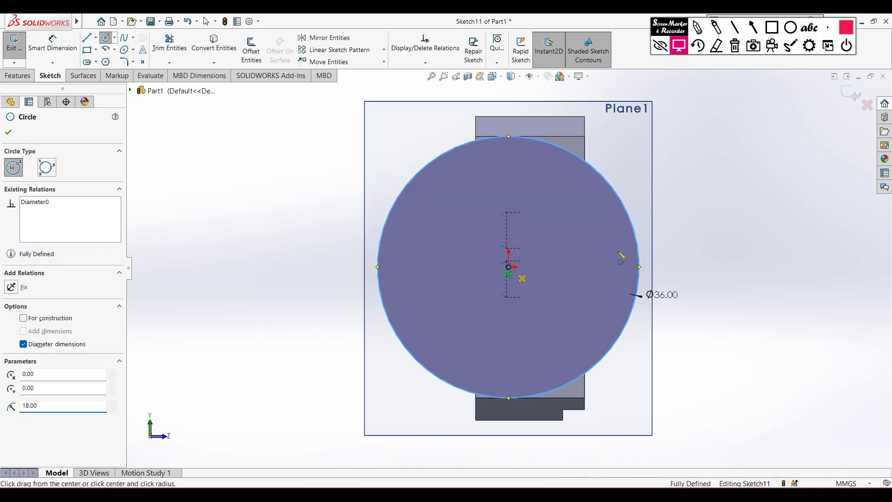
click(508, 267)
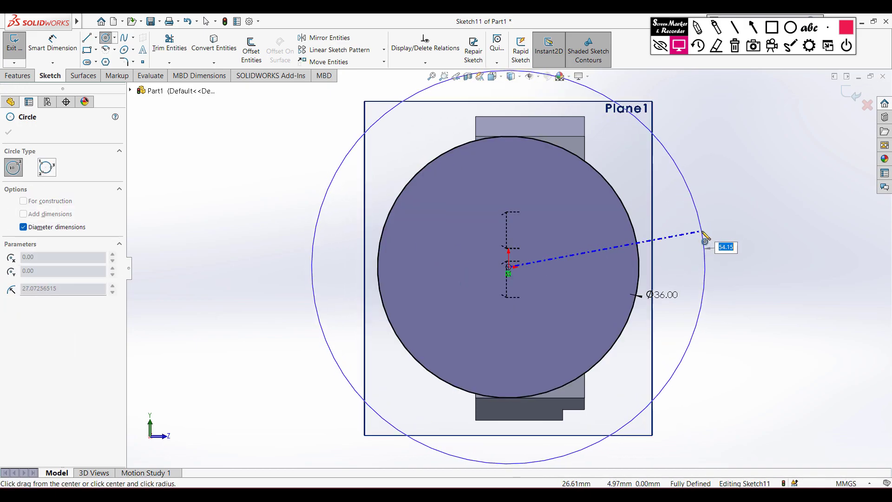
text(0)
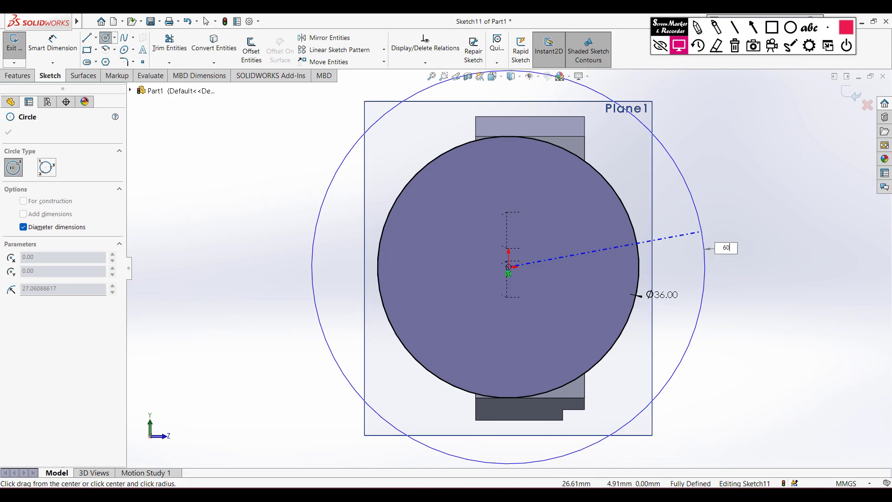
key(Return)
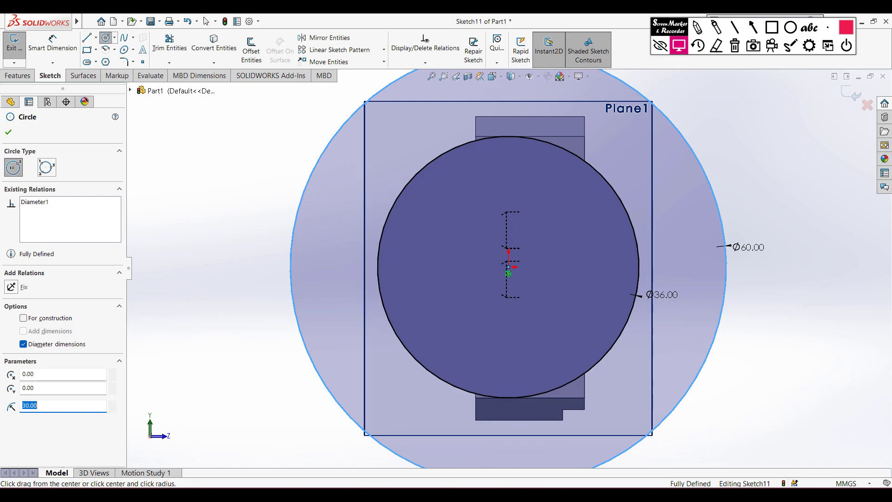
- Cut-extrude the ring between the two circles up to the offset plane to trim the block around the cylindrical base
key(ctrl+7)
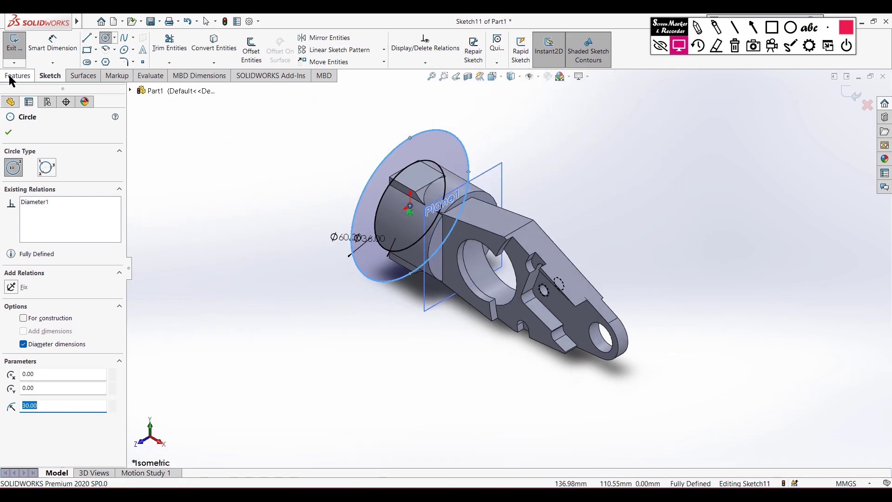
click(14, 76)
click(157, 53)
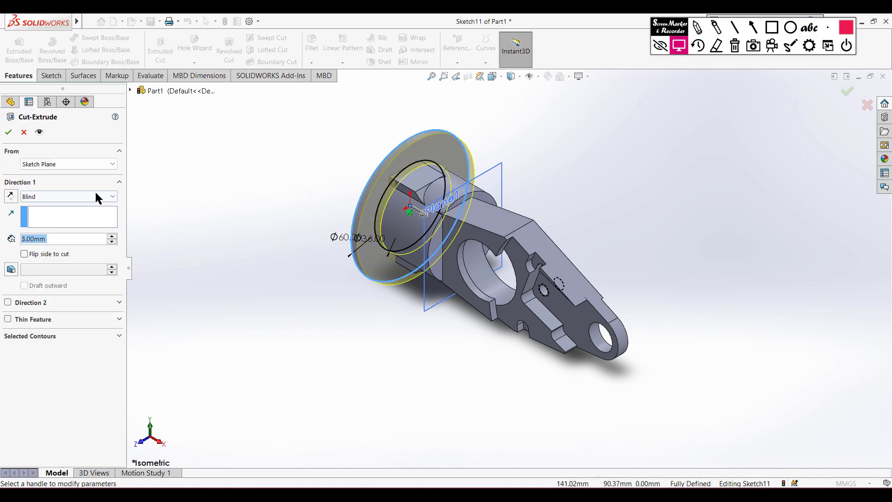
click(96, 197)
click(85, 246)
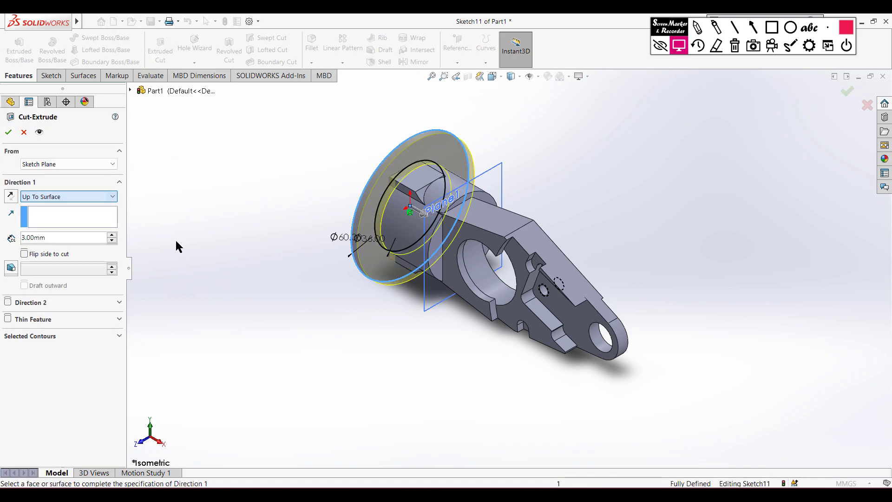
click(426, 314)
click(9, 133)
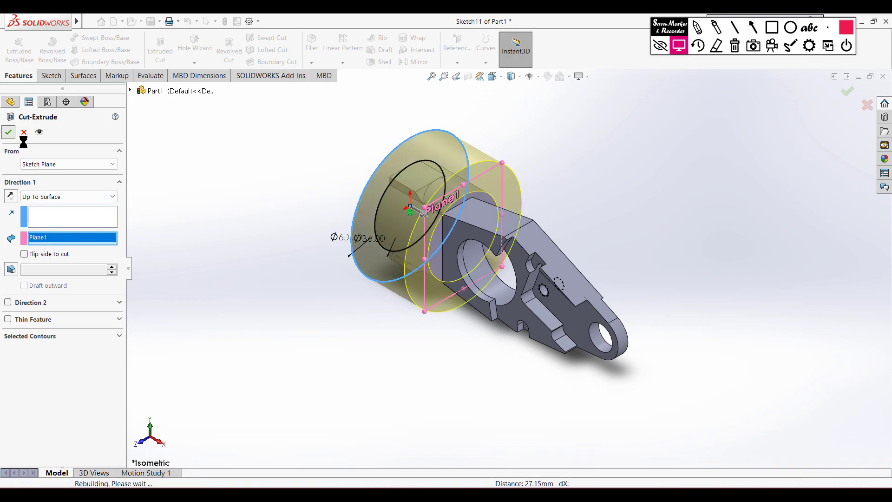
click(242, 219)
middle_drag(242, 219, 266, 240)
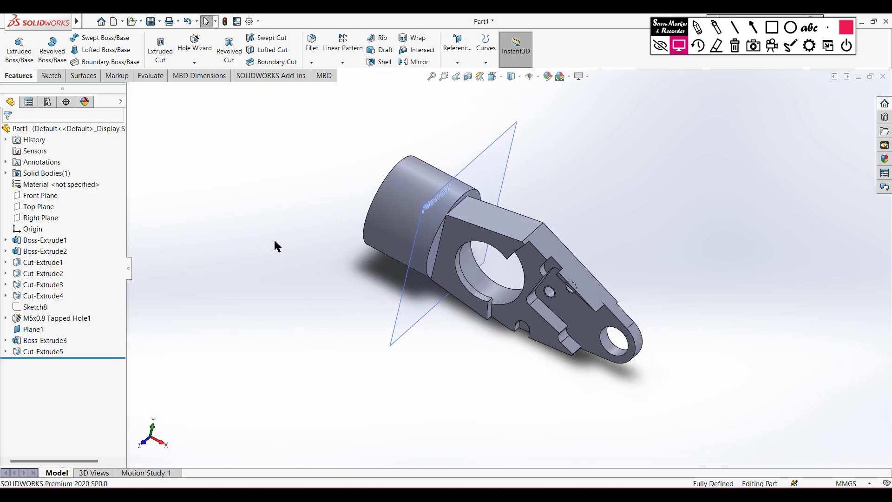
key(ctrl+7)
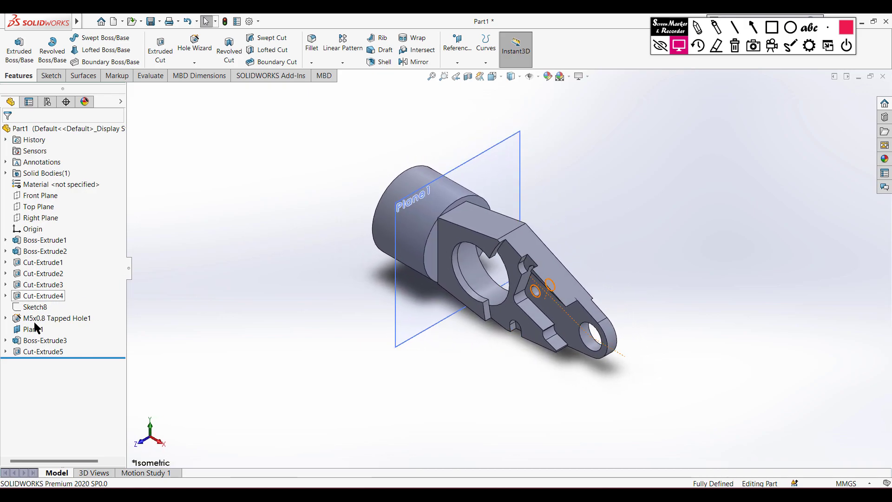
- Hide the offset plane used to build the cylindrical base
right_click(34, 330)
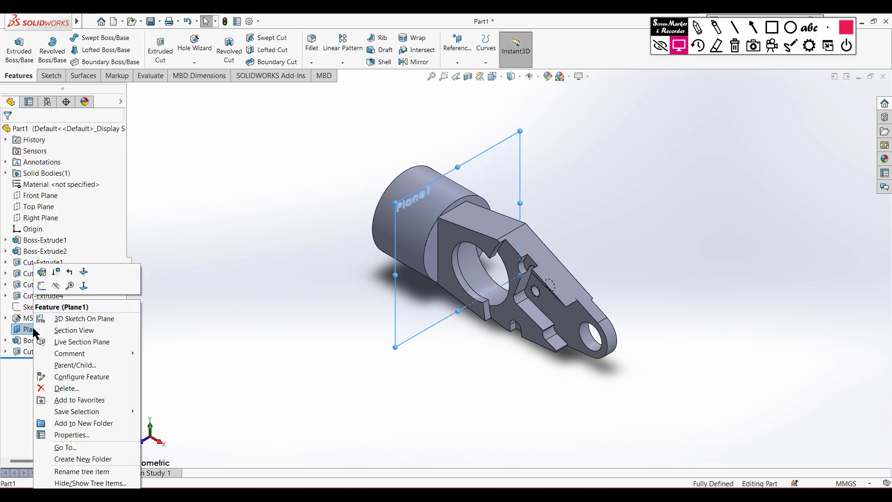
click(58, 286)
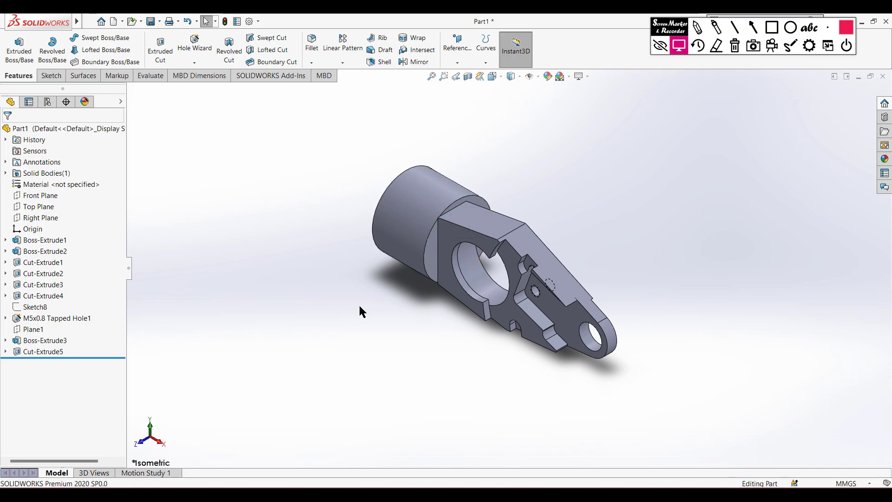
- Switch to the reference drawing in WPS Office and examine the sloped cut on the cylindrical base in the isometric view
key(alt+Tab)
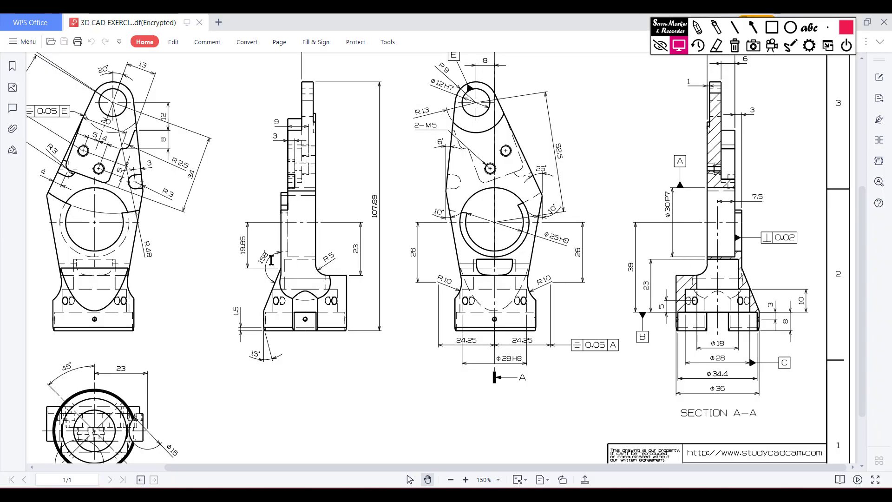
click(696, 27)
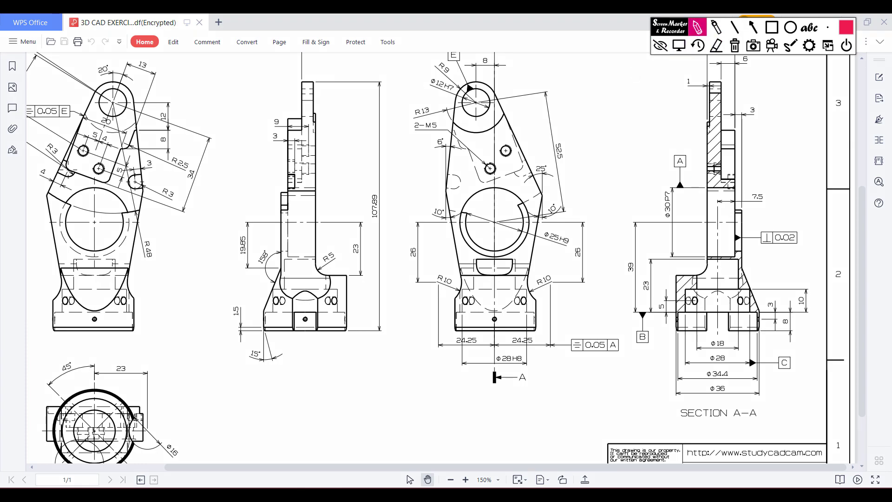
click(678, 45)
scroll(705, 182, up, 3)
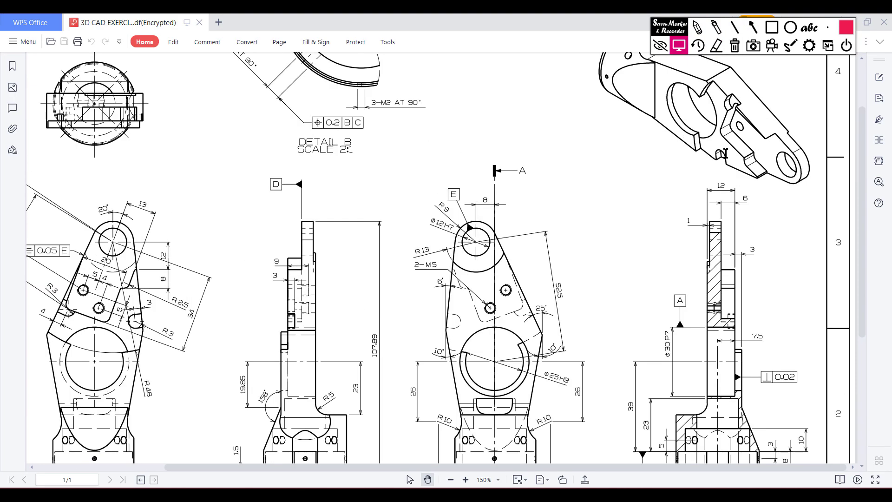
scroll(723, 152, up, 2)
click(696, 27)
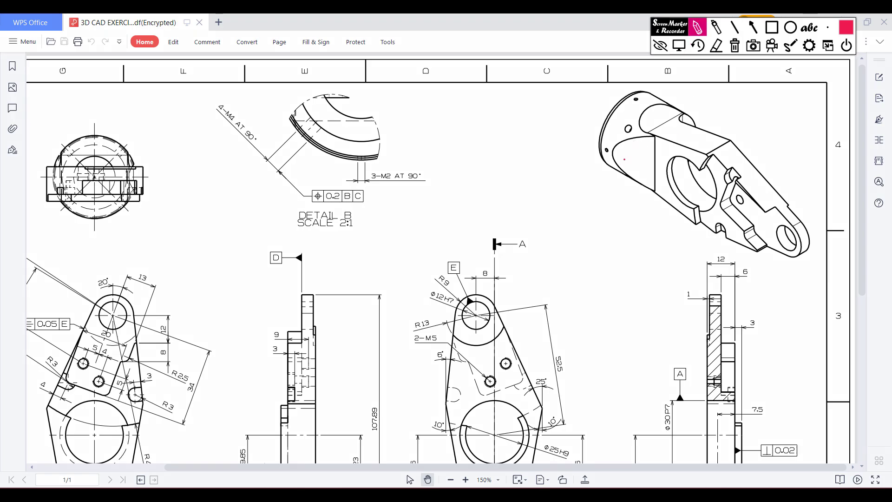
mouse_move(613, 156)
mouse_down()
mouse_move(671, 176)
mouse_move(673, 169)
mouse_move(636, 165)
mouse_up()
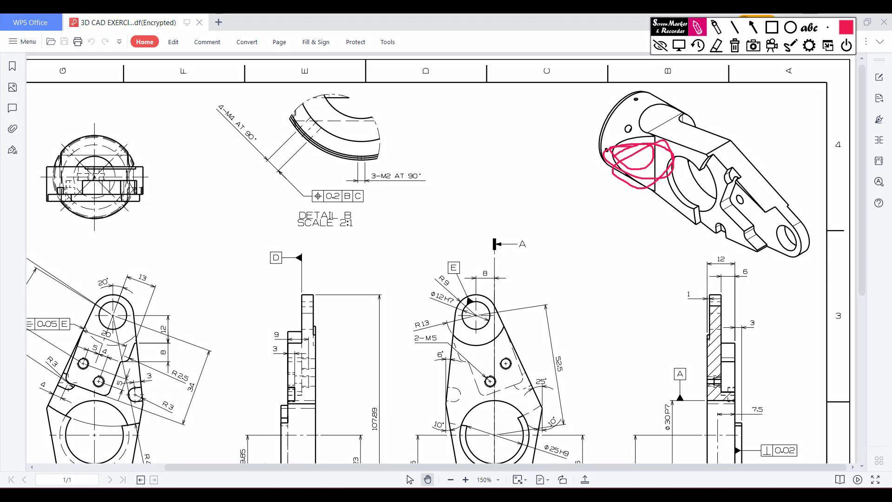
click(734, 45)
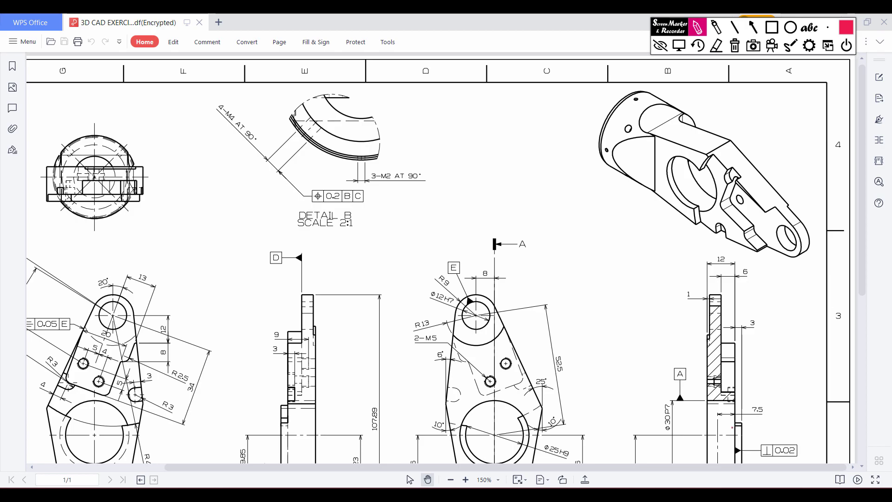
click(679, 45)
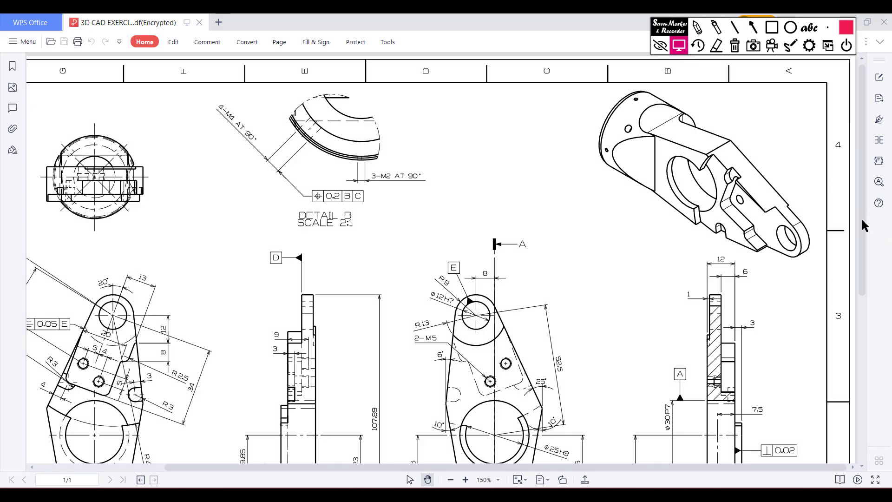
- Examine the side view of the drawing for the angle and starting point of the sloped cut on the base
drag(860, 223, 865, 287)
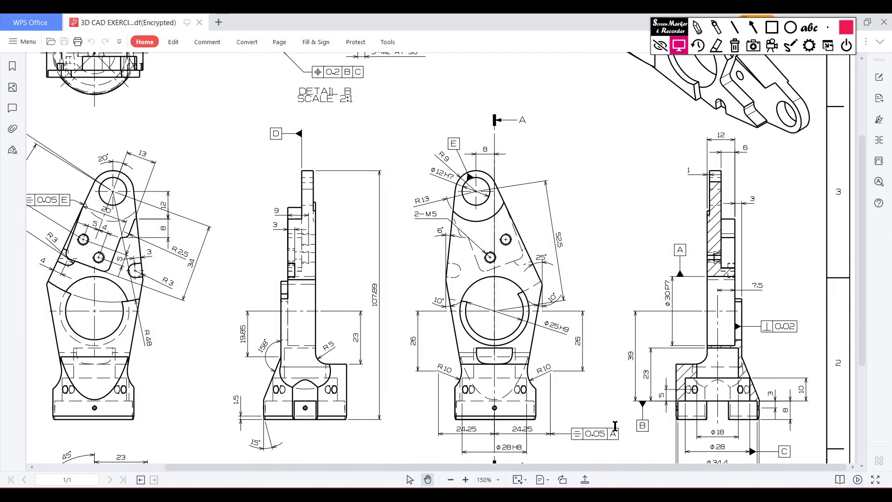
drag(587, 469, 555, 469)
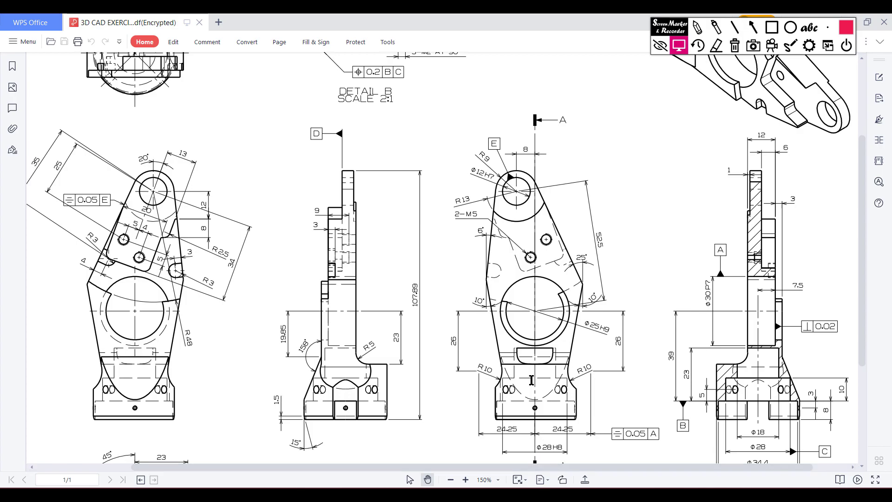
click(697, 28)
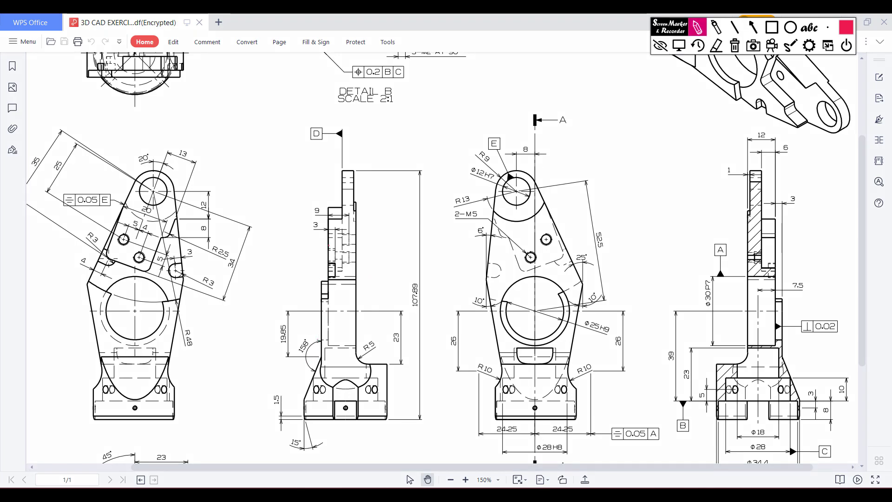
drag(321, 307, 320, 321)
drag(306, 384, 303, 358)
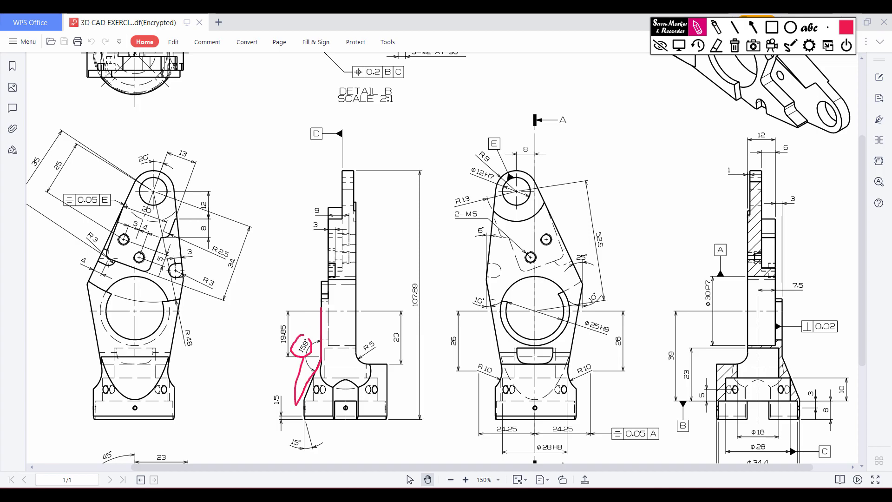
drag(298, 390, 324, 234)
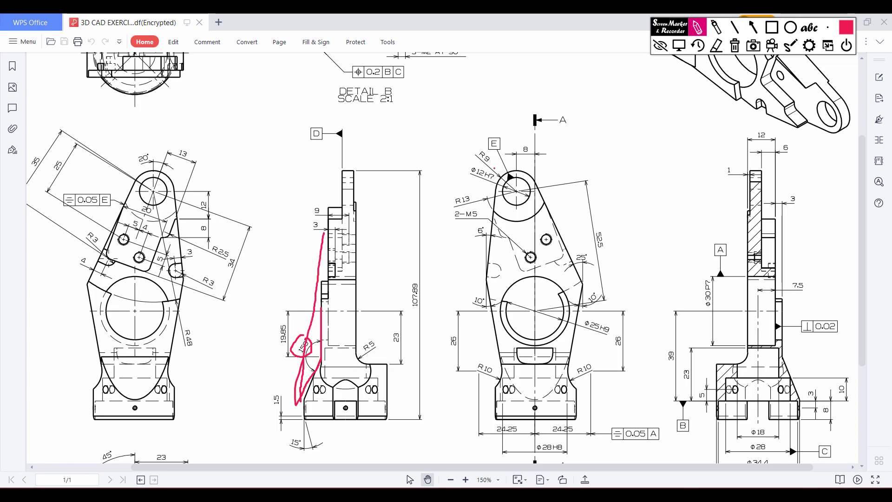
click(734, 45)
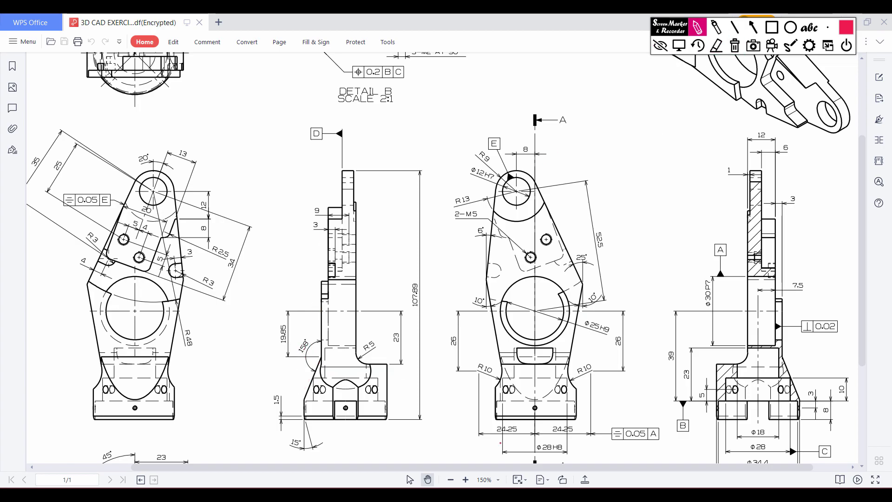
click(679, 45)
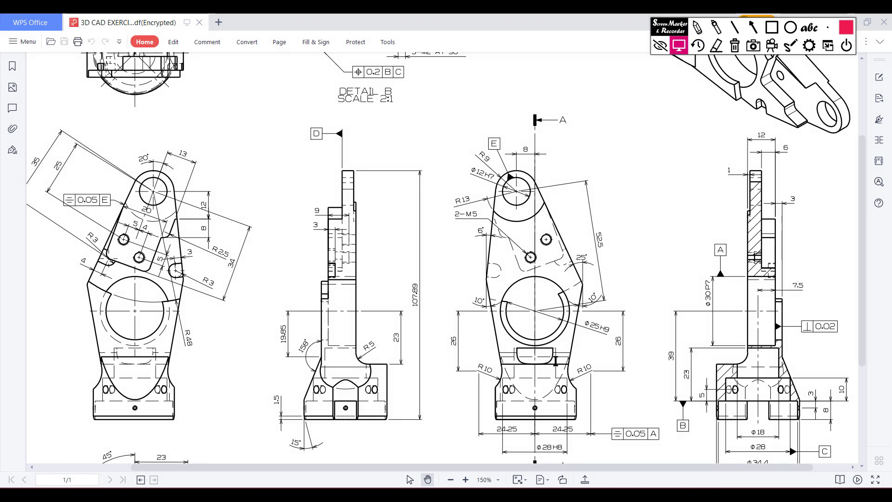
- Back in SOLIDWORKS, sketch a slanted line on the Top Plane from the arm-cylinder corner across the cylinder to beyond its outer edge
key(alt+Tab)
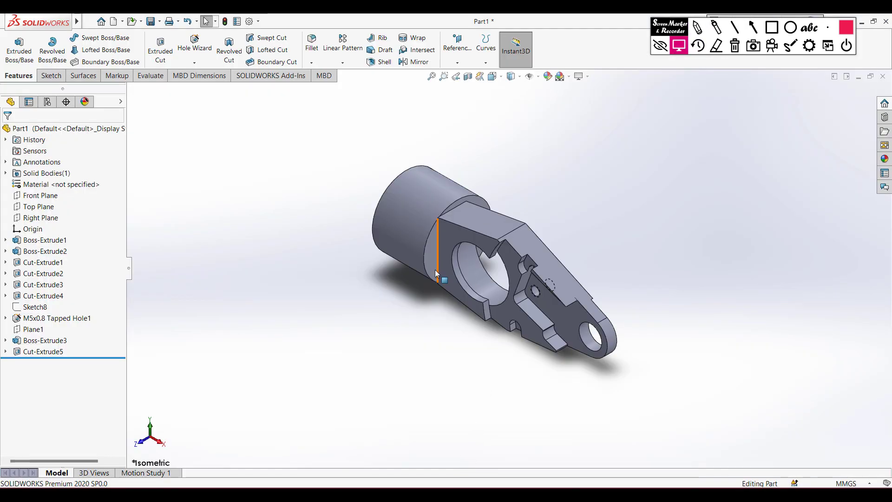
scroll(435, 273, down, 3)
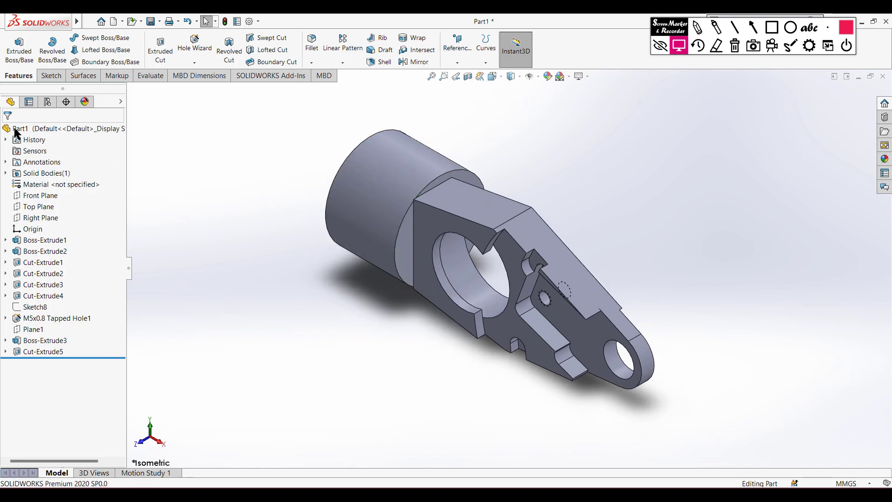
right_click(38, 210)
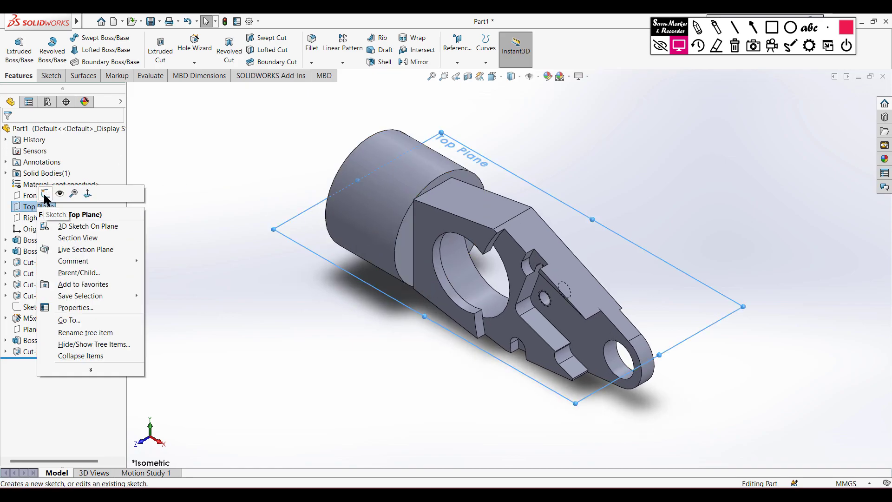
click(46, 192)
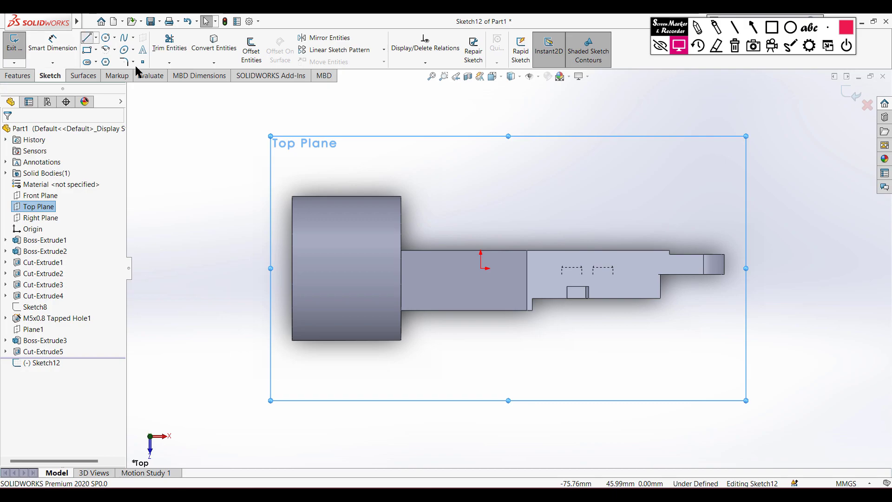
key(l)
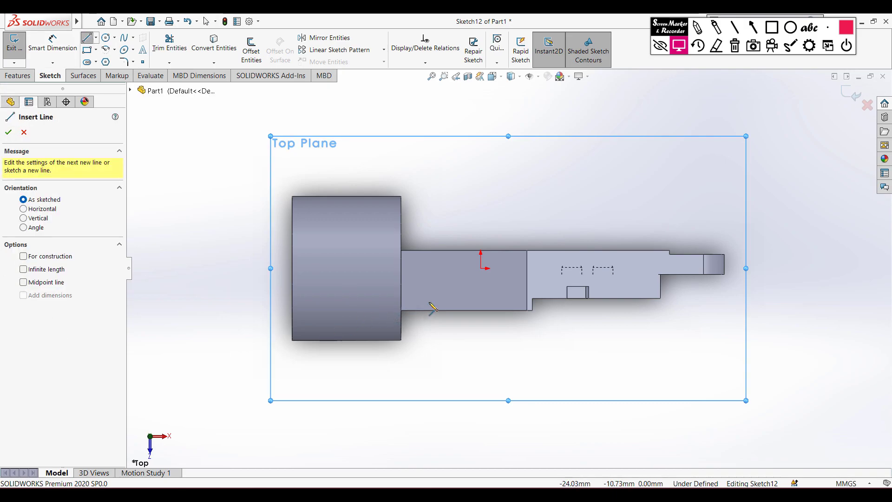
click(401, 310)
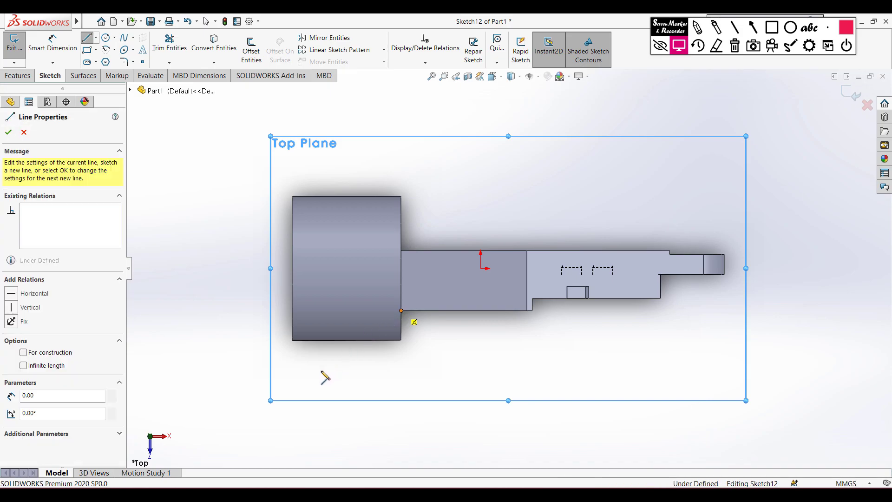
click(308, 376)
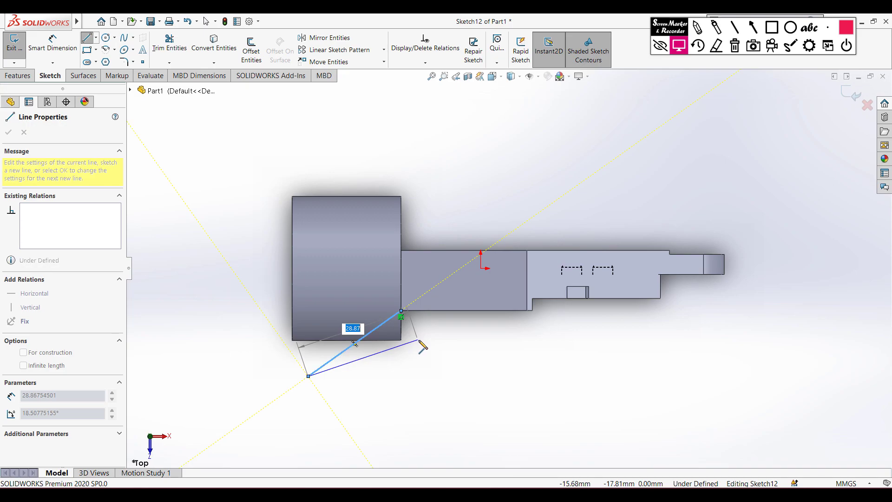
key(Escape)
key(Escape)
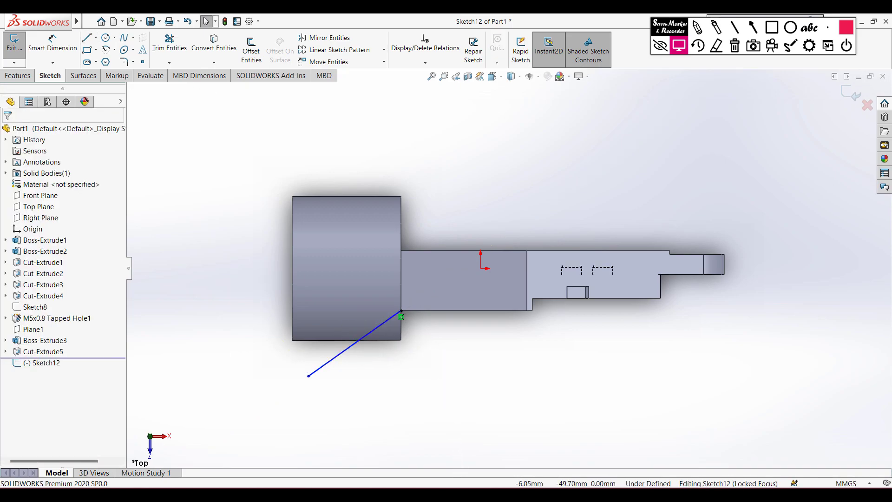
- Dimension the angle between the slanted sketch line and the arm's lower edge as 158°, as given in the drawing
key(alt+Tab)
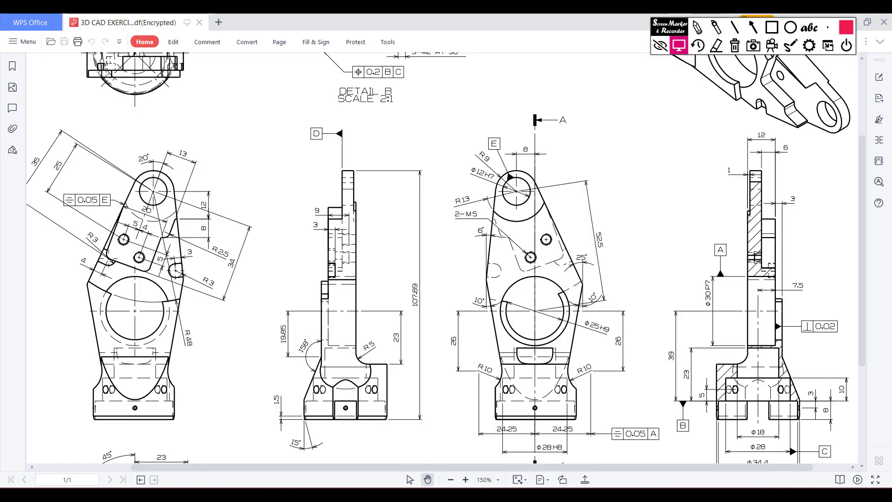
key(alt+Tab)
click(53, 41)
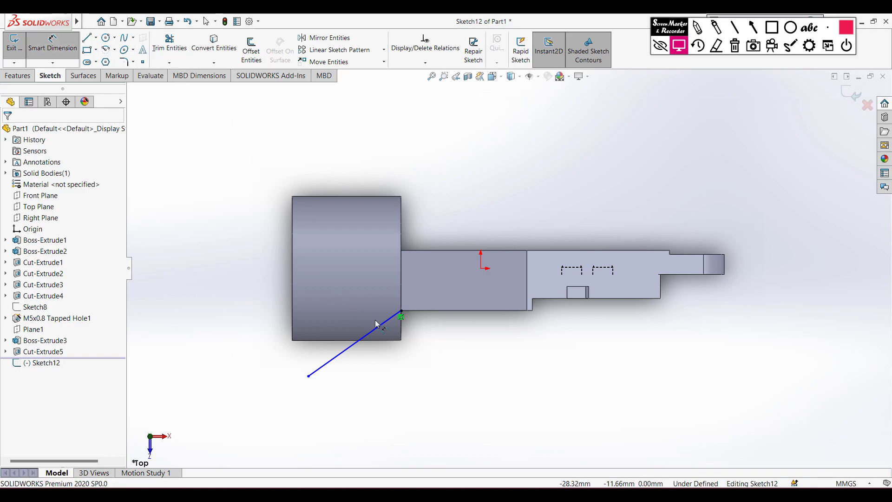
click(388, 319)
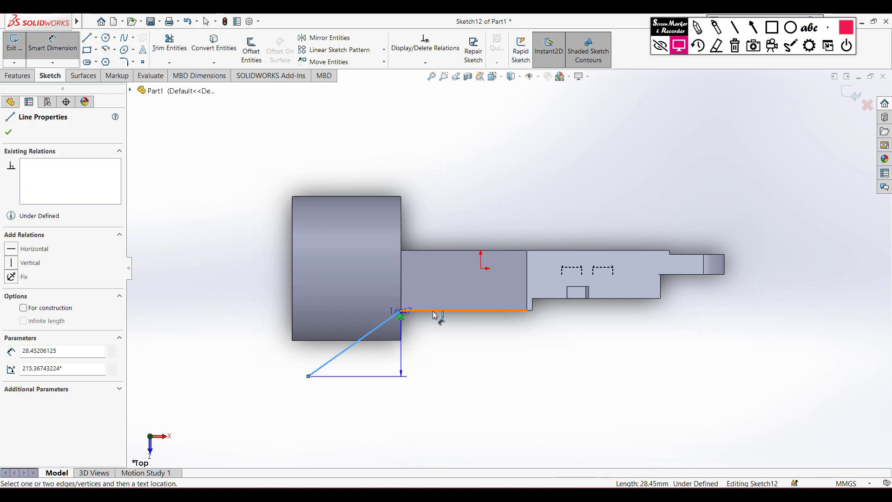
click(432, 310)
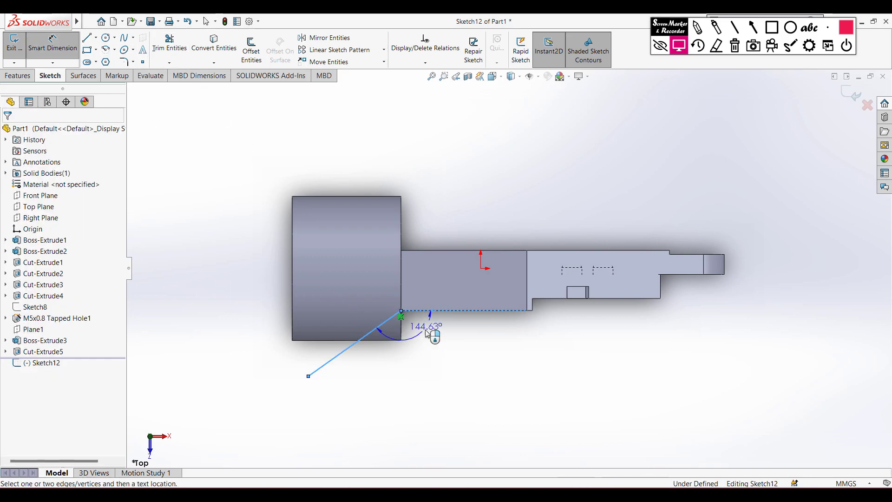
click(493, 373)
text(158)
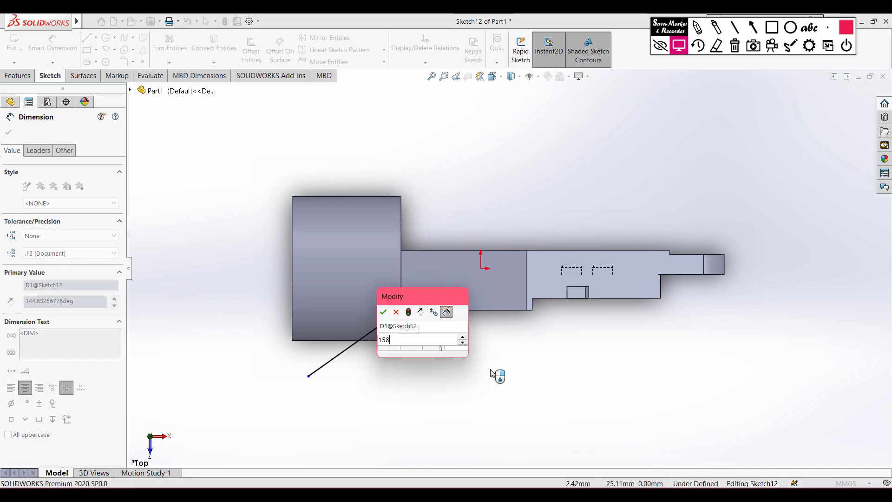
key(Return)
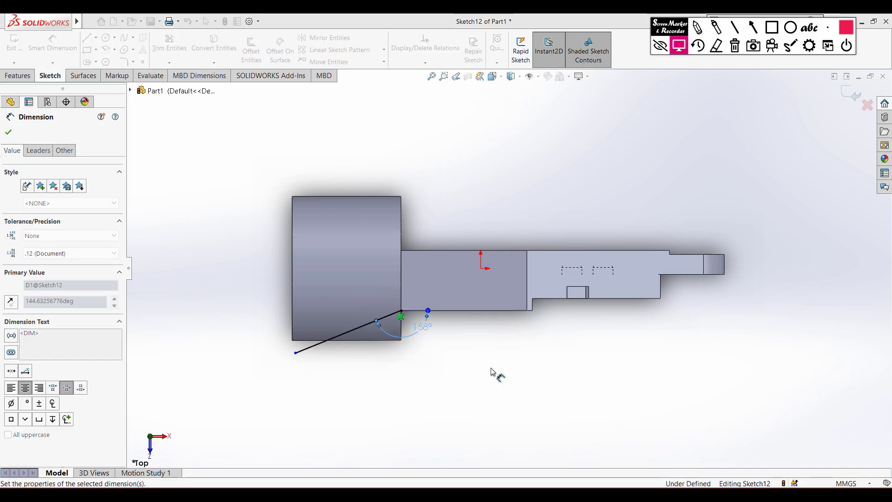
click(10, 133)
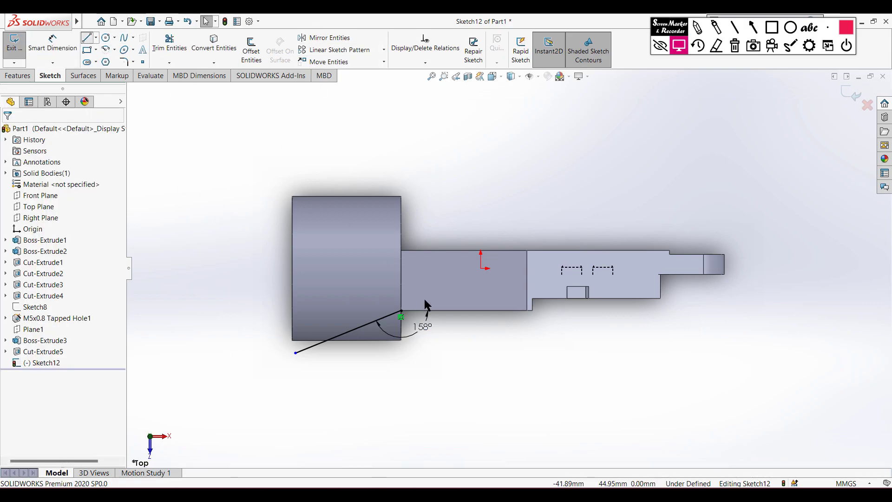
- Close the profile with a horizontal line along the arm's lower edge, a vertical line about 10.7 mm long and a horizontal line to the slanted line's free end
key(l)
click(401, 311)
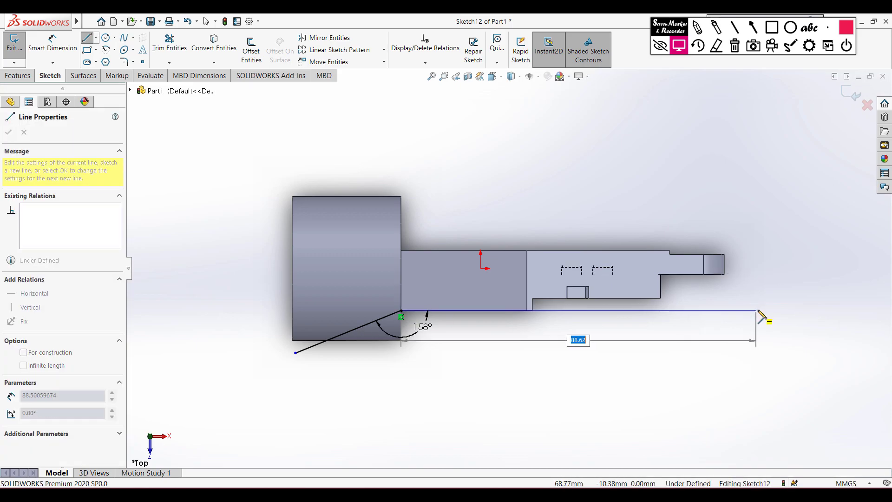
click(759, 311)
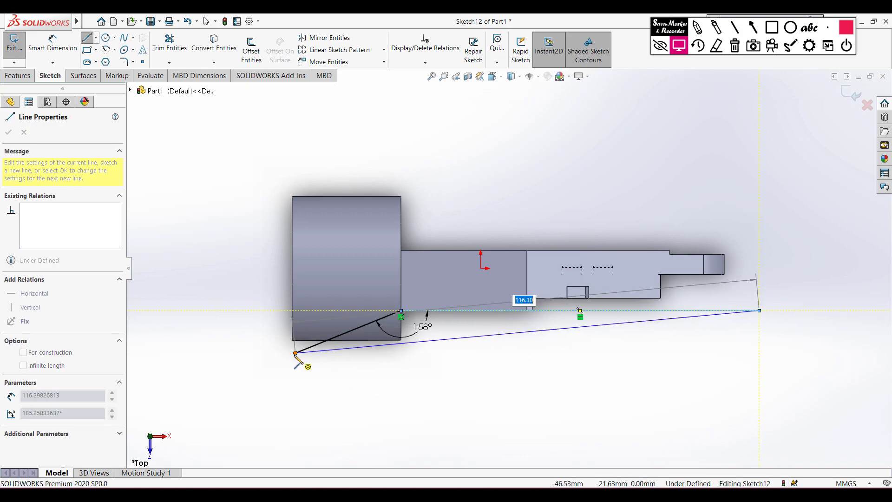
click(759, 354)
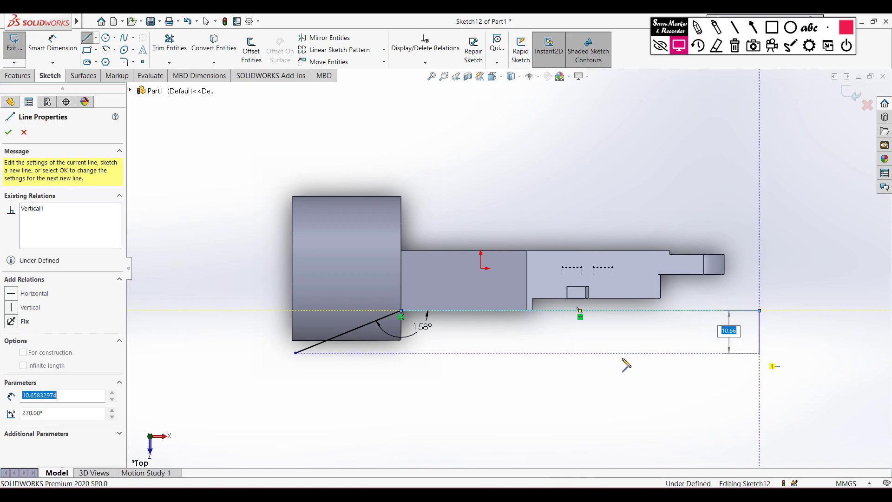
click(297, 354)
click(7, 133)
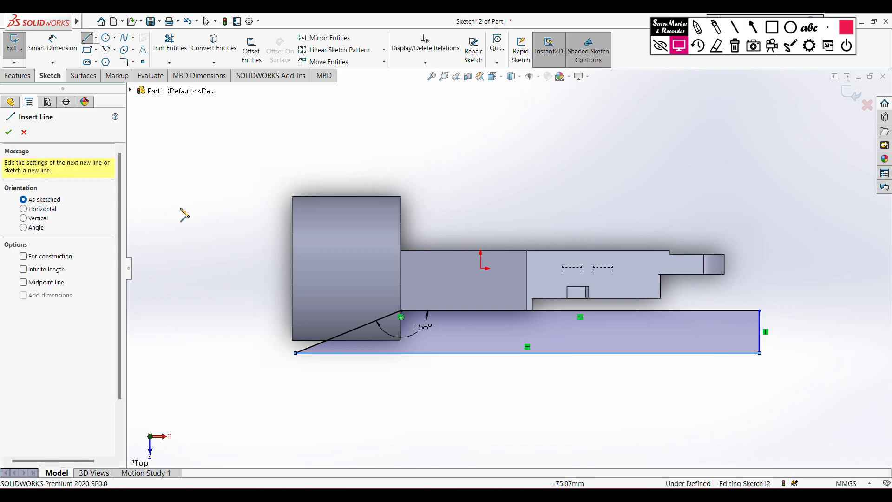
key(Escape)
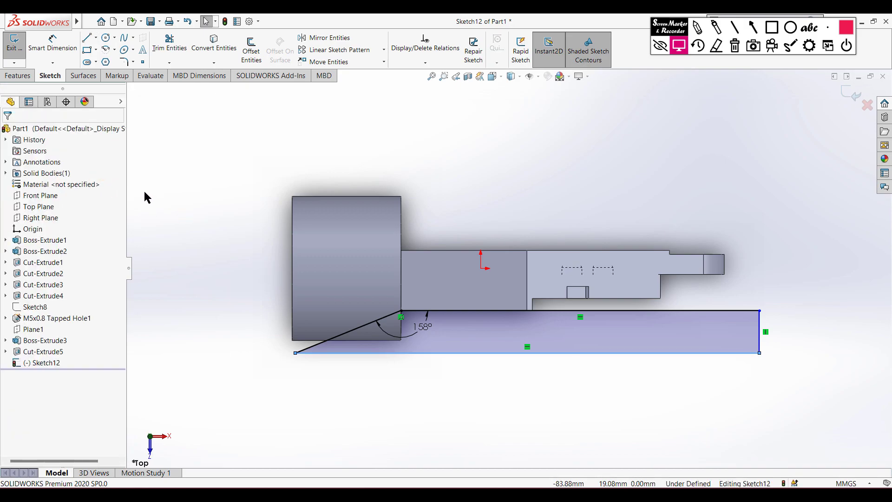
- Extrude-cut the closed profile with Through All - Both to bevel the cylinder down to the arm's face
key(ctrl+7)
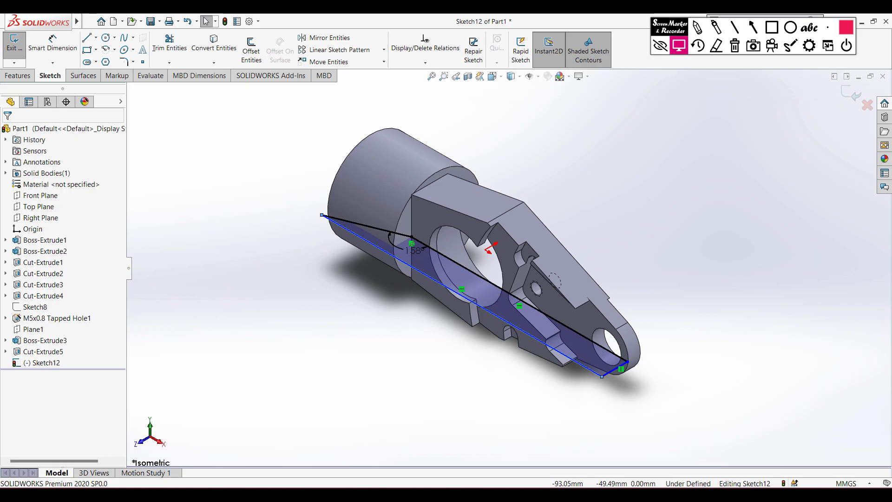
click(18, 75)
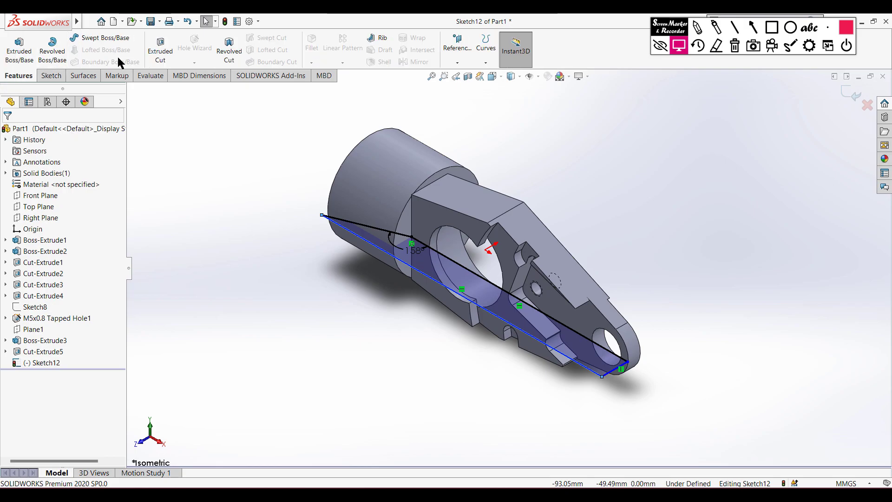
click(159, 52)
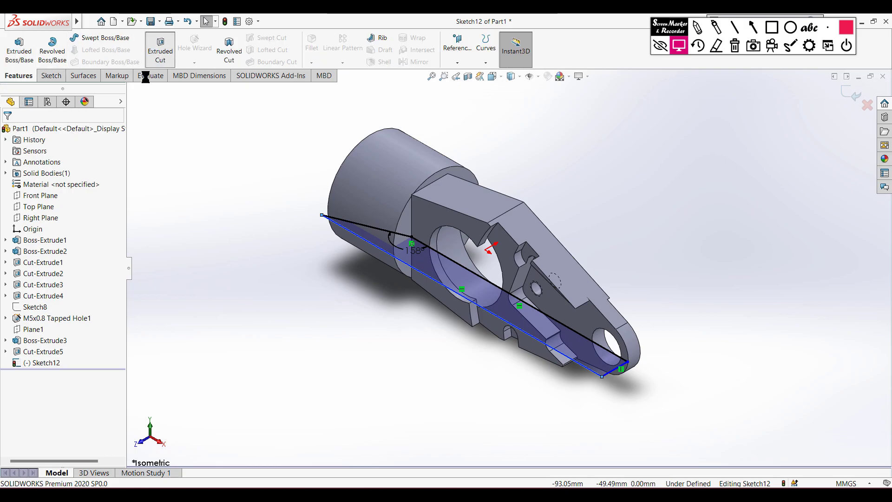
click(80, 200)
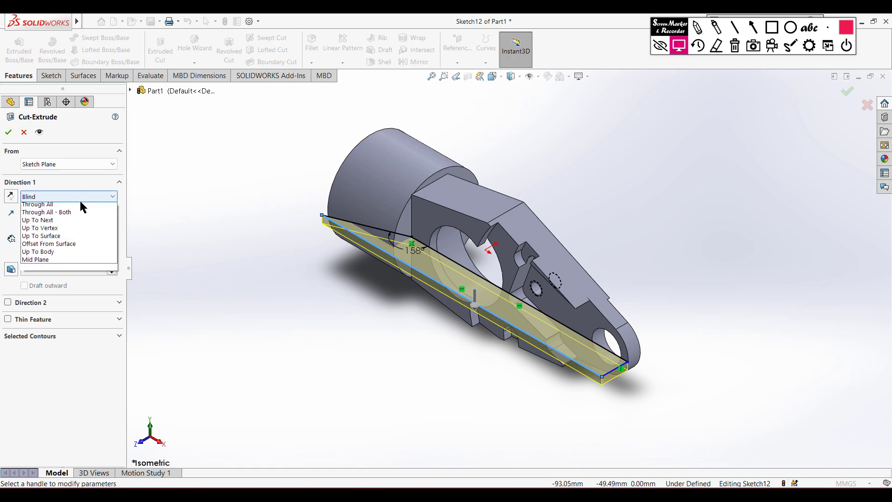
click(82, 221)
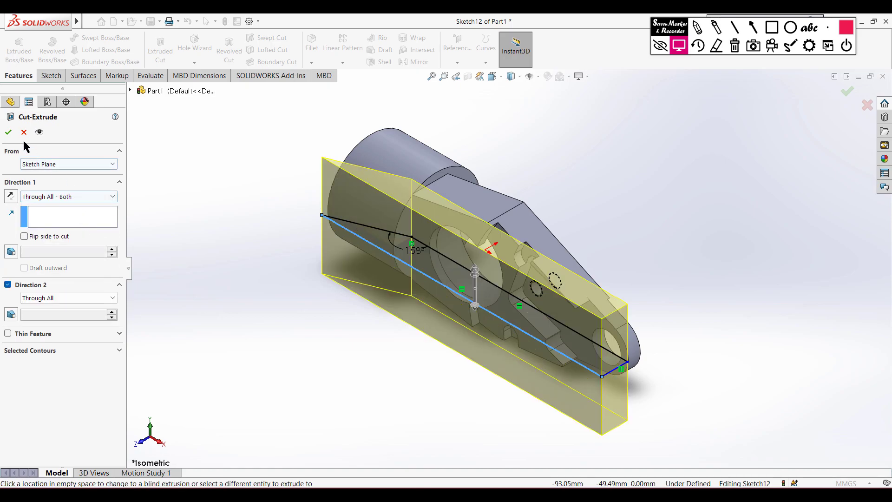
click(9, 132)
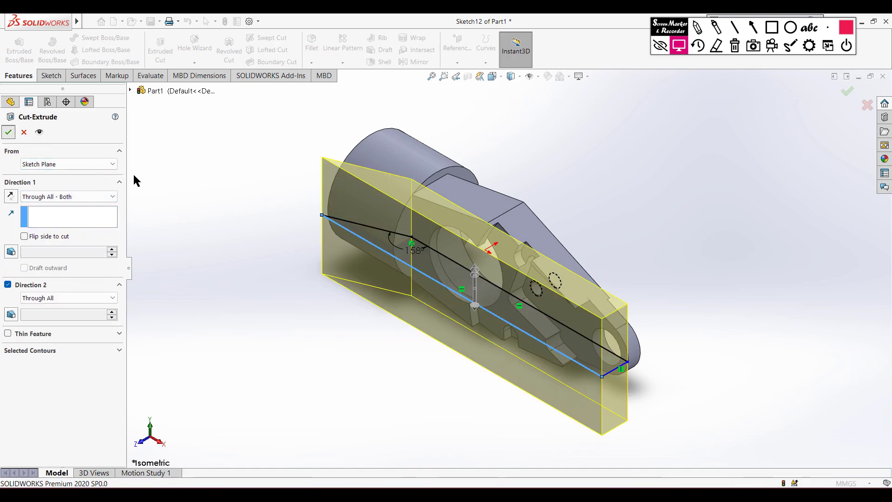
click(345, 253)
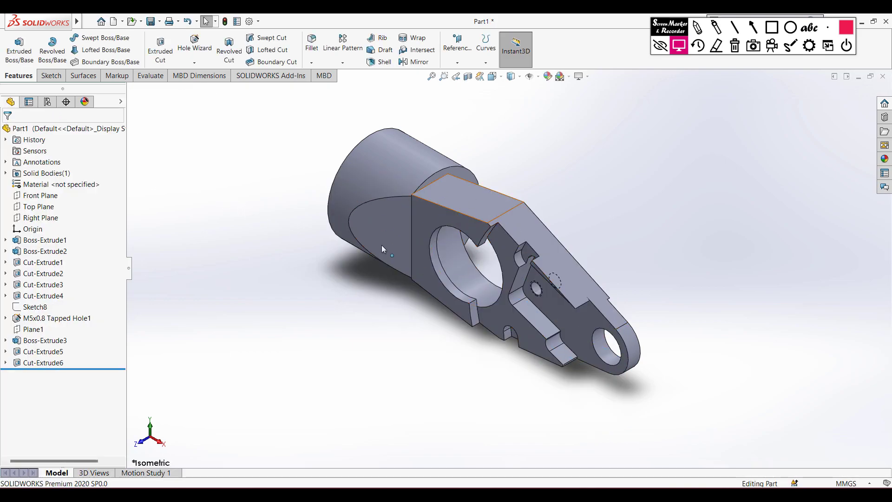
- Switch to the PDF drawing in WPS Office and examine the cylinder-to-arm transition in the isometric view and the side view's dimensions
key(alt+Tab)
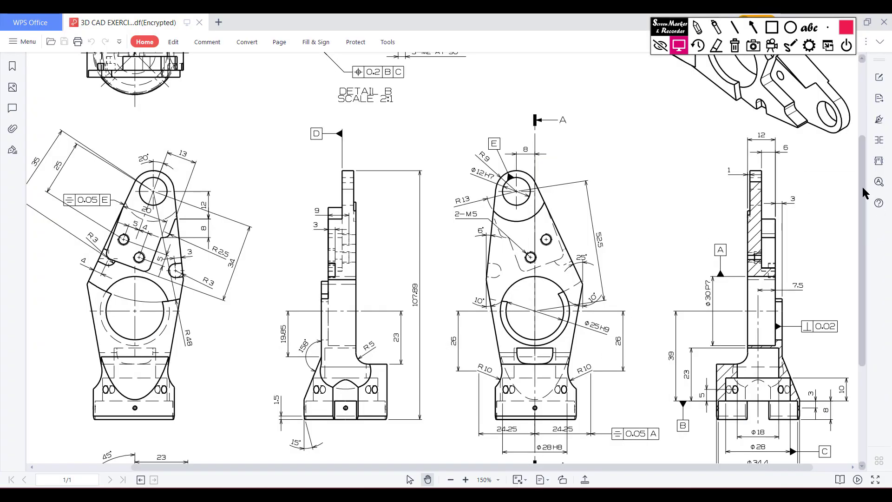
scroll(863, 192, up, 3)
click(697, 30)
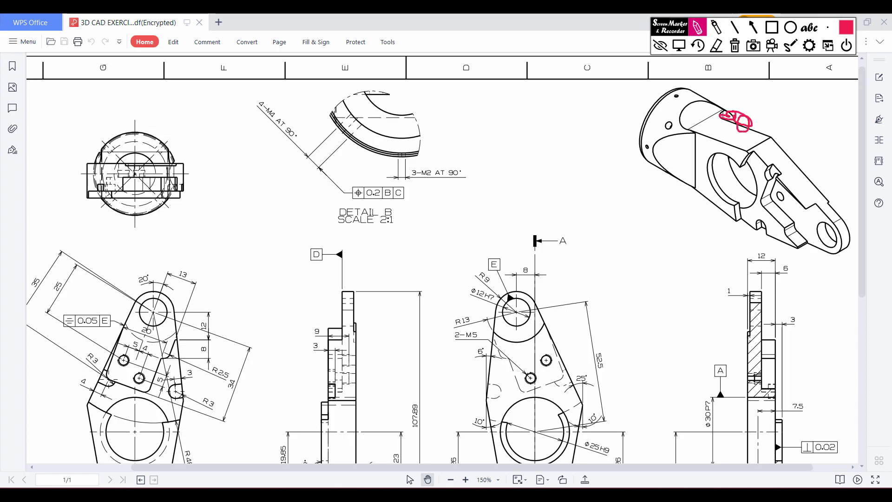
click(733, 47)
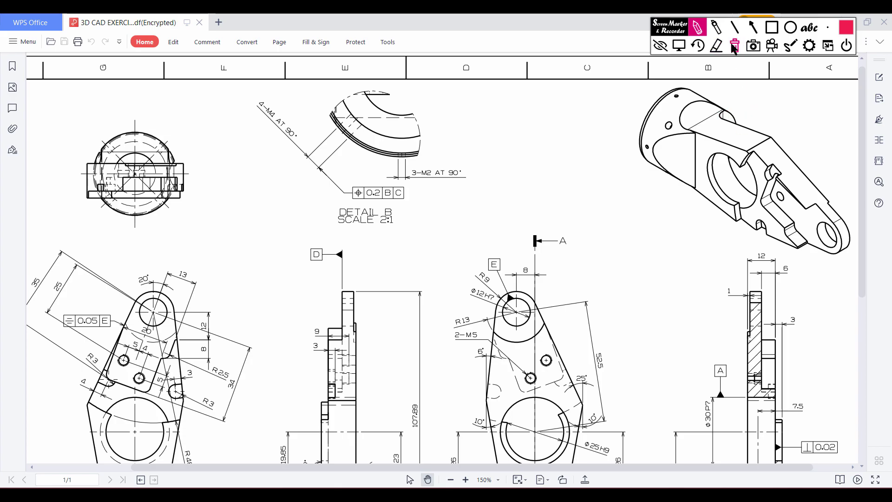
click(677, 45)
drag(863, 195, 863, 297)
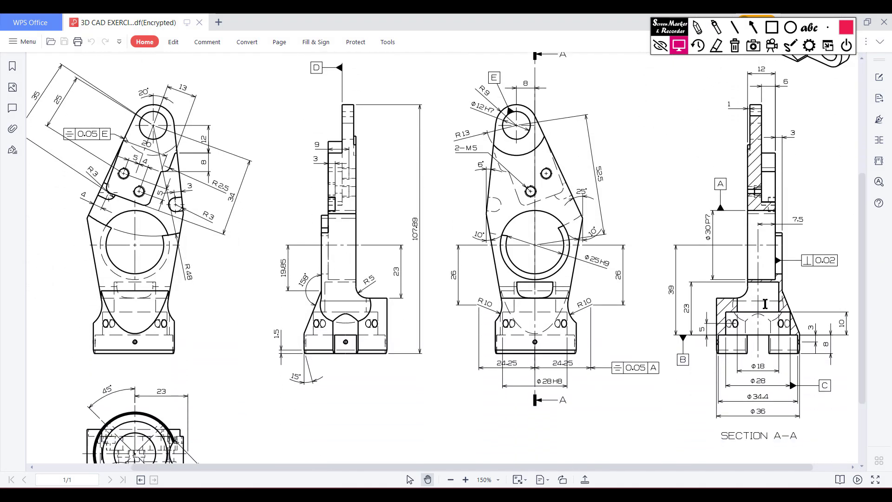
click(697, 28)
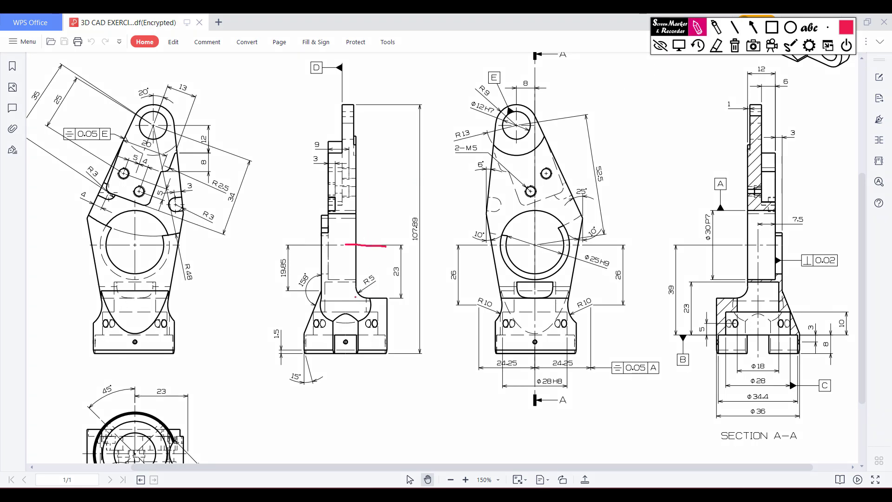
drag(384, 297, 394, 298)
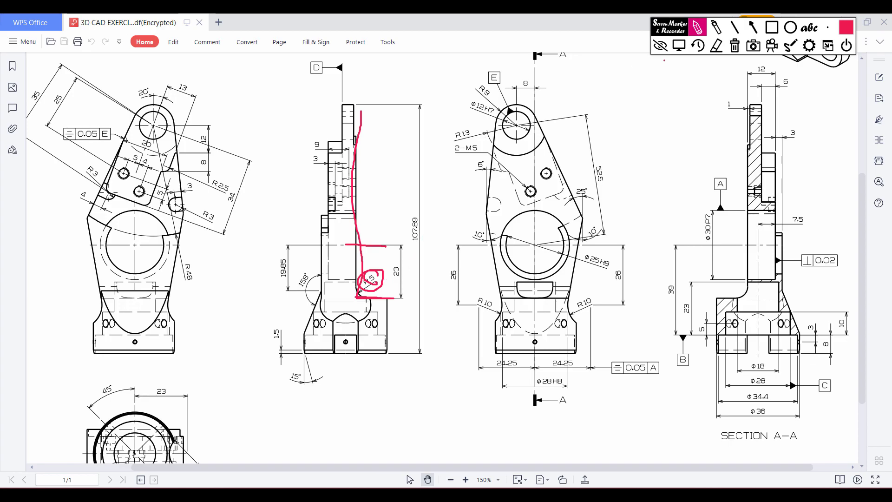
click(734, 48)
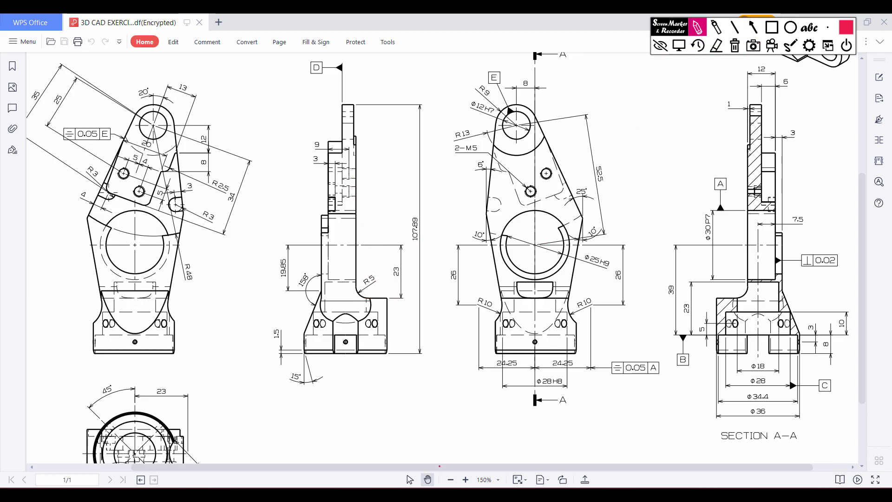
click(679, 47)
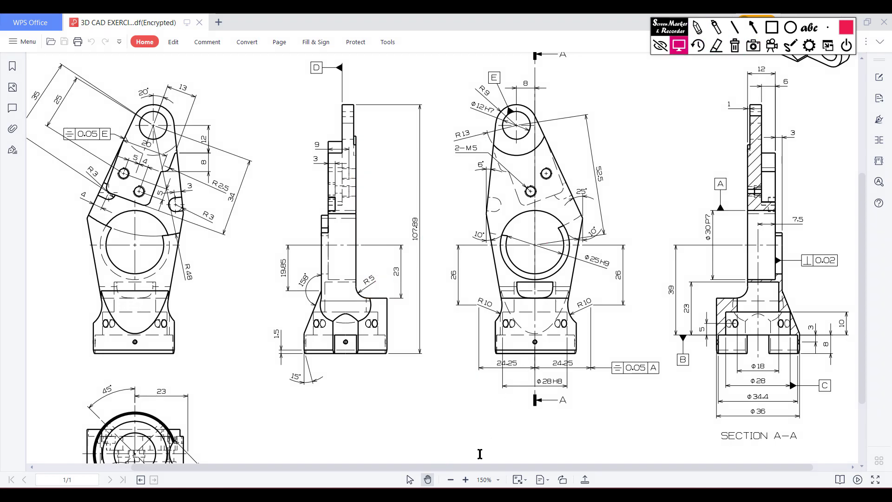
- Switch back to SOLIDWORKS and, on the Top Plane, sketch a vertical line about 13.8 mm long from the arm's upper-edge level to the cylinder's upper edge
key(alt+Tab)
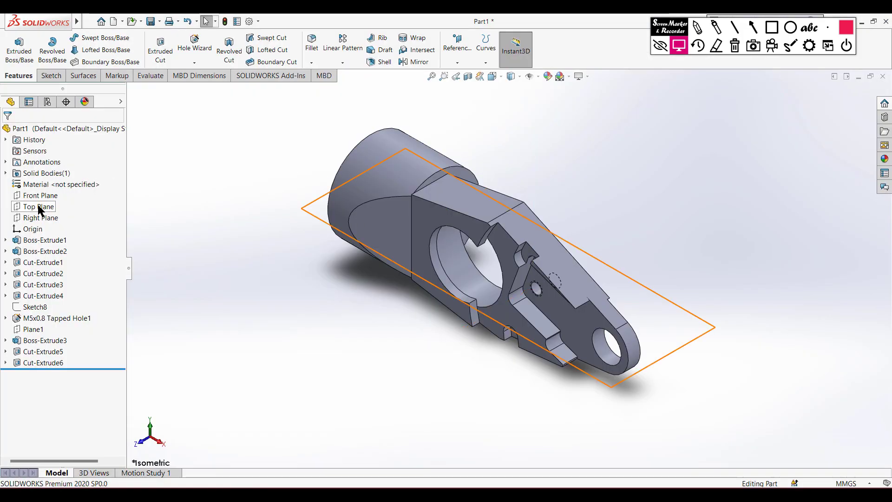
right_click(40, 210)
click(60, 191)
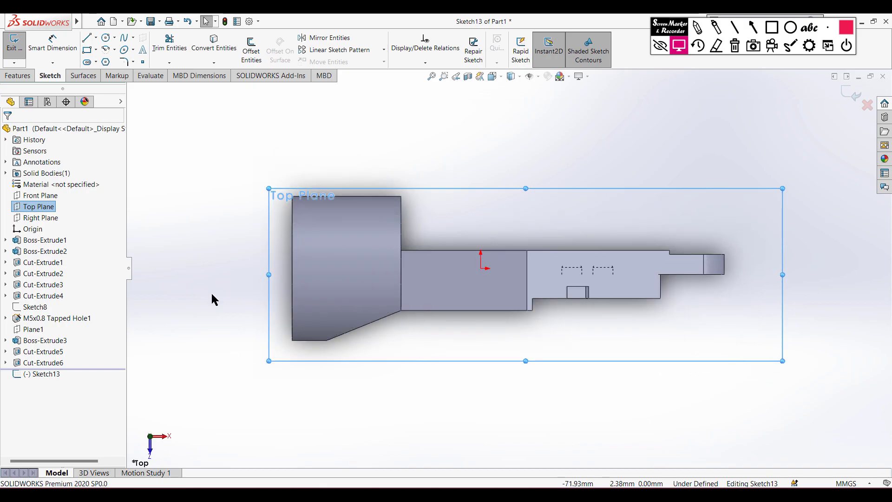
click(93, 28)
click(339, 141)
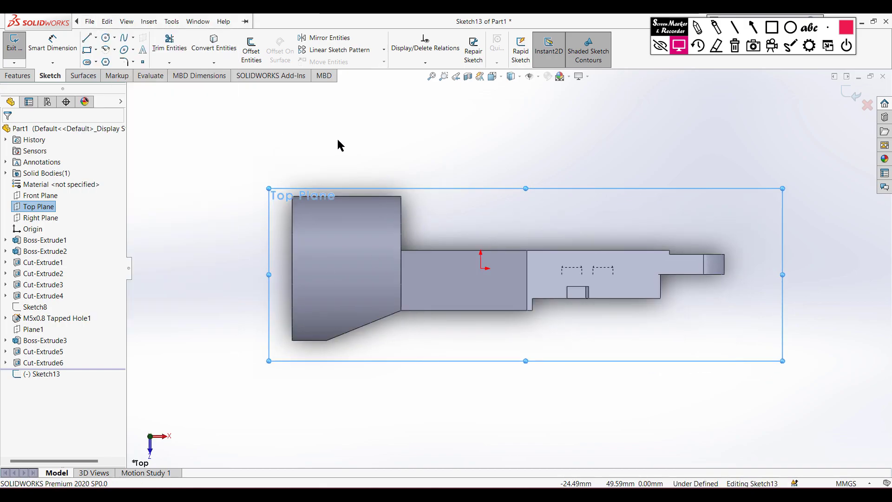
click(90, 40)
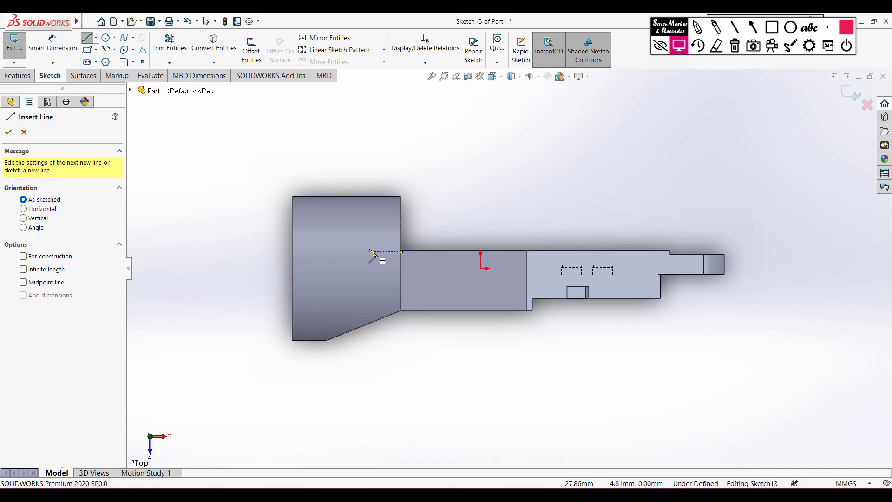
click(369, 252)
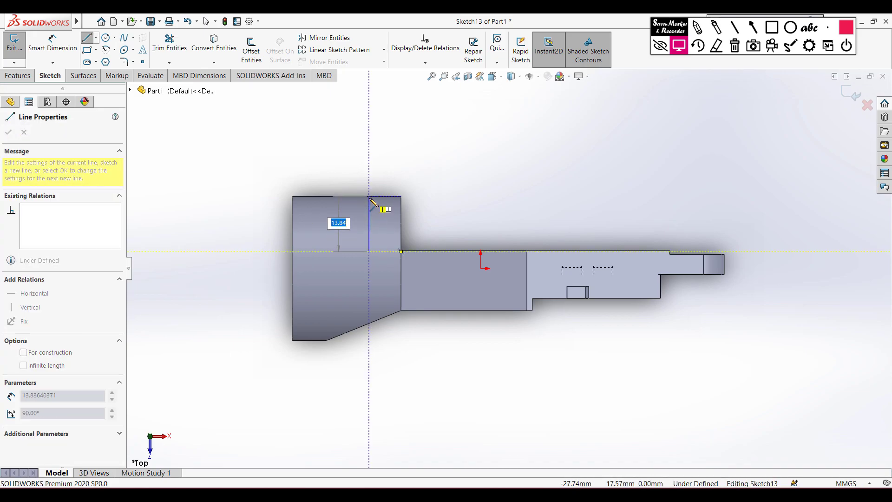
click(370, 197)
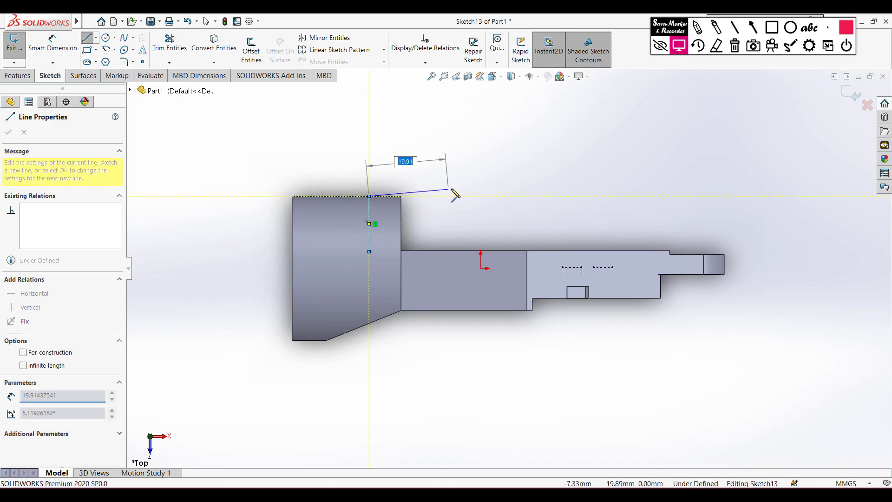
key(Escape)
- Dimension the vertical sketch line 23 mm horizontally from the origin
key(d)
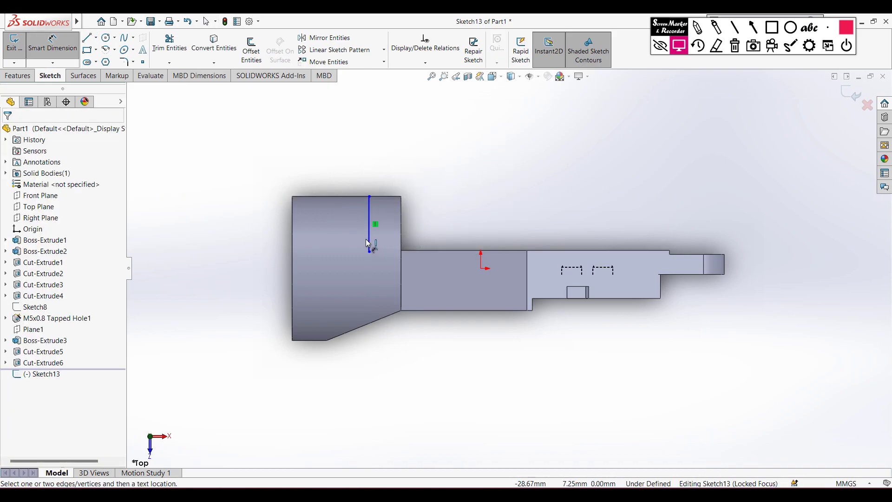
click(371, 242)
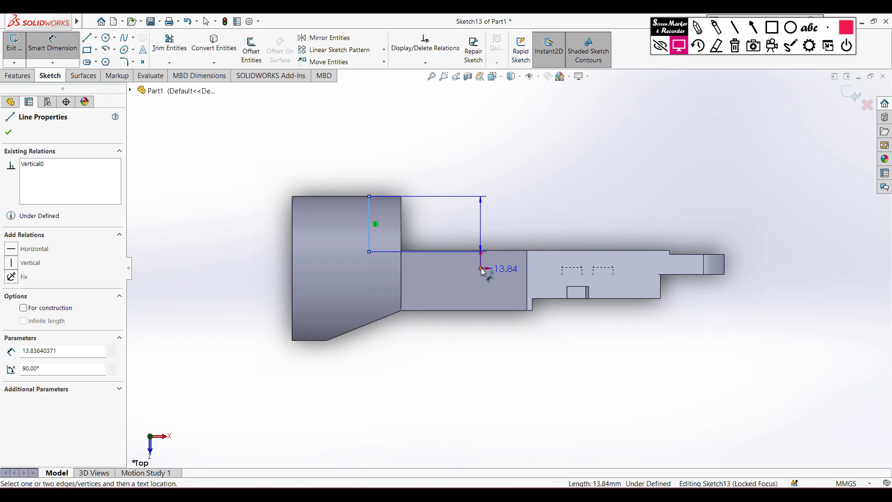
key(Escape)
click(443, 277)
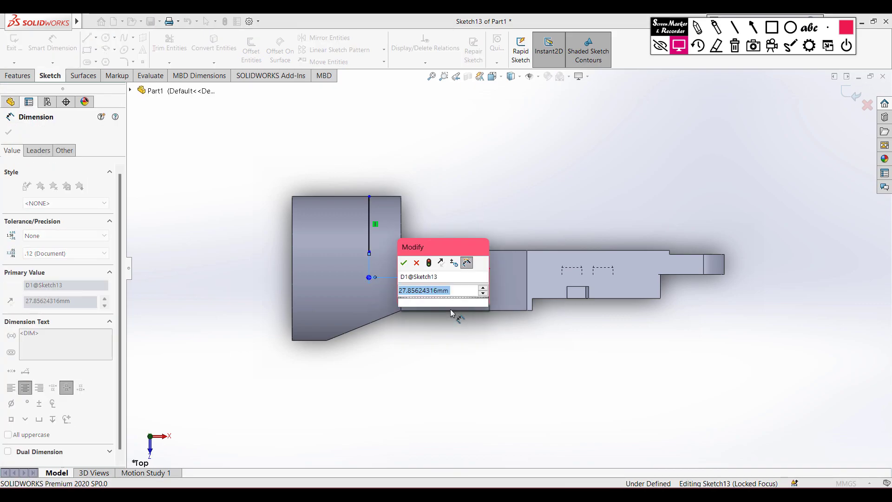
text(23)
key(Escape)
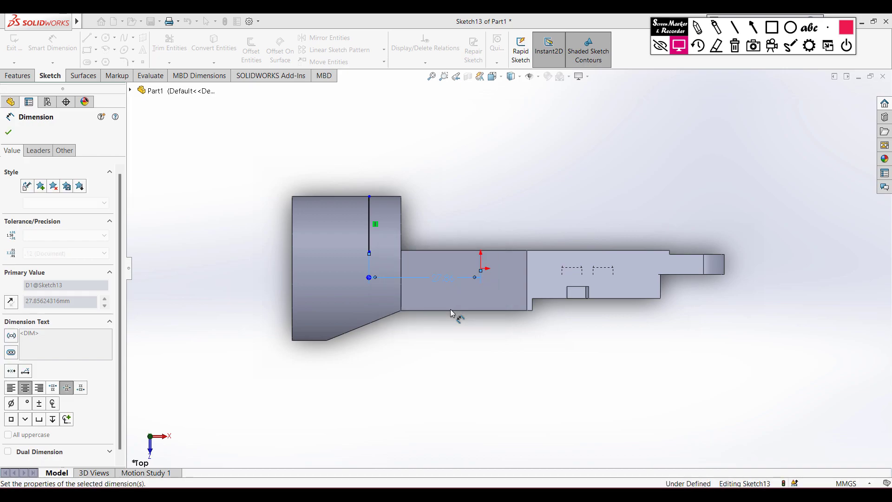
click(9, 132)
click(72, 58)
- Sketch a horizontal line about 39.7 mm long along the arm's upper edge, from the face step's corner past the vertical line into the cylinder
key(l)
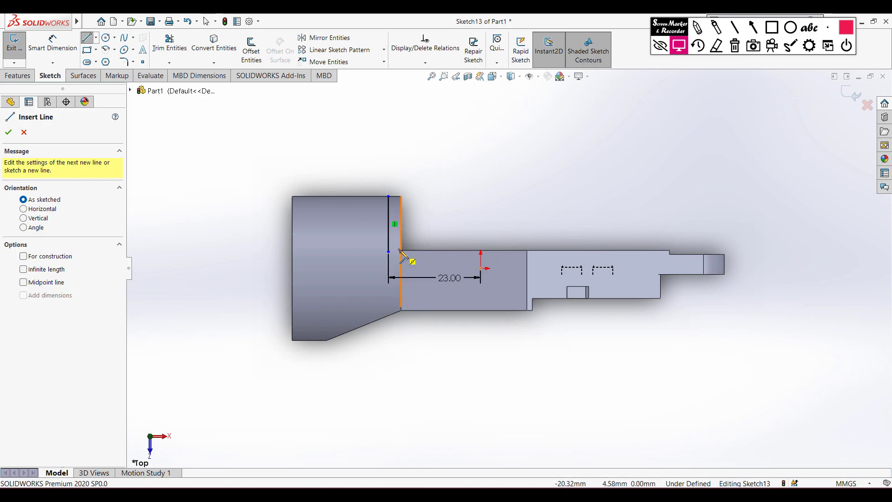
click(527, 251)
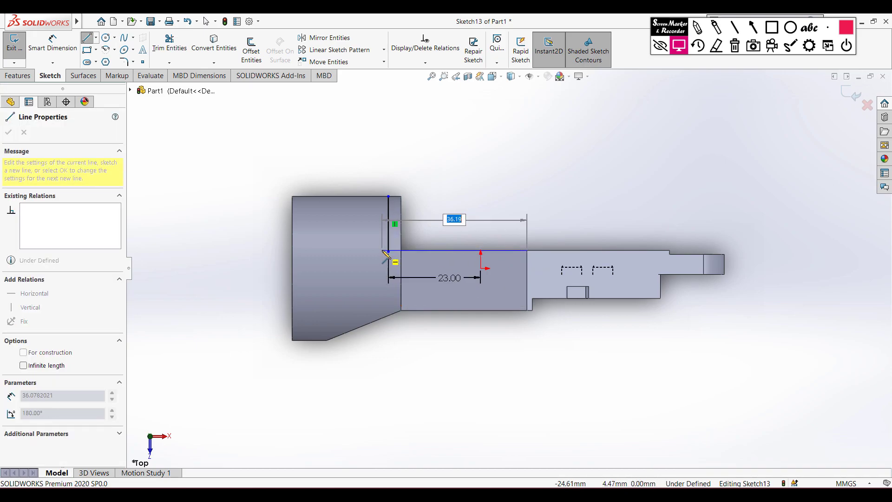
scroll(380, 255, down, 3)
scroll(381, 255, down, 2)
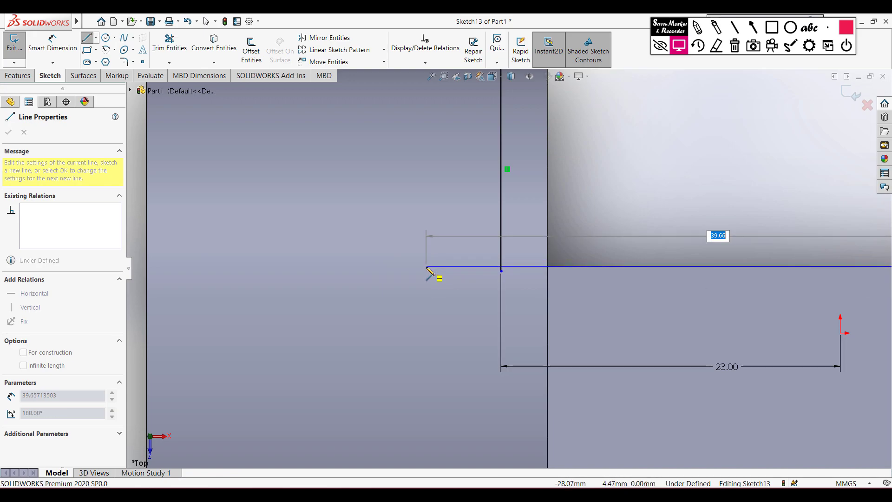
click(426, 267)
key(Escape)
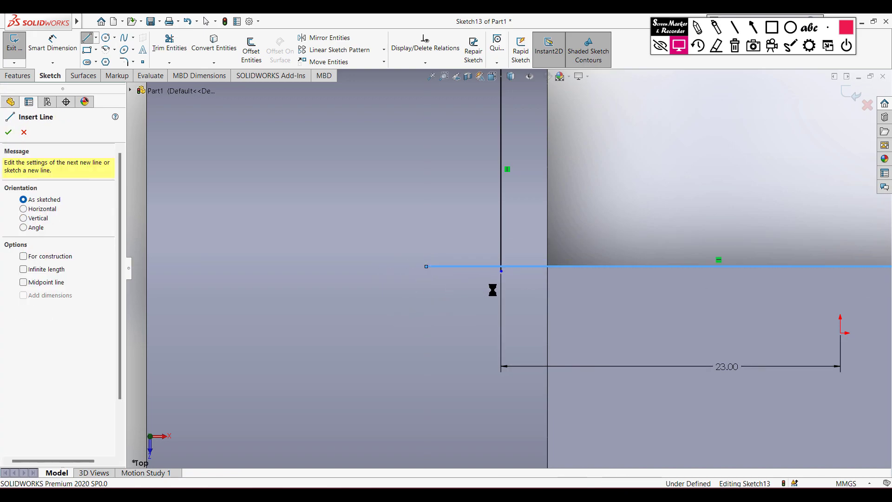
click(533, 302)
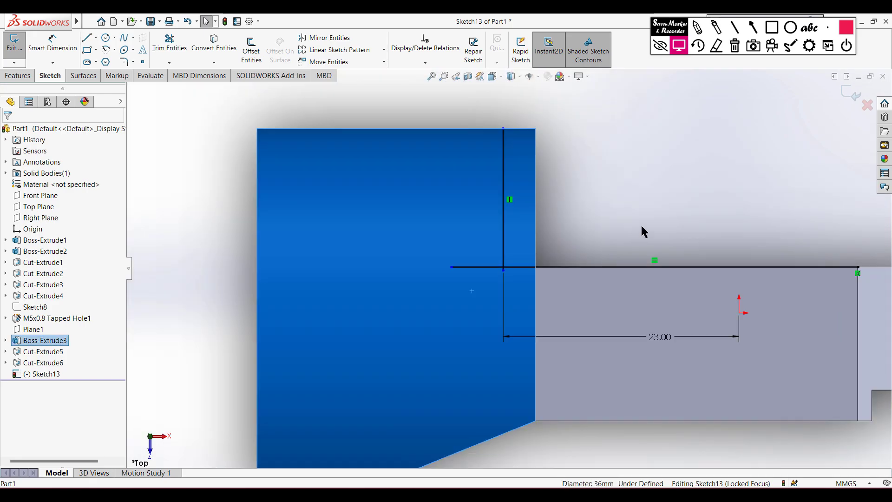
scroll(639, 209, up, 2)
click(200, 219)
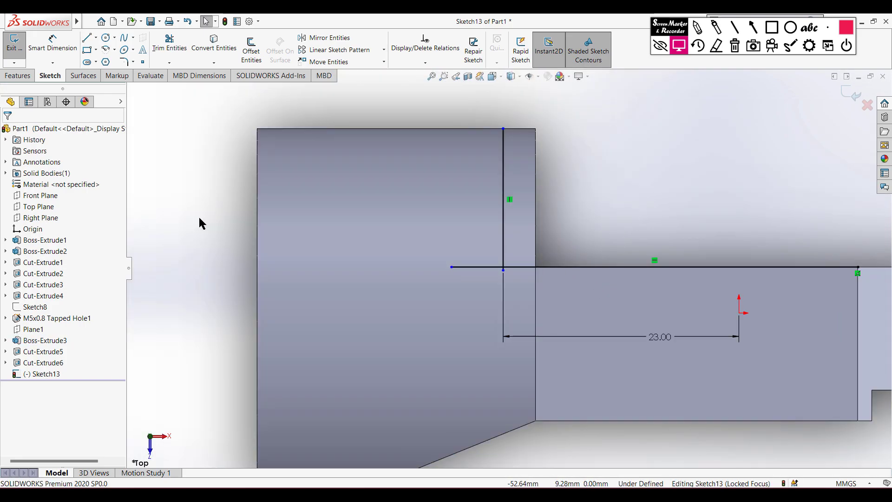
- Power-trim the overhanging ends where the horizontal and vertical lines cross inside the cylinder
scroll(553, 249, down, 3)
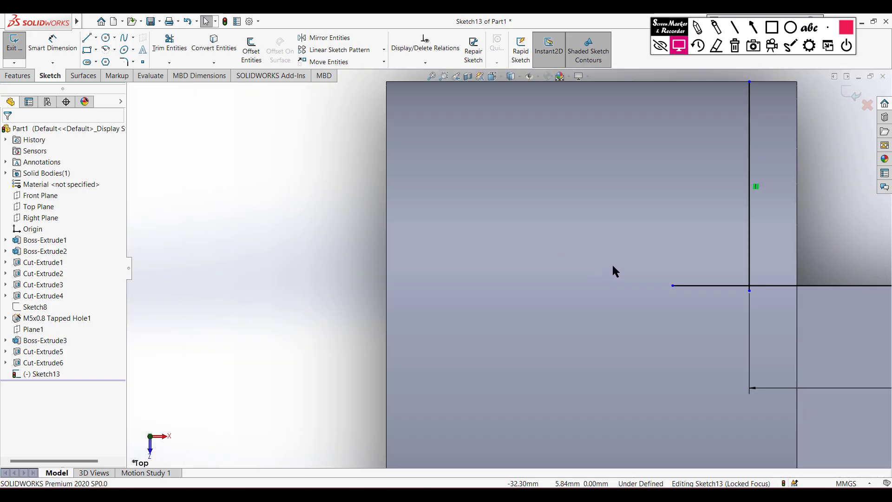
right_drag(850, 194, 839, 225)
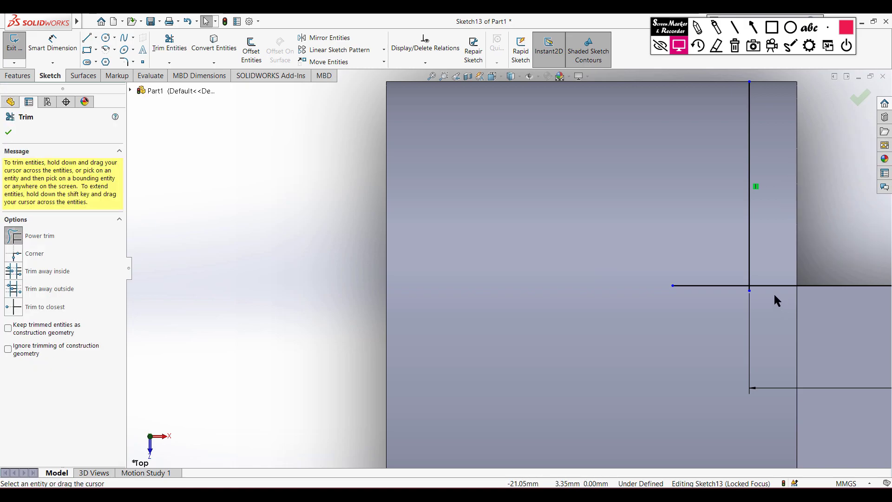
drag(736, 288, 714, 280)
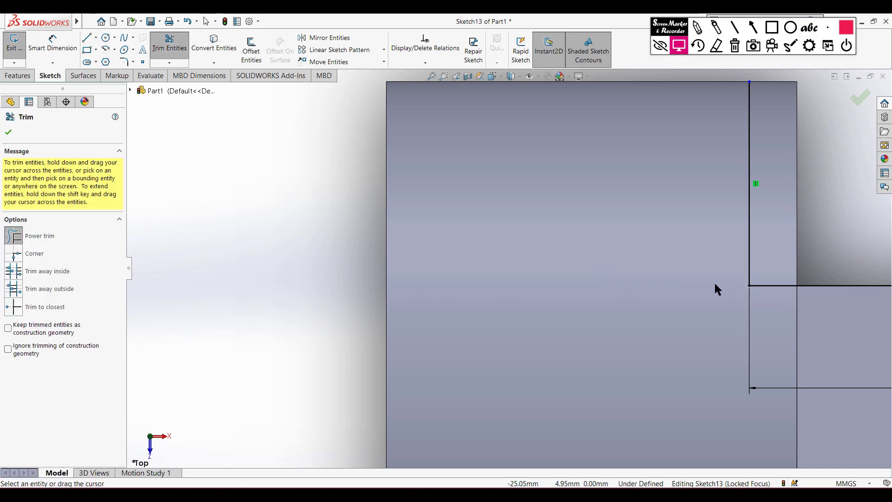
scroll(674, 267, up, 3)
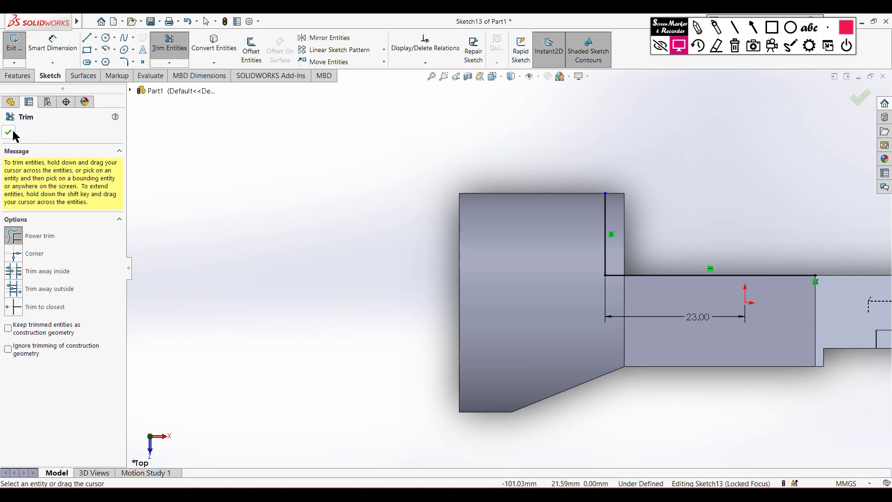
click(10, 132)
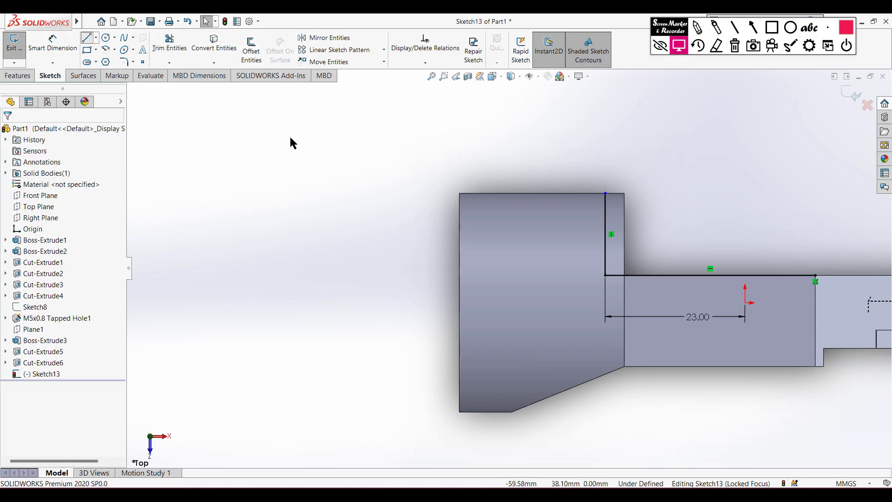
- Close the profile with a horizontal line past the arm's tip, a vertical line about 13.5 mm long and a horizontal line back to the first vertical line's upper end
key(l)
key(z)
mouse_move(759, 249)
ctrl+middle_down()
mouse_move(607, 245)
mouse_move(521, 255)
ctrl+middle_up()
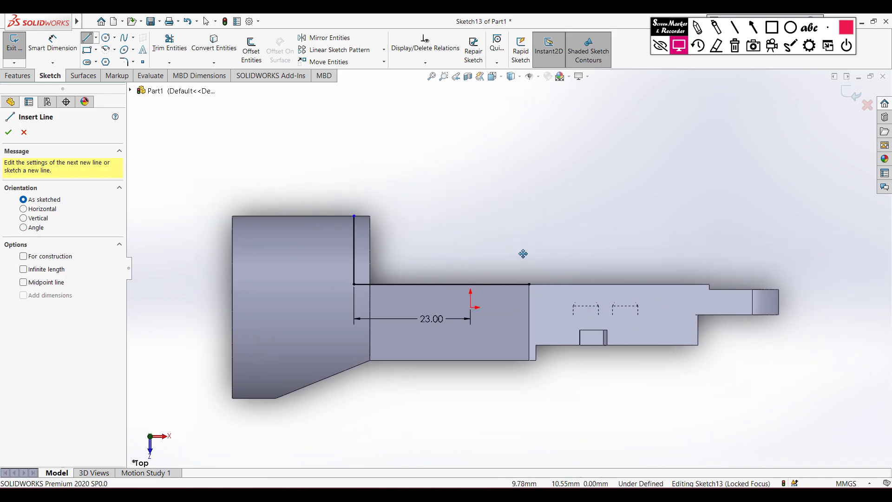
click(530, 284)
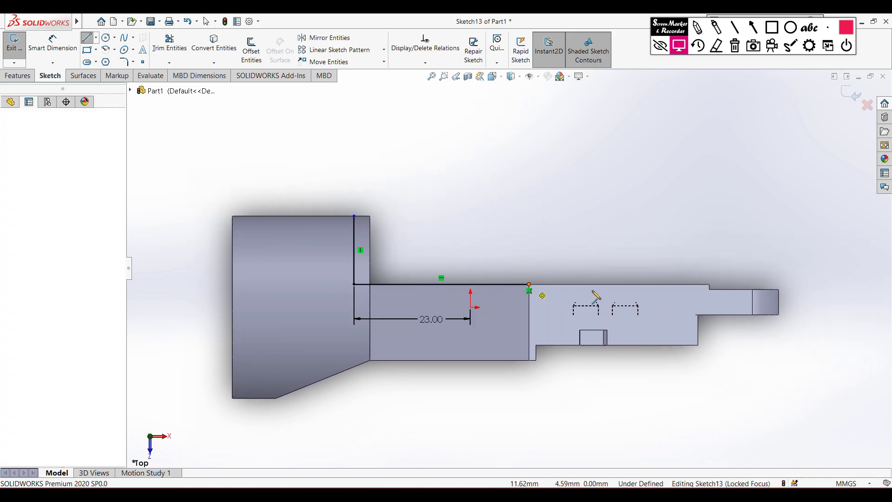
click(818, 284)
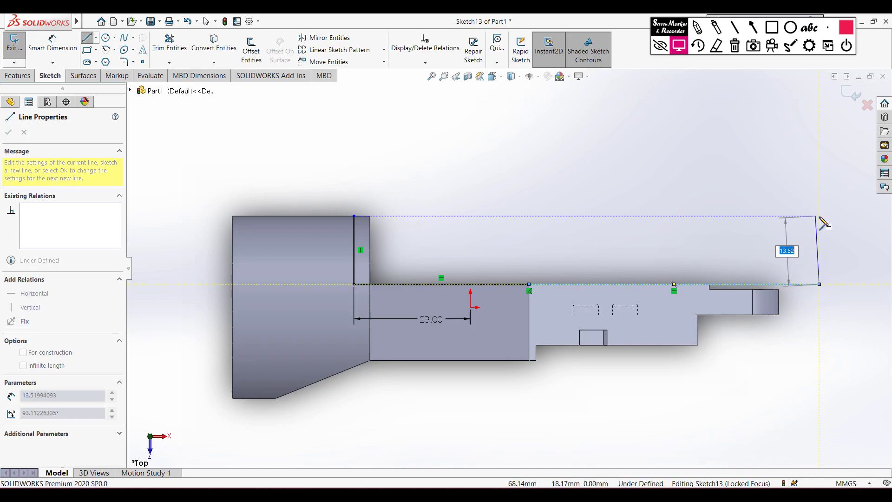
click(819, 216)
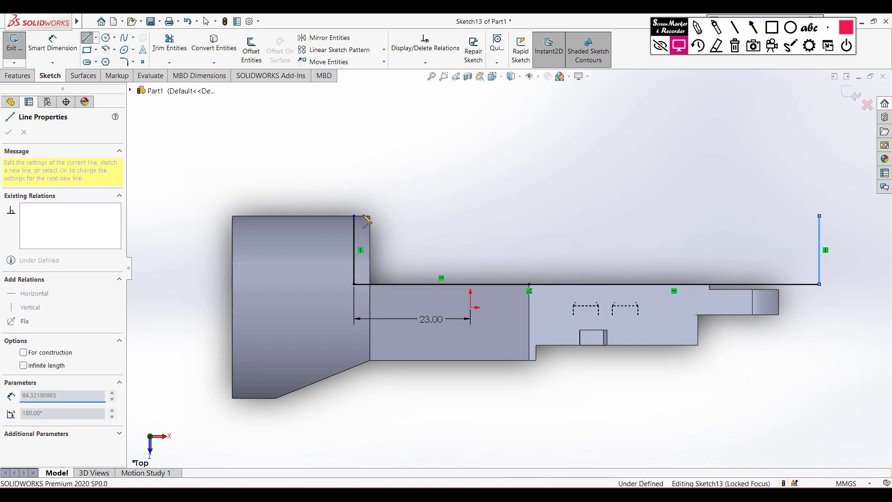
click(353, 215)
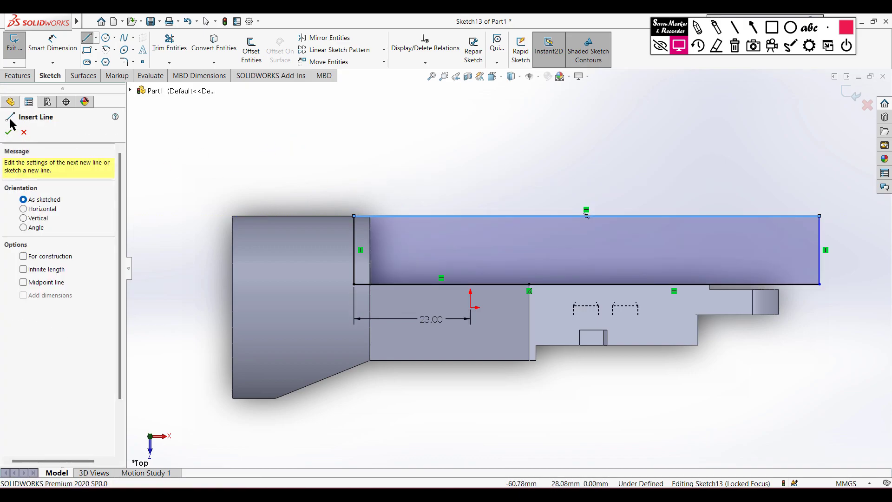
click(7, 133)
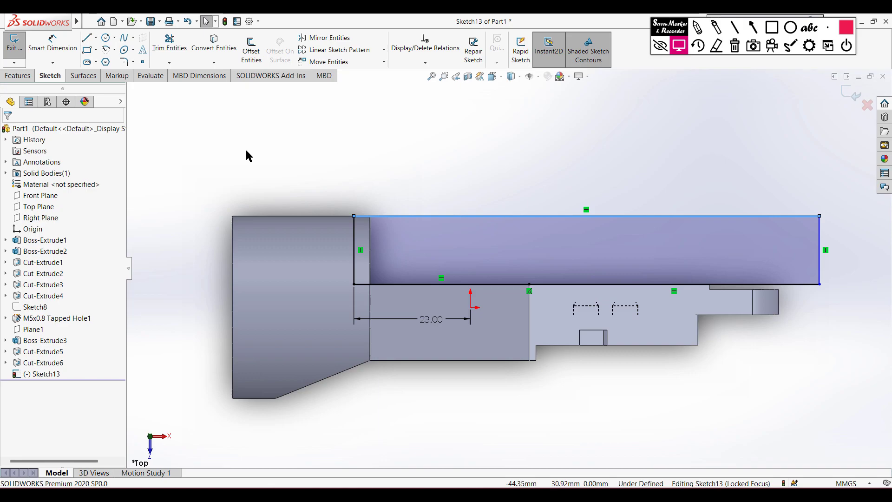
- Extrude-cut the closed profile with Through All - Both to step the cylinder down to the arm's back face
key(ctrl+7)
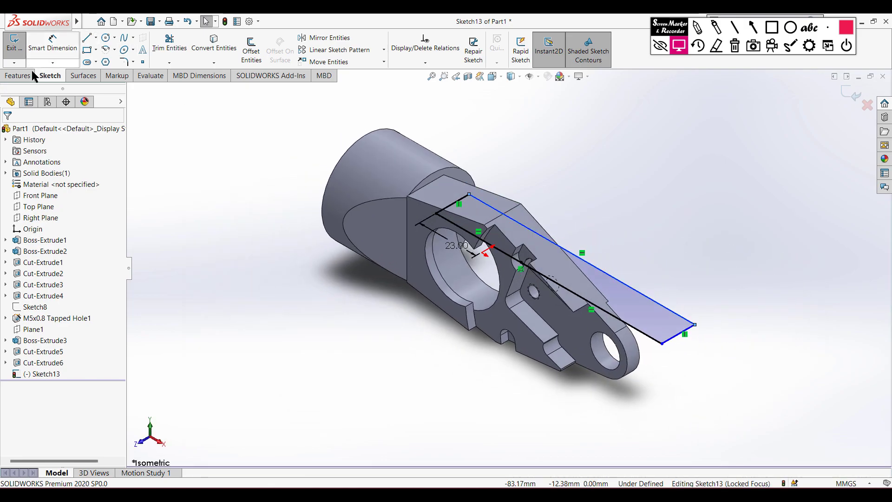
click(18, 76)
click(160, 46)
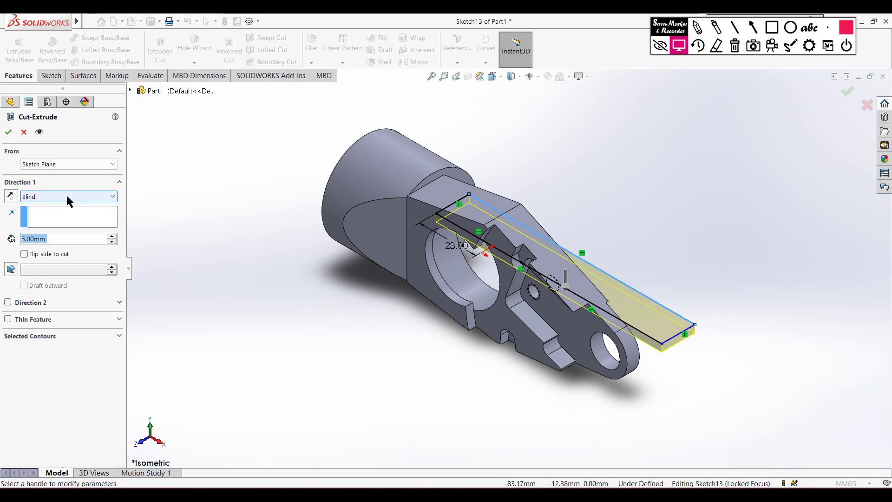
click(68, 198)
click(65, 219)
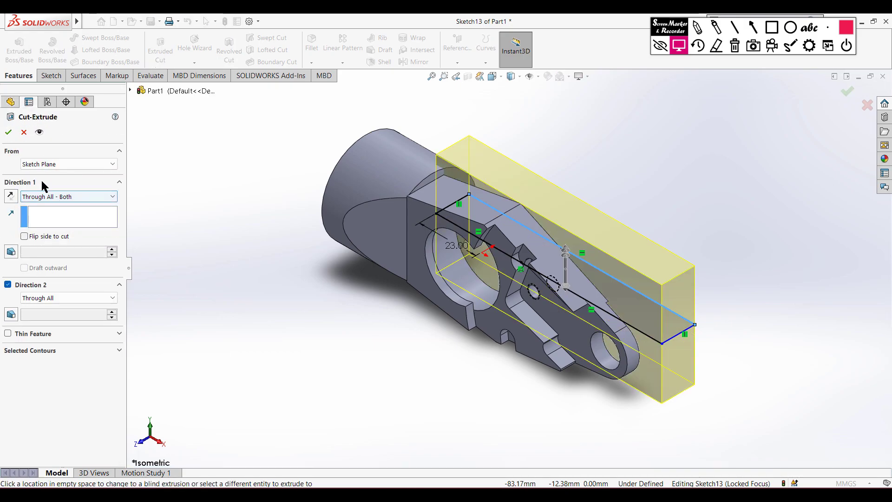
click(8, 132)
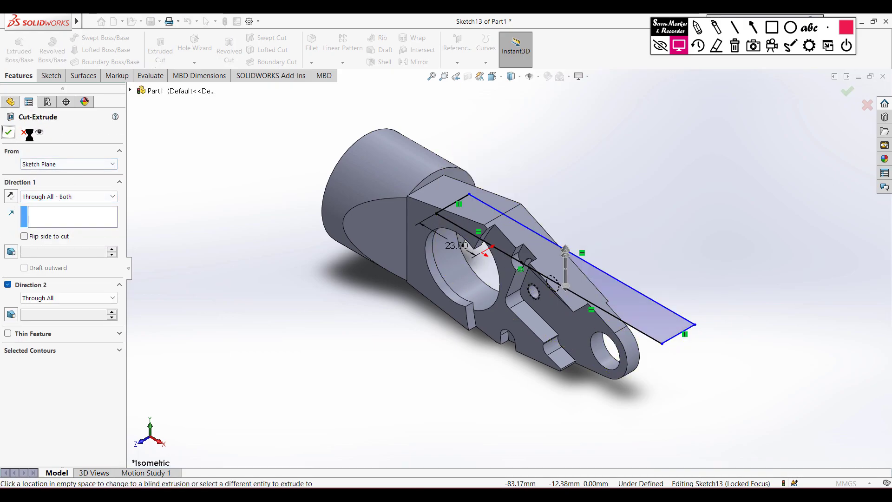
click(225, 175)
middle_drag(239, 180, 171, 207)
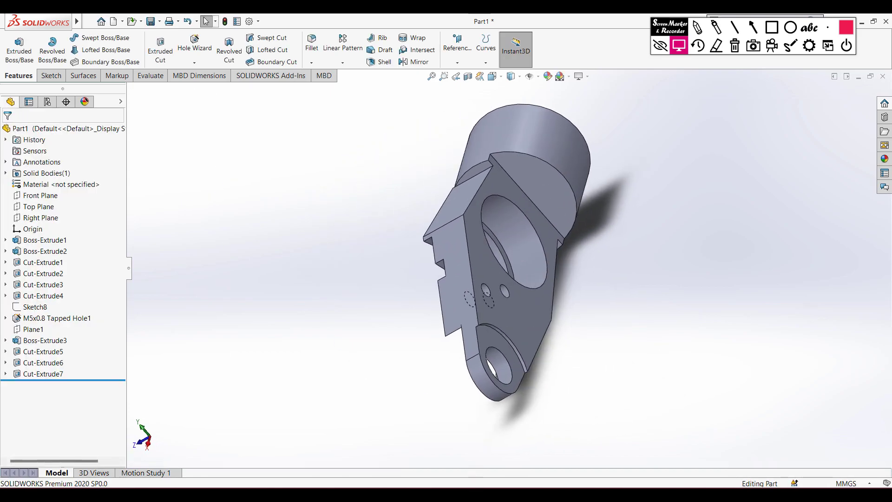
- Check the transition radius in the PDF drawing and fillet the inner edge between the arm's back face and the cylinder's step with 5 mm
key(alt+Tab)
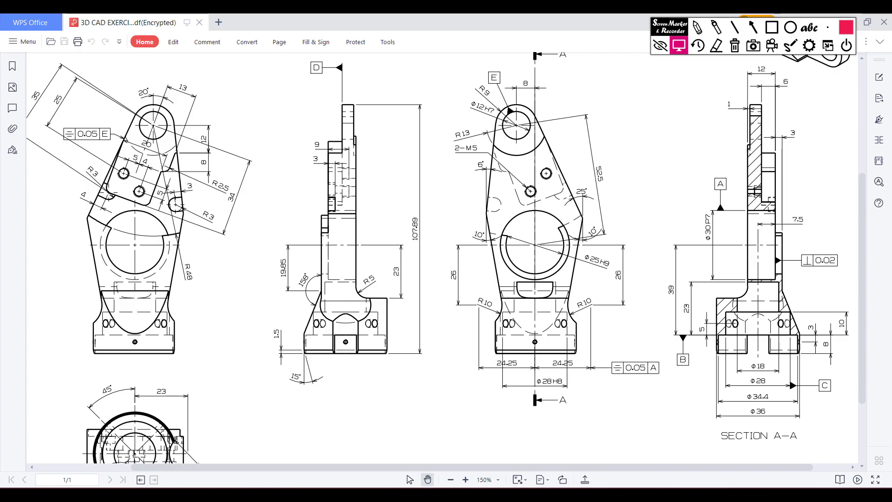
key(alt+Tab)
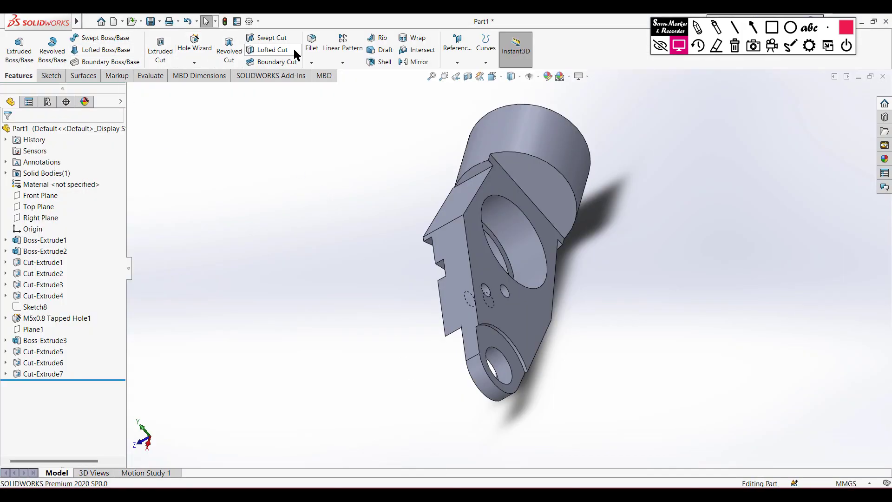
click(312, 48)
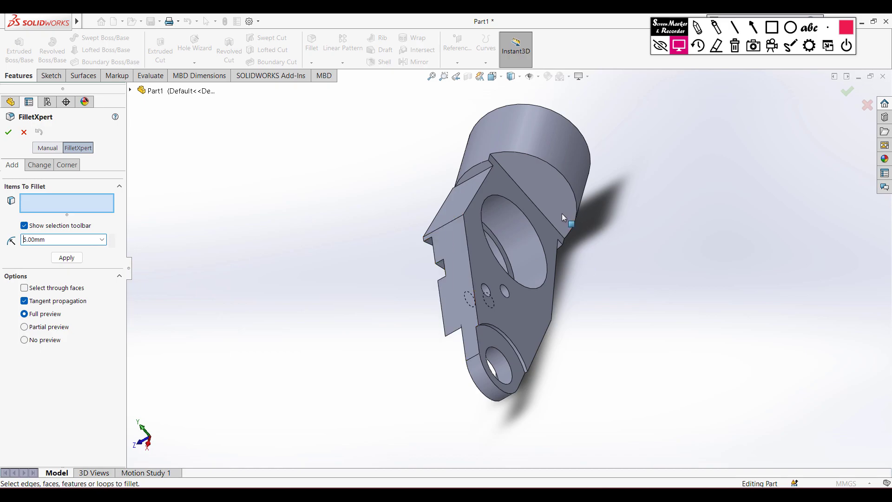
click(540, 210)
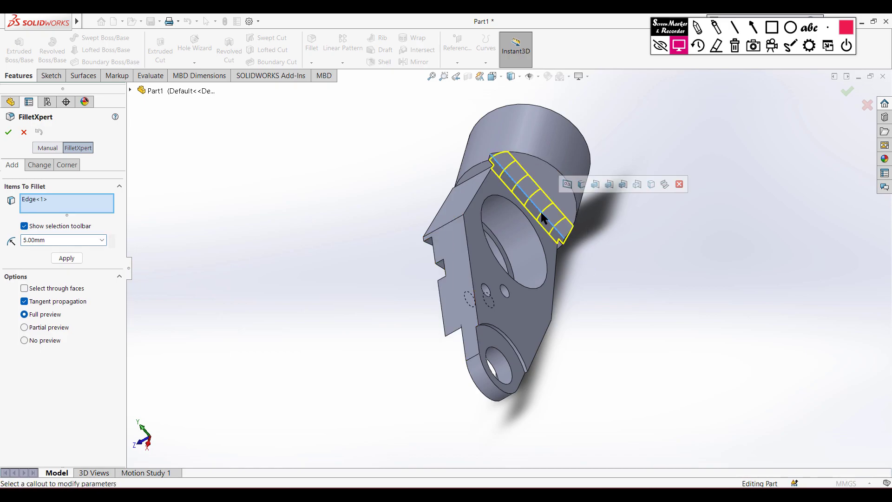
click(8, 132)
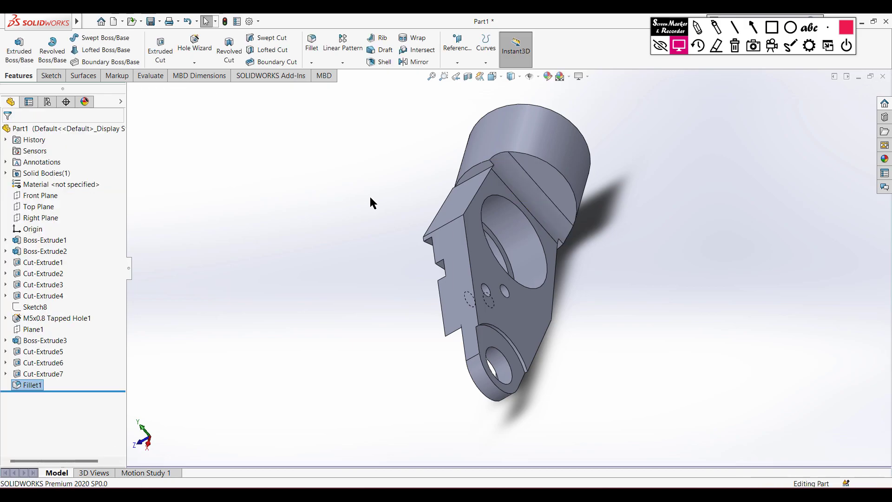
key(ctrl+7)
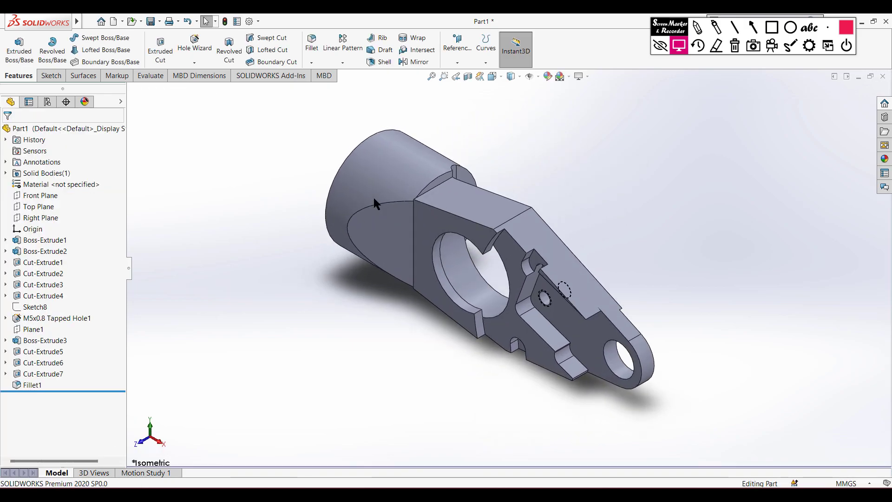
- Switch to the PDF drawing in WPS Office and examine the cylinder base's dimensions and the isometric view
click(471, 495)
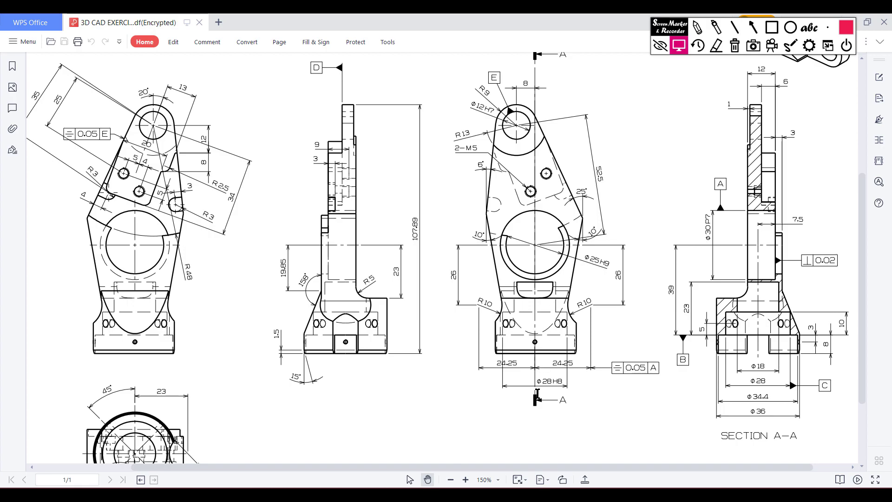
mouse_move(523, 495)
click(697, 28)
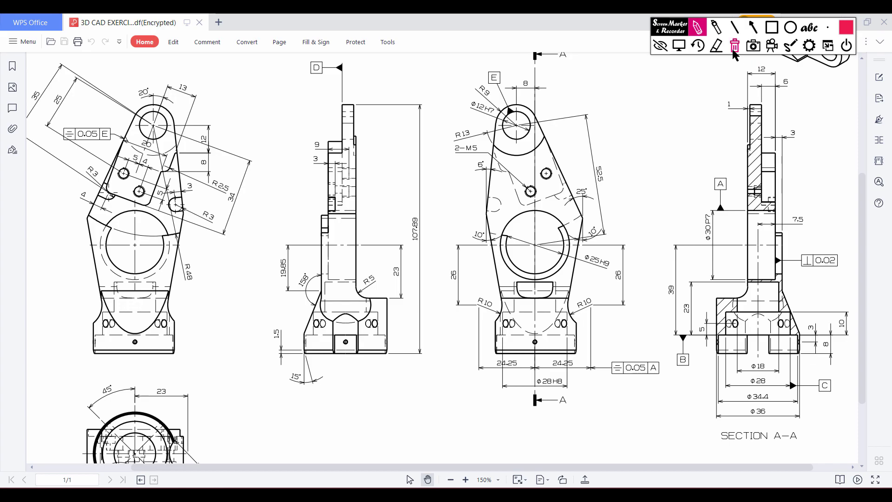
click(677, 46)
drag(862, 201, 849, 115)
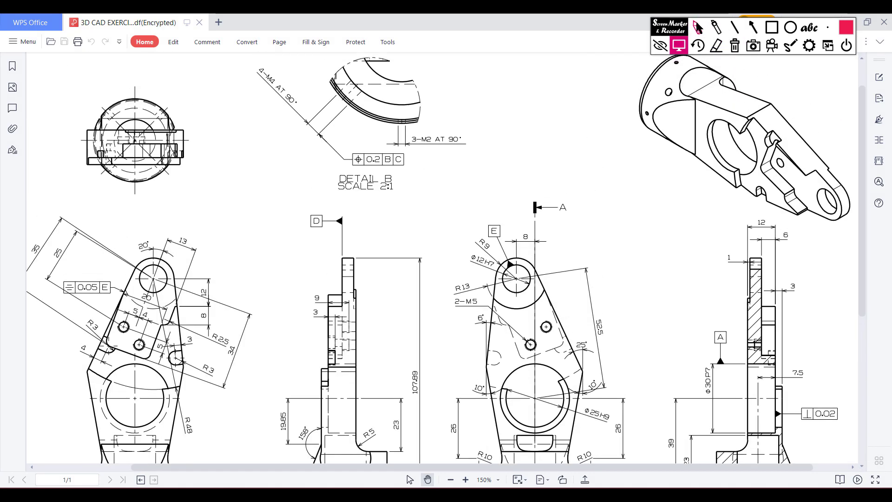
- Examine the cylinder-to-arm transition in the PDF's isometric view and the R10 side contours, marking them temporarily and clearing the marks
click(697, 27)
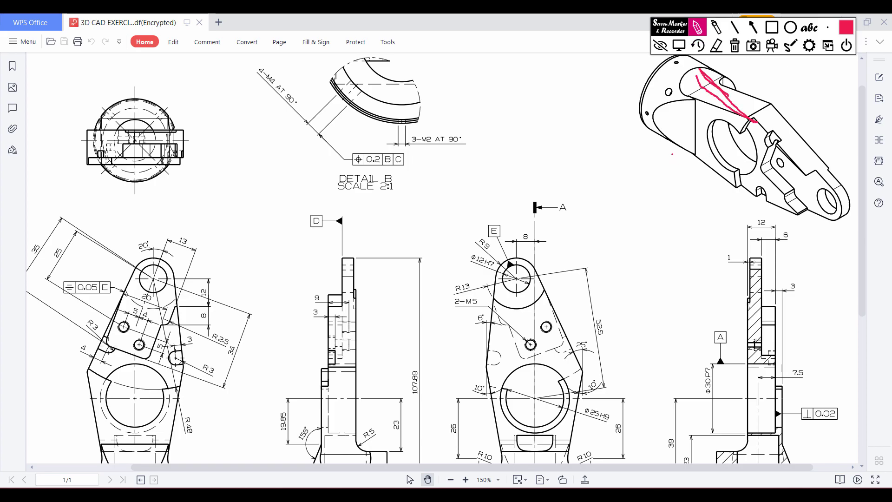
click(734, 45)
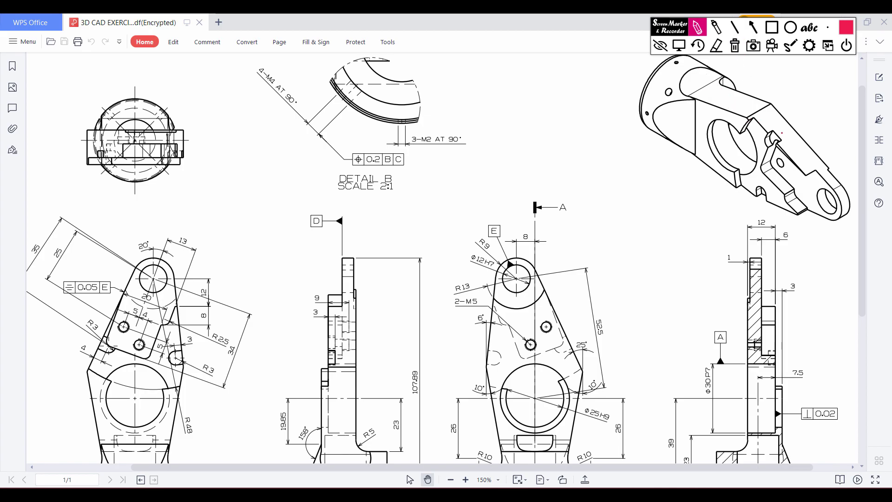
click(678, 45)
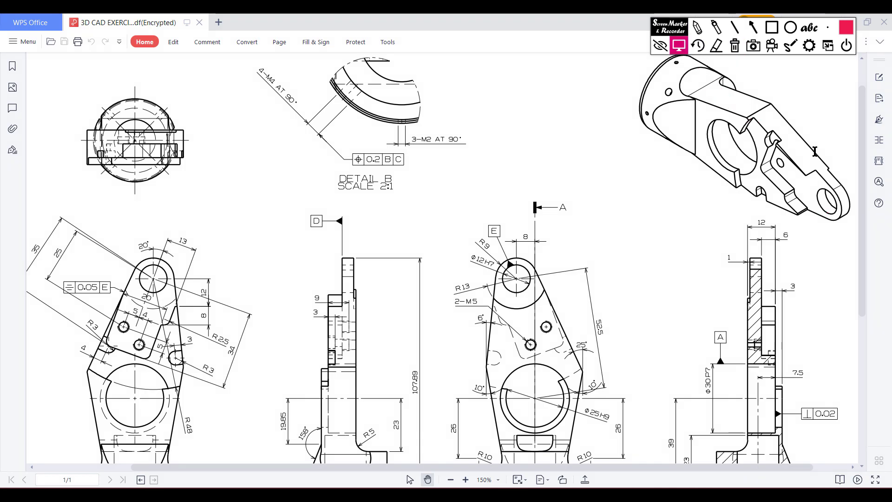
scroll(864, 259, down, 3)
scroll(865, 259, down, 1)
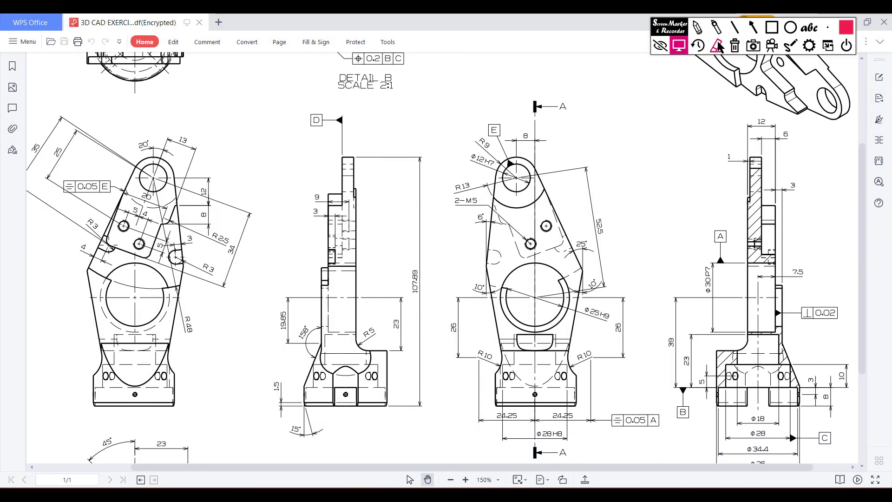
click(696, 27)
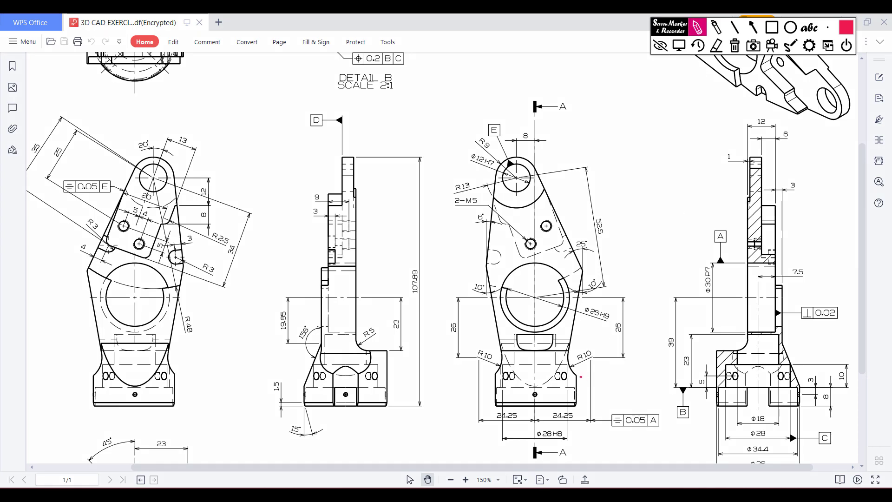
drag(567, 345, 587, 283)
drag(493, 370, 499, 352)
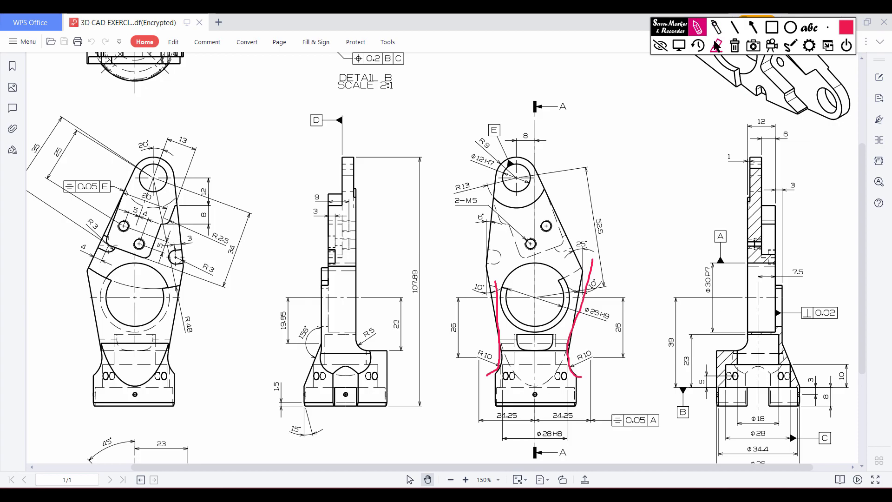
click(679, 47)
click(732, 48)
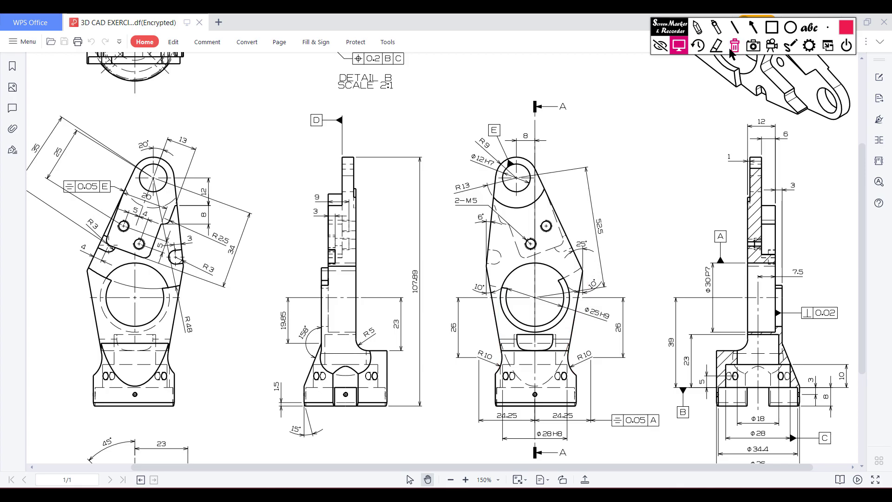
- Switch to SOLIDWORKS, start a sketch on the Front Plane and convert all entities of the first boss extrusion's sketch into it
click(442, 494)
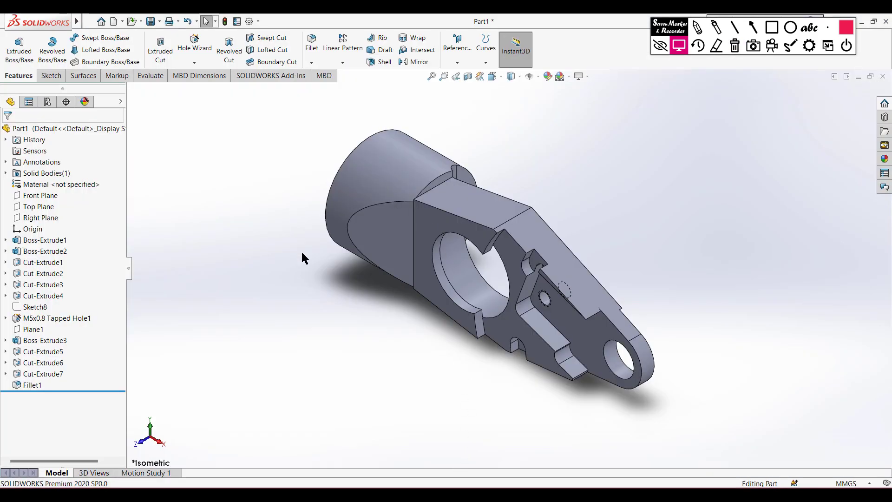
right_click(39, 199)
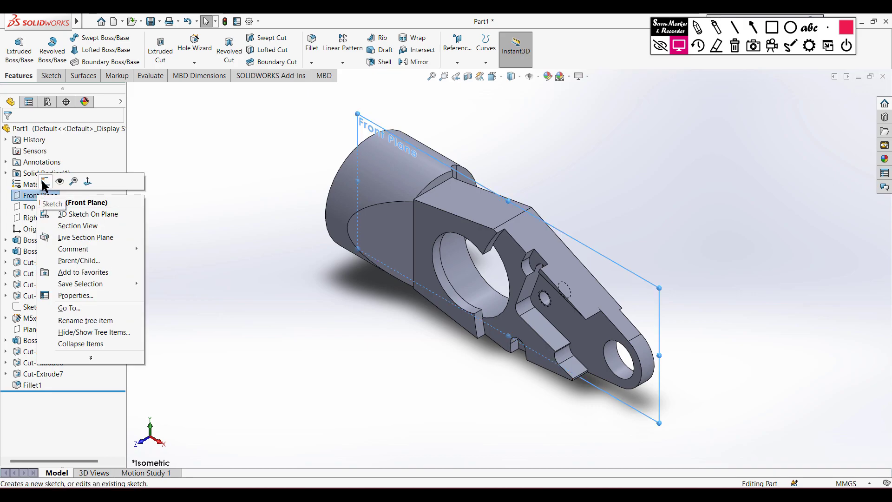
click(44, 180)
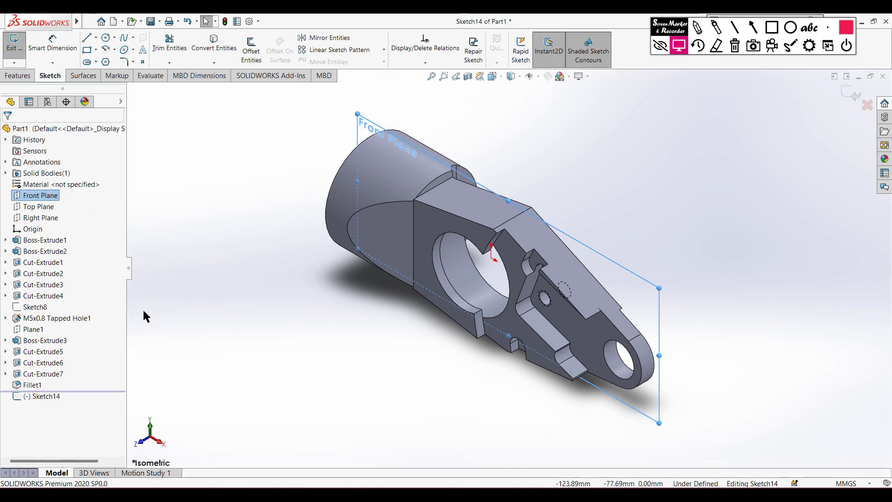
click(6, 240)
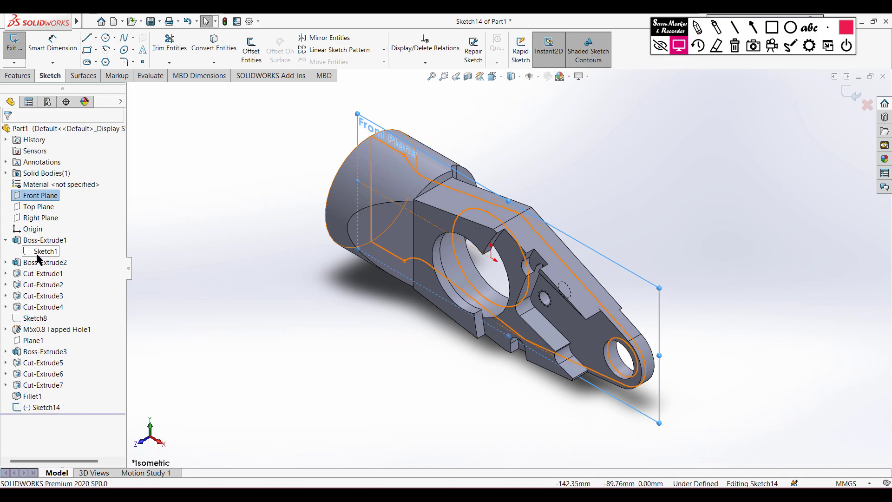
click(40, 253)
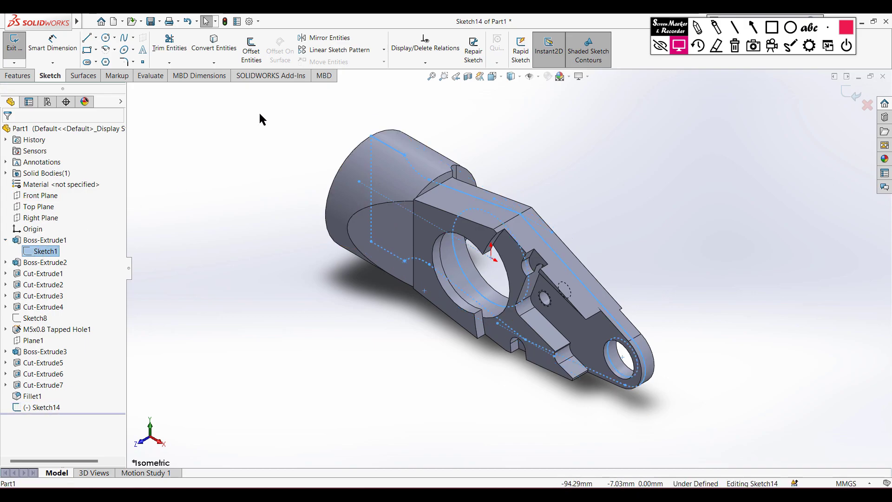
click(218, 46)
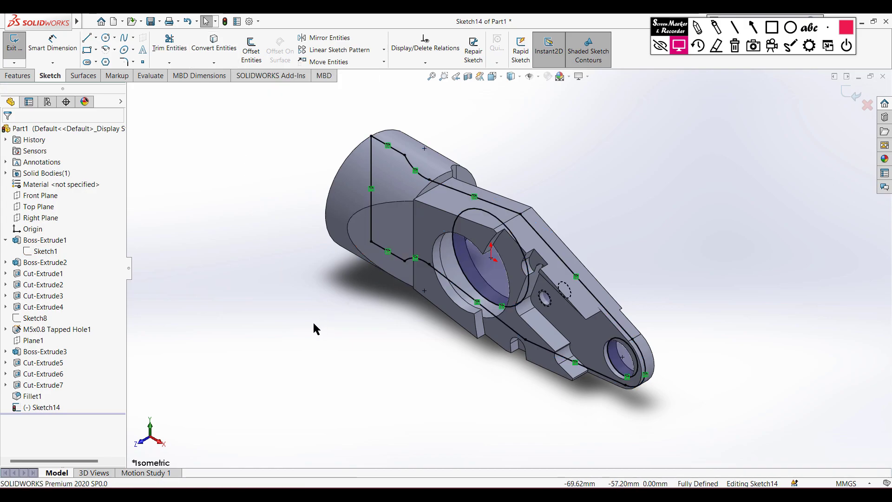
- Trim away the two converted circles and the three straight lines around the cylinder base, keeping the arm's outline and transition arcs
key(ctrl+1)
right_drag(421, 154, 388, 201)
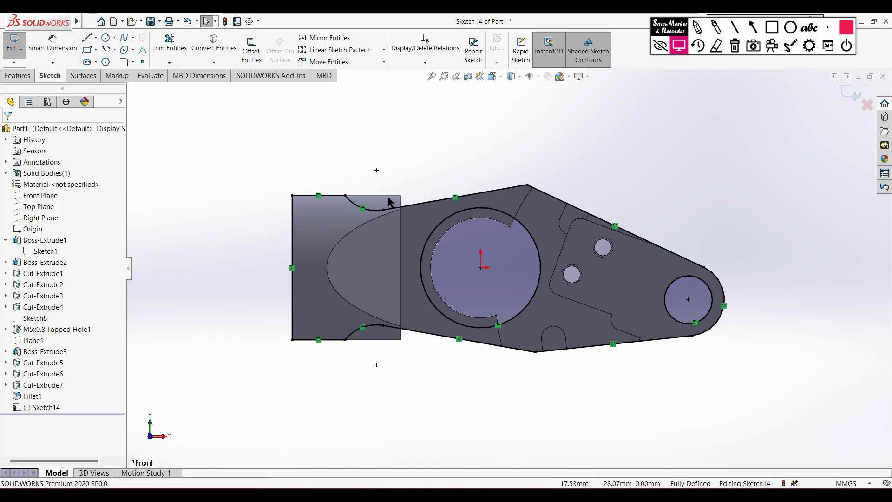
drag(398, 246, 434, 256)
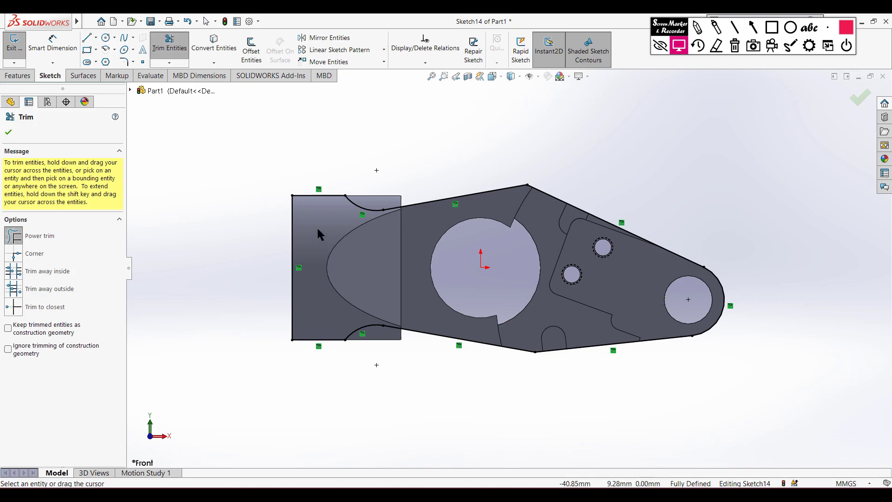
mouse_move(317, 221)
mouse_down()
mouse_move(316, 188)
mouse_move(282, 236)
mouse_up()
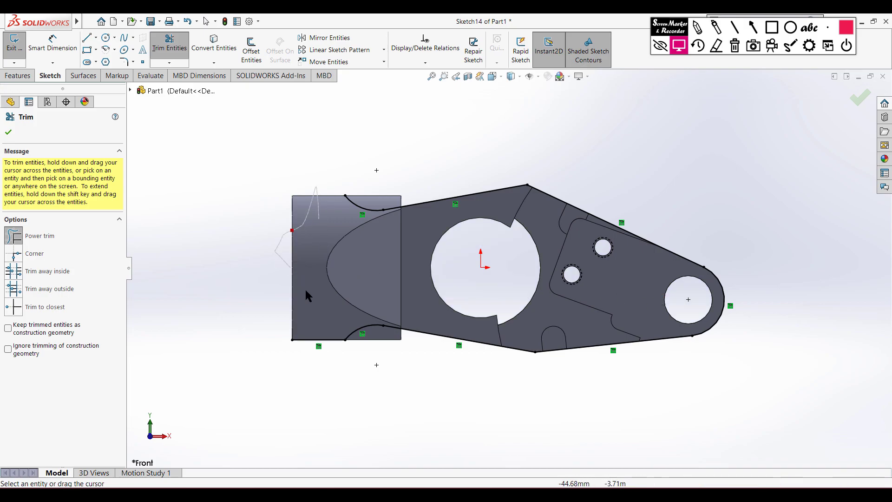
drag(311, 365, 311, 367)
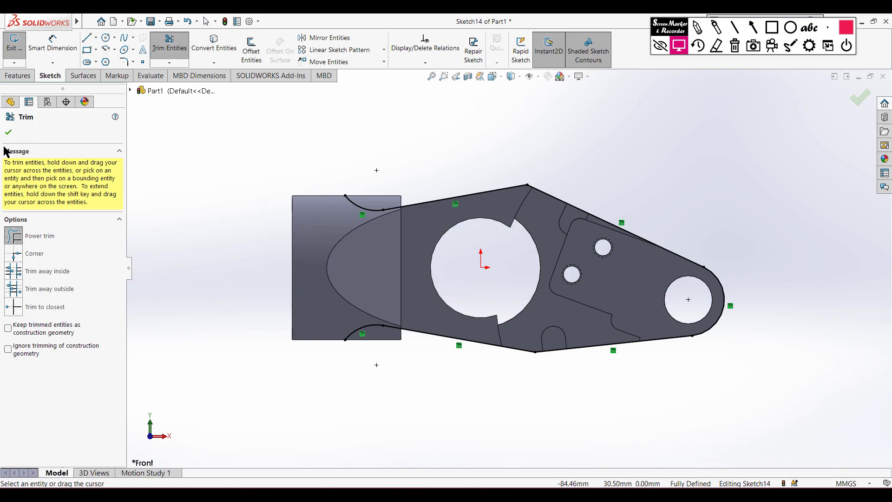
click(9, 133)
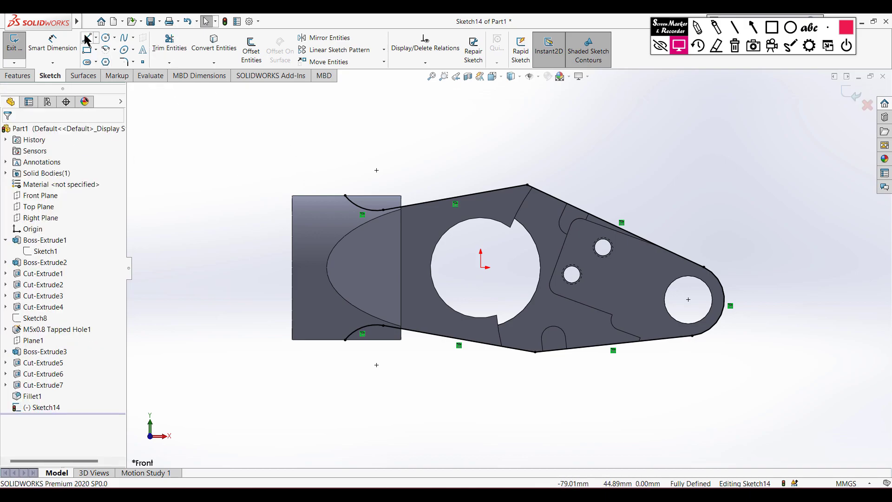
- Join the transition arcs' outer ends with a rectangular line chain around the arm, with a vertical side about 66 mm long past the tip
key(l)
click(344, 195)
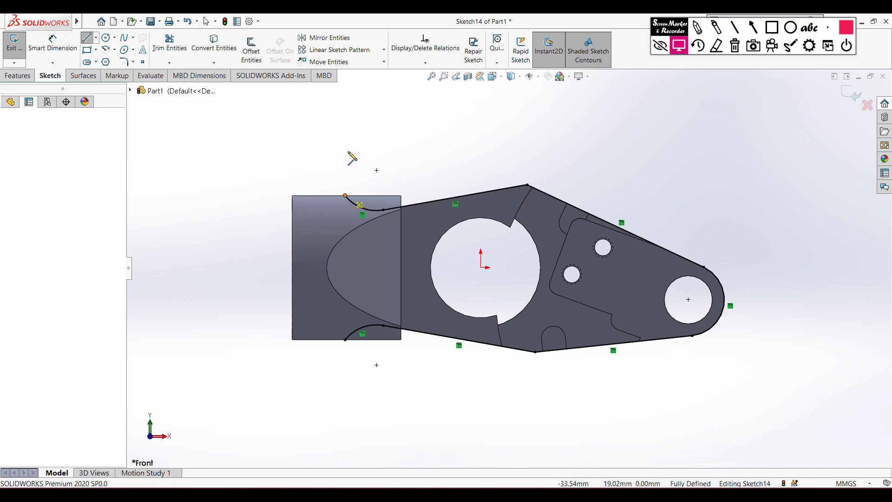
click(345, 134)
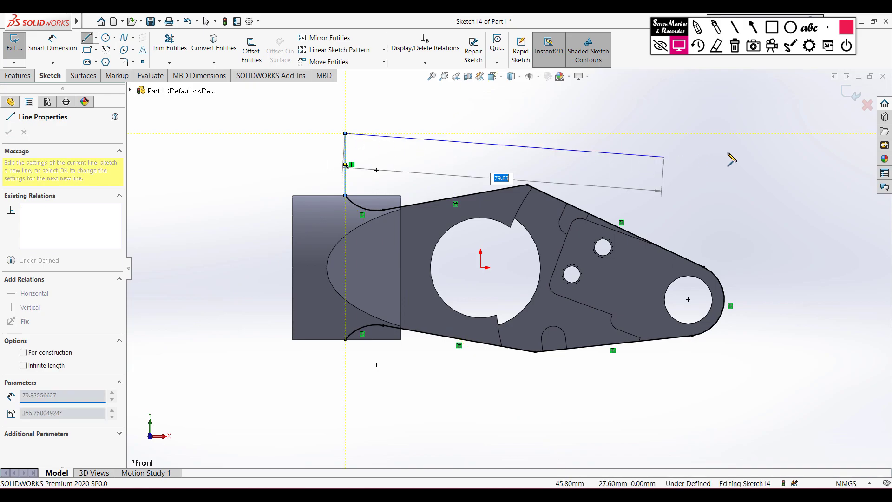
click(784, 133)
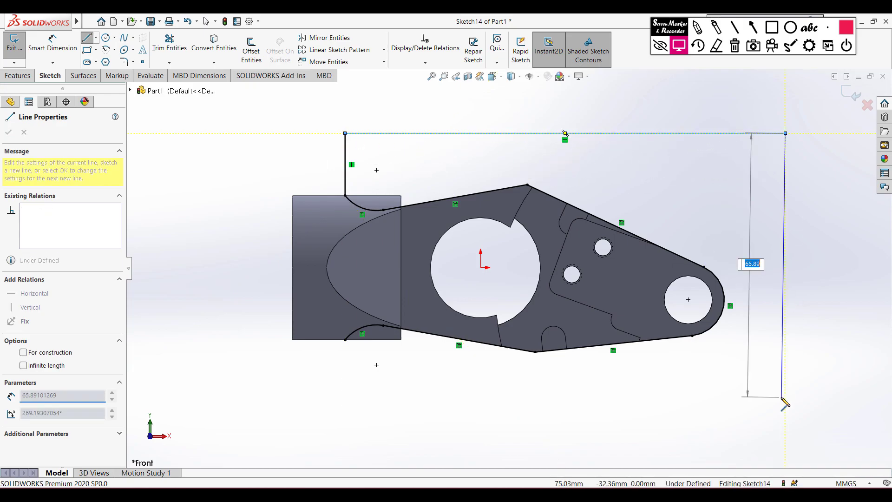
click(785, 398)
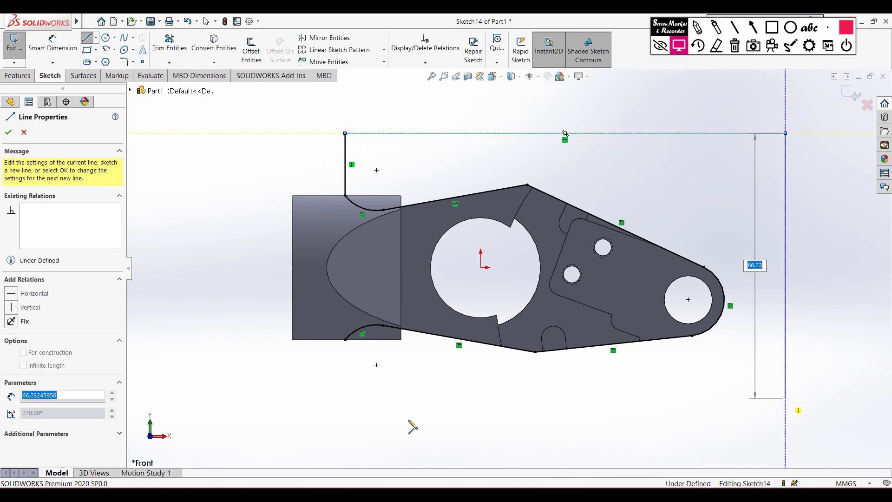
click(345, 398)
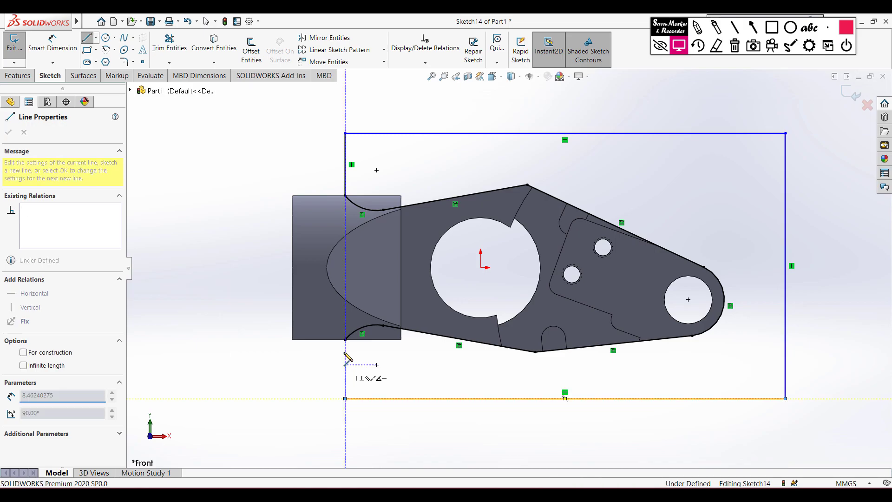
double_click(344, 340)
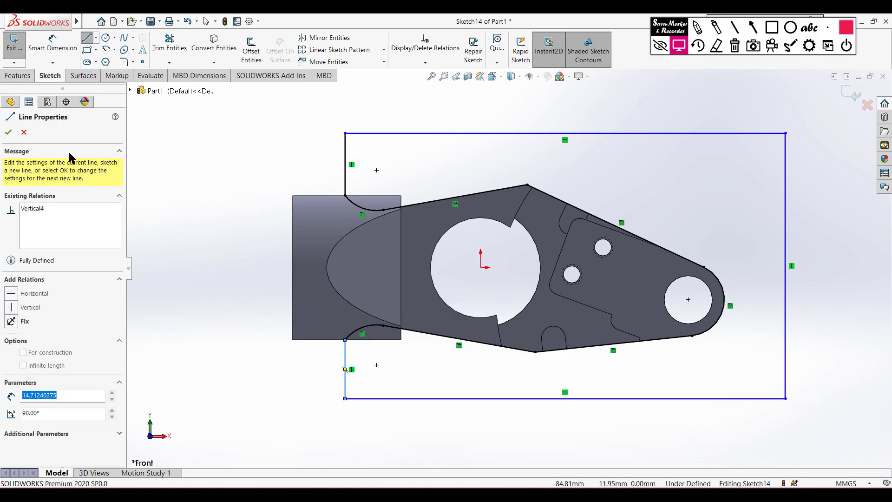
click(8, 132)
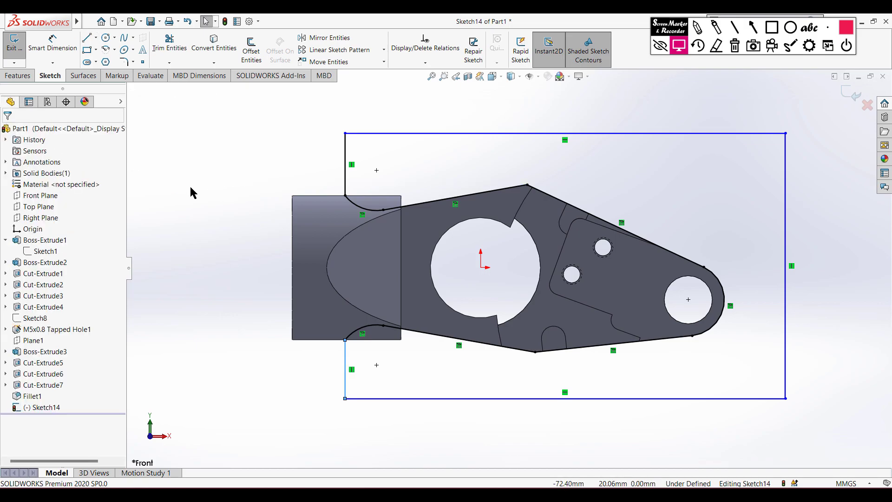
- Extrude-cut the closed profile with Through All - Both to trim the cylinder's sides to the arm's outline
key(ctrl+7)
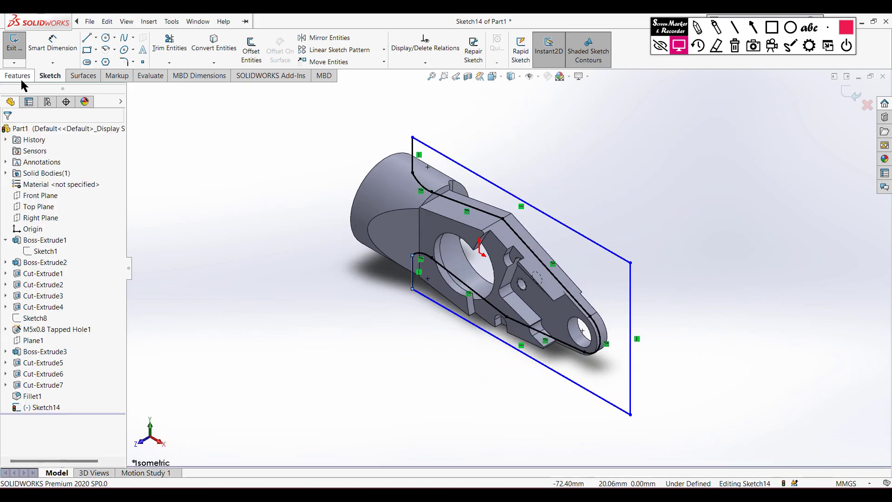
click(21, 78)
click(160, 52)
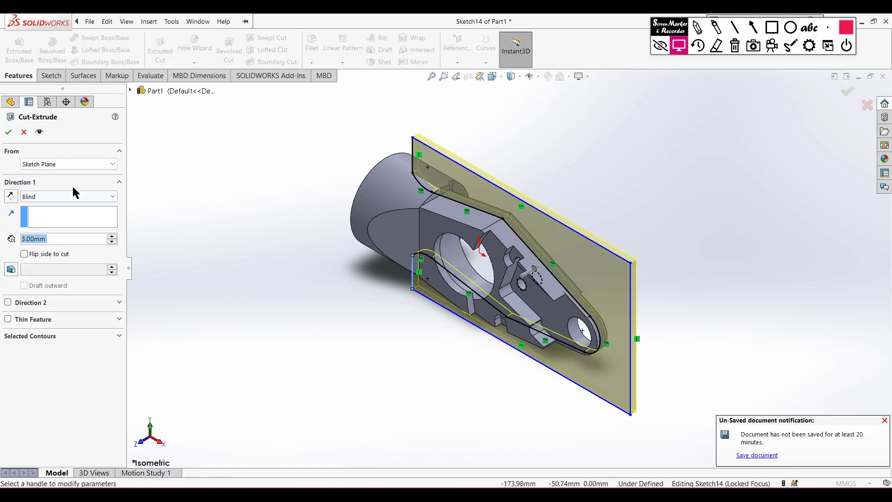
click(80, 196)
click(70, 221)
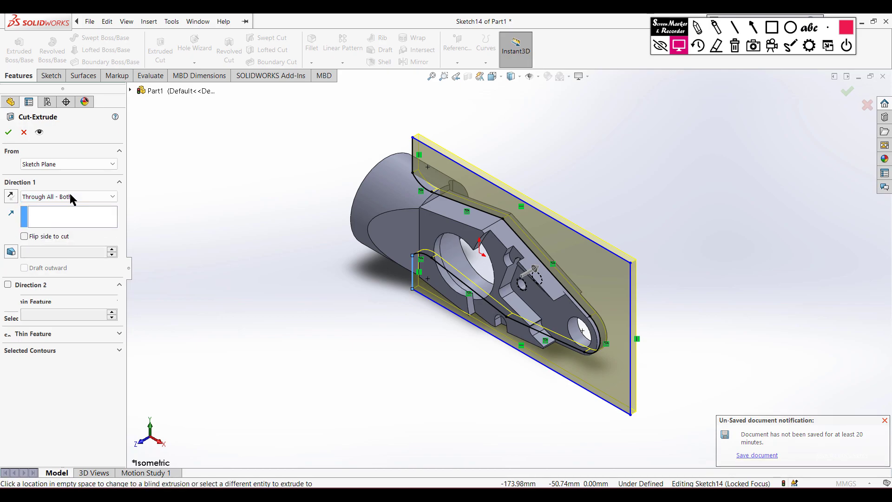
click(8, 132)
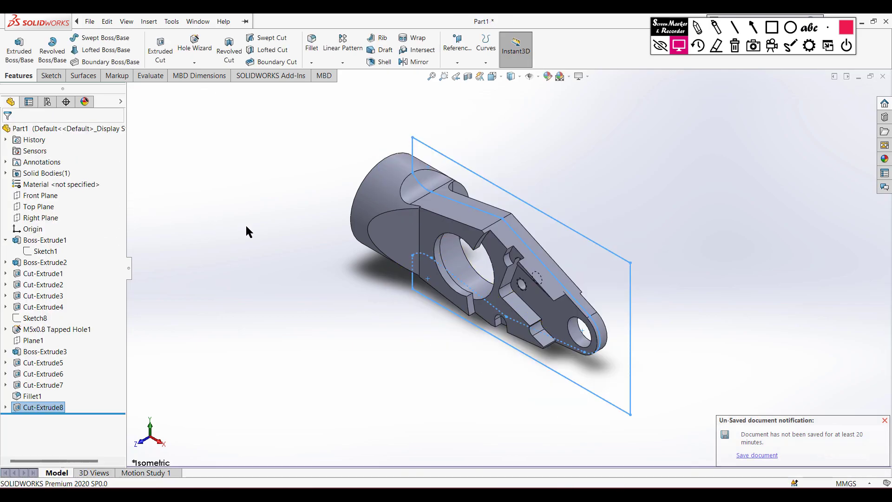
click(246, 226)
- Inspect the cut transition up close and compare the whole part with the isometric view of the PDF drawing in WPS Office
key(g)
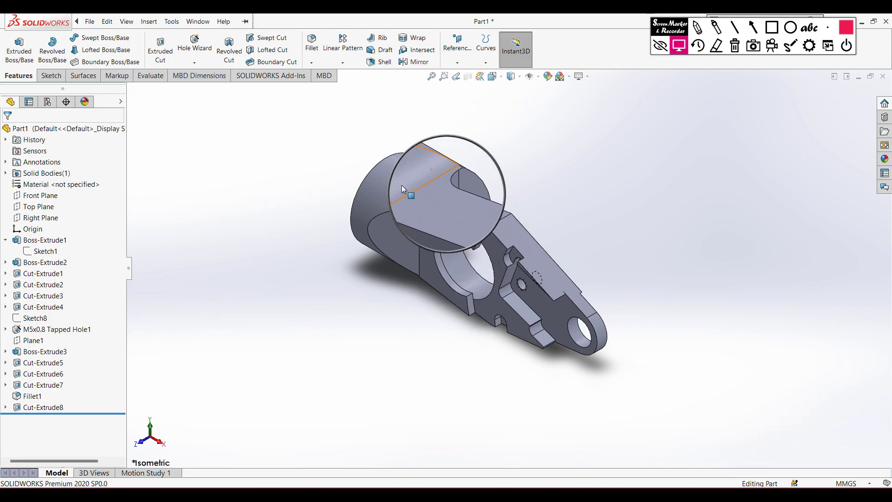
key(Escape)
key(f)
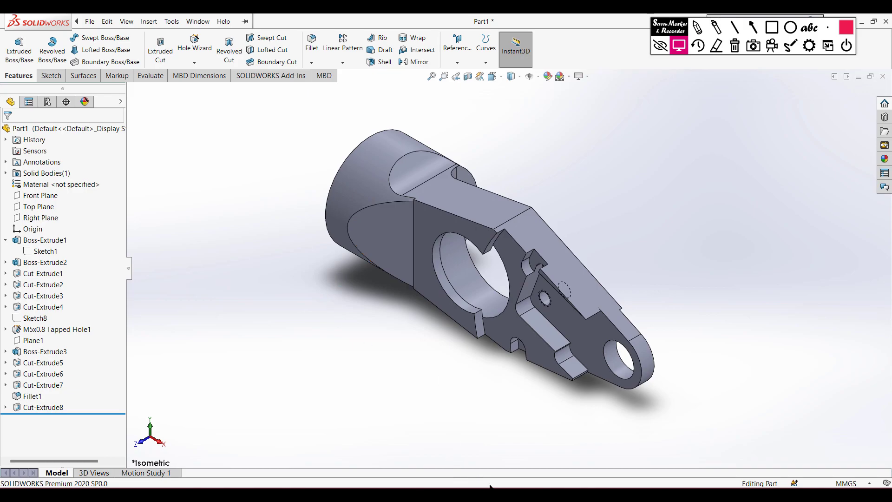
key(alt+Tab)
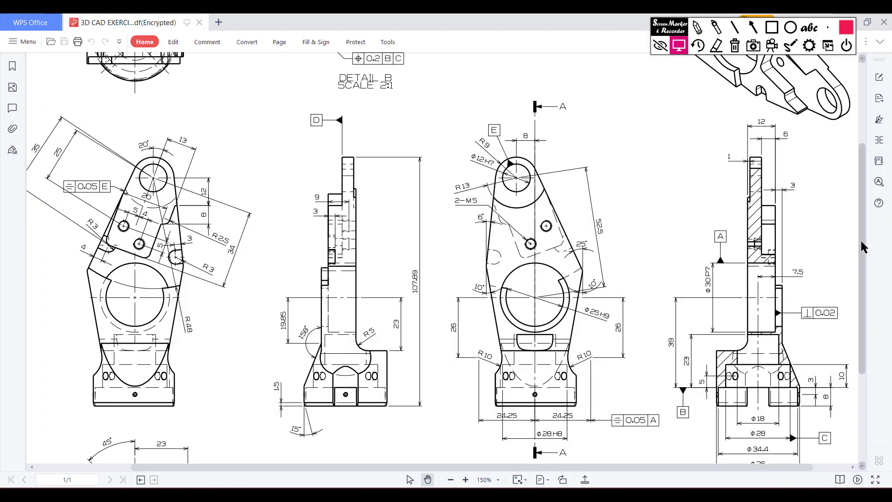
scroll(723, 103, up, 3)
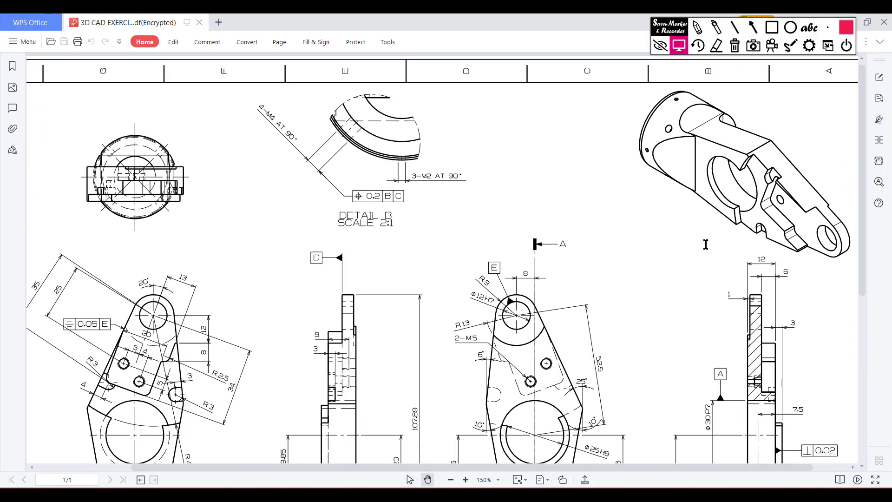
mouse_move(862, 289)
mouse_down()
mouse_move(864, 307)
mouse_move(866, 284)
mouse_up()
key(alt+Tab)
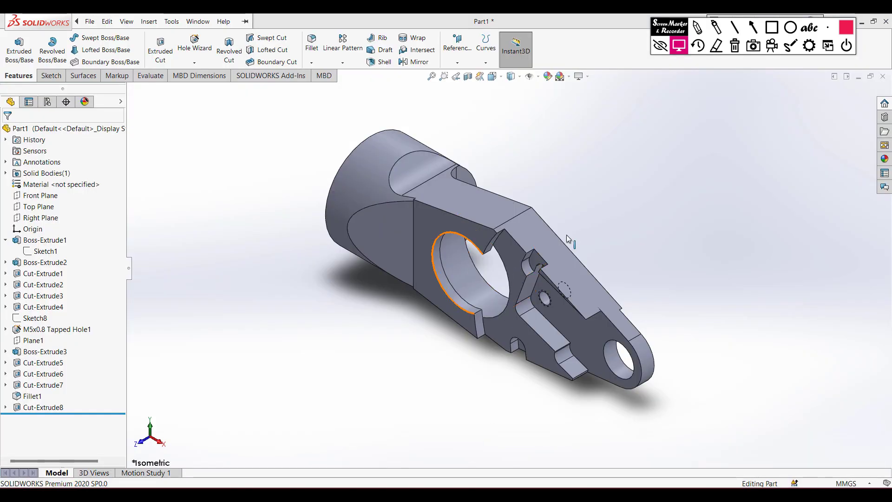
key(alt+Tab)
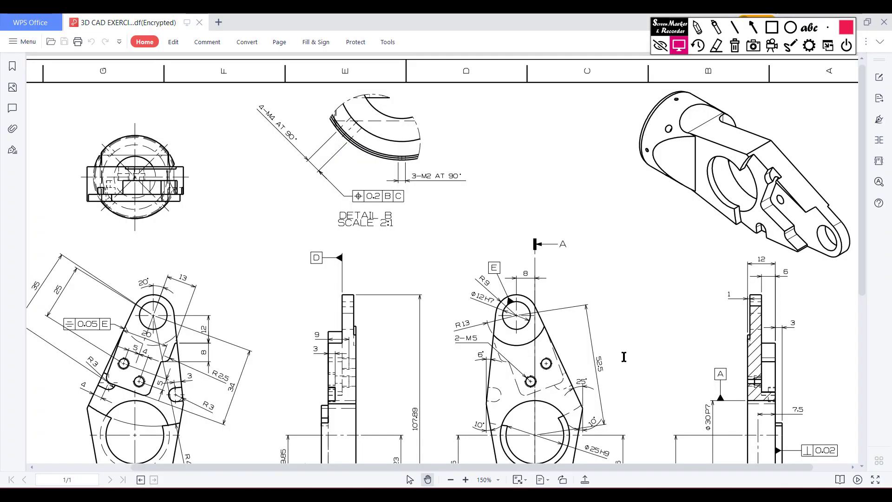
- Check the outermost base bore's diameter and depth in Section A-A of the drawing, marking both dimensions with the pen and clearing the marks
drag(861, 269, 880, 407)
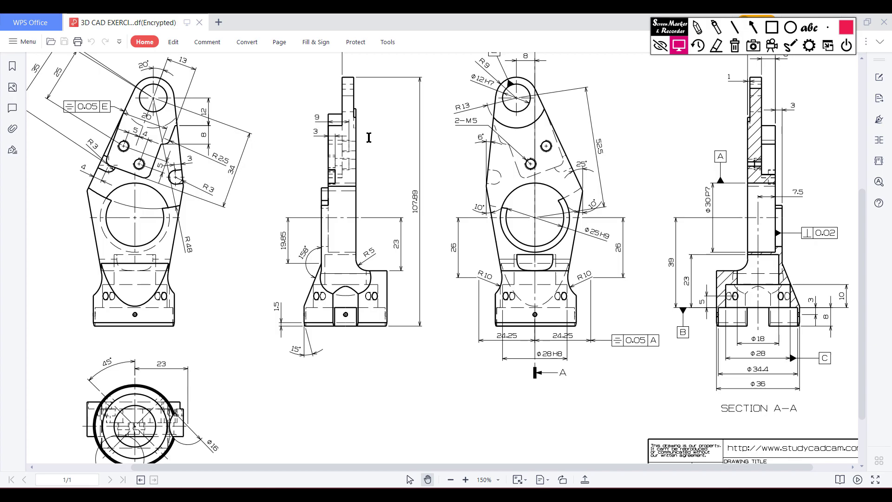
click(697, 27)
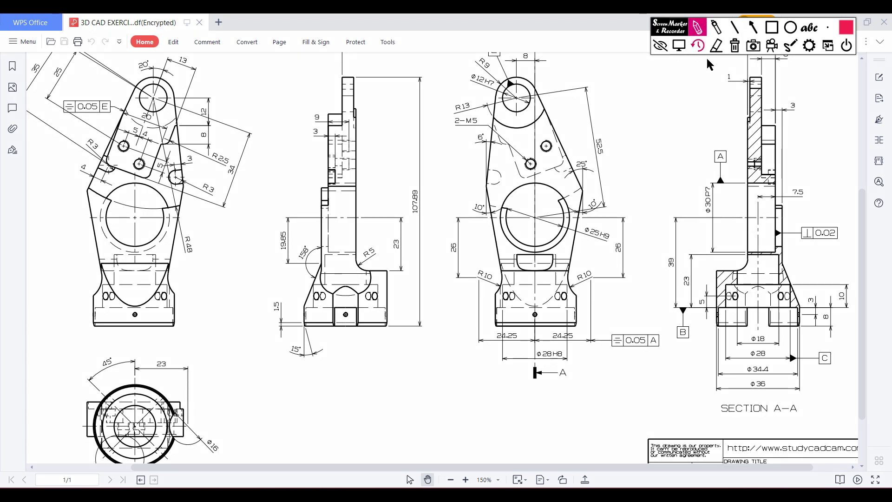
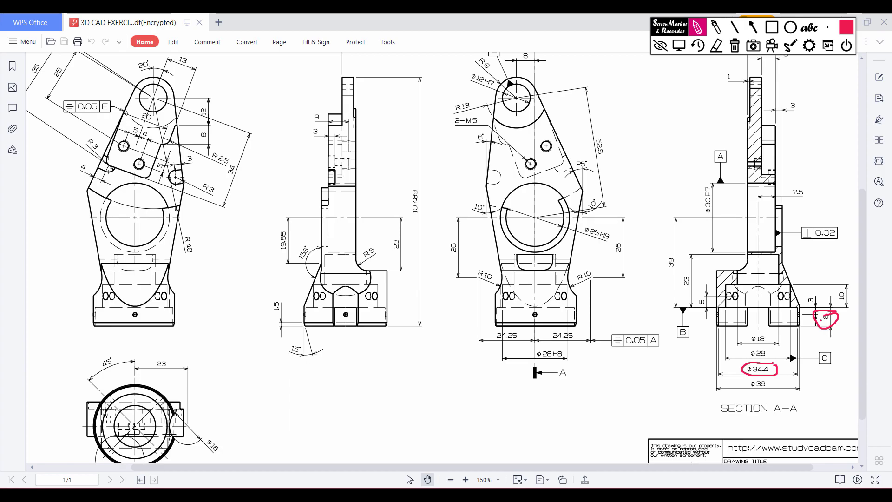
click(734, 45)
click(678, 45)
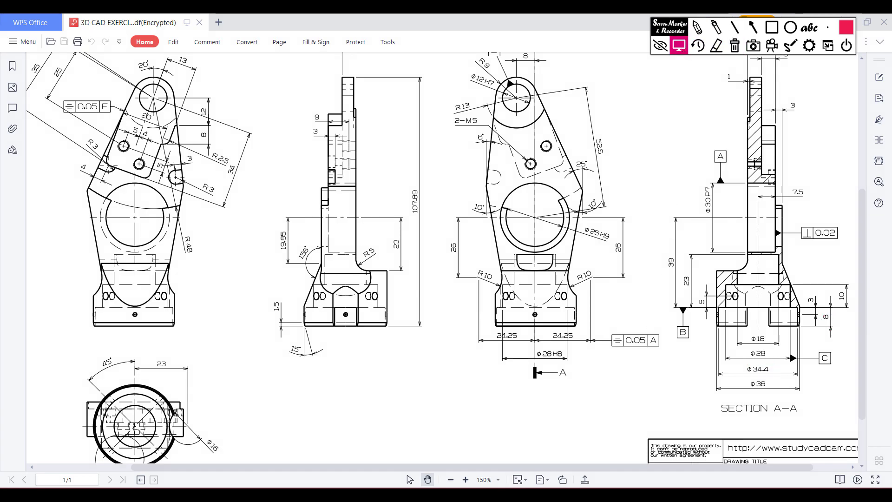
- Switch to SOLIDWORKS and sketch a 34.4 mm diameter circle centred on the origin on the cylinder's flat end face
key(alt+Tab)
middle_drag(284, 205, 408, 211)
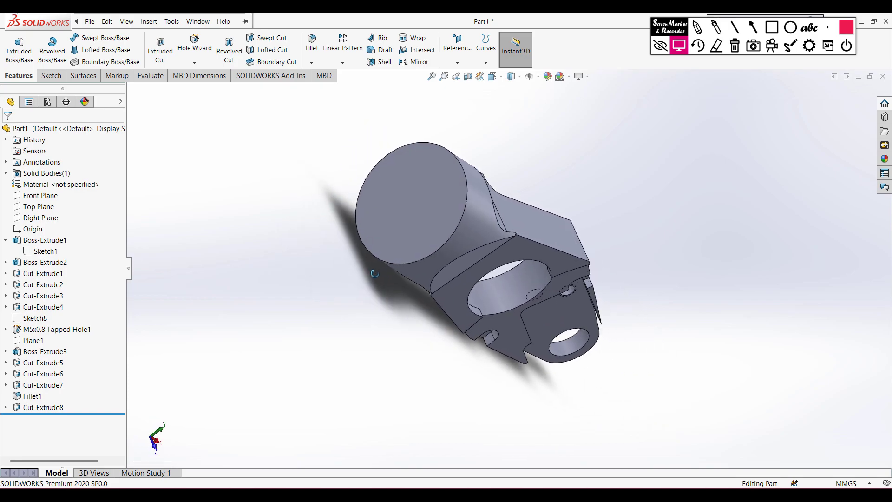
right_click(409, 211)
click(430, 197)
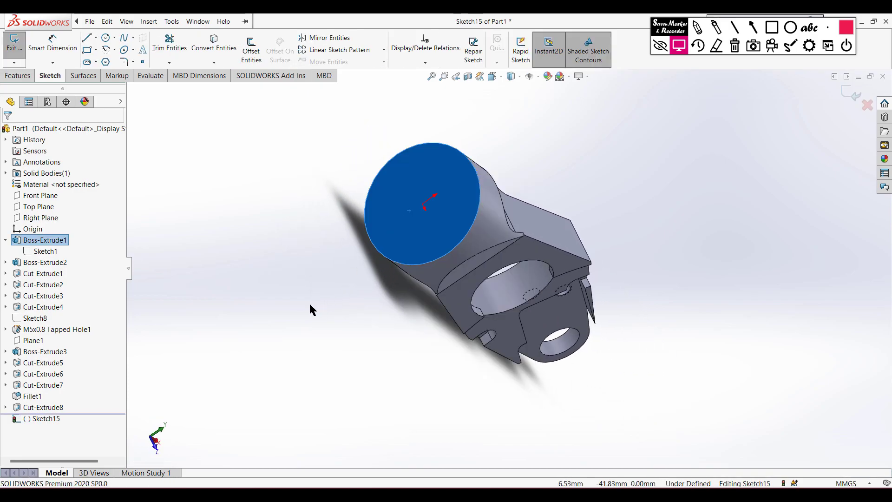
key(ctrl+8)
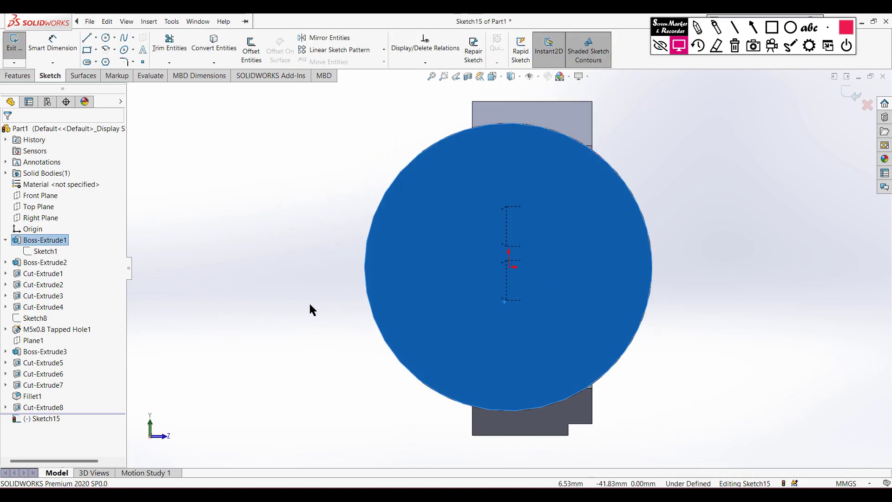
right_drag(249, 253, 301, 254)
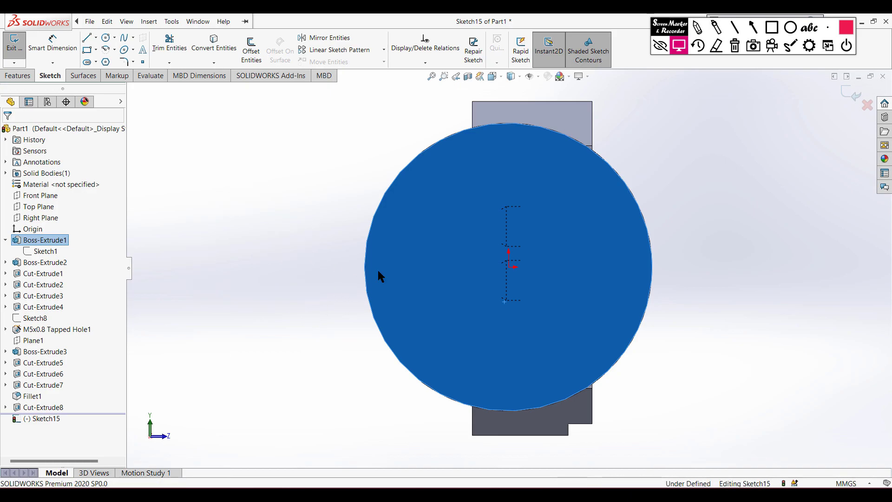
click(508, 266)
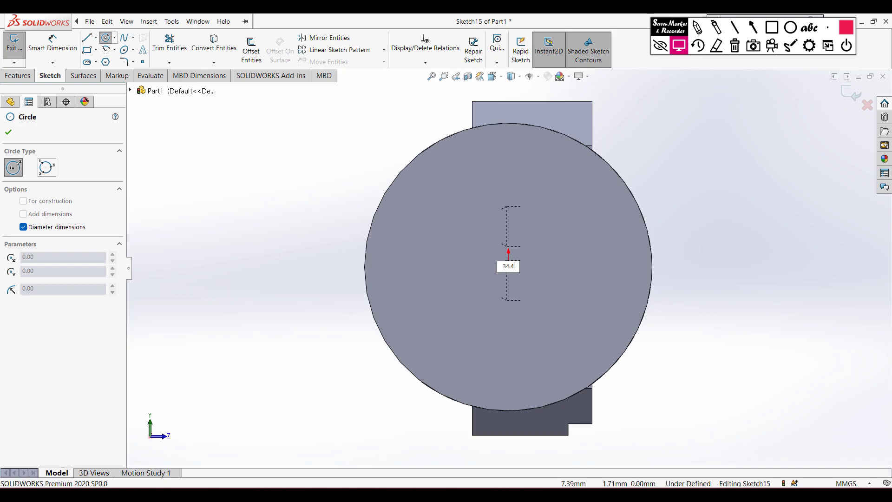
key(Return)
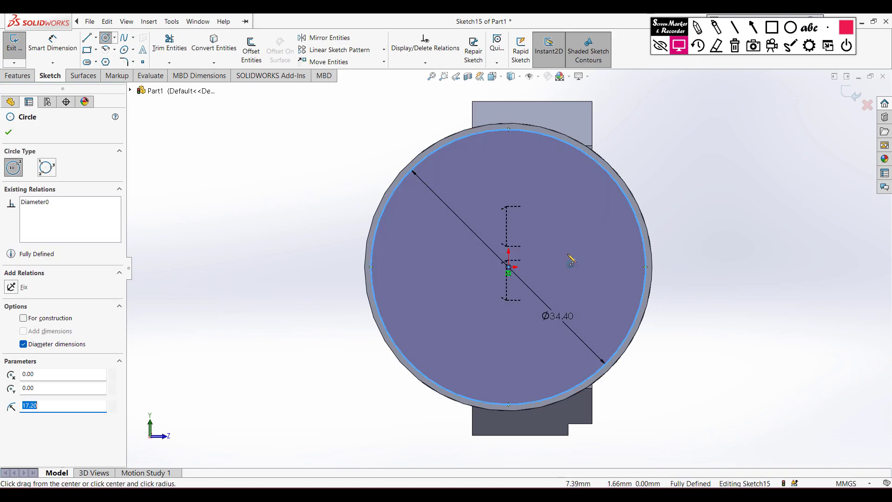
- Extrude-cut the 34.4 mm circle to a blind depth of 8 mm into the cylinder
key(ctrl+7)
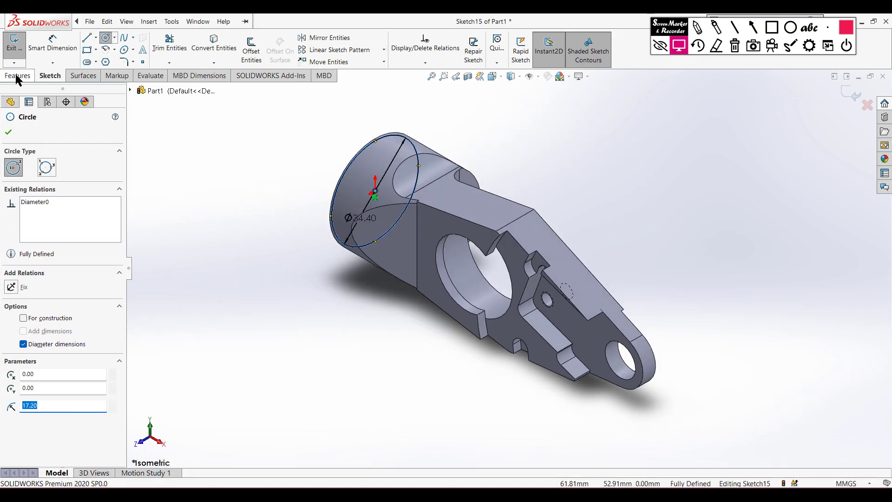
click(17, 77)
click(160, 51)
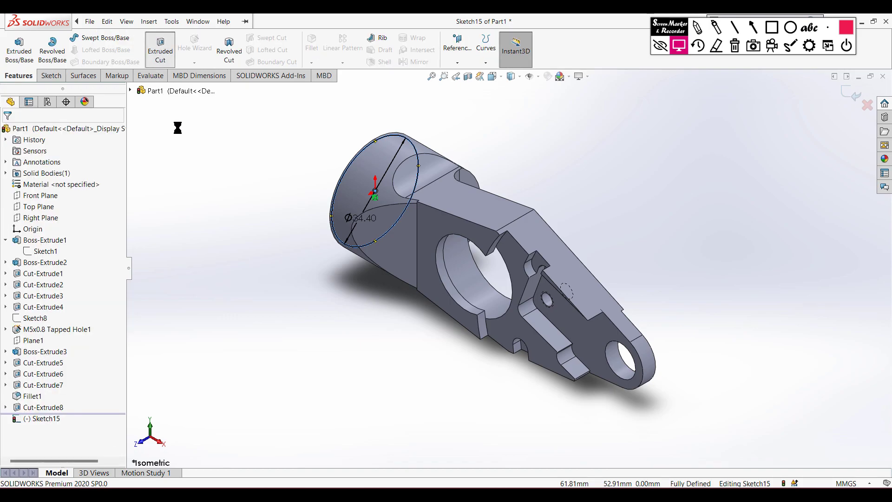
text(8)
key(Return)
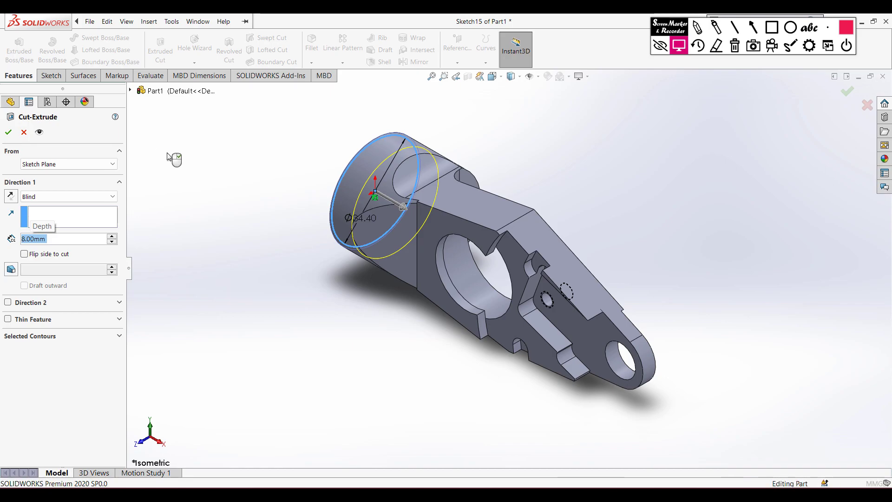
mouse_move(242, 188)
middle_down()
mouse_move(308, 239)
mouse_move(283, 235)
middle_up()
- Switch to WPS Office and check the second bore's diameter in Section A-A, marking it with the pen and clearing the mark
key(alt+Tab)
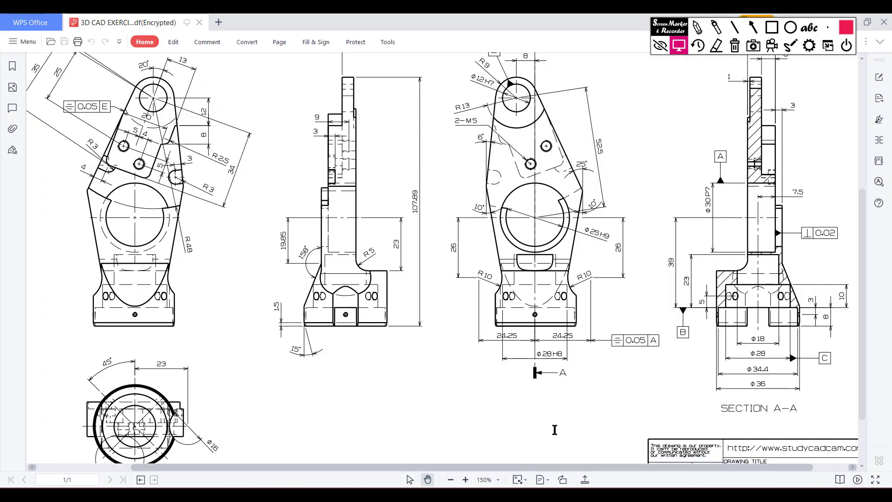
click(697, 26)
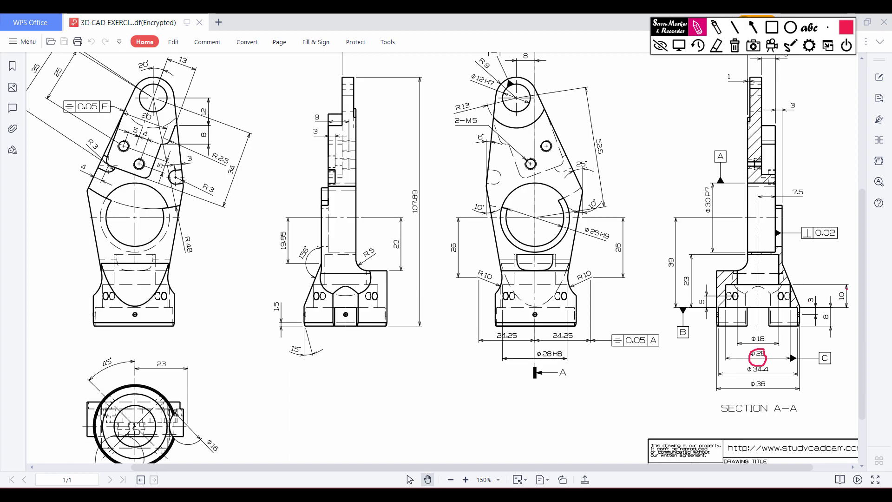
click(734, 46)
click(680, 45)
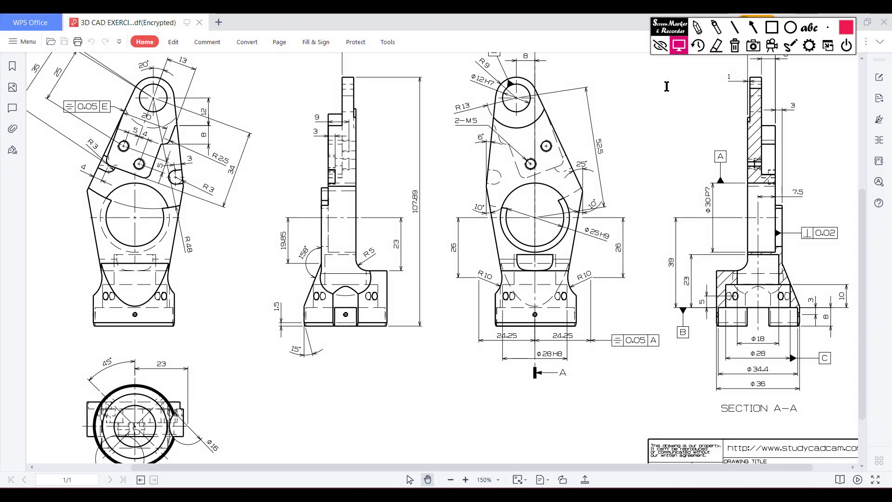
- Switch to SOLIDWORKS and sketch a 28 mm diameter circle centred on the origin on the floor of the 34.4 mm recess
key(alt+Tab)
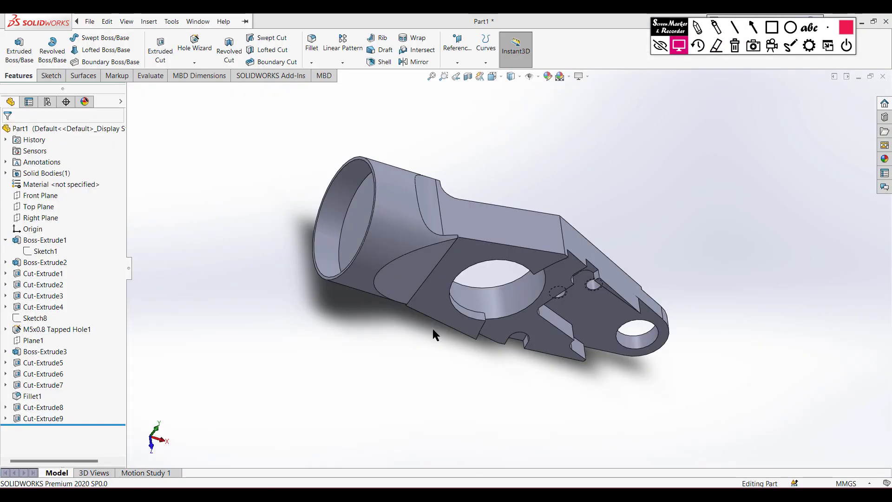
middle_drag(288, 211, 304, 241)
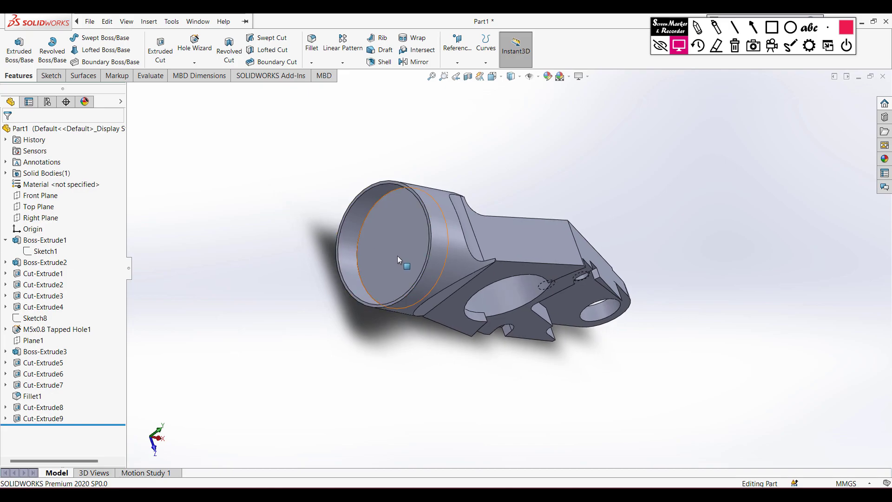
right_click(397, 256)
click(421, 247)
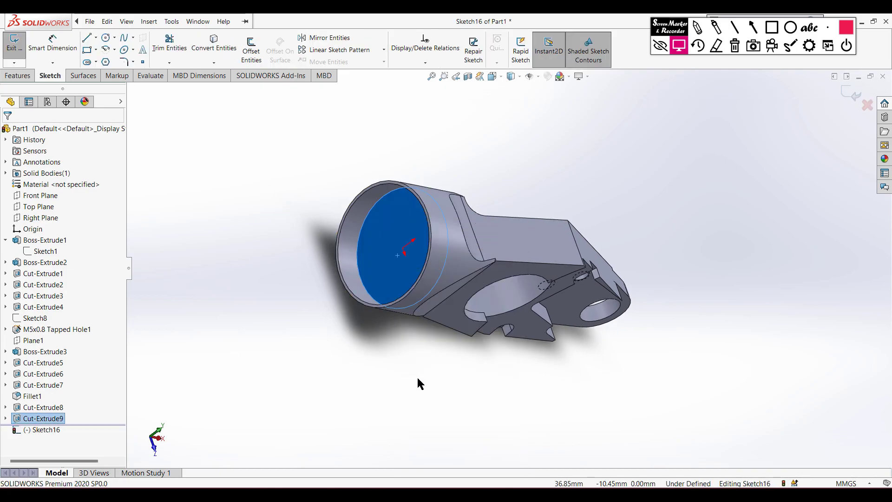
right_drag(261, 282, 325, 283)
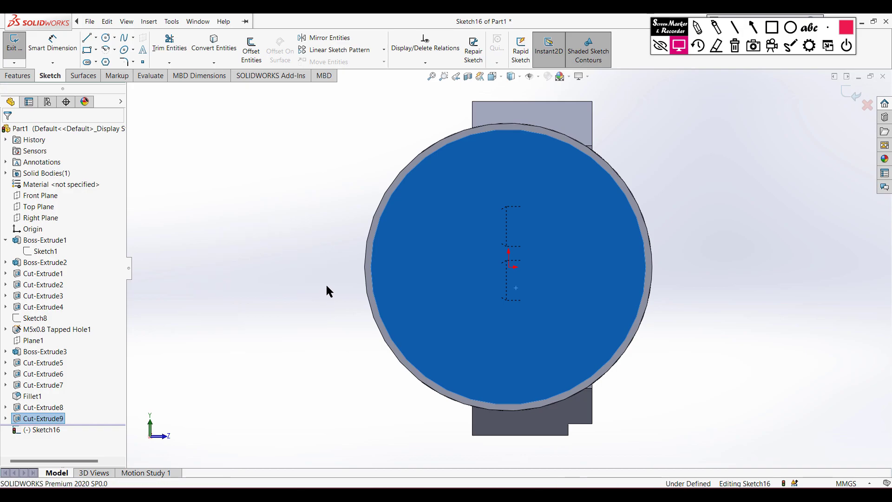
click(512, 267)
text(2)
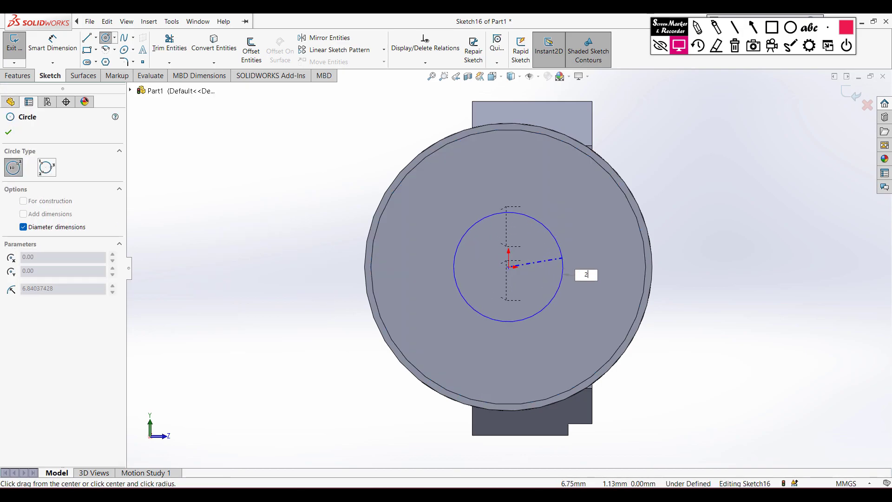
text(8)
key(Return)
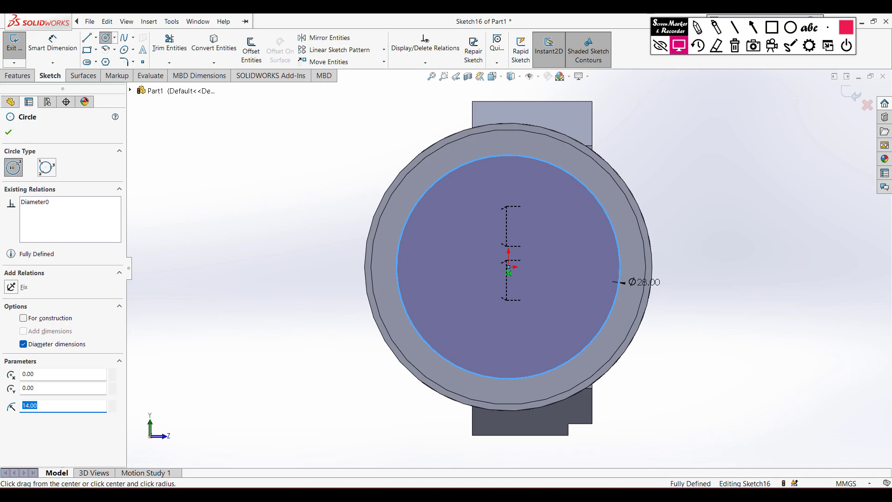
- Extrude-cut the 28 mm circle to a blind depth of 10 mm from the recess floor
middle_drag(633, 281, 184, 209)
key(ctrl+7)
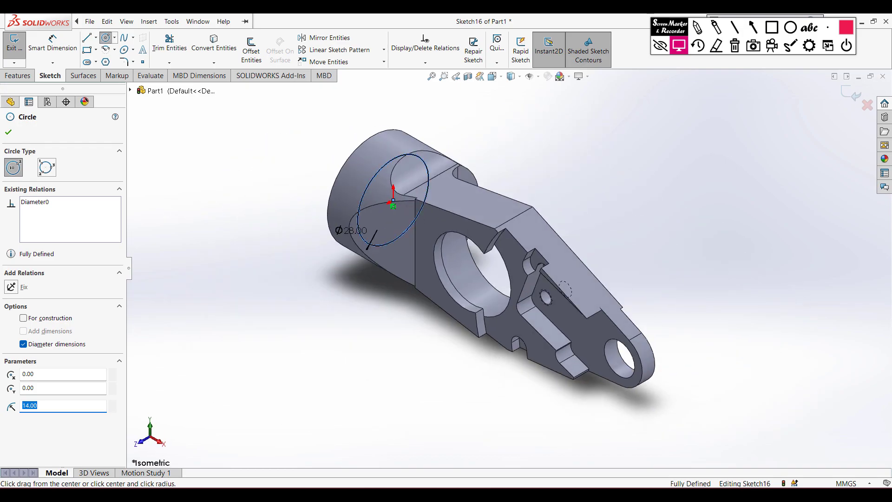
click(17, 75)
click(161, 50)
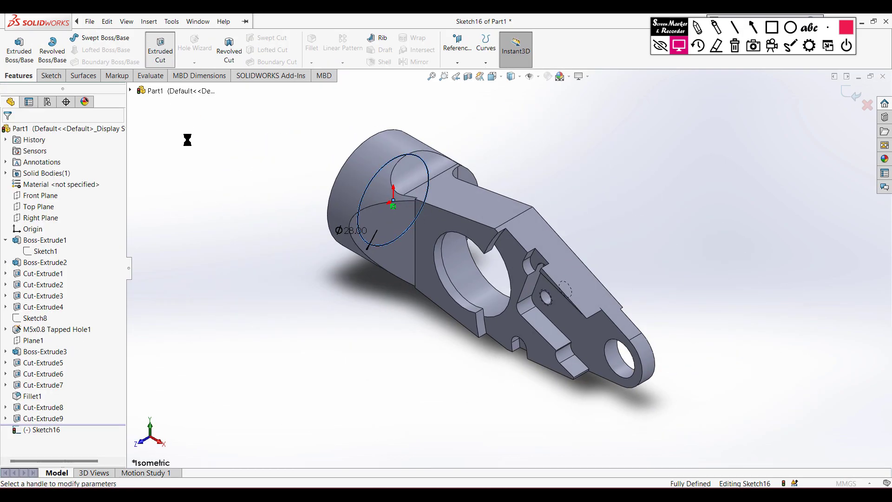
text(10)
key(Return)
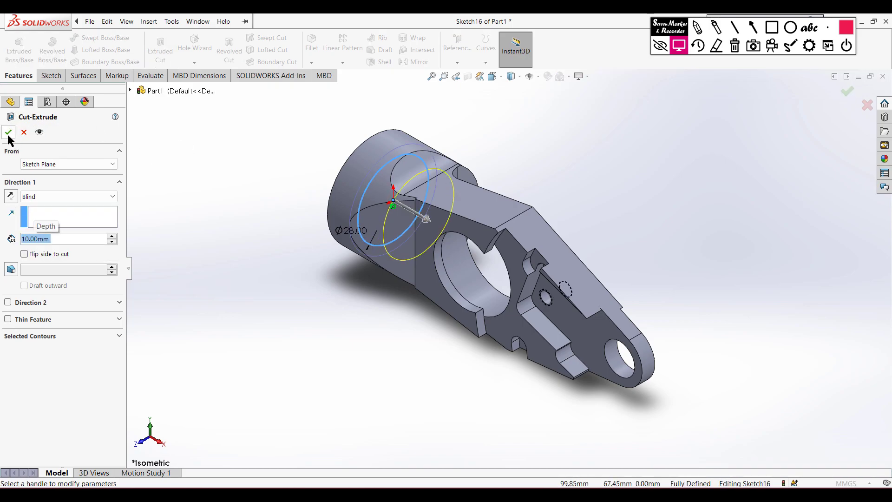
click(9, 132)
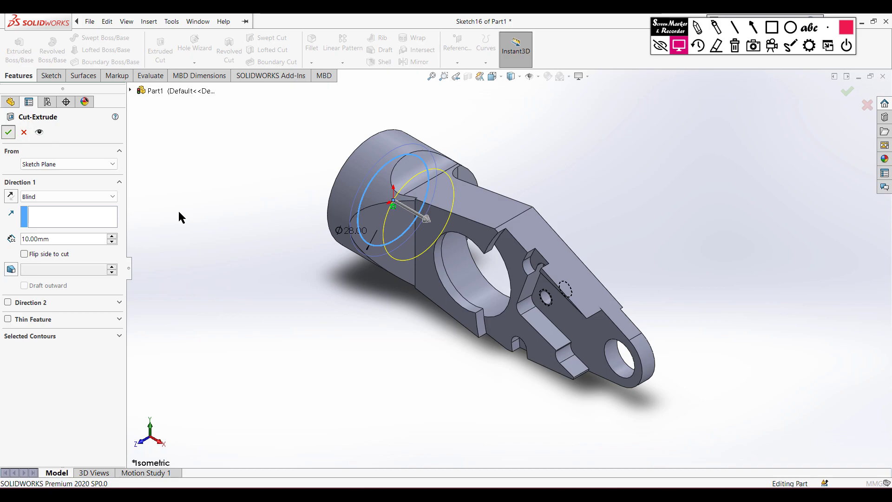
middle_drag(189, 214, 279, 288)
key(ctrl+7)
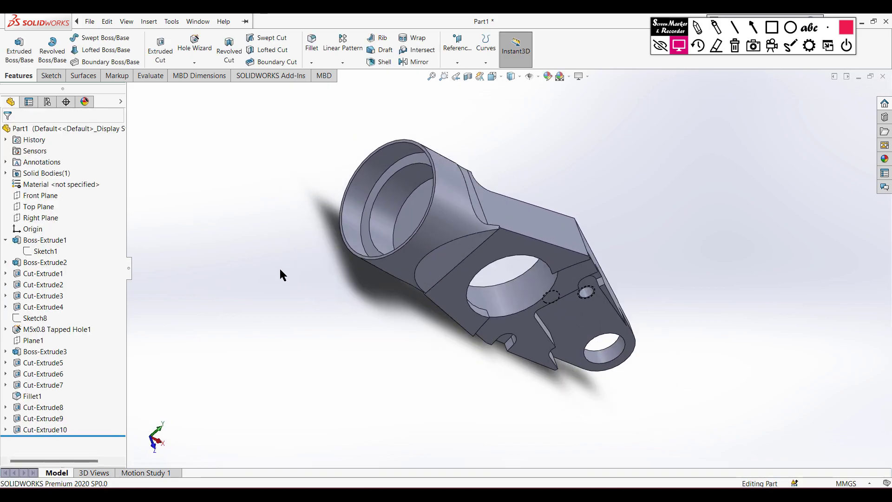
- Switch to WPS Office and check the innermost bore's diameter and depth dimensions in Section A-A, outlining the bore and clearing the marks
key(alt+Tab)
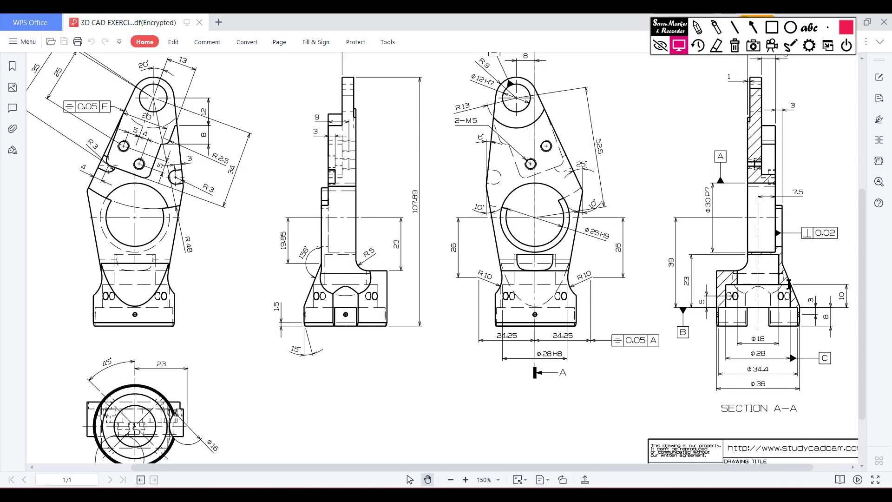
click(697, 28)
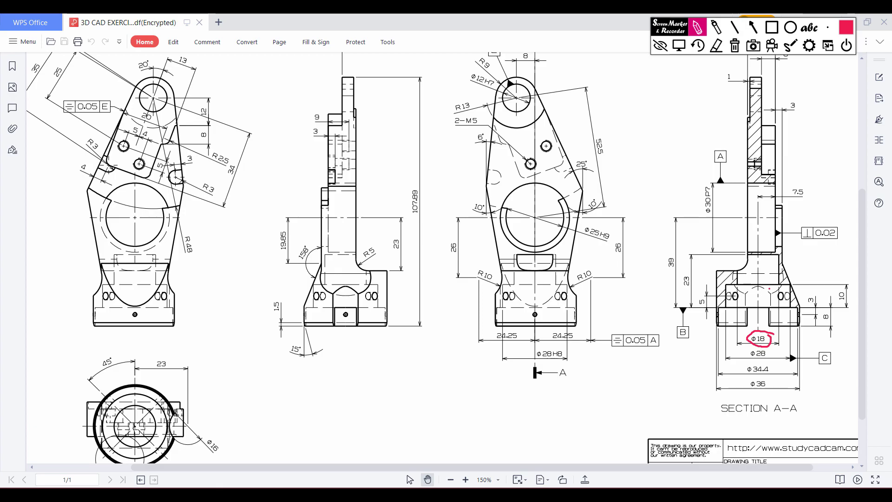
drag(736, 281, 768, 285)
drag(749, 255, 737, 257)
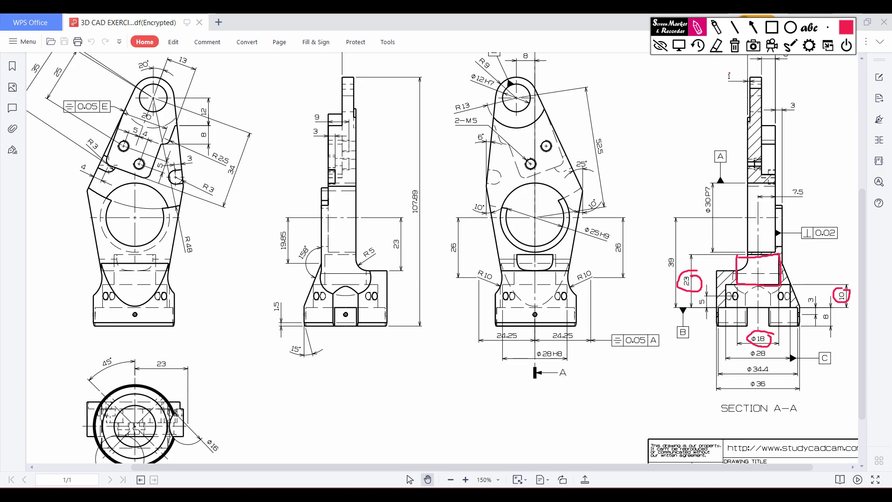
click(734, 45)
click(678, 45)
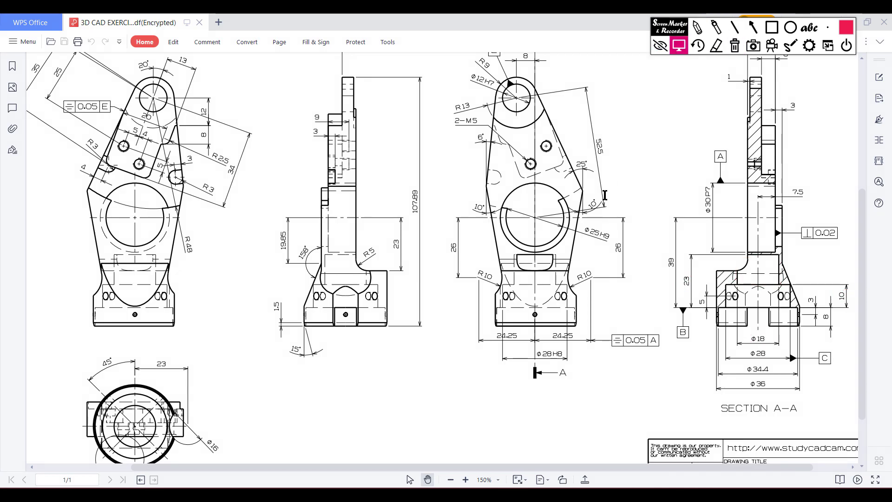
- Switch to SOLIDWORKS and sketch a 13.02 mm diameter circle centred on the origin on the floor of the 28 mm bore
key(alt+Tab)
mouse_move(306, 283)
middle_down()
mouse_move(398, 383)
mouse_move(475, 265)
middle_up()
right_click(476, 269)
click(500, 249)
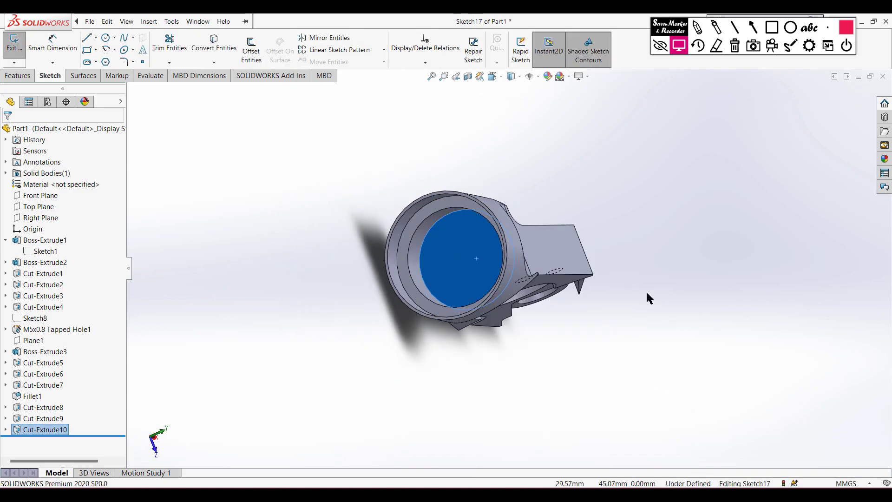
key(ctrl+8)
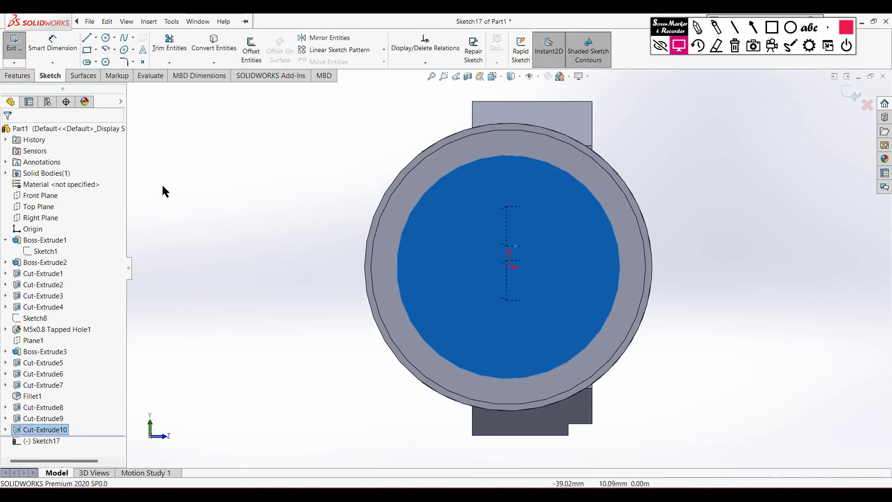
right_drag(237, 209, 293, 205)
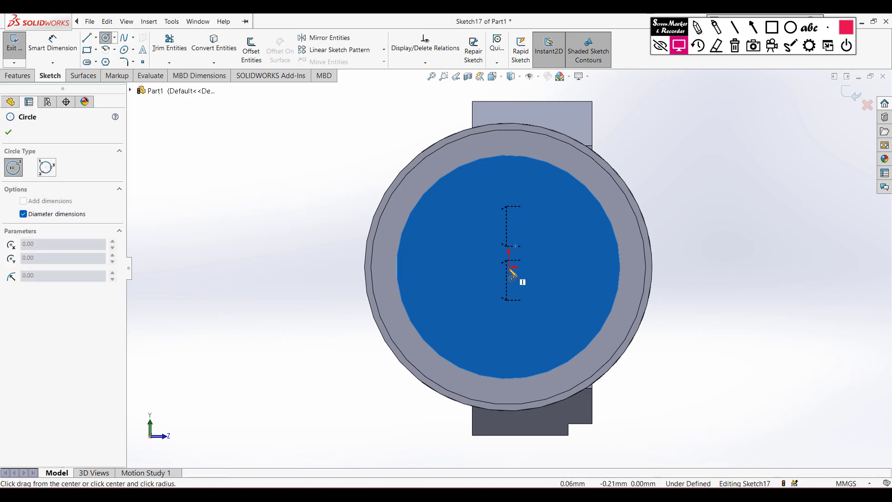
drag(511, 267, 563, 264)
text(13.02)
key(Return)
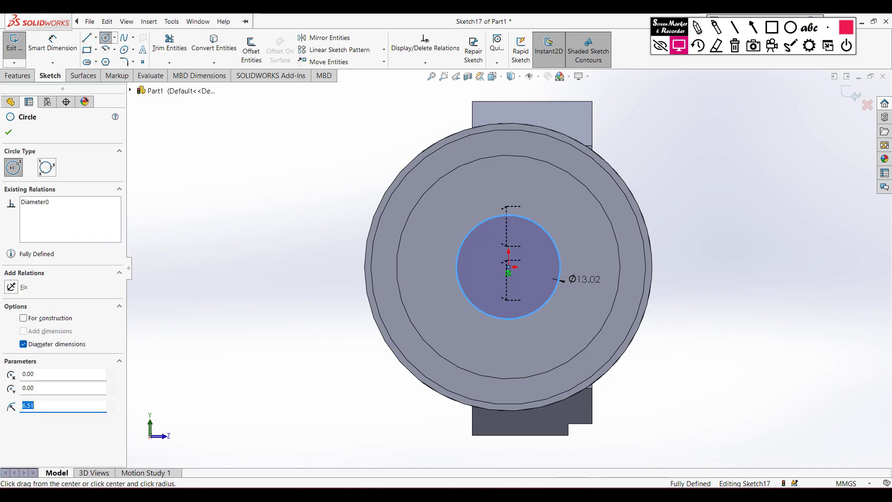
- Set the diameter of the circle on the floor of the 28 mm bore to 18 mm
right_drag(741, 324, 732, 274)
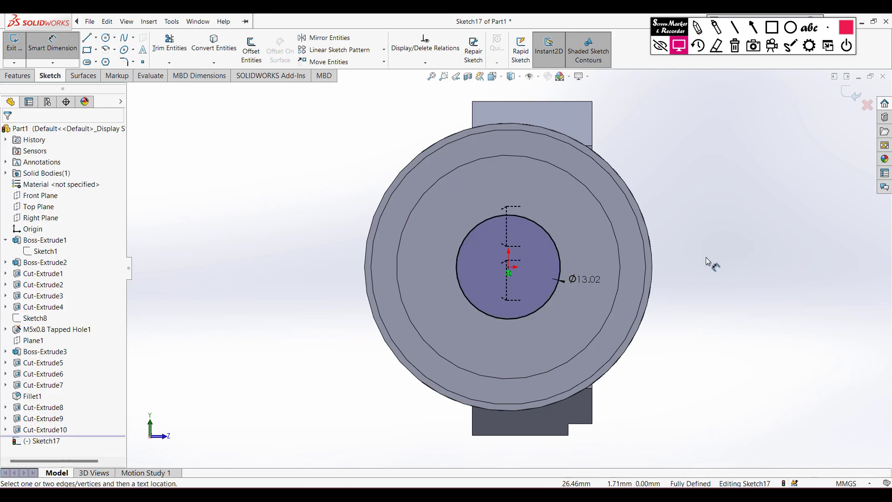
click(595, 283)
text(18)
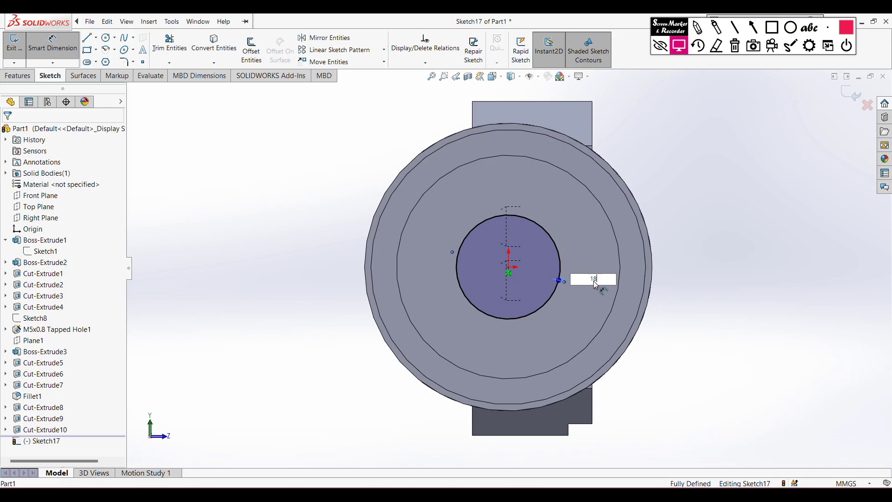
key(Return)
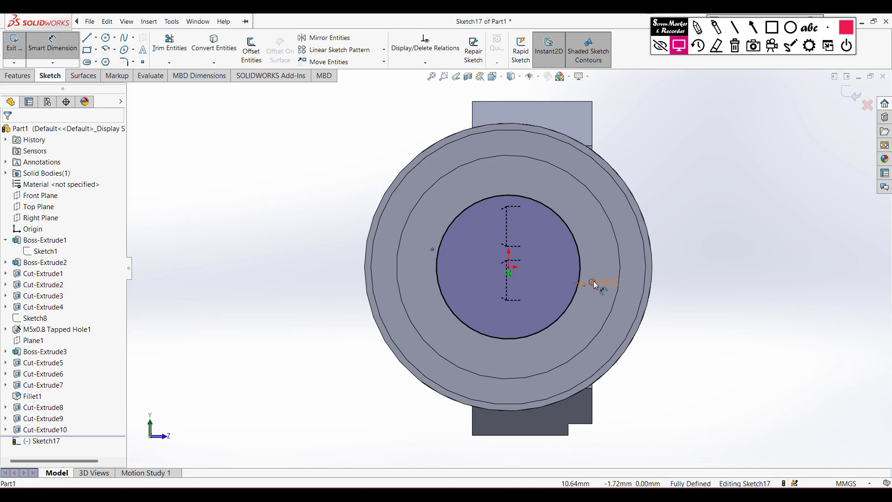
- Extrude-cut the 18 mm circle to a blind depth of 23-10 (13 mm) from the floor of the 28 mm bore
key(ctrl+7)
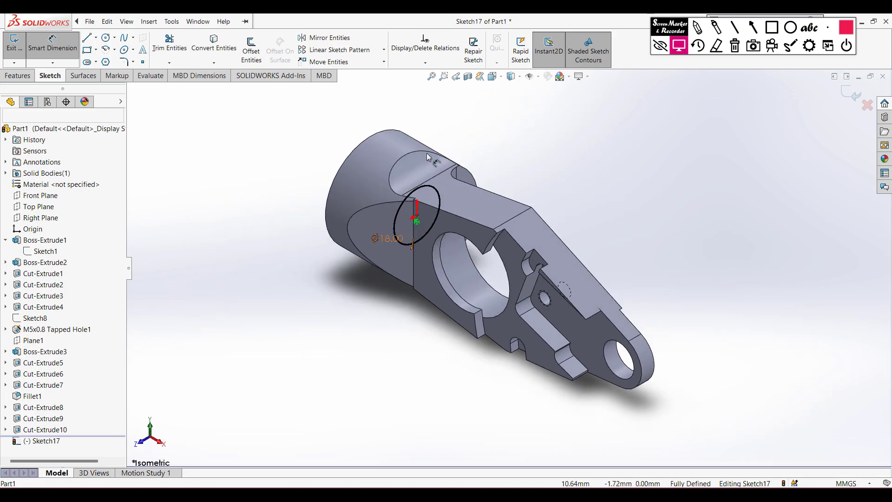
click(25, 77)
click(160, 51)
text(23-10)
key(Return)
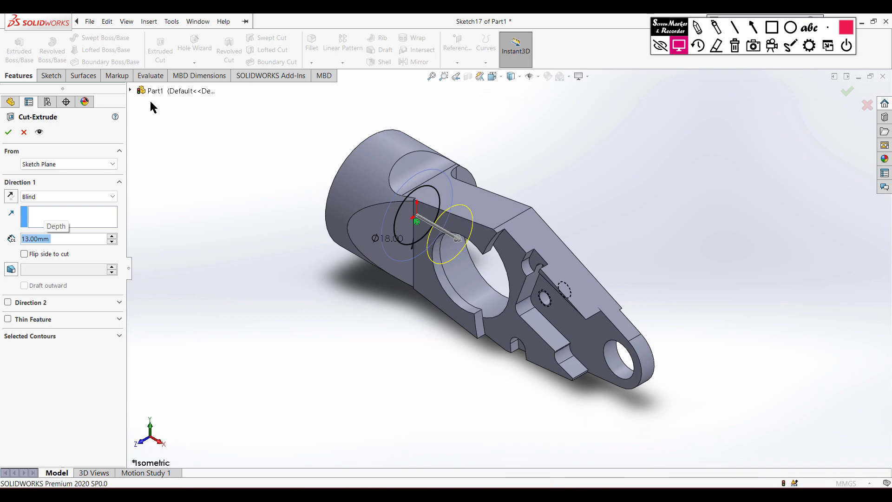
key(Return)
click(214, 170)
middle_drag(232, 179, 209, 242)
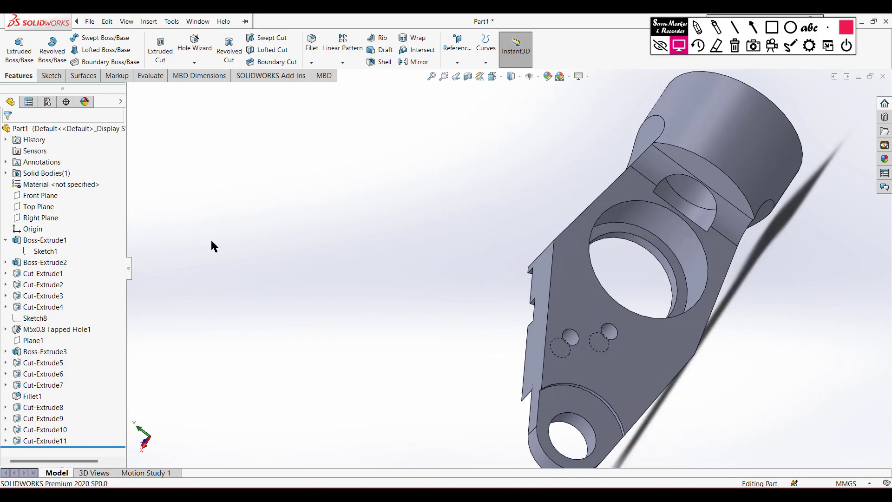
key(ctrl+7)
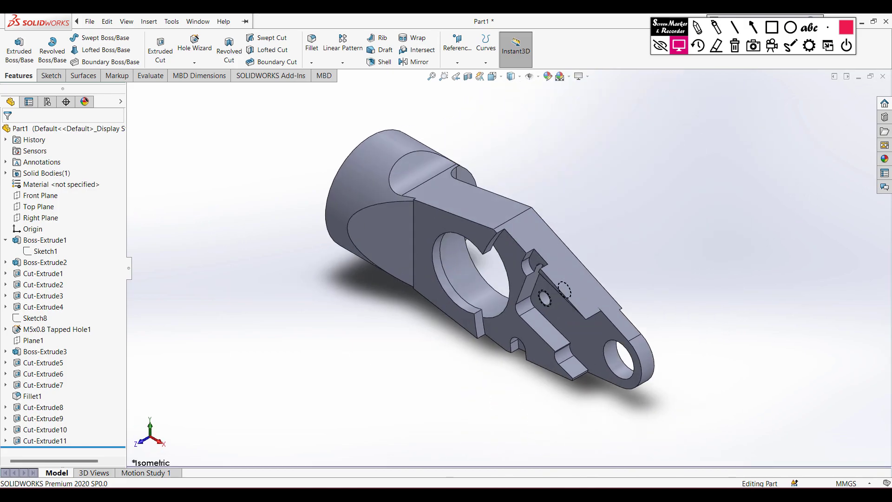
- Switch to WPS Office and check the side notch circle's diameter and offset in the bottom view, marking the notch and clearing the marks
key(alt+Tab)
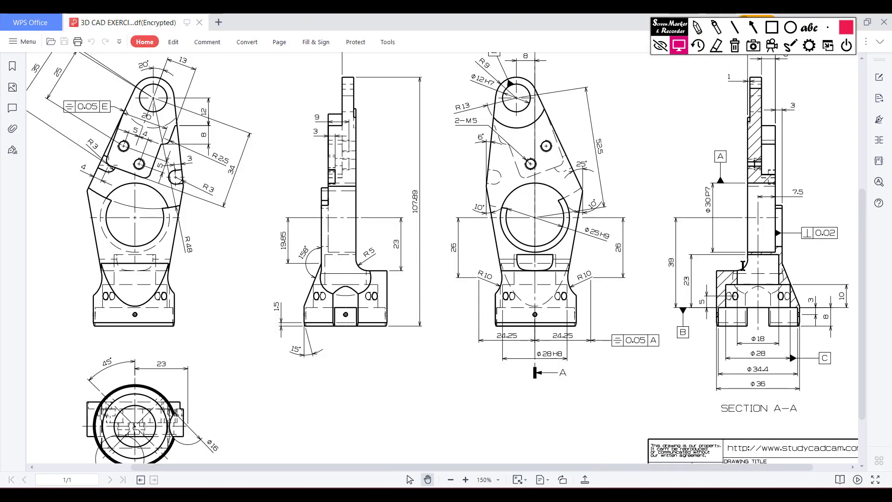
drag(790, 467, 822, 468)
drag(858, 385, 860, 361)
mouse_move(652, 464)
mouse_down()
mouse_move(593, 467)
mouse_move(479, 447)
mouse_up()
scroll(453, 397, down, 3)
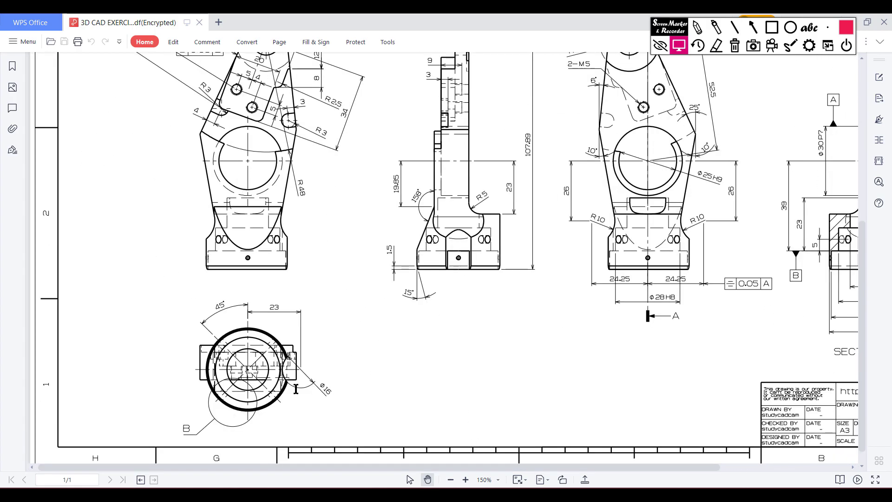
click(696, 27)
drag(300, 352, 286, 357)
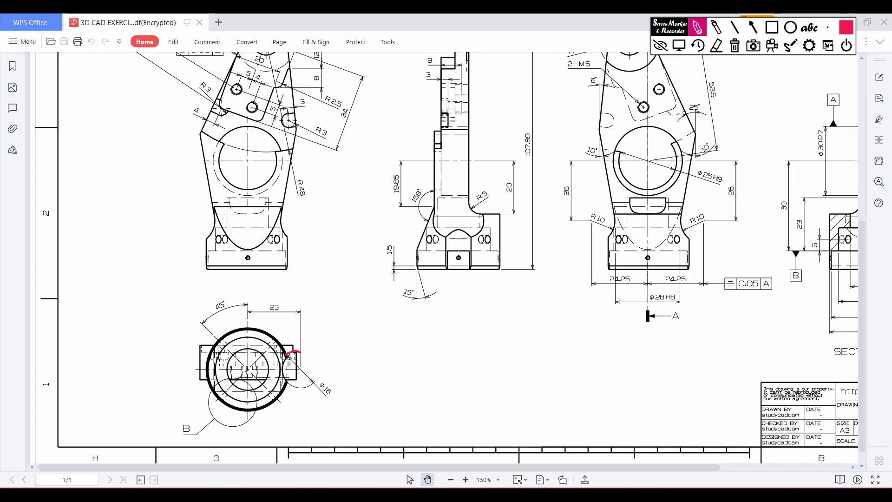
drag(308, 393, 301, 357)
mouse_move(280, 301)
mouse_down()
mouse_move(253, 313)
mouse_move(273, 298)
mouse_up()
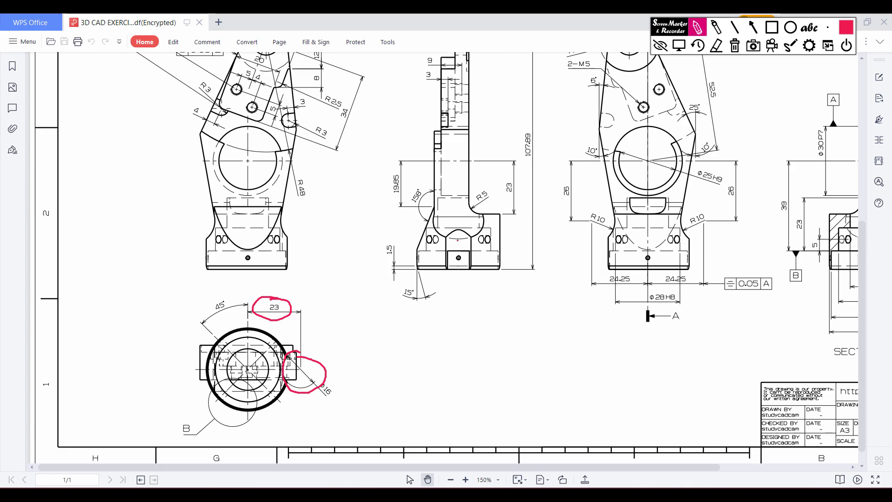
mouse_move(461, 237)
mouse_down()
mouse_move(449, 260)
mouse_move(459, 271)
mouse_up()
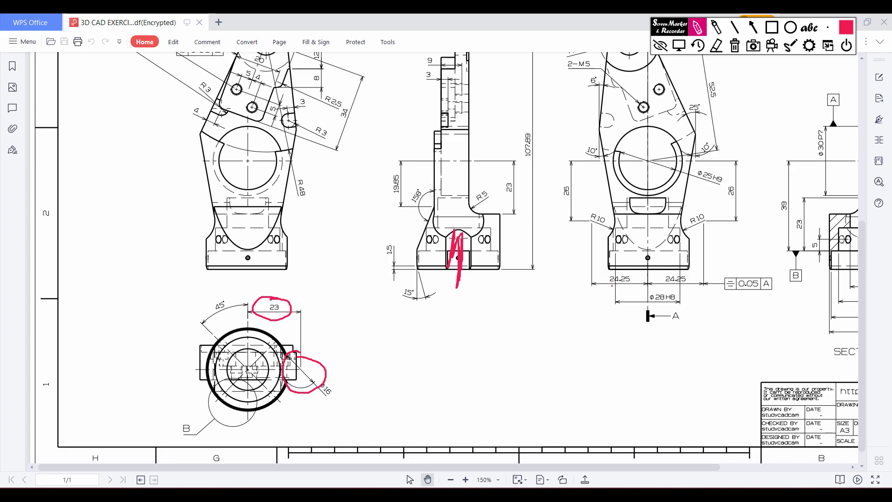
click(734, 45)
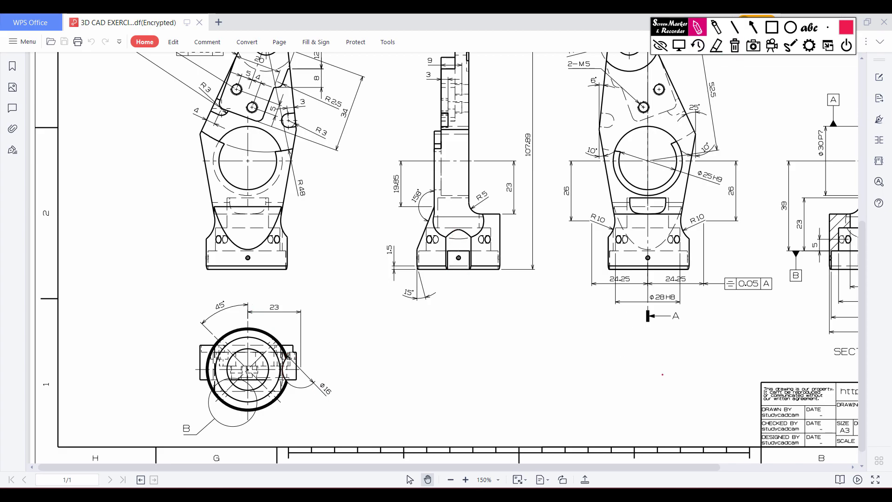
click(678, 45)
- Examine Section A-A, the front and side views and the isometric view for the base's side notches, marking them and clearing the marks
drag(675, 466, 800, 463)
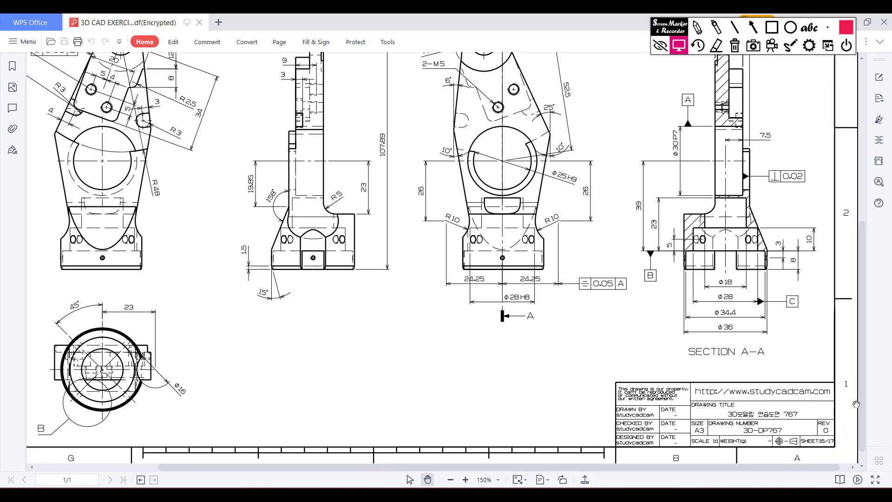
mouse_move(863, 396)
mouse_down()
mouse_move(858, 244)
mouse_move(872, 298)
mouse_move(874, 275)
mouse_move(865, 366)
mouse_move(866, 311)
mouse_up()
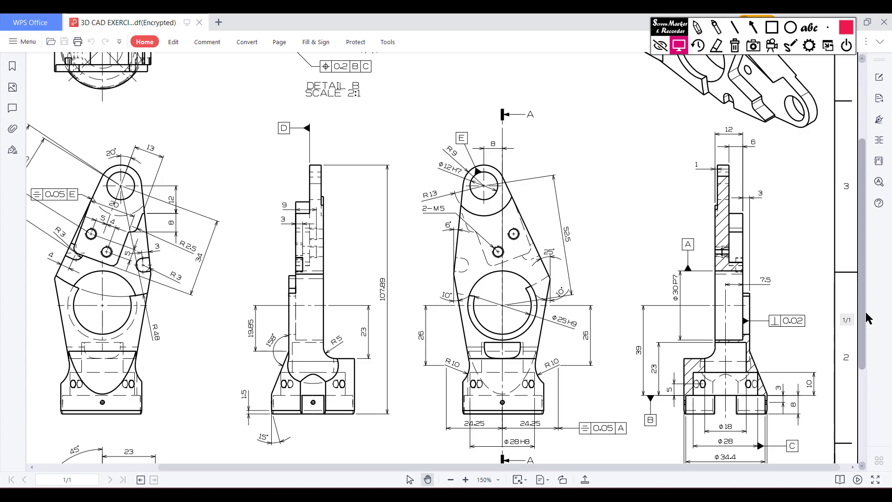
mouse_move(865, 312)
mouse_down()
mouse_move(874, 364)
mouse_move(847, 214)
mouse_move(857, 323)
mouse_up()
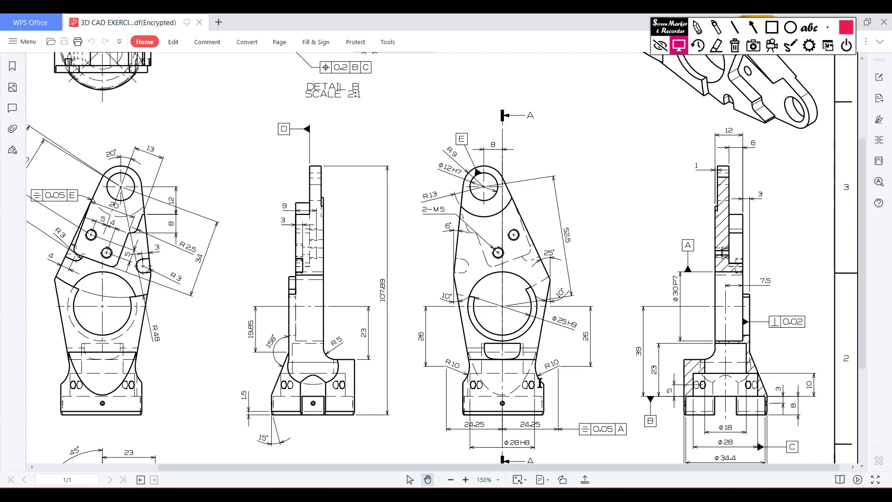
drag(863, 327, 863, 317)
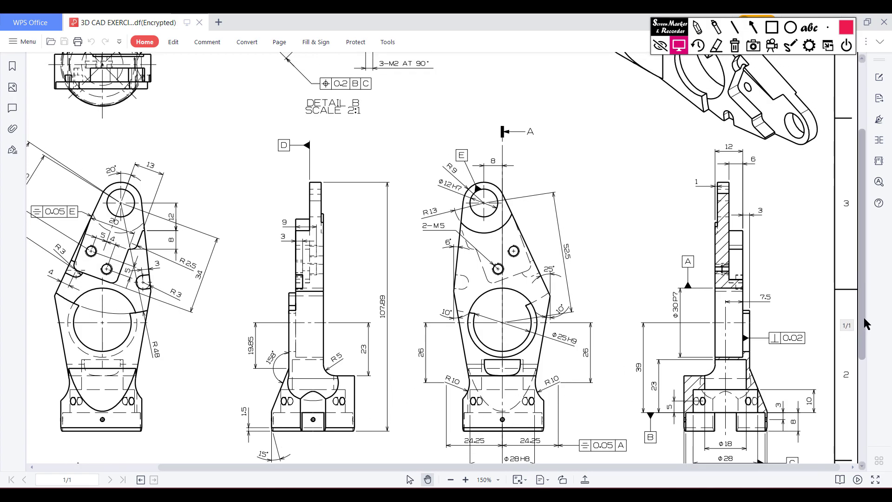
drag(864, 254, 862, 202)
click(696, 27)
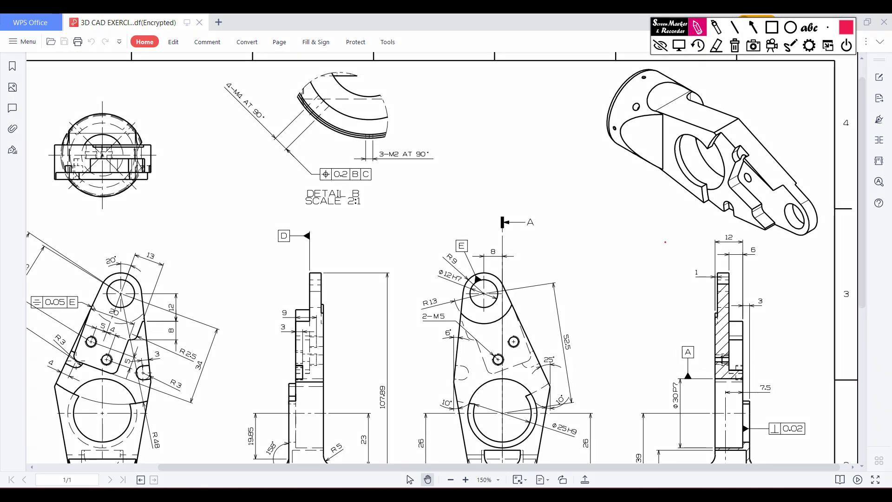
drag(668, 85, 662, 88)
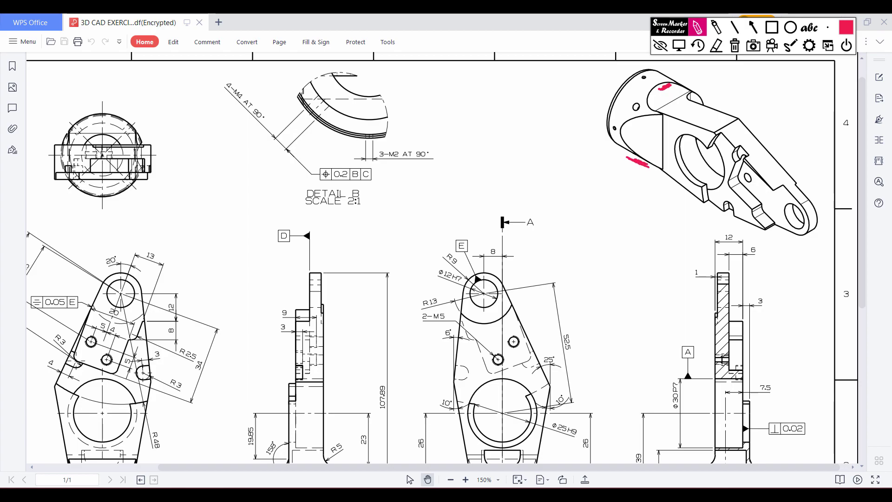
click(735, 45)
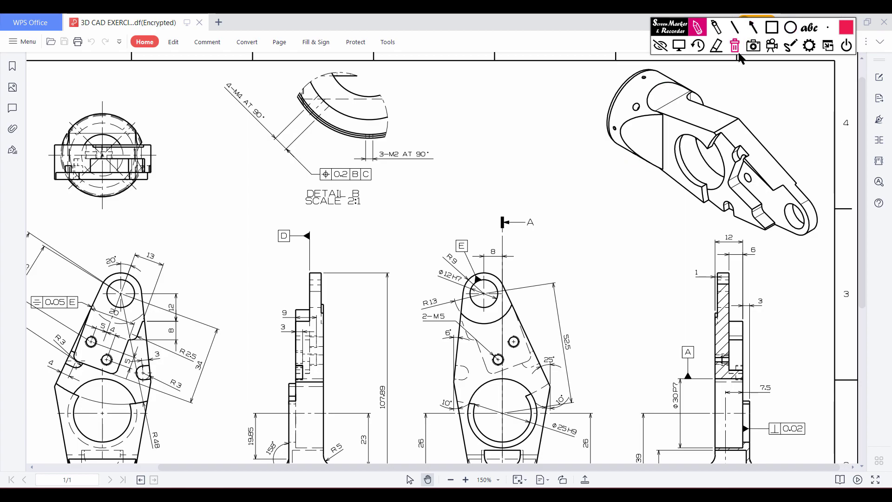
click(678, 45)
scroll(866, 278, down, 5)
scroll(867, 335, down, 4)
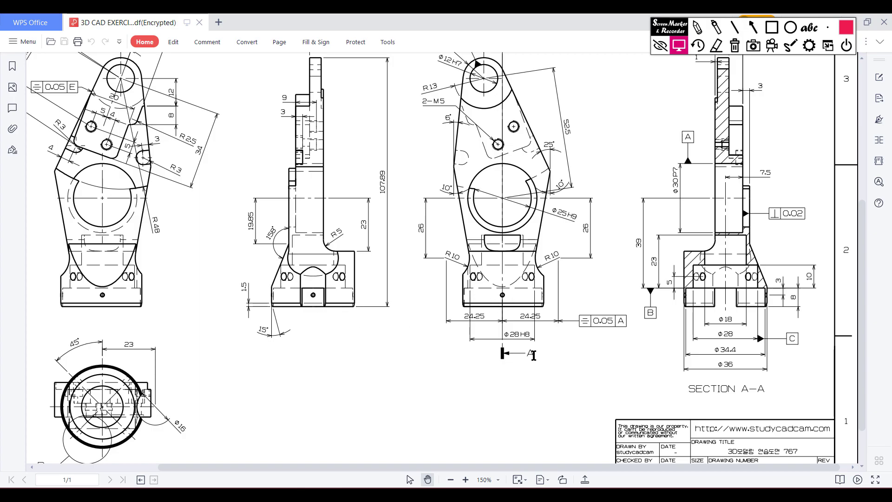
- Switch to SOLIDWORKS and start a sketch on the thin annular end face of the cylindrical base, viewed face-on
key(alt+Tab)
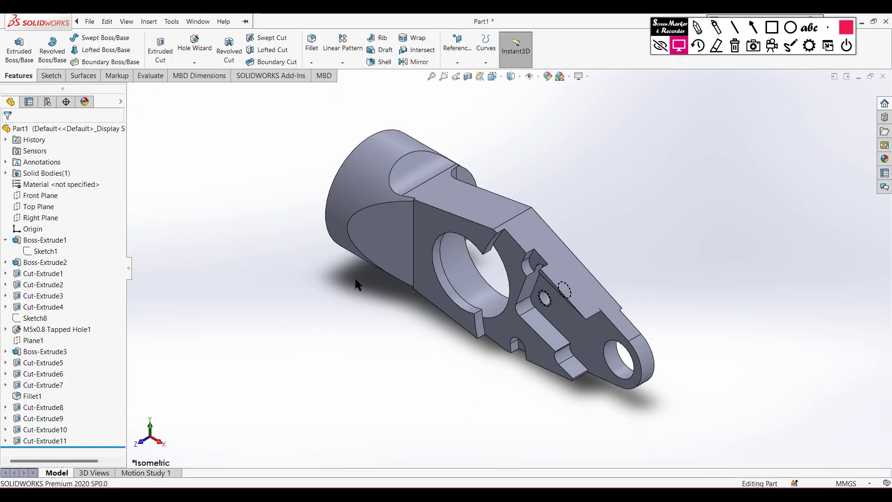
middle_drag(292, 253, 380, 240)
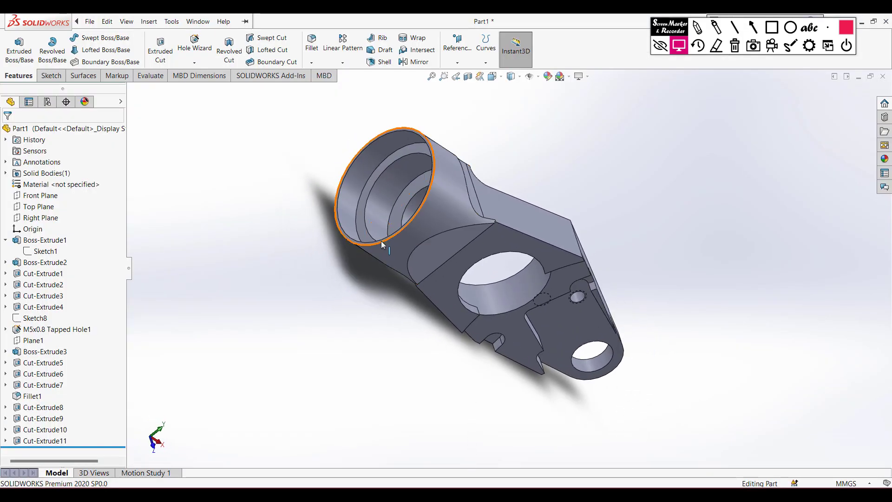
scroll(384, 241, down, 4)
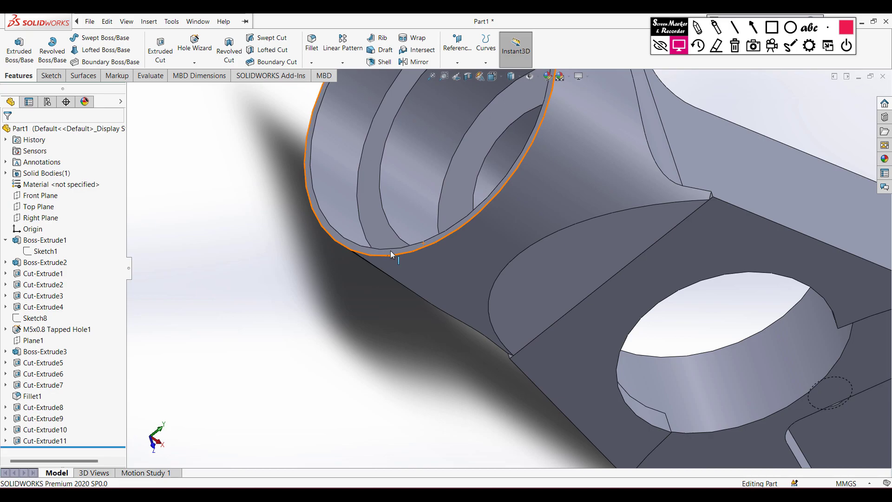
click(390, 250)
scroll(389, 249, down, 5)
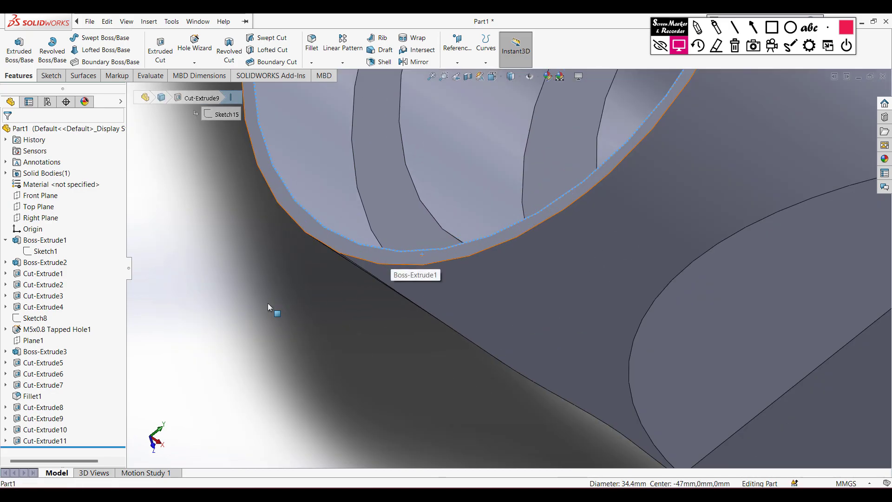
right_click(374, 254)
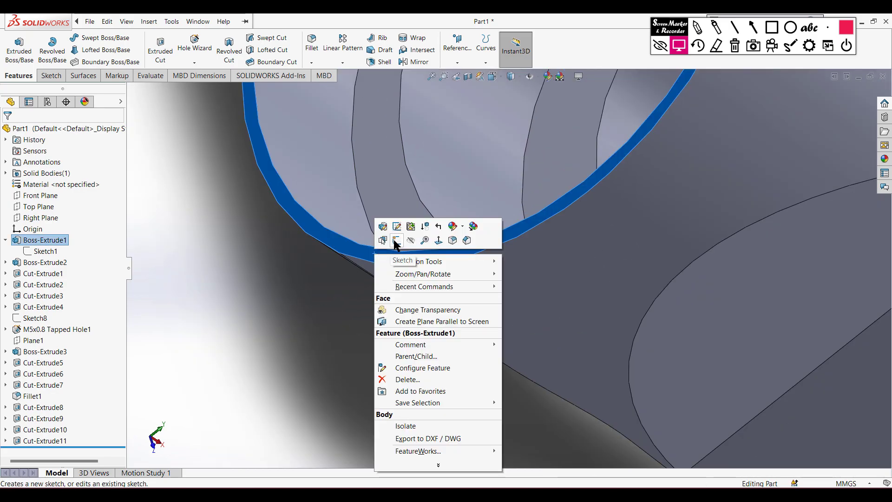
click(393, 243)
key(f)
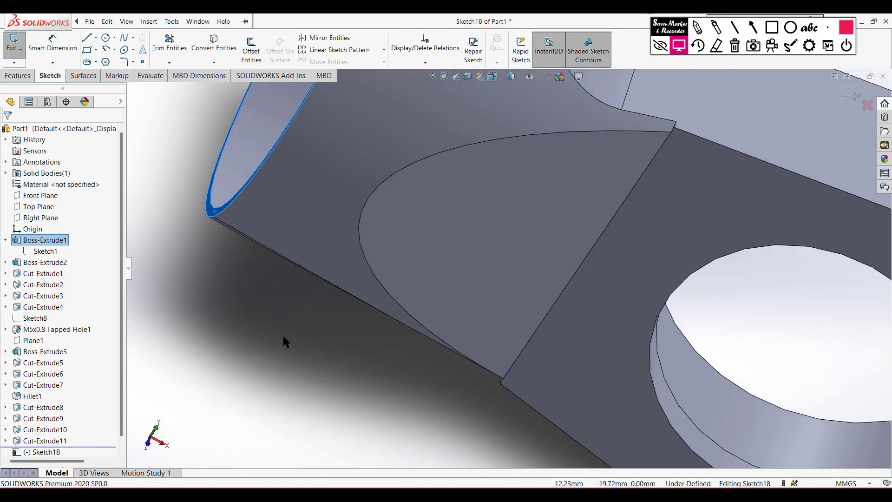
key(ctrl+8)
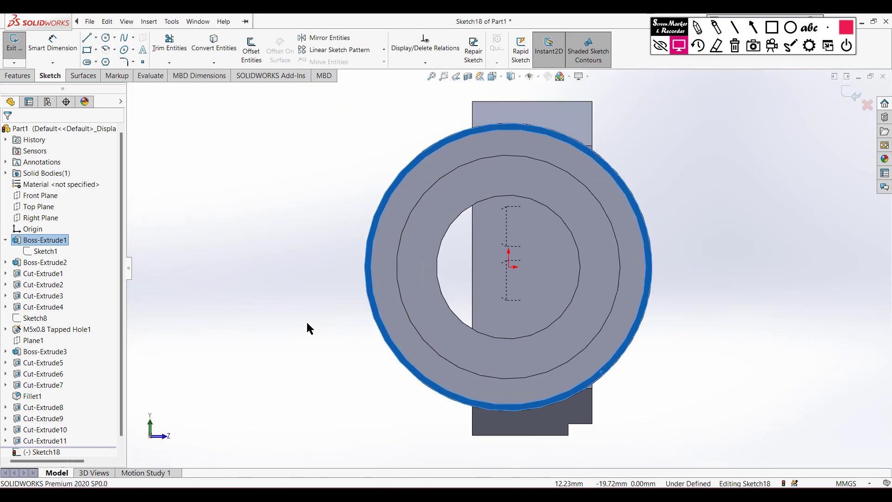
key(z)
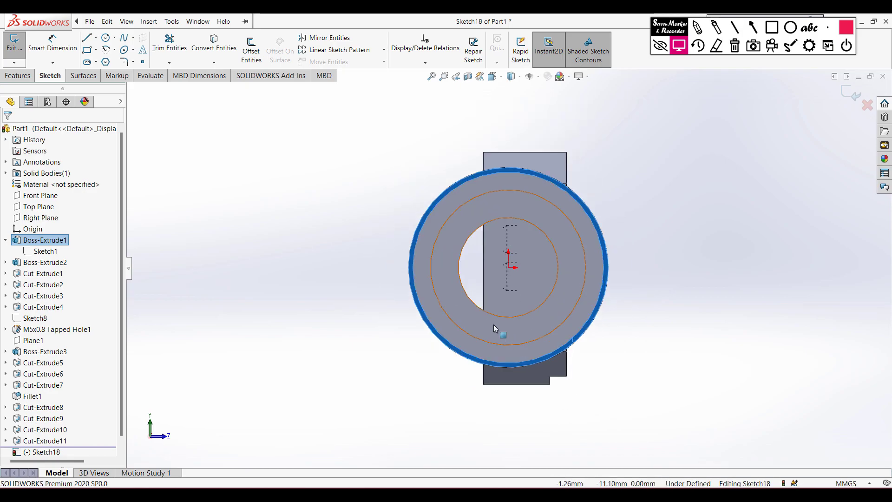
key(Escape)
- Recheck the drawing in WPS Office, return to SOLIDWORKS and sketch a 16 mm diameter circle centred about 24.5 mm directly below the origin
key(alt+Tab)
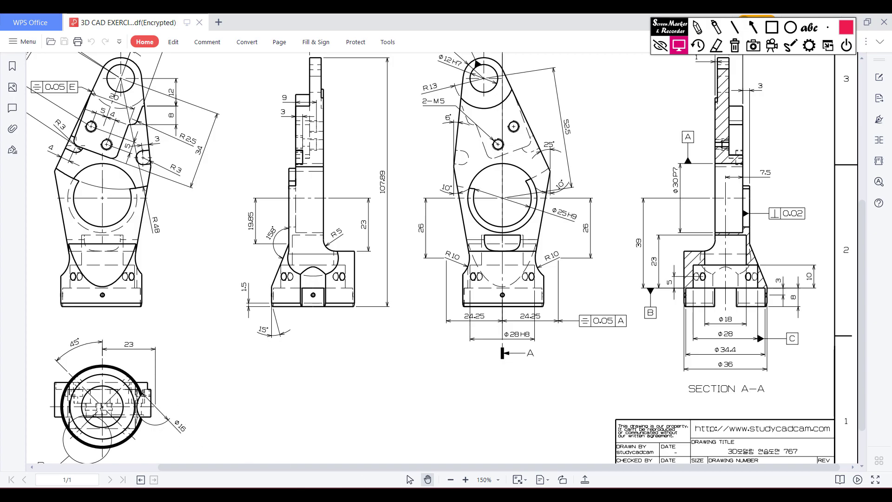
key(alt+Tab)
key(alt+Tab)
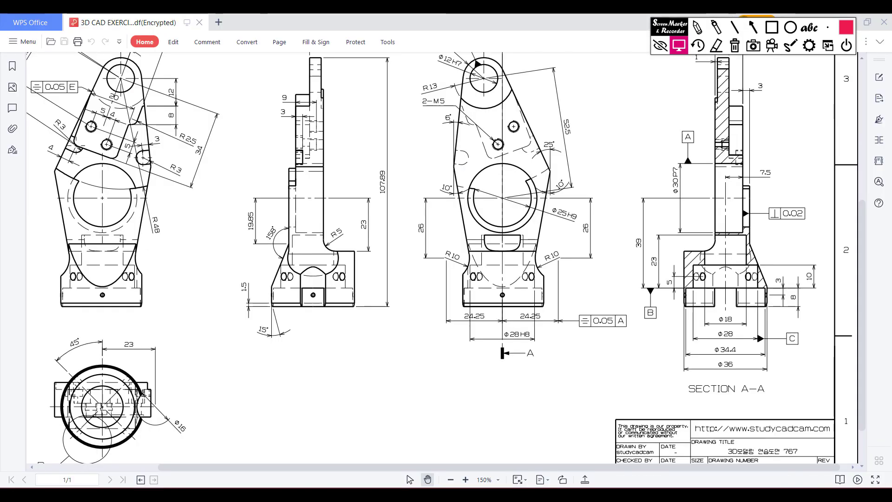
key(alt+Tab)
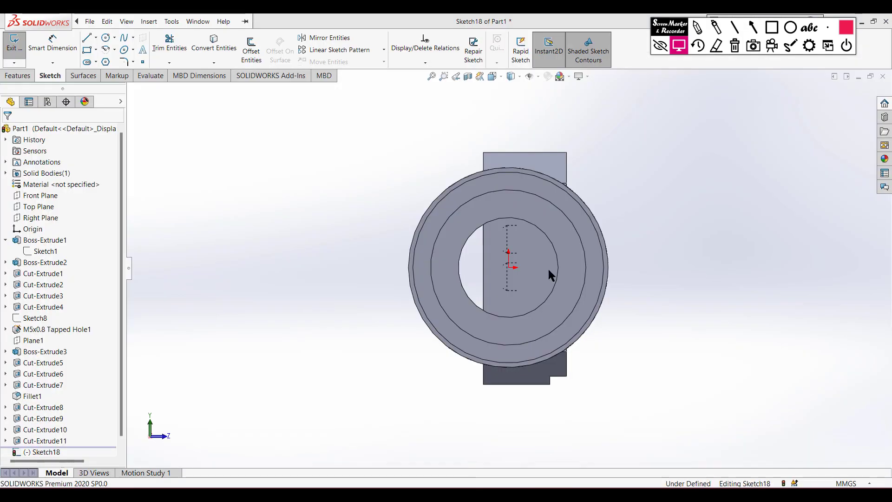
click(106, 39)
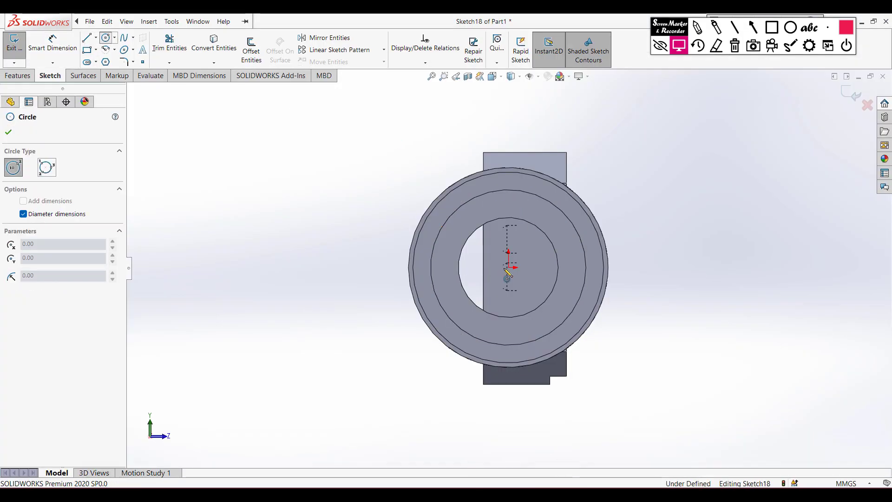
click(508, 402)
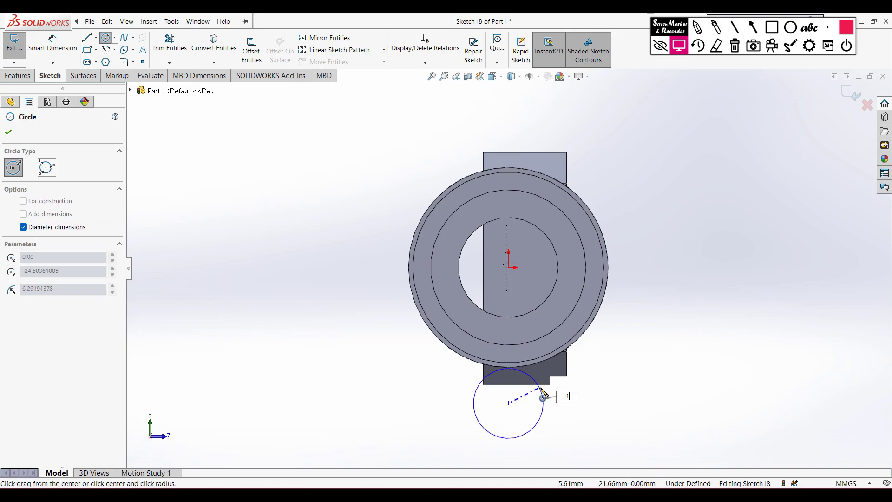
key(Return)
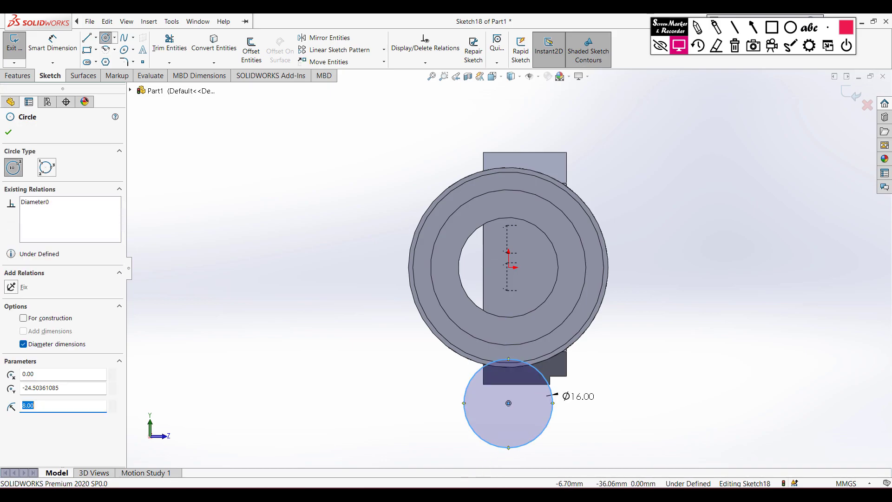
- Recheck the drawing in WPS Office, return to SOLIDWORKS and dimension the notch circle's centre 23 mm vertically from the origin
key(alt+Tab)
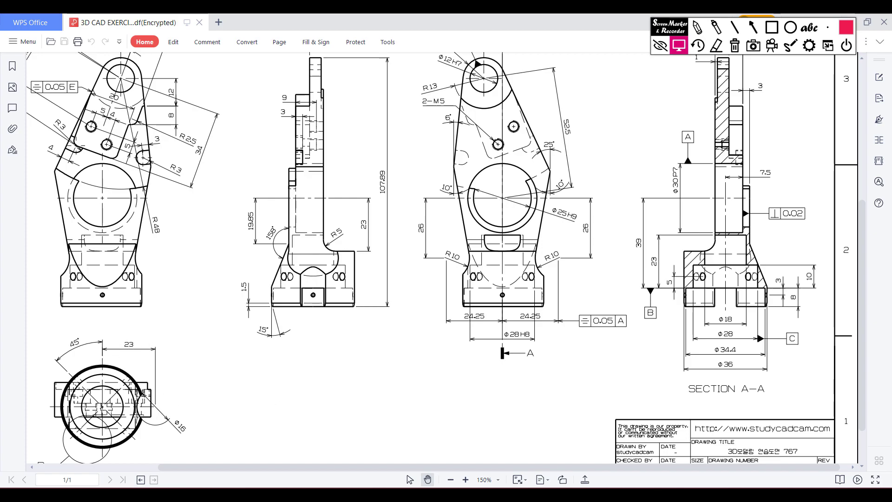
key(alt+Tab)
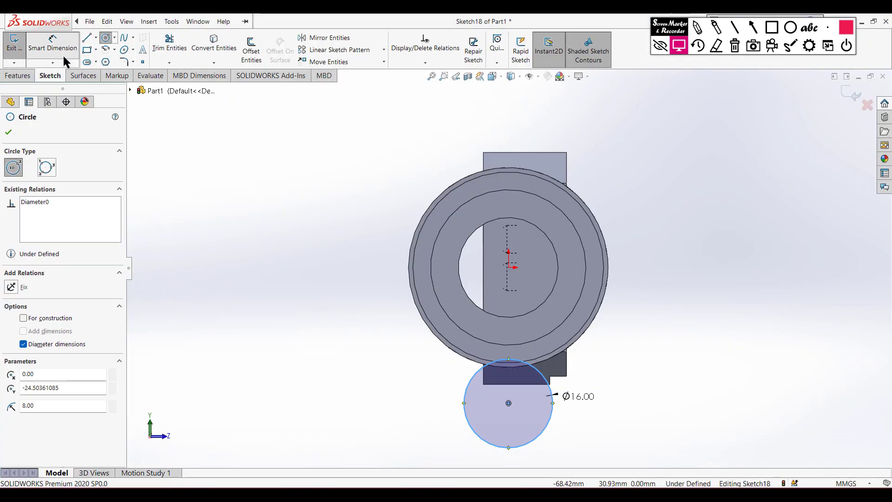
click(52, 44)
click(508, 267)
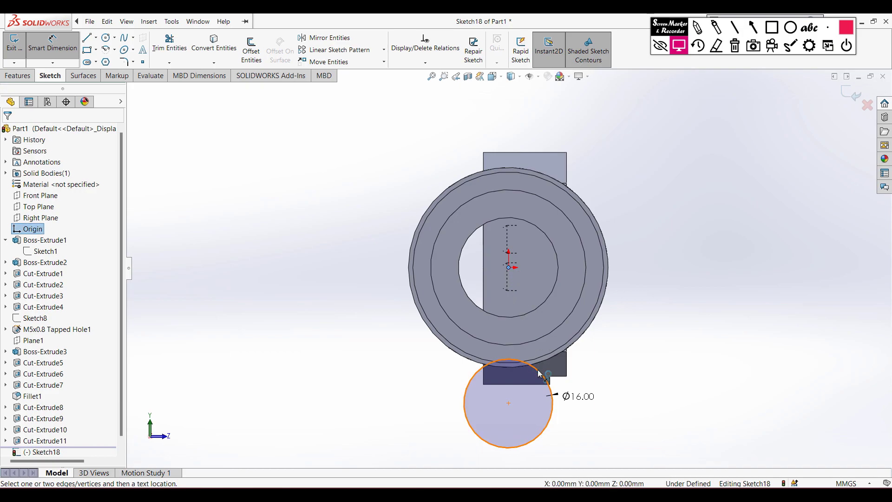
click(546, 381)
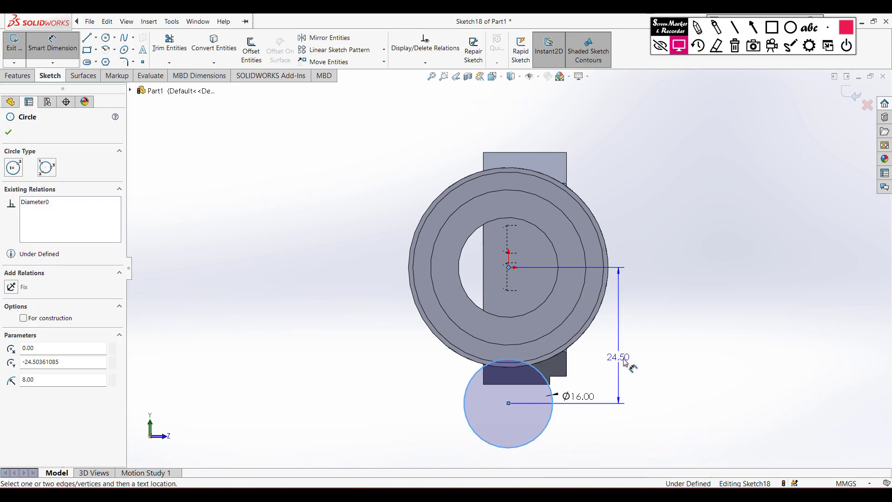
click(716, 379)
text(23)
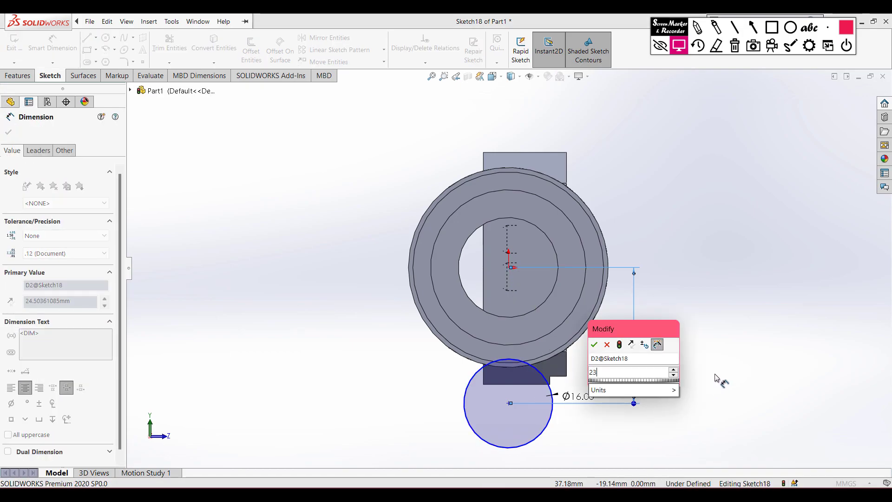
key(Escape)
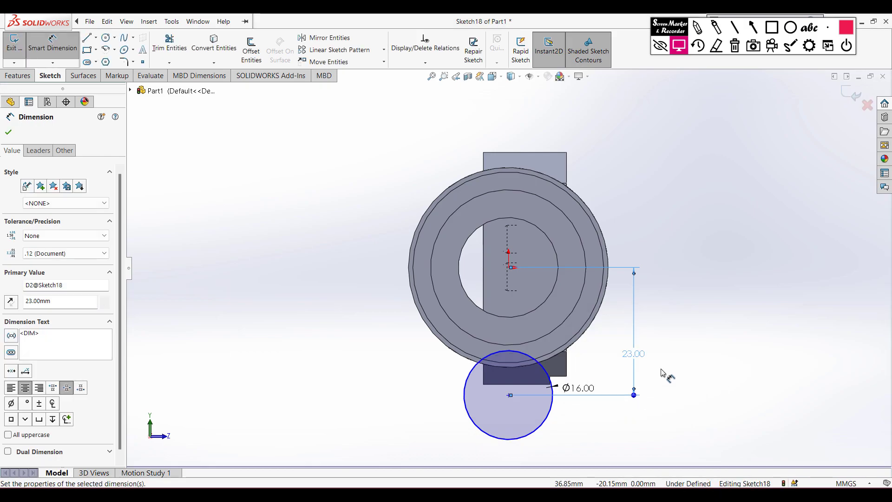
click(9, 134)
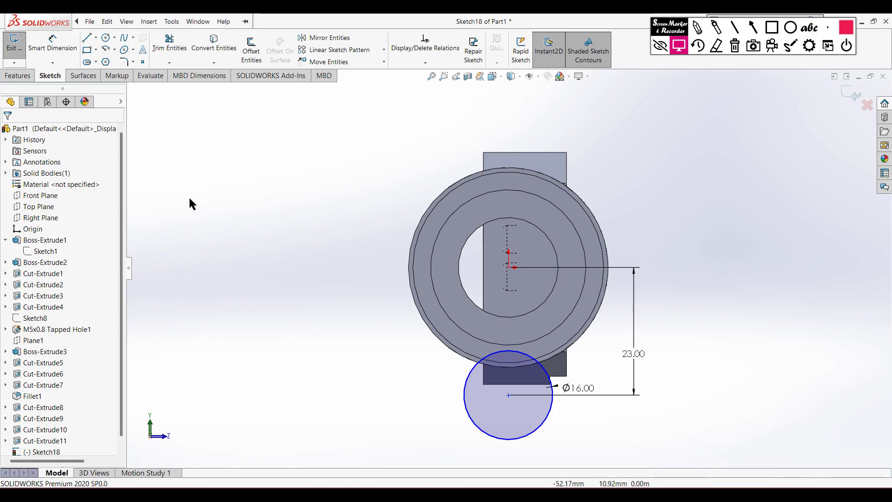
key(ctrl+7)
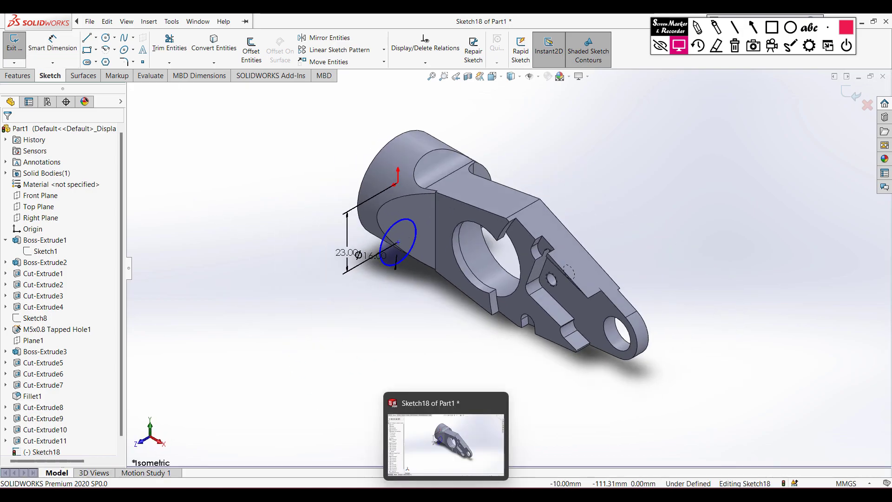
- Check the front, side and Section A-A views in WPS Office for the notch's depth along the base, and return to SOLIDWORKS
click(476, 495)
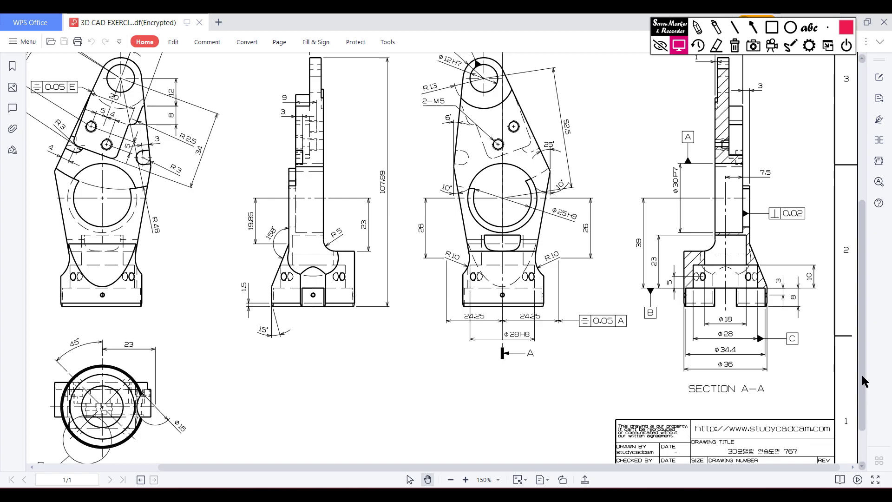
scroll(865, 370, up, 2)
scroll(867, 362, up, 4)
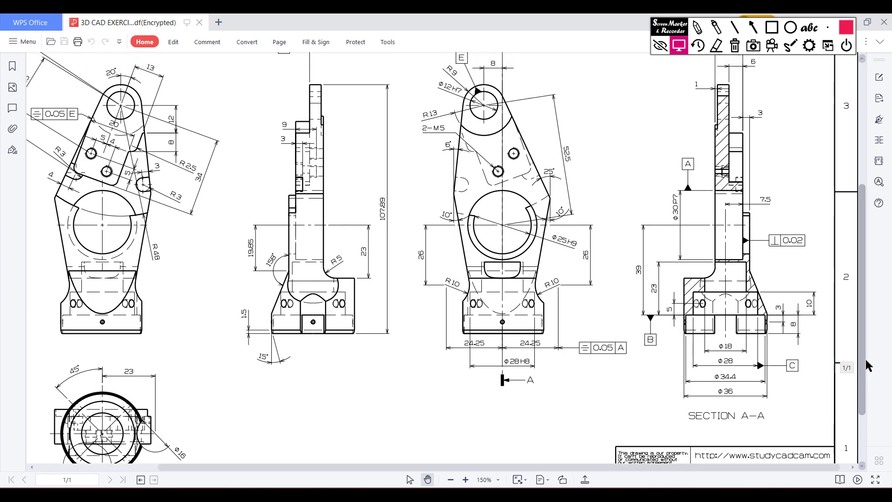
scroll(872, 345, up, 6)
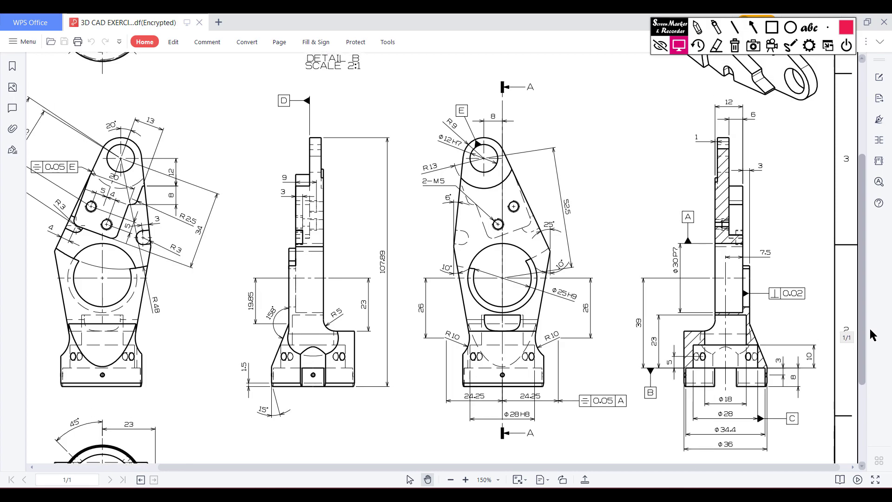
scroll(871, 313, up, 5)
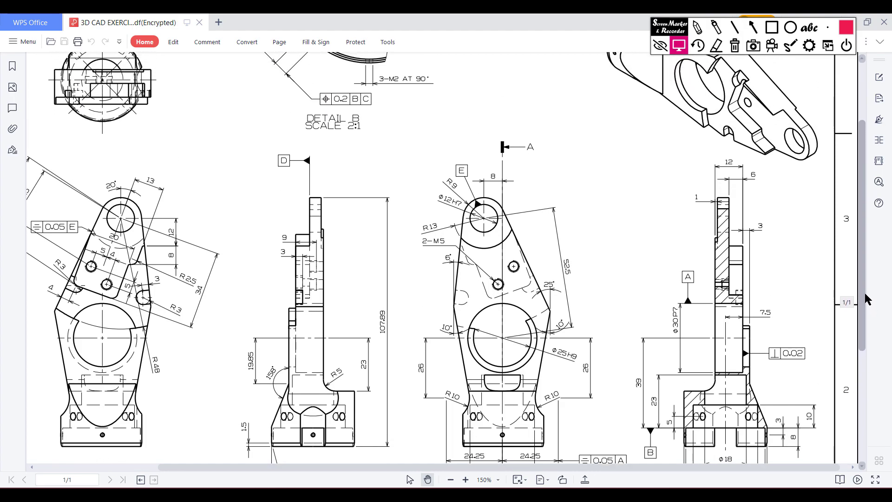
mouse_move(861, 284)
mouse_down()
mouse_move(860, 276)
mouse_move(862, 328)
mouse_up()
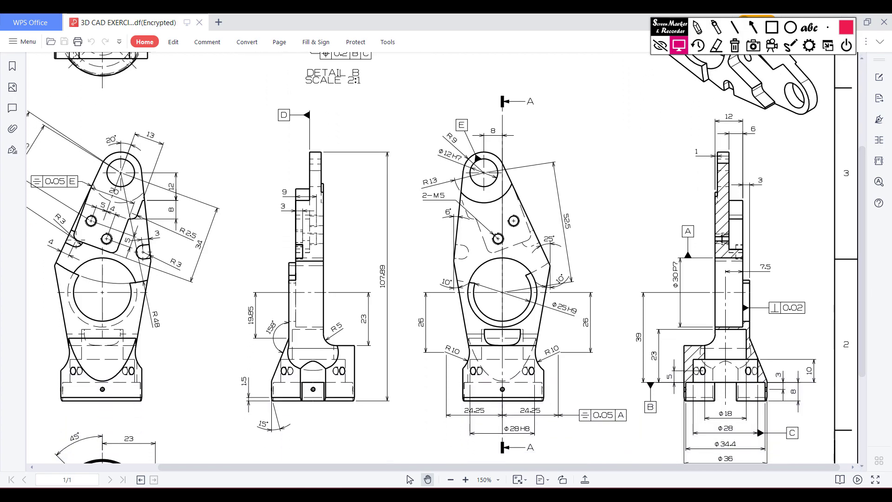
key(alt+Tab)
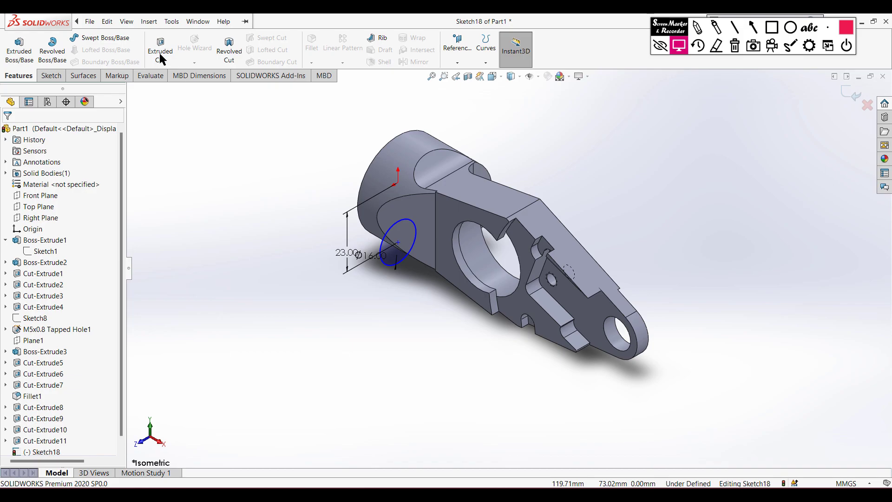
- Cut-extrude the 16 mm circle with a blind depth of 20 mm into the side of the cylindrical base
click(161, 58)
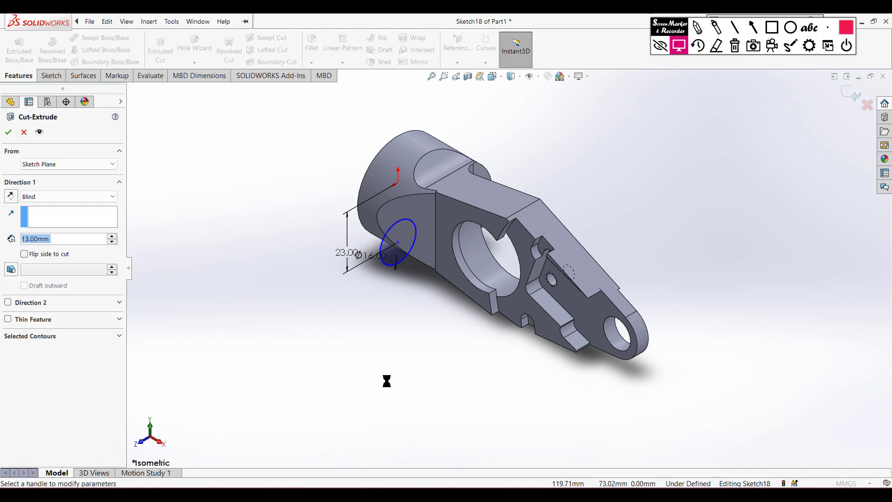
middle_drag(396, 372, 426, 285)
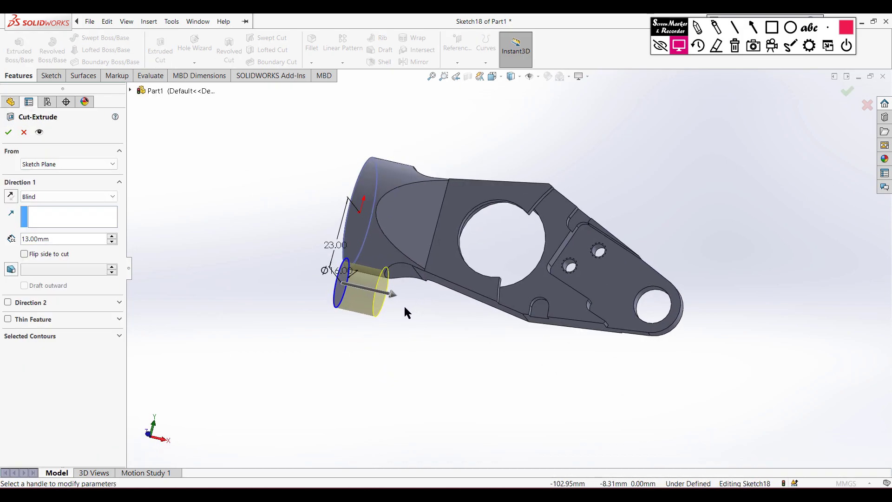
mouse_move(393, 293)
mouse_down()
mouse_move(410, 311)
mouse_move(398, 299)
mouse_up()
mouse_move(428, 348)
middle_down()
mouse_move(418, 364)
mouse_move(424, 343)
middle_up()
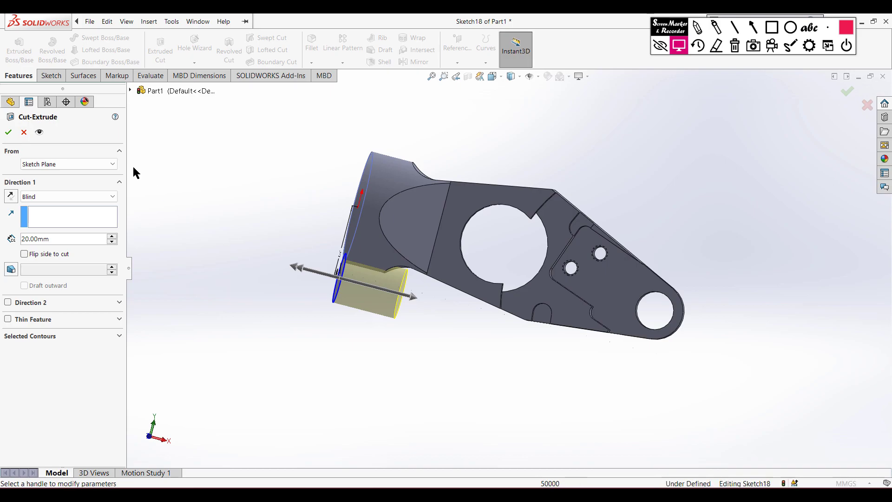
click(8, 132)
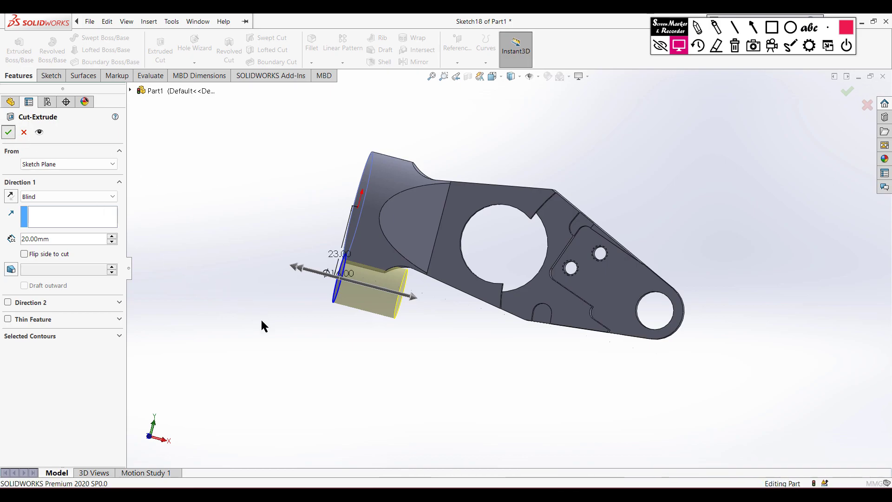
mouse_move(284, 331)
middle_down()
mouse_move(293, 199)
mouse_move(226, 169)
mouse_move(346, 197)
mouse_move(386, 232)
mouse_move(269, 213)
mouse_move(269, 225)
mouse_move(293, 200)
mouse_move(304, 128)
mouse_move(300, 135)
middle_up()
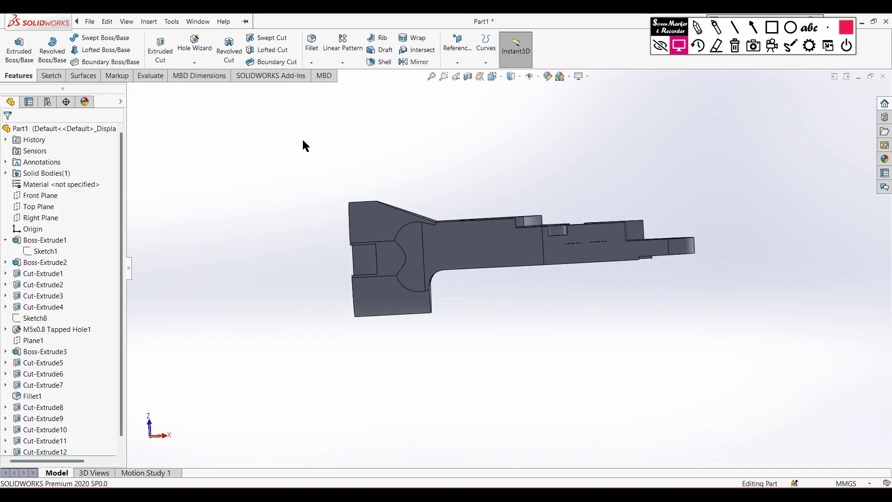
- Switch to WPS Office and examine Detail B's M4 and M2 hole callouts, marking both and clearing the marks
click(474, 492)
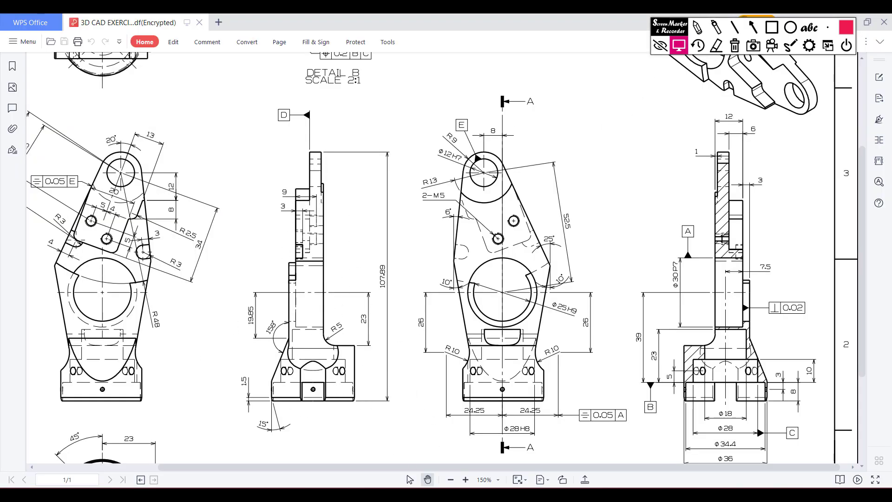
click(483, 493)
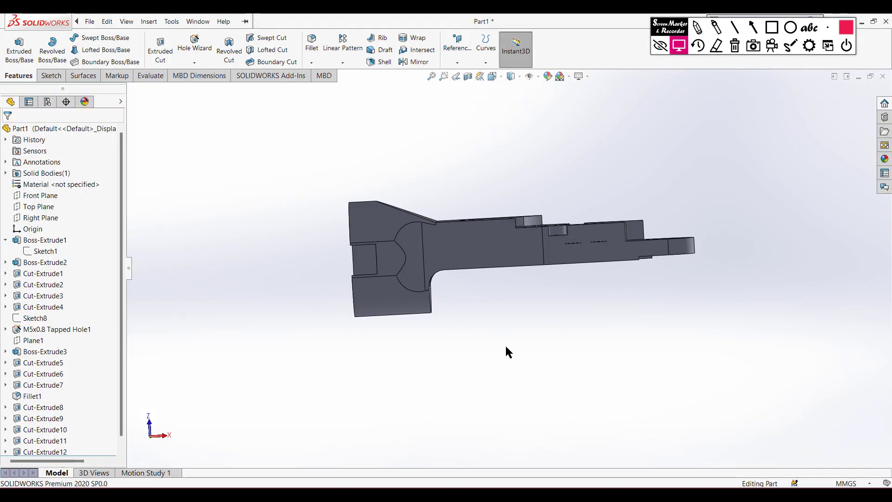
key(ctrl+7)
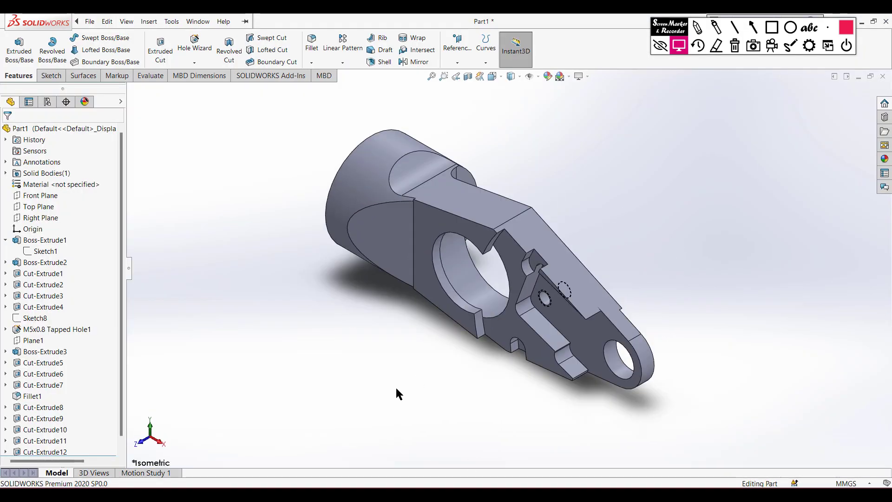
click(504, 493)
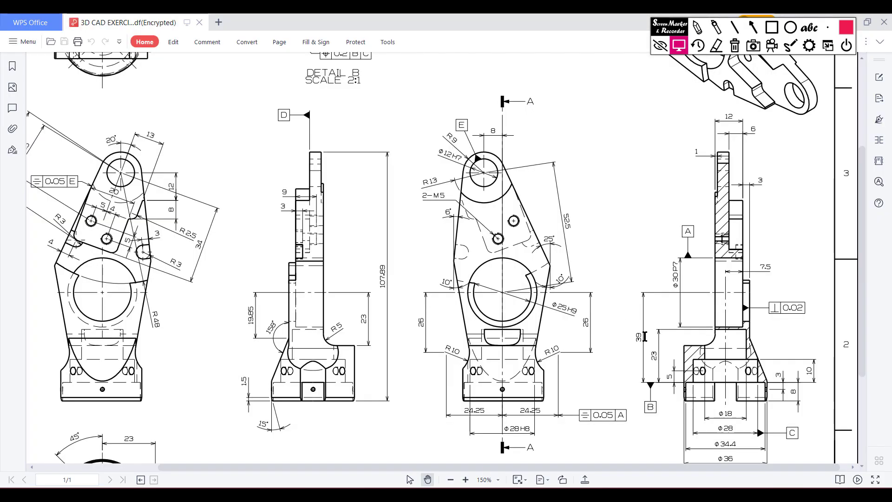
scroll(862, 367, down, 2)
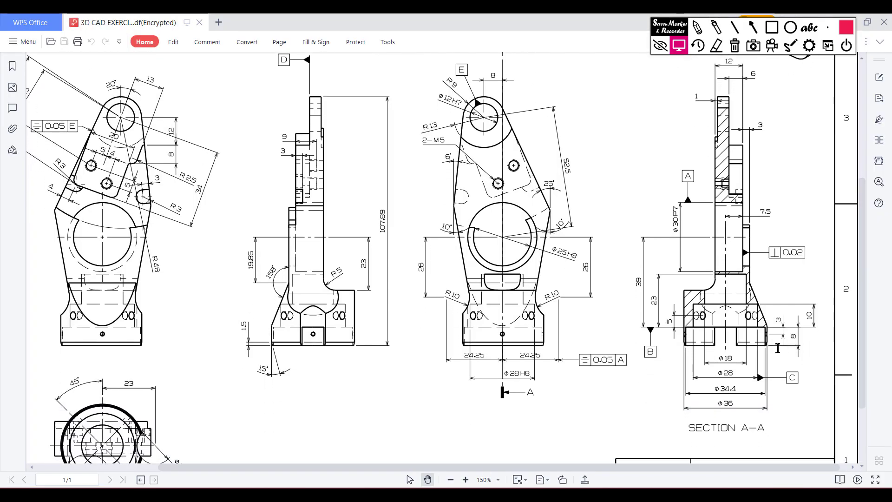
scroll(867, 338, up, 5)
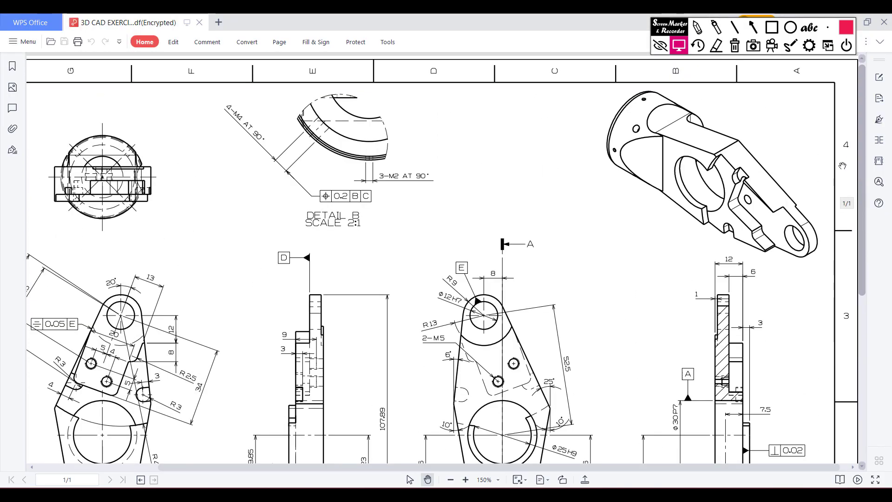
click(697, 27)
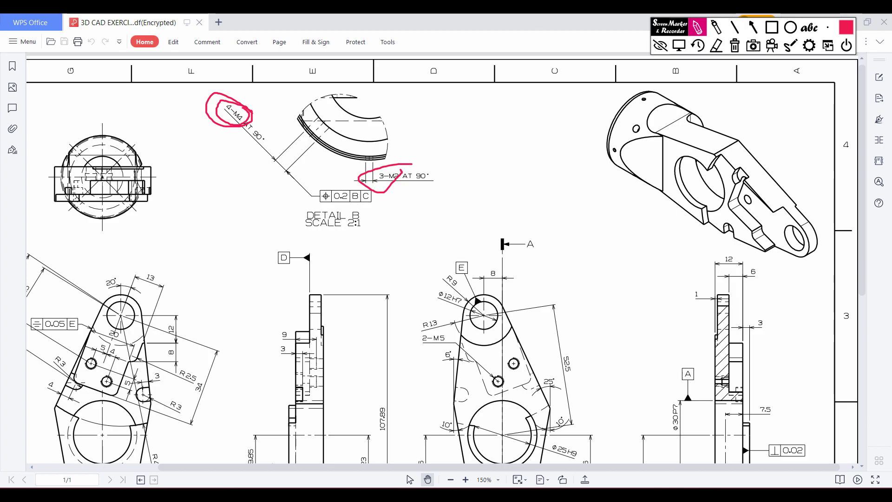
click(734, 45)
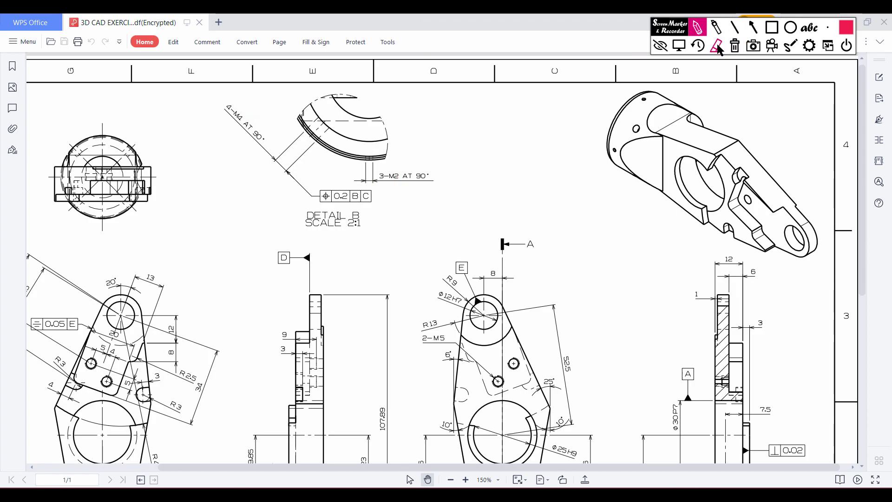
click(679, 45)
- Mark only the M2 callout in Detail B to check its thread size, and clear the mark
scroll(554, 119, down, 3)
scroll(554, 120, up, 3)
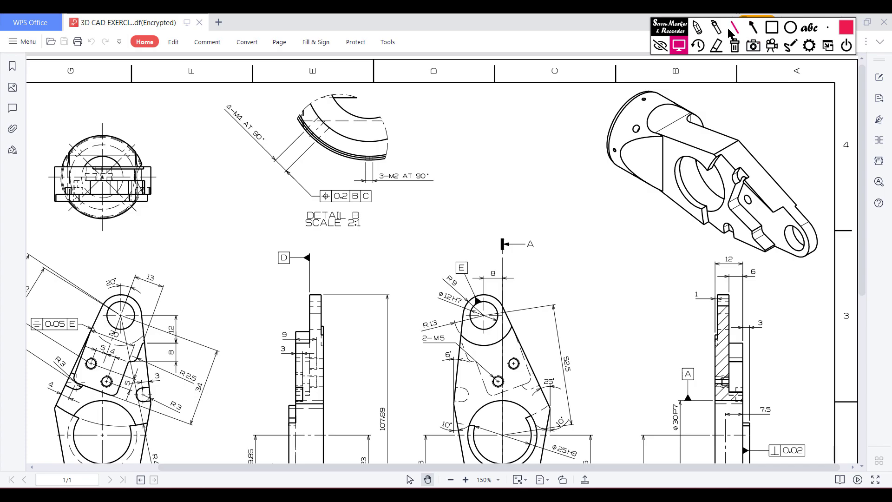
click(697, 27)
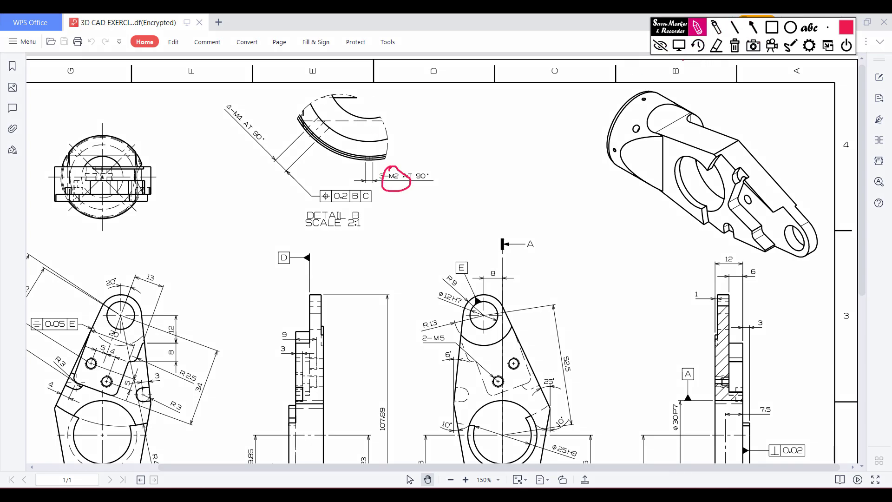
click(734, 46)
click(679, 45)
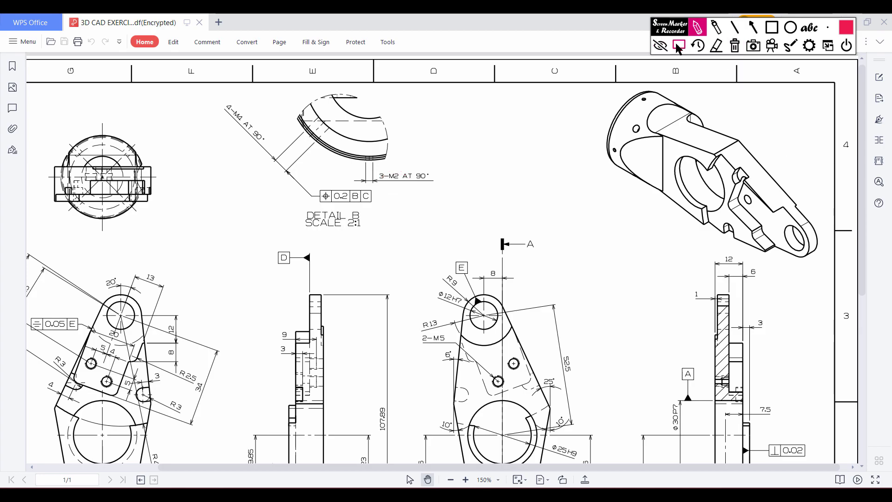
- Check the small hole's 3 mm position dimension in Section A-A, marking it and clearing the mark
scroll(865, 281, down, 3)
scroll(865, 281, down, 2)
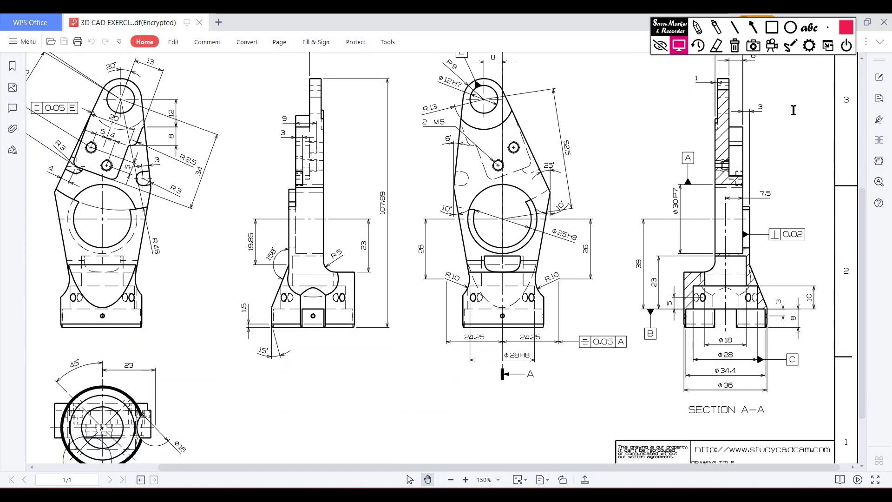
click(697, 27)
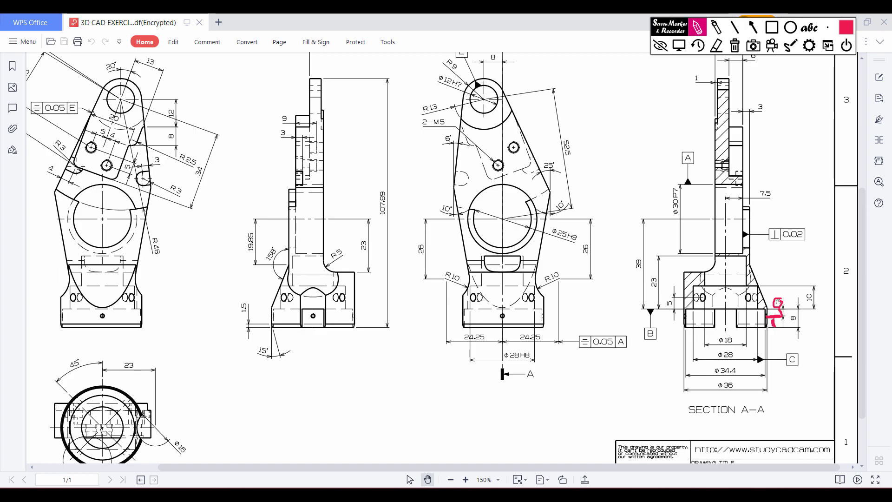
click(734, 45)
click(678, 45)
- Switch to SOLIDWORKS and start a sketch on the Top Plane
key(alt+Tab)
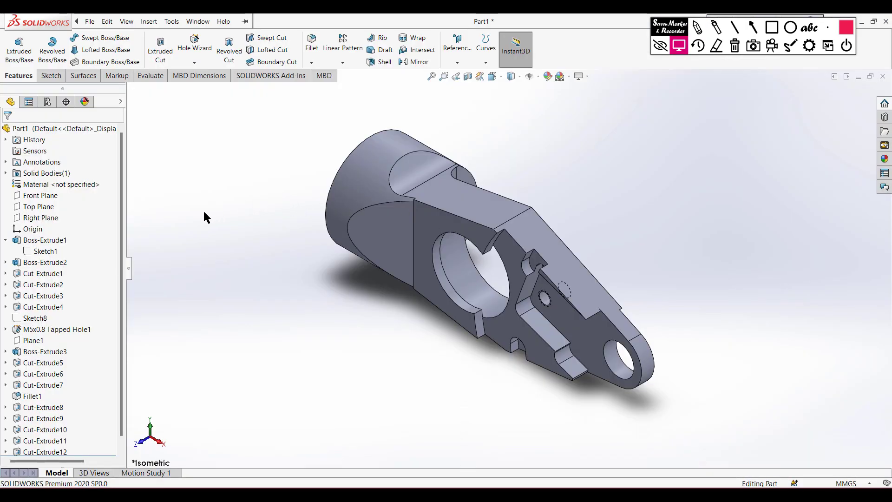
click(39, 206)
right_click(40, 206)
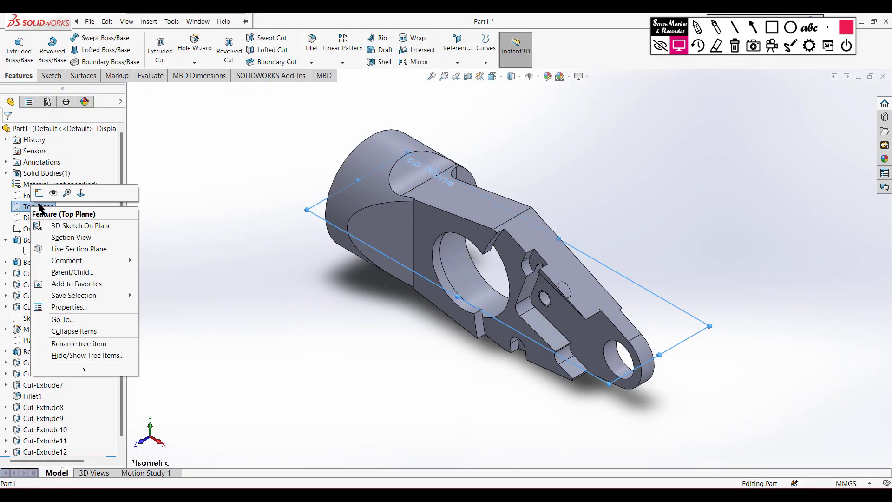
click(39, 192)
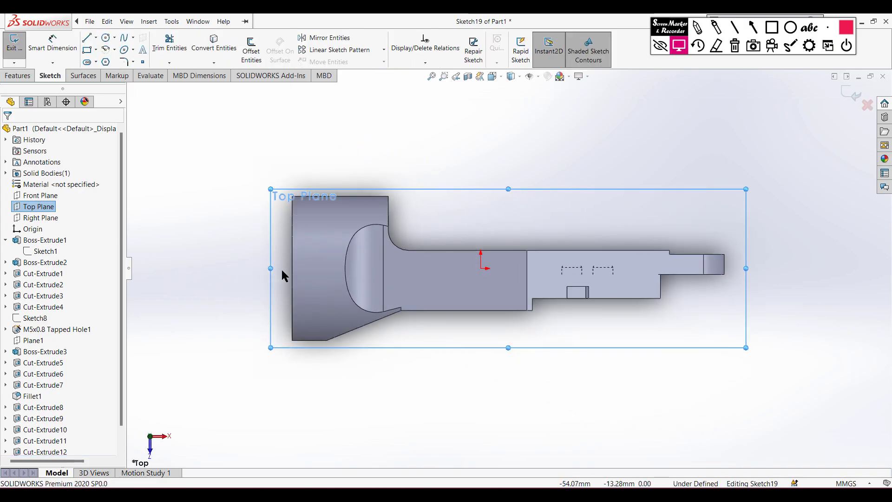
- Sketch a 2 mm diameter circle on the wide cylindrical base, level with the origin
click(106, 37)
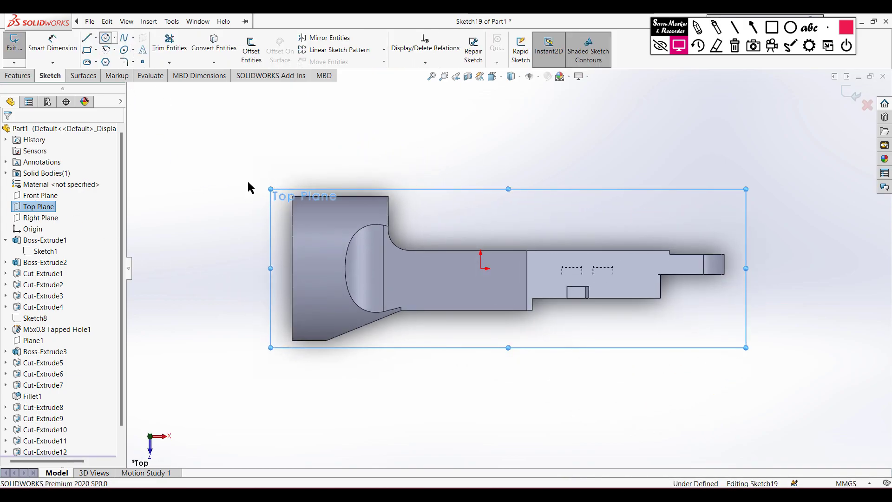
click(314, 268)
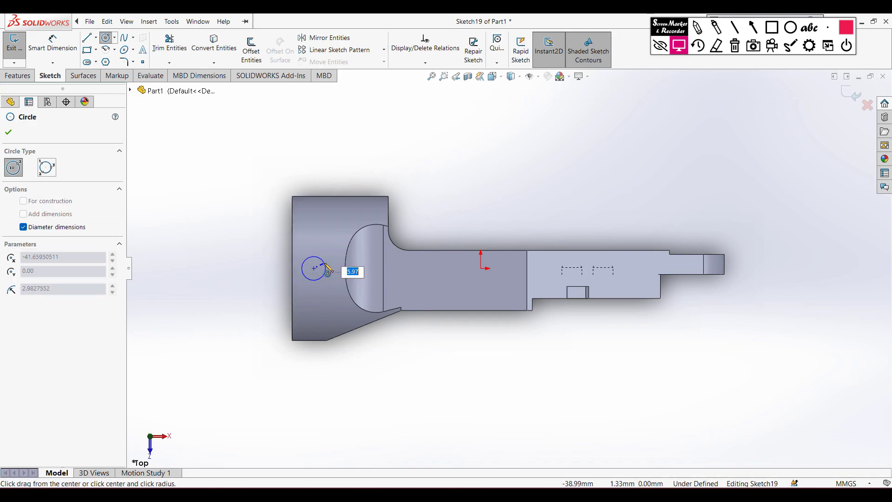
key(Return)
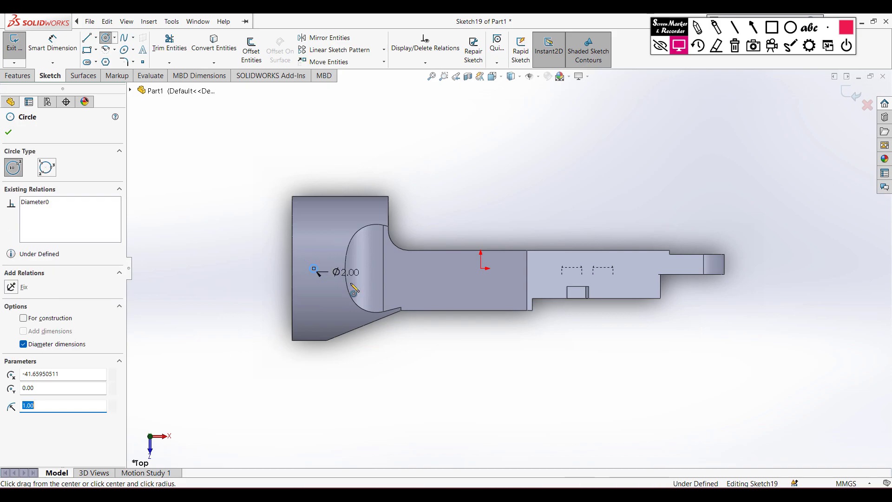
- Dimension the circle's centre from the base's outer end edge as 8-3, giving 5 mm
right_drag(258, 286, 257, 243)
scroll(316, 266, down, 2)
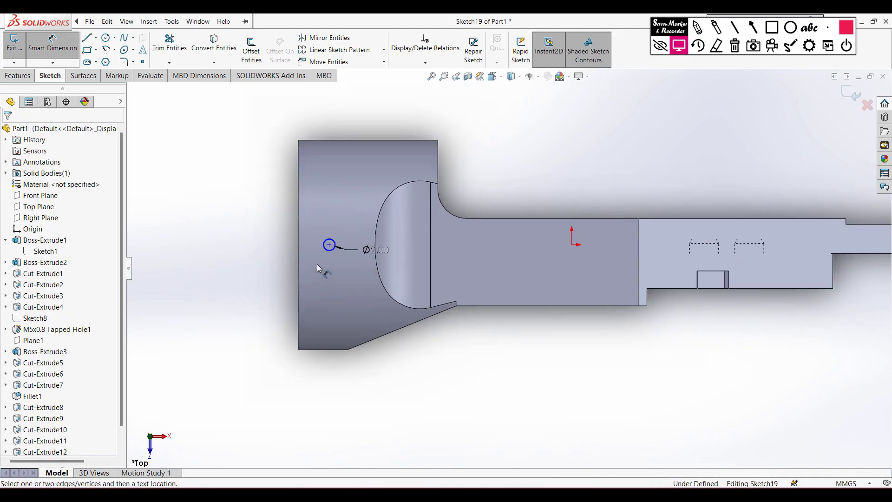
click(325, 249)
click(299, 244)
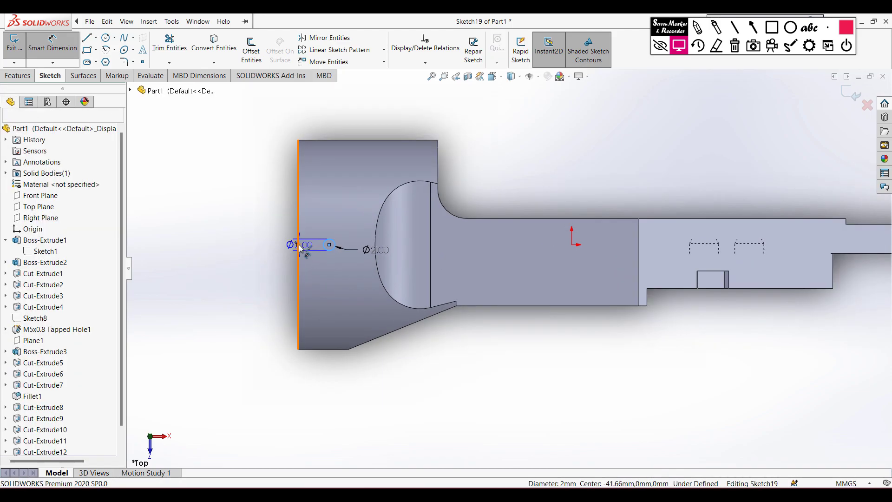
click(310, 272)
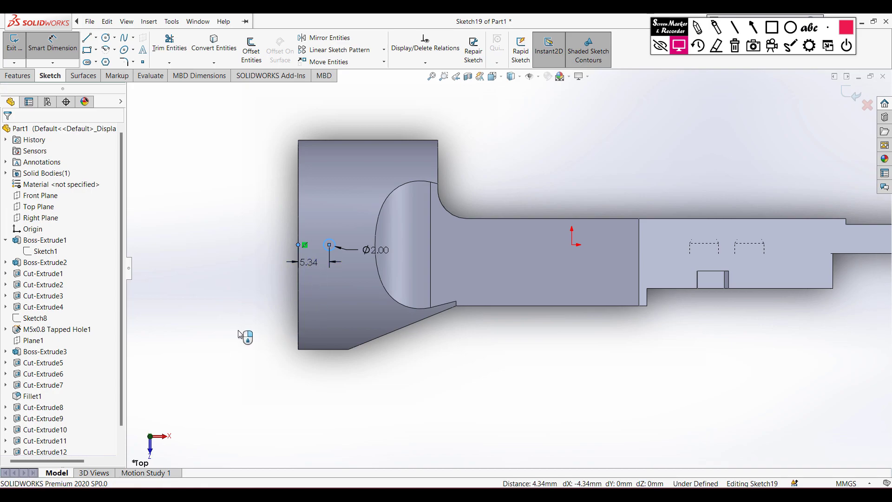
text(8-2)
key(BackSpace)
text(3)
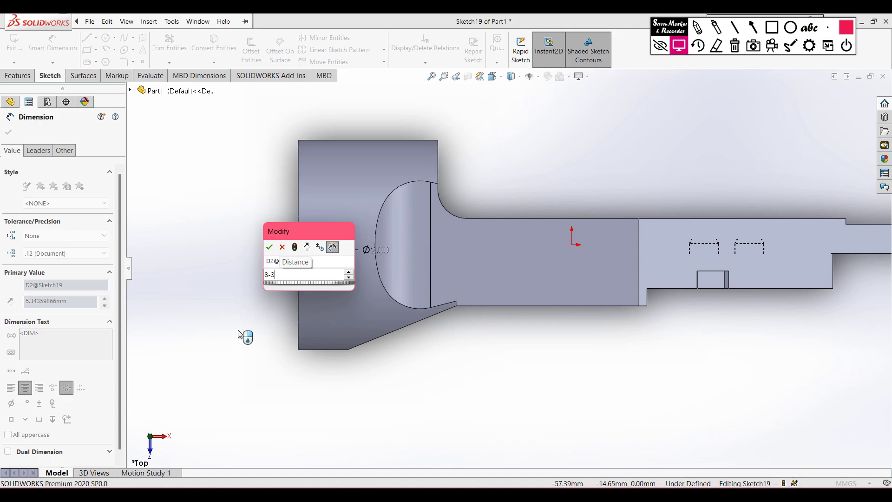
key(Return)
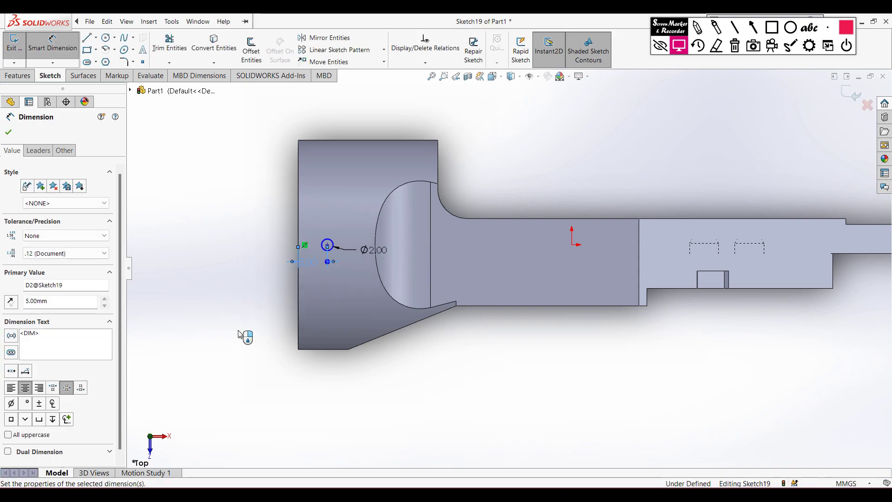
- Cut the 2 mm circle through the cylindrical base with an Extruded Cut set to Through All - Both
key(ctrl+7)
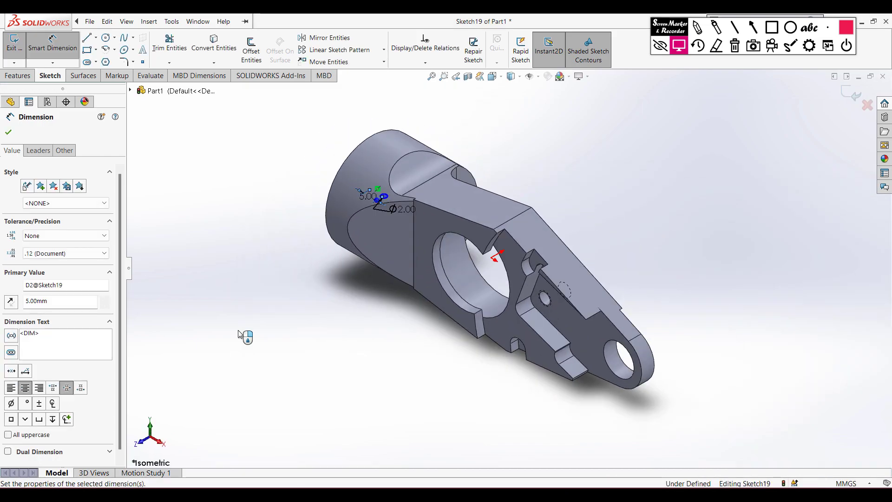
click(19, 77)
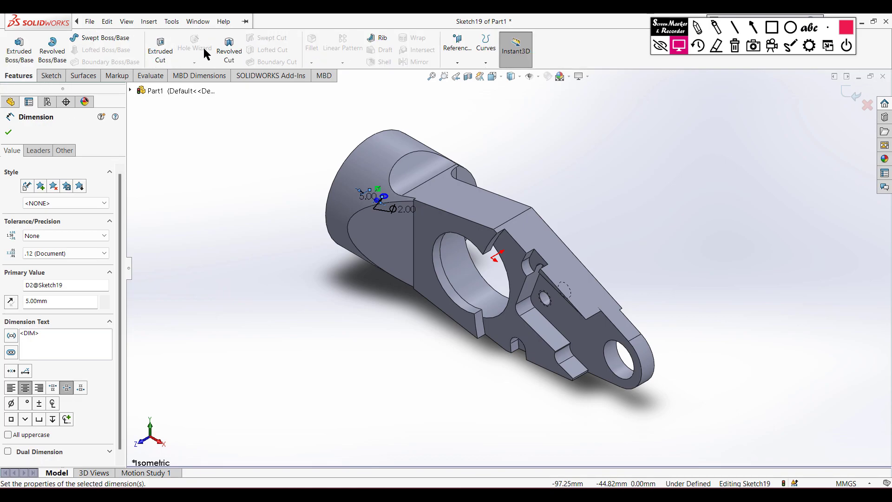
click(163, 52)
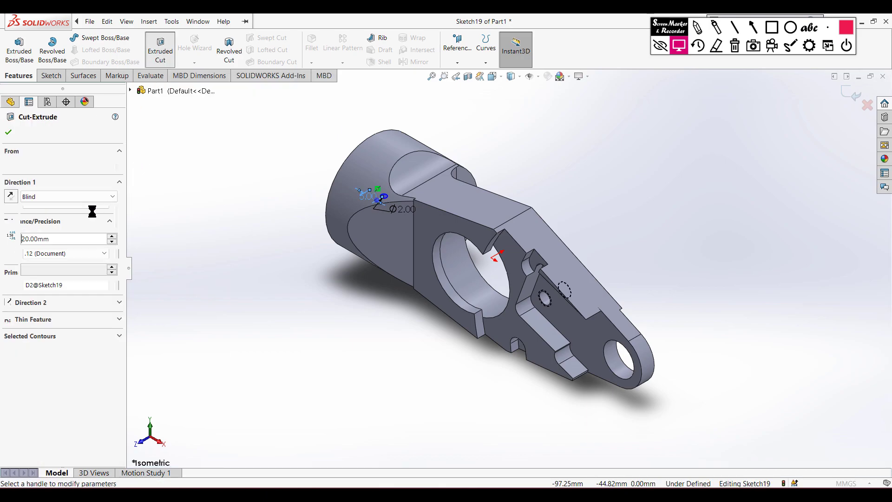
click(70, 196)
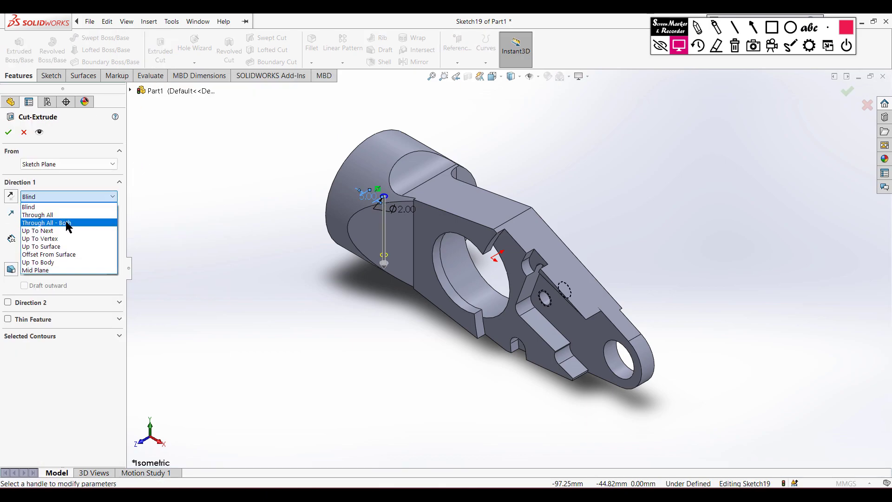
click(66, 221)
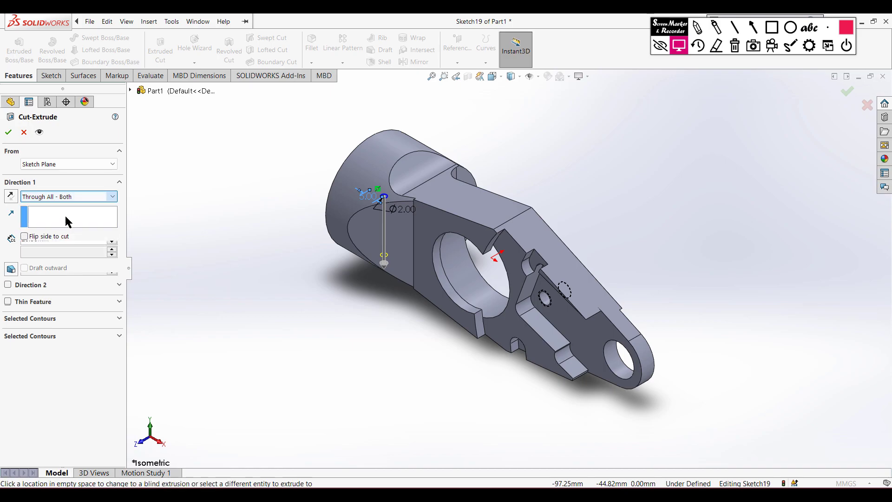
click(8, 132)
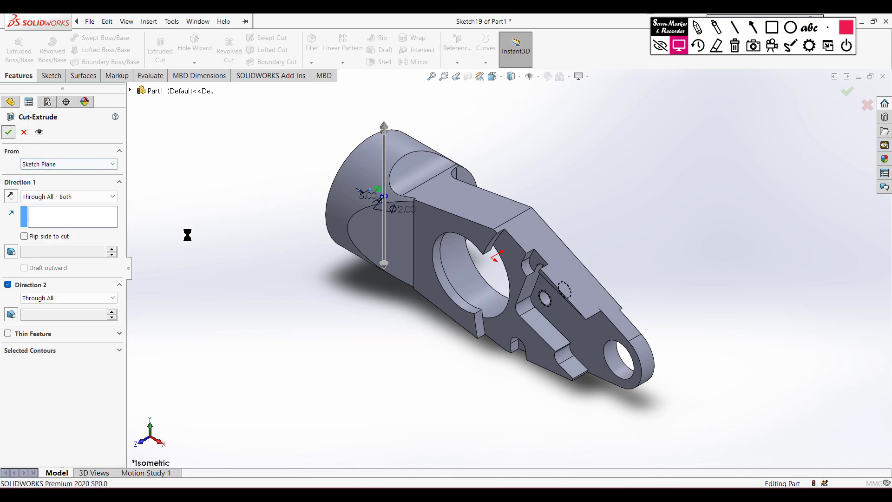
middle_drag(265, 251, 325, 305)
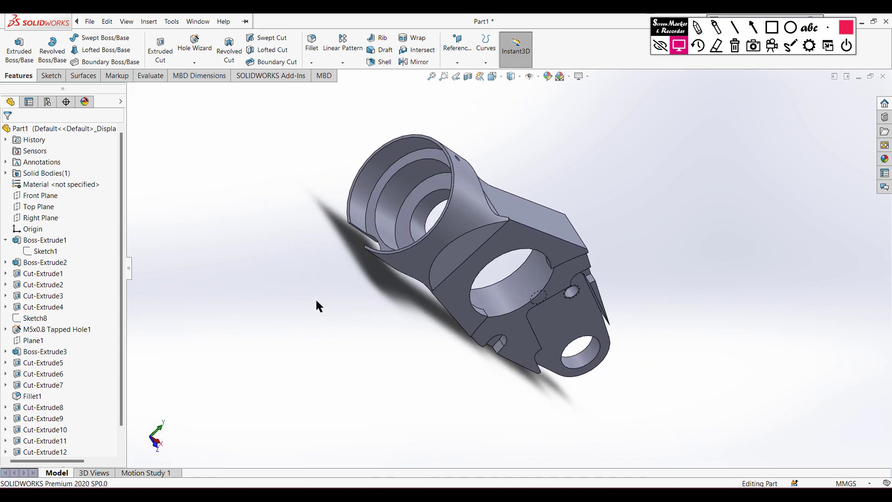
key(ctrl+7)
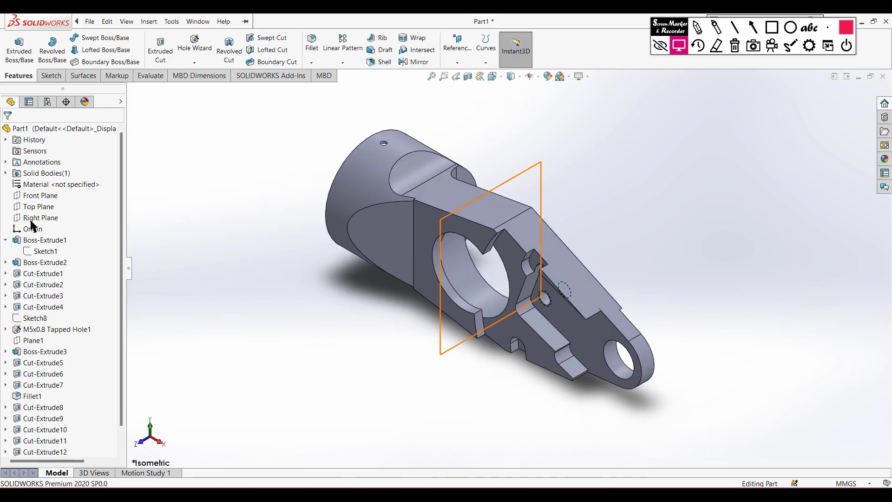
- Start a sketch on the Front Plane and draw a 2 mm diameter circle on the base, level with its end edge's midpoint
right_click(40, 198)
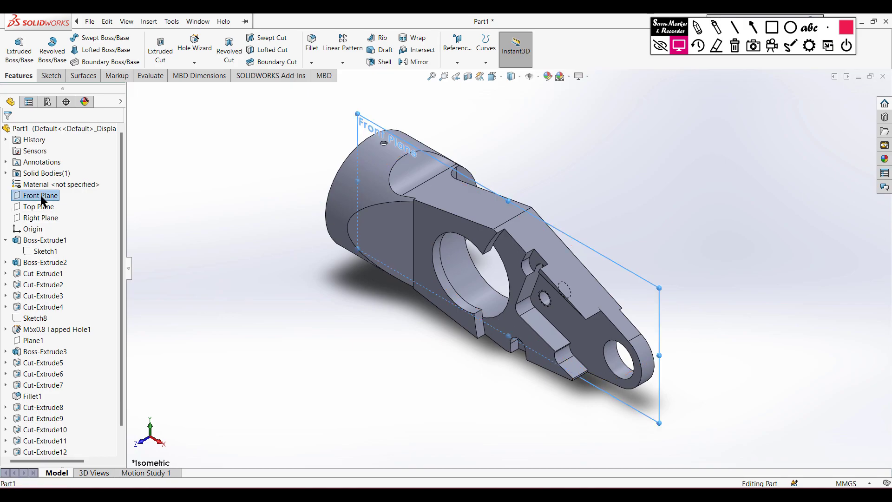
click(50, 183)
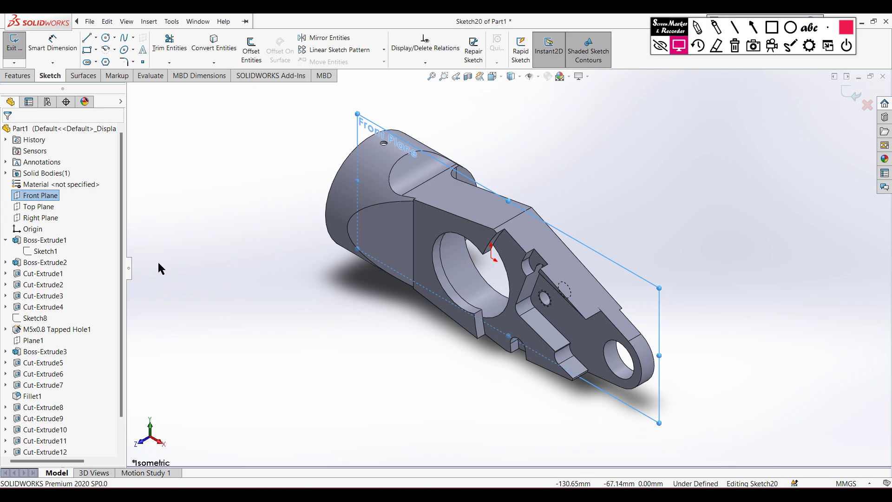
key(ctrl+8)
right_drag(222, 222, 281, 231)
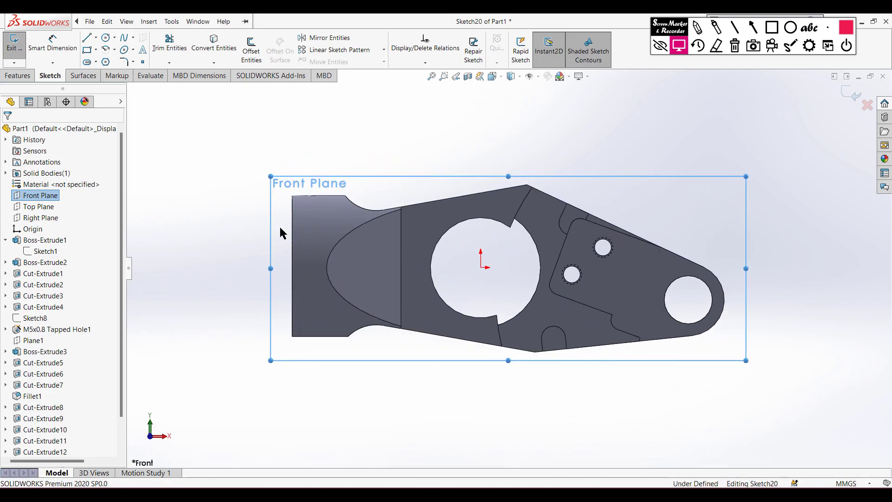
click(292, 265)
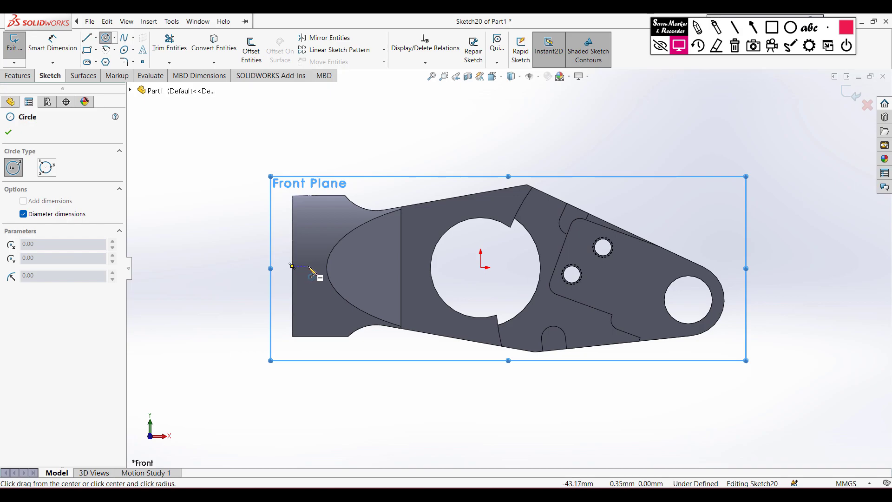
drag(309, 266, 317, 268)
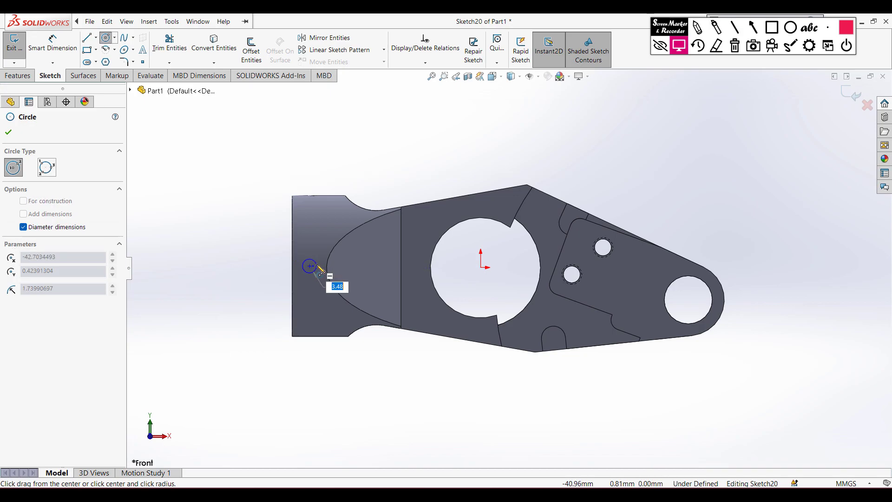
text(2)
key(Return)
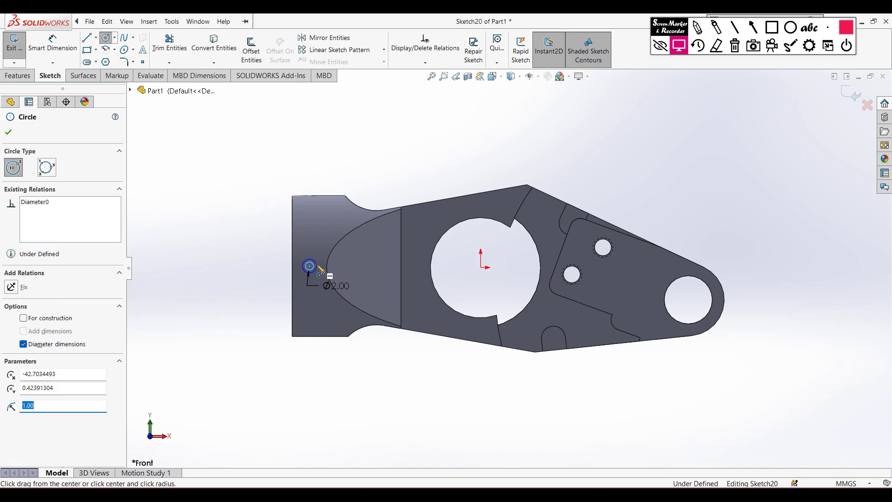
- Dimension the Front Plane circle's centre from the base's outer end edge as 8-3, giving 5 mm
right_drag(229, 254, 235, 195)
scroll(279, 323, down, 2)
scroll(304, 321, down, 1)
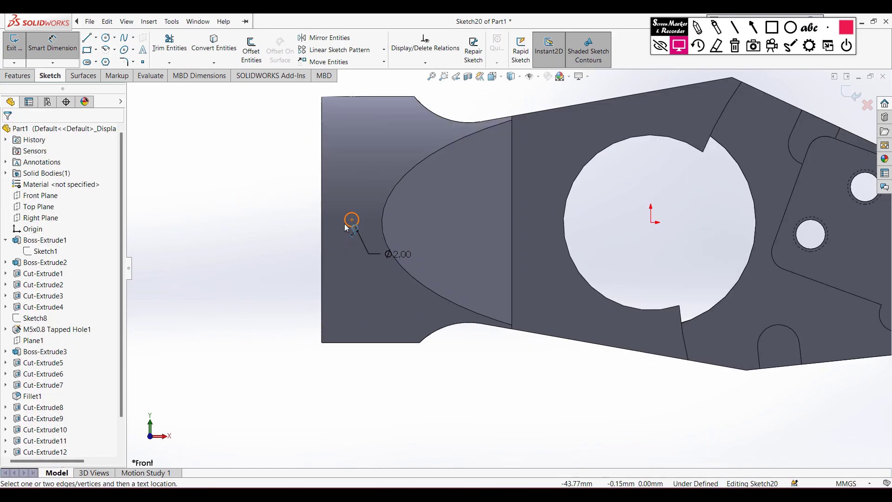
click(349, 223)
click(323, 220)
click(332, 239)
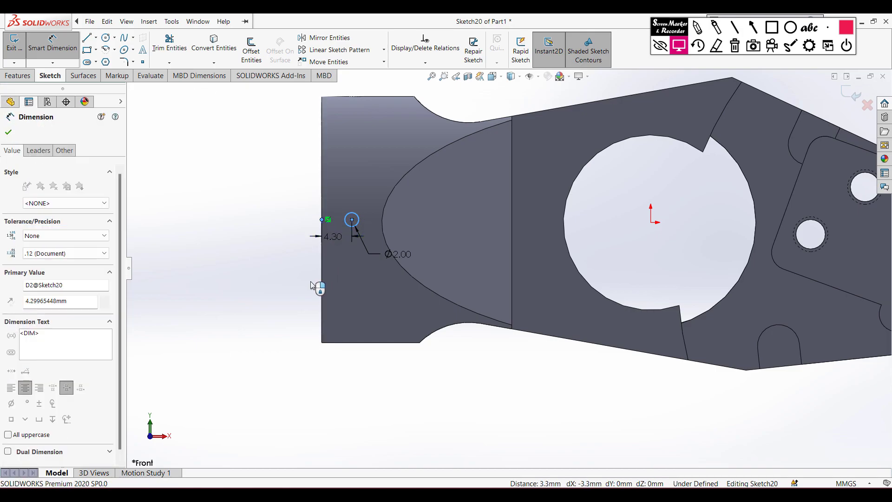
text(8-3)
key(Return)
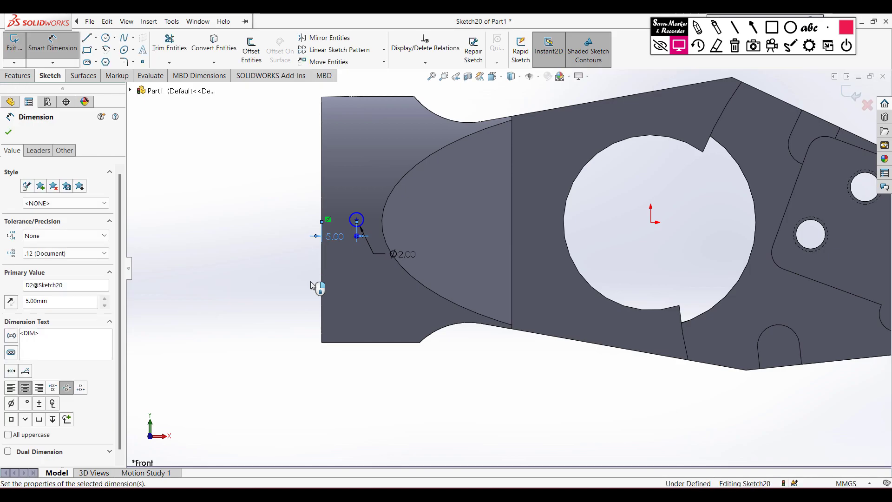
- Cut the Front Plane circle through the base in both directions with an Extruded Cut set to Through All - Both
key(ctrl+7)
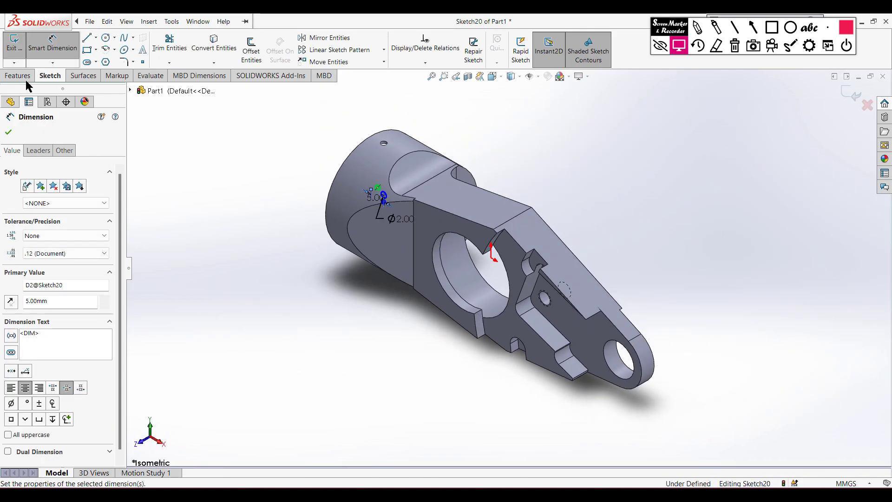
click(21, 75)
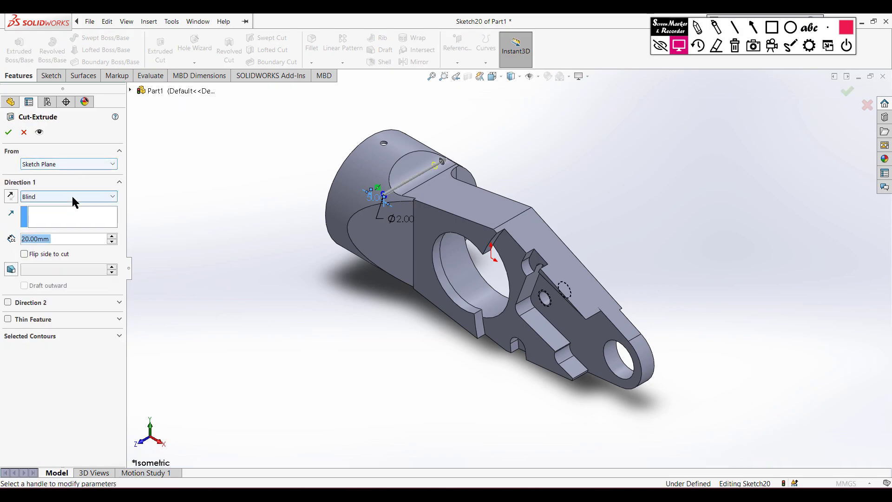
click(73, 201)
click(66, 223)
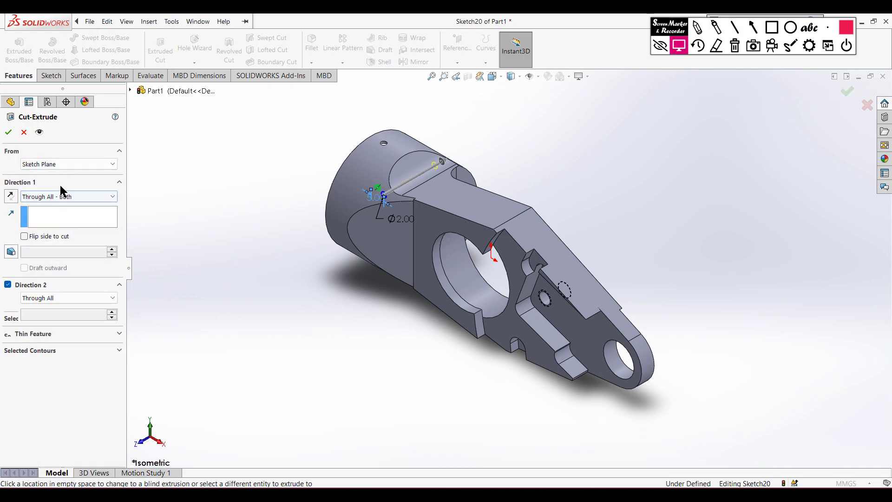
click(8, 132)
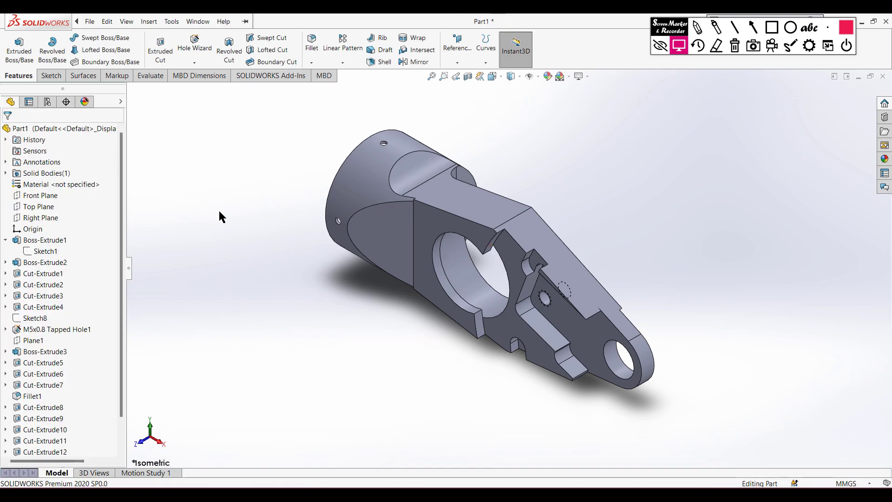
- Switch to WPS Office and check Detail B's 4-M4 at 90° callout and its diagonal direction, marking both and clearing the marks
click(477, 490)
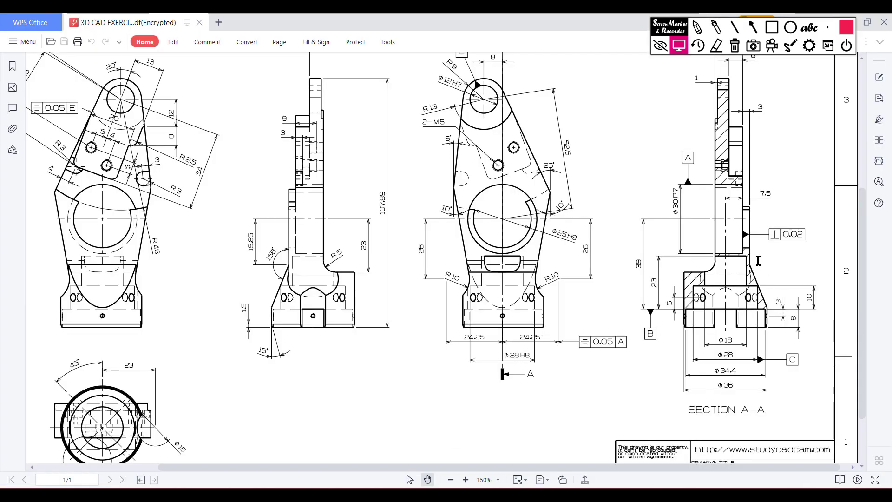
scroll(421, 105, up, 5)
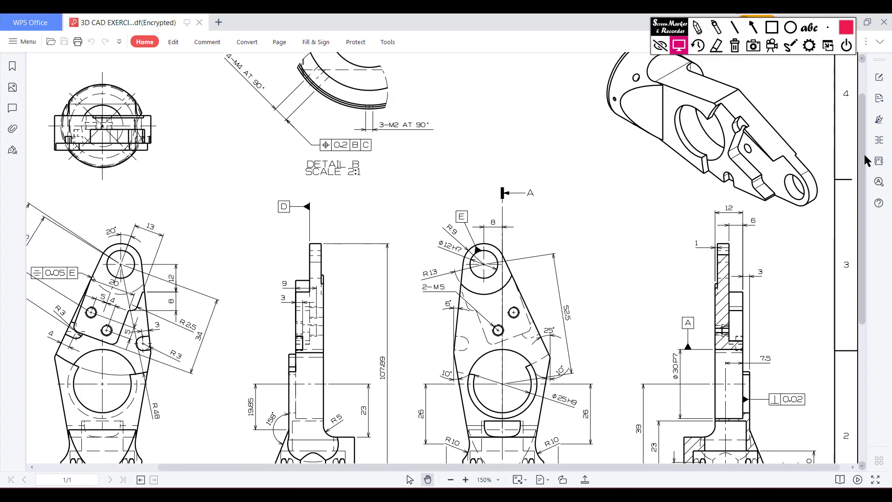
scroll(860, 132, up, 2)
click(697, 28)
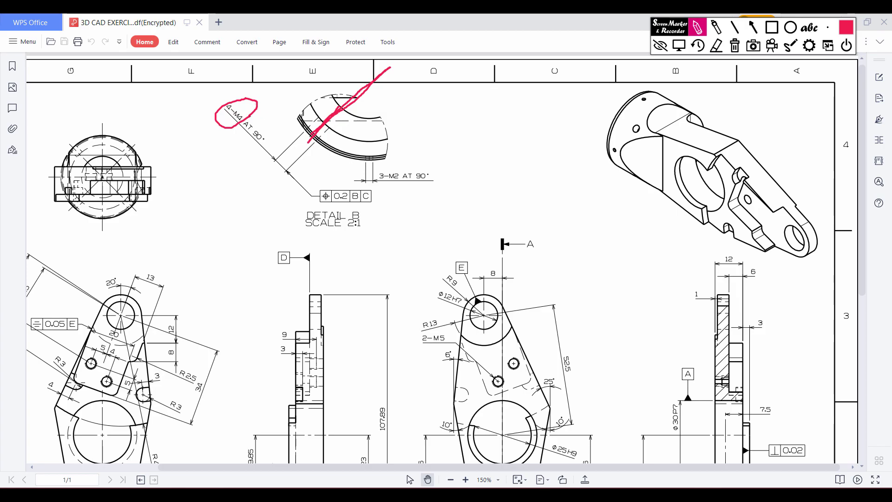
click(735, 45)
click(679, 45)
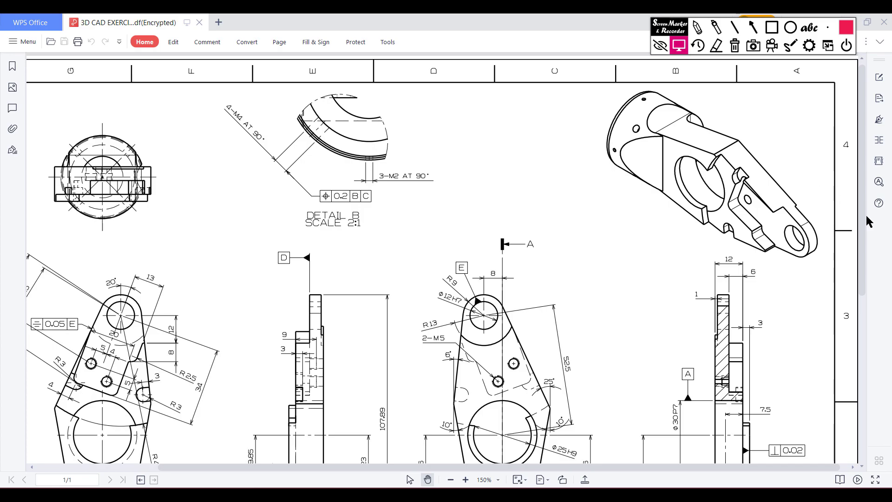
- Check the 5 and 8 dimensions locating the M4 holes on the base in Section A-A, marking both and clearing the marks
drag(868, 219, 862, 350)
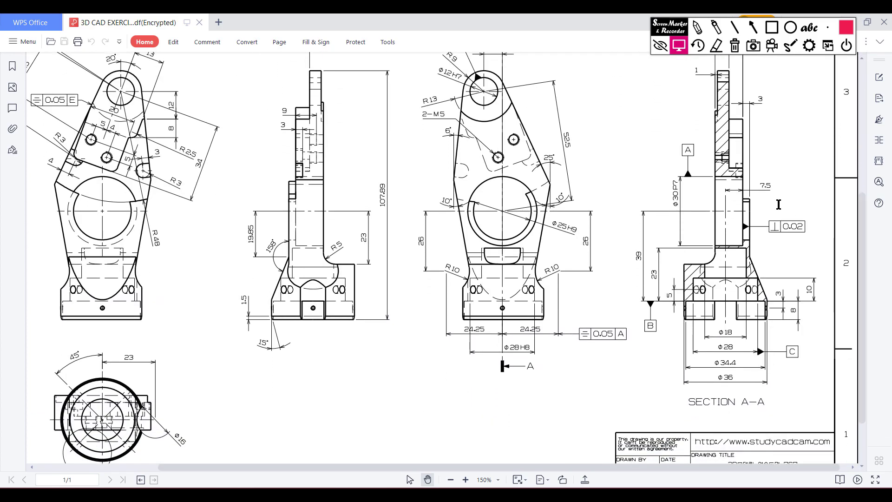
click(697, 27)
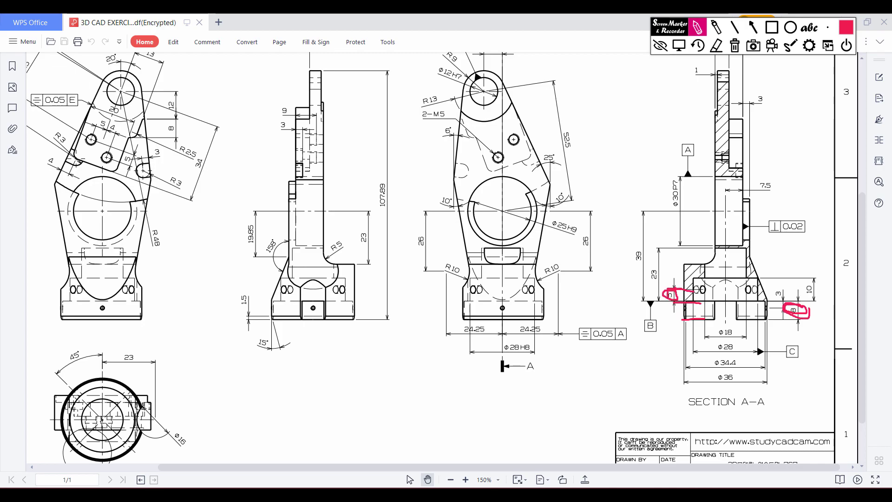
click(734, 45)
click(678, 45)
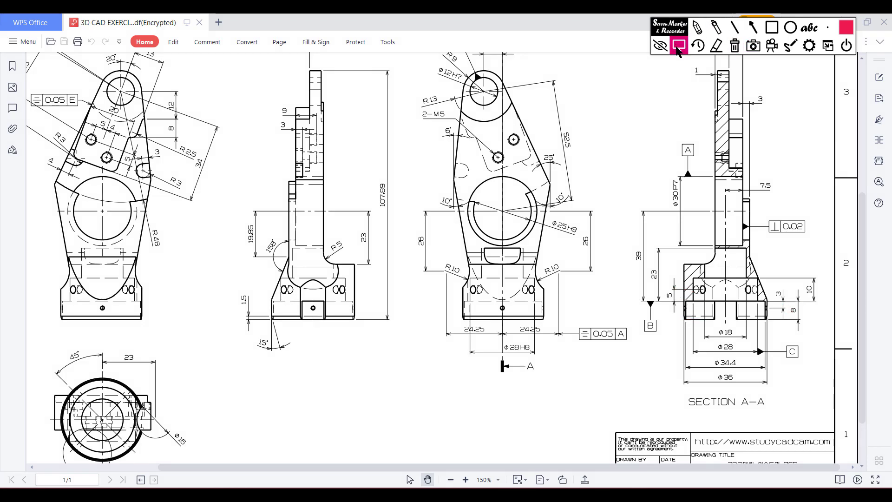
- Switch to SOLIDWORKS and create a reference plane midway between the Front Plane and the Top Plane
key(alt+Tab)
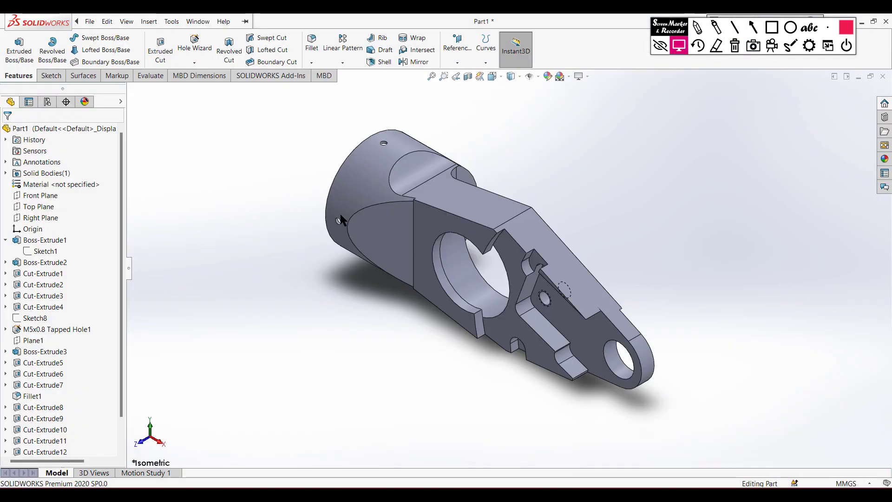
click(40, 195)
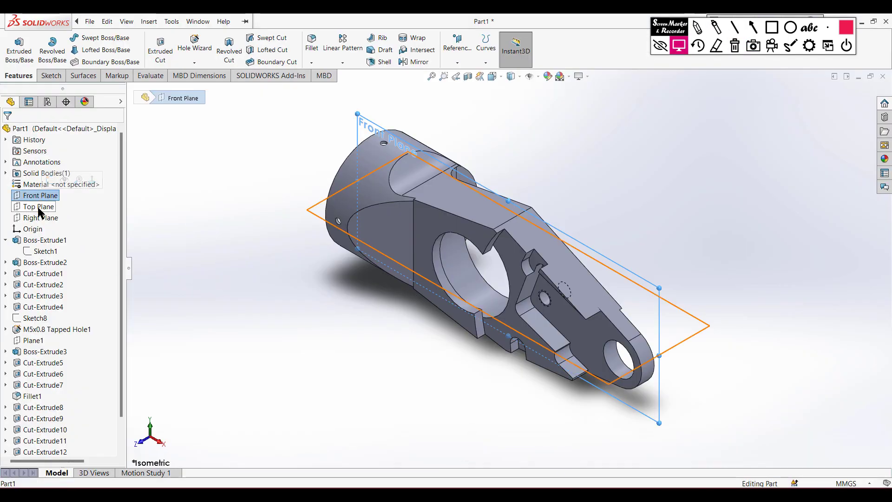
click(38, 207)
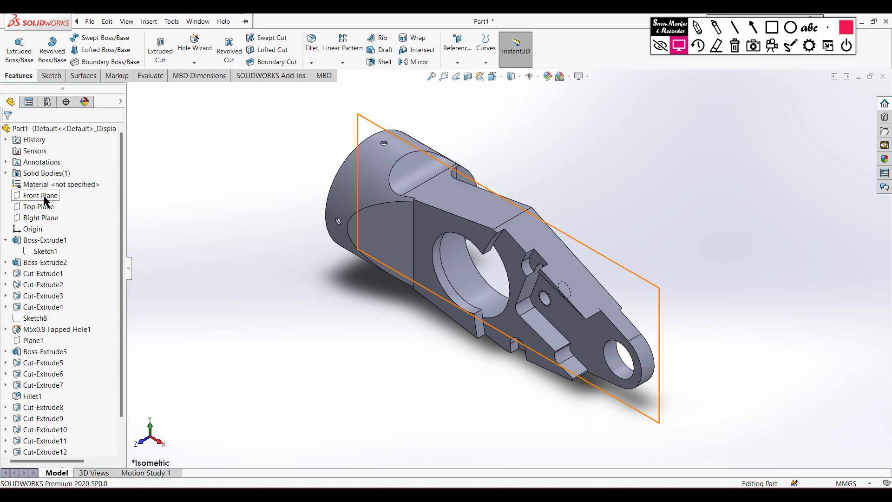
click(44, 196)
ctrl+click(46, 205)
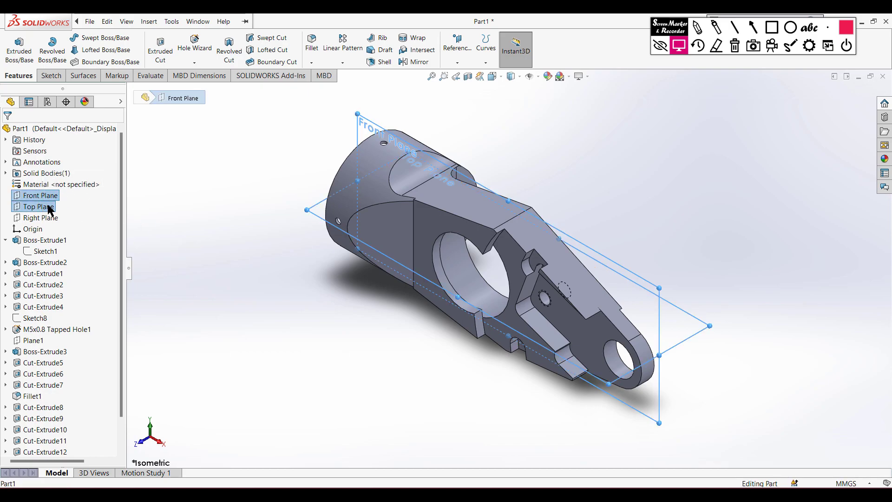
click(458, 61)
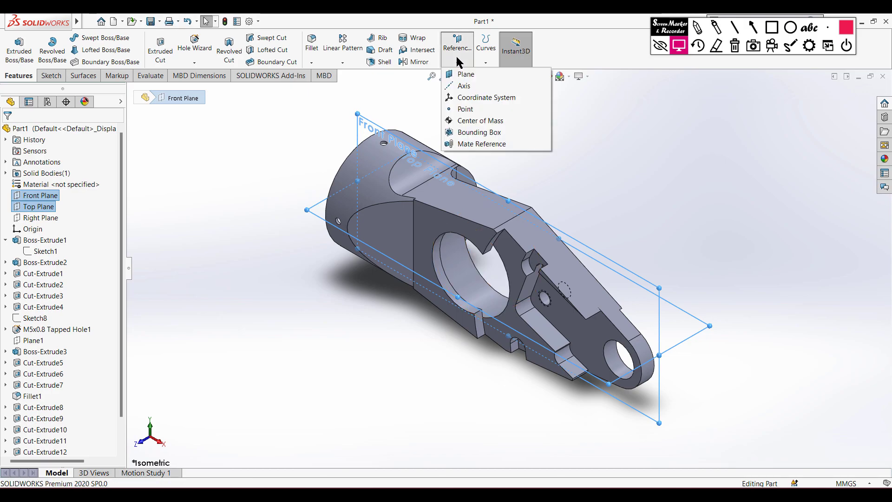
click(458, 74)
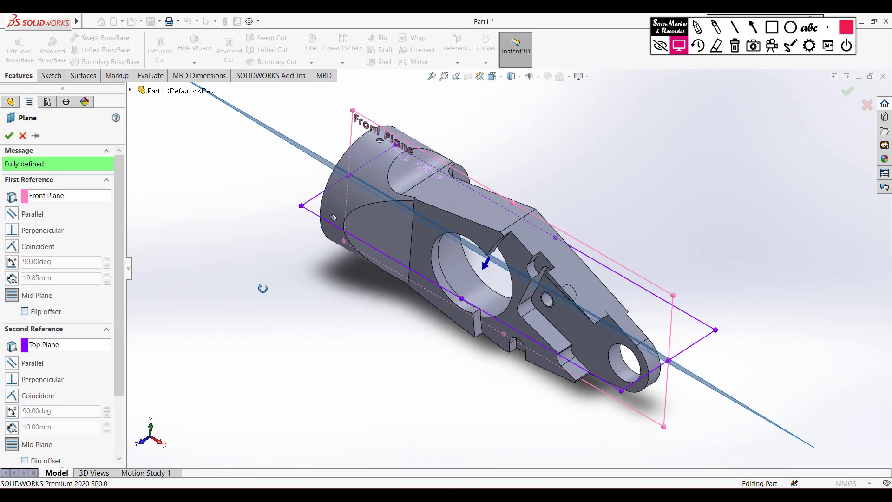
click(8, 135)
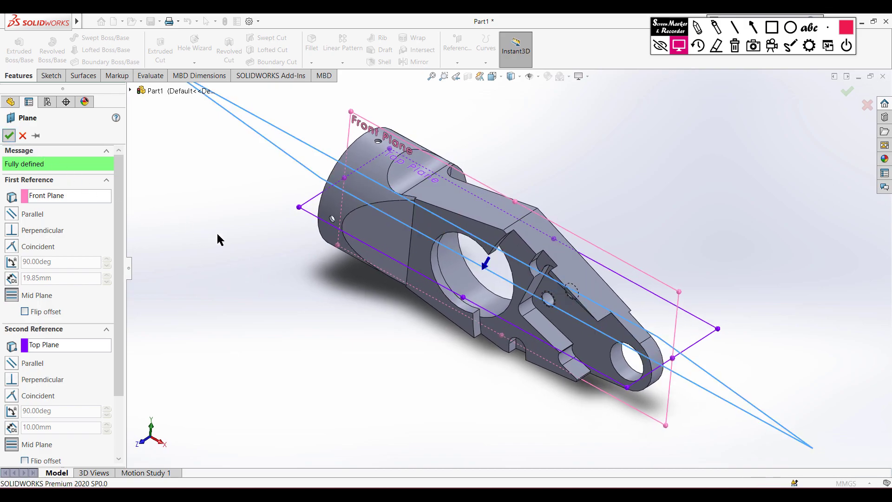
right_click(276, 253)
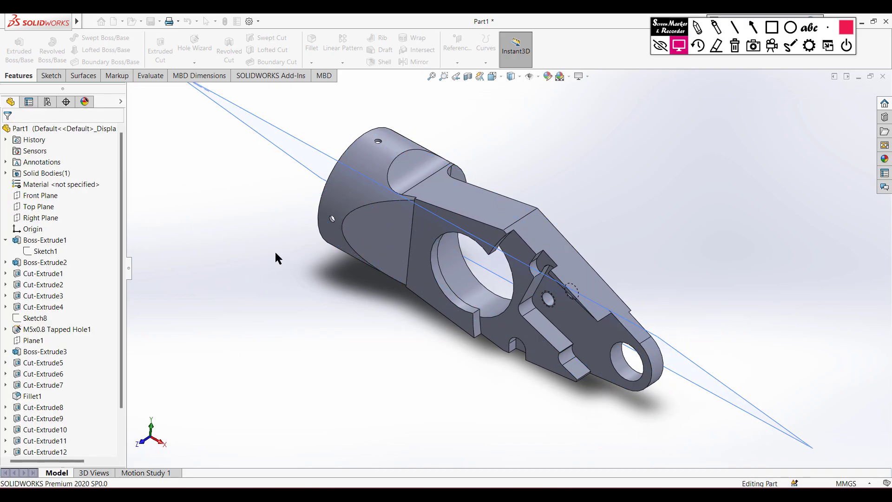
key(ctrl+7)
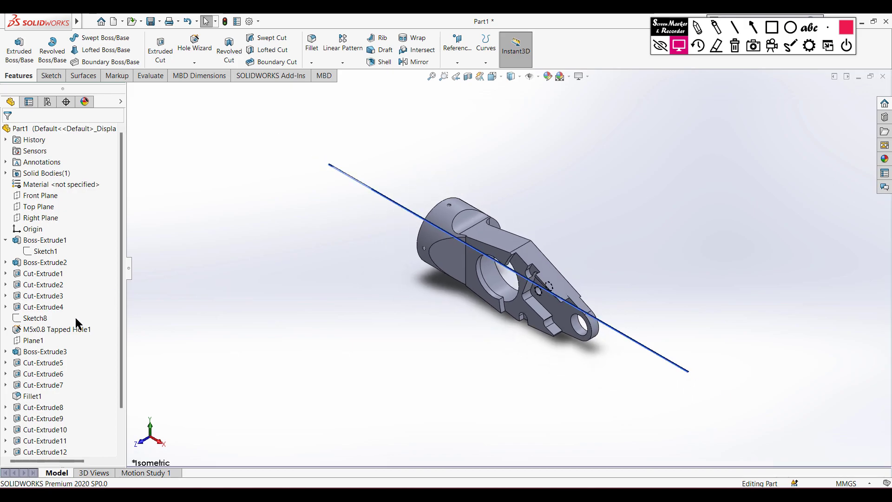
- Start a sketch on the new diagonal plane and draw a 4 mm diameter circle on the base, level with the origin
scroll(70, 339, down, 2)
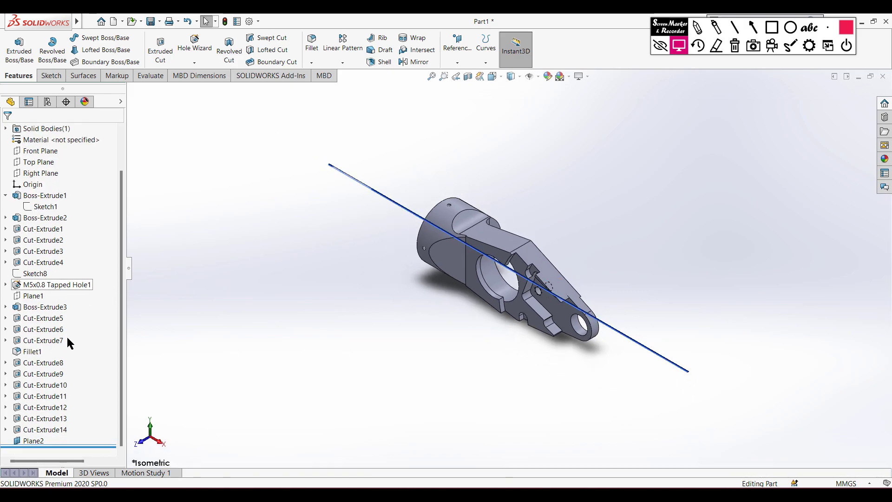
right_click(28, 442)
click(37, 292)
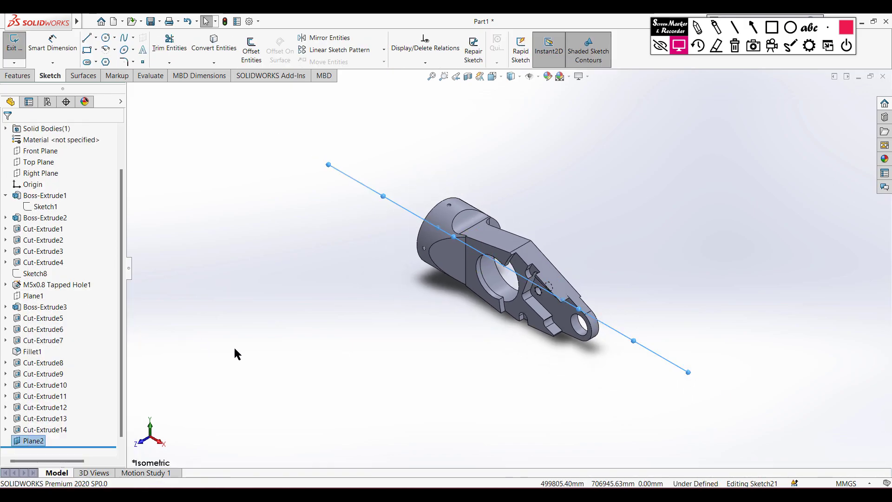
key(ctrl+8)
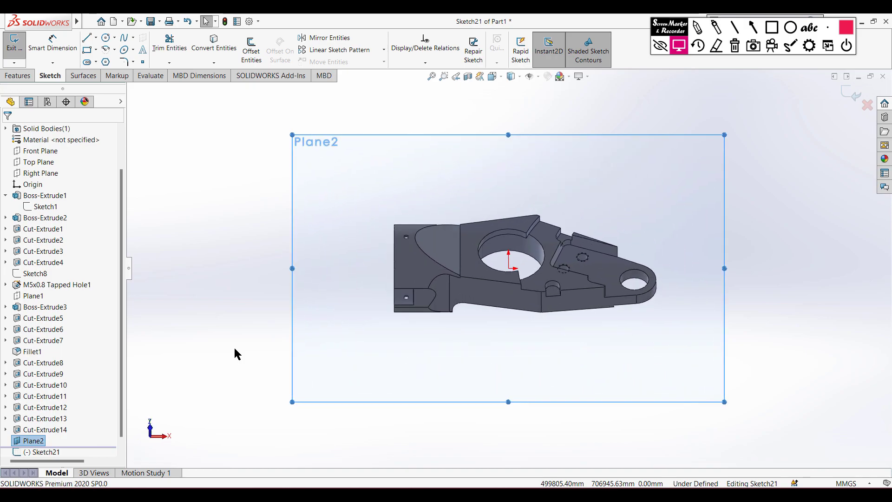
scroll(492, 286, down, 2)
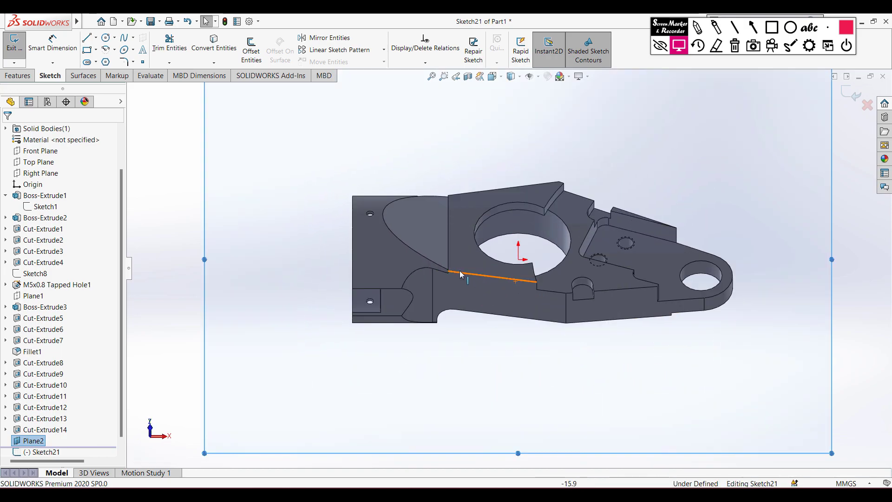
click(106, 37)
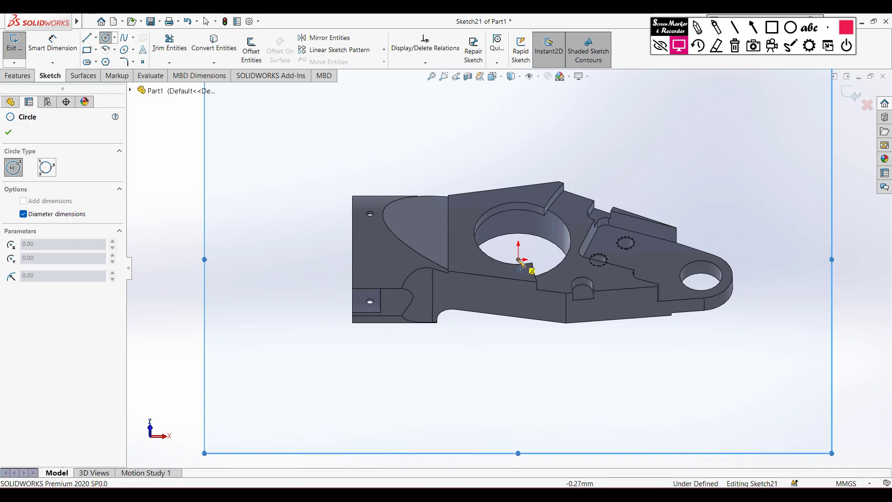
click(393, 260)
text(4)
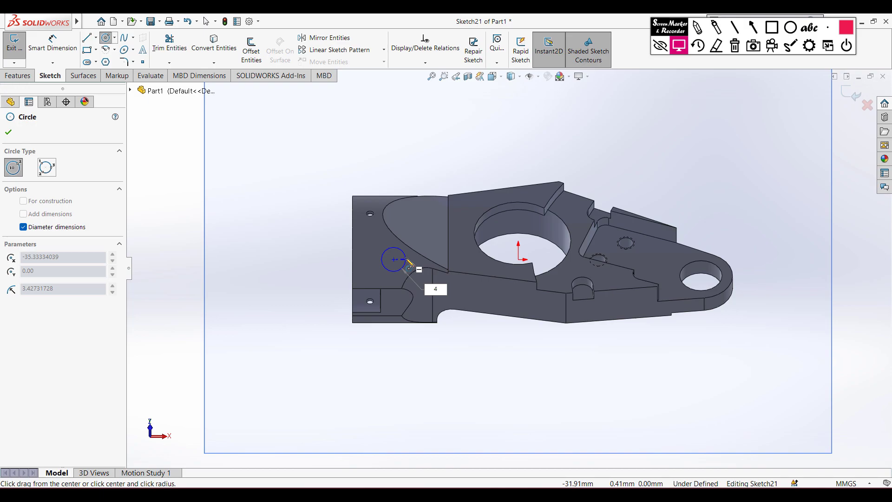
key(Return)
- Dimension the 4 mm circle's centre from the base's outer end edge as 8+5, giving 13 mm
right_drag(284, 239, 287, 188)
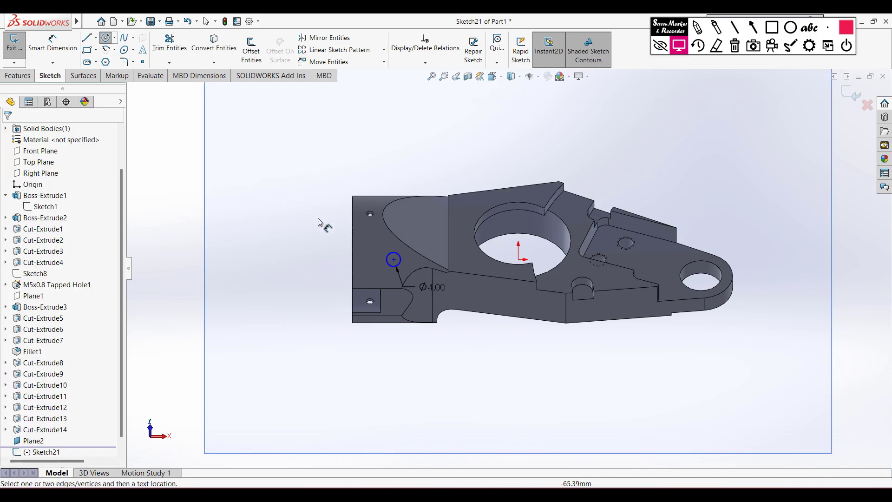
click(390, 266)
click(353, 261)
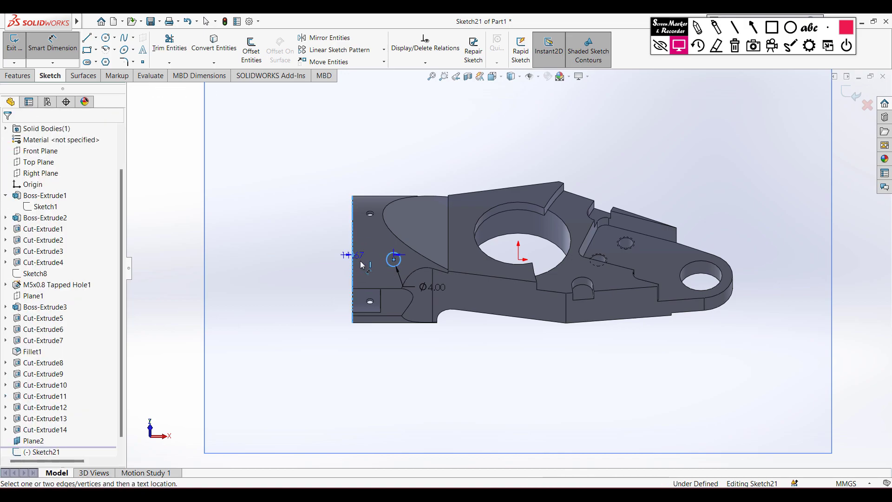
click(372, 268)
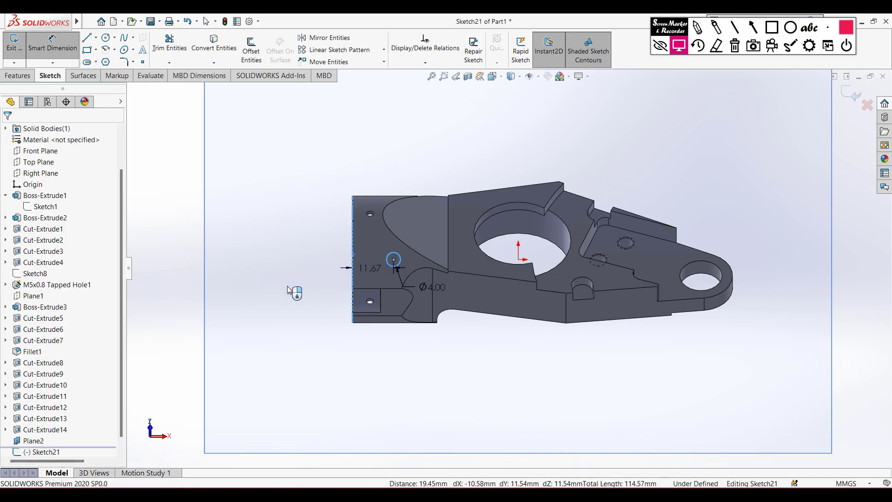
text(8+5)
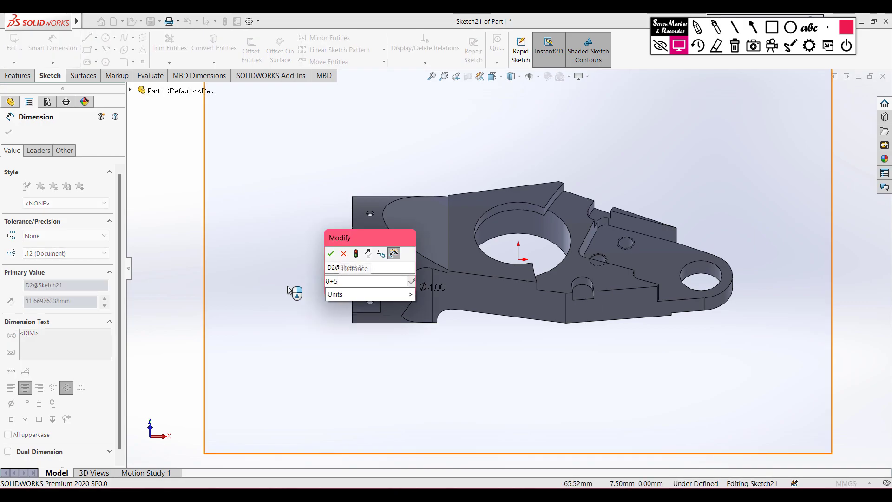
key(Escape)
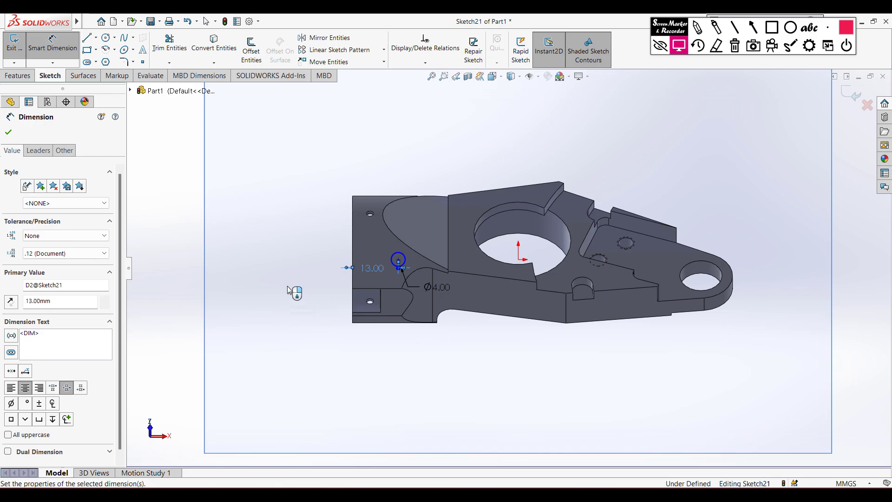
- Cut the 4 mm circle through the base in both directions with an Extruded Cut set to Through All - Both
key(ctrl+7)
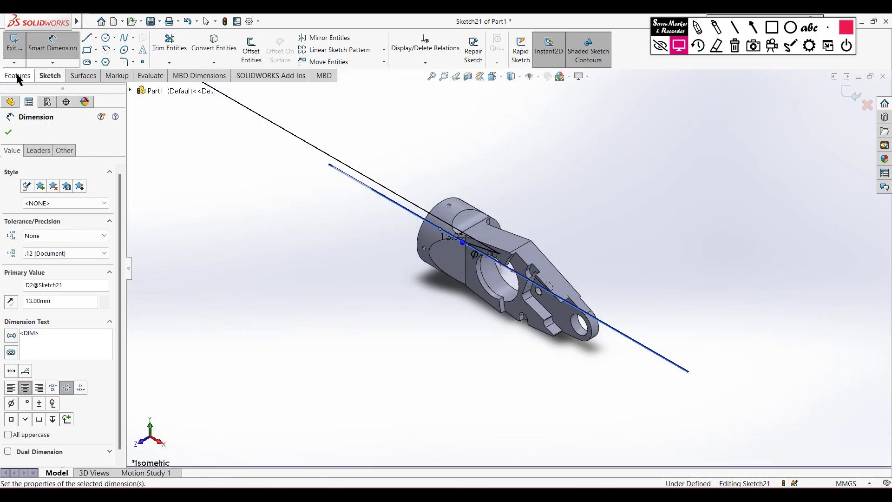
click(15, 76)
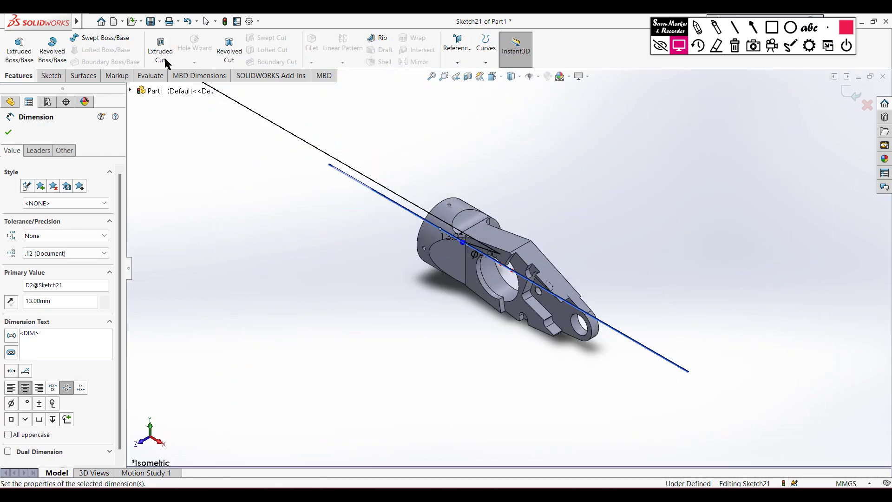
click(81, 199)
click(71, 222)
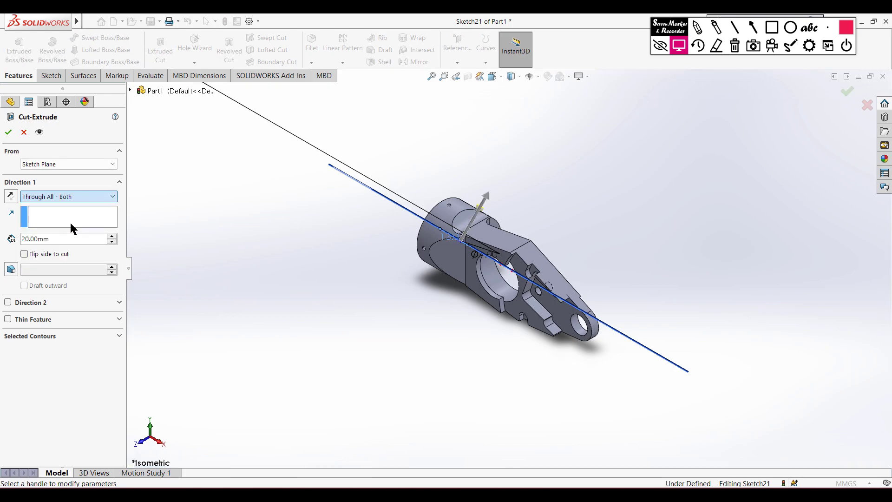
click(8, 133)
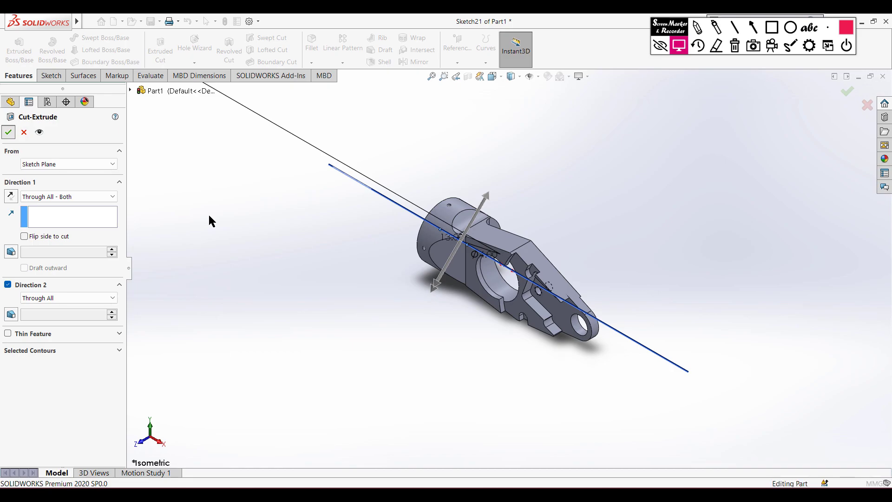
middle_drag(274, 218, 301, 183)
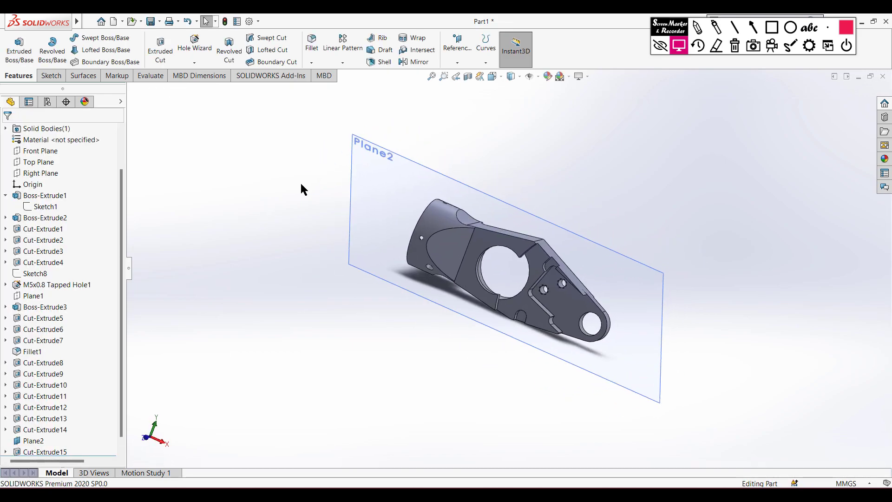
key(ctrl+7)
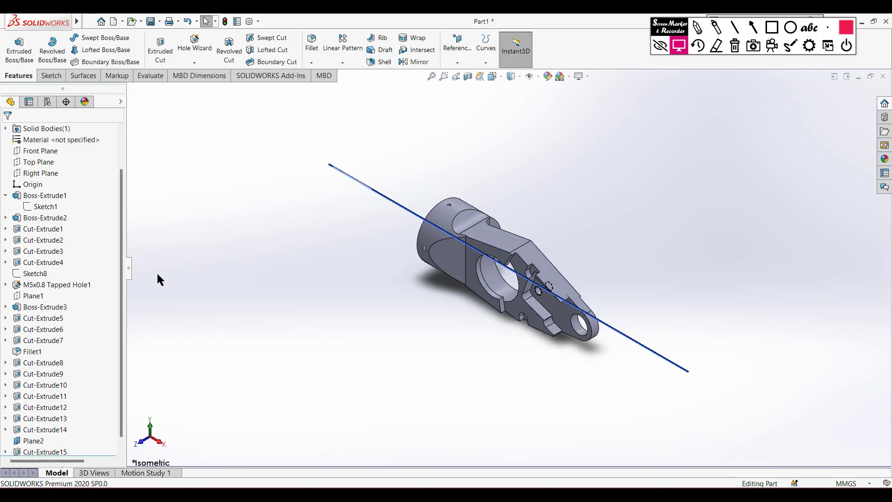
- Hide the diagonal reference plane used for the 4 mm hole and fit the model in view
scroll(62, 338, down, 1)
right_click(34, 430)
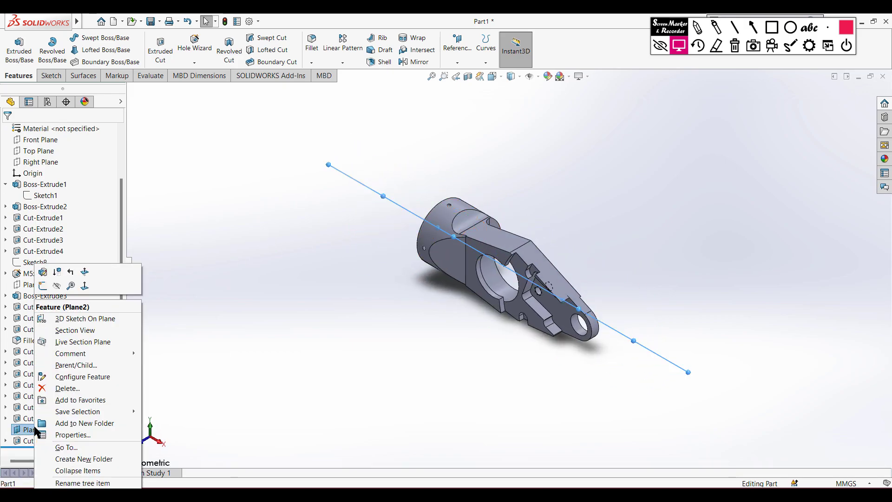
click(182, 302)
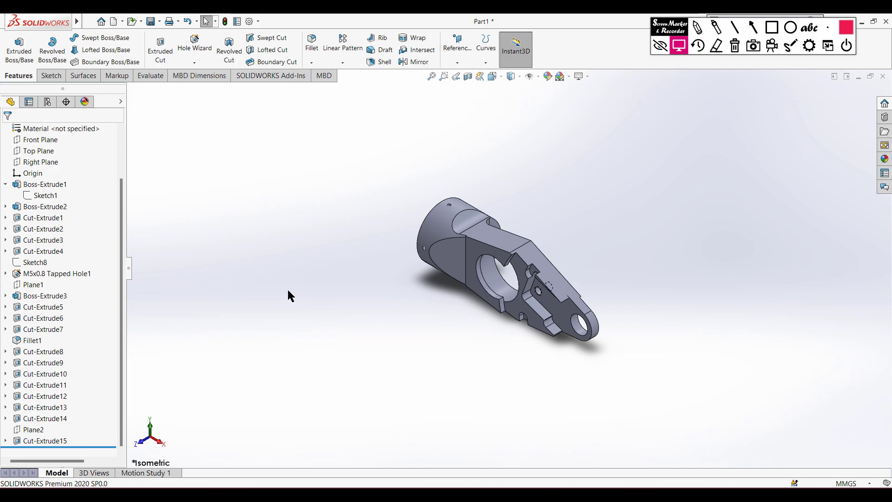
key(f)
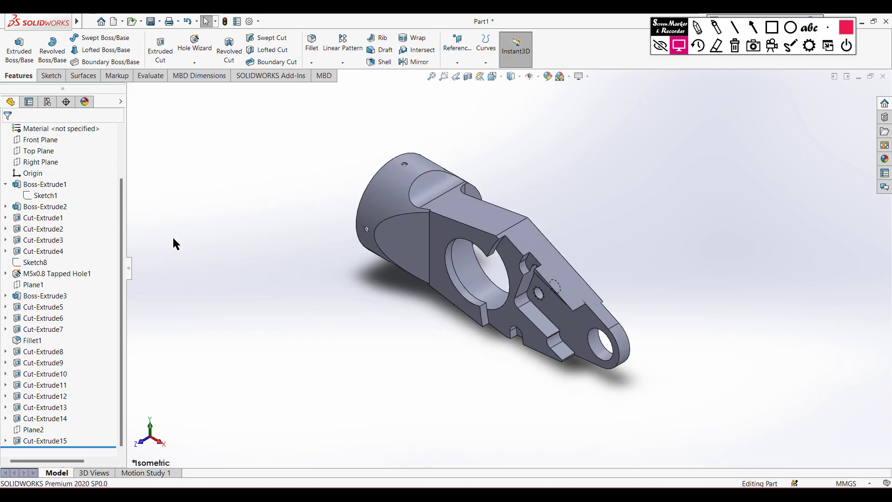
key(f)
- Create a reference plane midway between the Front and Top Planes, with the offset flipped to the other diagonal
scroll(63, 182, up, 2)
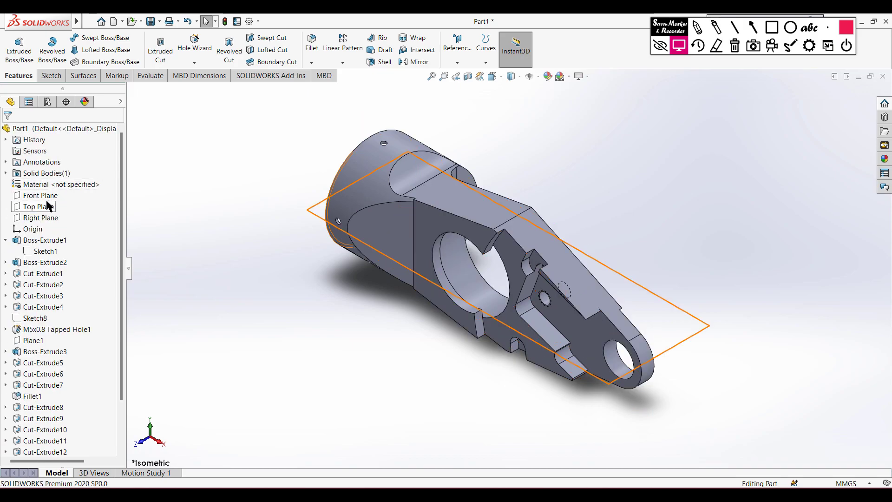
click(44, 196)
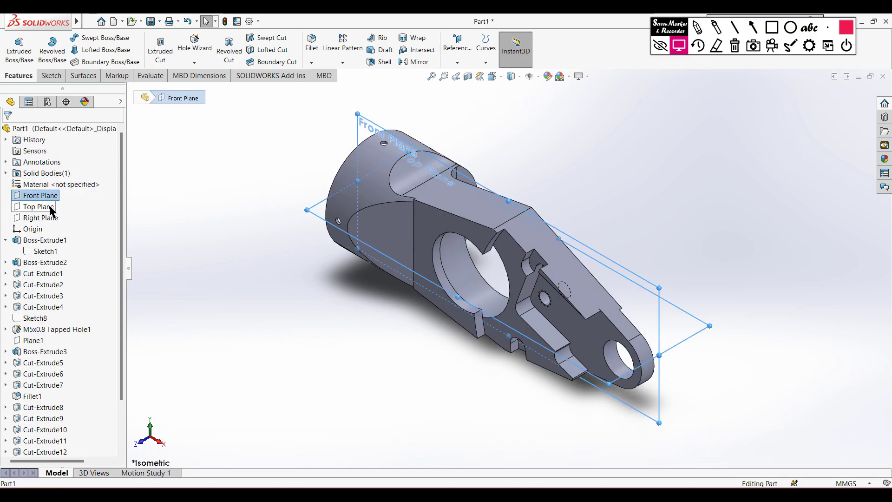
ctrl+click(50, 208)
click(457, 61)
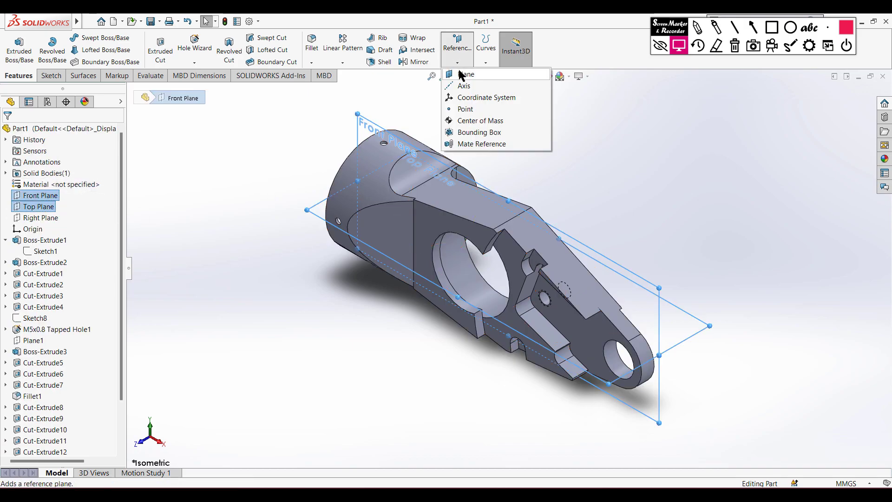
click(463, 76)
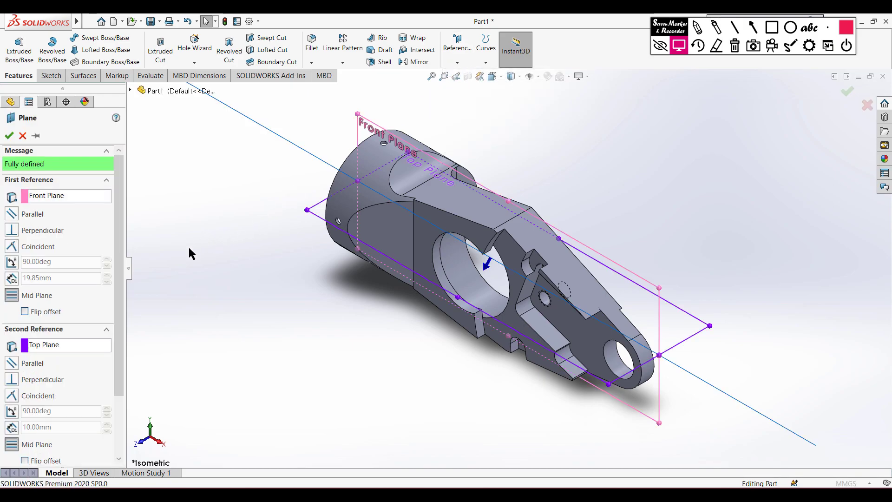
click(25, 311)
click(9, 135)
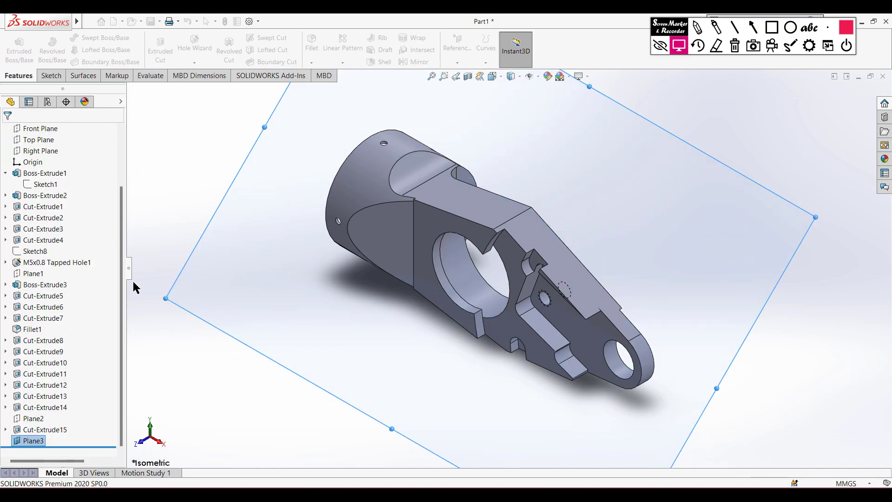
- Start a sketch on the new flipped mid-plane and draw a 4 mm diameter circle on the base, level with the origin
right_click(39, 444)
click(52, 286)
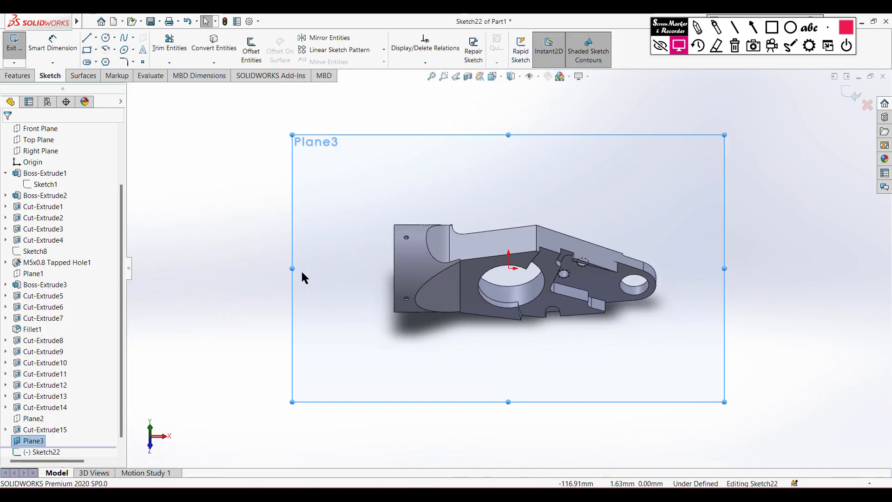
scroll(260, 239, down, 3)
right_drag(282, 232, 324, 237)
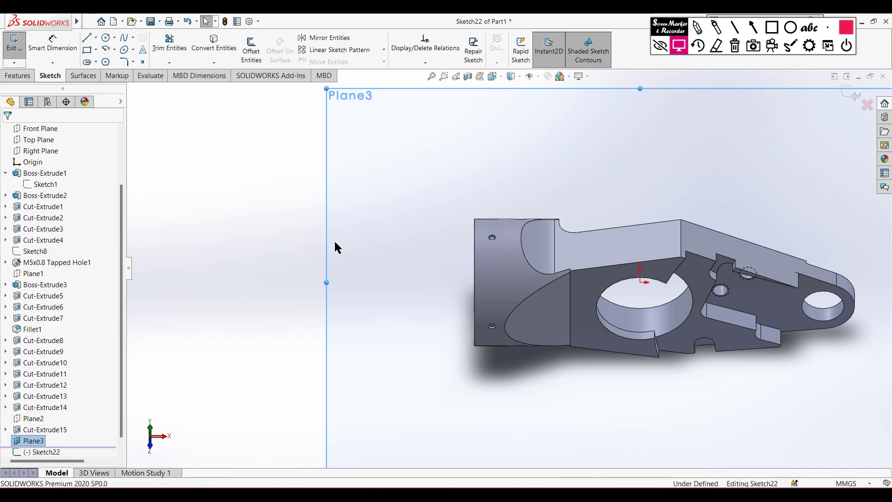
click(518, 281)
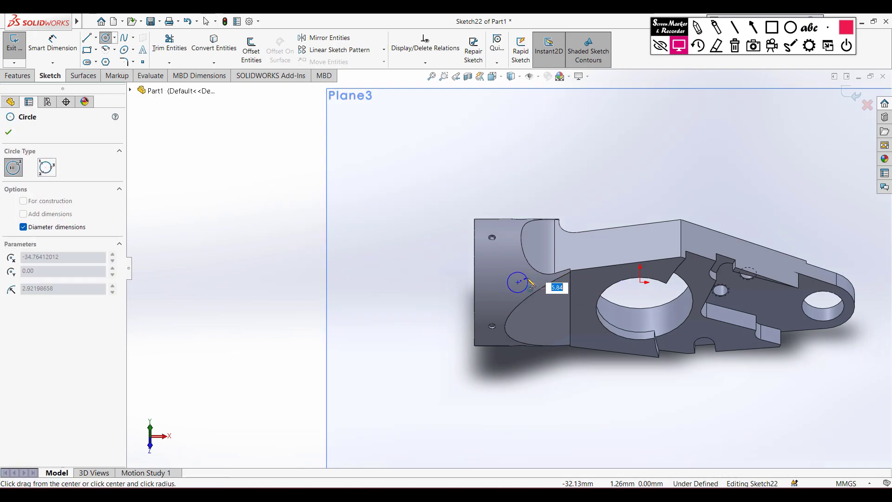
key(Return)
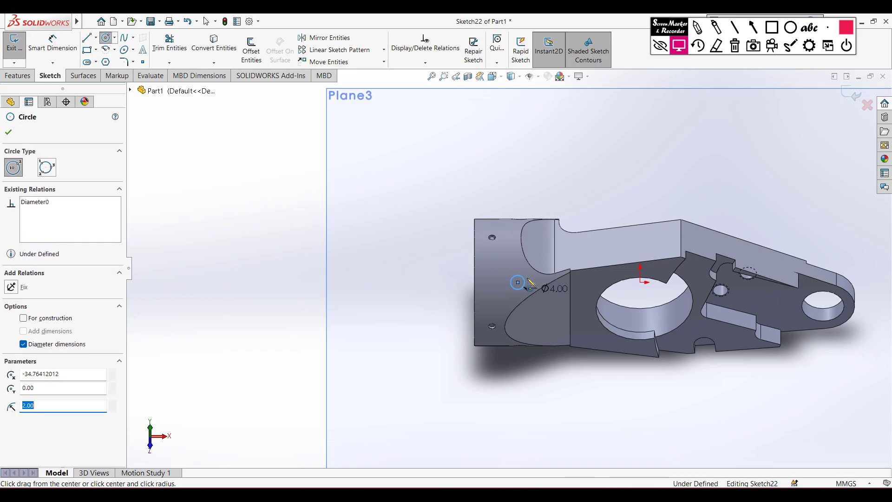
- Dimension the second diagonal hole's circle centre from the base's outer end edge as 8+5, giving 13 mm
right_drag(443, 237, 442, 186)
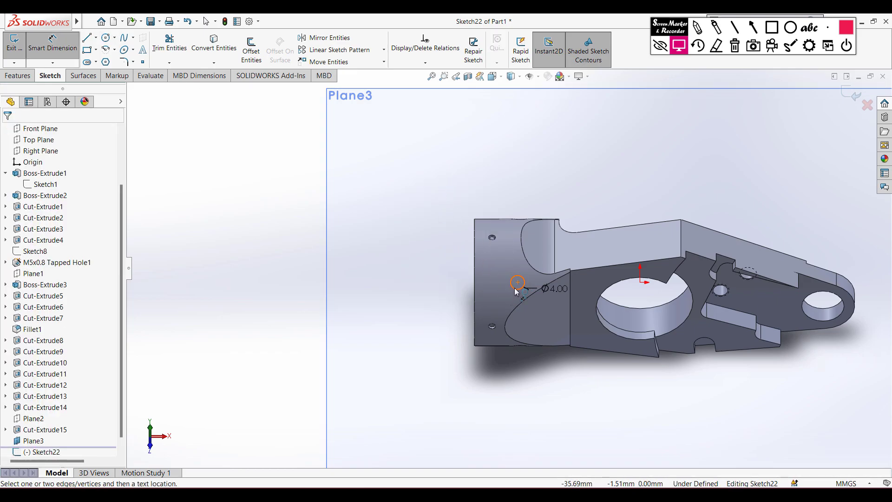
click(514, 288)
click(476, 284)
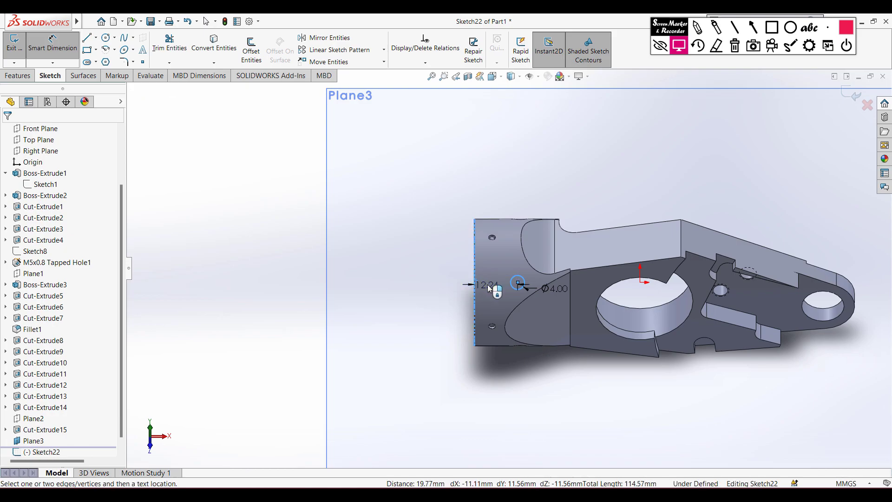
click(492, 286)
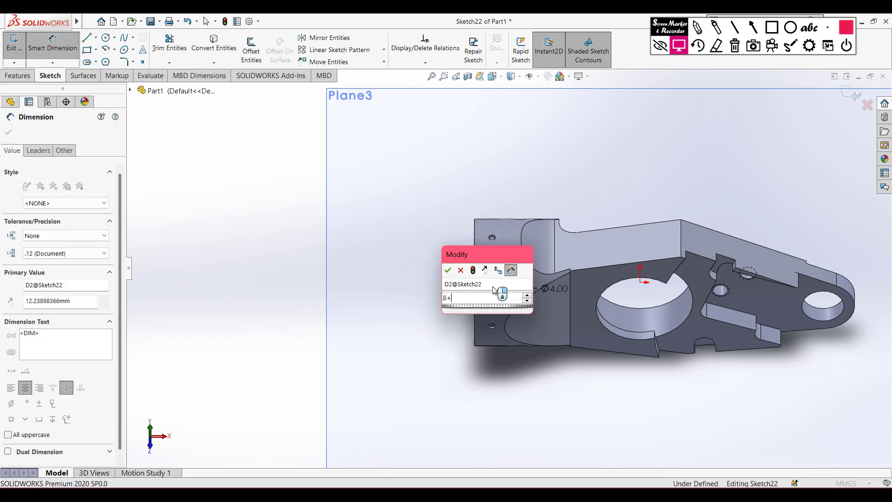
text(8+5)
key(Escape)
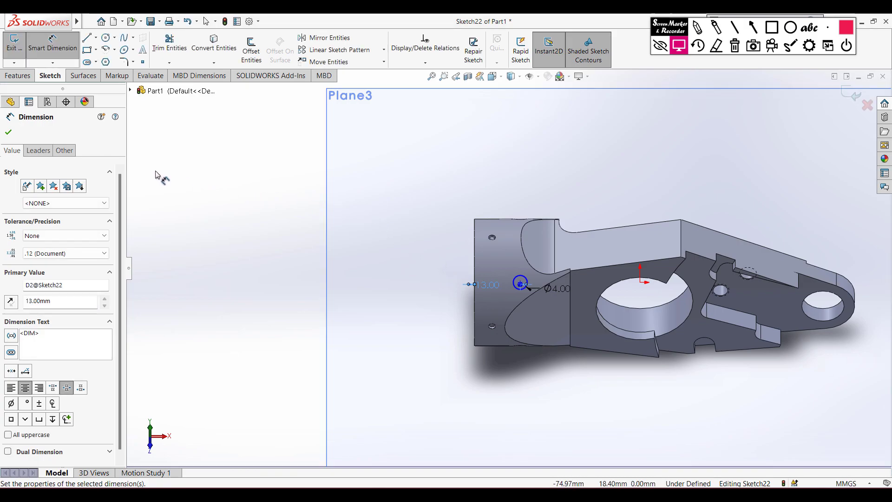
key(Escape)
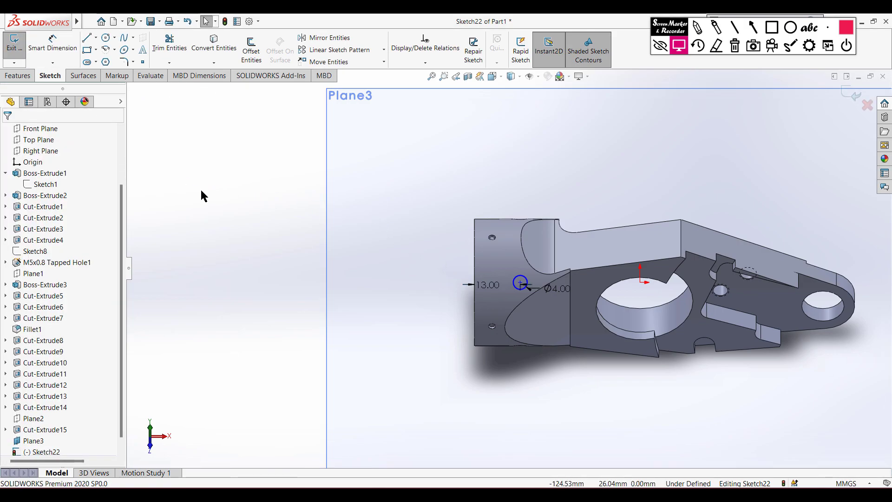
- Cut the second diagonal 4 mm circle through the base with an Extruded Cut set to Through All - Both
key(ctrl+7)
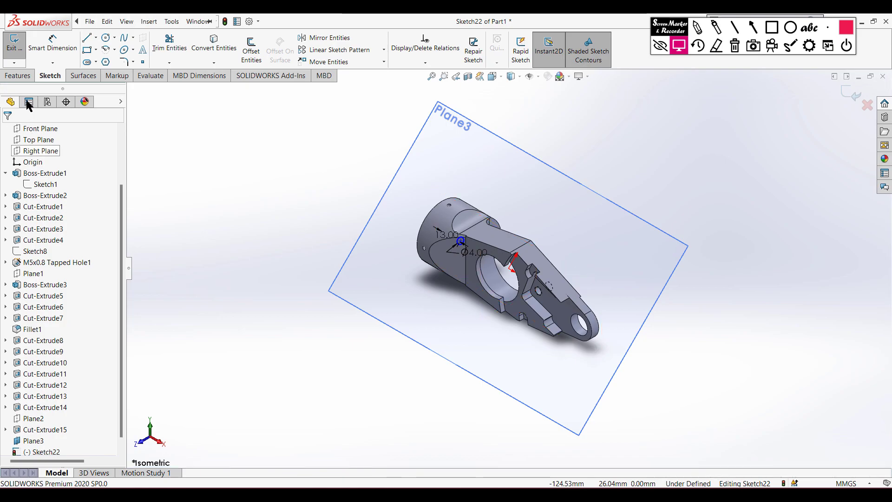
click(17, 76)
click(160, 52)
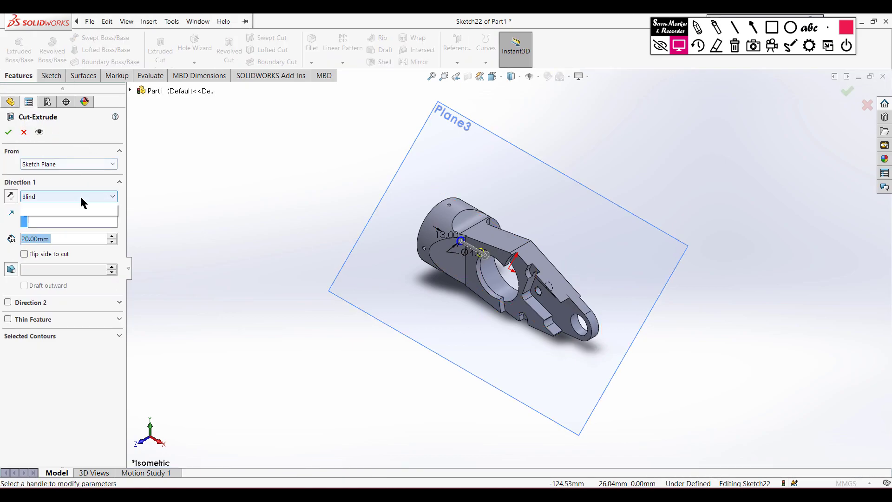
click(82, 200)
click(82, 226)
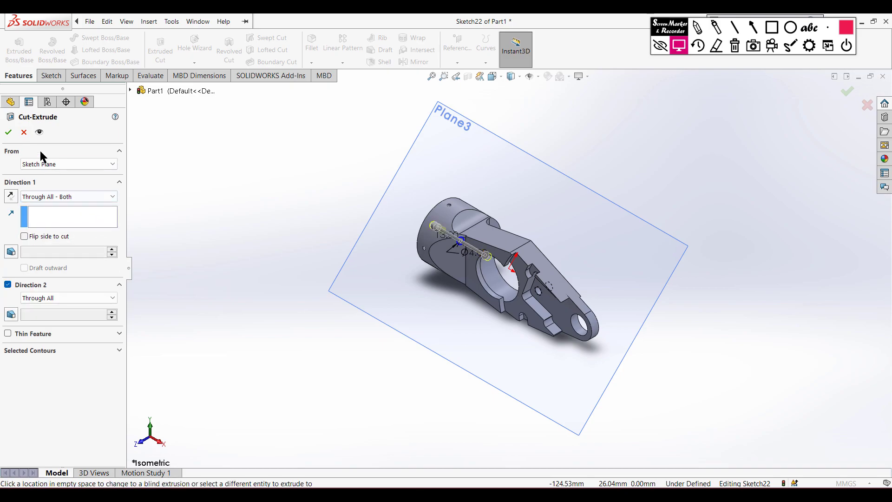
click(8, 132)
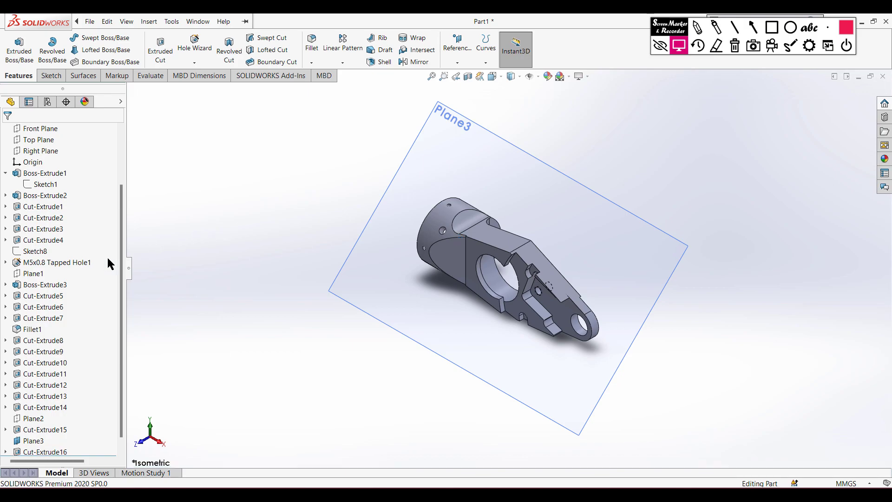
- Hide the flipped diagonal reference plane and fit the model in view
scroll(110, 260, down, 1)
right_click(33, 429)
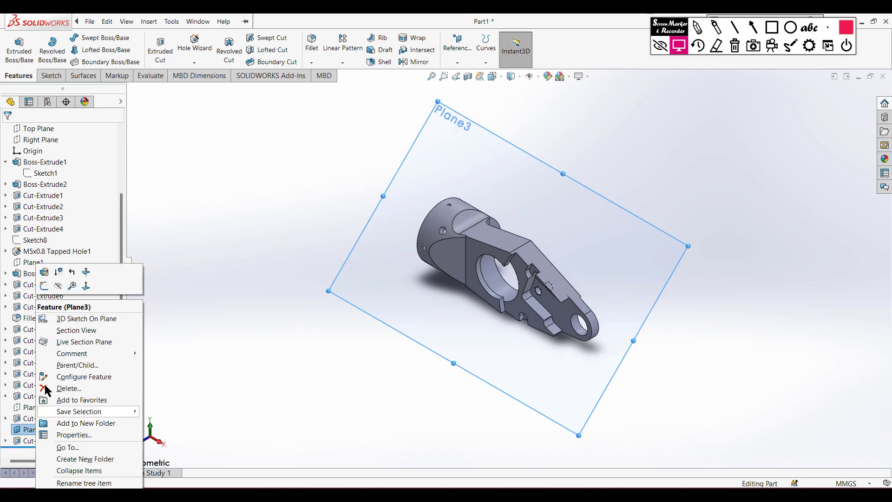
click(58, 287)
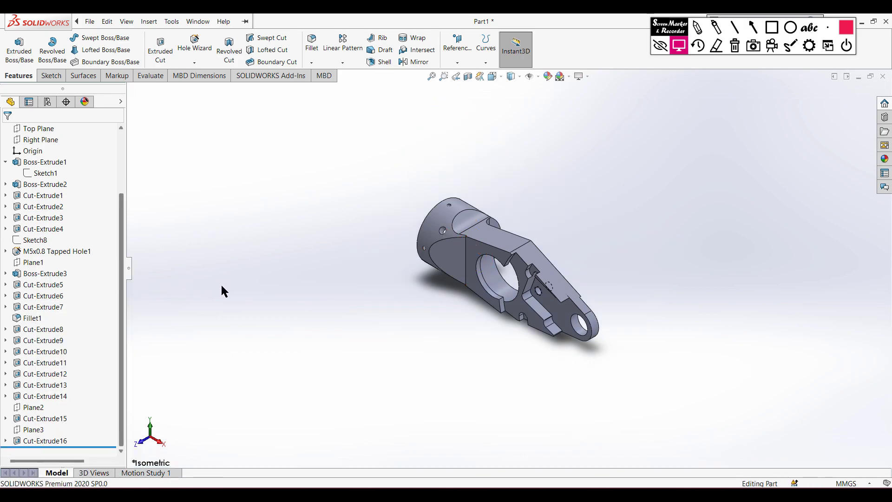
key(f)
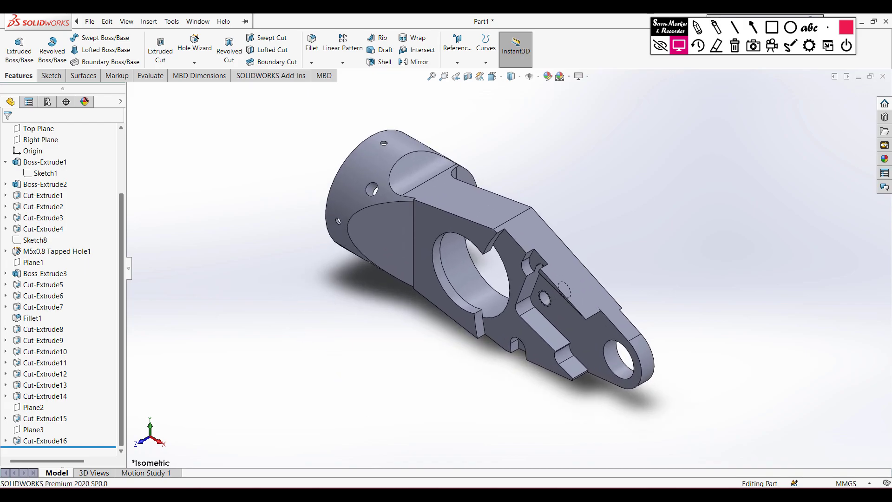
- Switch to the PDF drawing, mark the distance and angle of the base-end chamfer, clear the marks and return to SOLIDWORKS
key(alt+Tab)
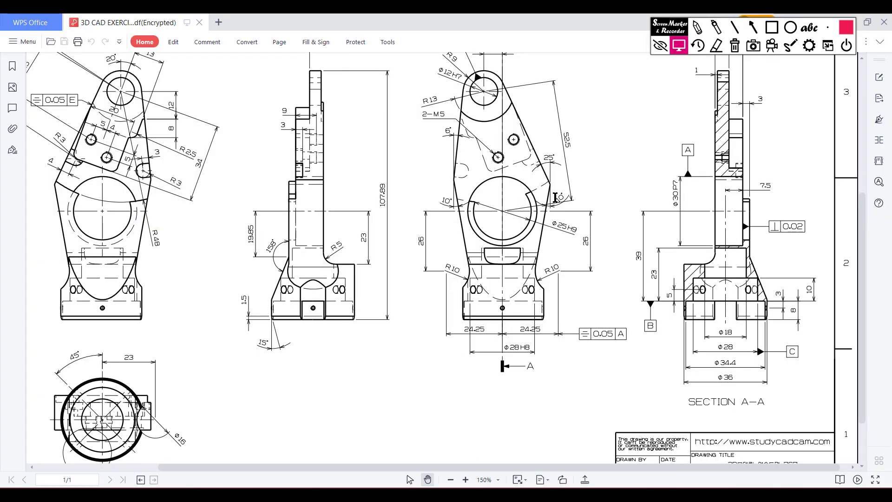
click(698, 28)
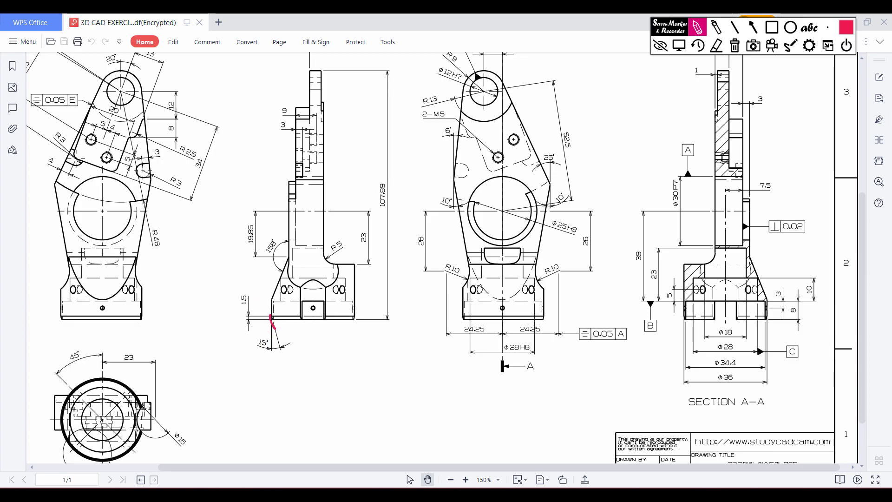
drag(253, 294, 251, 292)
mouse_move(272, 334)
mouse_down()
mouse_move(244, 349)
mouse_move(281, 331)
mouse_up()
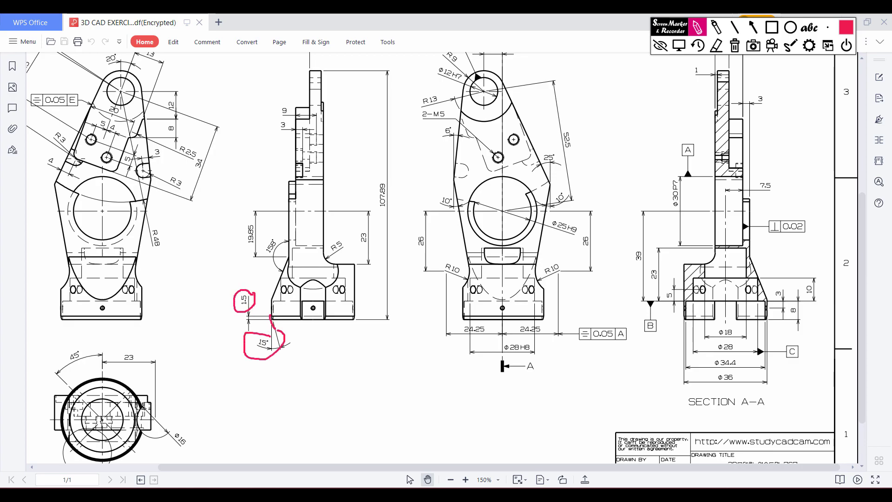
click(735, 46)
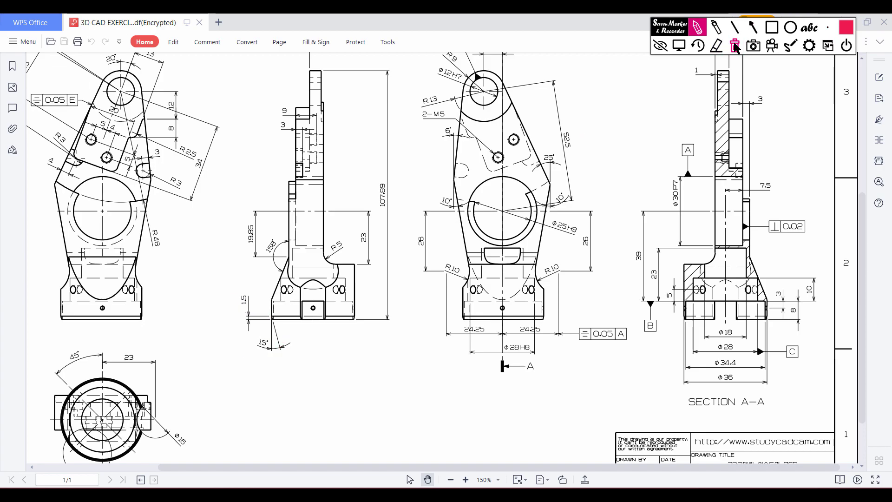
click(678, 45)
click(437, 495)
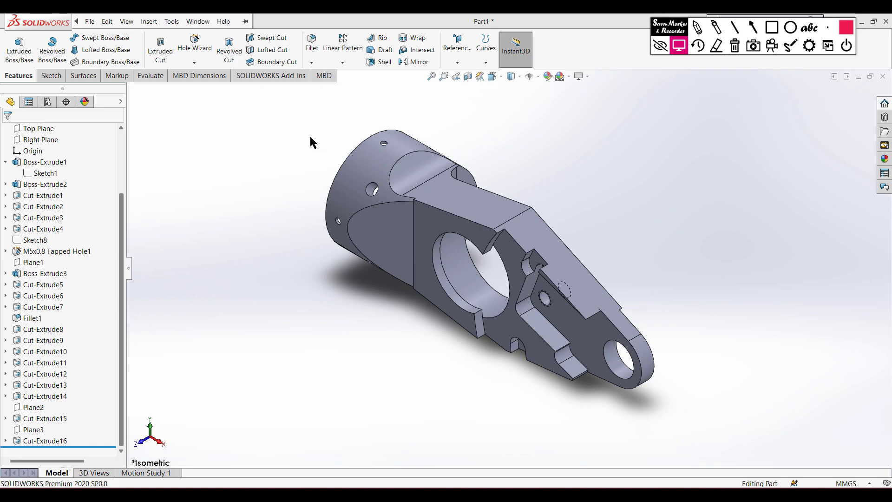
- Chamfer the outer circular edge at the base's open end with a 1.5 mm distance and 15° angle, direction flipped
click(311, 62)
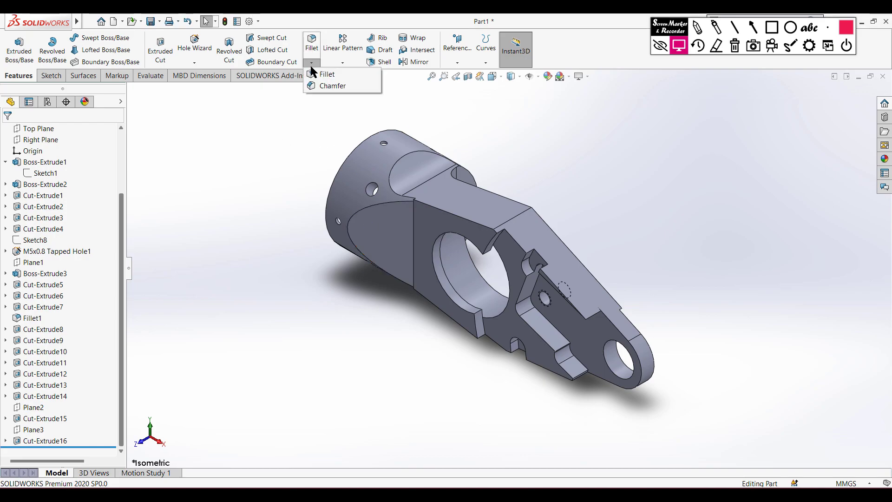
click(320, 86)
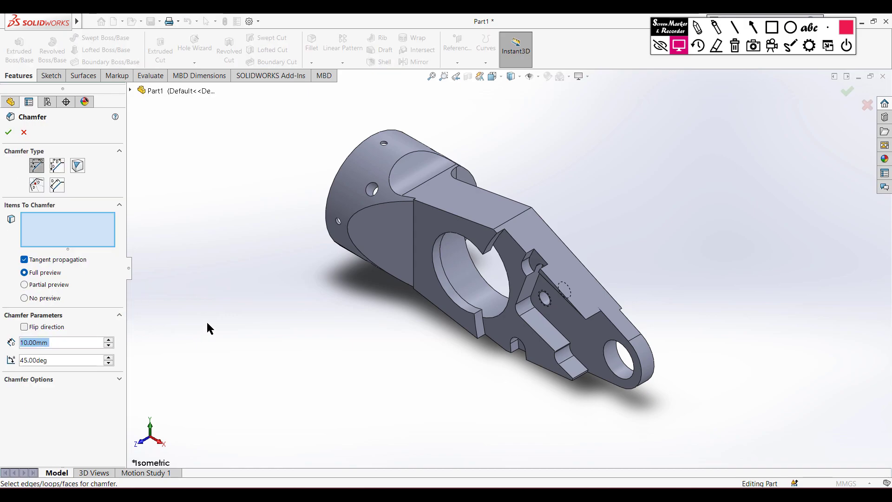
text(1.5)
key(Return)
key(Tab)
text(15)
key(Return)
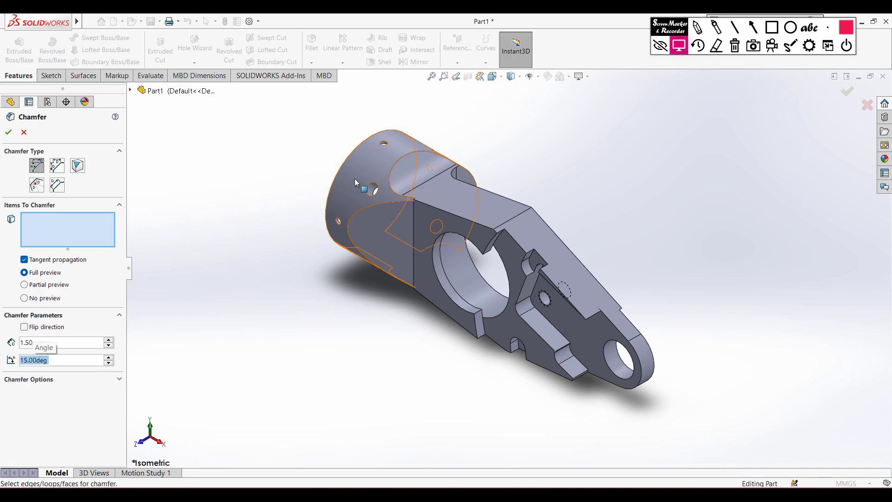
click(336, 172)
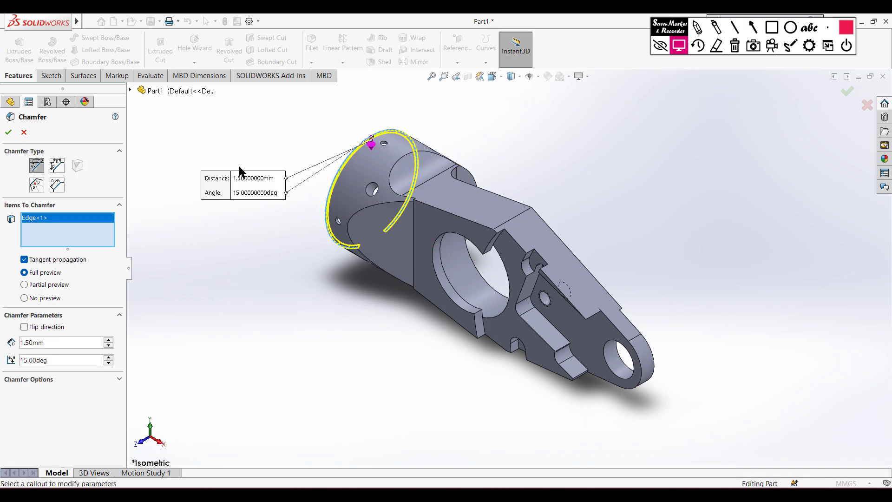
click(43, 328)
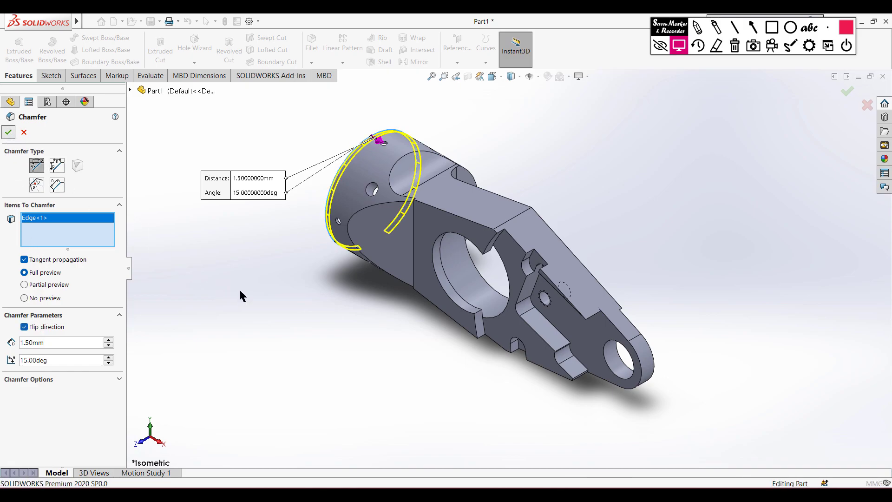
key(Return)
middle_drag(265, 278, 352, 331)
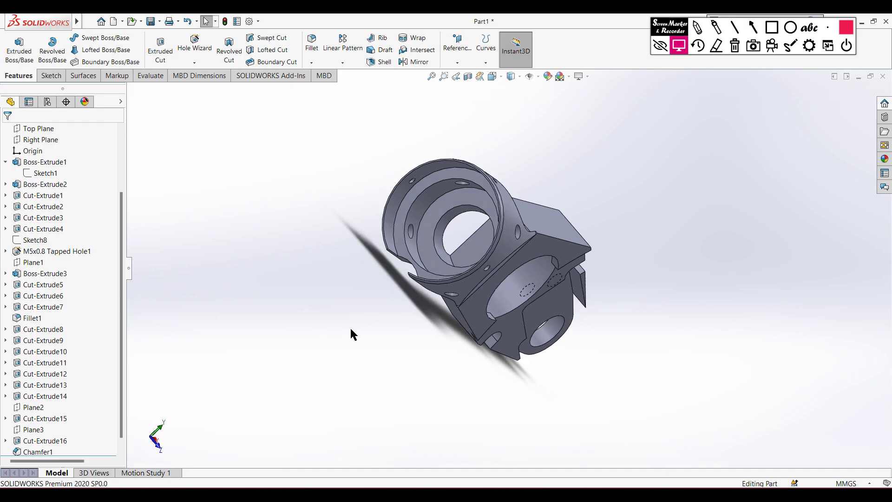
key(ctrl+7)
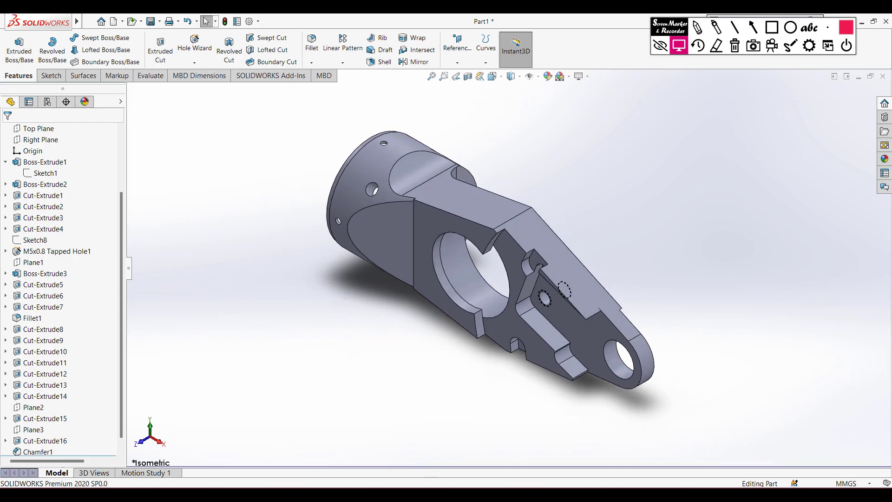
- Switch to the PDF drawing and review its views and dimensions for features still missing from the model
key(alt+Tab)
ctrl+scroll(563, 350, up, 2)
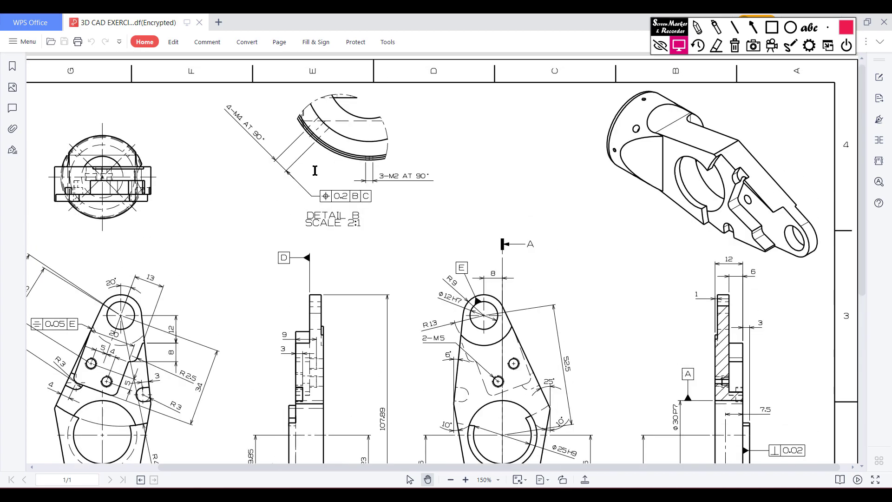
scroll(727, 215, down, 6)
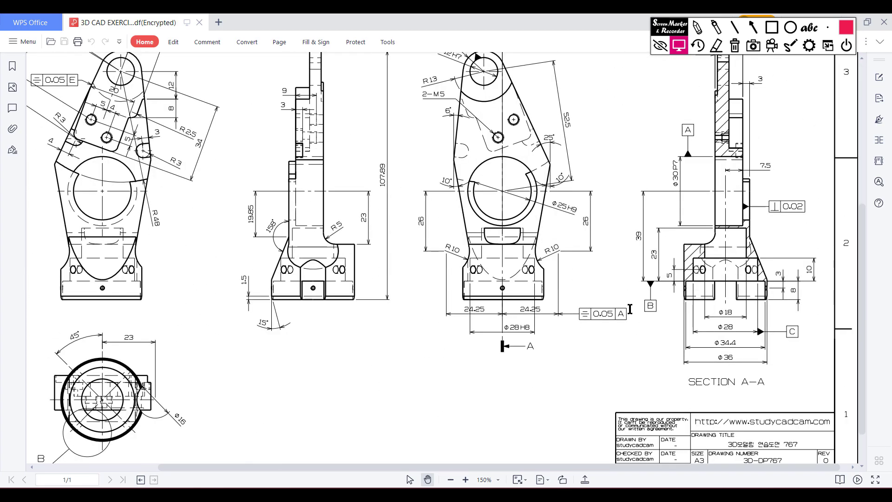
- Check the drawing's isometric, front, side and section views for missed features and return to the SOLIDWORKS model
scroll(630, 309, up, 5)
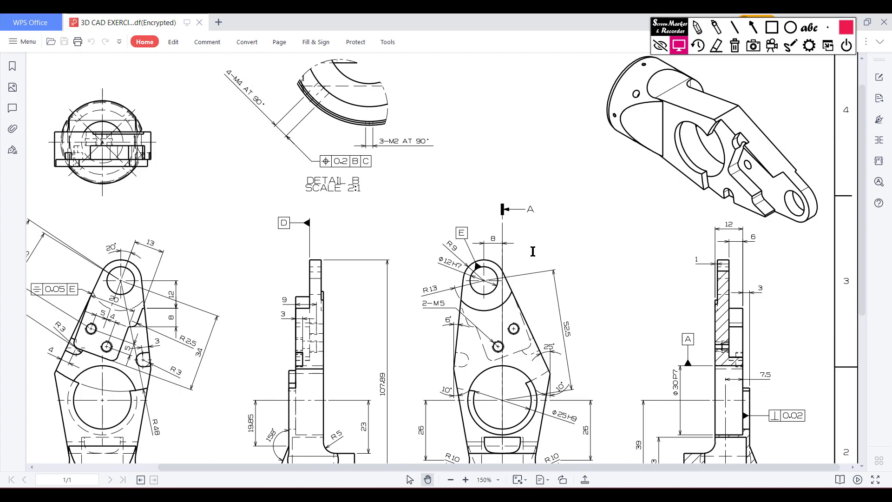
scroll(530, 251, down, 3)
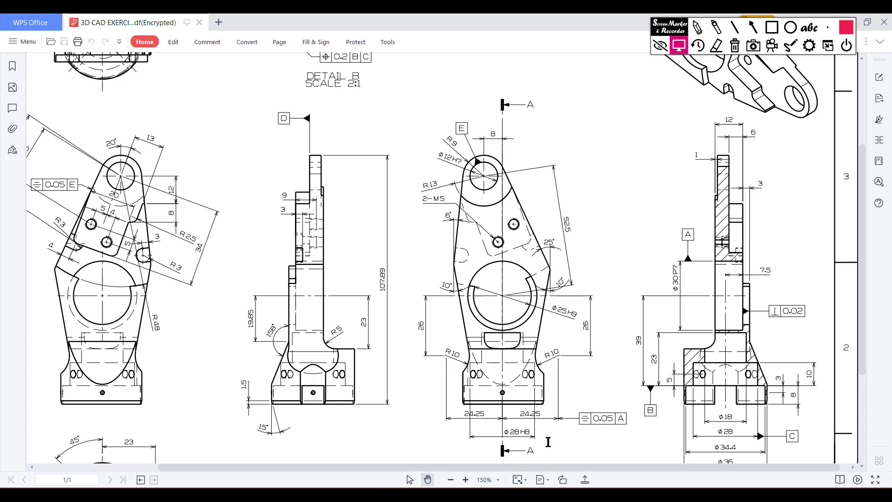
scroll(654, 278, up, 4)
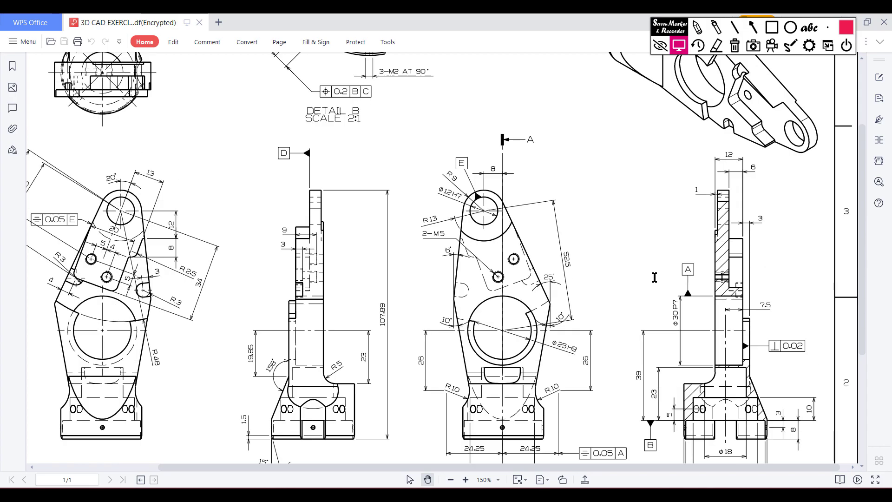
scroll(650, 255, down, 2)
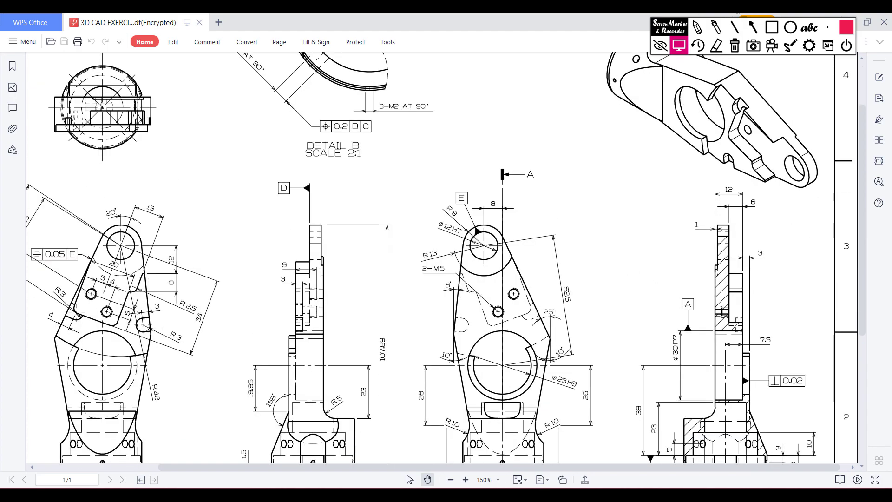
click(462, 470)
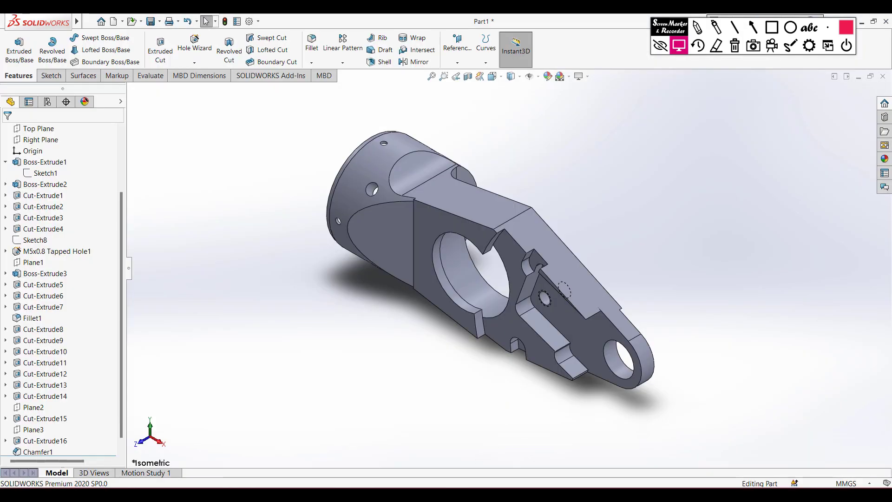
- Switch to the PDF drawing and look over the whole sheet at 90% zoom
key(alt+Tab)
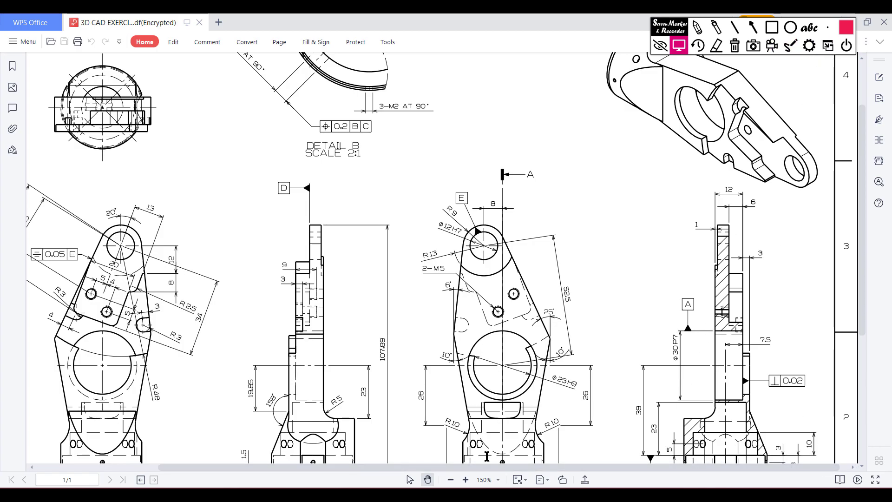
click(450, 480)
click(451, 479)
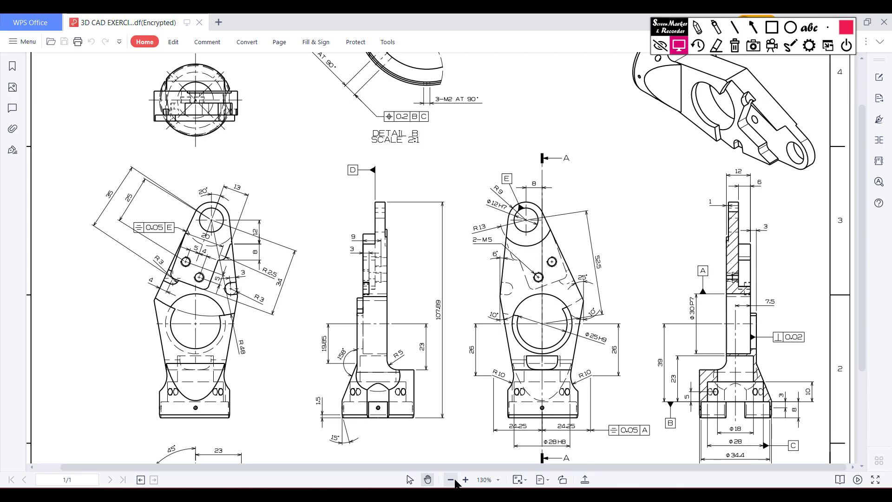
click(451, 480)
click(451, 479)
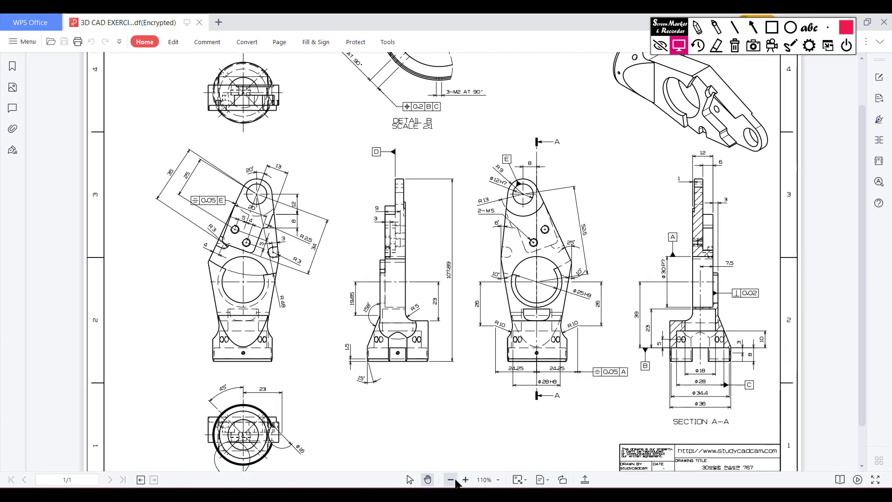
click(450, 479)
scroll(566, 395, up, 1)
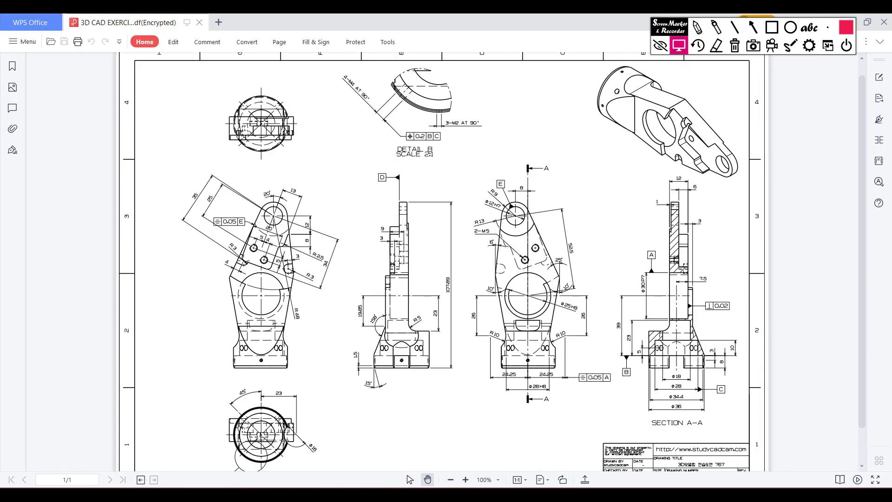
click(450, 479)
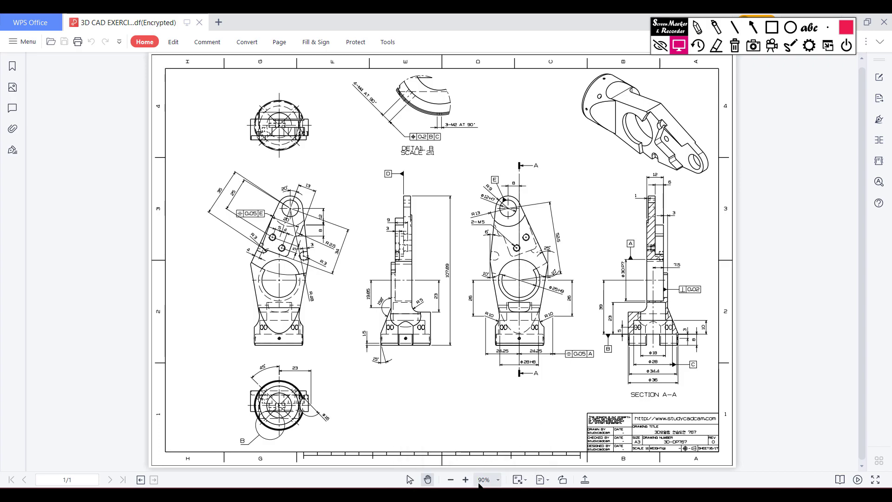
- Examine the dimensions of the front, side, bottom and section A-A views and Detail B at up to 170% zoom
click(465, 479)
click(465, 479)
click(465, 479)
click(465, 480)
click(465, 479)
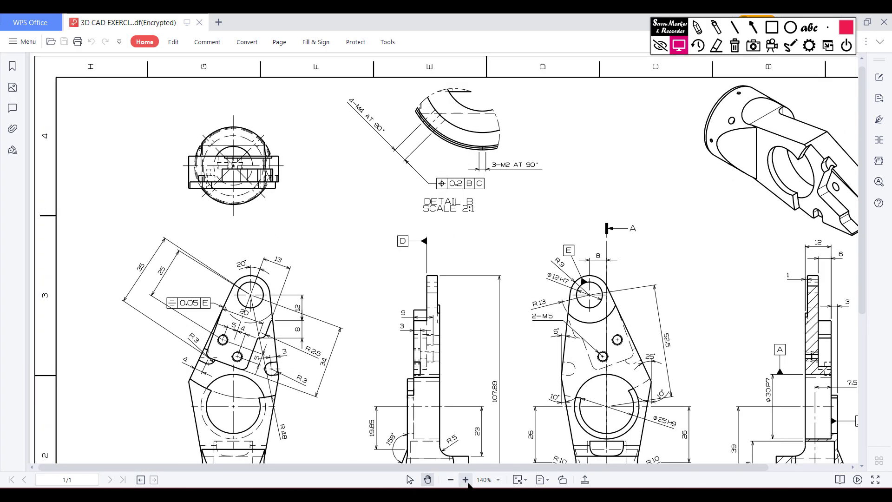
scroll(405, 400, down, 3)
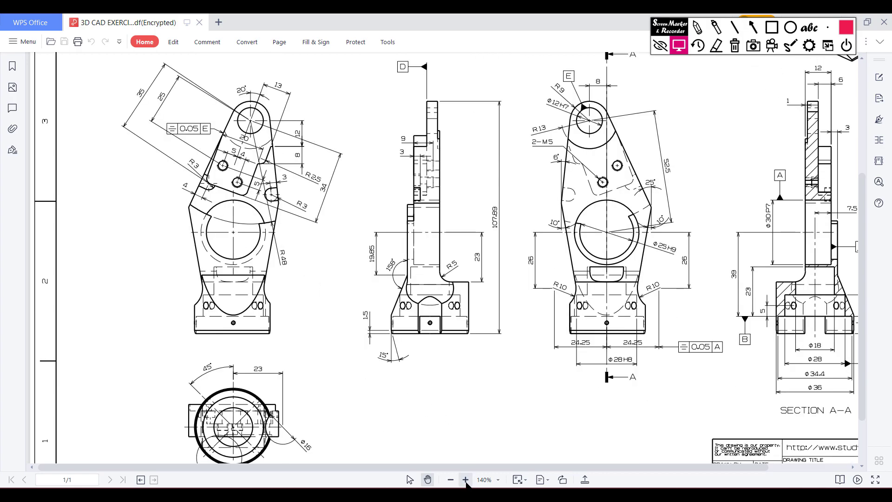
click(465, 480)
click(466, 479)
click(465, 479)
scroll(463, 447, up, 1)
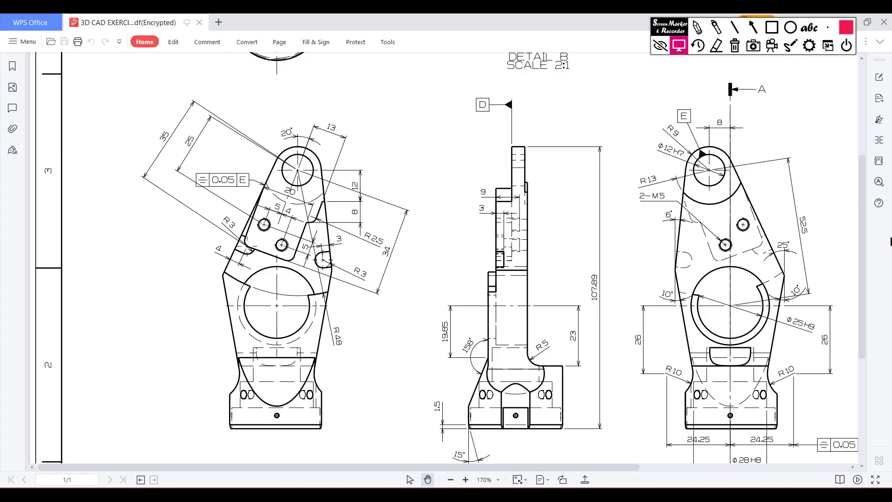
scroll(861, 245, down, 1)
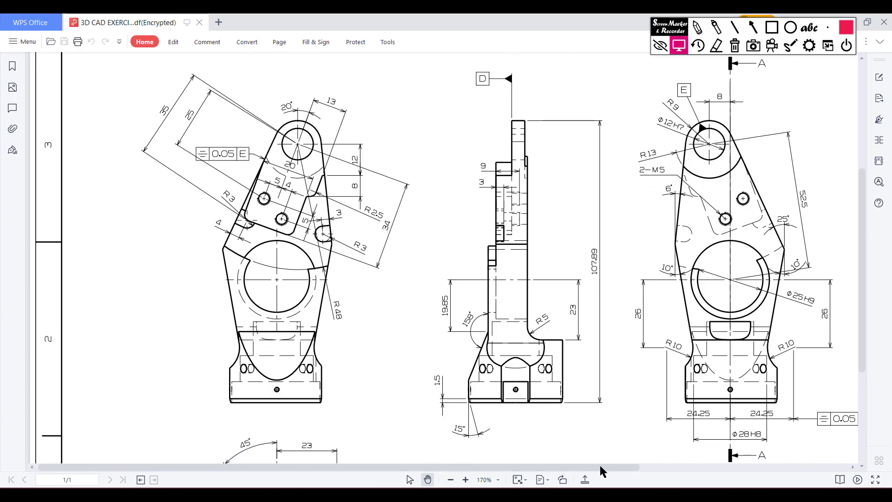
drag(606, 467, 818, 480)
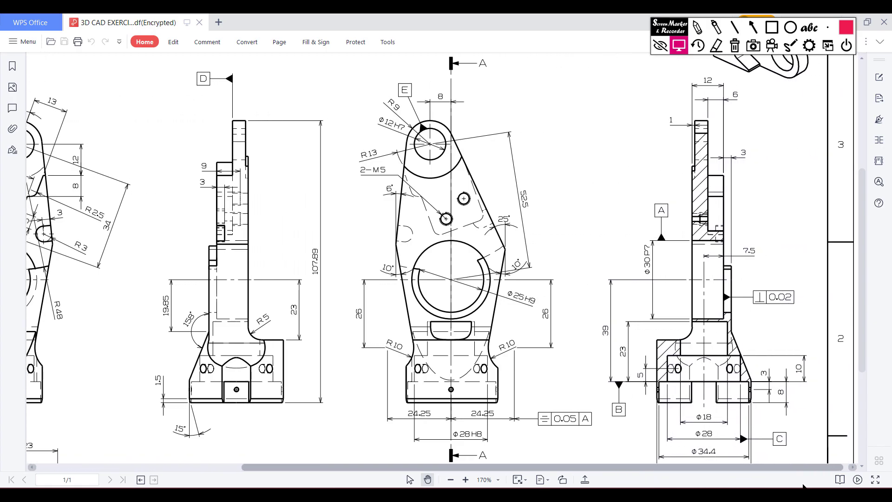
scroll(863, 355, down, 2)
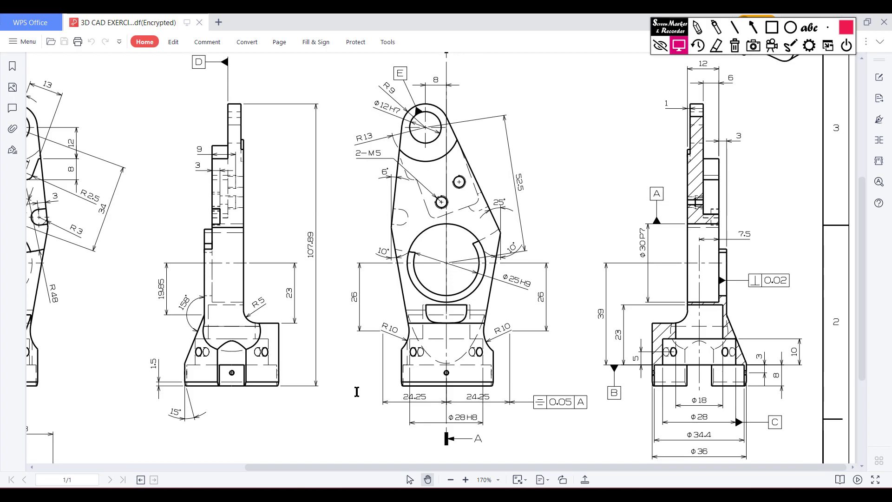
scroll(356, 392, down, 5)
mouse_move(482, 470)
mouse_down()
mouse_move(332, 467)
mouse_move(327, 436)
mouse_up()
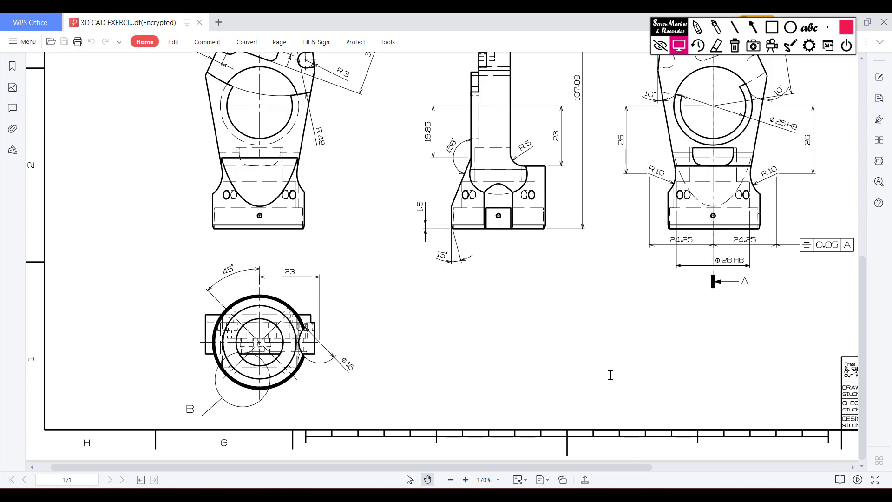
scroll(610, 375, up, 12)
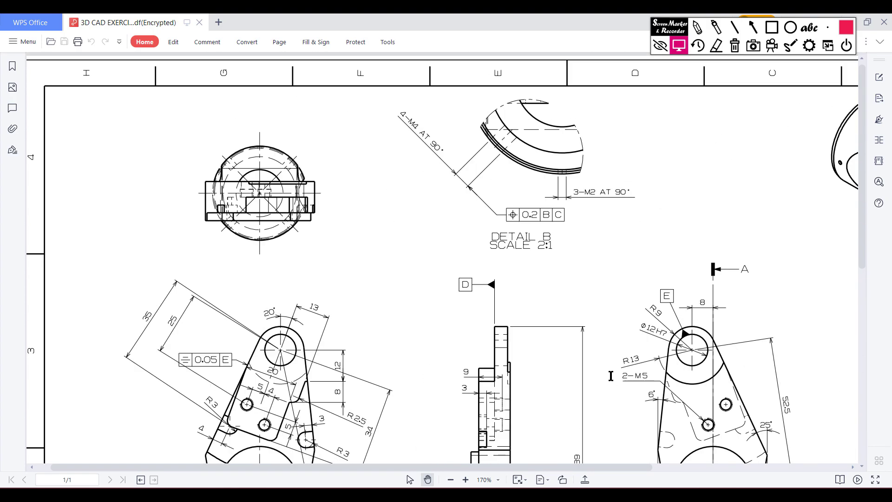
drag(535, 468, 700, 477)
- Bring the whole drawing sheet into view at 90% zoom and switch back to the SOLIDWORKS model
click(451, 480)
click(450, 479)
click(450, 479)
click(451, 480)
click(449, 479)
click(450, 479)
click(449, 479)
click(450, 479)
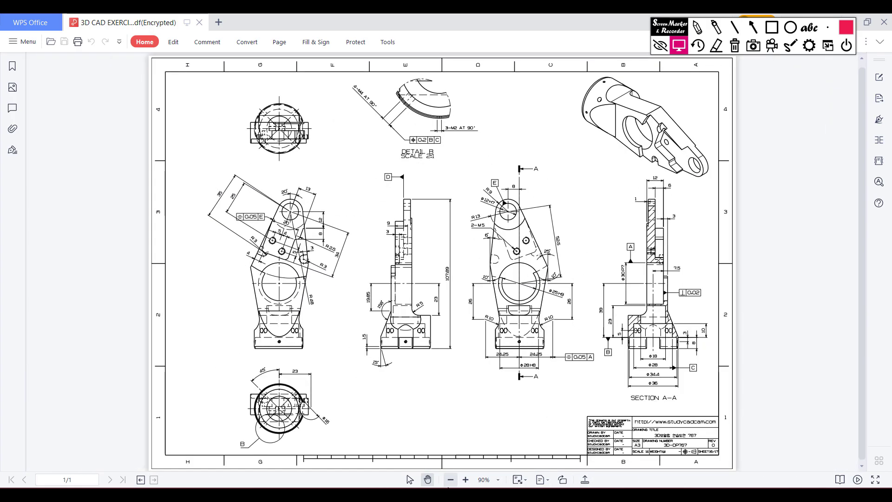
click(469, 497)
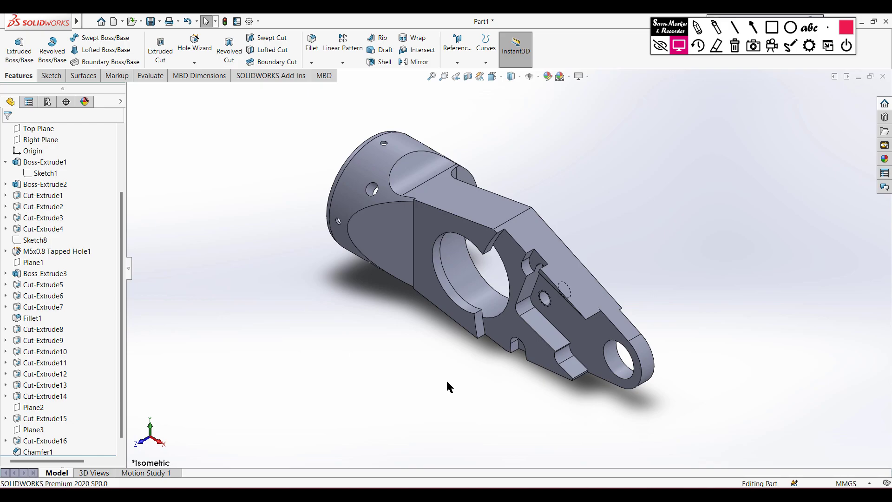